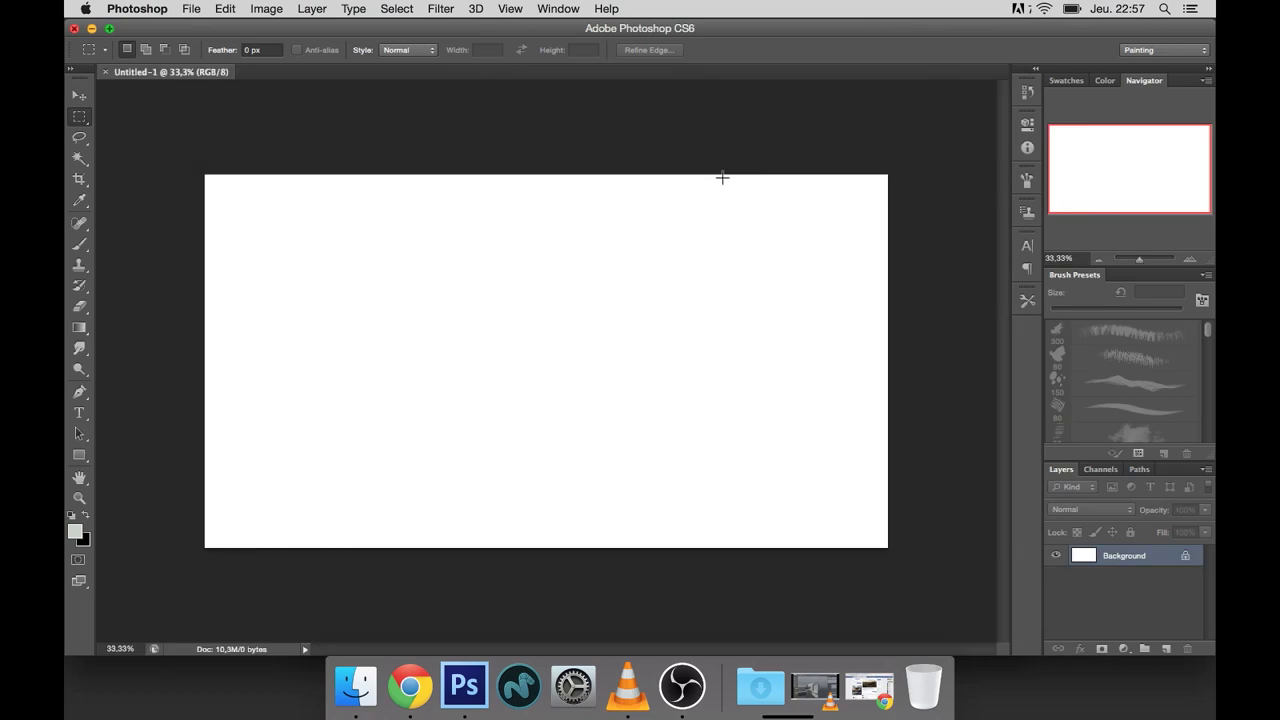
Step: Fill the blank canvas pale grey-green, then scribble mid-grey strokes across it
{"action": "left_click_drag", "start_coordinate": [79, 327], "coordinate": [104, 344]}
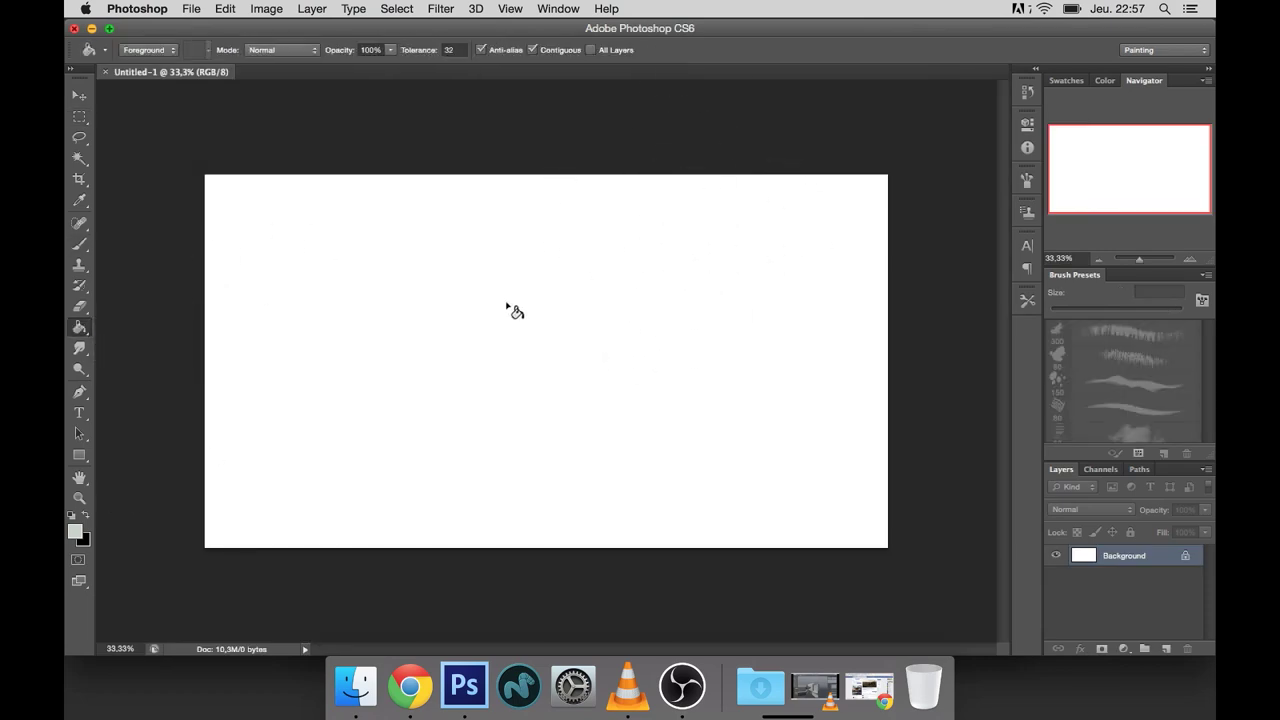
{"action": "left_click", "coordinate": [505, 325]}
{"action": "key", "text": "b"}
{"action": "scroll", "coordinate": [1207, 331], "scroll_direction": "down", "scroll_amount": 3}
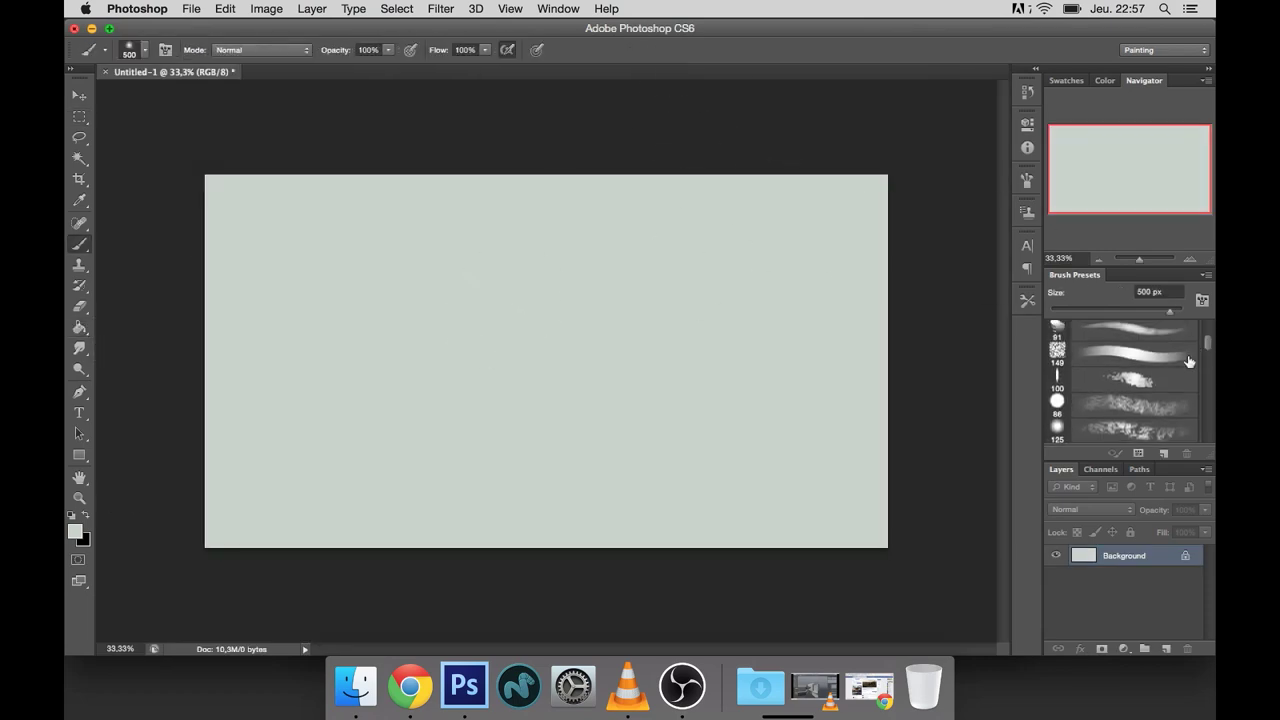
{"action": "left_click", "coordinate": [1103, 80]}
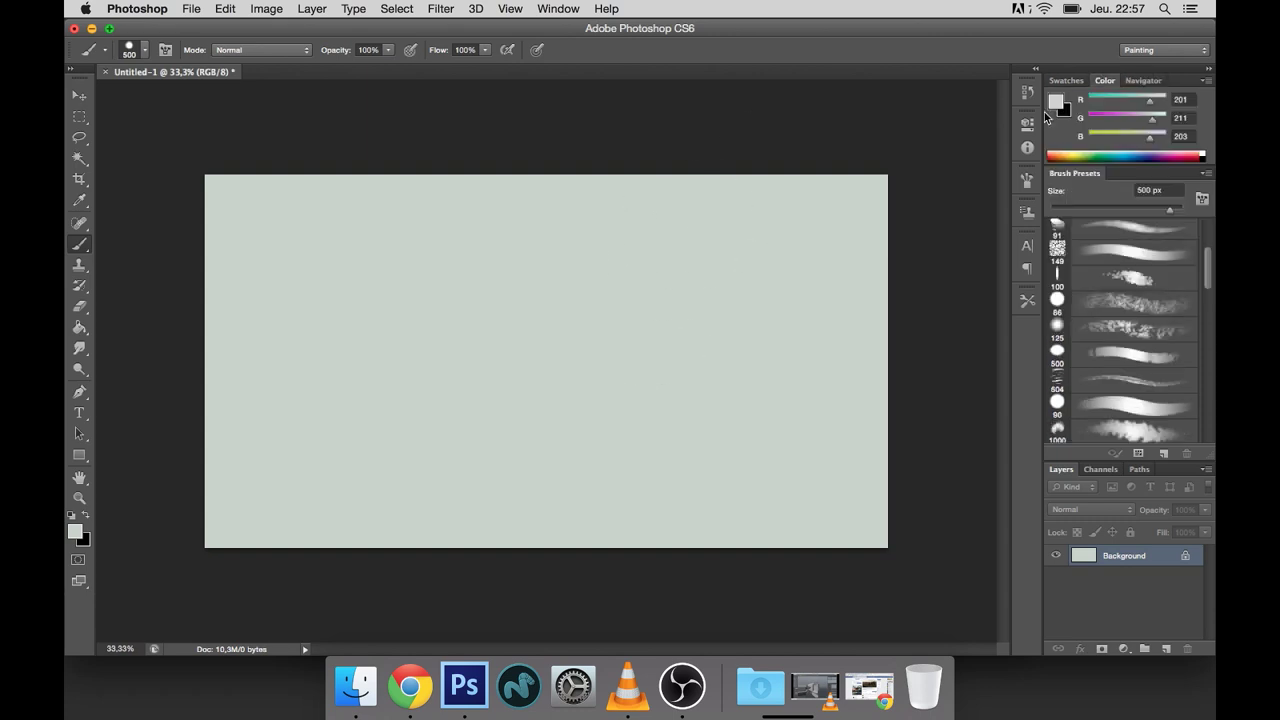
{"action": "left_click", "coordinate": [1055, 101]}
{"action": "left_click", "coordinate": [531, 279]}
{"action": "left_click", "coordinate": [706, 186]}
{"action": "mouse_move", "coordinate": [821, 205]}
{"action": "left_mouse_down"}
{"action": "mouse_move", "coordinate": [574, 257]}
{"action": "mouse_move", "coordinate": [877, 437]}
{"action": "mouse_move", "coordinate": [534, 463]}
{"action": "left_mouse_up"}
Step: Paint darker grey patches over the left side and middle of the canvas
{"action": "key", "text": "bracketleft"}
{"action": "key", "text": "bracketleft"}
{"action": "key", "text": "i"}
{"action": "left_click", "coordinate": [560, 246]}
{"action": "left_click", "coordinate": [1055, 101]}
{"action": "left_click", "coordinate": [325, 301]}
{"action": "left_click", "coordinate": [675, 186]}
{"action": "key", "text": "b"}
{"action": "mouse_move", "coordinate": [223, 214]}
{"action": "left_mouse_down"}
{"action": "mouse_move", "coordinate": [343, 171]}
{"action": "mouse_move", "coordinate": [366, 229]}
{"action": "mouse_move", "coordinate": [261, 449]}
{"action": "left_mouse_up"}
{"action": "mouse_move", "coordinate": [540, 330]}
{"action": "left_mouse_down"}
{"action": "mouse_move", "coordinate": [729, 354]}
{"action": "mouse_move", "coordinate": [629, 294]}
{"action": "left_mouse_up"}
Step: Add lighter sampled-grey strokes that soften the dark patches' edges
{"action": "left_click", "coordinate": [629, 294], "text": "alt"}
{"action": "key", "text": "bracketright"}
{"action": "left_click_drag", "start_coordinate": [560, 240], "coordinate": [717, 260]}
{"action": "left_click", "coordinate": [374, 207], "text": "alt"}
{"action": "left_click_drag", "start_coordinate": [374, 207], "coordinate": [400, 290]}
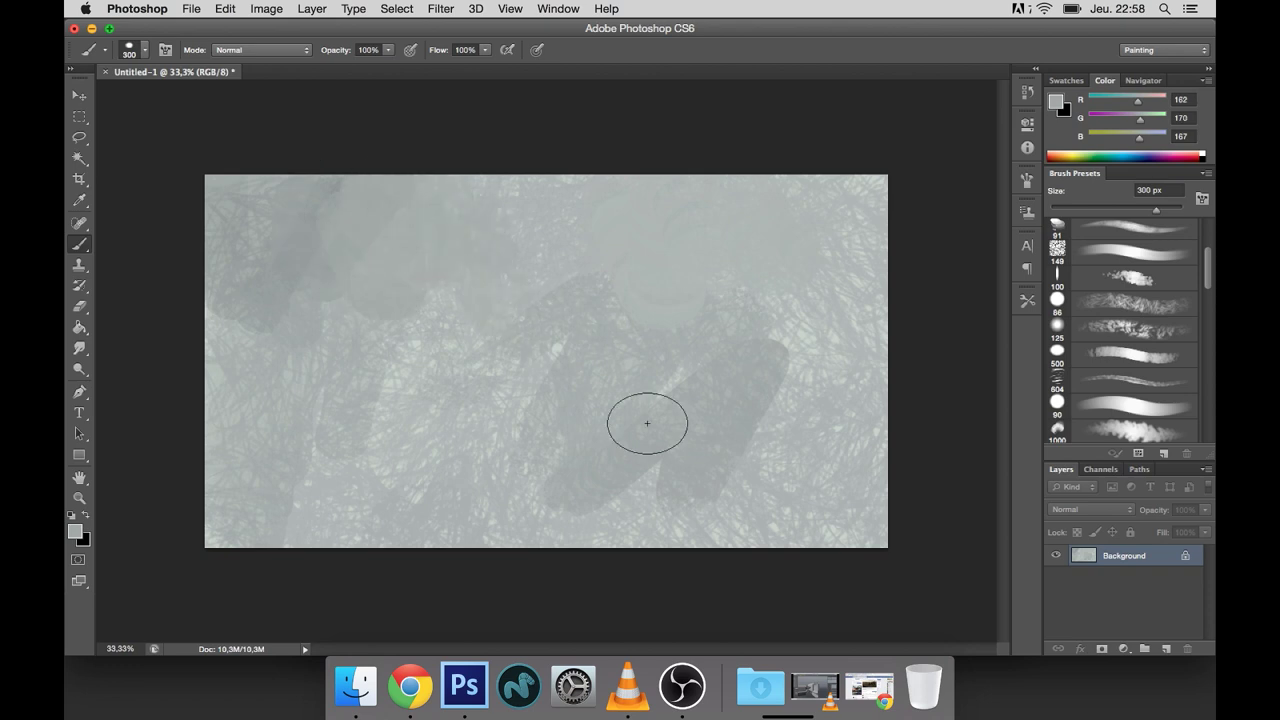
{"action": "left_click", "coordinate": [758, 506], "text": "alt"}
Step: Add an empty Layer 1 with a small round black brush
{"action": "left_click", "coordinate": [1165, 648]}
{"action": "left_click", "coordinate": [1130, 228]}
{"action": "key", "text": "d"}
{"action": "key", "text": "bracketleft"}
{"action": "key", "text": "bracketleft"}
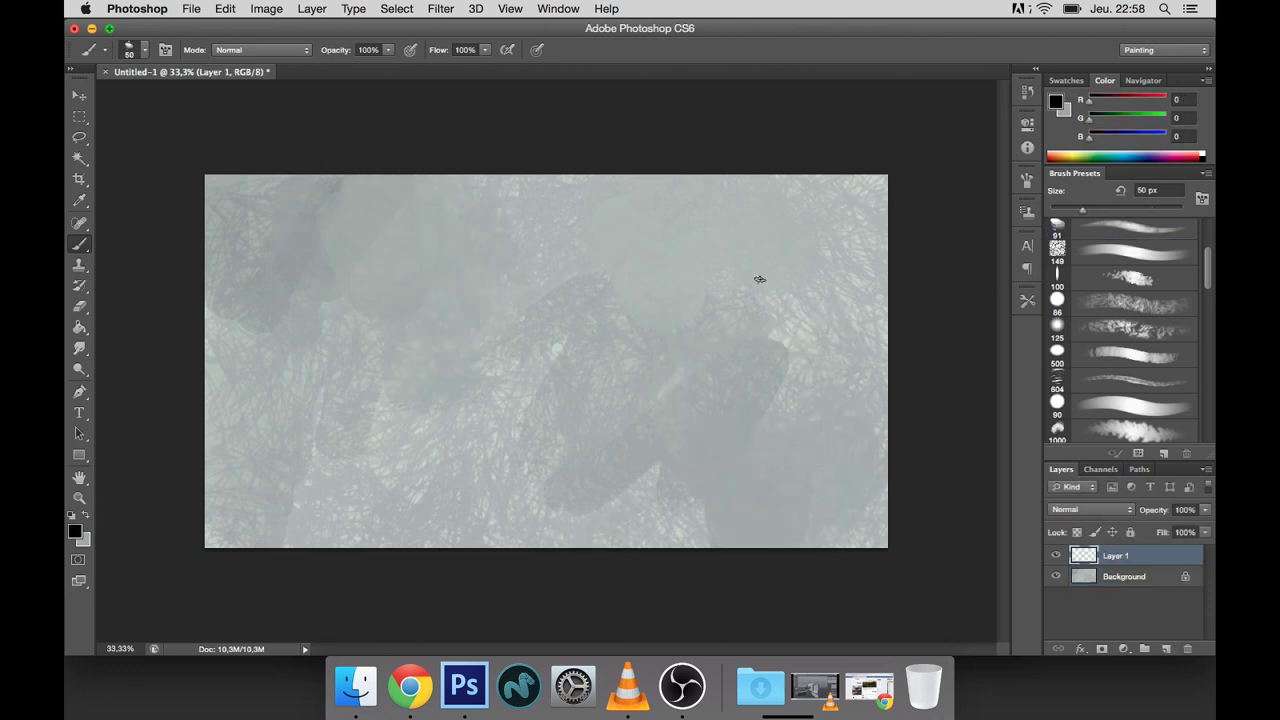
Step: Sketch a black horizon line, a lower line and tall vertical posts, then add Layer 2
{"action": "left_click_drag", "start_coordinate": [889, 325], "coordinate": [204, 325]}
{"action": "left_click_drag", "start_coordinate": [292, 358], "coordinate": [556, 354]}
{"action": "left_click_drag", "start_coordinate": [448, 176], "coordinate": [514, 444]}
{"action": "left_click_drag", "start_coordinate": [474, 299], "coordinate": [472, 234]}
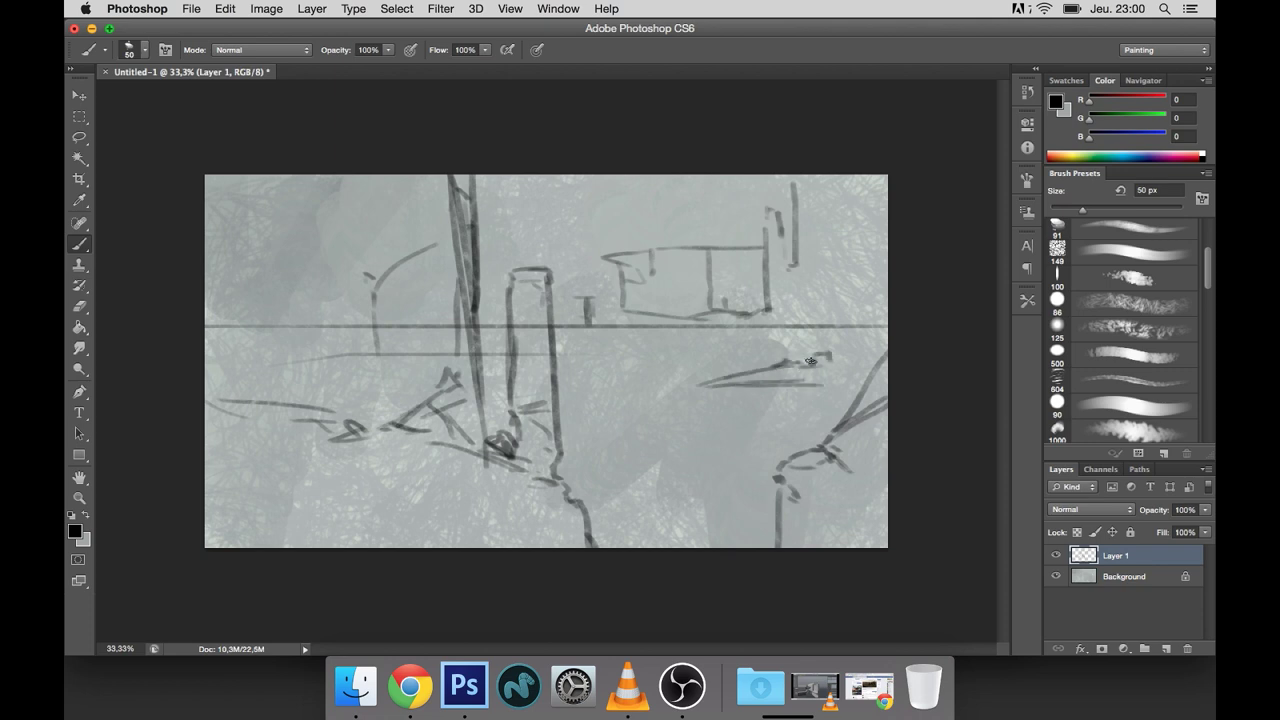
{"action": "left_click", "coordinate": [1124, 577]}
{"action": "left_click", "coordinate": [1166, 648]}
Step: Move Layer 2 under the sketch and paint a very dark silhouette over the left side
{"action": "left_click_drag", "start_coordinate": [1208, 266], "coordinate": [1204, 313]}
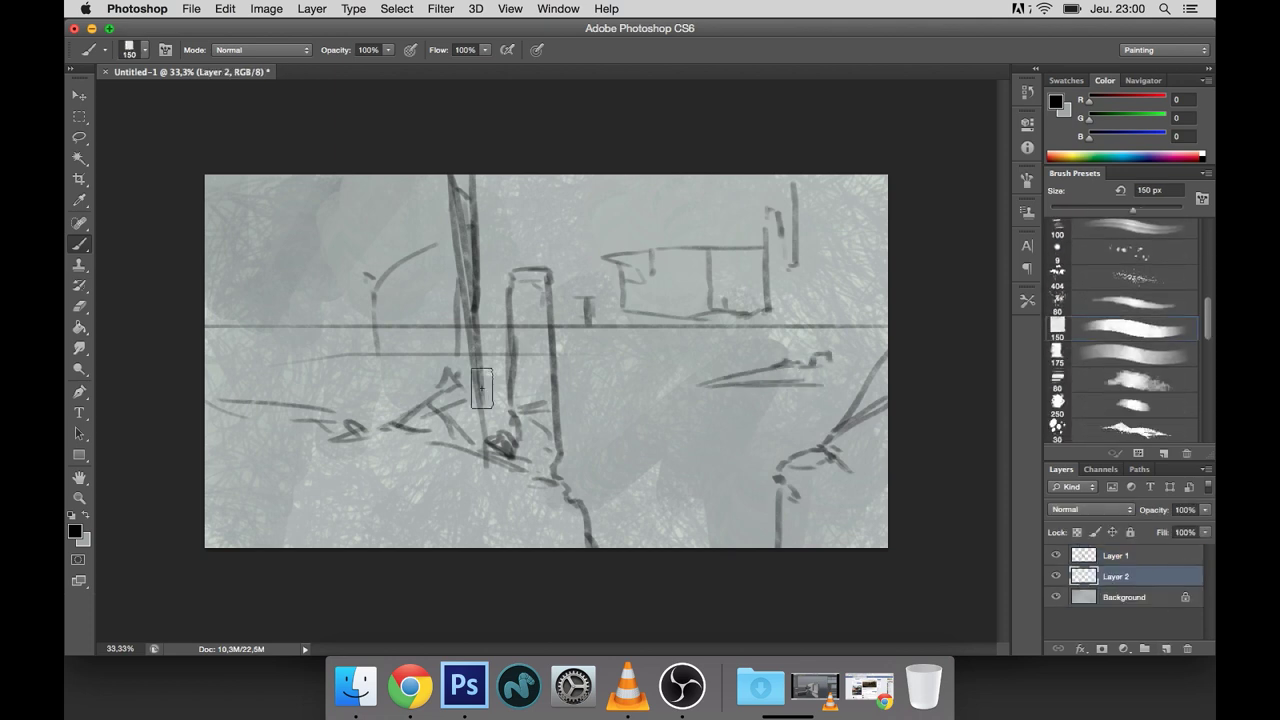
{"action": "left_click", "coordinate": [74, 531]}
{"action": "left_click", "coordinate": [328, 370]}
{"action": "left_click", "coordinate": [667, 190]}
{"action": "key", "text": "b"}
{"action": "mouse_move", "coordinate": [420, 200]}
{"action": "left_mouse_down"}
{"action": "mouse_move", "coordinate": [280, 330]}
{"action": "mouse_move", "coordinate": [297, 457]}
{"action": "mouse_move", "coordinate": [414, 363]}
{"action": "mouse_move", "coordinate": [423, 394]}
{"action": "mouse_move", "coordinate": [543, 528]}
{"action": "mouse_move", "coordinate": [575, 500]}
{"action": "left_mouse_up"}
Step: Paint a thick dark pillar over the sketched post and darken the silhouette's lower edge
{"action": "key", "text": "bracketleft"}
{"action": "key", "text": "bracketleft"}
{"action": "key", "text": "bracketleft"}
{"action": "mouse_move", "coordinate": [532, 297]}
{"action": "left_mouse_down"}
{"action": "mouse_move", "coordinate": [530, 440]}
{"action": "mouse_move", "coordinate": [543, 443]}
{"action": "left_mouse_up"}
{"action": "key", "text": "bracketleft"}
{"action": "left_click_drag", "start_coordinate": [470, 350], "coordinate": [460, 451]}
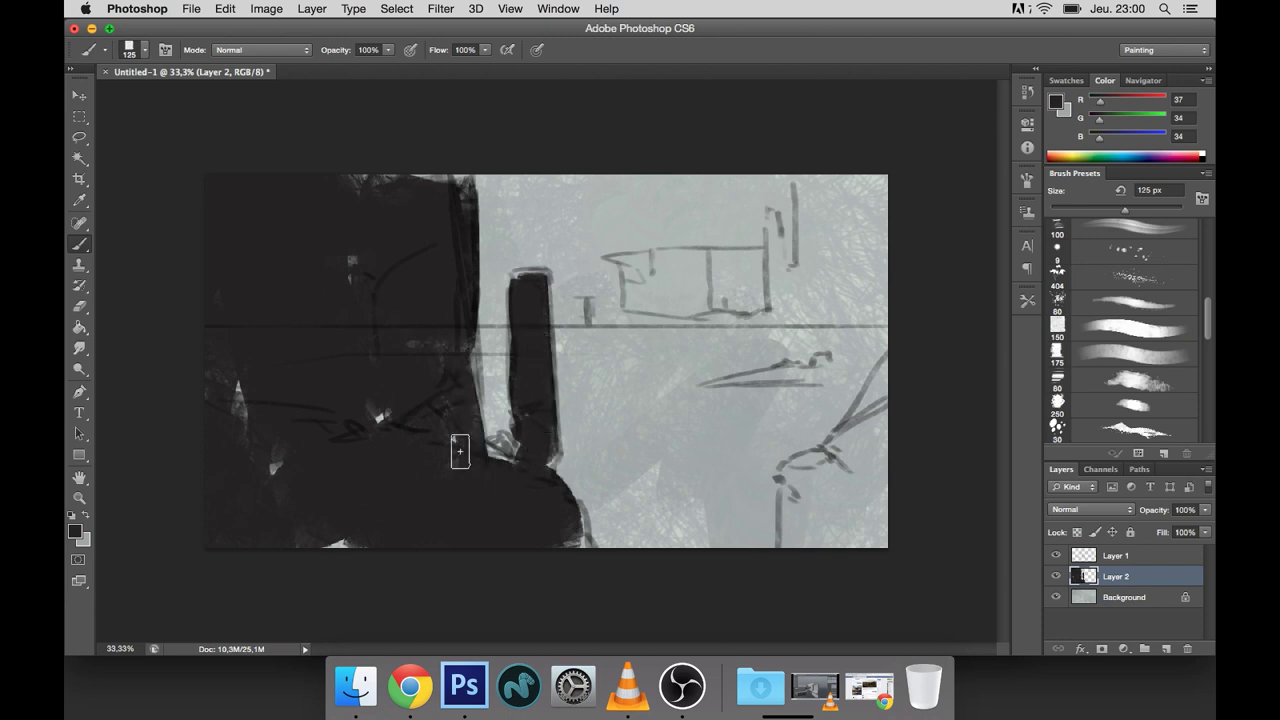
Step: Add lighter blue-grey strokes along the silhouette's base at lower left
{"action": "left_click", "coordinate": [1054, 101]}
{"action": "key", "text": "Return"}
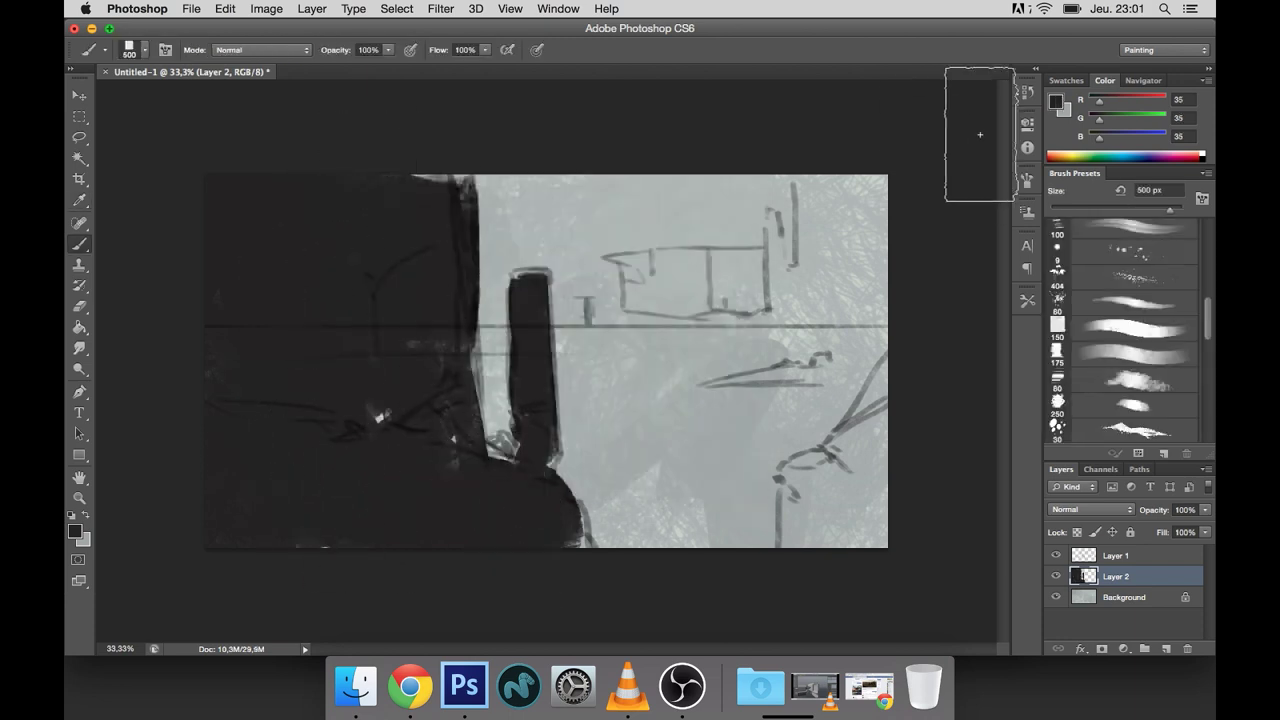
{"action": "left_click", "coordinate": [1054, 101]}
{"action": "left_click", "coordinate": [535, 286]}
{"action": "left_click_drag", "start_coordinate": [349, 349], "coordinate": [332, 345]}
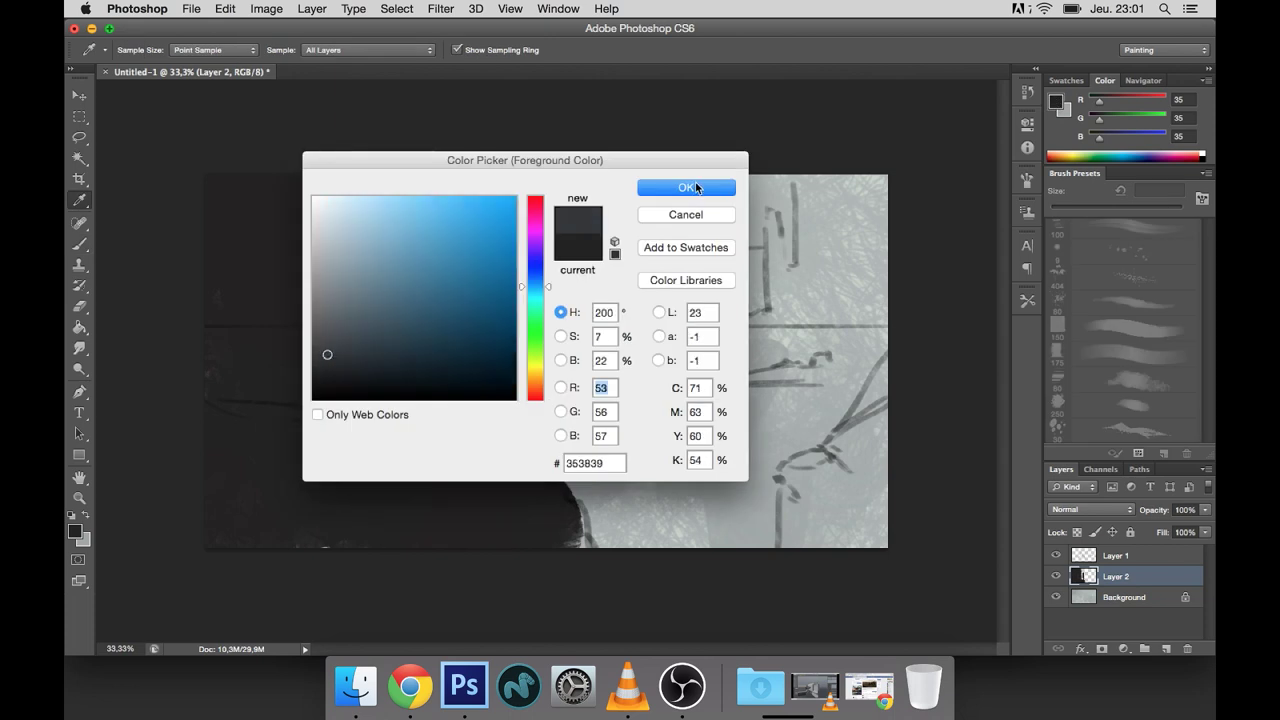
{"action": "key", "text": "Return"}
{"action": "left_click_drag", "start_coordinate": [455, 480], "coordinate": [370, 440]}
{"action": "key", "text": "bracketright"}
{"action": "key", "text": "bracketright"}
{"action": "key", "text": "bracketright"}
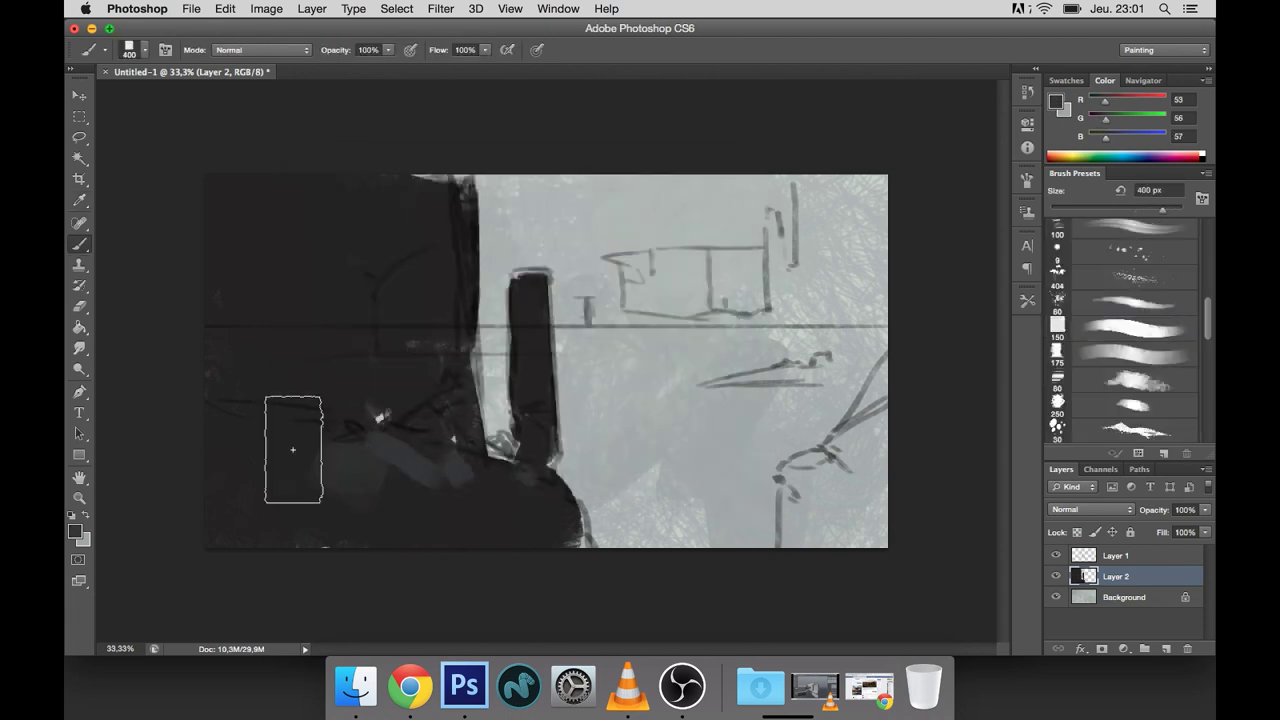
{"action": "left_click_drag", "start_coordinate": [286, 443], "coordinate": [463, 480]}
Step: Sample greys from the silhouette and add Layer 3 beneath it
{"action": "left_click", "coordinate": [379, 494], "text": "alt"}
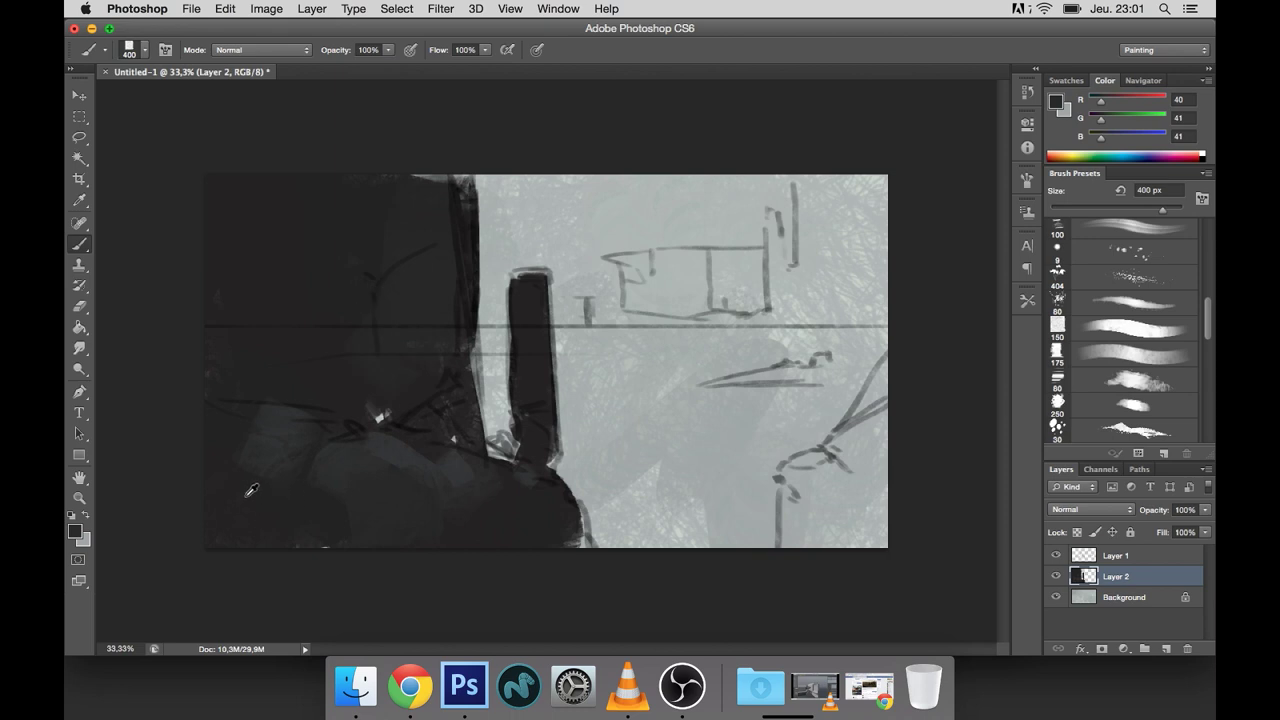
{"action": "left_click", "coordinate": [410, 490], "text": "alt"}
{"action": "key", "text": "bracketleft"}
{"action": "key", "text": "bracketleft"}
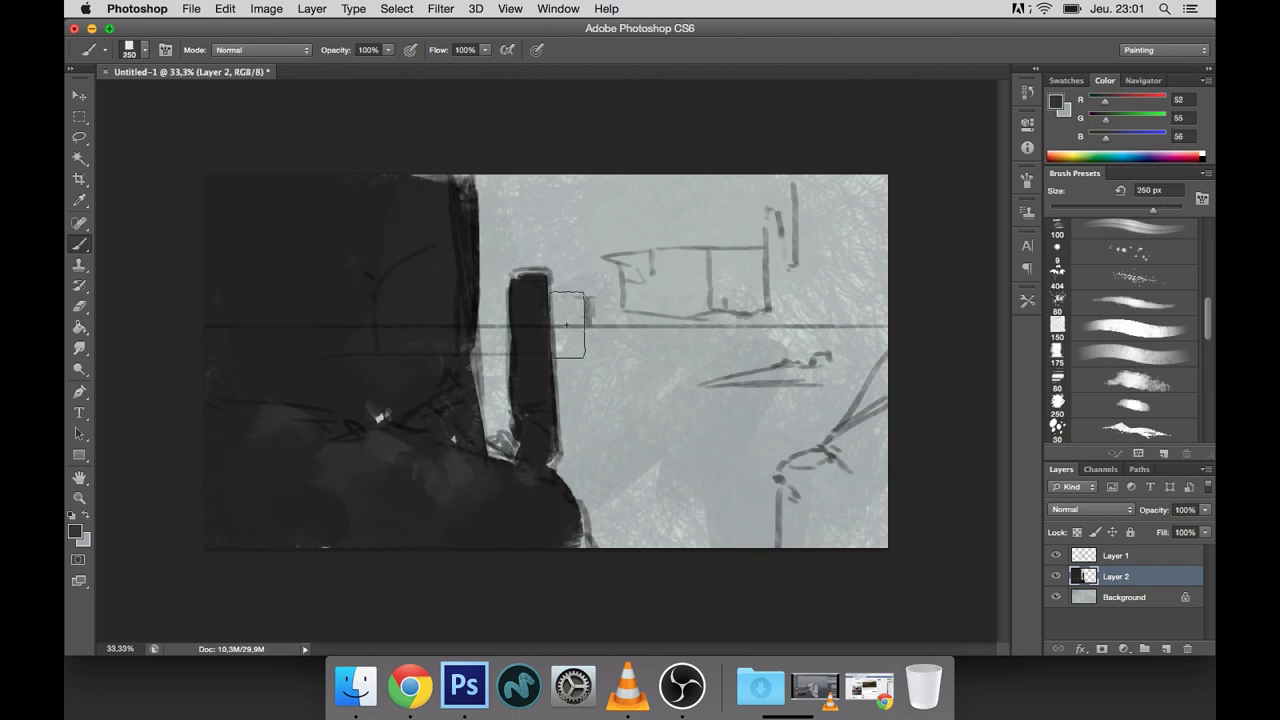
{"action": "key", "text": "bracketleft"}
{"action": "key", "text": "bracketleft"}
{"action": "key", "text": "bracketleft"}
{"action": "left_click", "coordinate": [1165, 648], "text": "ctrl"}
{"action": "key", "text": "bracketright"}
{"action": "key", "text": "bracketright"}
{"action": "key", "text": "bracketright"}
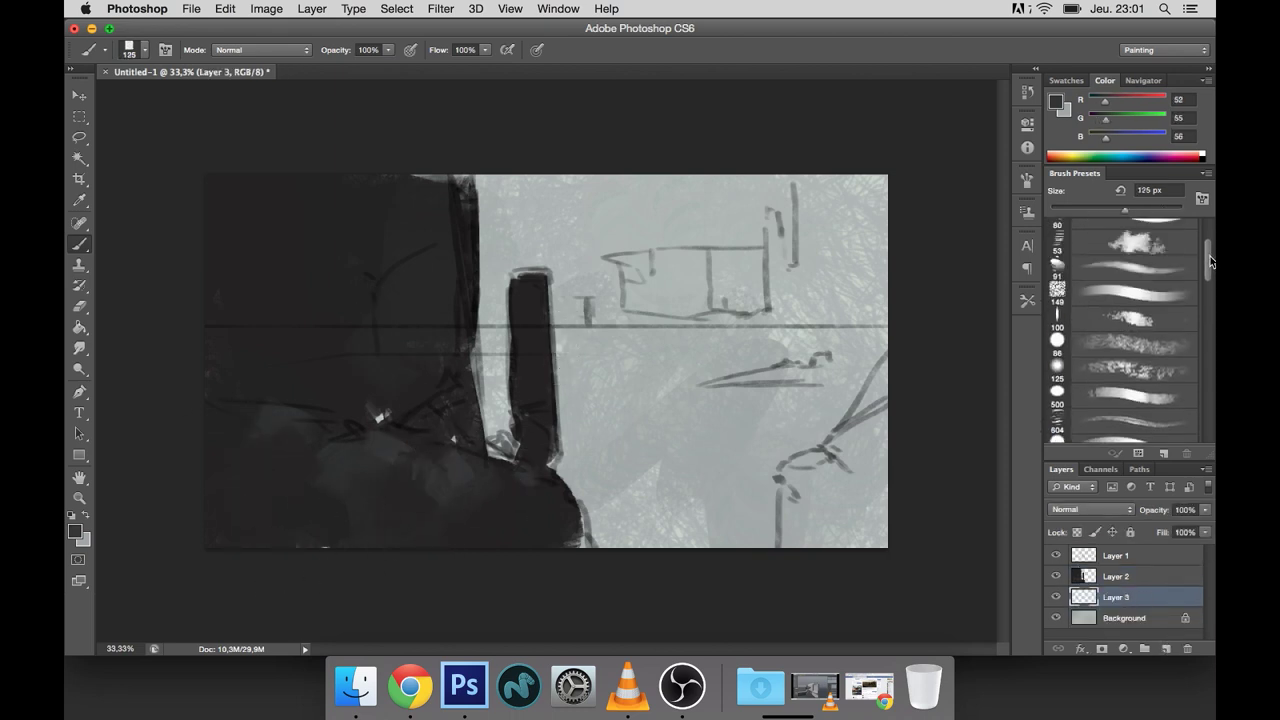
Step: Sample a grey, darken it, and paint dark grey along the top of the canvas
{"action": "key", "text": "i"}
{"action": "left_click", "coordinate": [683, 226]}
{"action": "left_click", "coordinate": [75, 531]}
{"action": "left_click_drag", "start_coordinate": [323, 303], "coordinate": [316, 316]}
{"action": "key", "text": "Return"}
{"action": "key", "text": "b"}
{"action": "mouse_move", "coordinate": [643, 210]}
{"action": "left_mouse_down"}
{"action": "mouse_move", "coordinate": [514, 196]}
{"action": "mouse_move", "coordinate": [740, 195]}
{"action": "mouse_move", "coordinate": [842, 368]}
{"action": "mouse_move", "coordinate": [720, 520]}
{"action": "left_mouse_up"}
Step: Blend sampled darker grey tones over the mid-right area
{"action": "key", "text": "bracketright"}
{"action": "key", "text": "bracketright"}
{"action": "key", "text": "bracketleft"}
{"action": "key", "text": "bracketleft"}
{"action": "left_click", "coordinate": [586, 510], "text": "alt"}
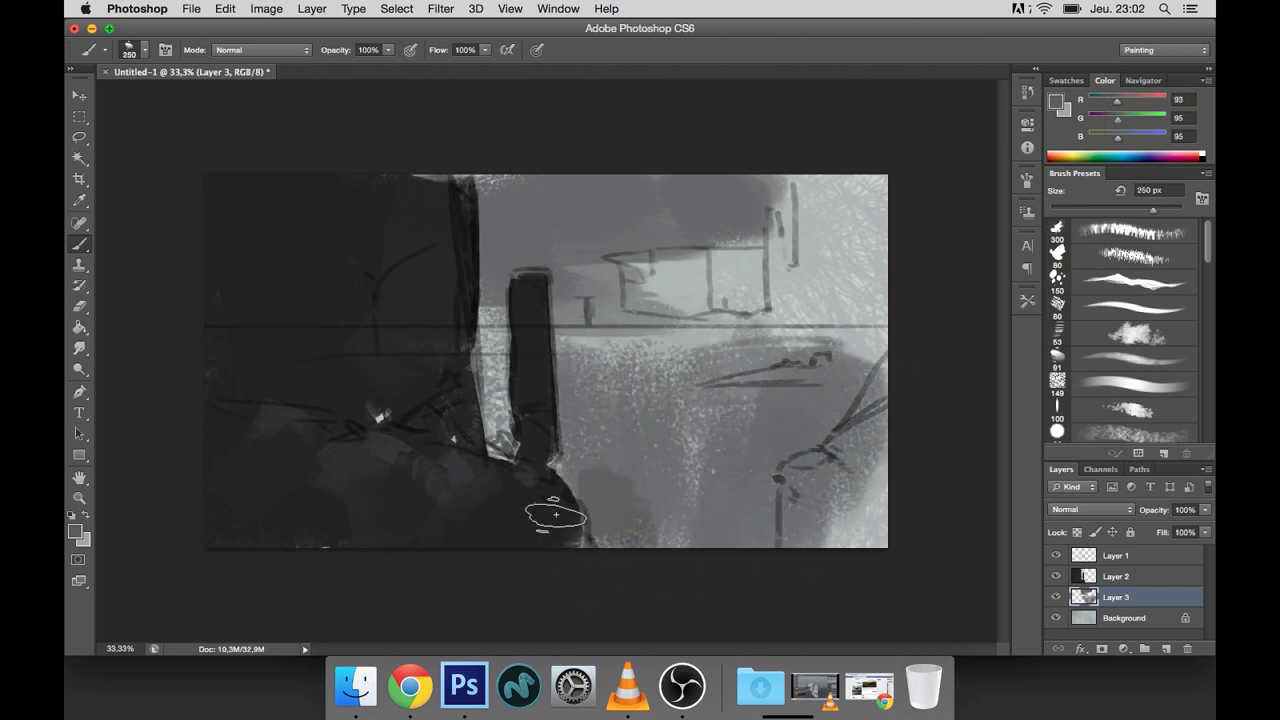
{"action": "left_click", "coordinate": [580, 490], "text": "alt"}
{"action": "key", "text": "bracketright"}
{"action": "mouse_move", "coordinate": [660, 415]}
{"action": "left_mouse_down"}
{"action": "mouse_move", "coordinate": [751, 371]}
{"action": "mouse_move", "coordinate": [751, 423]}
{"action": "mouse_move", "coordinate": [771, 371]}
{"action": "left_mouse_up"}
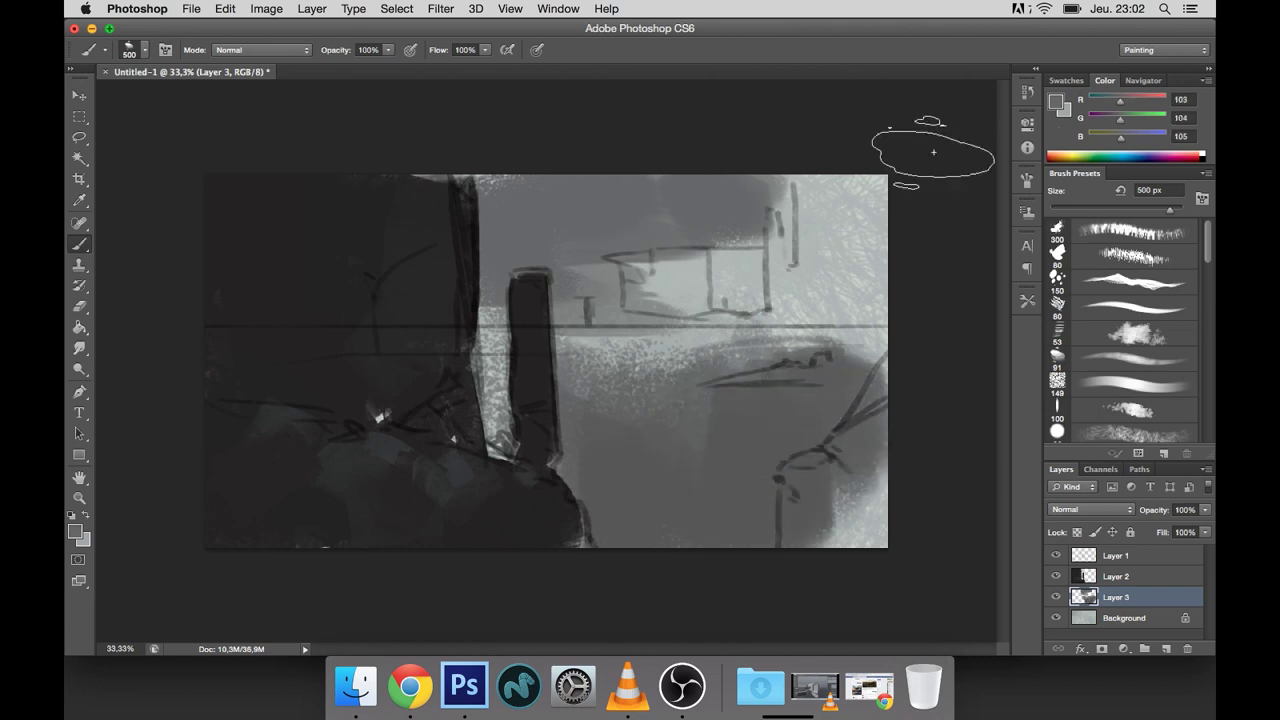
Step: Paint dark blue-grey vertical towers at the upper right
{"action": "left_click", "coordinate": [1054, 101]}
{"action": "left_click", "coordinate": [335, 349]}
{"action": "left_click", "coordinate": [686, 187]}
{"action": "key", "text": "bracketleft"}
{"action": "key", "text": "bracketleft"}
{"action": "key", "text": "bracketleft"}
{"action": "key", "text": "bracketleft"}
{"action": "key", "text": "bracketleft"}
{"action": "mouse_move", "coordinate": [737, 314]}
{"action": "left_mouse_down"}
{"action": "mouse_move", "coordinate": [775, 240]}
{"action": "mouse_move", "coordinate": [780, 290]}
{"action": "mouse_move", "coordinate": [815, 180]}
{"action": "mouse_move", "coordinate": [842, 277]}
{"action": "mouse_move", "coordinate": [878, 314]}
{"action": "mouse_move", "coordinate": [696, 318]}
{"action": "left_mouse_up"}
{"action": "left_click", "coordinate": [718, 322], "text": "alt"}
Step: Darken the pillar's left edge and add dark strokes at lower right
{"action": "key", "text": "bracketleft"}
{"action": "key", "text": "bracketleft"}
{"action": "left_click", "coordinate": [497, 390], "text": "alt"}
{"action": "key", "text": "bracketright"}
{"action": "key", "text": "bracketright"}
{"action": "key", "text": "bracketright"}
{"action": "left_click_drag", "start_coordinate": [497, 470], "coordinate": [497, 370]}
{"action": "left_click", "coordinate": [849, 299], "text": "alt"}
{"action": "key", "text": "bracketright"}
{"action": "mouse_move", "coordinate": [860, 320]}
{"action": "left_mouse_down"}
{"action": "mouse_move", "coordinate": [790, 340]}
{"action": "mouse_move", "coordinate": [840, 360]}
{"action": "mouse_move", "coordinate": [794, 454]}
{"action": "left_mouse_up"}
{"action": "key", "text": "bracketleft"}
{"action": "key", "text": "bracketleft"}
Step: Darken the top of the canvas and the sky above the distant buildings
{"action": "left_click", "coordinate": [471, 394]}
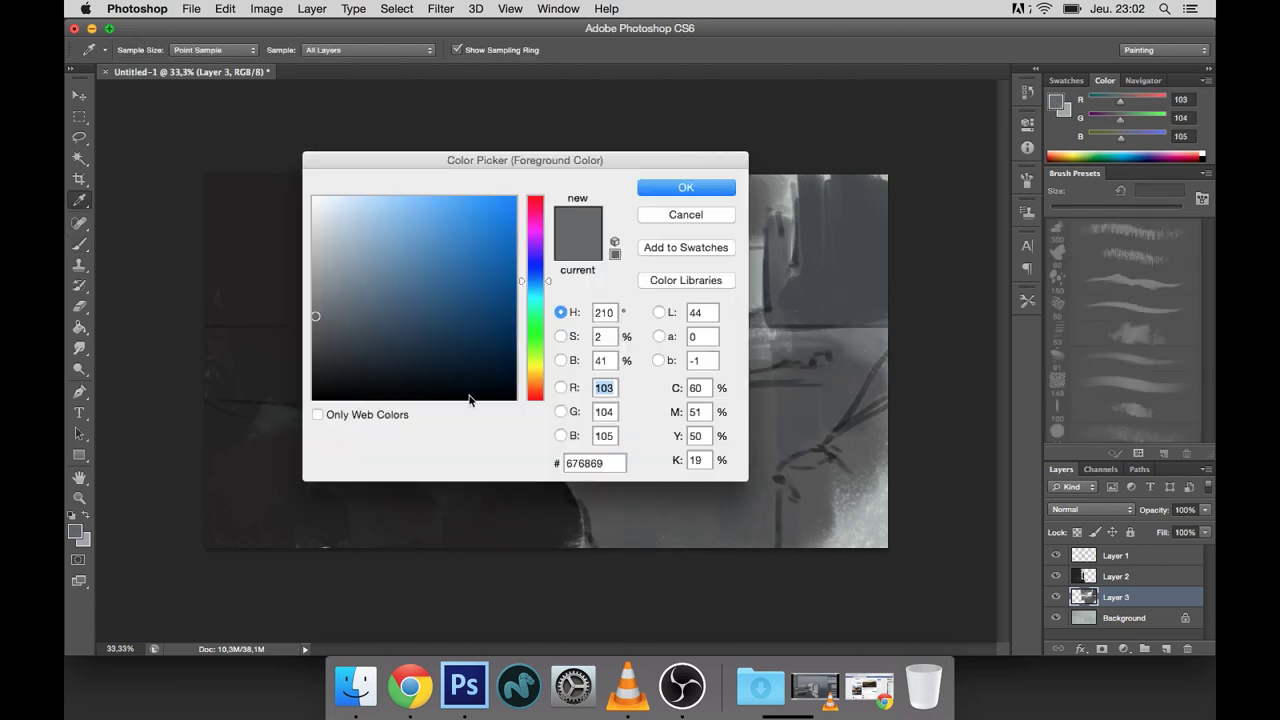
{"action": "left_click", "coordinate": [737, 180]}
{"action": "key", "text": "bracketright"}
{"action": "key", "text": "bracketright"}
{"action": "mouse_move", "coordinate": [480, 200]}
{"action": "left_mouse_down"}
{"action": "mouse_move", "coordinate": [589, 210]}
{"action": "mouse_move", "coordinate": [700, 143]}
{"action": "mouse_move", "coordinate": [737, 208]}
{"action": "left_mouse_up"}
{"action": "left_click", "coordinate": [601, 237], "text": "alt"}
{"action": "left_click_drag", "start_coordinate": [518, 224], "coordinate": [480, 210]}
Step: Paint a dark distant tower and darken around the top of the pillar
{"action": "left_click", "coordinate": [569, 265], "text": "alt"}
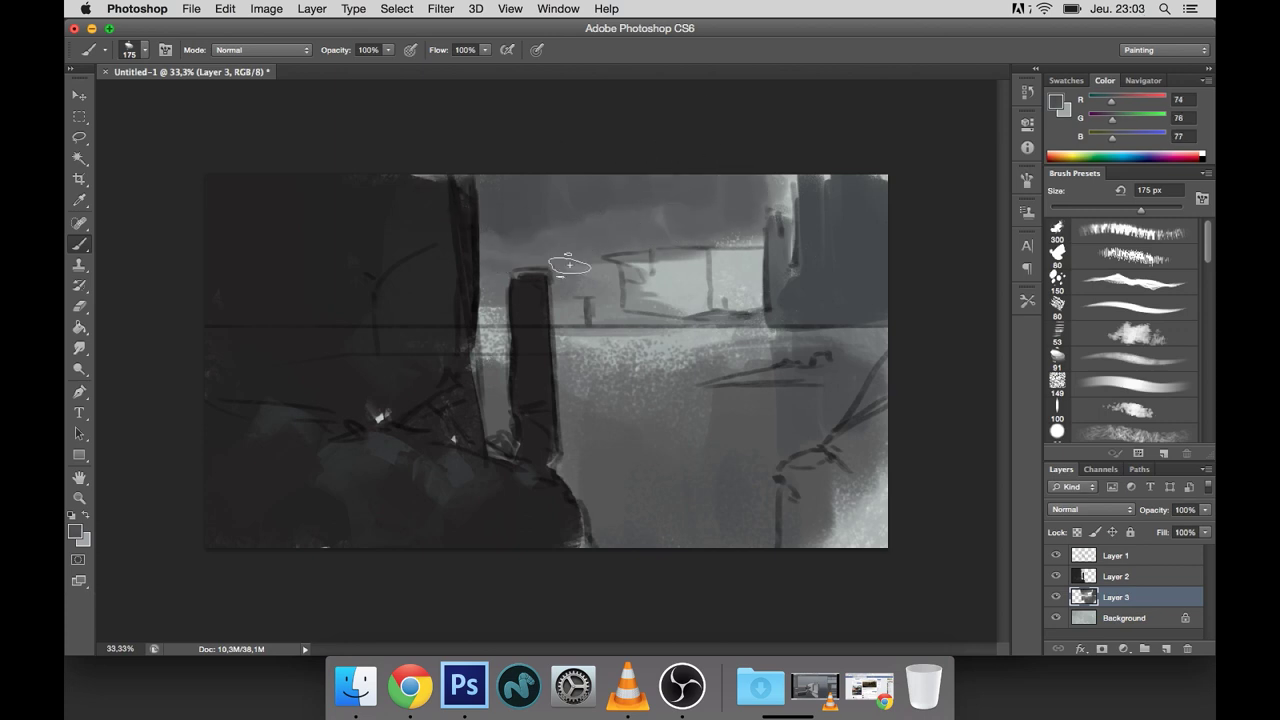
{"action": "key", "text": "bracketleft"}
{"action": "key", "text": "bracketleft"}
{"action": "key", "text": "bracketleft"}
{"action": "left_click_drag", "start_coordinate": [598, 265], "coordinate": [608, 322]}
{"action": "left_click", "coordinate": [712, 303], "text": "alt"}
{"action": "left_click", "coordinate": [608, 294], "text": "alt"}
{"action": "key", "text": "bracketright"}
{"action": "key", "text": "bracketright"}
{"action": "left_click_drag", "start_coordinate": [523, 314], "coordinate": [505, 291]}
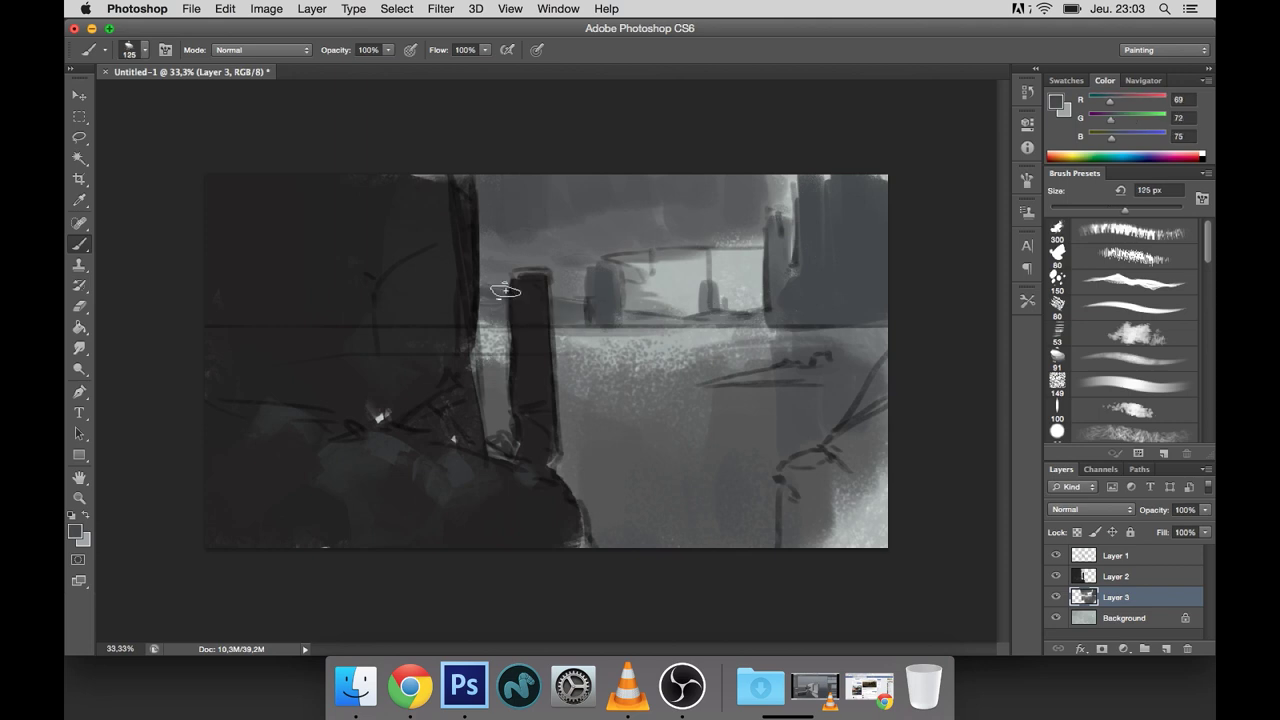
Step: Repaint the horizon band, add a dark tower at right, and hide the Layer 1 sketch
{"action": "left_click", "coordinate": [725, 291], "text": "alt"}
{"action": "left_click_drag", "start_coordinate": [490, 338], "coordinate": [881, 338]}
{"action": "left_click", "coordinate": [790, 340], "text": "alt"}
{"action": "left_click", "coordinate": [778, 192], "text": "alt"}
{"action": "left_click_drag", "start_coordinate": [777, 205], "coordinate": [781, 294]}
{"action": "left_click", "coordinate": [1056, 556]}
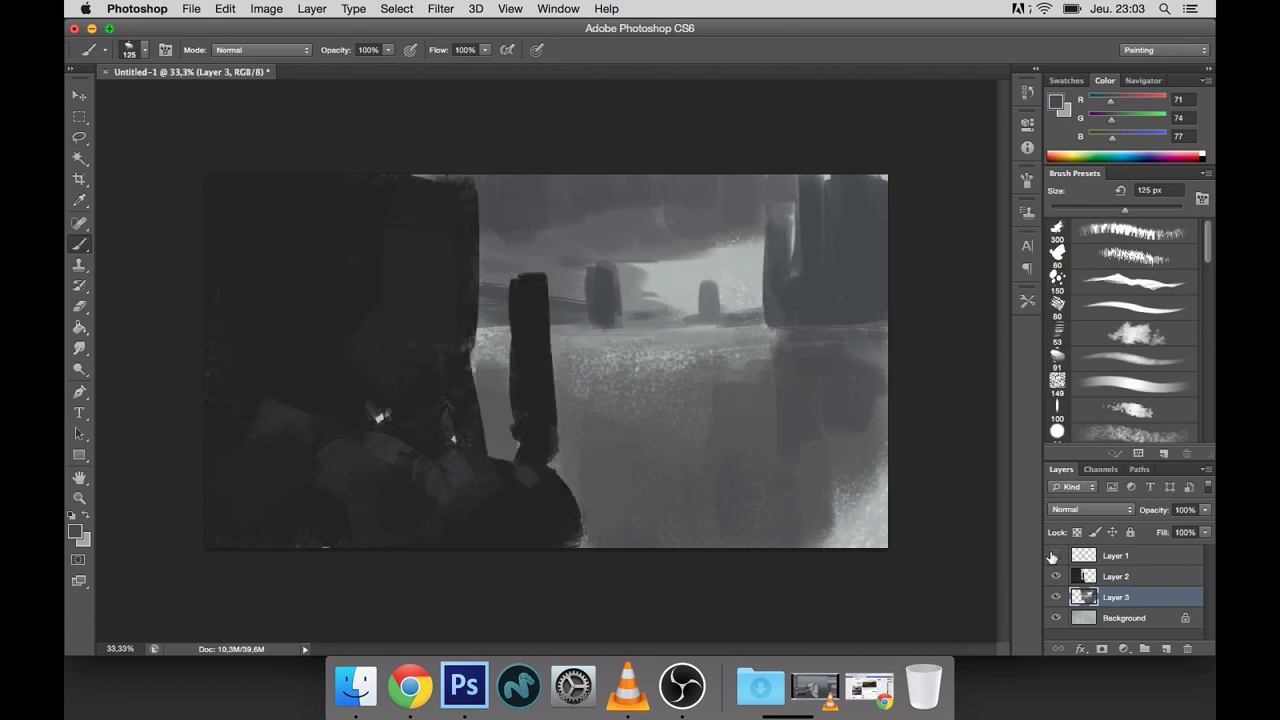
Step: Show the line sketch and tint the silhouette layer dark blue with Hue/Saturation
{"action": "left_click", "coordinate": [1056, 556]}
{"action": "left_click", "coordinate": [1082, 572]}
{"action": "left_click", "coordinate": [266, 8]}
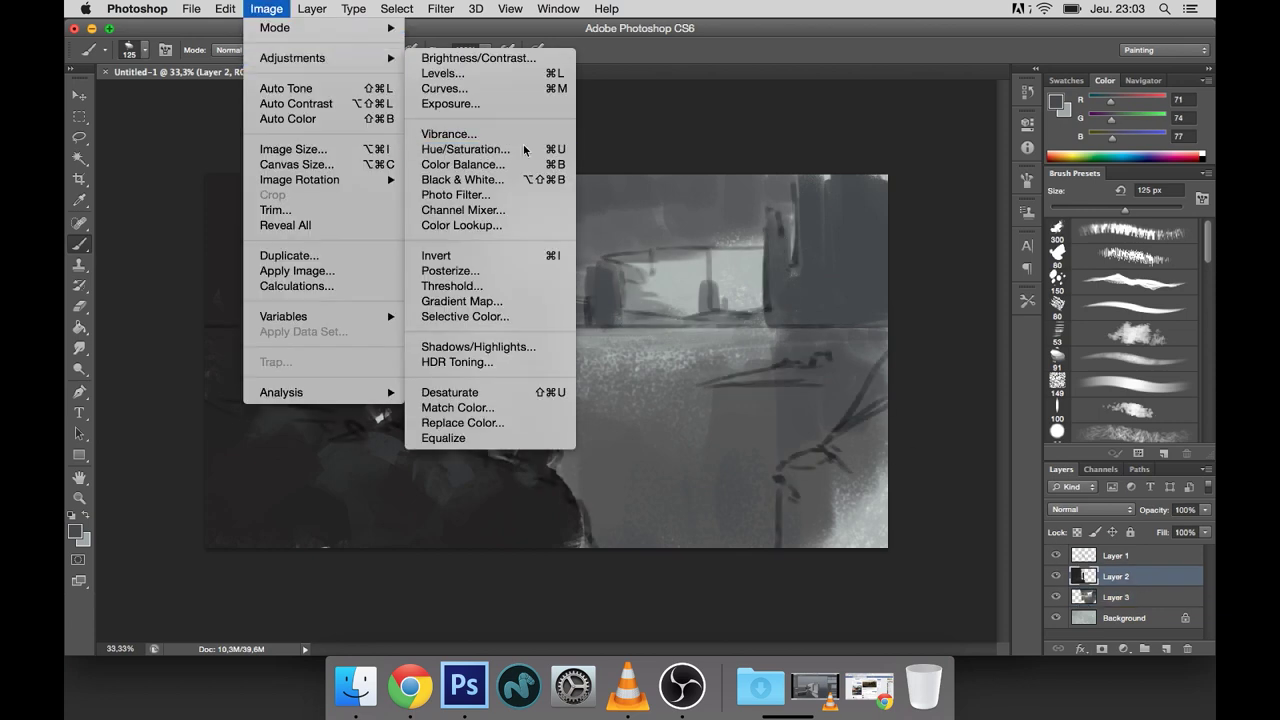
{"action": "left_click", "coordinate": [483, 151]}
{"action": "mouse_move", "coordinate": [800, 411]}
{"action": "left_mouse_down"}
{"action": "mouse_move", "coordinate": [844, 423]}
{"action": "mouse_move", "coordinate": [744, 456]}
{"action": "left_mouse_up"}
{"action": "left_click", "coordinate": [977, 511]}
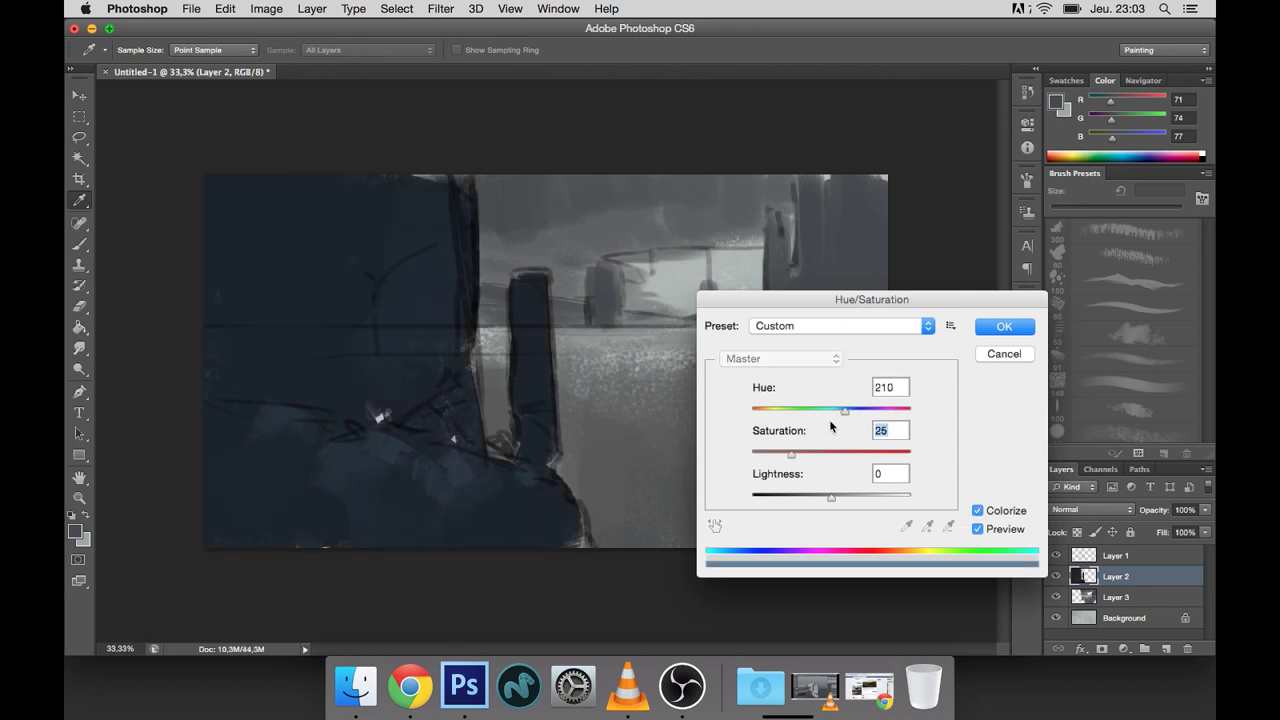
{"action": "left_click", "coordinate": [1003, 327]}
Step: Darken the silhouette layer with a Curves adjustment
{"action": "key", "text": "b"}
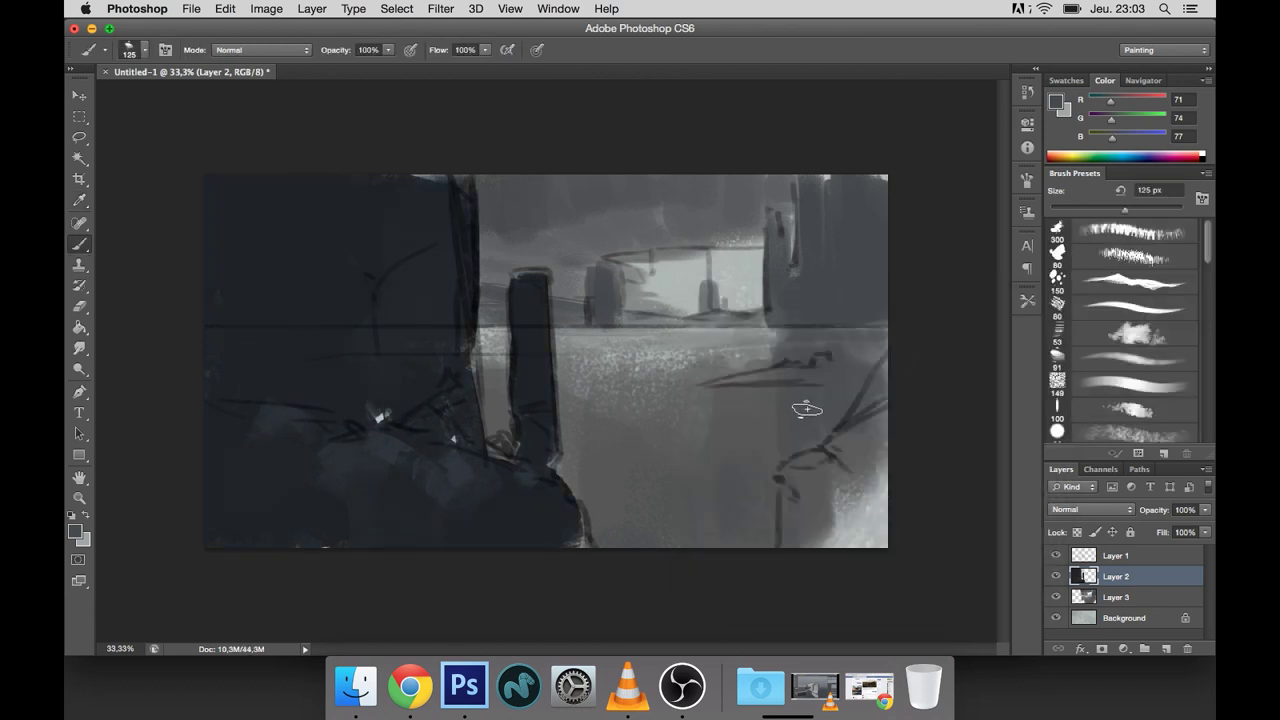
{"action": "left_click", "coordinate": [266, 8]}
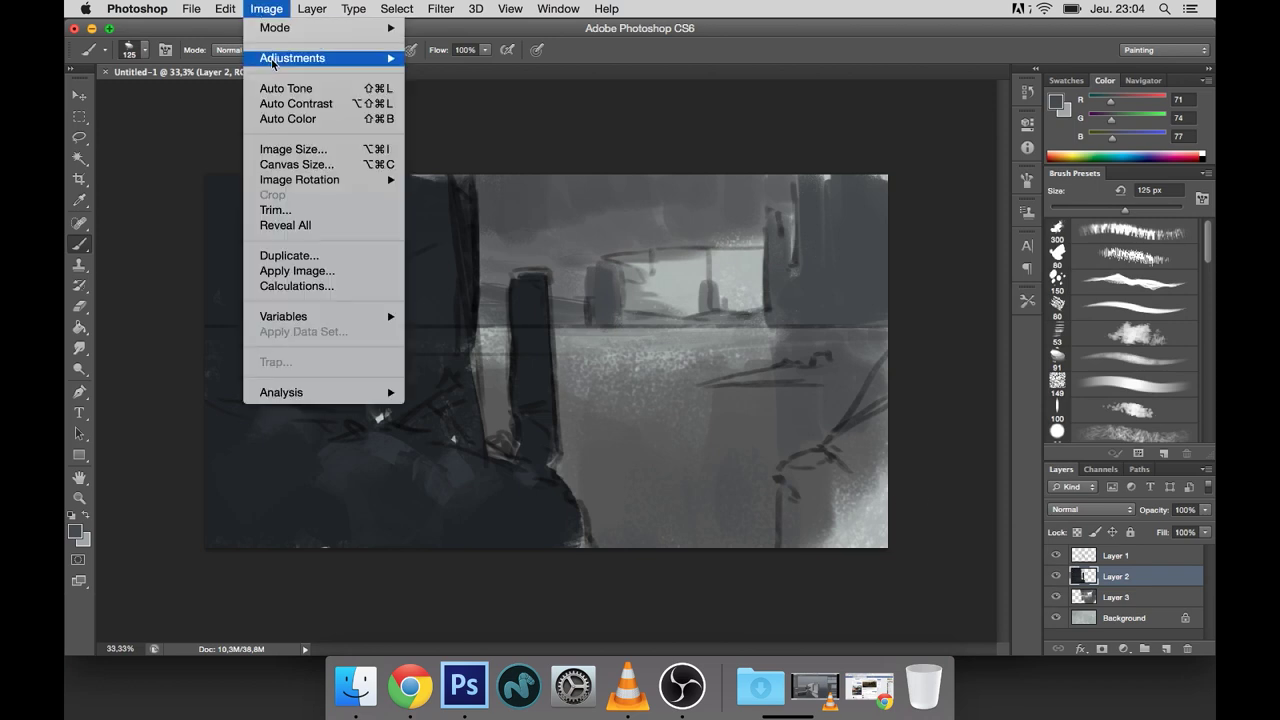
{"action": "left_click", "coordinate": [450, 83]}
{"action": "left_click_drag", "start_coordinate": [831, 295], "coordinate": [833, 313]}
{"action": "key", "text": "Return"}
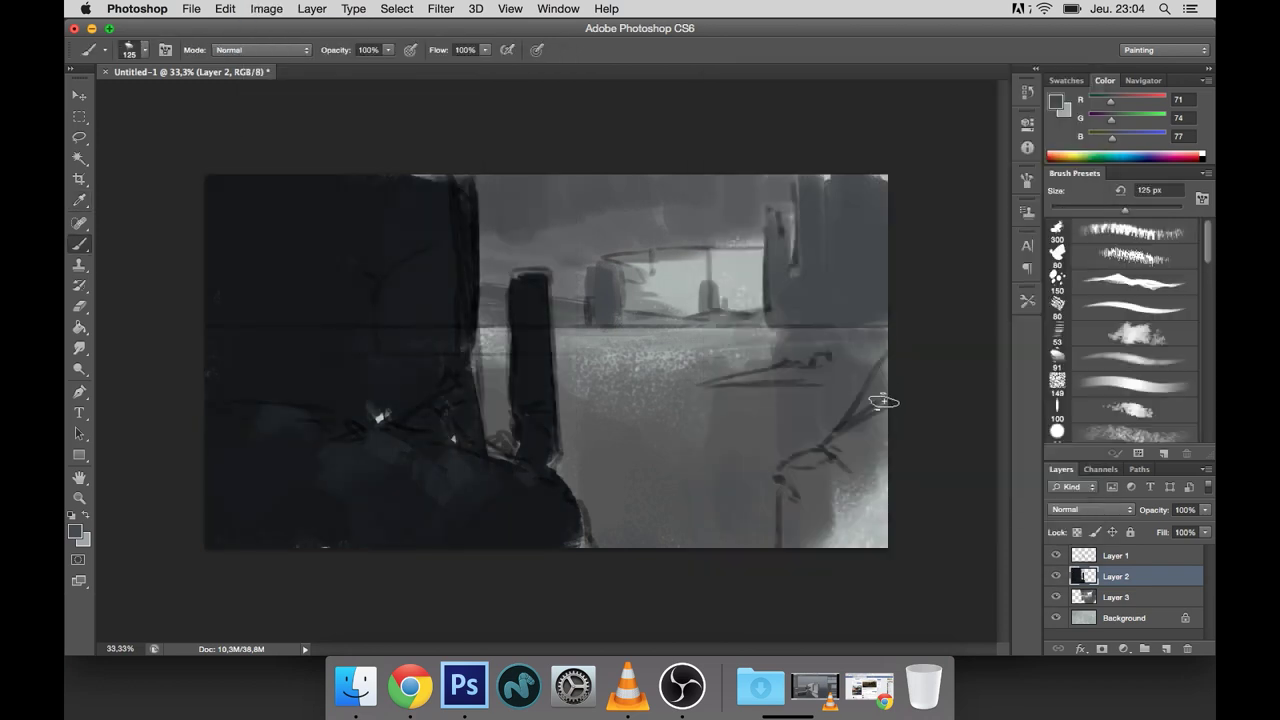
Step: Flip the whole canvas horizontally, toggling the line sketch off and back on
{"action": "left_click", "coordinate": [1057, 556]}
{"action": "left_click", "coordinate": [266, 8]}
{"action": "left_click", "coordinate": [468, 253]}
{"action": "left_click", "coordinate": [1057, 557]}
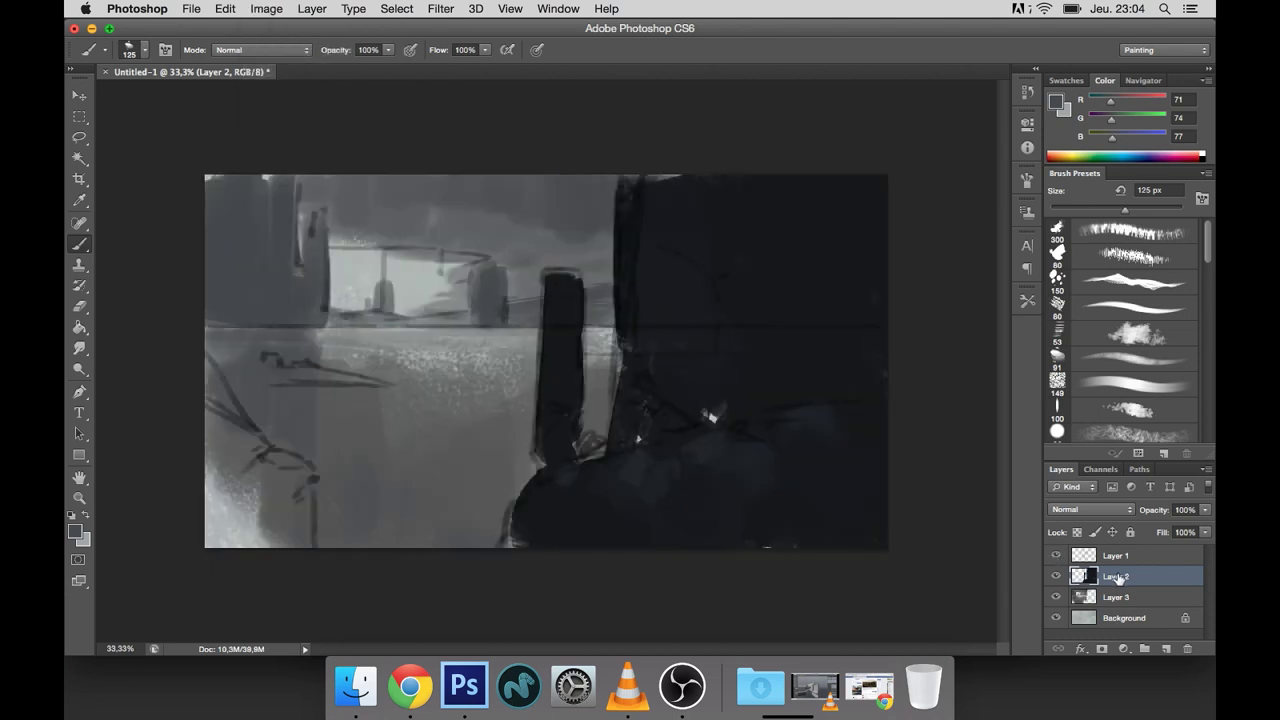
Step: Select Layer 3 and set the foreground colour to a light beige
{"action": "left_click", "coordinate": [1128, 598]}
{"action": "left_click", "coordinate": [75, 531]}
{"action": "left_click", "coordinate": [532, 367]}
{"action": "left_click", "coordinate": [337, 217]}
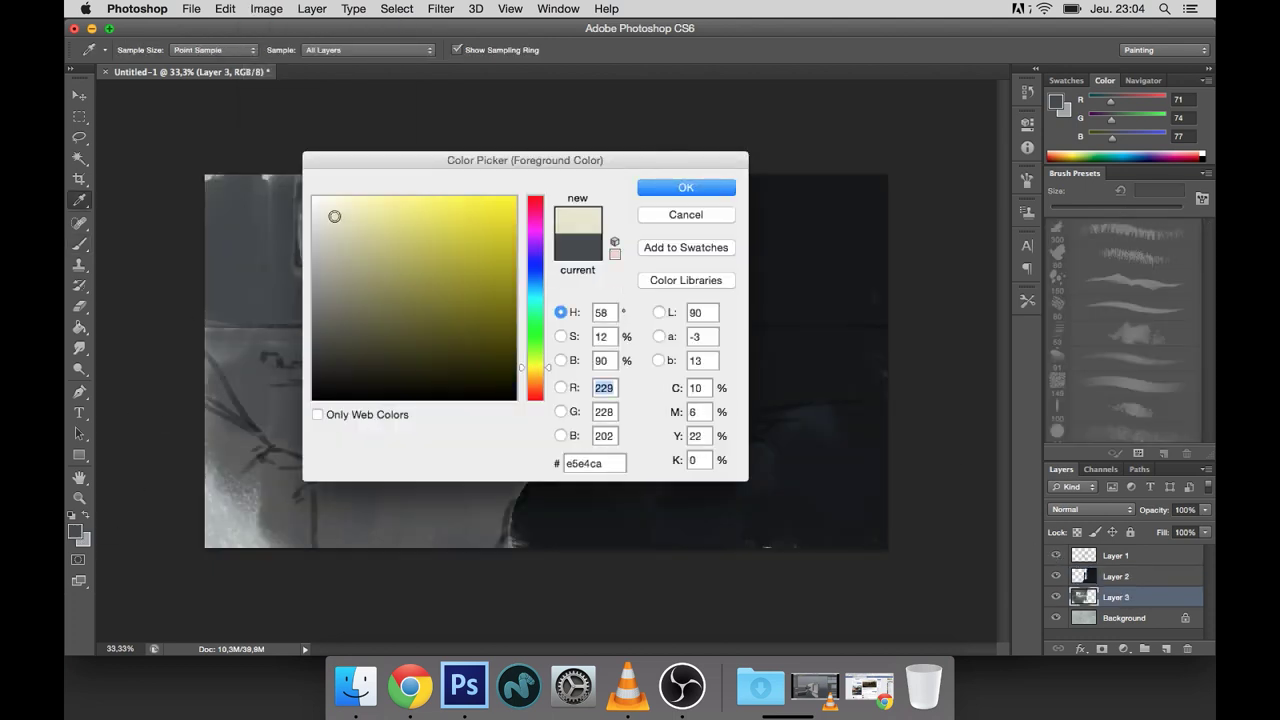
{"action": "left_click", "coordinate": [686, 186]}
Step: Duplicate Layer 3 and the Background layer, then merge the copies into one layer
{"action": "left_click", "coordinate": [1114, 618], "text": "shift"}
{"action": "key", "text": "super+j"}
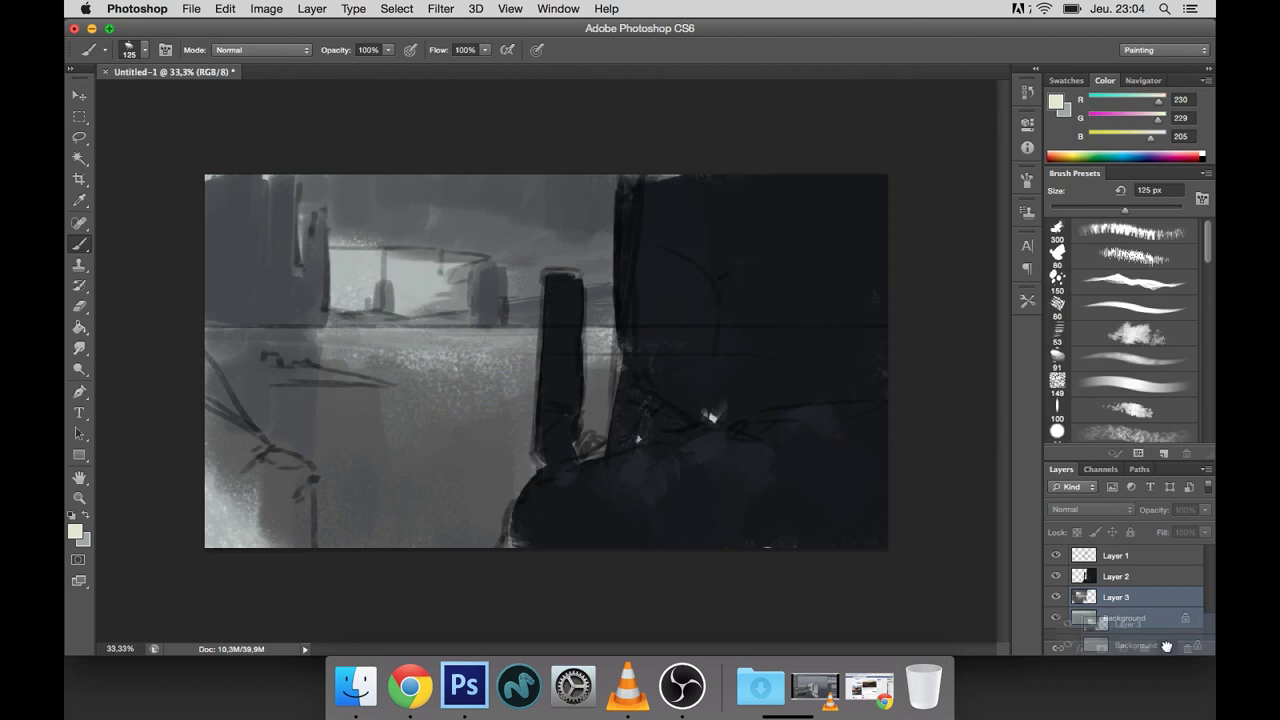
{"action": "right_click", "coordinate": [1148, 606]}
{"action": "left_click", "coordinate": [962, 434]}
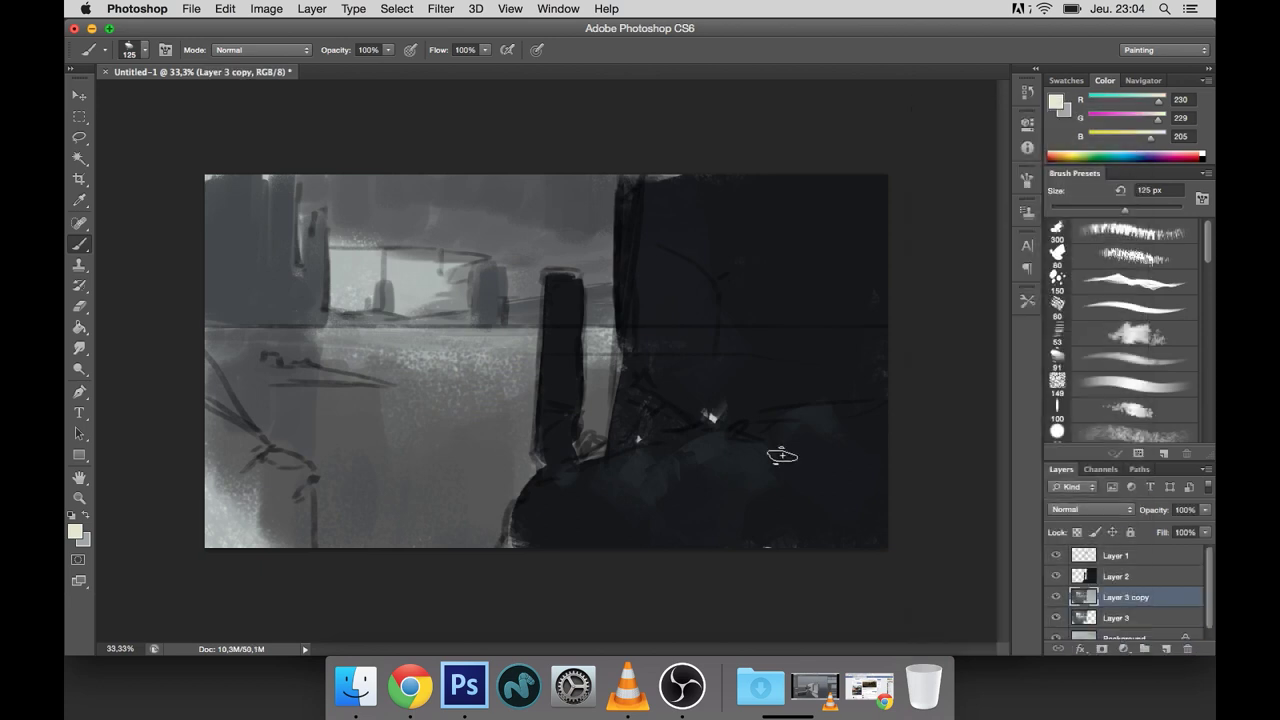
Step: Darken the merged layer's highlights with Levels
{"action": "left_click", "coordinate": [266, 9]}
{"action": "left_click", "coordinate": [457, 71]}
{"action": "left_click_drag", "start_coordinate": [1108, 478], "coordinate": [1040, 481]}
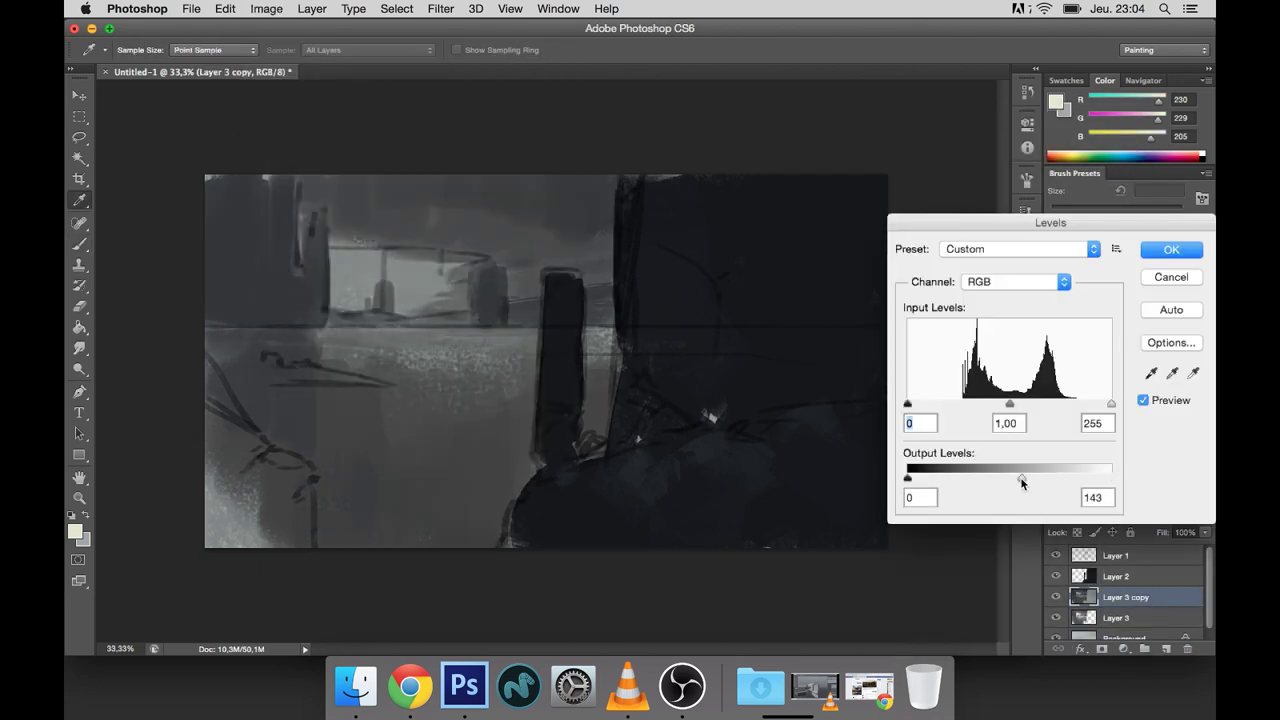
{"action": "key", "text": "Return"}
Step: Cool the merged layer by raising the Blue channel curve
{"action": "left_click", "coordinate": [266, 9]}
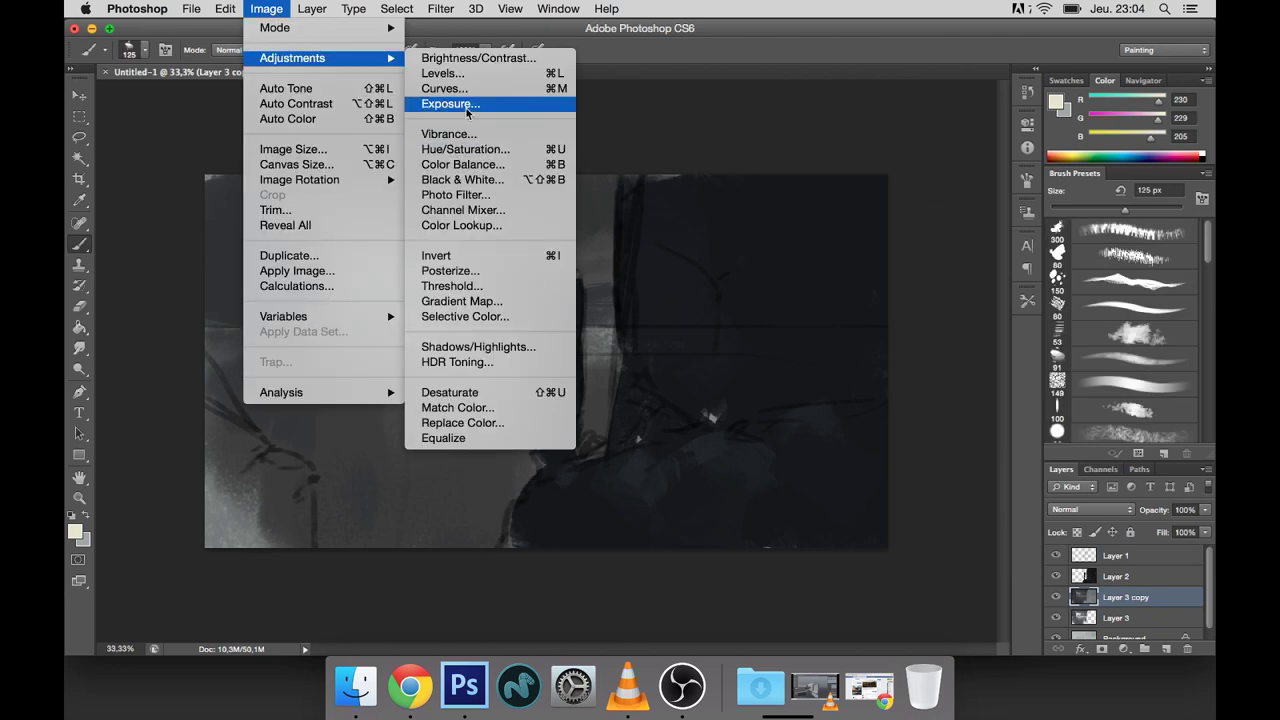
{"action": "left_click", "coordinate": [457, 86]}
{"action": "left_click", "coordinate": [808, 131]}
{"action": "left_click", "coordinate": [828, 166]}
{"action": "left_click_drag", "start_coordinate": [871, 258], "coordinate": [871, 245]}
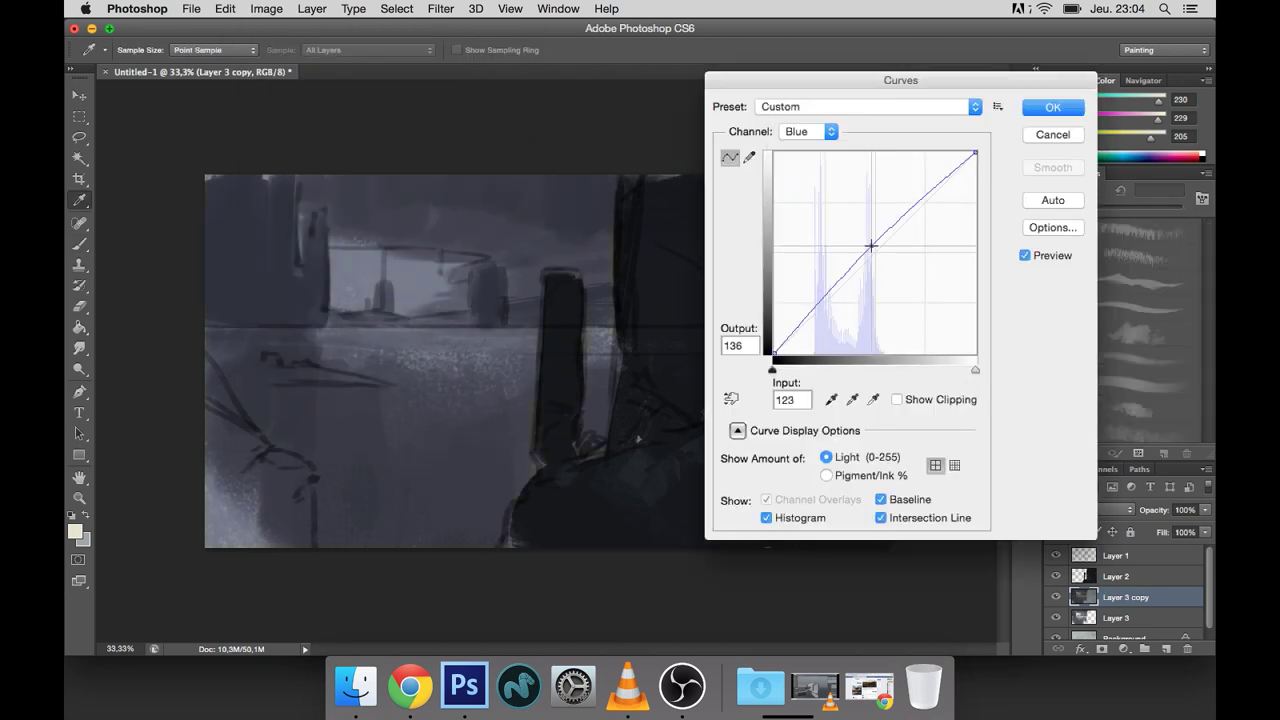
{"action": "left_click", "coordinate": [1040, 108]}
Step: Paint a light cream patch in the distant window, then undo it
{"action": "key", "text": "b"}
{"action": "mouse_move", "coordinate": [335, 255]}
{"action": "left_mouse_down"}
{"action": "mouse_move", "coordinate": [350, 295]}
{"action": "mouse_move", "coordinate": [418, 286]}
{"action": "mouse_move", "coordinate": [341, 285]}
{"action": "left_mouse_up"}
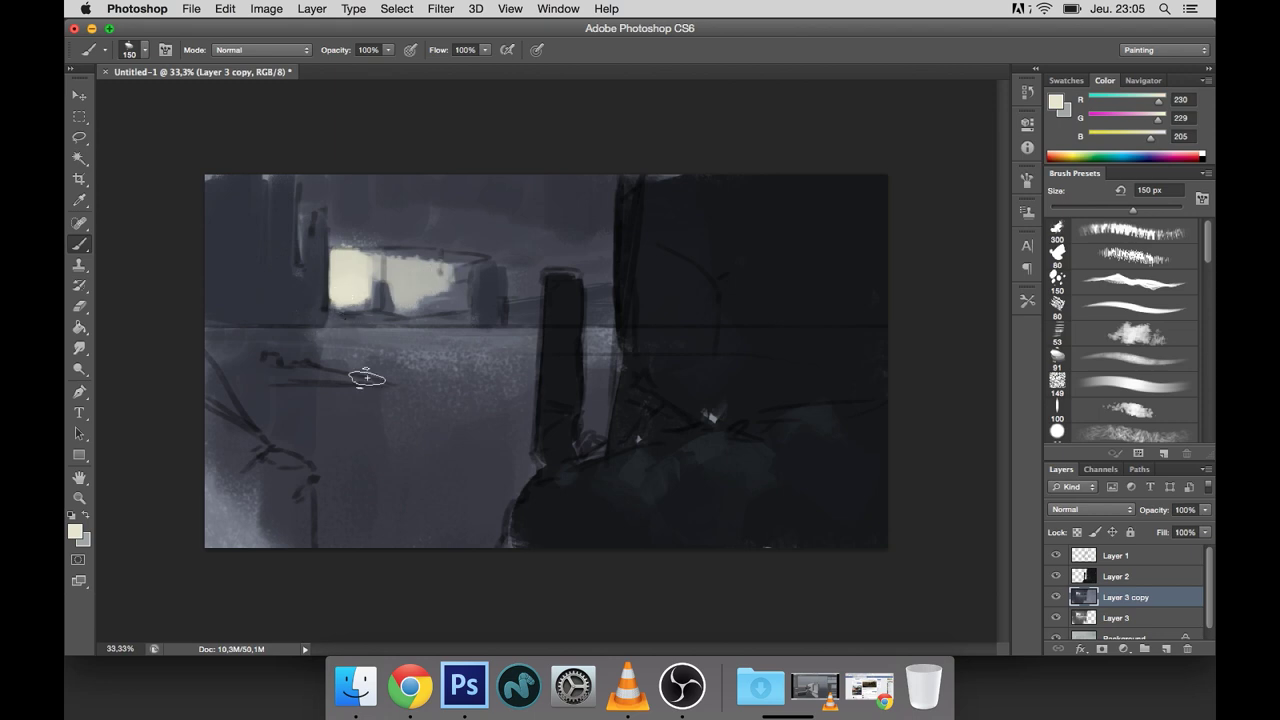
{"action": "key", "text": "ctrl+z"}
Step: Try Color Dodge brush strokes to brighten the window, then undo them
{"action": "left_click", "coordinate": [262, 49]}
{"action": "left_click", "coordinate": [255, 180]}
{"action": "mouse_move", "coordinate": [338, 250]}
{"action": "left_mouse_down"}
{"action": "mouse_move", "coordinate": [350, 300]}
{"action": "mouse_move", "coordinate": [395, 265]}
{"action": "mouse_move", "coordinate": [430, 280]}
{"action": "mouse_move", "coordinate": [411, 297]}
{"action": "left_mouse_up"}
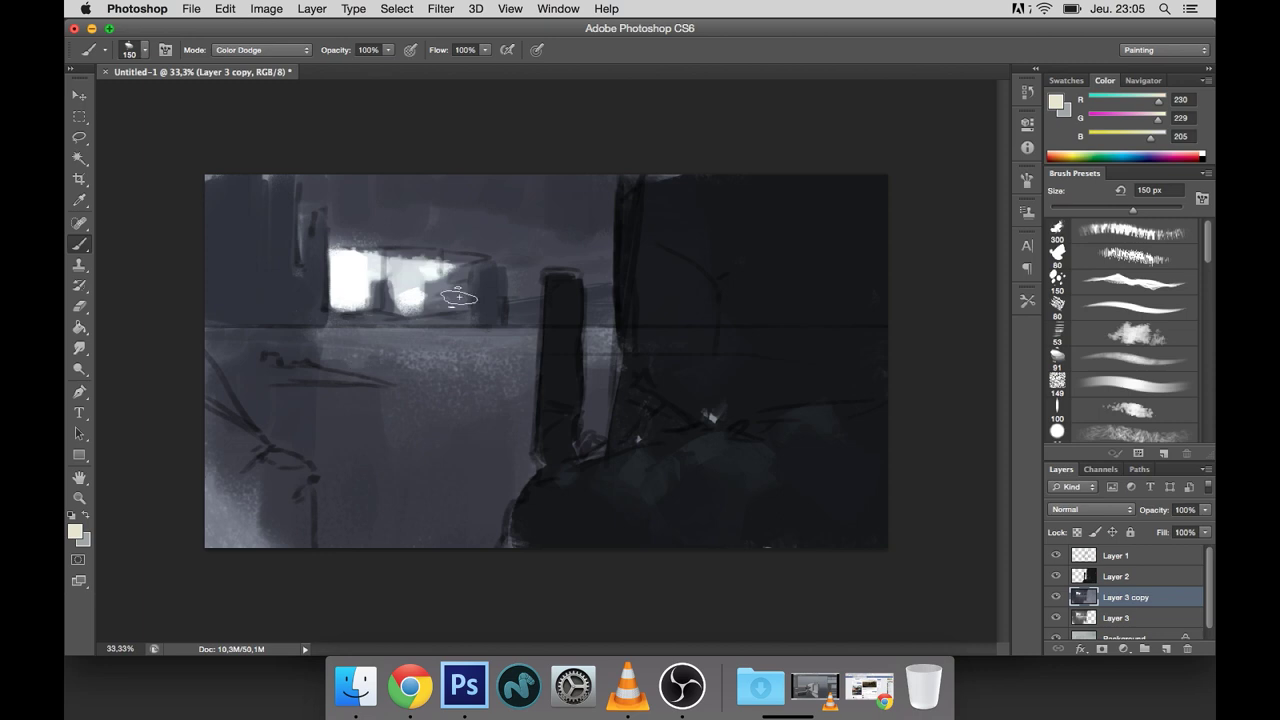
{"action": "key", "text": "ctrl+z"}
{"action": "left_click", "coordinate": [465, 208], "text": "alt"}
{"action": "mouse_move", "coordinate": [335, 255]}
{"action": "left_mouse_down"}
{"action": "mouse_move", "coordinate": [350, 300]}
{"action": "mouse_move", "coordinate": [392, 258]}
{"action": "mouse_move", "coordinate": [440, 272]}
{"action": "mouse_move", "coordinate": [344, 272]}
{"action": "left_mouse_up"}
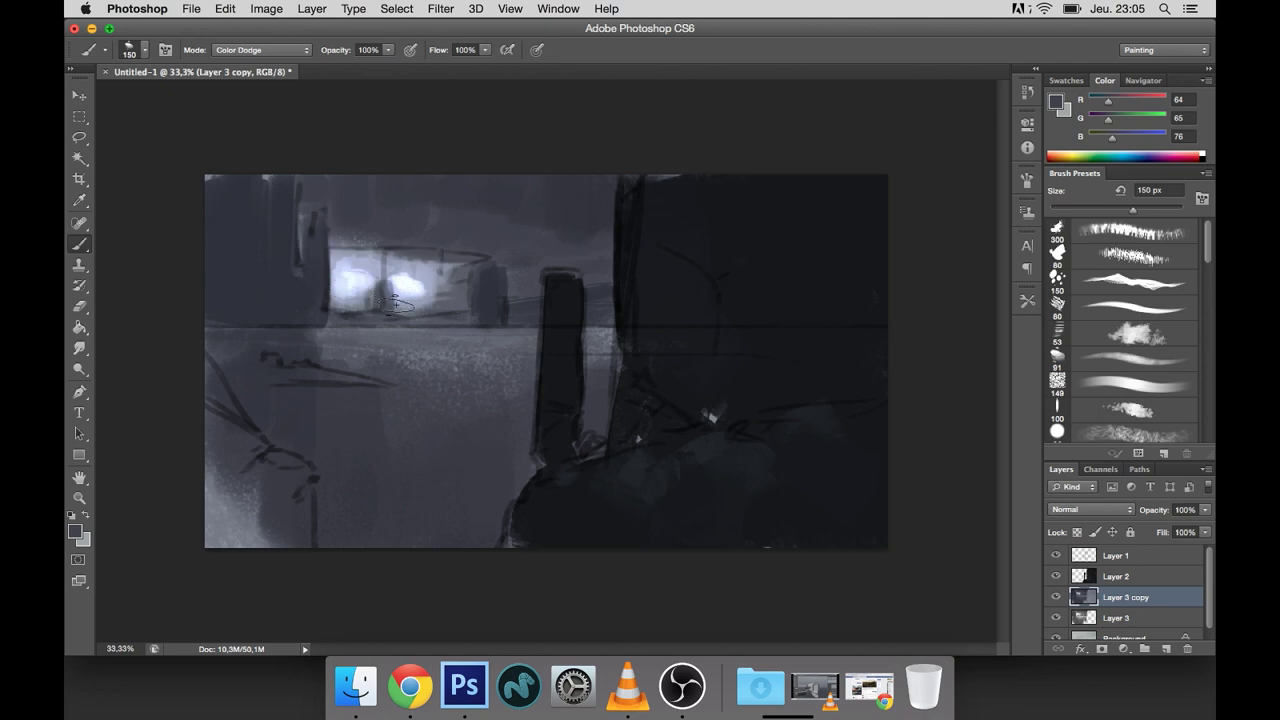
{"action": "mouse_move", "coordinate": [416, 302]}
{"action": "left_mouse_down"}
{"action": "mouse_move", "coordinate": [405, 280]}
{"action": "mouse_move", "coordinate": [355, 310]}
{"action": "left_mouse_up"}
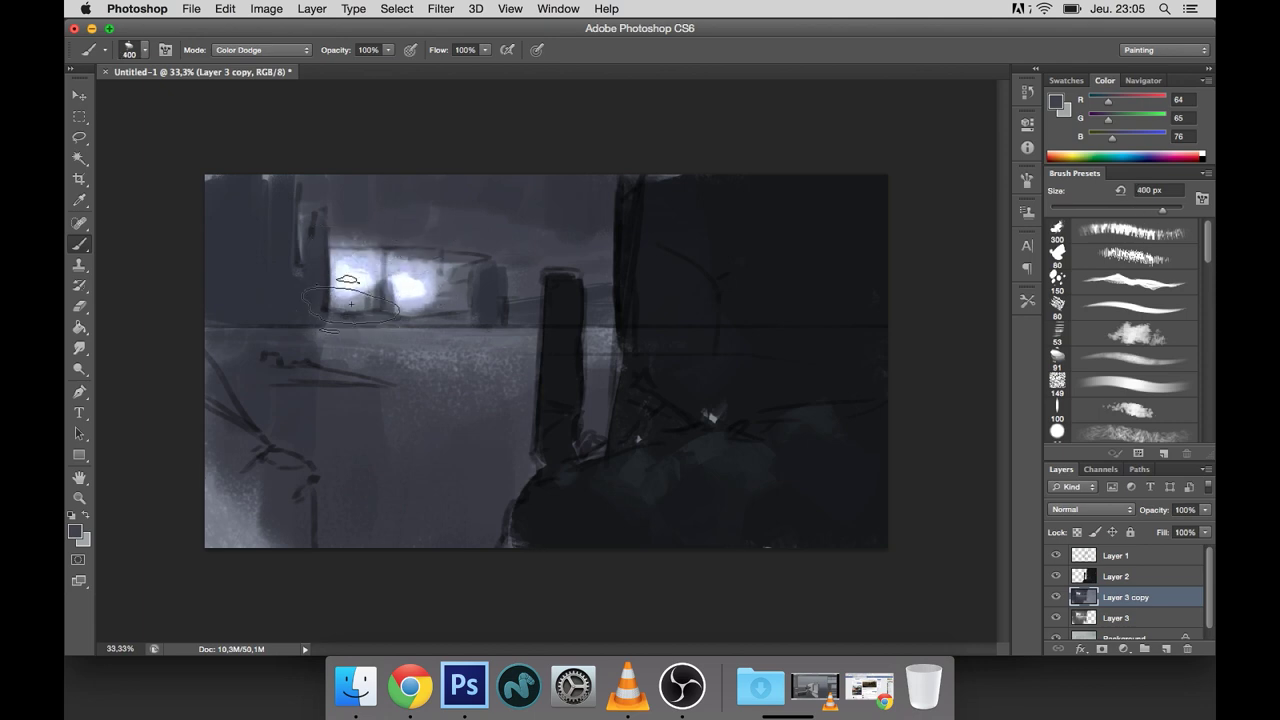
{"action": "key", "text": "alt+super+z"}
{"action": "key", "text": "alt+super+z"}
{"action": "key", "text": "alt+super+z"}
{"action": "key", "text": "alt+super+z"}
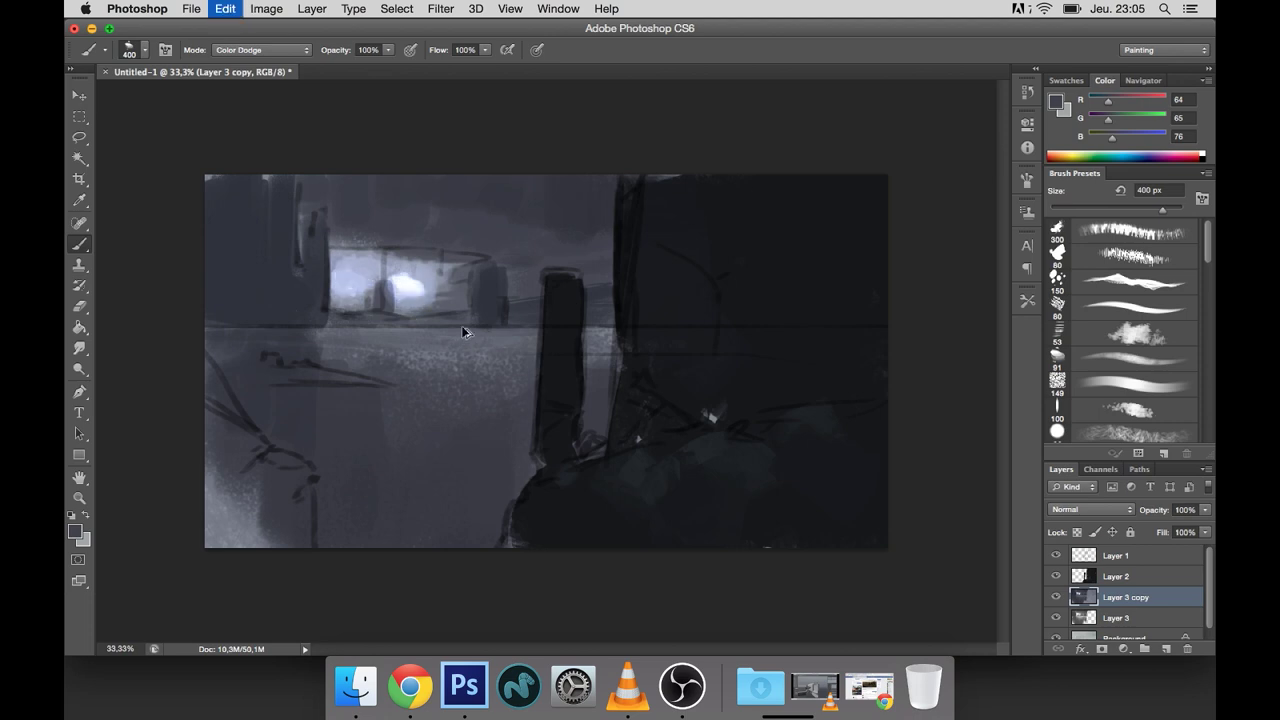
Step: Return the brush to Normal and paint over the left window pane in blue-grey
{"action": "left_click", "coordinate": [260, 50]}
{"action": "left_click", "coordinate": [251, 9]}
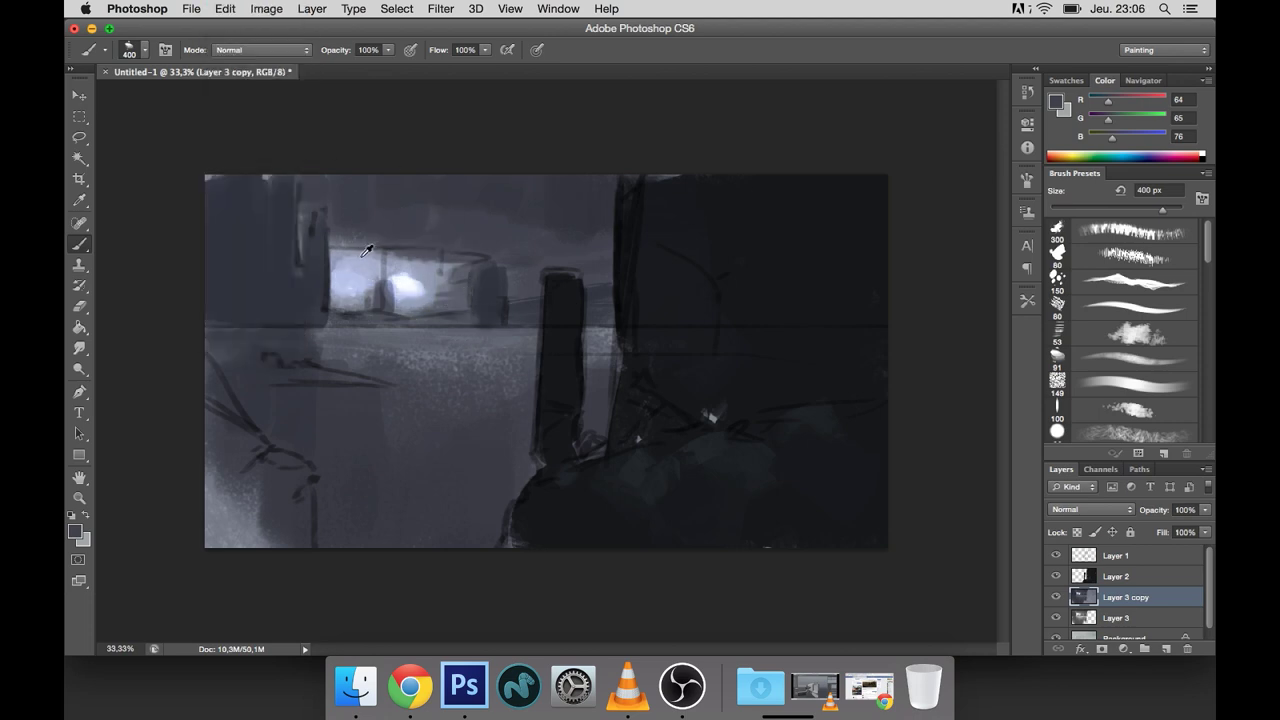
{"action": "left_click", "coordinate": [417, 271], "text": "alt"}
{"action": "key", "text": "bracketleft"}
{"action": "key", "text": "bracketleft"}
{"action": "key", "text": "bracketleft"}
{"action": "left_click_drag", "start_coordinate": [375, 267], "coordinate": [403, 307]}
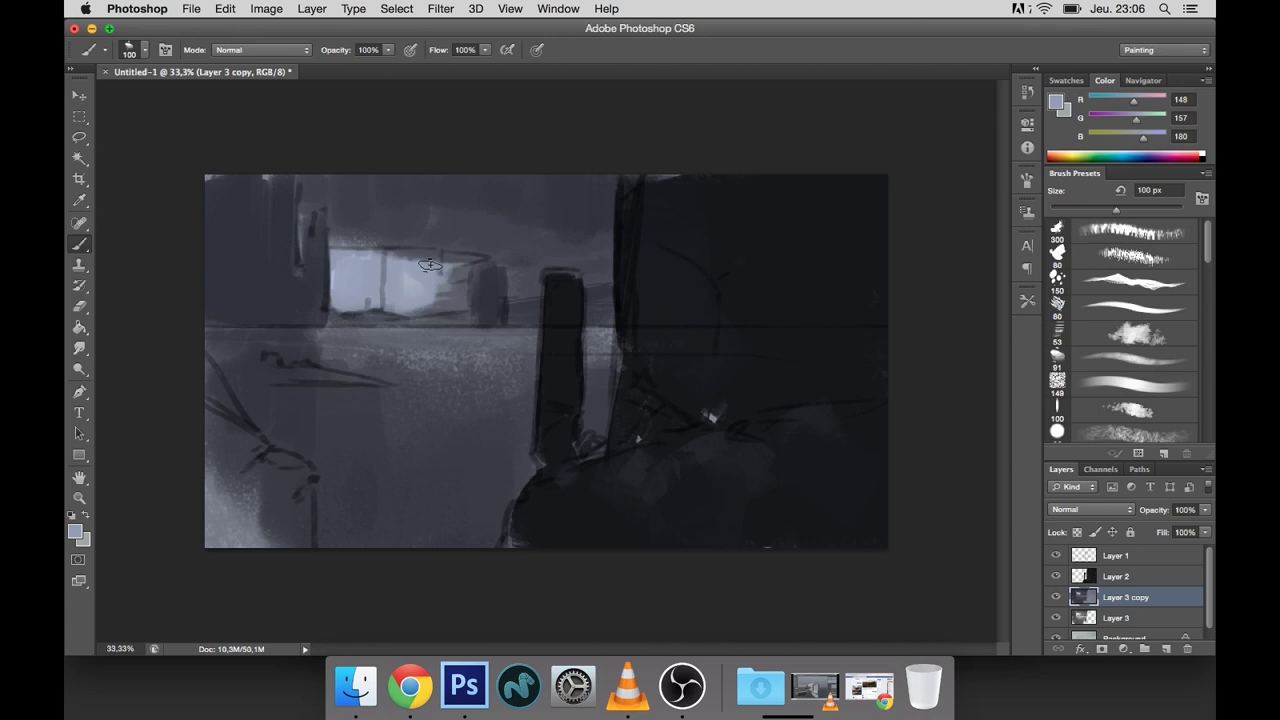
{"action": "left_click", "coordinate": [421, 272], "text": "alt"}
{"action": "key", "text": "bracketleft"}
{"action": "key", "text": "bracketleft"}
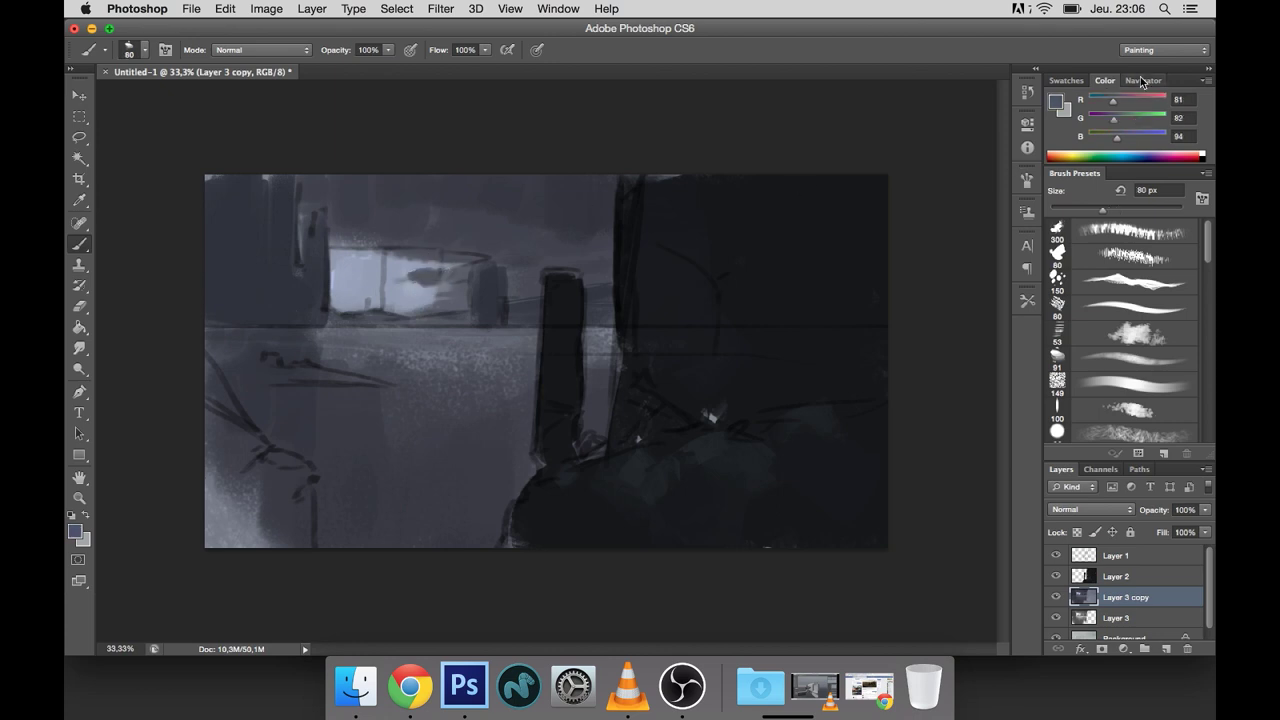
{"action": "left_click", "coordinate": [372, 276], "text": "alt"}
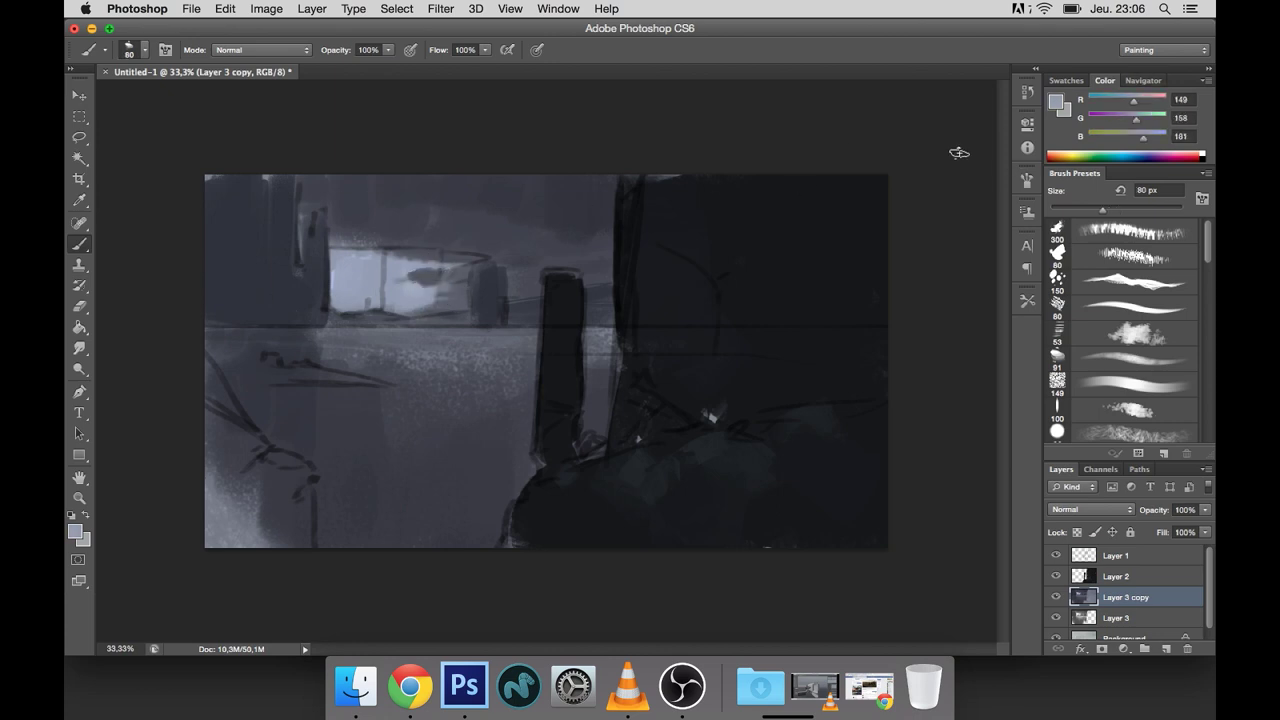
Step: Select the window area with the Magic Wand and hide Layer 1
{"action": "key", "text": "w"}
{"action": "left_click", "coordinate": [372, 288]}
{"action": "left_click", "coordinate": [1056, 555]}
{"action": "left_click", "coordinate": [386, 286], "text": "shift"}
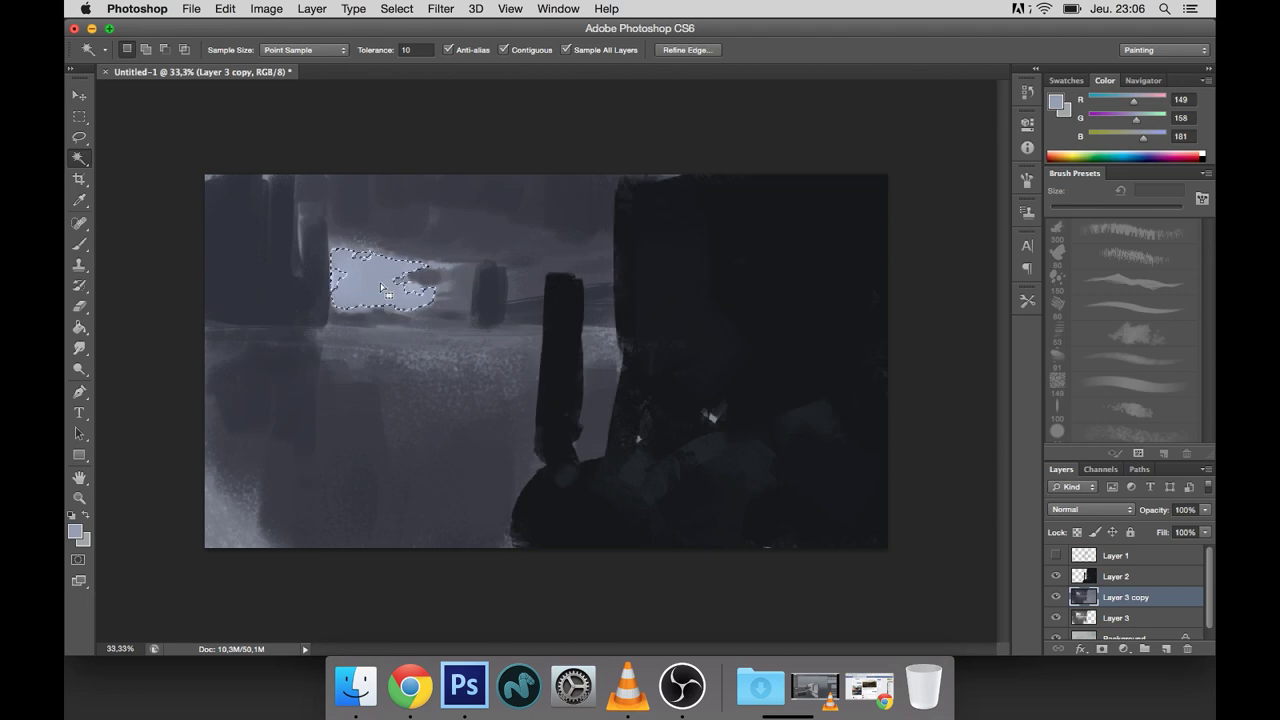
{"action": "key", "text": "b"}
Step: Fill the selected window with pale cream, then deselect and repaint the patch brighter
{"action": "left_click", "coordinate": [1053, 103]}
{"action": "left_click", "coordinate": [535, 365]}
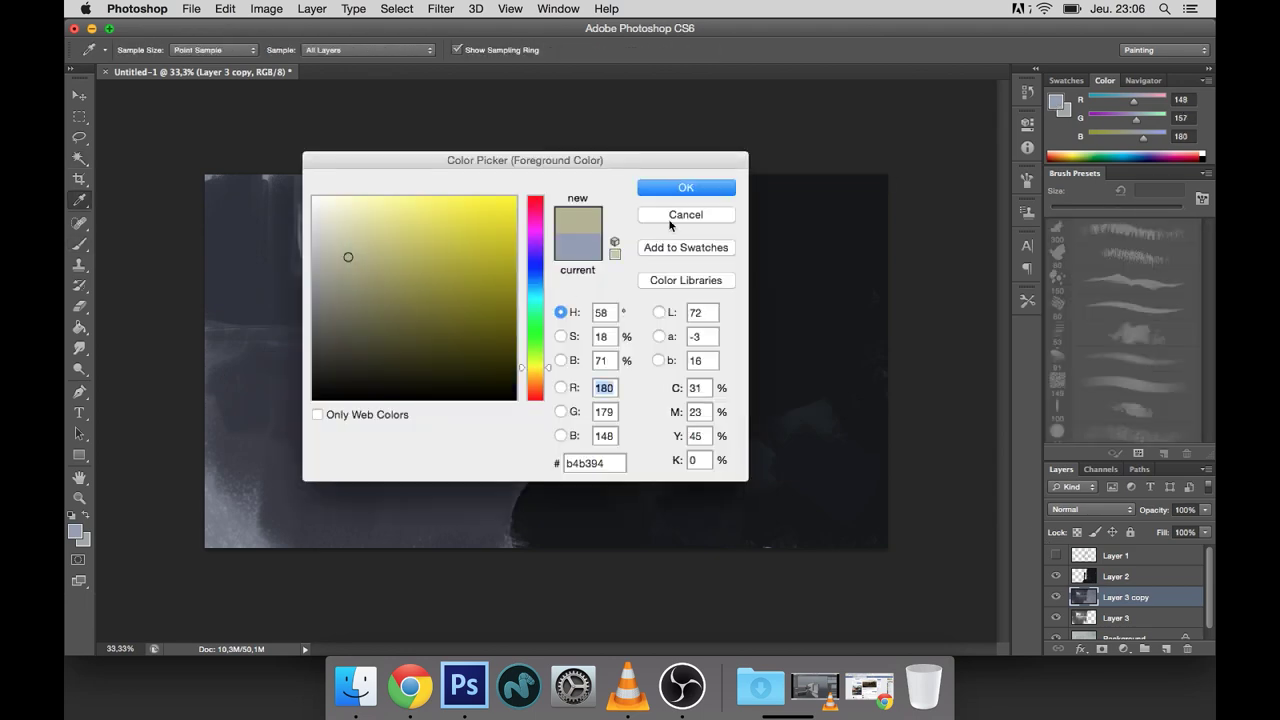
{"action": "left_click_drag", "start_coordinate": [343, 240], "coordinate": [342, 229]}
{"action": "left_click", "coordinate": [530, 374]}
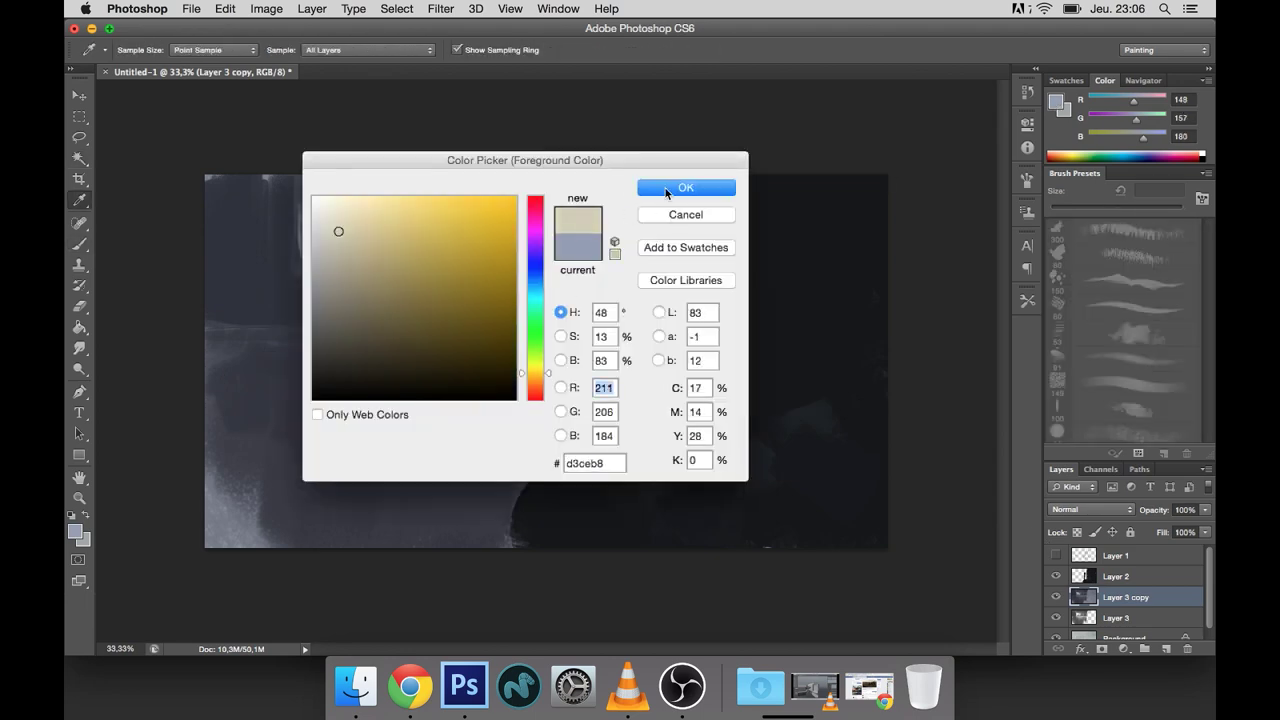
{"action": "left_click", "coordinate": [686, 187]}
{"action": "left_click_drag", "start_coordinate": [335, 275], "coordinate": [400, 280]}
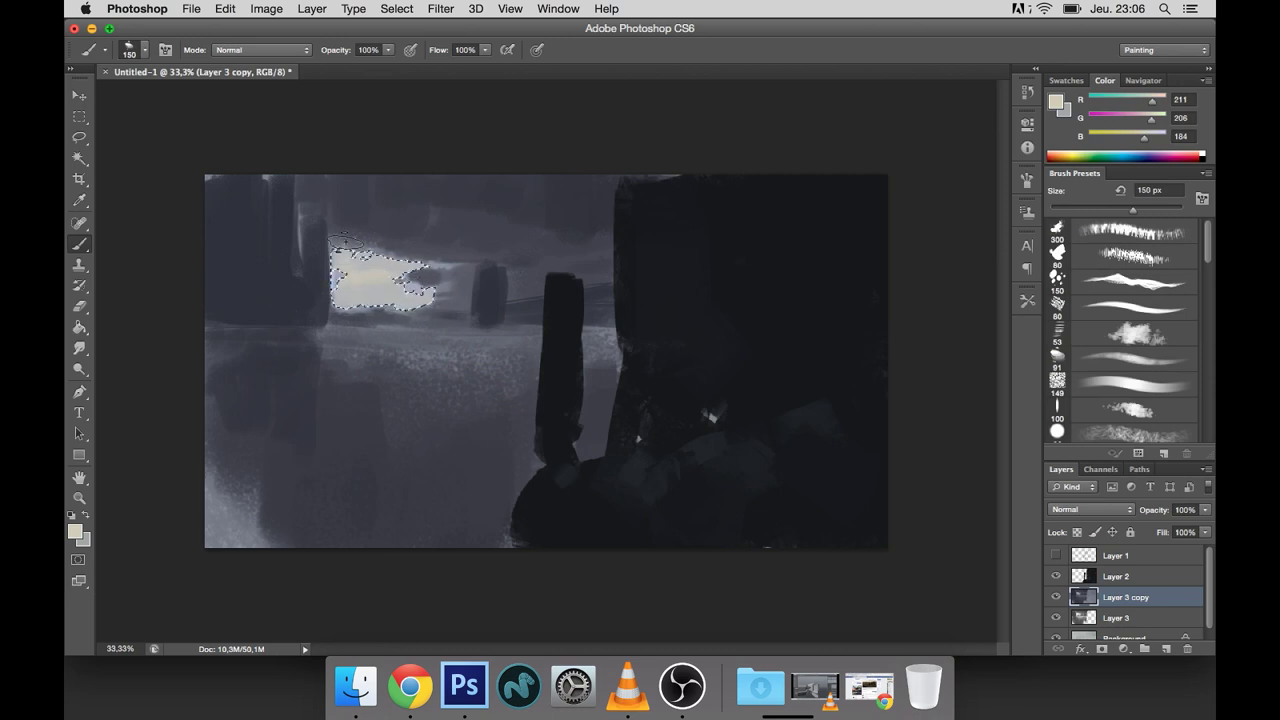
{"action": "left_click_drag", "start_coordinate": [1153, 124], "coordinate": [1157, 118]}
{"action": "key", "text": "ctrl+d"}
{"action": "mouse_move", "coordinate": [345, 265]}
{"action": "left_mouse_down"}
{"action": "mouse_move", "coordinate": [371, 337]}
{"action": "mouse_move", "coordinate": [386, 300]}
{"action": "mouse_move", "coordinate": [430, 300]}
{"action": "left_mouse_up"}
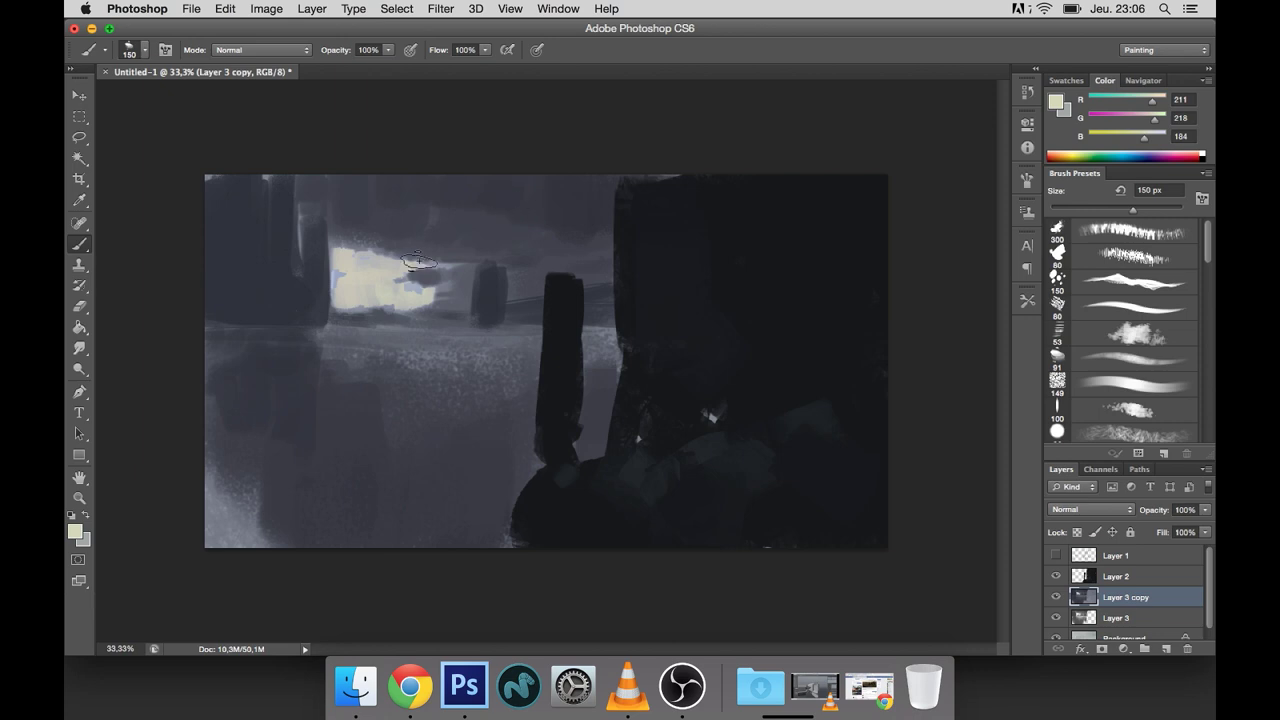
Step: Paint pale grey-green strokes over the patch and a speckled light band across the ground
{"action": "left_click", "coordinate": [300, 49]}
{"action": "left_click", "coordinate": [386, 257], "text": "alt"}
{"action": "mouse_move", "coordinate": [360, 250]}
{"action": "left_mouse_down"}
{"action": "mouse_move", "coordinate": [358, 311]}
{"action": "mouse_move", "coordinate": [430, 344]}
{"action": "mouse_move", "coordinate": [540, 343]}
{"action": "left_mouse_up"}
{"action": "key", "text": "bracketleft"}
{"action": "key", "text": "bracketleft"}
{"action": "key", "text": "bracketleft"}
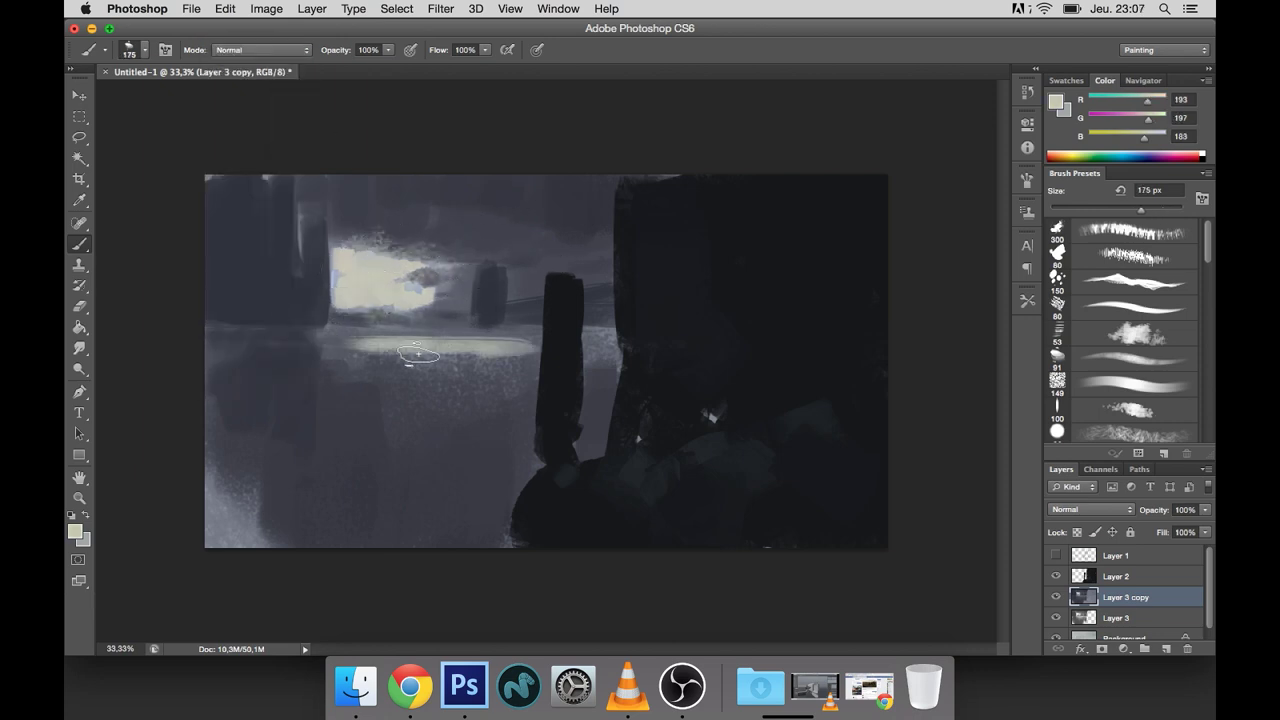
{"action": "key", "text": "bracketright"}
{"action": "key", "text": "bracketright"}
{"action": "key", "text": "bracketright"}
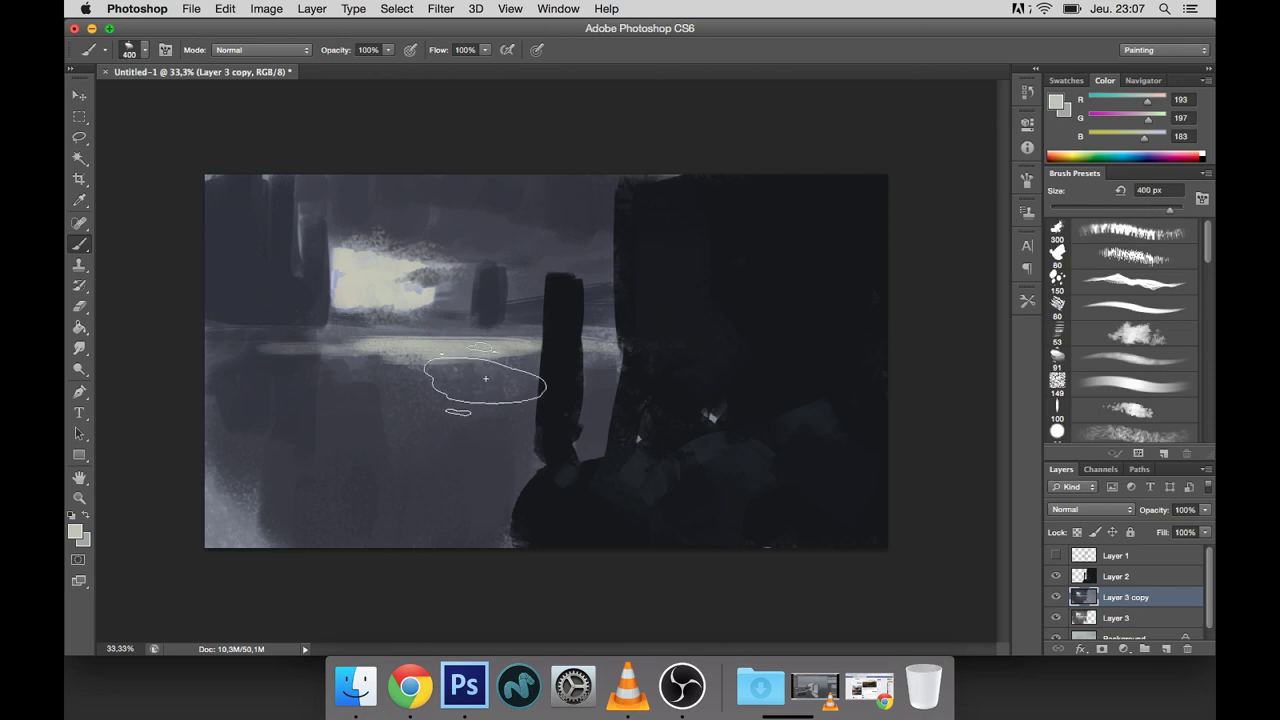
{"action": "left_click_drag", "start_coordinate": [471, 371], "coordinate": [500, 371]}
{"action": "key", "text": "bracketright"}
{"action": "key", "text": "bracketright"}
{"action": "key", "text": "bracketright"}
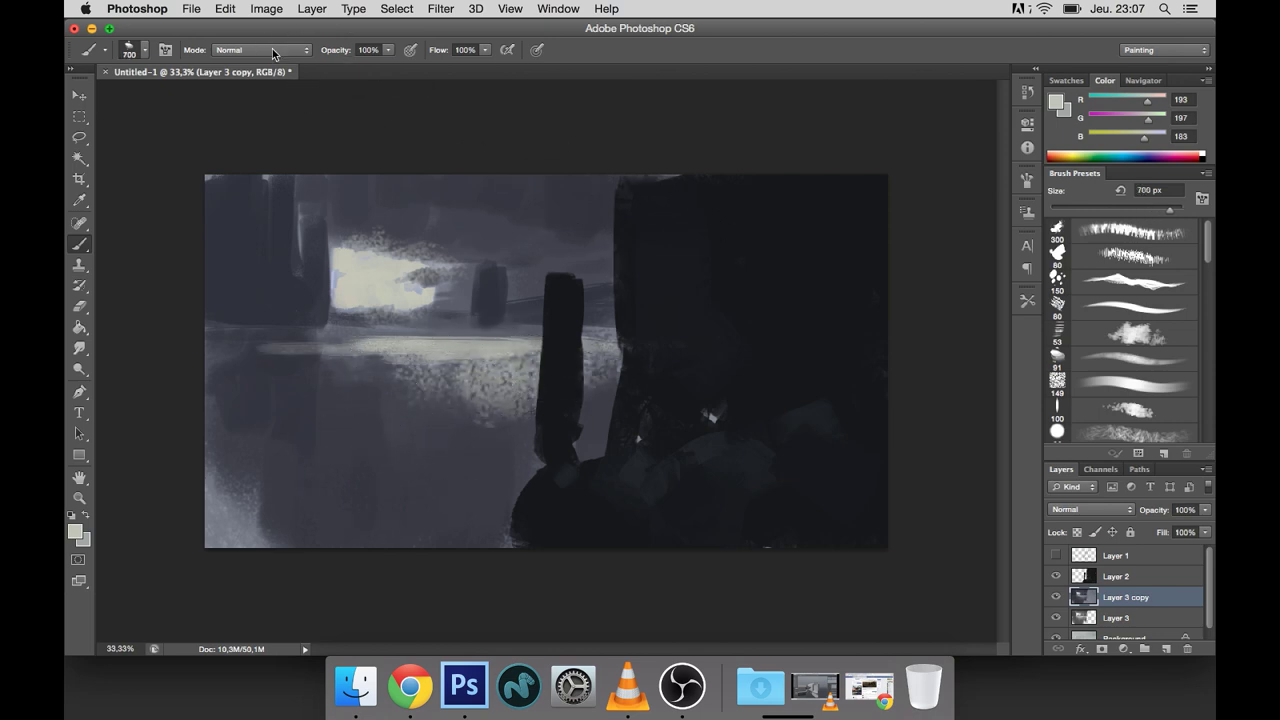
{"action": "key", "text": "bracketleft"}
{"action": "key", "text": "bracketleft"}
{"action": "key", "text": "bracketleft"}
Step: Smudge the window patch and the reflection band's right end to soften them
{"action": "key", "text": "r"}
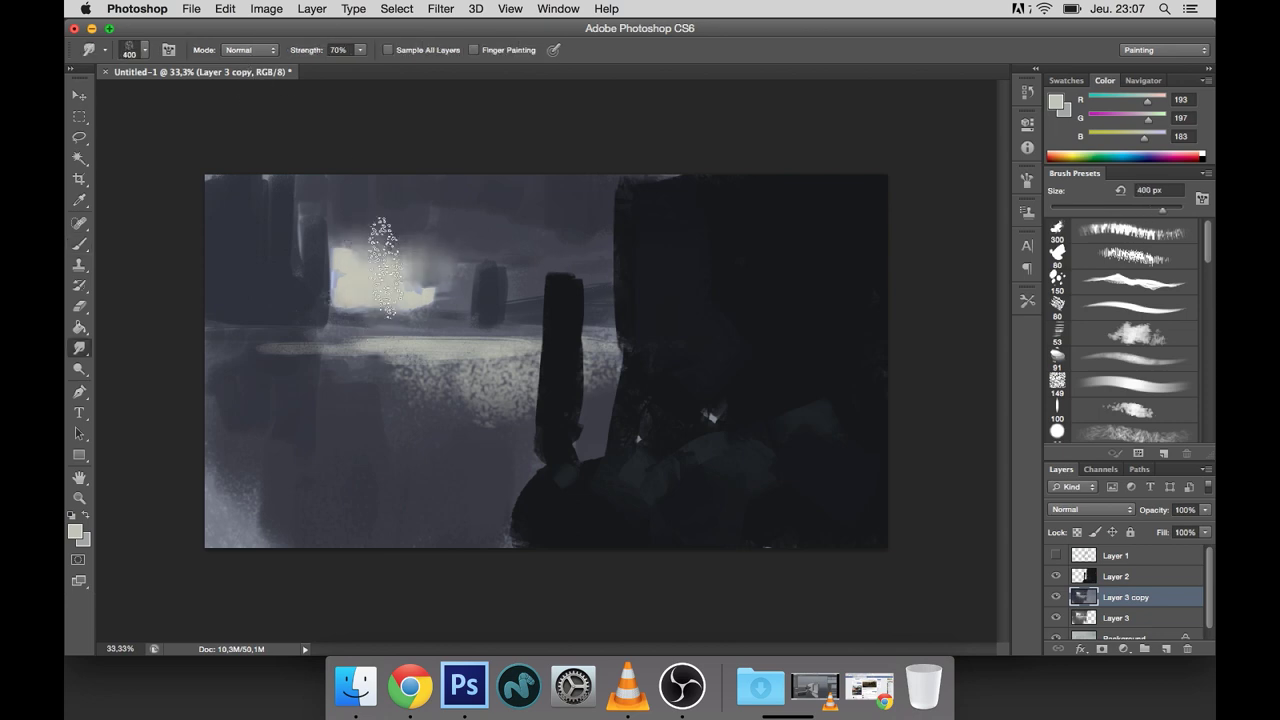
{"action": "left_click_drag", "start_coordinate": [330, 295], "coordinate": [440, 290]}
{"action": "key", "text": "bracketright"}
{"action": "key", "text": "bracketright"}
{"action": "key", "text": "bracketright"}
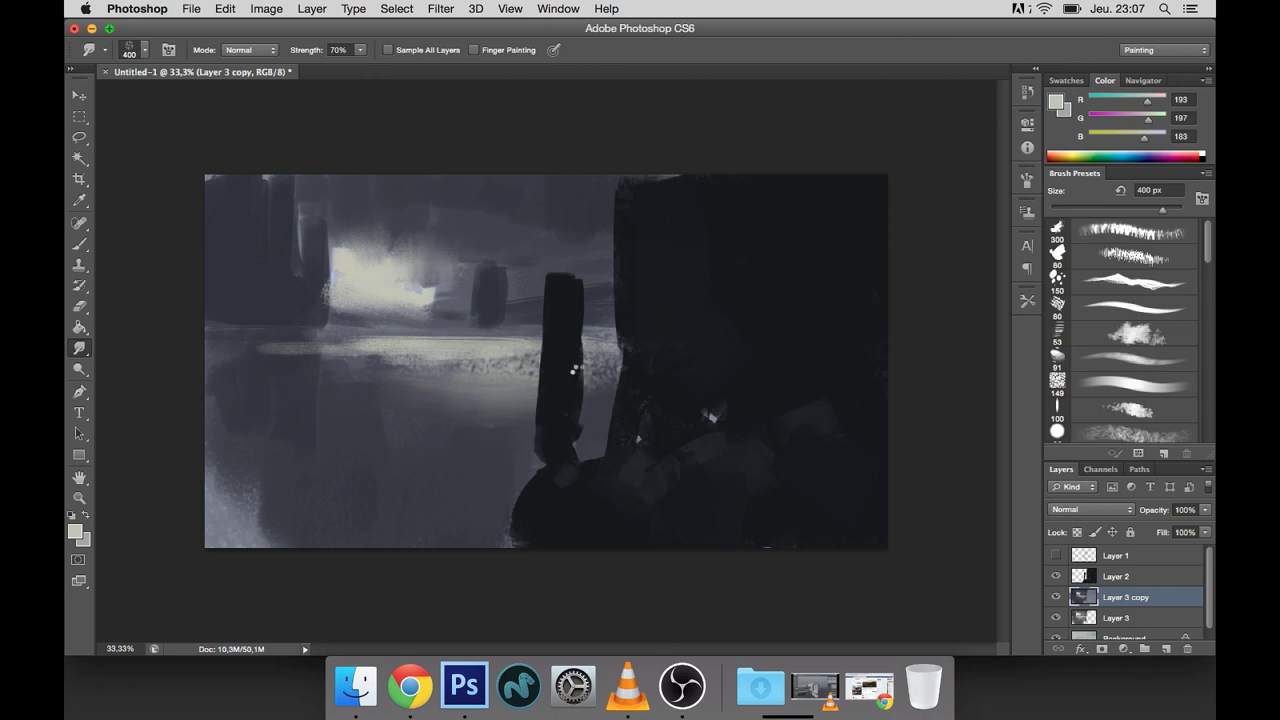
{"action": "left_click_drag", "start_coordinate": [571, 366], "coordinate": [480, 443]}
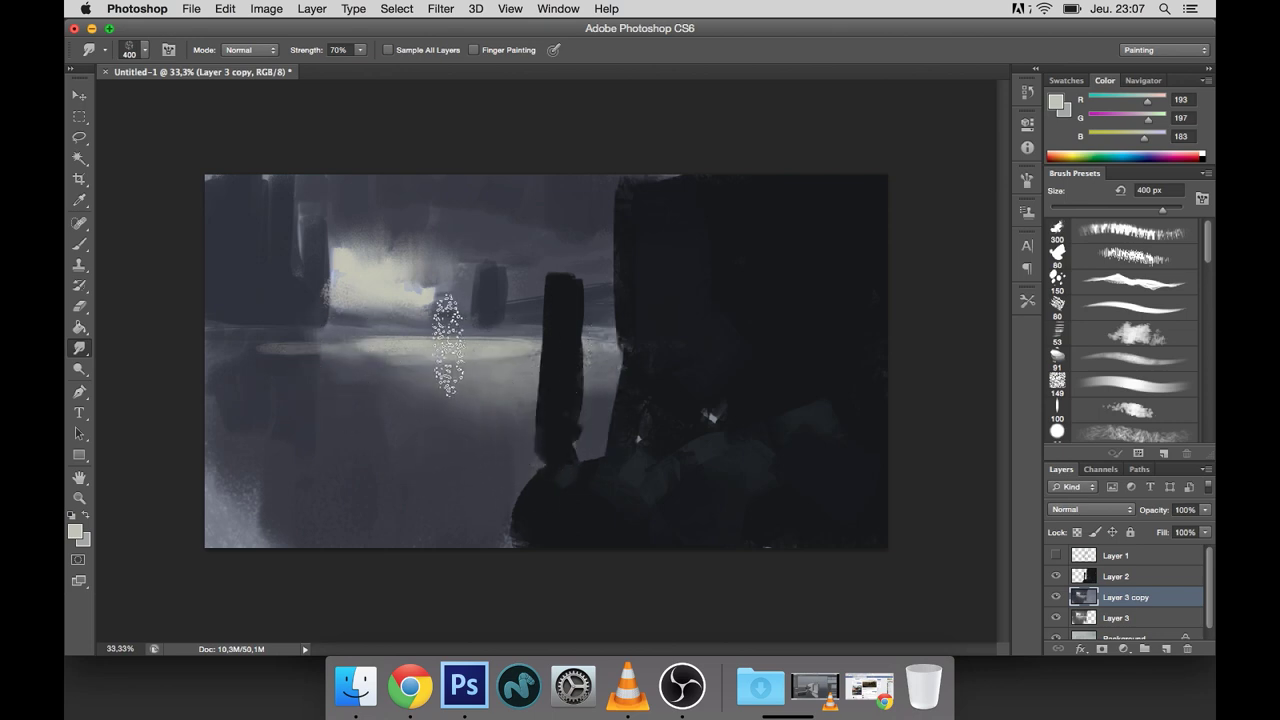
{"action": "left_click", "coordinate": [79, 137]}
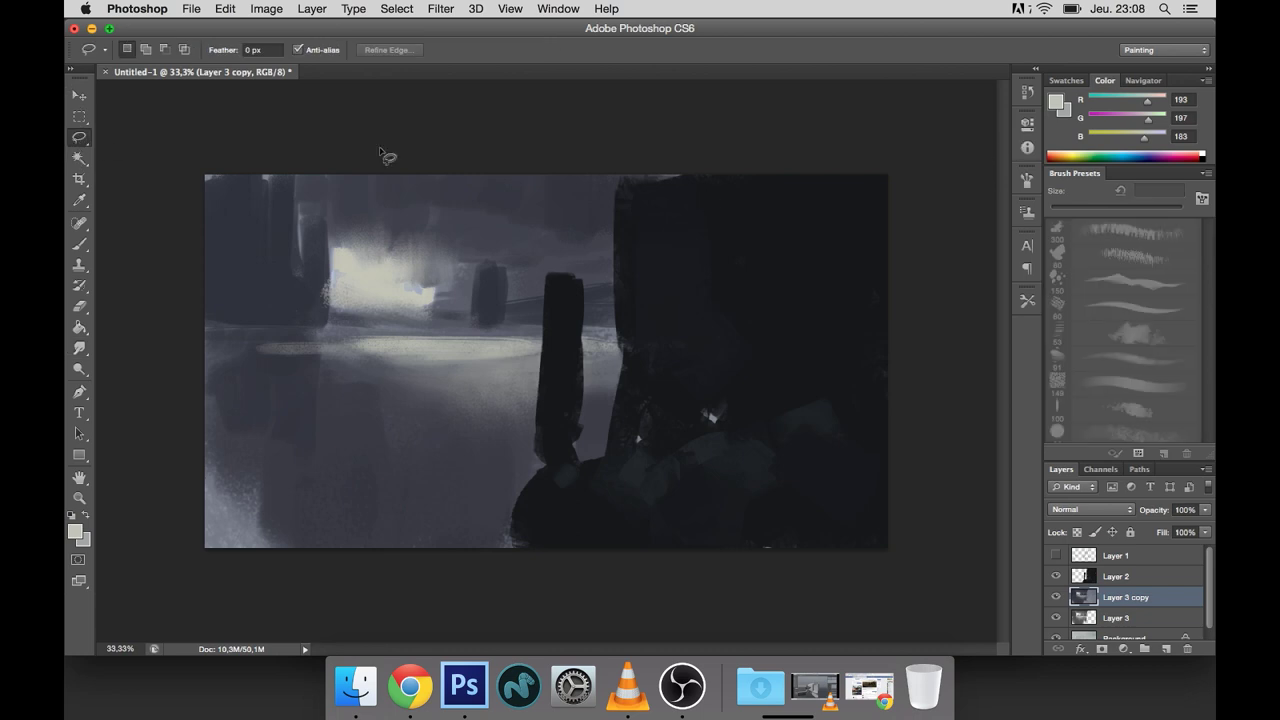
Step: Crop the painting, trimming the top edge and bottom-right corner
{"action": "left_click", "coordinate": [79, 179]}
{"action": "left_click_drag", "start_coordinate": [545, 175], "coordinate": [545, 183]}
{"action": "left_click_drag", "start_coordinate": [883, 534], "coordinate": [875, 530]}
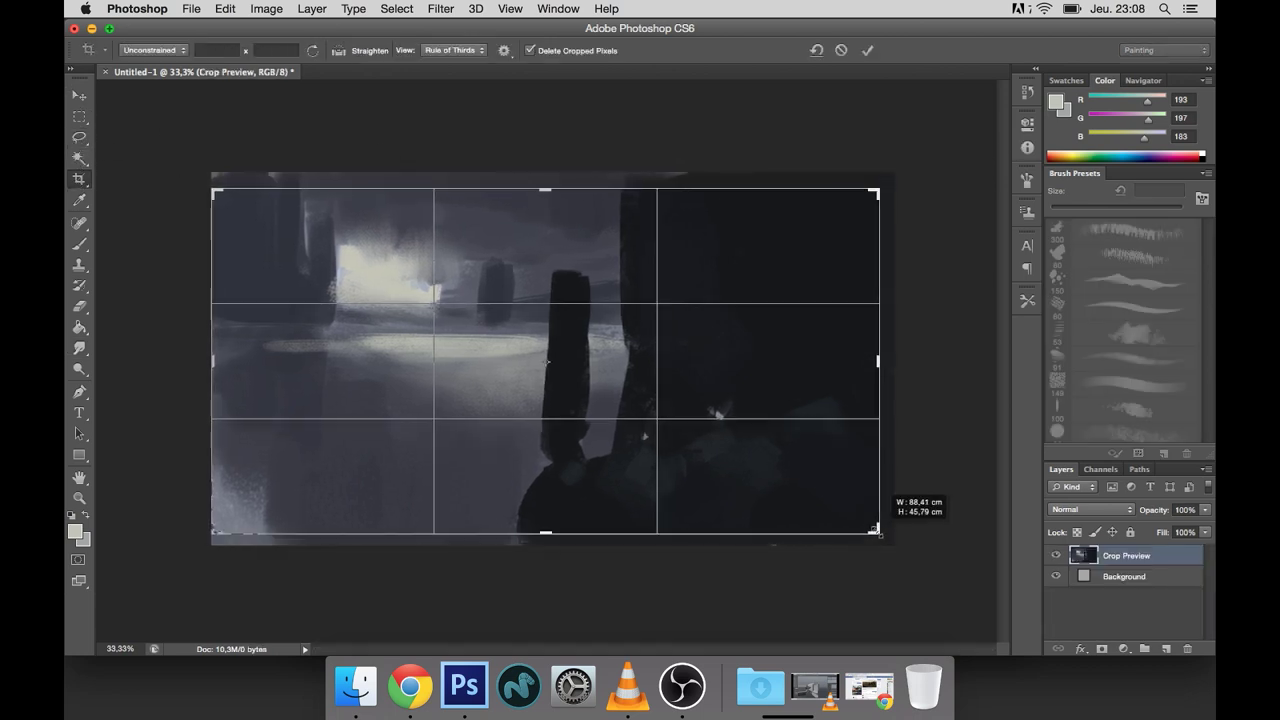
{"action": "key", "text": "Return"}
Step: With a soft round brush in Screen mode, brighten the window glow and floor streak
{"action": "key", "text": "b"}
{"action": "scroll", "coordinate": [1130, 330], "scroll_direction": "down", "scroll_amount": 3}
{"action": "scroll", "coordinate": [1130, 330], "scroll_direction": "down", "scroll_amount": 3}
{"action": "left_click", "coordinate": [1130, 405]}
{"action": "left_click", "coordinate": [262, 50]}
{"action": "left_click", "coordinate": [255, 175]}
{"action": "left_click_drag", "start_coordinate": [423, 297], "coordinate": [492, 294]}
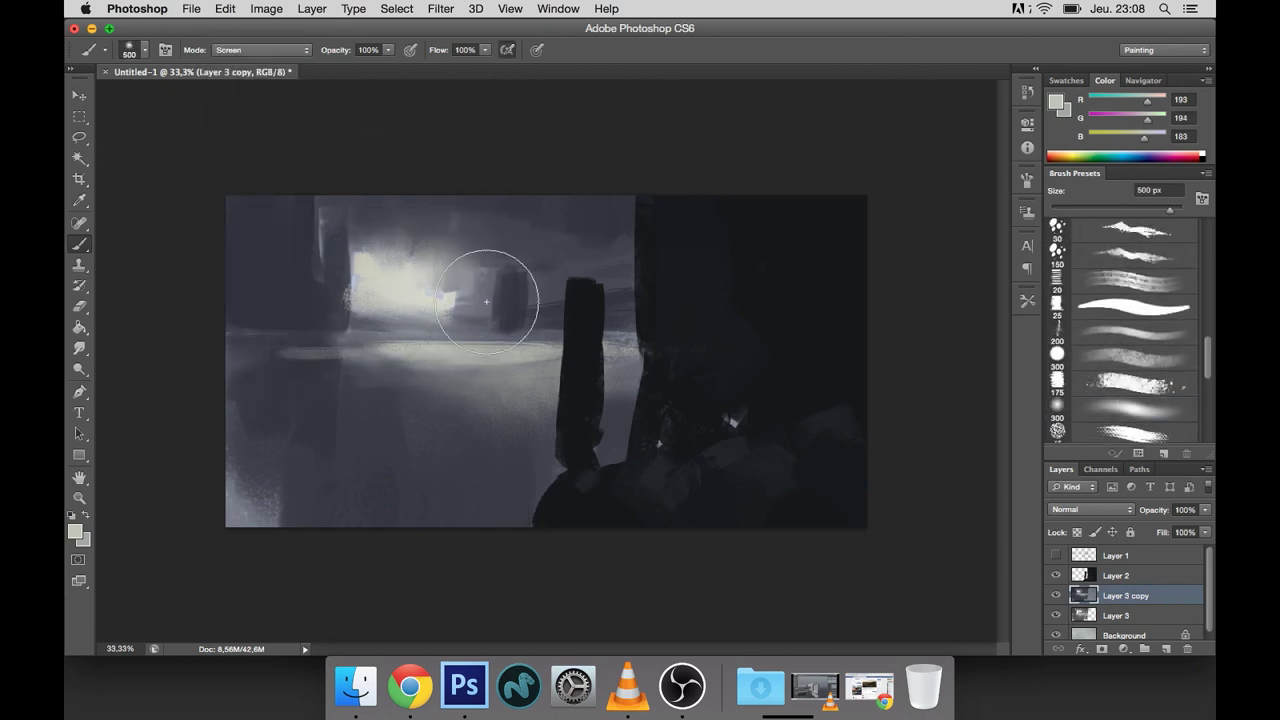
{"action": "mouse_move", "coordinate": [536, 347]}
{"action": "left_mouse_down"}
{"action": "mouse_move", "coordinate": [466, 366]}
{"action": "mouse_move", "coordinate": [565, 338]}
{"action": "left_mouse_up"}
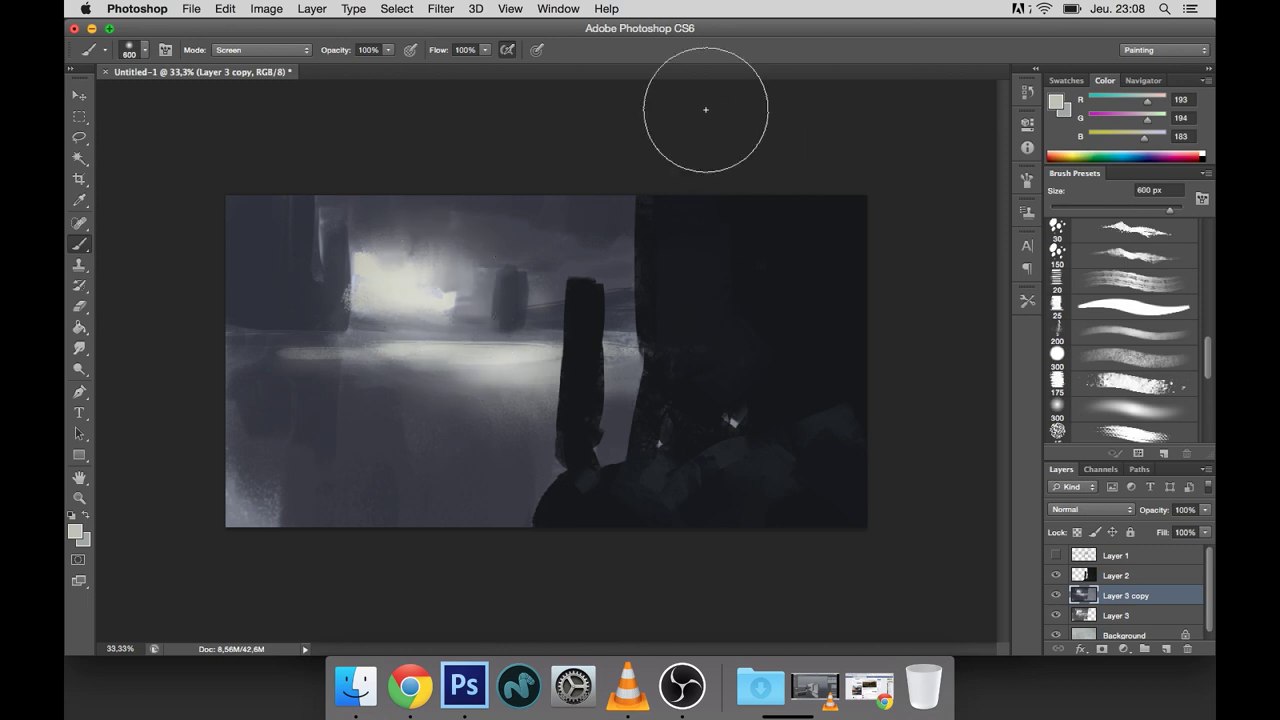
Step: Flip the whole painting horizontally
{"action": "left_click", "coordinate": [266, 9]}
{"action": "left_click", "coordinate": [460, 249]}
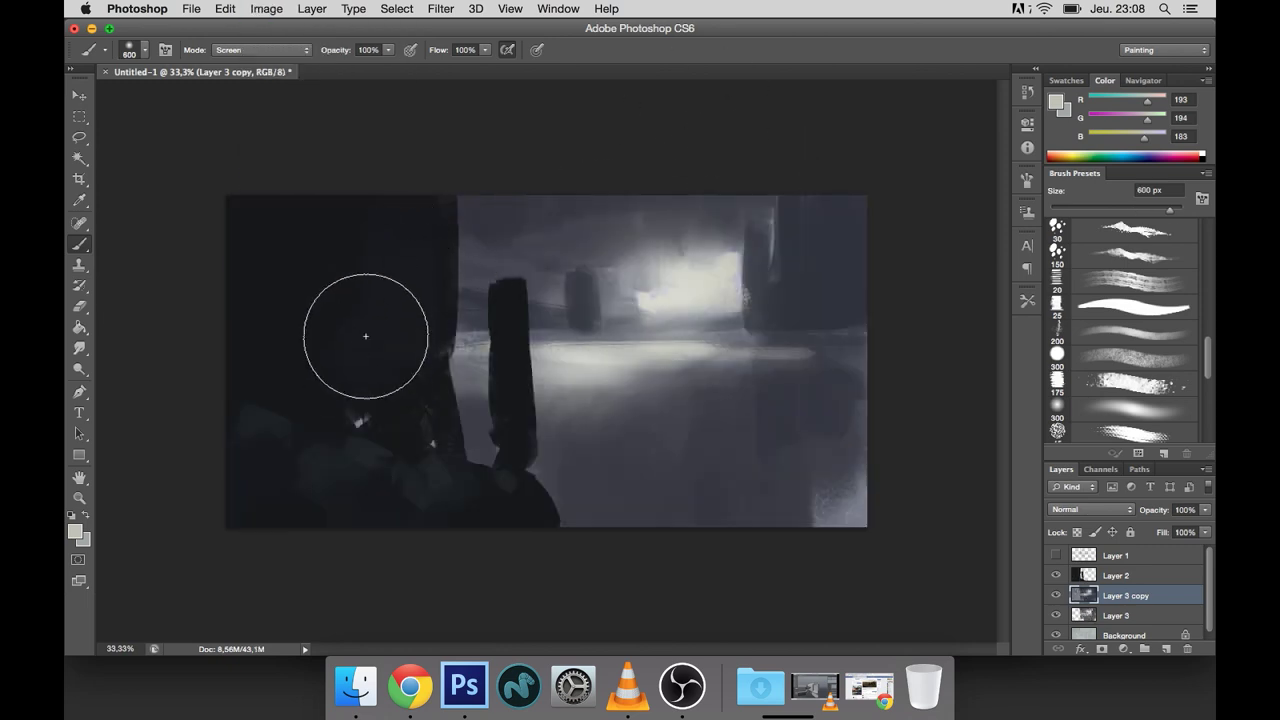
{"action": "scroll", "coordinate": [1130, 355], "scroll_direction": "down", "scroll_amount": 2}
{"action": "left_click", "coordinate": [1130, 372]}
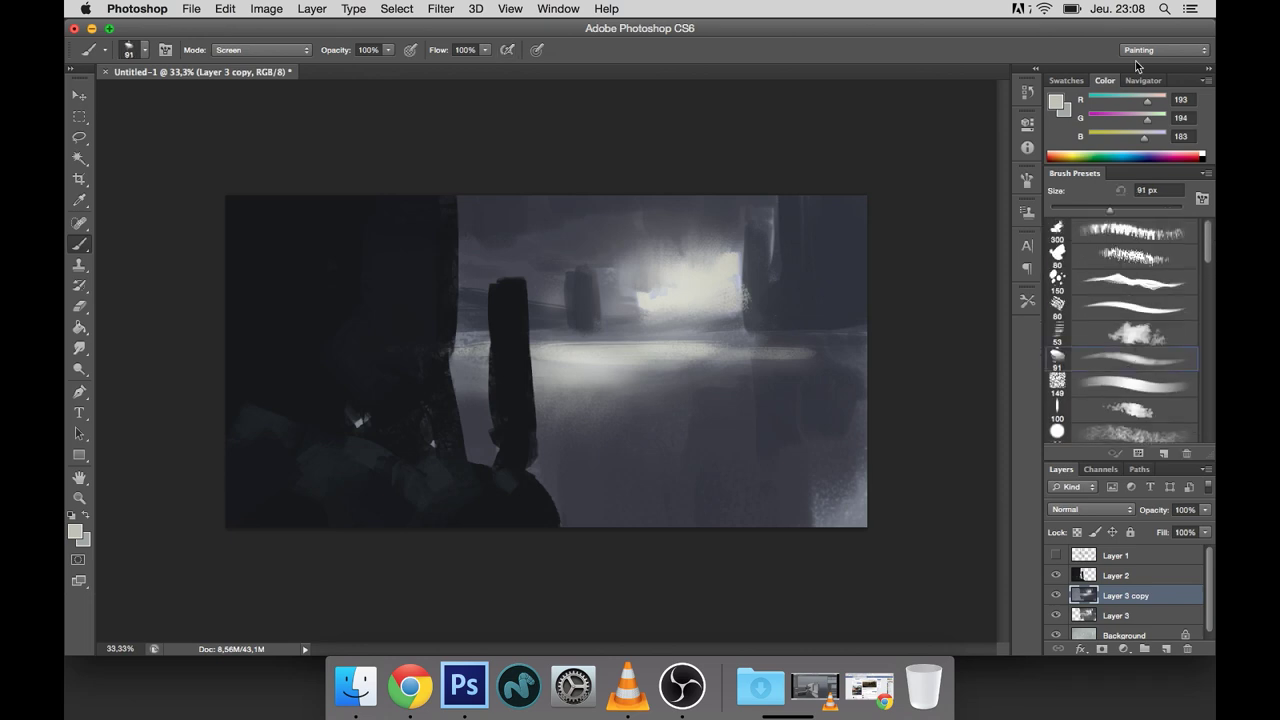
Step: Zoom to 50% on the right side and paint a light cream accent on the right building
{"action": "left_click", "coordinate": [1143, 80]}
{"action": "key", "text": "ctrl+plus"}
{"action": "left_click_drag", "start_coordinate": [912, 244], "coordinate": [789, 256]}
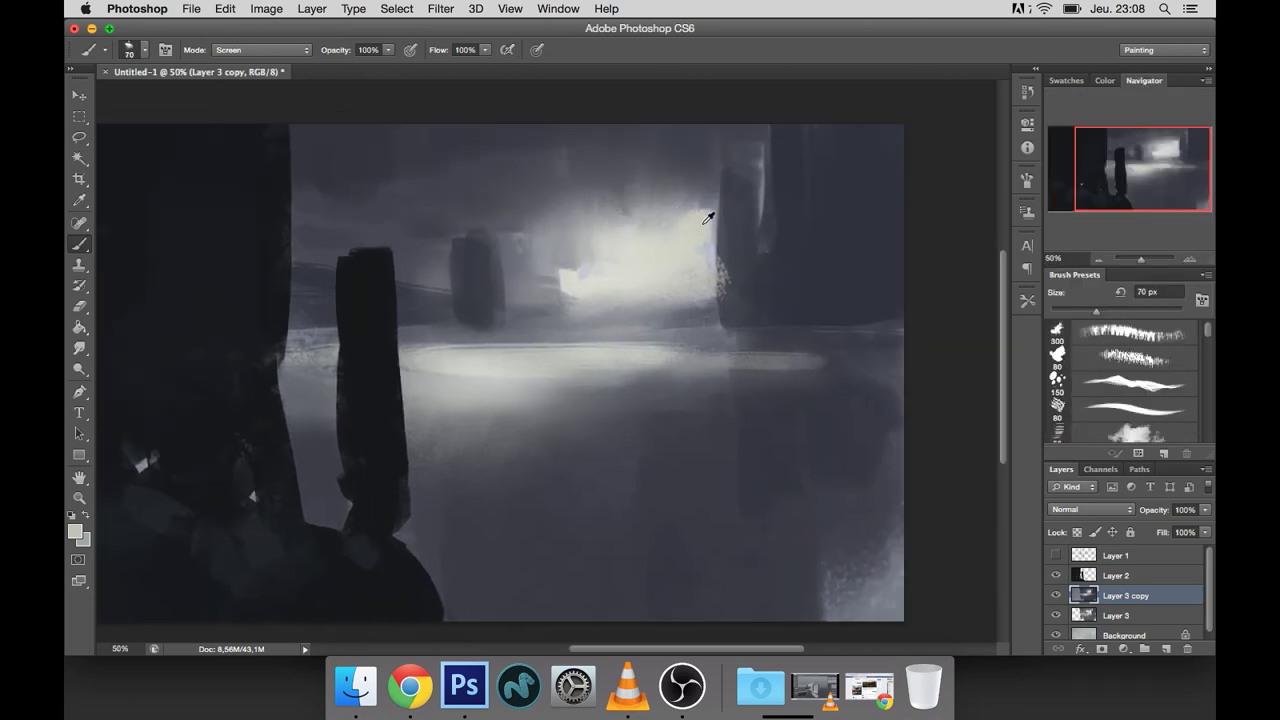
{"action": "left_click", "coordinate": [1104, 80]}
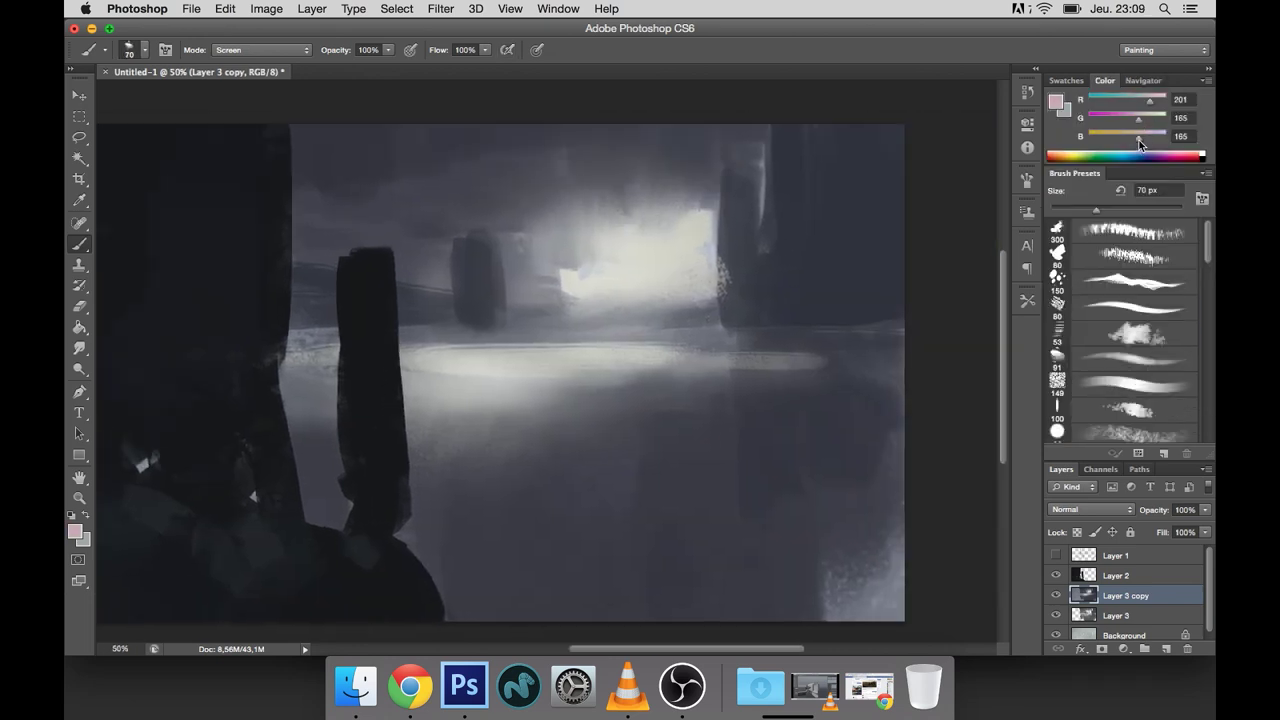
{"action": "left_click", "coordinate": [281, 50]}
{"action": "left_click", "coordinate": [245, 11]}
{"action": "left_click_drag", "start_coordinate": [712, 248], "coordinate": [708, 218]}
{"action": "key", "text": "ctrl+z"}
{"action": "left_click", "coordinate": [690, 218], "text": "alt"}
{"action": "left_click_drag", "start_coordinate": [762, 207], "coordinate": [762, 240]}
Step: Sample mid and dark greys from the pillars and enlarge the brush slightly
{"action": "left_click", "coordinate": [763, 180], "text": "alt"}
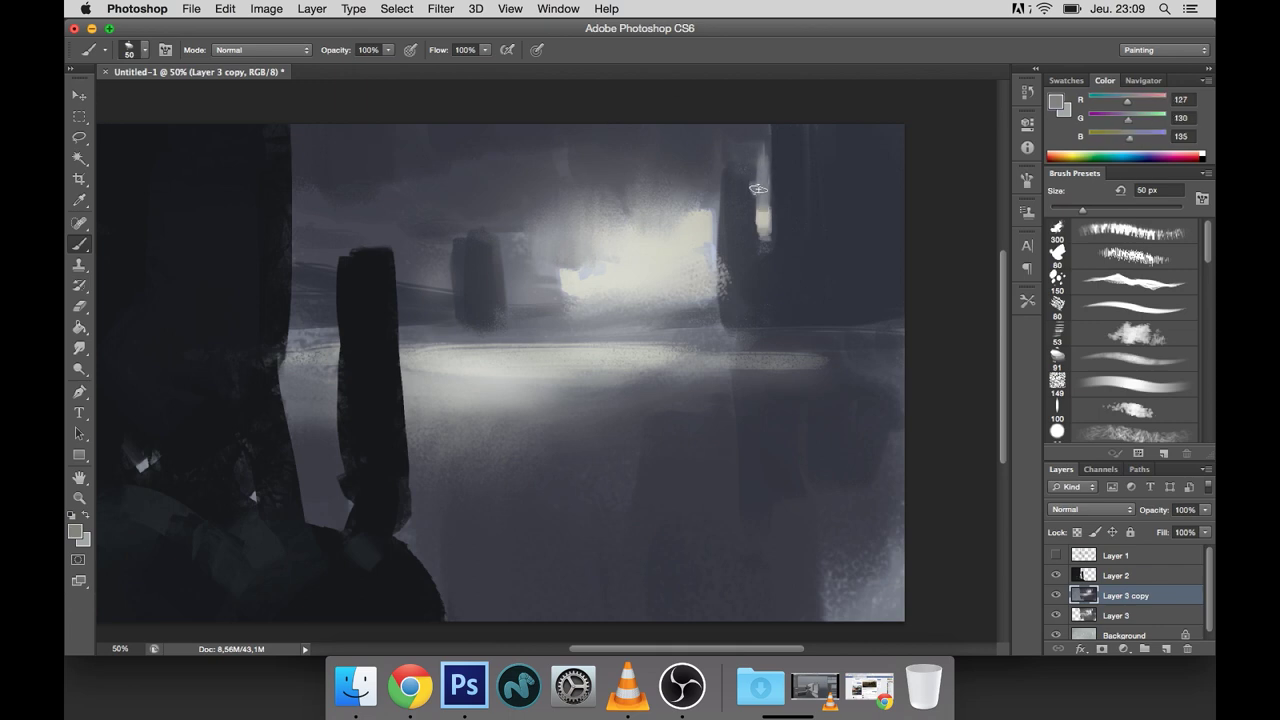
{"action": "left_click", "coordinate": [733, 194], "text": "alt"}
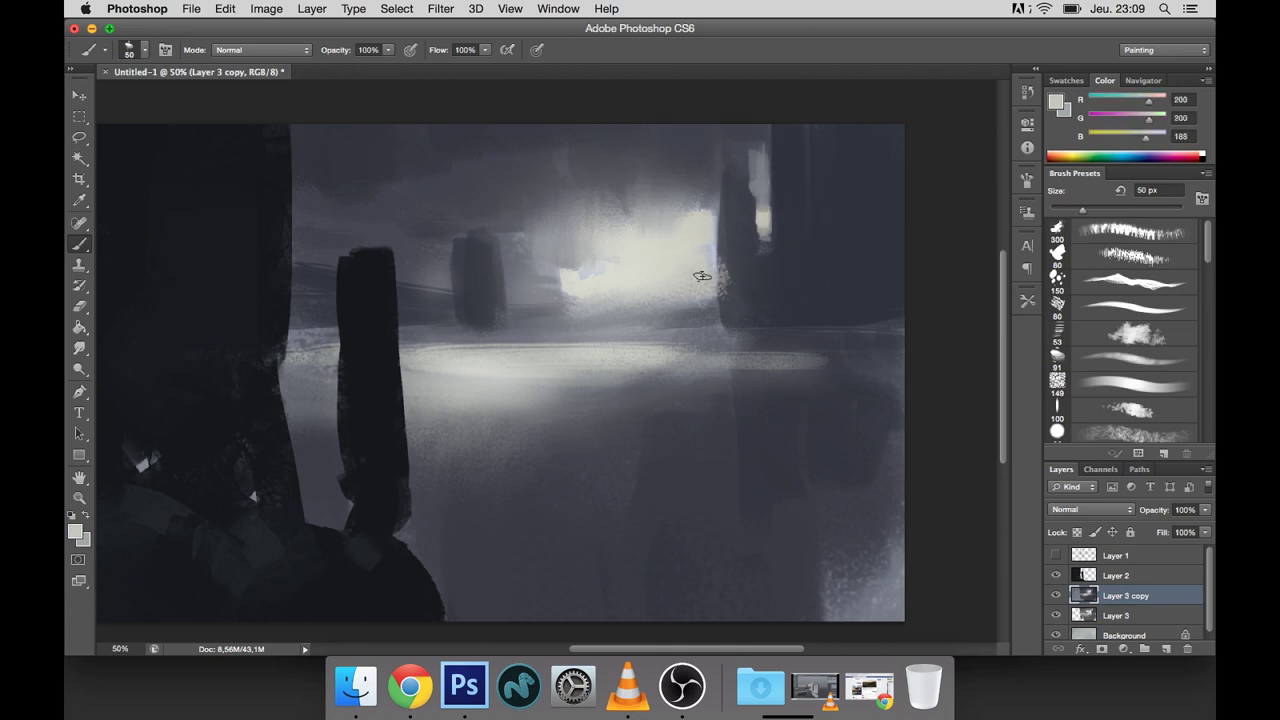
{"action": "left_click", "coordinate": [726, 268], "text": "alt"}
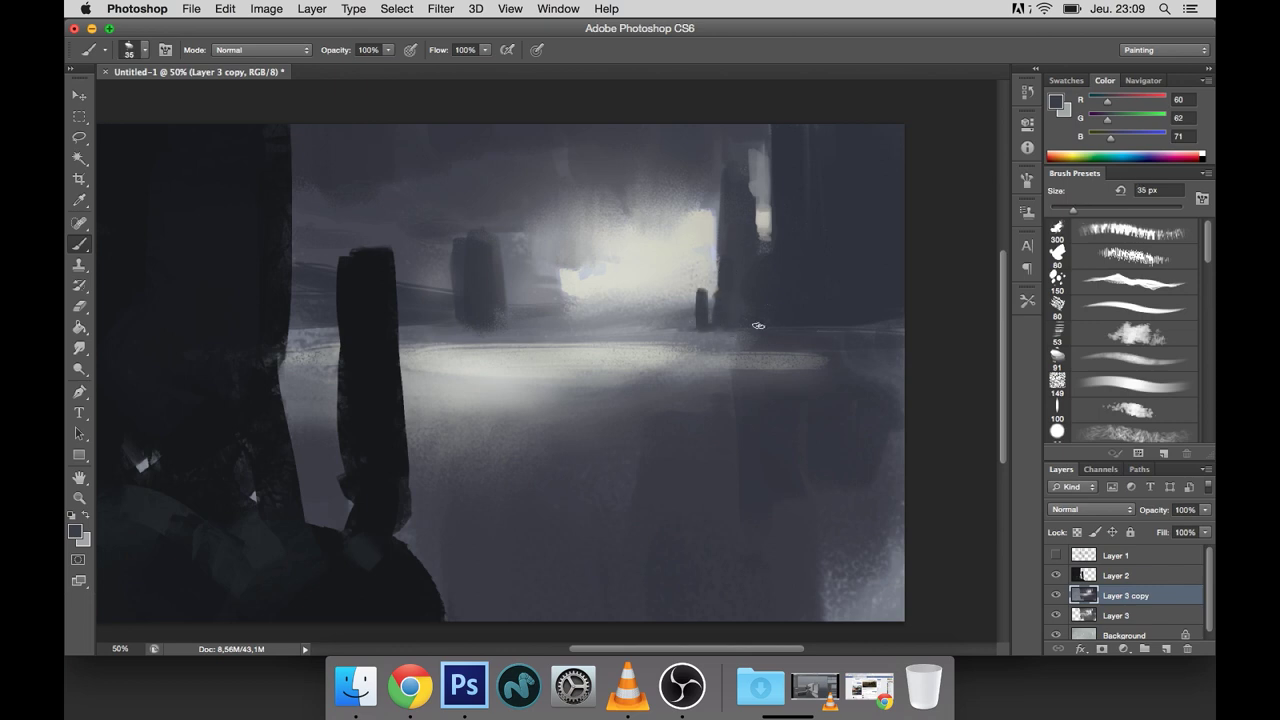
{"action": "left_click", "coordinate": [788, 322], "text": "alt"}
{"action": "key", "text": "bracketright"}
{"action": "key", "text": "bracketright"}
{"action": "key", "text": "bracketright"}
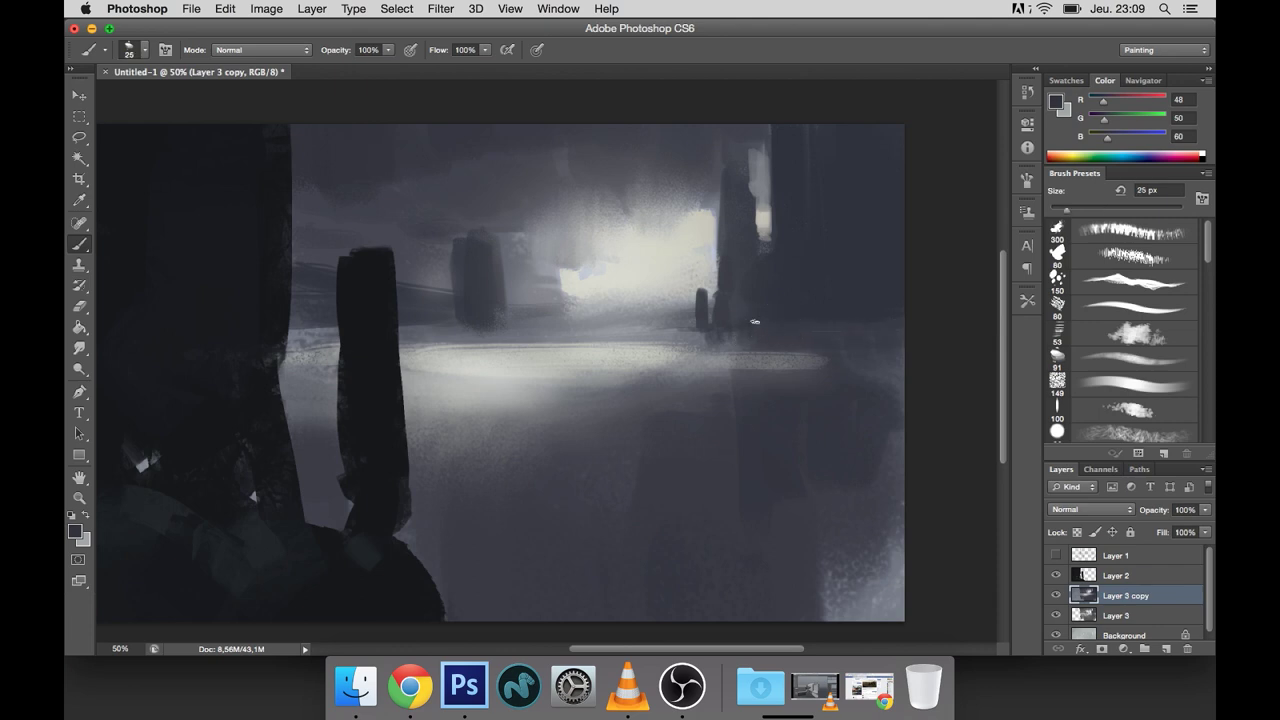
Step: Sample the bright haze tone, shrink the brush and choose a yellow-green paint colour
{"action": "left_click", "coordinate": [710, 240], "text": "alt"}
{"action": "key", "text": "bracketleft"}
{"action": "key", "text": "bracketleft"}
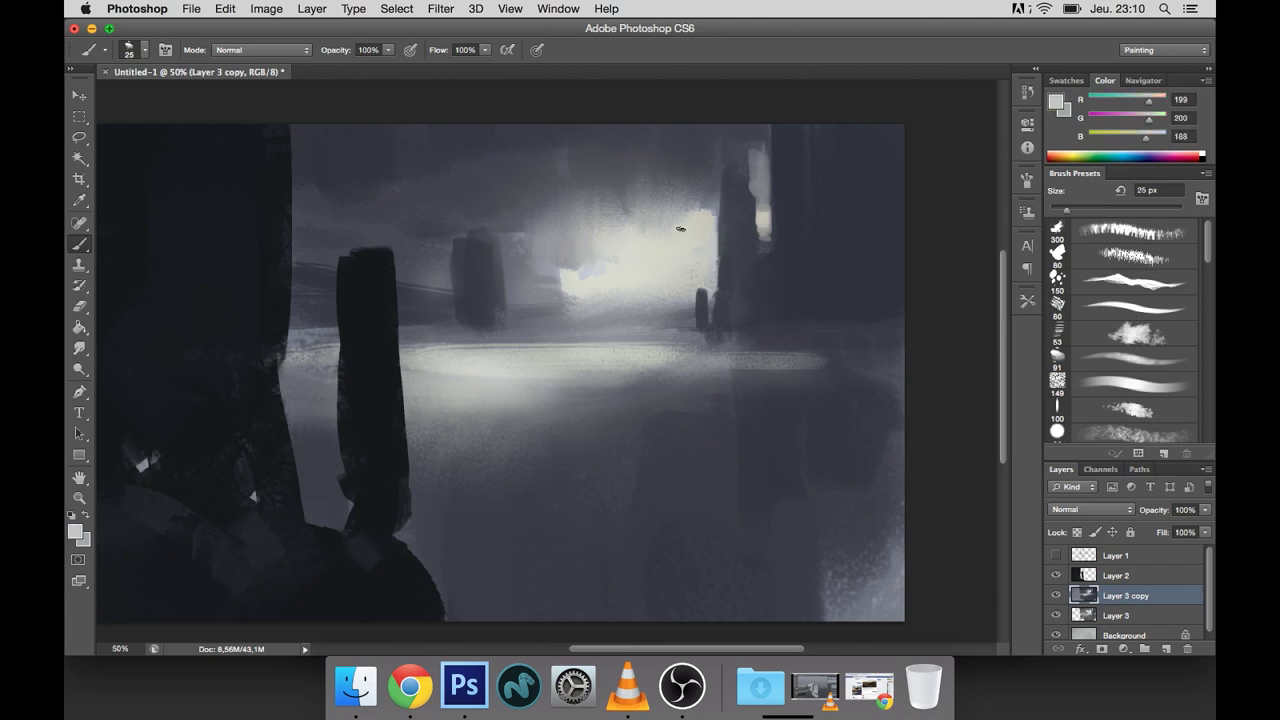
{"action": "left_click", "coordinate": [569, 239], "text": "alt"}
{"action": "left_click", "coordinate": [1055, 102]}
{"action": "left_click", "coordinate": [380, 266]}
Step: Paint a yellow-green patch and several salmon dabs into the hazy sky glow
{"action": "left_click_drag", "start_coordinate": [533, 270], "coordinate": [533, 375]}
{"action": "key", "text": "Return"}
{"action": "left_click_drag", "start_coordinate": [522, 251], "coordinate": [543, 297]}
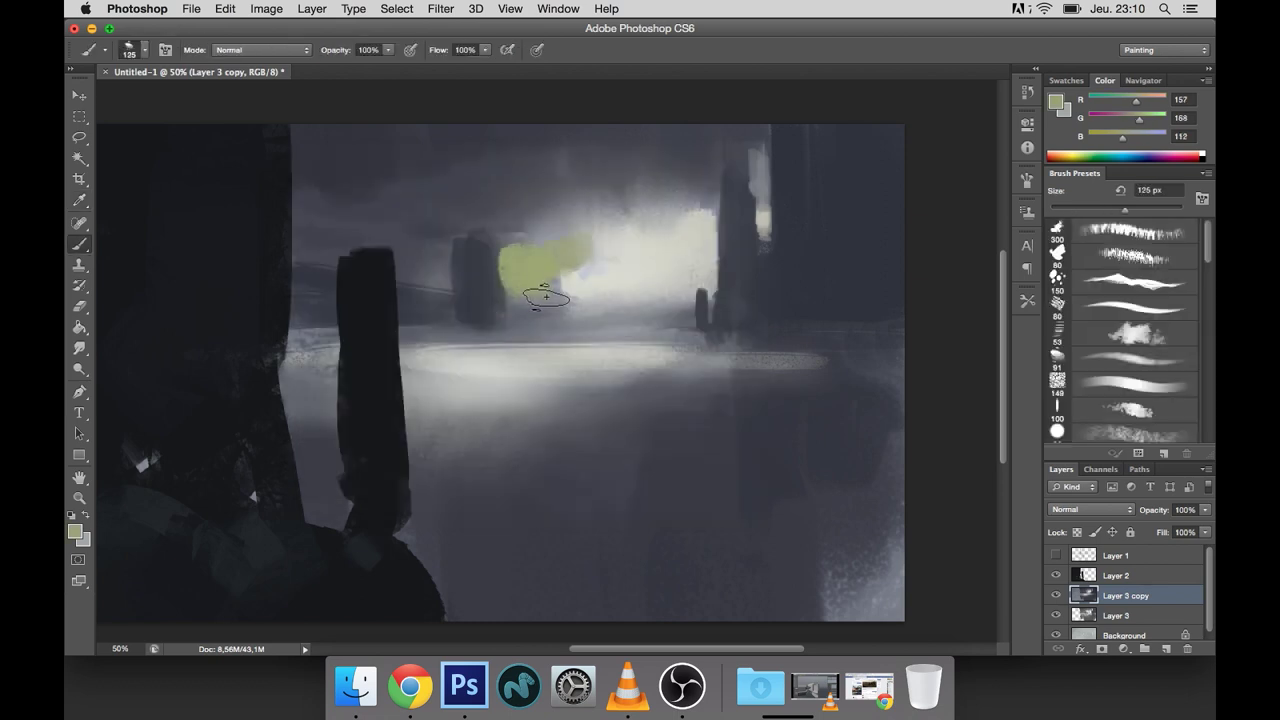
{"action": "left_click", "coordinate": [1127, 121]}
{"action": "left_click", "coordinate": [575, 237]}
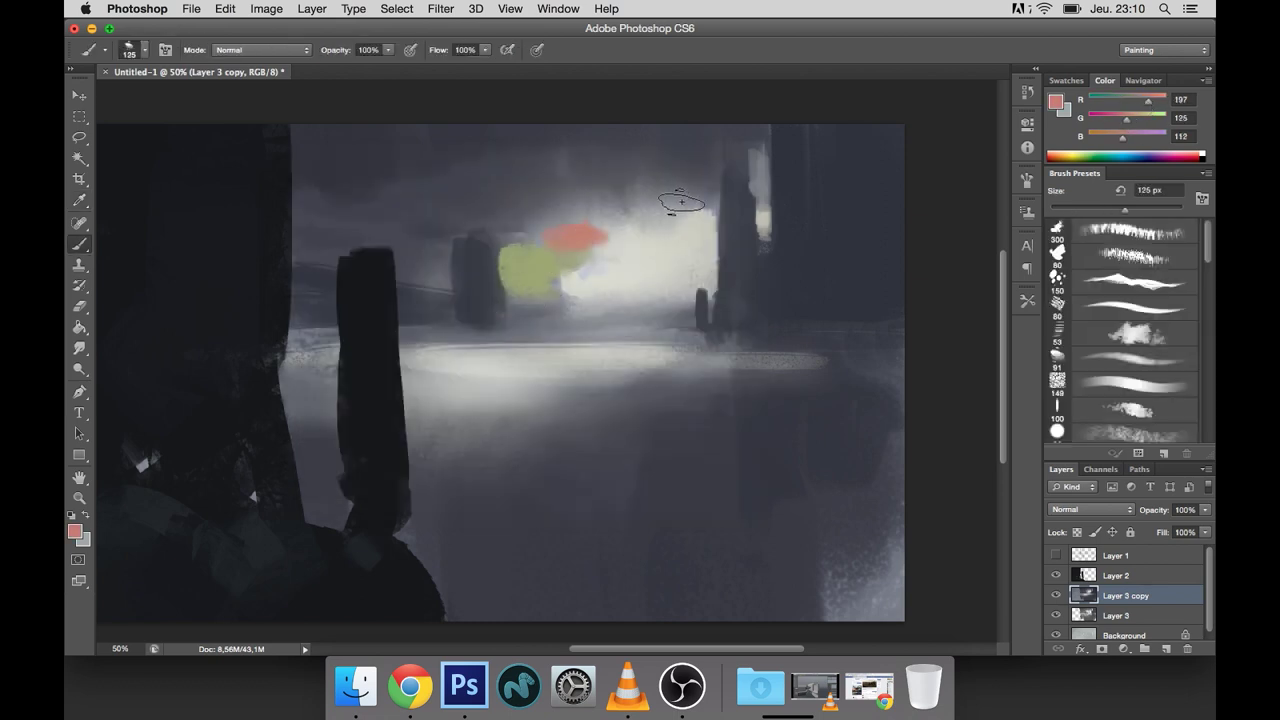
{"action": "left_click", "coordinate": [688, 204]}
{"action": "left_click", "coordinate": [580, 292]}
{"action": "left_click", "coordinate": [440, 278]}
Step: Add a bright Color Dodge glow to the haze with an enlarged brush
{"action": "left_click", "coordinate": [262, 49]}
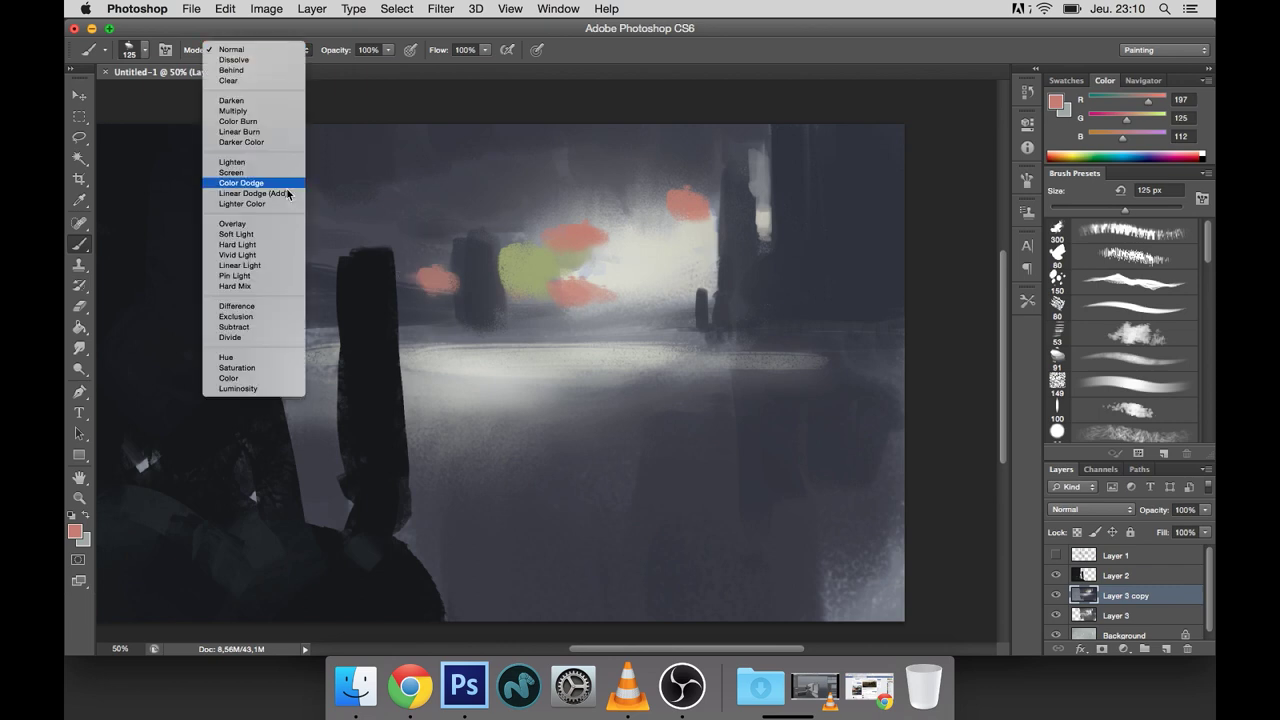
{"action": "left_click", "coordinate": [255, 183]}
{"action": "key", "text": "bracketright"}
{"action": "key", "text": "bracketright"}
{"action": "key", "text": "bracketright"}
{"action": "left_click_drag", "start_coordinate": [571, 257], "coordinate": [660, 280]}
Step: Return the brush to Normal at 90 px and paint light grey strokes into the glow
{"action": "left_click", "coordinate": [260, 49]}
{"action": "left_click", "coordinate": [251, 12]}
{"action": "key", "text": "bracketleft"}
{"action": "key", "text": "bracketleft"}
{"action": "key", "text": "bracketleft"}
{"action": "left_click", "coordinate": [660, 249], "text": "alt"}
{"action": "mouse_move", "coordinate": [566, 274]}
{"action": "left_mouse_down"}
{"action": "mouse_move", "coordinate": [587, 250]}
{"action": "mouse_move", "coordinate": [694, 220]}
{"action": "mouse_move", "coordinate": [652, 205]}
{"action": "mouse_move", "coordinate": [694, 200]}
{"action": "mouse_move", "coordinate": [509, 266]}
{"action": "mouse_move", "coordinate": [600, 277]}
{"action": "mouse_move", "coordinate": [455, 265]}
{"action": "left_mouse_up"}
Step: Smudge the glow, then fill it with cream paint sampled from the sky
{"action": "key", "text": "r"}
{"action": "key", "text": "b"}
{"action": "left_click", "coordinate": [560, 264], "text": "alt"}
{"action": "mouse_move", "coordinate": [608, 276]}
{"action": "left_mouse_down"}
{"action": "mouse_move", "coordinate": [686, 243]}
{"action": "mouse_move", "coordinate": [614, 249]}
{"action": "mouse_move", "coordinate": [651, 209]}
{"action": "mouse_move", "coordinate": [680, 202]}
{"action": "left_mouse_up"}
Step: Paint dark grey cloud shapes across the top of the glow
{"action": "left_click", "coordinate": [620, 215], "text": "alt"}
{"action": "left_click", "coordinate": [651, 209], "text": "alt"}
{"action": "key", "text": "bracketleft"}
{"action": "key", "text": "bracketleft"}
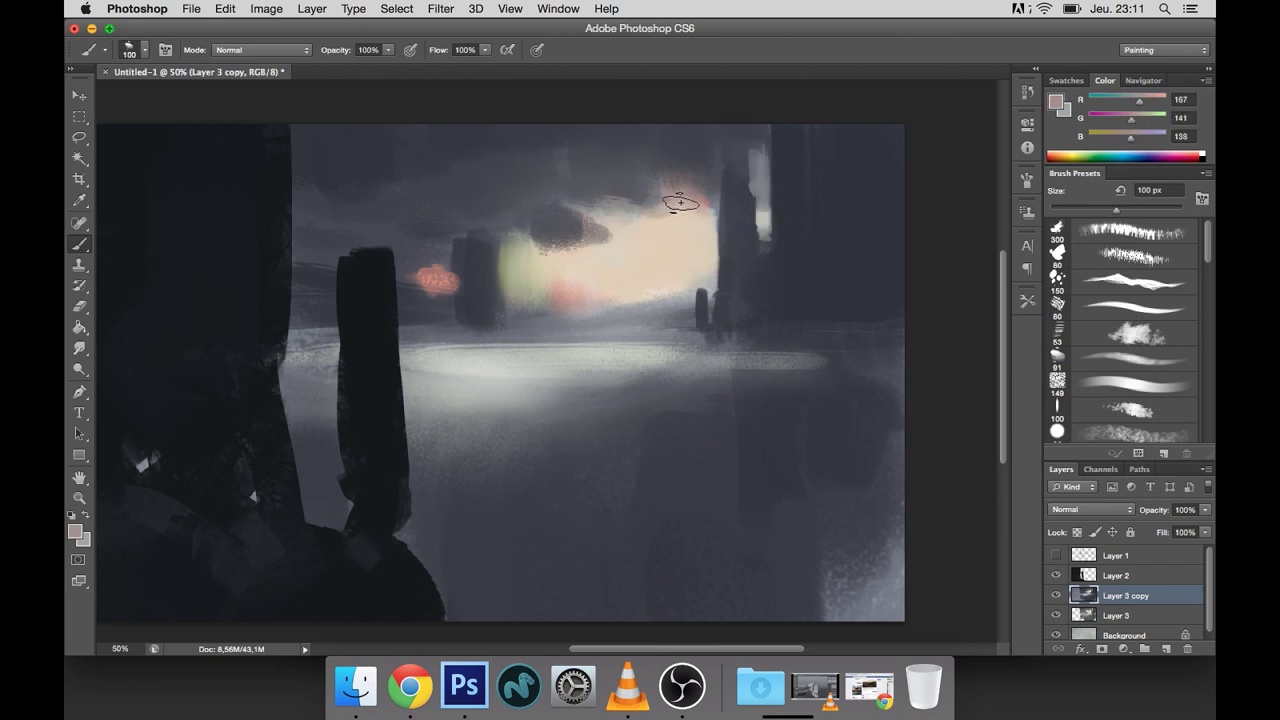
{"action": "left_click", "coordinate": [578, 232], "text": "alt"}
{"action": "left_click", "coordinate": [616, 242]}
Step: Smudge the sky, then try a blue paint colour and undo the blue stroke
{"action": "key", "text": "r"}
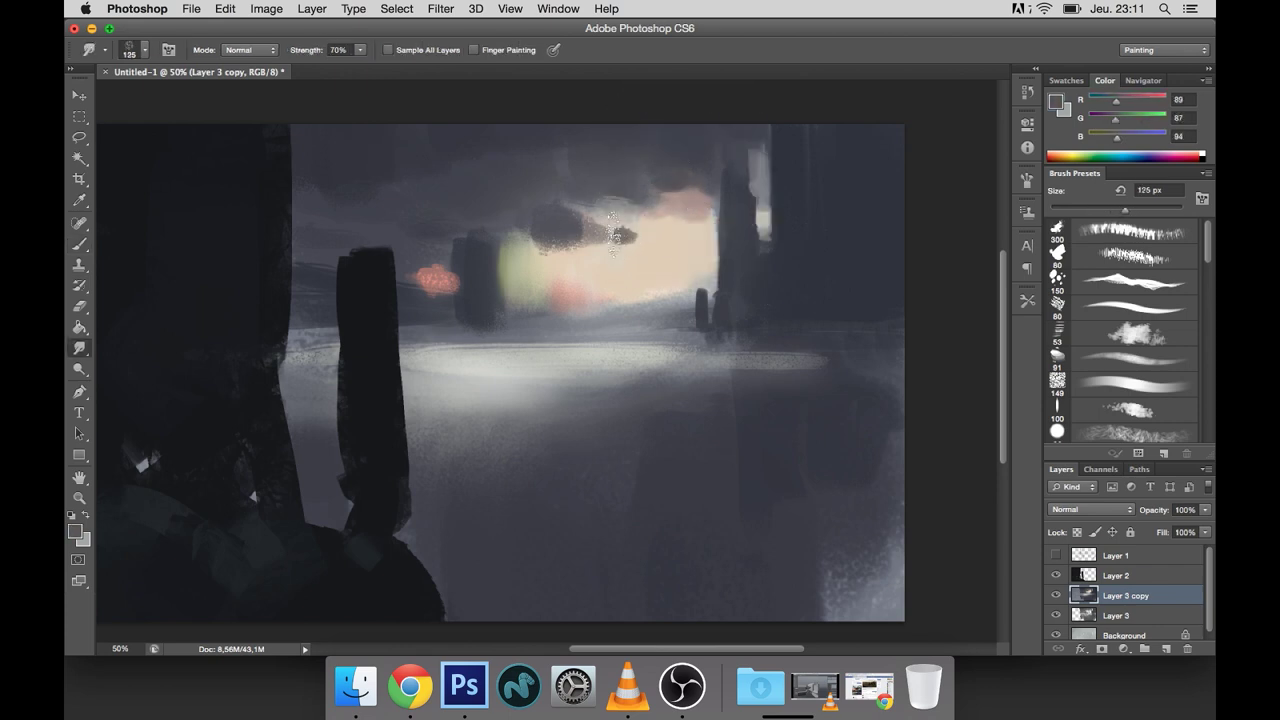
{"action": "key", "text": "b"}
{"action": "left_click", "coordinate": [640, 218], "text": "alt"}
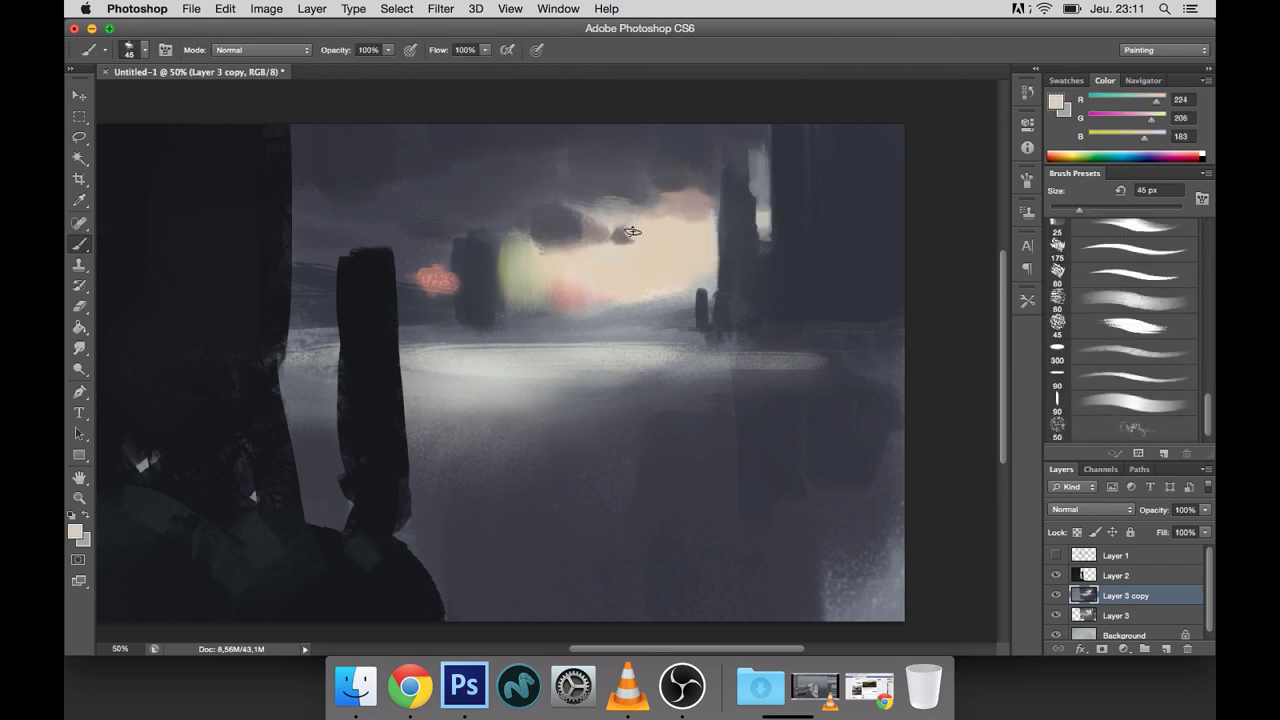
{"action": "left_click", "coordinate": [668, 308], "text": "alt"}
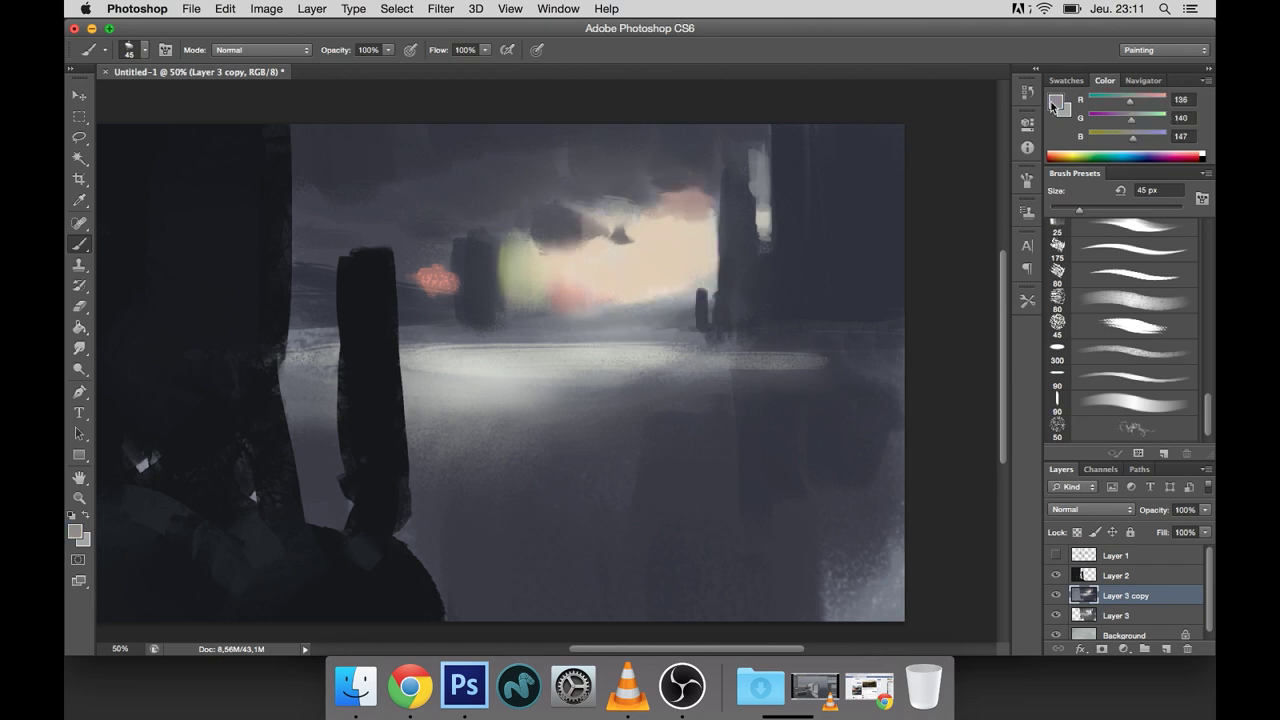
{"action": "left_click", "coordinate": [75, 531]}
{"action": "left_click_drag", "start_coordinate": [535, 278], "coordinate": [535, 282]}
{"action": "left_click", "coordinate": [399, 267]}
{"action": "key", "text": "Return"}
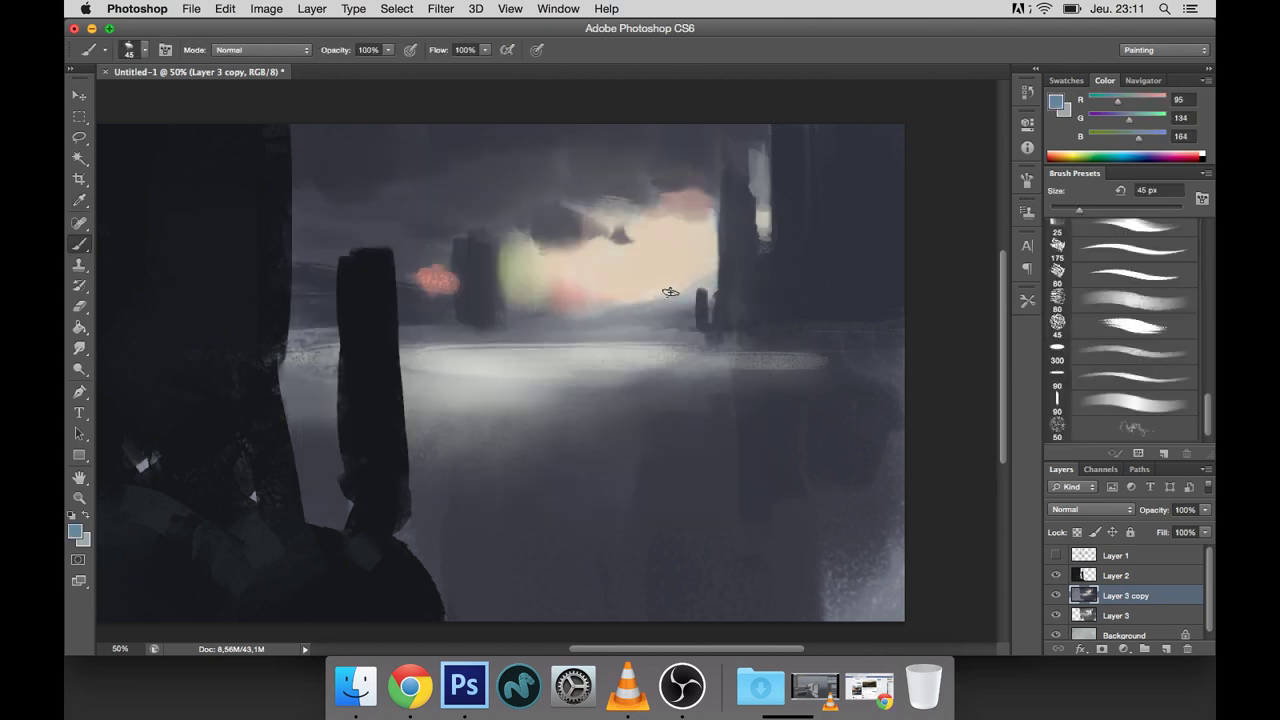
{"action": "key", "text": "ctrl+z"}
Step: Paint grey over the green glow and brighten the sky with lighter cream strokes
{"action": "left_click", "coordinate": [510, 252], "text": "alt"}
{"action": "left_click_drag", "start_coordinate": [500, 255], "coordinate": [597, 287]}
{"action": "left_click", "coordinate": [500, 261], "text": "alt"}
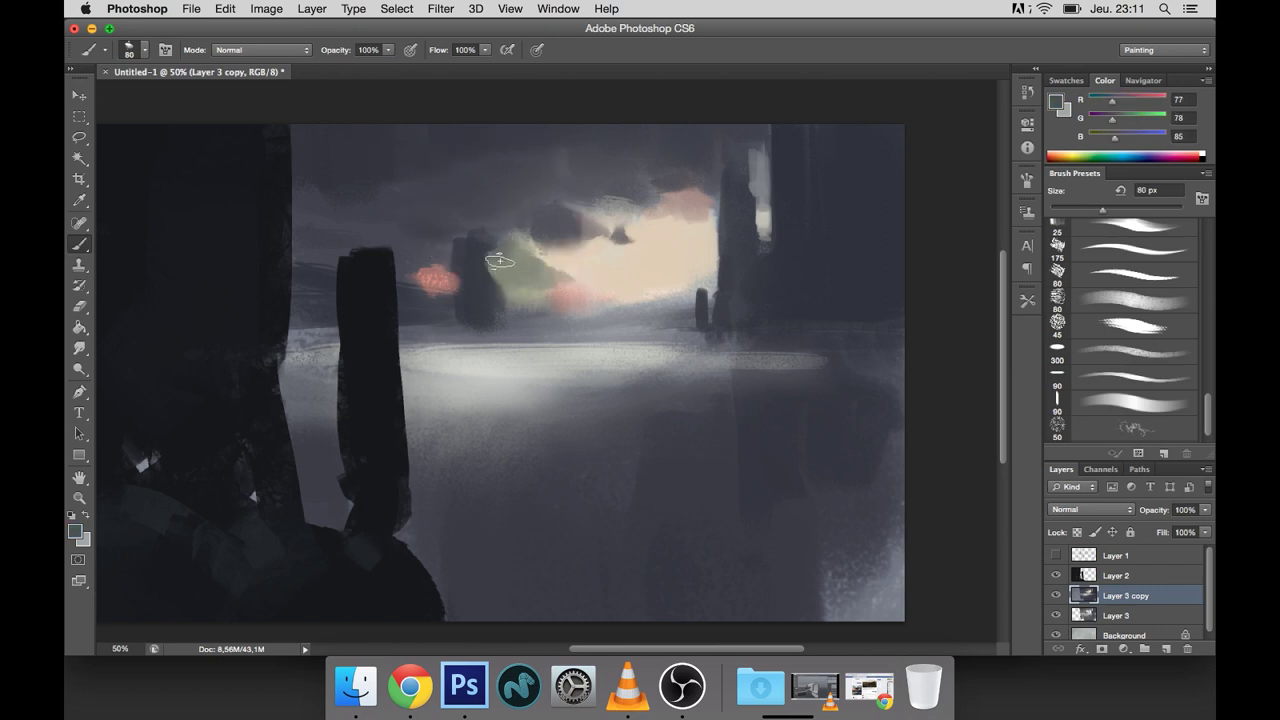
{"action": "left_click", "coordinate": [630, 212], "text": "alt"}
{"action": "left_click", "coordinate": [1055, 102]}
{"action": "left_click", "coordinate": [337, 219]}
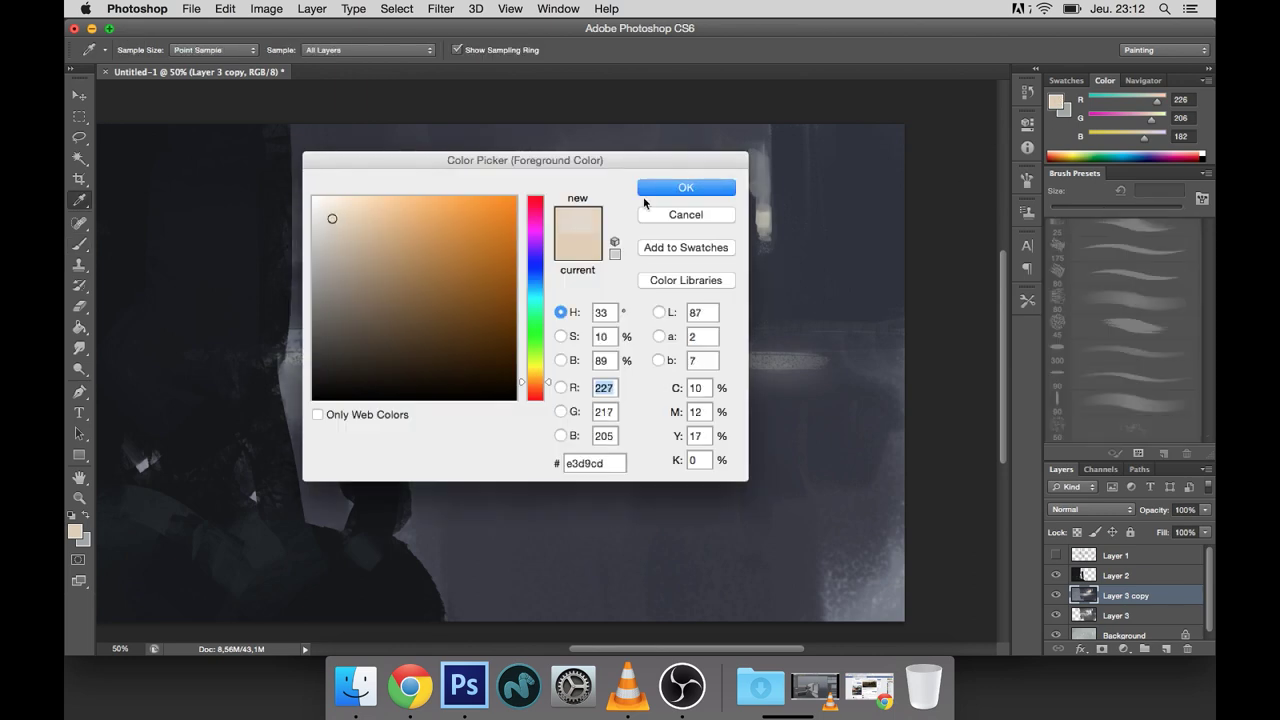
{"action": "key", "text": "Return"}
{"action": "key", "text": "bracketright"}
{"action": "left_click_drag", "start_coordinate": [660, 279], "coordinate": [701, 267]}
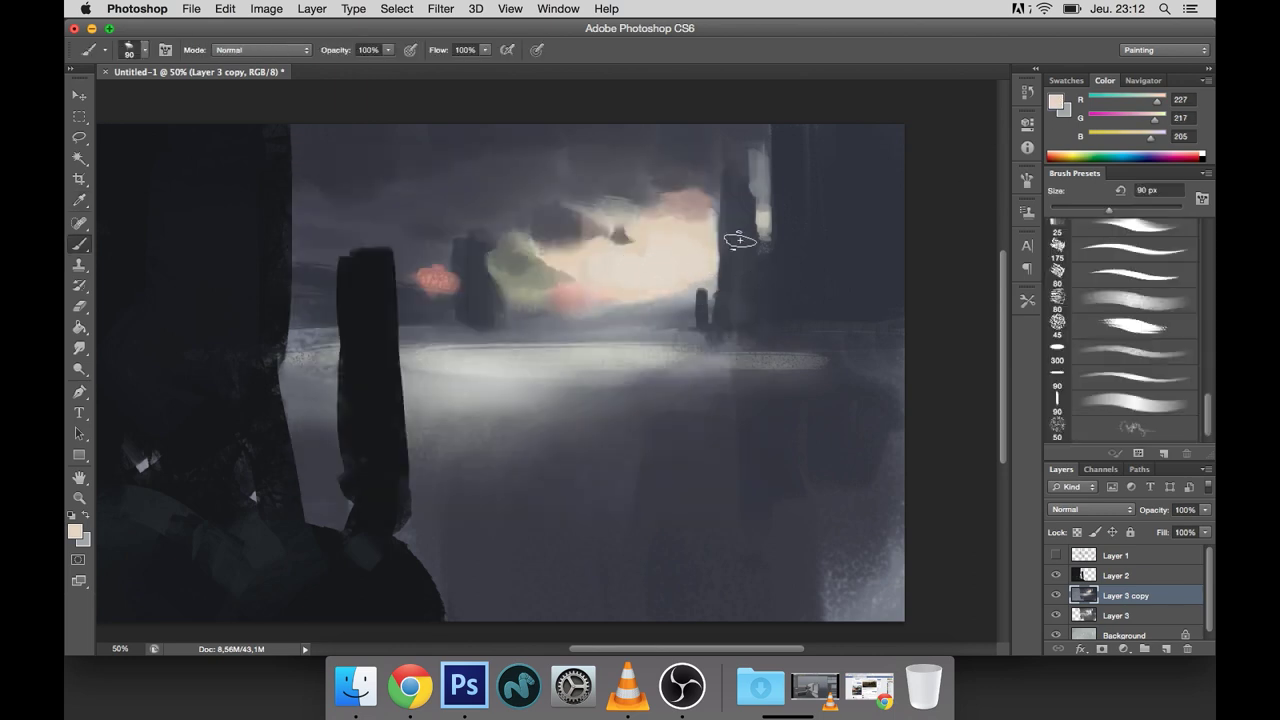
Step: Paint grey over the green sky patch, smudge it, and check the painting at 50% zoom
{"action": "left_click", "coordinate": [552, 256], "text": "alt"}
{"action": "left_click_drag", "start_coordinate": [495, 252], "coordinate": [603, 279]}
{"action": "key", "text": "r"}
{"action": "key", "text": "b"}
{"action": "left_click", "coordinate": [611, 271], "text": "alt"}
{"action": "left_click", "coordinate": [1143, 80]}
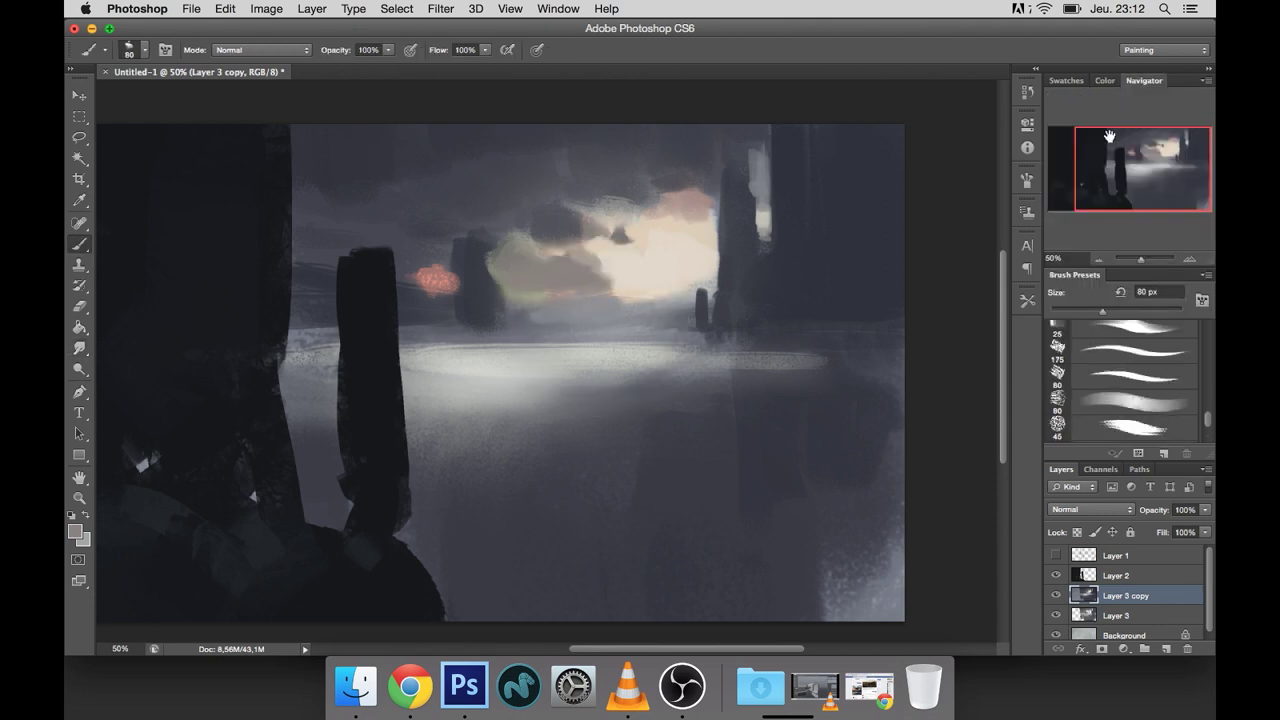
{"action": "key", "text": "ctrl+minus"}
{"action": "key", "text": "ctrl+minus"}
{"action": "key", "text": "ctrl+plus"}
{"action": "key", "text": "ctrl+plus"}
Step: Select the sky with a rectangle, try stretching it wider and flatter, then undo
{"action": "key", "text": "m"}
{"action": "mouse_move", "coordinate": [523, 122]}
{"action": "left_mouse_down"}
{"action": "mouse_move", "coordinate": [834, 271]}
{"action": "mouse_move", "coordinate": [836, 314]}
{"action": "left_mouse_up"}
{"action": "key", "text": "ctrl+t"}
{"action": "left_click_drag", "start_coordinate": [523, 220], "coordinate": [213, 220]}
{"action": "left_click_drag", "start_coordinate": [563, 118], "coordinate": [563, 204]}
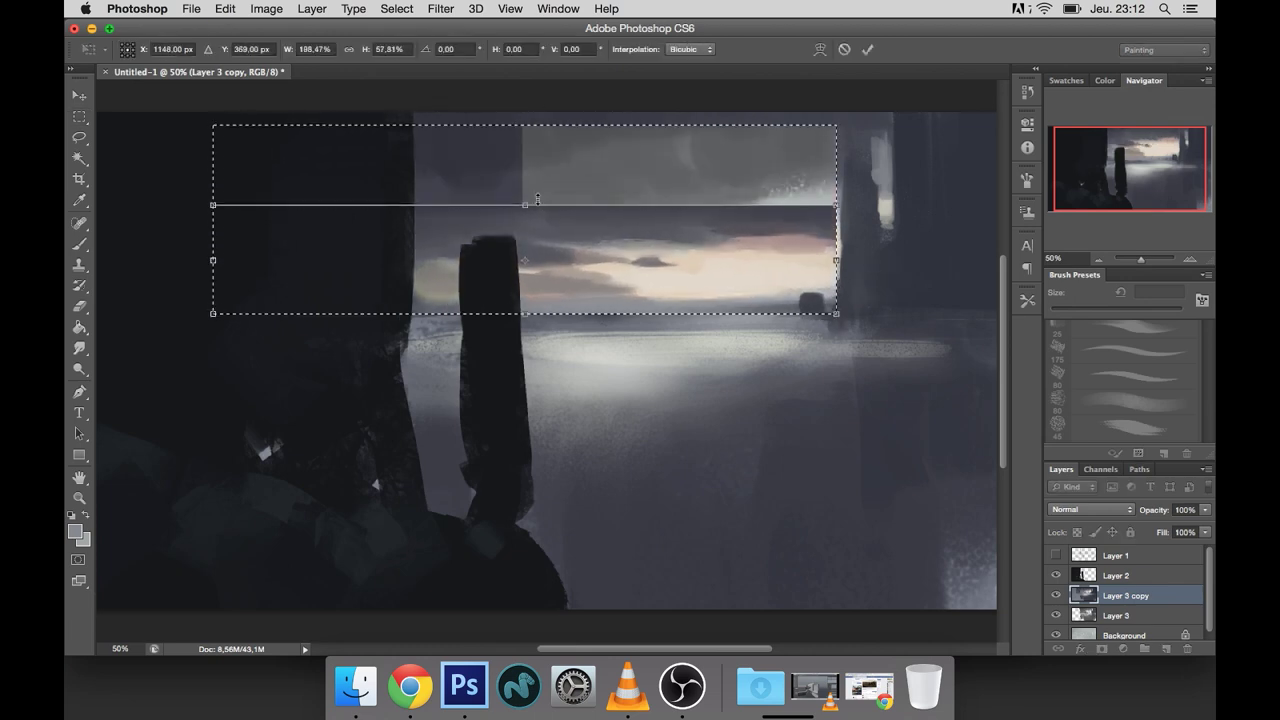
{"action": "key", "text": "Return"}
{"action": "key", "text": "ctrl+d"}
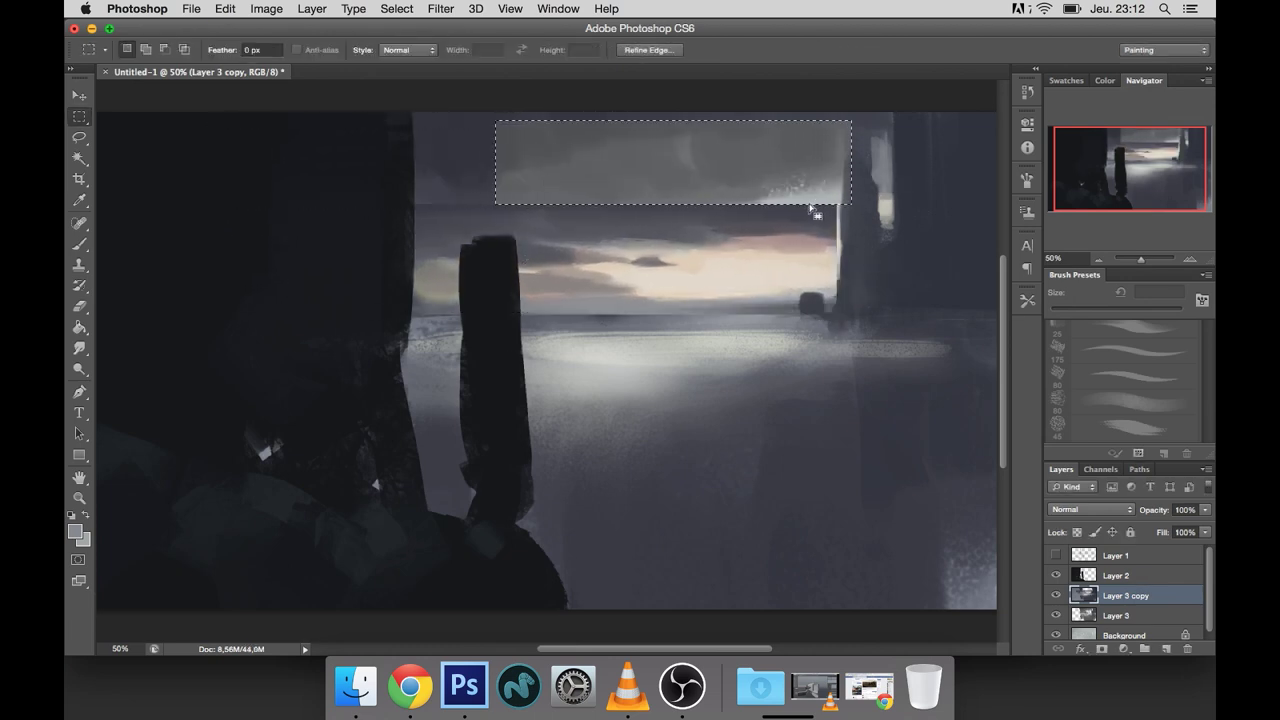
{"action": "key", "text": "ctrl+alt+z"}
{"action": "key", "text": "ctrl+alt+z"}
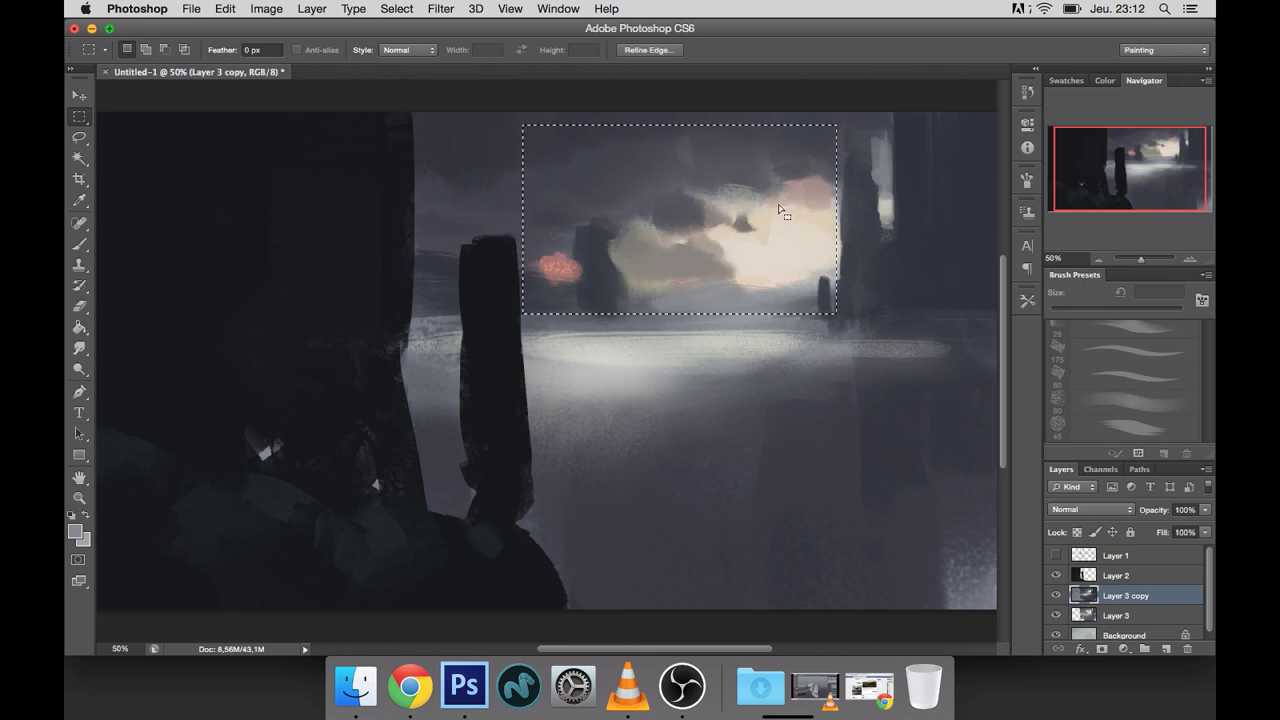
Step: Copy the selected sky to a new layer and distort it wider and flatter
{"action": "key", "text": "ctrl+j"}
{"action": "key", "text": "ctrl+t"}
{"action": "mouse_move", "coordinate": [523, 125]}
{"action": "left_mouse_down"}
{"action": "mouse_move", "coordinate": [418, 140]}
{"action": "mouse_move", "coordinate": [353, 197]}
{"action": "mouse_move", "coordinate": [286, 100]}
{"action": "mouse_move", "coordinate": [327, 157]}
{"action": "left_mouse_up"}
{"action": "right_click", "coordinate": [468, 262]}
{"action": "left_click", "coordinate": [500, 331]}
{"action": "left_click_drag", "start_coordinate": [836, 258], "coordinate": [832, 264]}
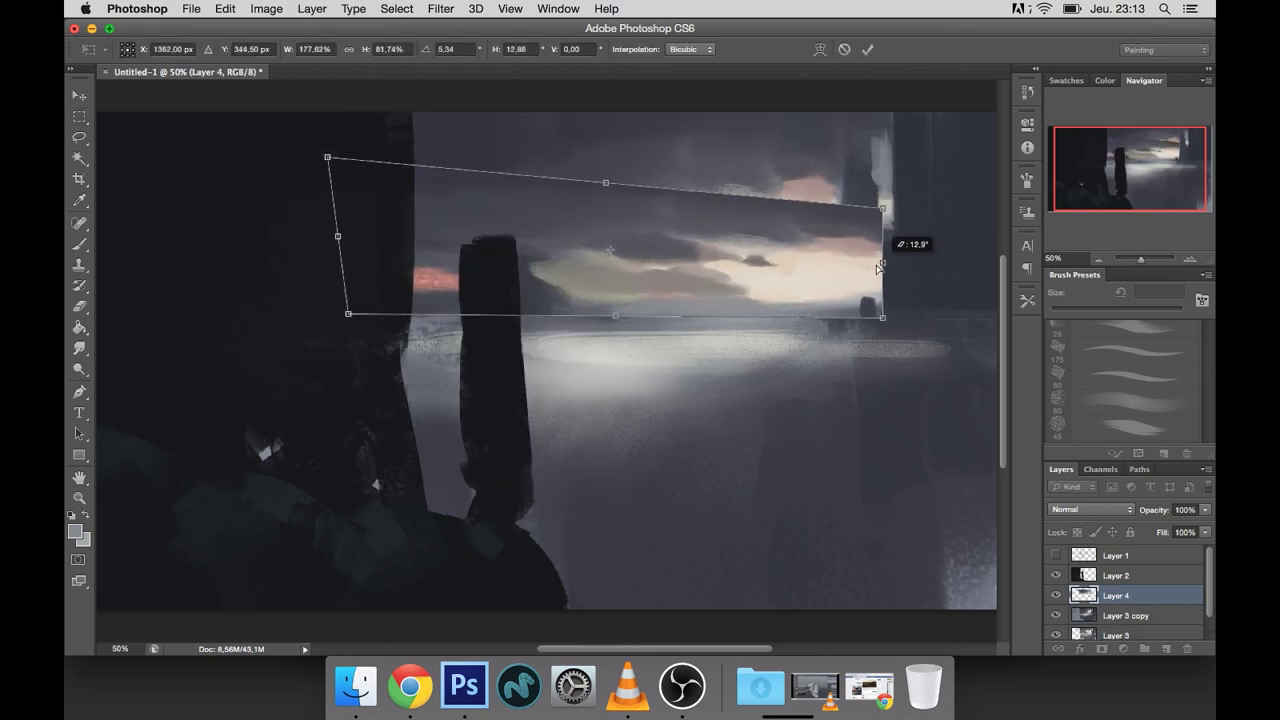
{"action": "key", "text": "Return"}
Step: Set the sky copy's blend mode to Lighten and squash it further toward the horizon
{"action": "left_click", "coordinate": [1084, 510]}
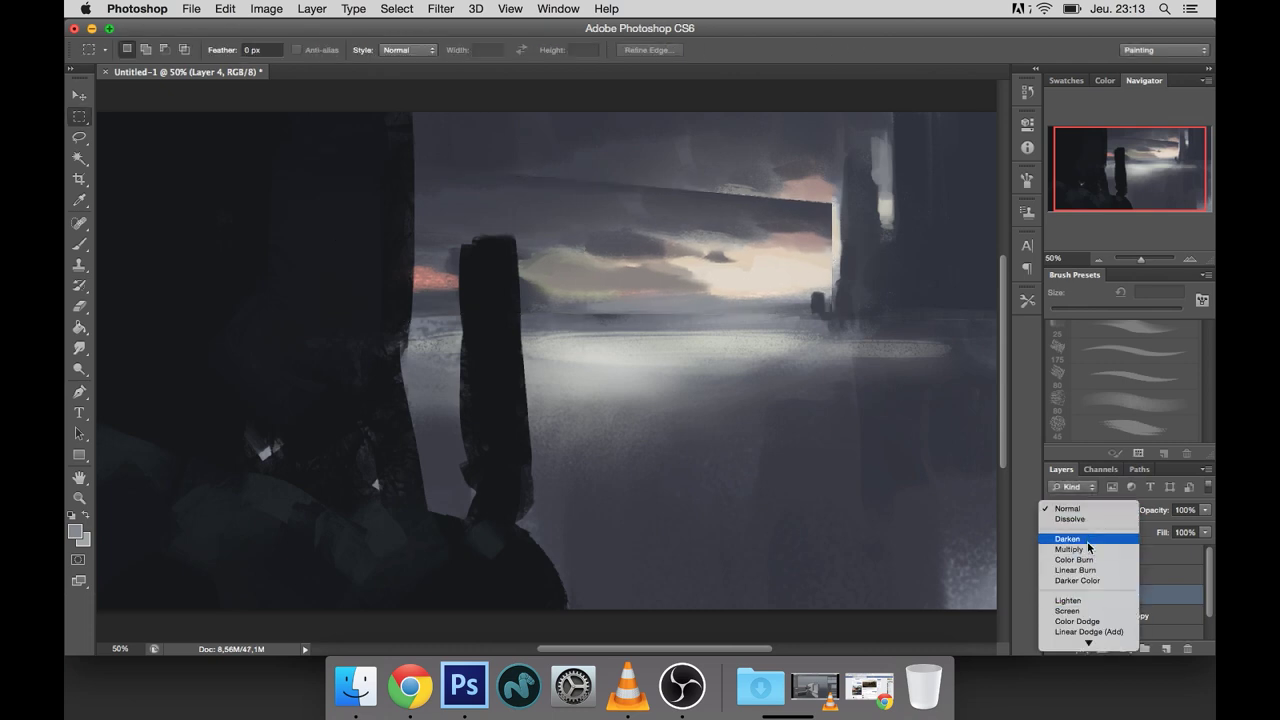
{"action": "left_click", "coordinate": [1075, 540]}
{"action": "left_click", "coordinate": [1105, 510]}
{"action": "left_click", "coordinate": [1097, 570]}
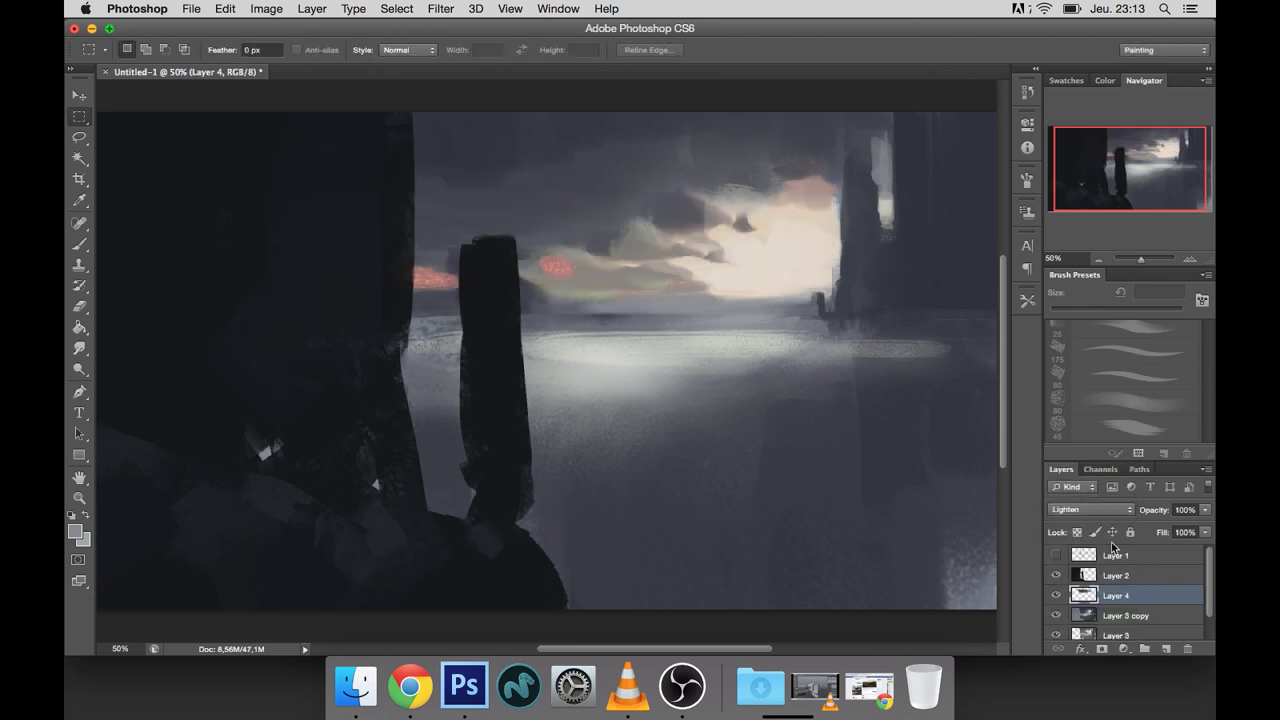
{"action": "key", "text": "ctrl+t"}
{"action": "left_click_drag", "start_coordinate": [585, 157], "coordinate": [585, 205]}
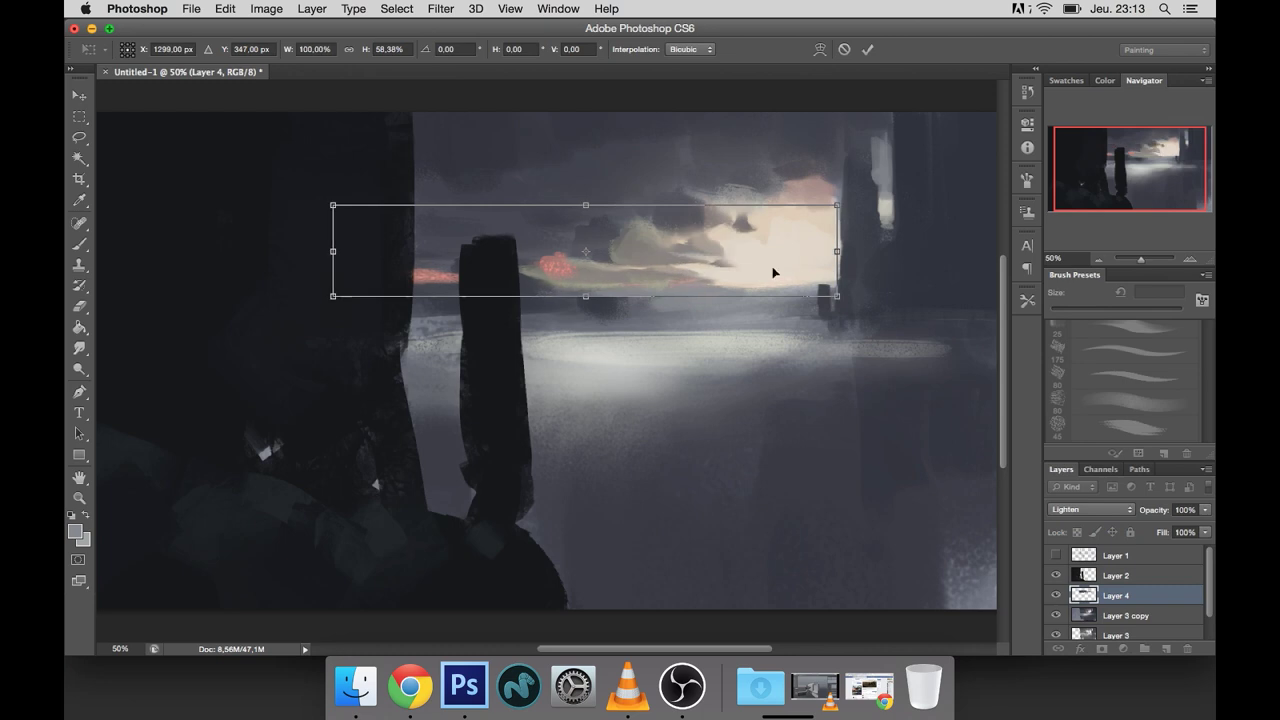
{"action": "key", "text": "Return"}
Step: Merge the sky copy down into the layer below
{"action": "key", "text": "r"}
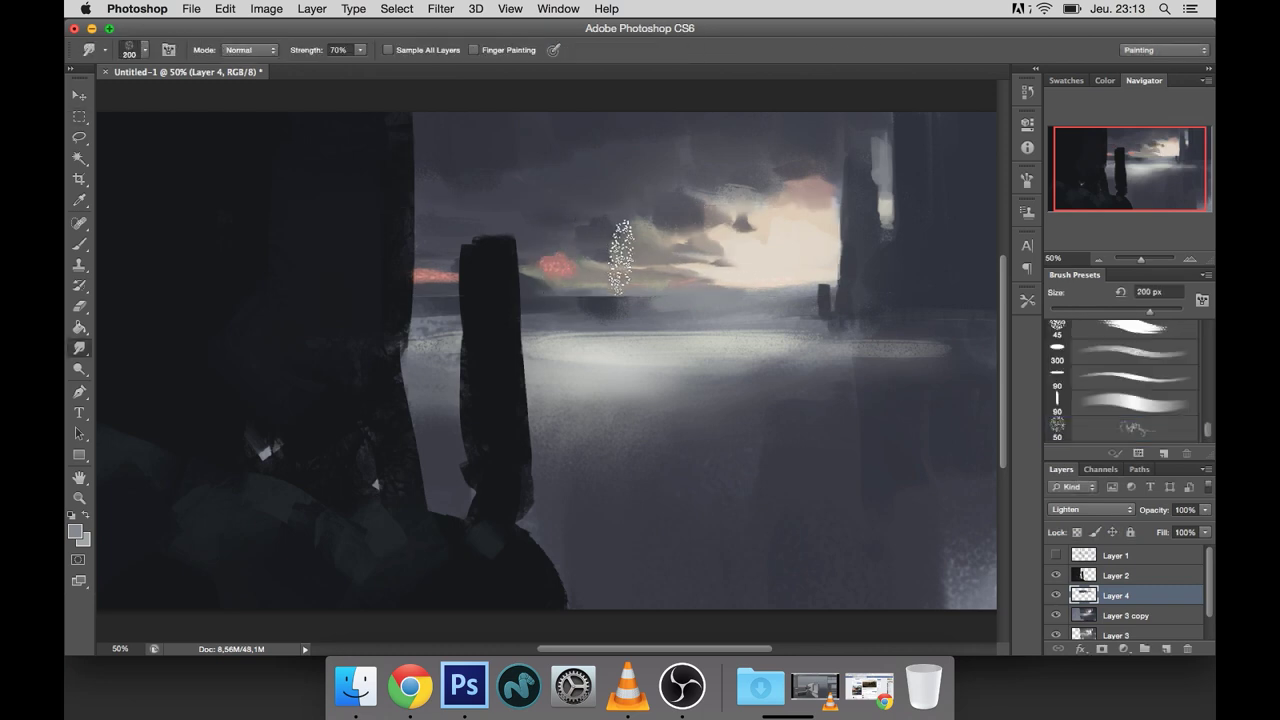
{"action": "right_click", "coordinate": [1130, 612]}
{"action": "left_click", "coordinate": [910, 434]}
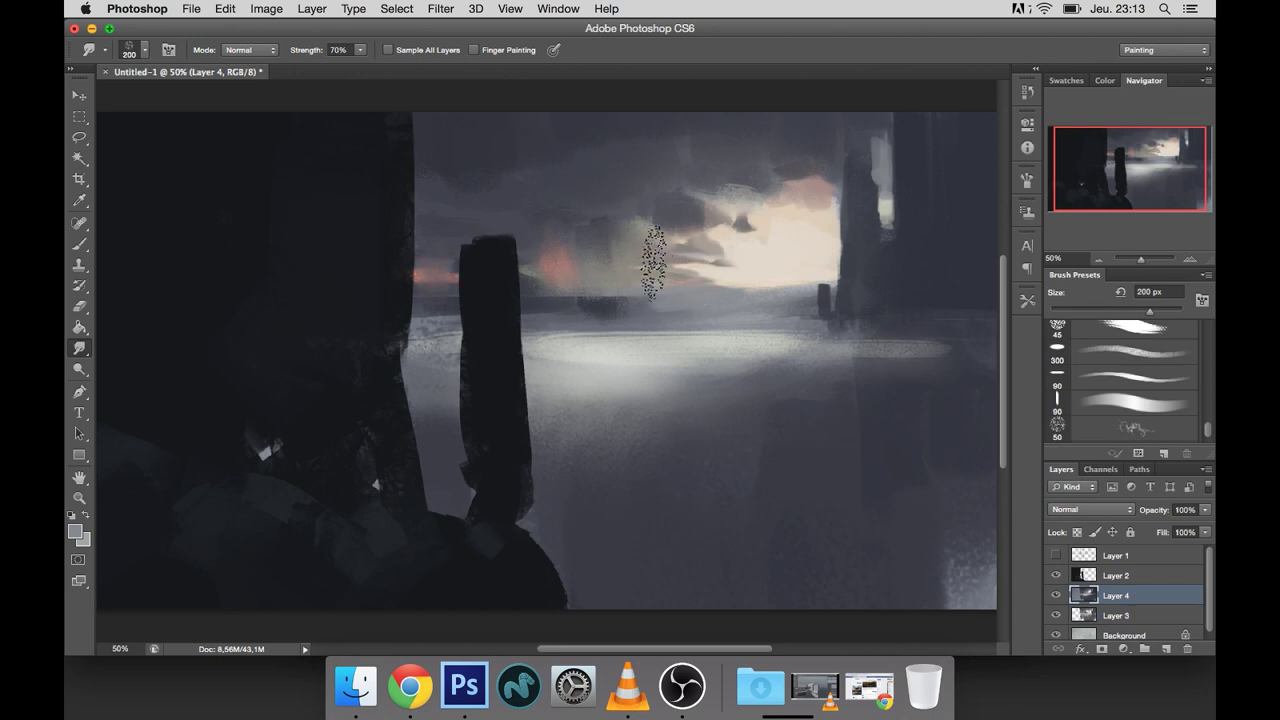
Step: Paint pink strokes across the bright sky with a 200 px brush in Darken mode
{"action": "key", "text": "b"}
{"action": "left_click", "coordinate": [262, 50]}
{"action": "left_click", "coordinate": [240, 101]}
{"action": "key", "text": "bracketright"}
{"action": "key", "text": "bracketright"}
{"action": "key", "text": "bracketright"}
{"action": "mouse_move", "coordinate": [643, 271]}
{"action": "left_mouse_down"}
{"action": "mouse_move", "coordinate": [737, 220]}
{"action": "mouse_move", "coordinate": [788, 222]}
{"action": "mouse_move", "coordinate": [805, 270]}
{"action": "left_mouse_up"}
Step: Paint a bright Color Dodge glow into the pink sky and smudge it
{"action": "left_click", "coordinate": [262, 50]}
{"action": "left_click", "coordinate": [245, 146]}
{"action": "mouse_move", "coordinate": [743, 271]}
{"action": "left_mouse_down"}
{"action": "mouse_move", "coordinate": [800, 214]}
{"action": "mouse_move", "coordinate": [660, 302]}
{"action": "left_mouse_up"}
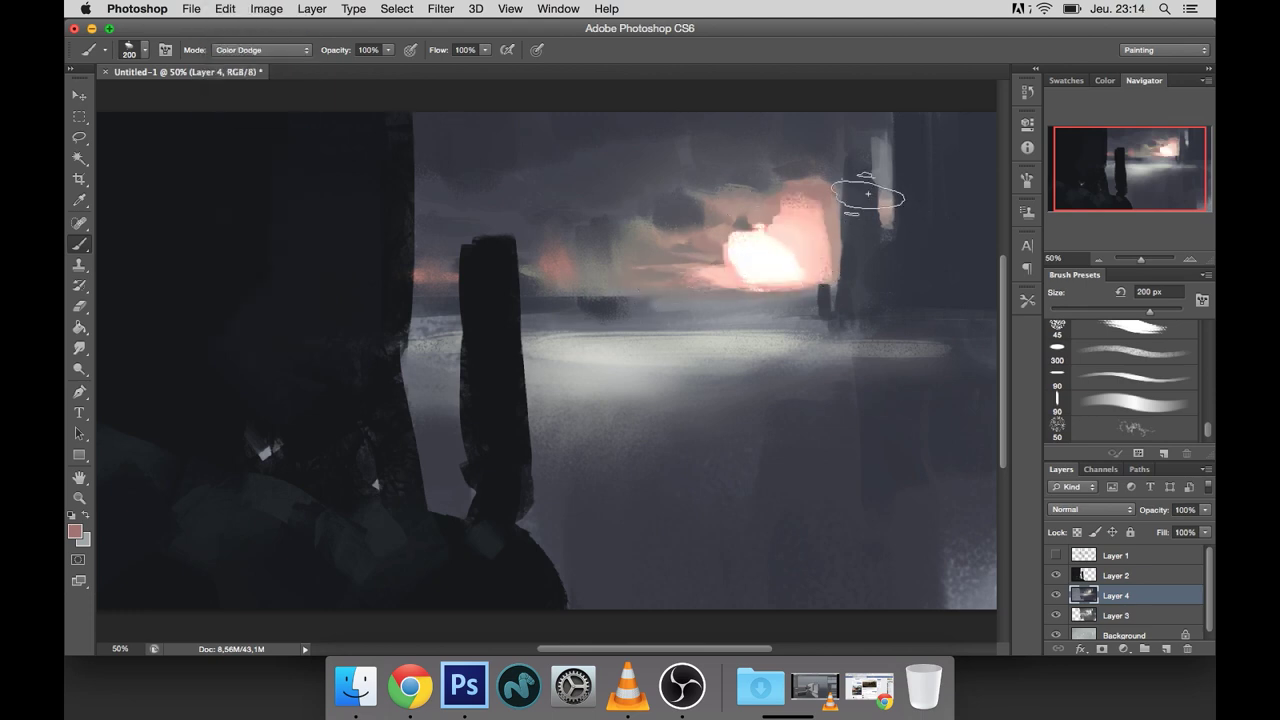
{"action": "key", "text": "r"}
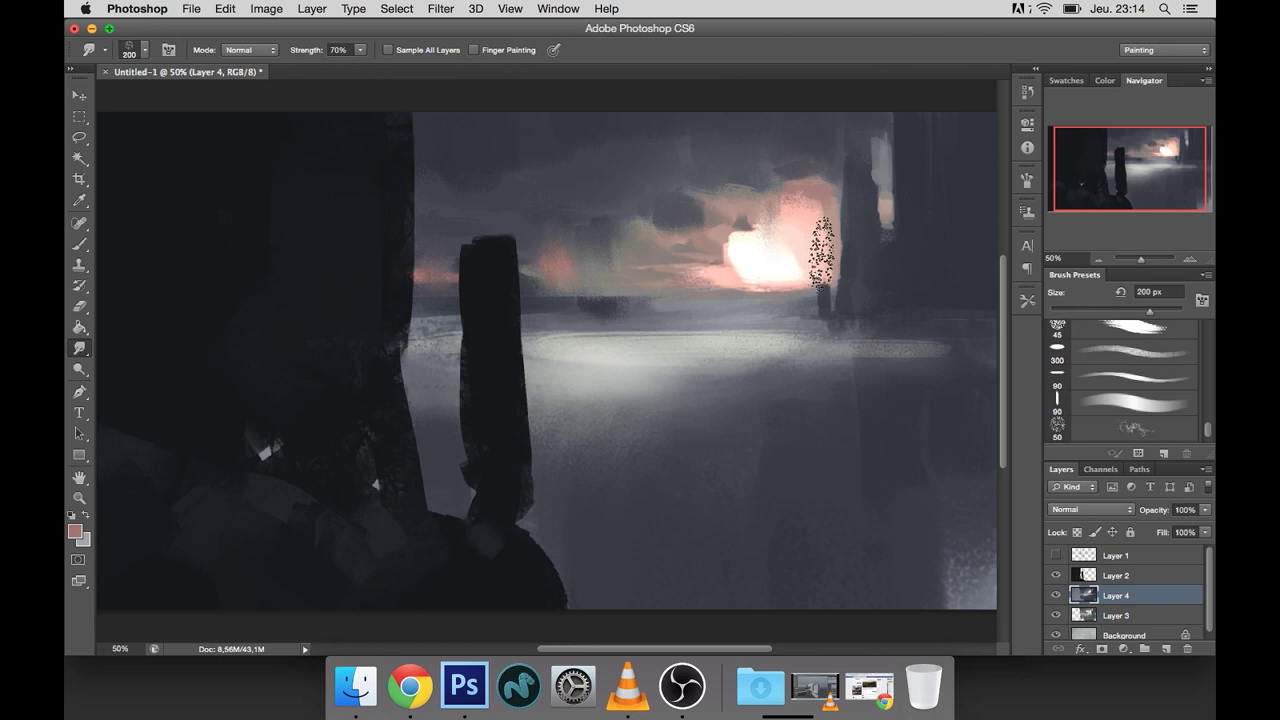
{"action": "key", "text": "b"}
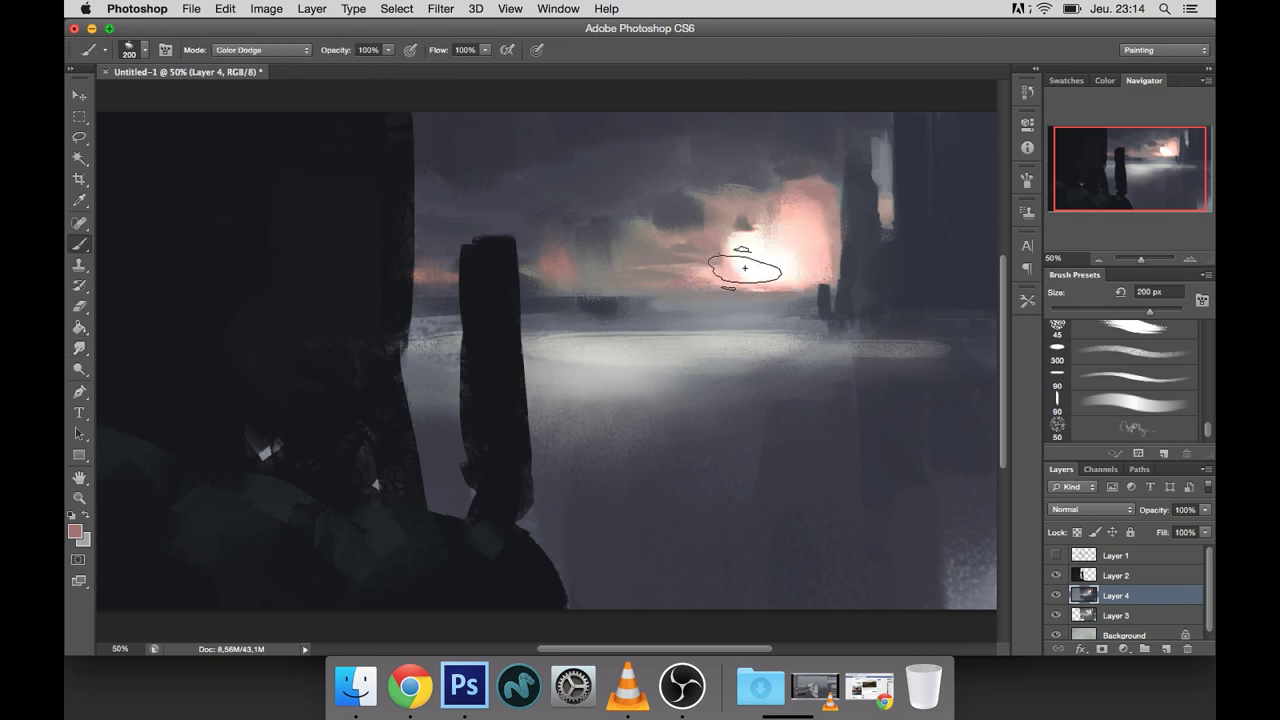
Step: Return the brush to Normal mode and dab dark sampled tones into the clouds
{"action": "left_click", "coordinate": [296, 52]}
{"action": "left_click", "coordinate": [257, 14]}
{"action": "key", "text": "bracketright"}
{"action": "left_click", "coordinate": [691, 191], "text": "alt"}
{"action": "left_click", "coordinate": [738, 220]}
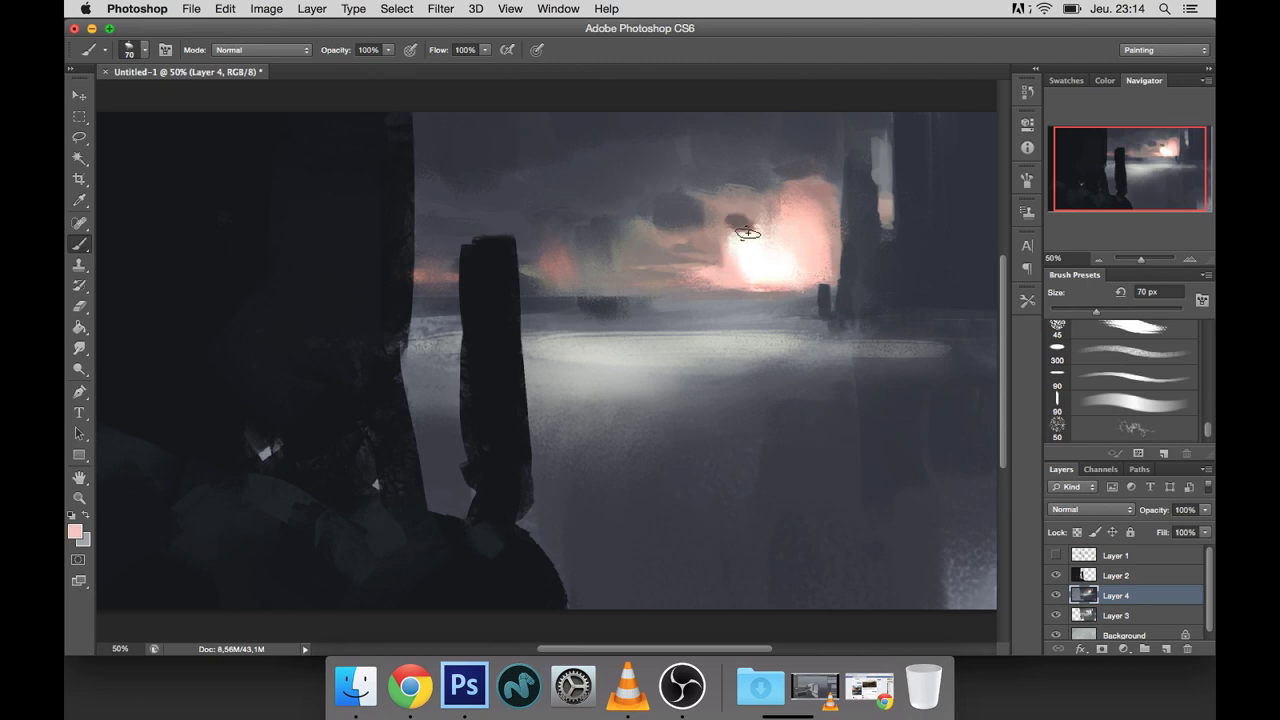
Step: Sample peach and dark grey tones from the sky while resizing the brush around 100 px
{"action": "left_click", "coordinate": [735, 228], "text": "alt"}
{"action": "key", "text": "bracketright"}
{"action": "key", "text": "bracketright"}
{"action": "key", "text": "bracketright"}
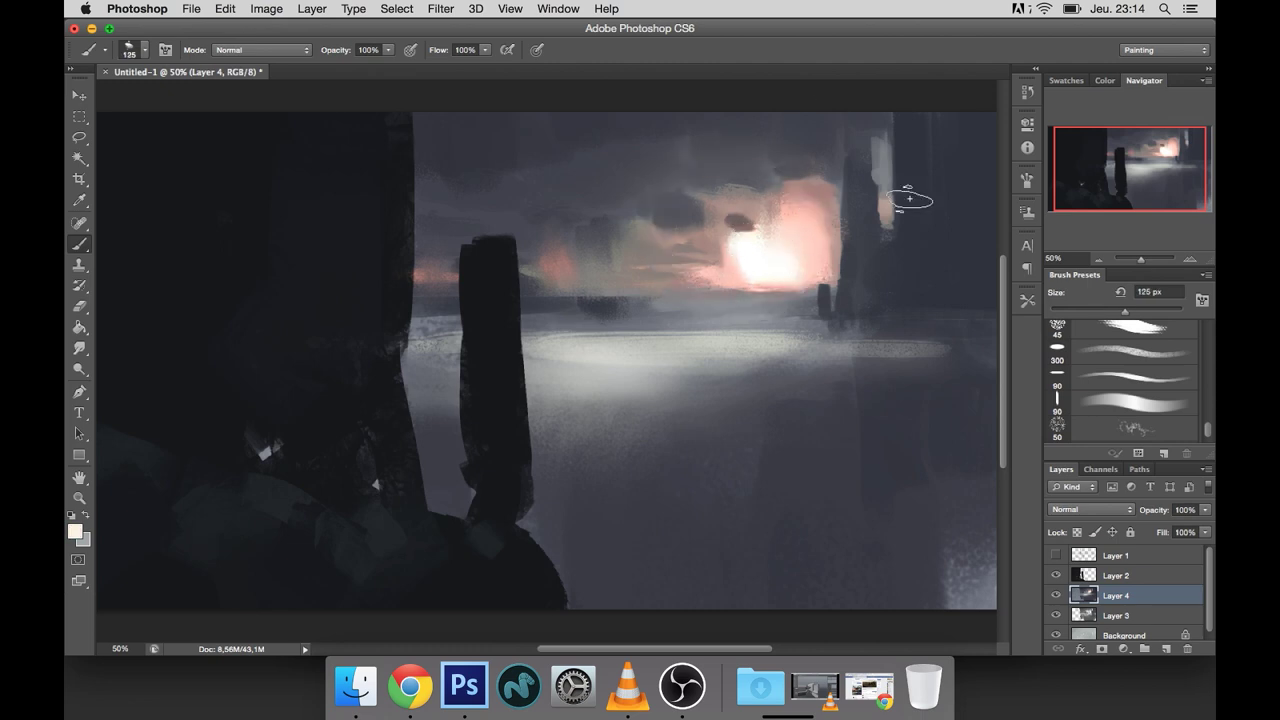
{"action": "left_click", "coordinate": [1104, 80]}
{"action": "key", "text": "bracketright"}
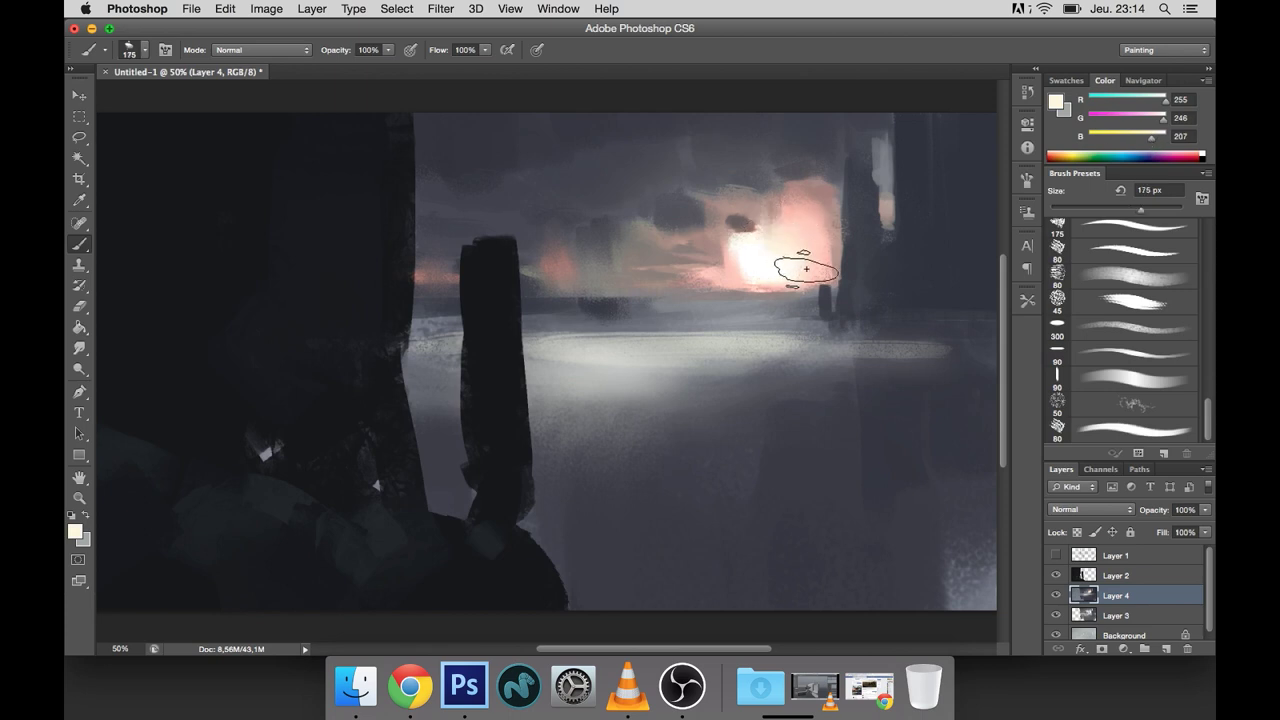
{"action": "left_click", "coordinate": [731, 183], "text": "alt"}
{"action": "key", "text": "bracketleft"}
{"action": "key", "text": "bracketleft"}
{"action": "key", "text": "bracketleft"}
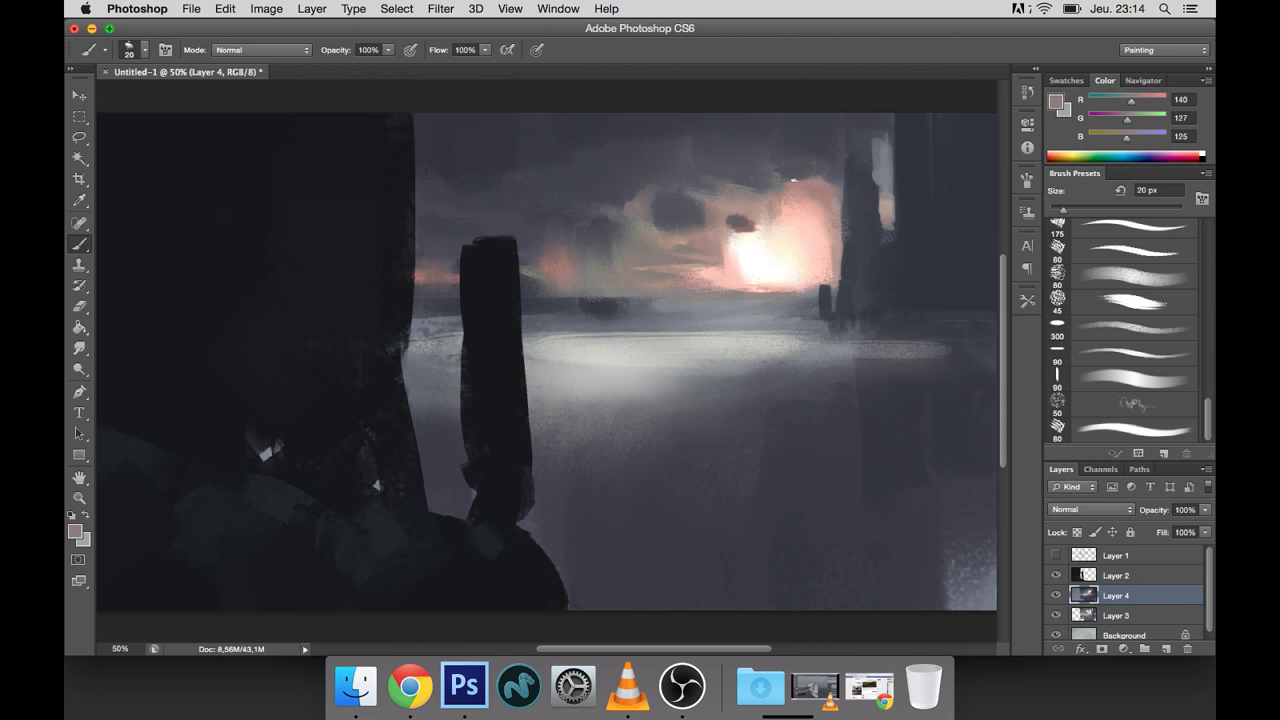
Step: Choose a larger 100 px brush preset and sample dark grey and muted pink from the sky
{"action": "scroll", "coordinate": [1213, 306], "scroll_direction": "up", "scroll_amount": 5}
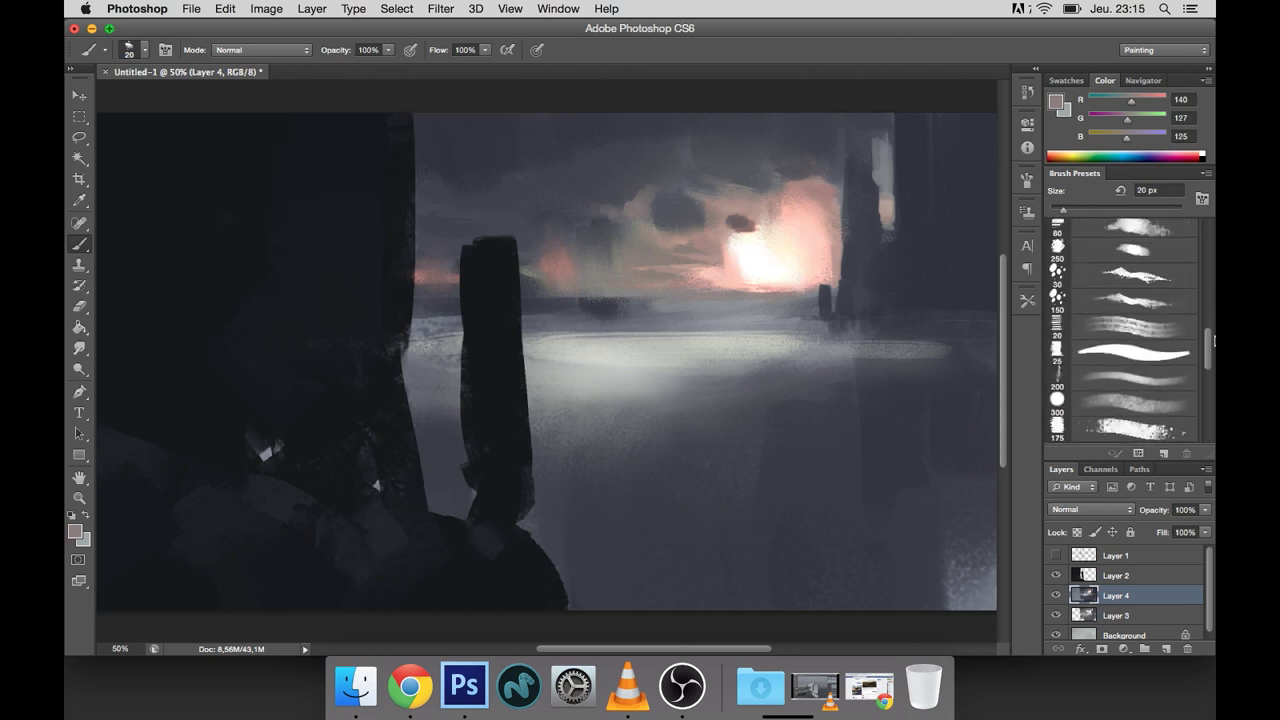
{"action": "left_click", "coordinate": [1135, 345]}
{"action": "scroll", "coordinate": [1135, 345], "scroll_direction": "up", "scroll_amount": 2}
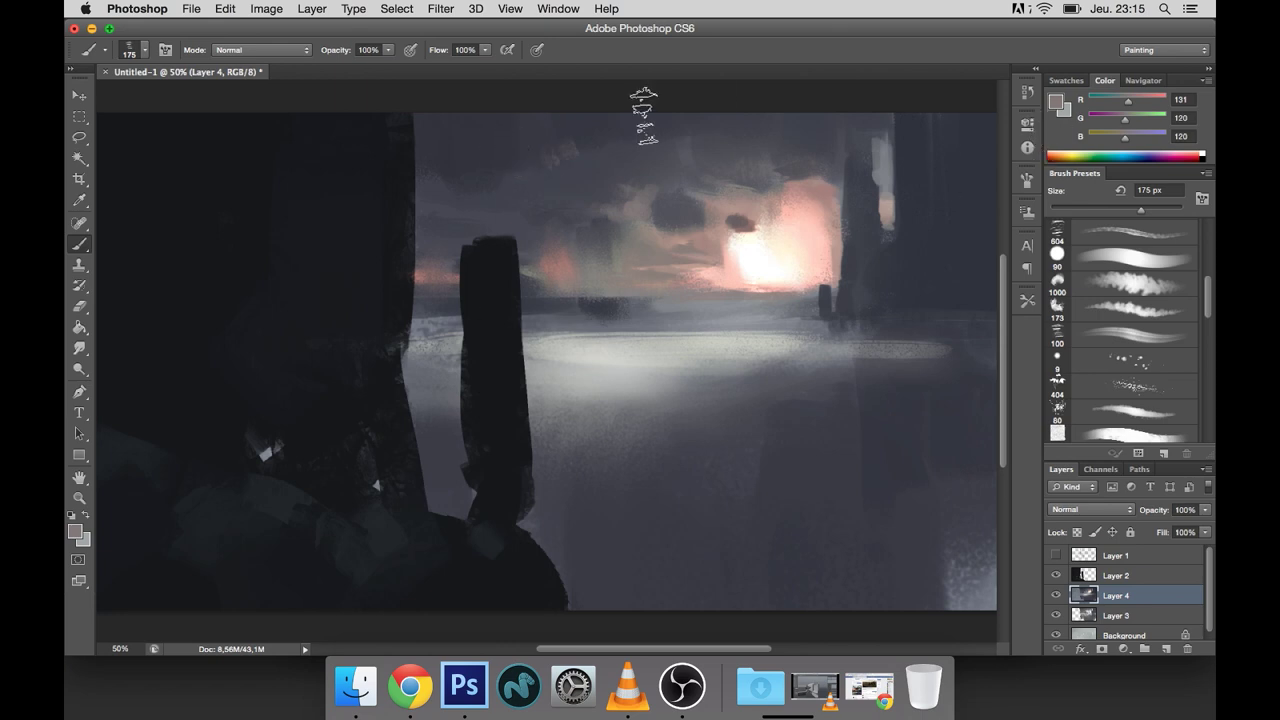
{"action": "left_click", "coordinate": [600, 128], "text": "alt"}
{"action": "key", "text": "period"}
{"action": "key", "text": "bracketright"}
{"action": "key", "text": "bracketright"}
{"action": "key", "text": "bracketright"}
{"action": "left_click", "coordinate": [726, 272], "text": "alt"}
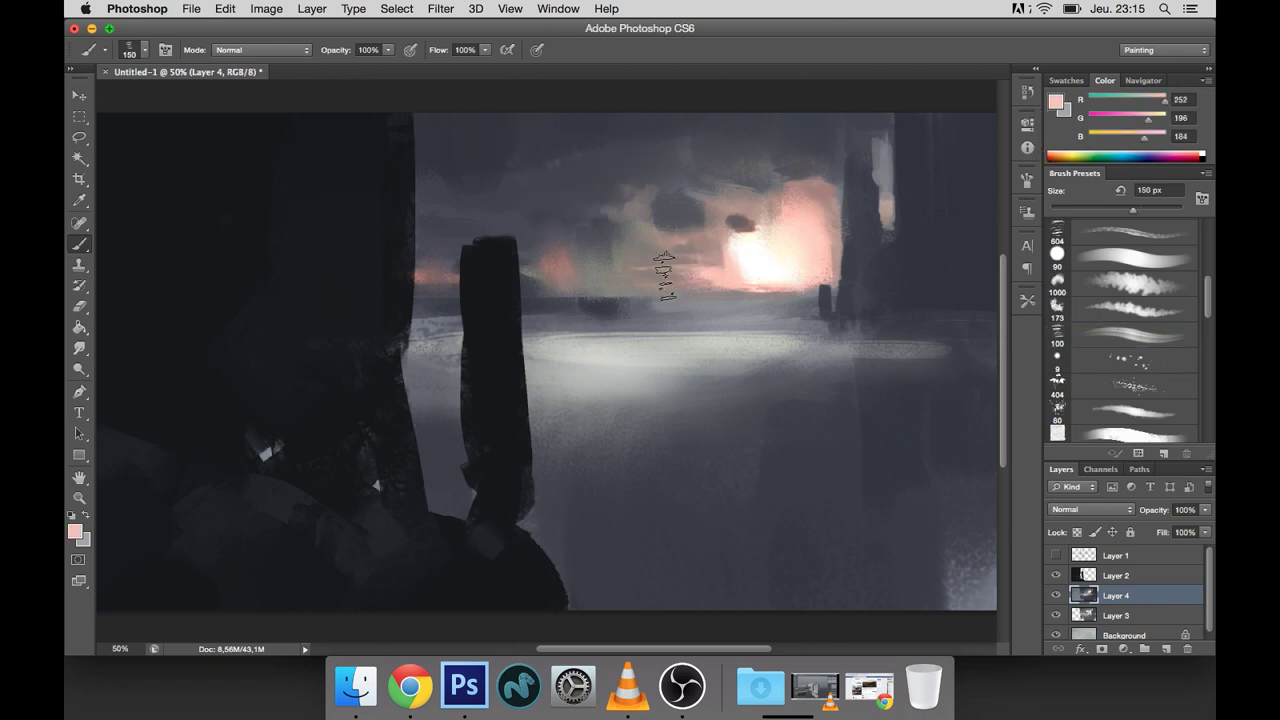
{"action": "left_click", "coordinate": [558, 264], "text": "alt"}
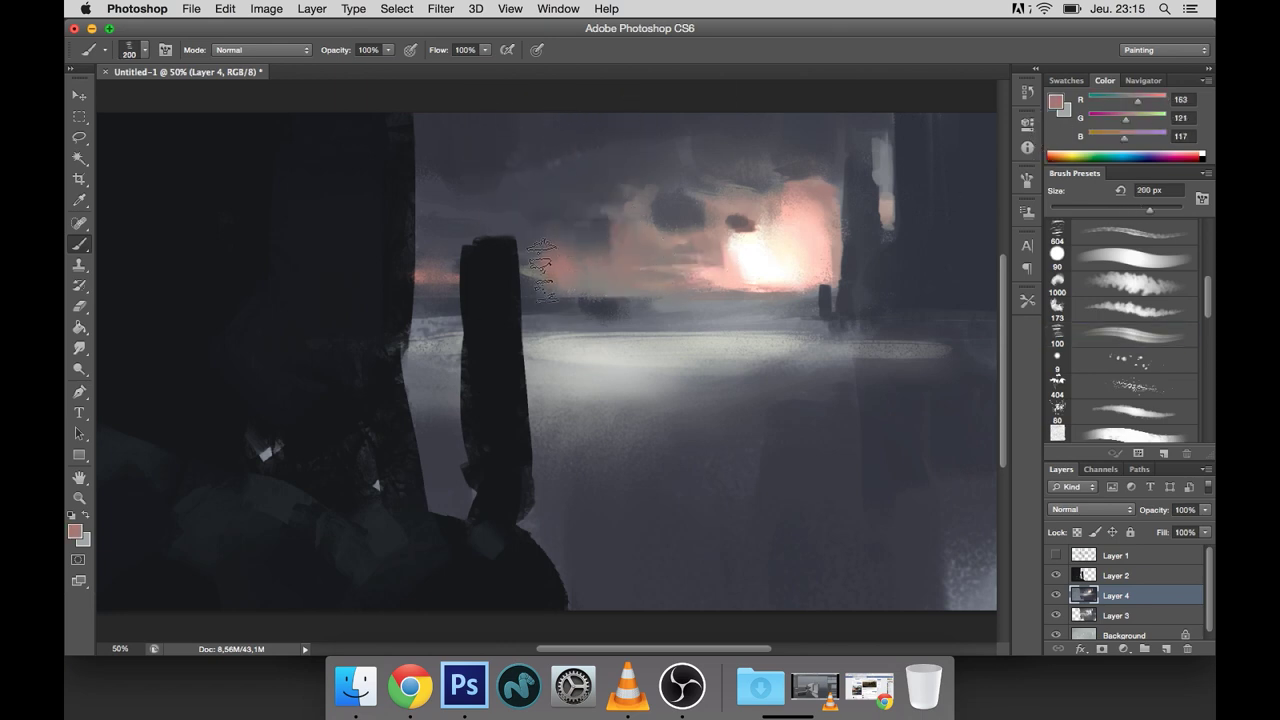
Step: Sample dark grey, dusty pink and light pink around the glow with a 150 px brush
{"action": "left_click_drag", "start_coordinate": [744, 295], "coordinate": [624, 369]}
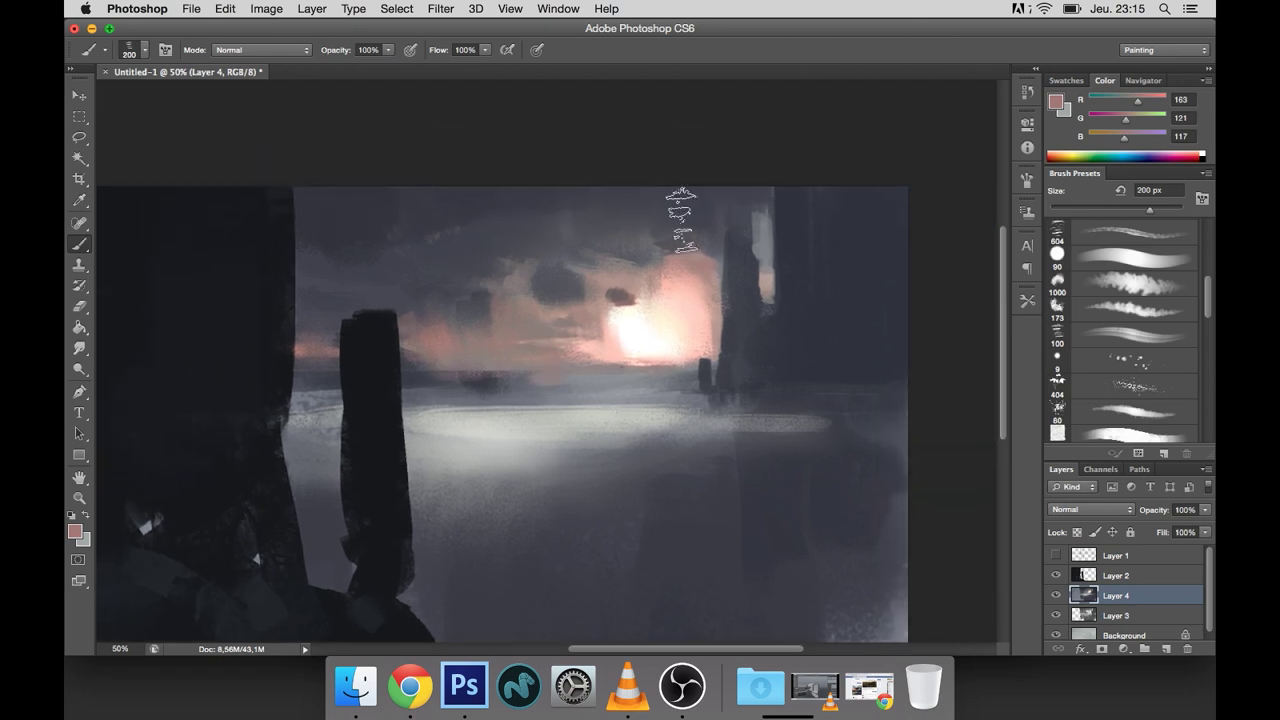
{"action": "left_click", "coordinate": [540, 276], "text": "alt"}
{"action": "key", "text": "bracketleft"}
{"action": "key", "text": "bracketleft"}
{"action": "key", "text": "bracketleft"}
{"action": "left_click", "coordinate": [550, 354], "text": "alt"}
{"action": "key", "text": "bracketright"}
{"action": "key", "text": "bracketright"}
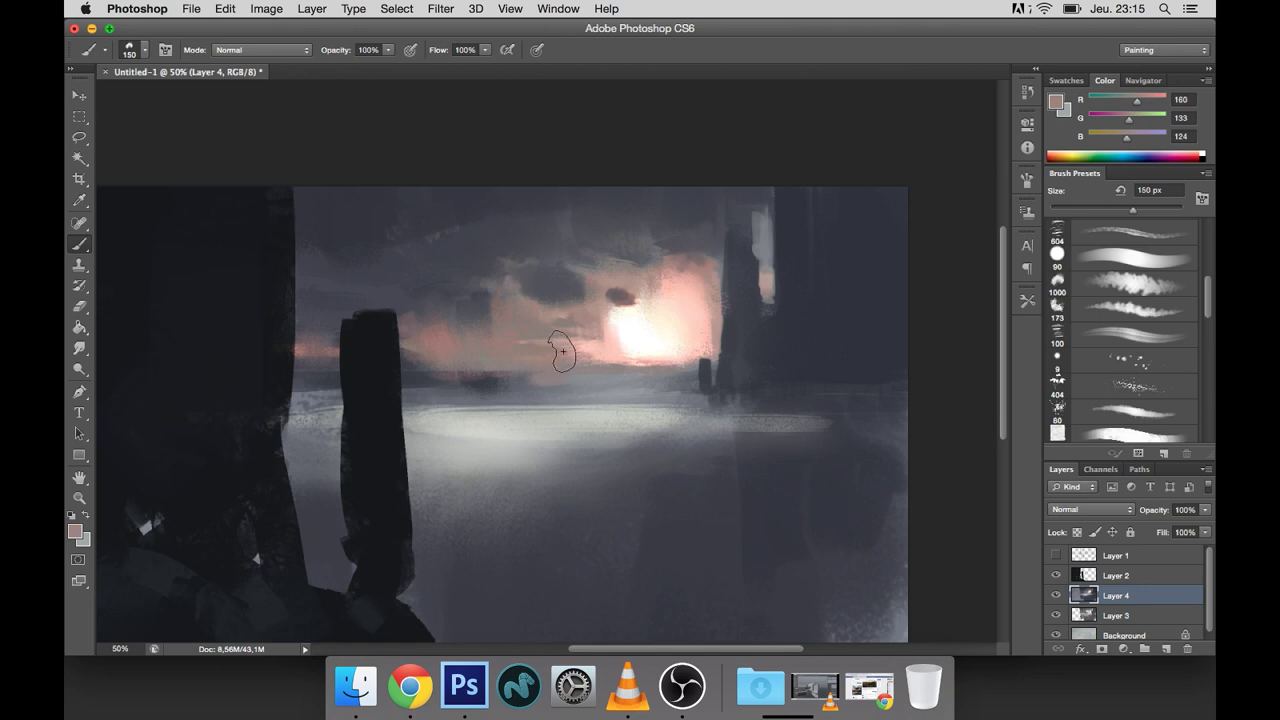
{"action": "left_click", "coordinate": [704, 312], "text": "alt"}
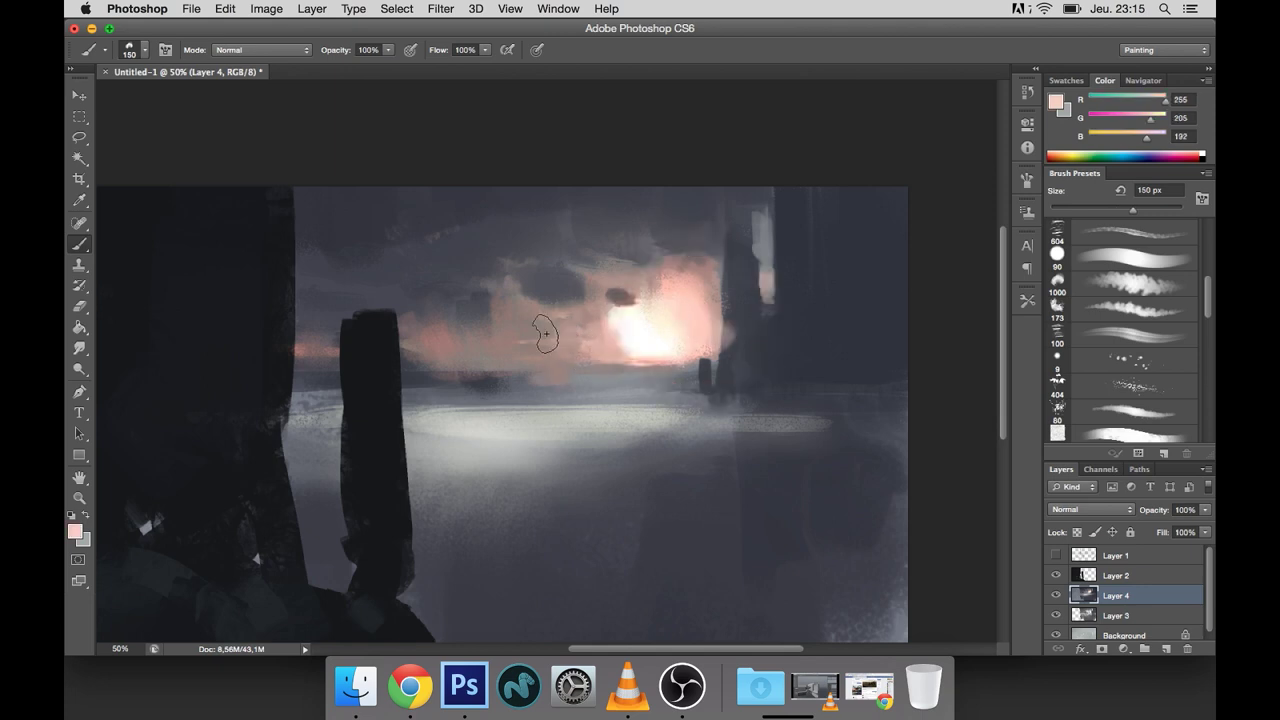
{"action": "key", "text": "r"}
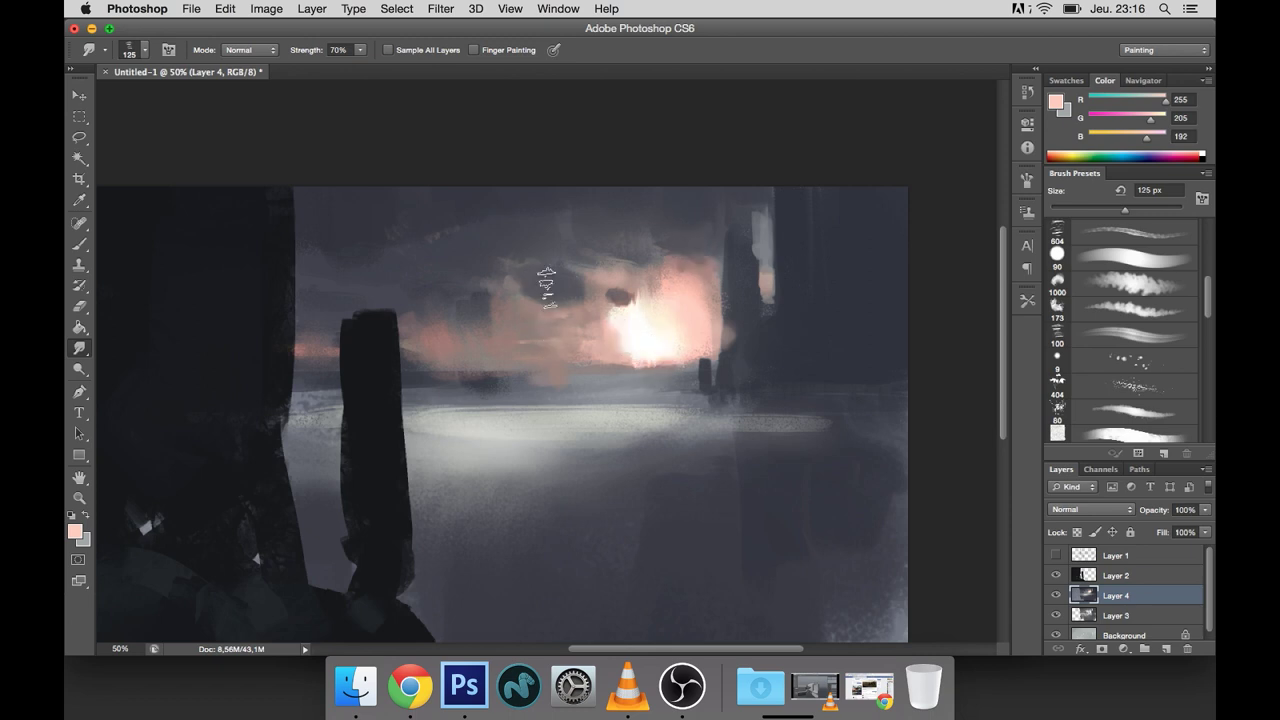
Step: Smudge the pink sky into softer cloud shapes, then return to a 90 px round brush
{"action": "scroll", "coordinate": [1144, 330], "scroll_direction": "down", "scroll_amount": 5}
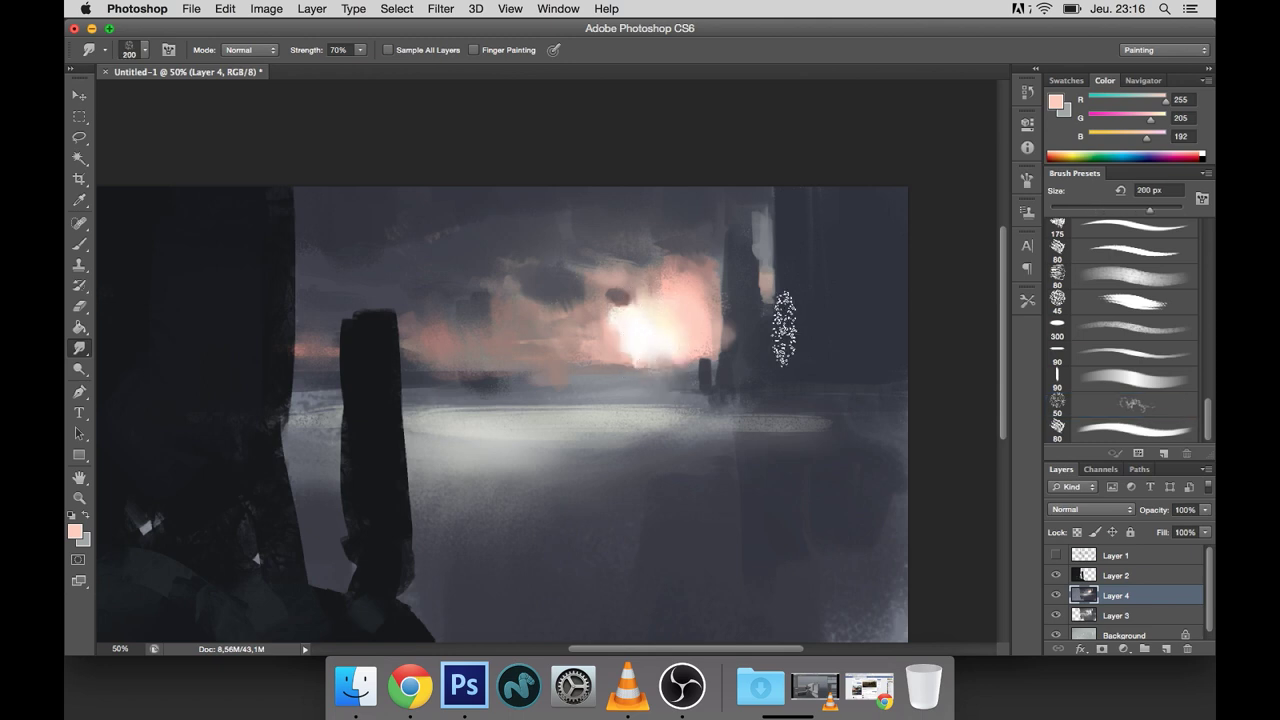
{"action": "key", "text": "b"}
{"action": "left_click_drag", "start_coordinate": [1208, 408], "coordinate": [1213, 284]}
{"action": "left_click", "coordinate": [1130, 276]}
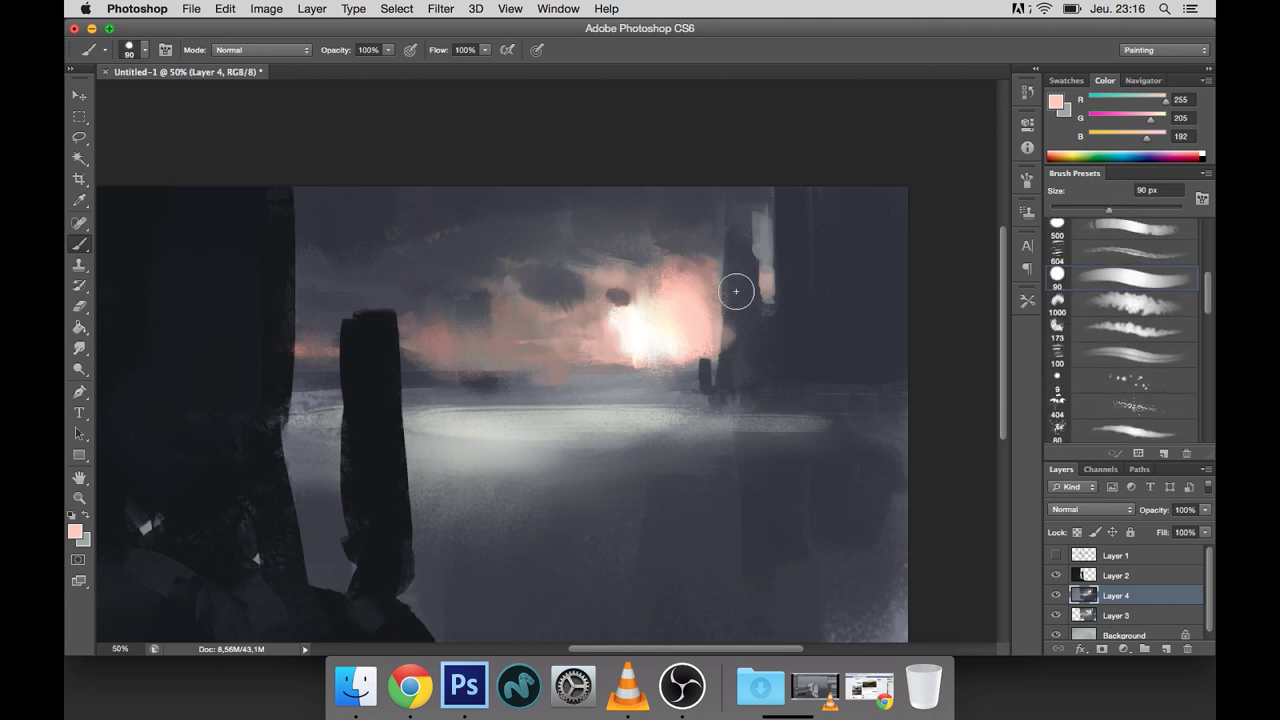
Step: Apply a Color Balance adjustment to the shadows for a cooler green-grey cast
{"action": "left_click", "coordinate": [266, 8]}
{"action": "mouse_move", "coordinate": [292, 58]}
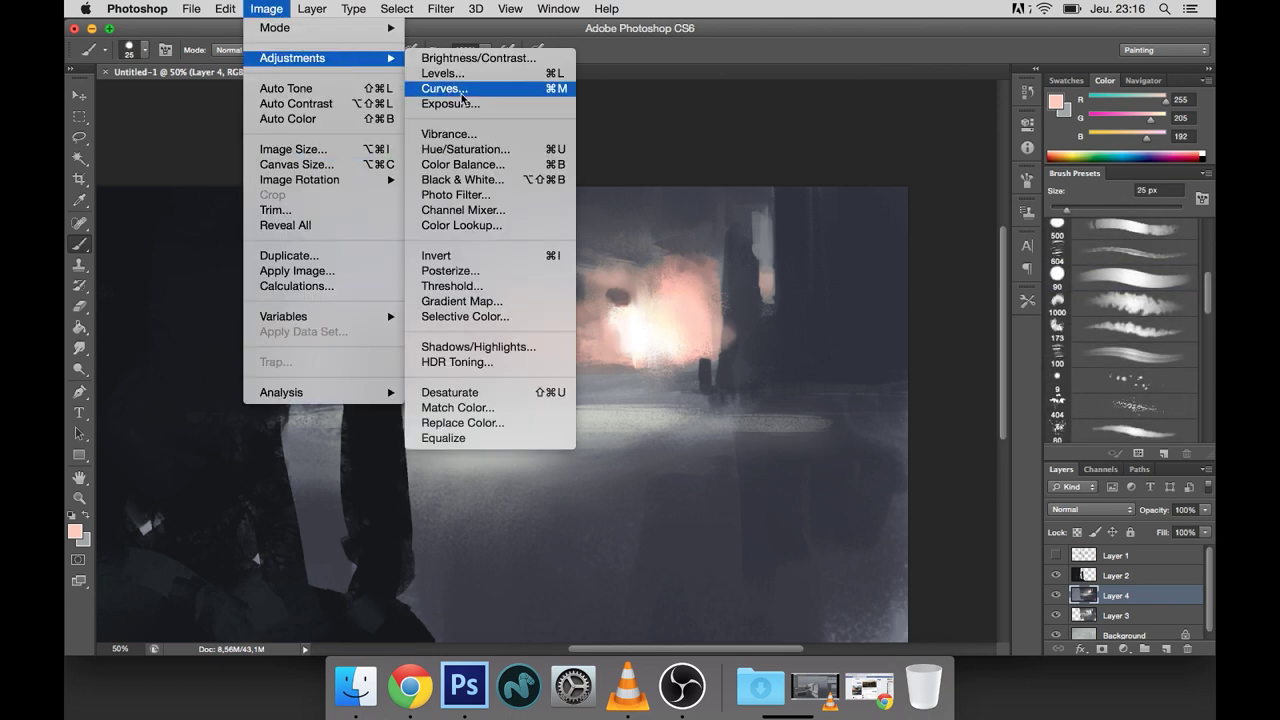
{"action": "left_click", "coordinate": [470, 163]}
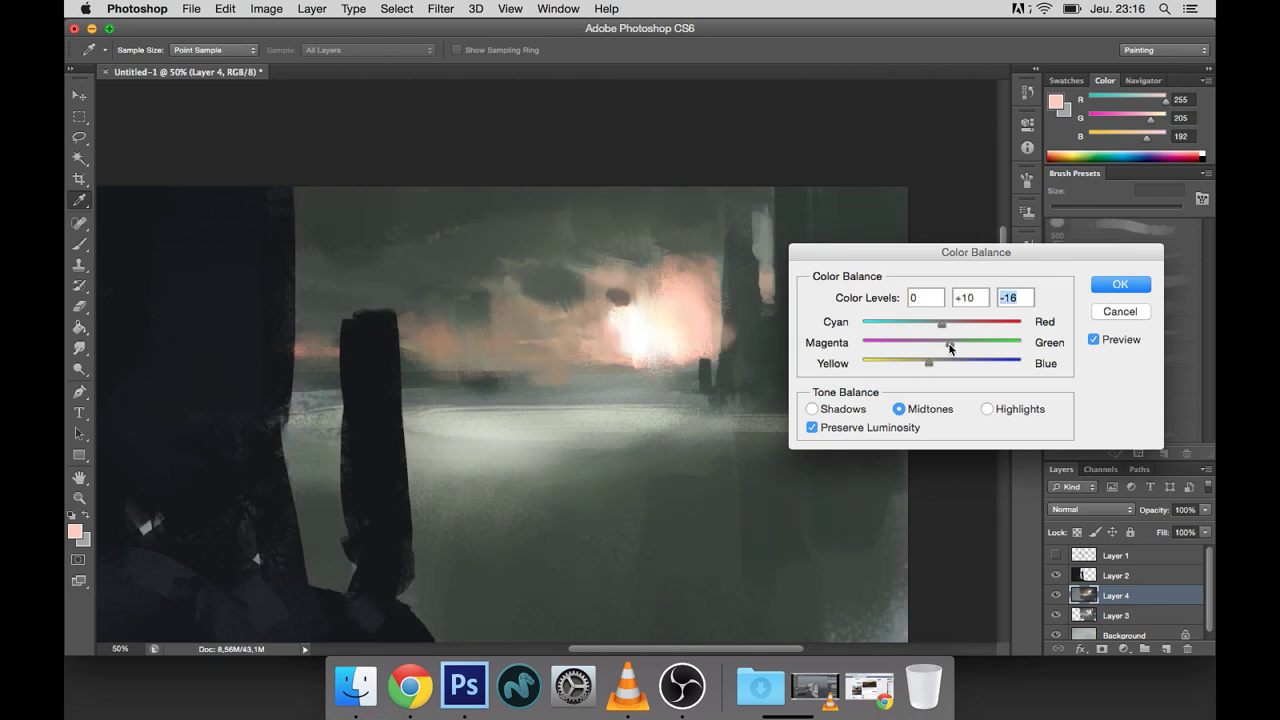
{"action": "key", "text": "super+1"}
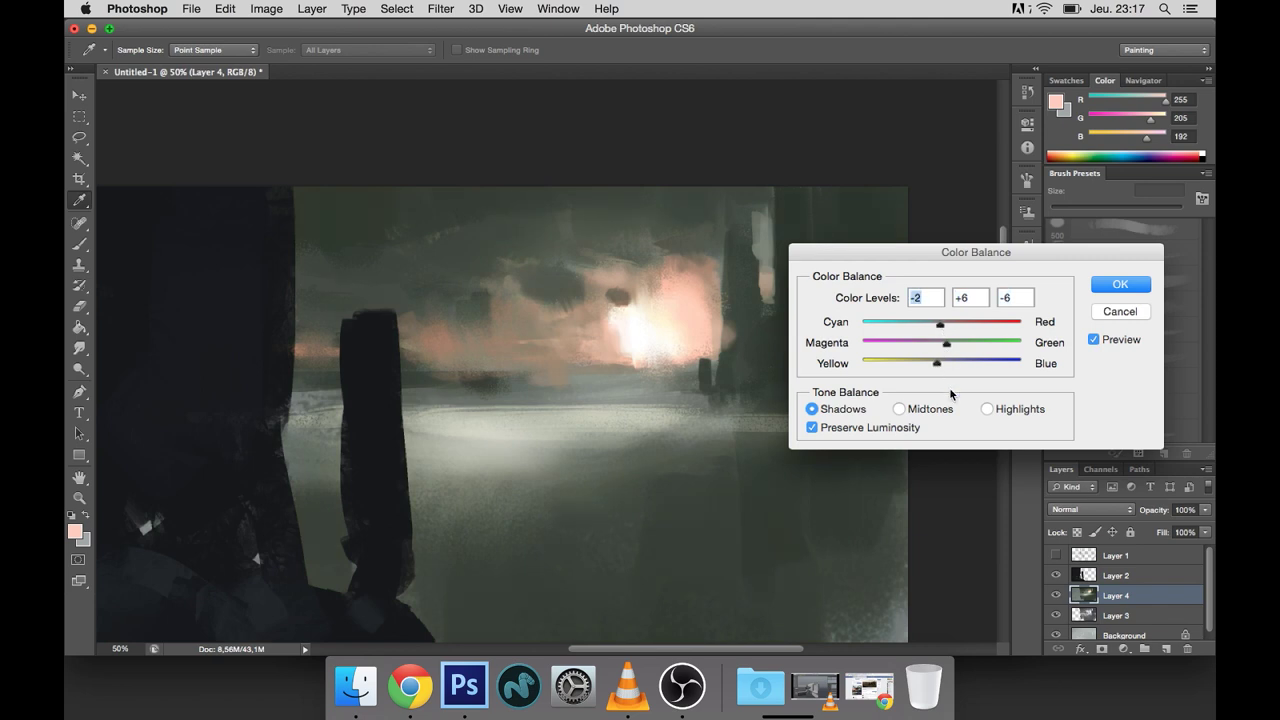
{"action": "mouse_move", "coordinate": [939, 363]}
{"action": "left_mouse_down"}
{"action": "mouse_move", "coordinate": [917, 366]}
{"action": "mouse_move", "coordinate": [957, 373]}
{"action": "left_mouse_up"}
{"action": "left_click", "coordinate": [1107, 286]}
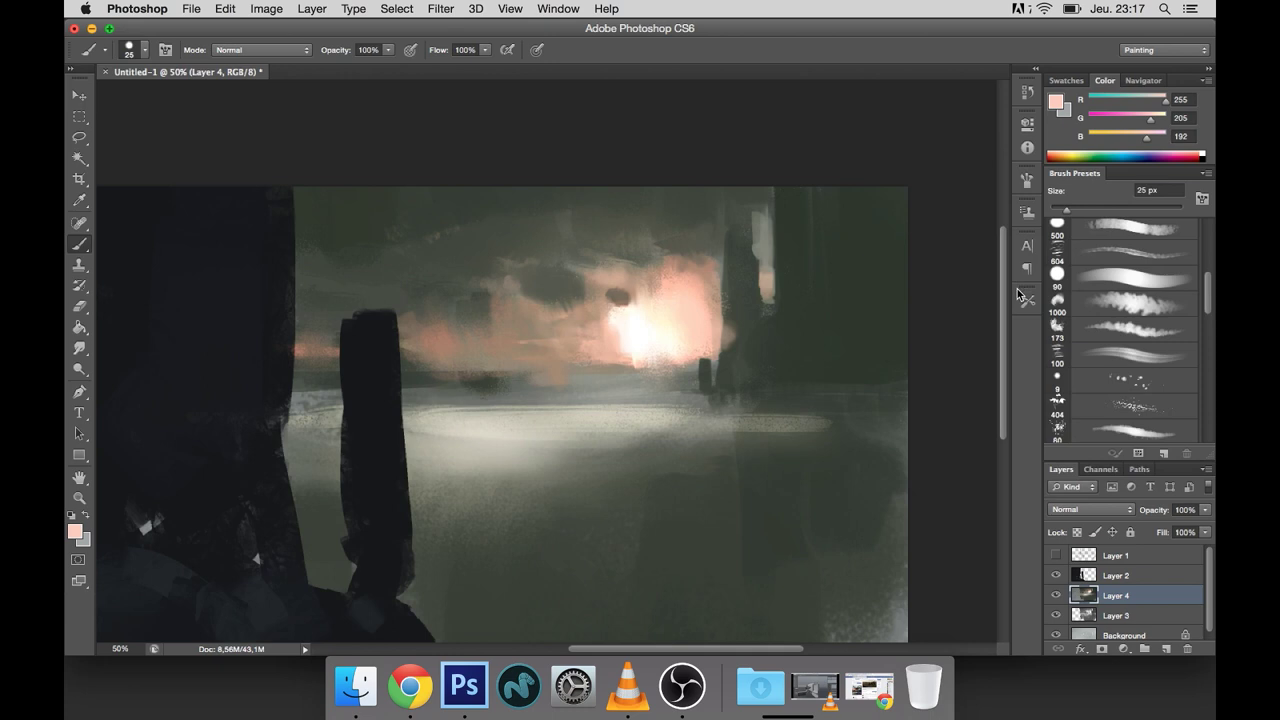
Step: Apply a Curves adjustment with an S-curve and lowered highlights to darken the image
{"action": "left_click", "coordinate": [266, 9]}
{"action": "left_click", "coordinate": [440, 84]}
{"action": "left_click_drag", "start_coordinate": [900, 80], "coordinate": [974, 135]}
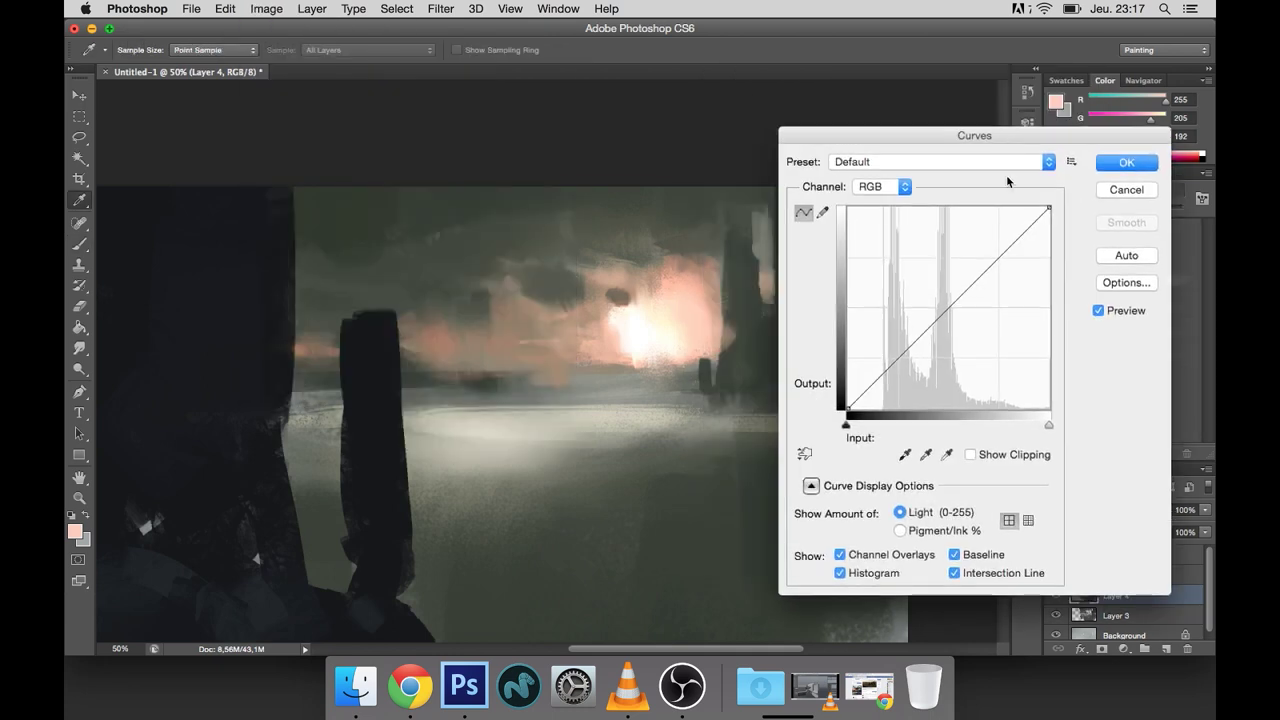
{"action": "left_click_drag", "start_coordinate": [980, 276], "coordinate": [980, 297]}
{"action": "left_click_drag", "start_coordinate": [910, 352], "coordinate": [889, 372]}
{"action": "left_click_drag", "start_coordinate": [1049, 206], "coordinate": [1062, 263]}
{"action": "key", "text": "Return"}
{"action": "key", "text": "b"}
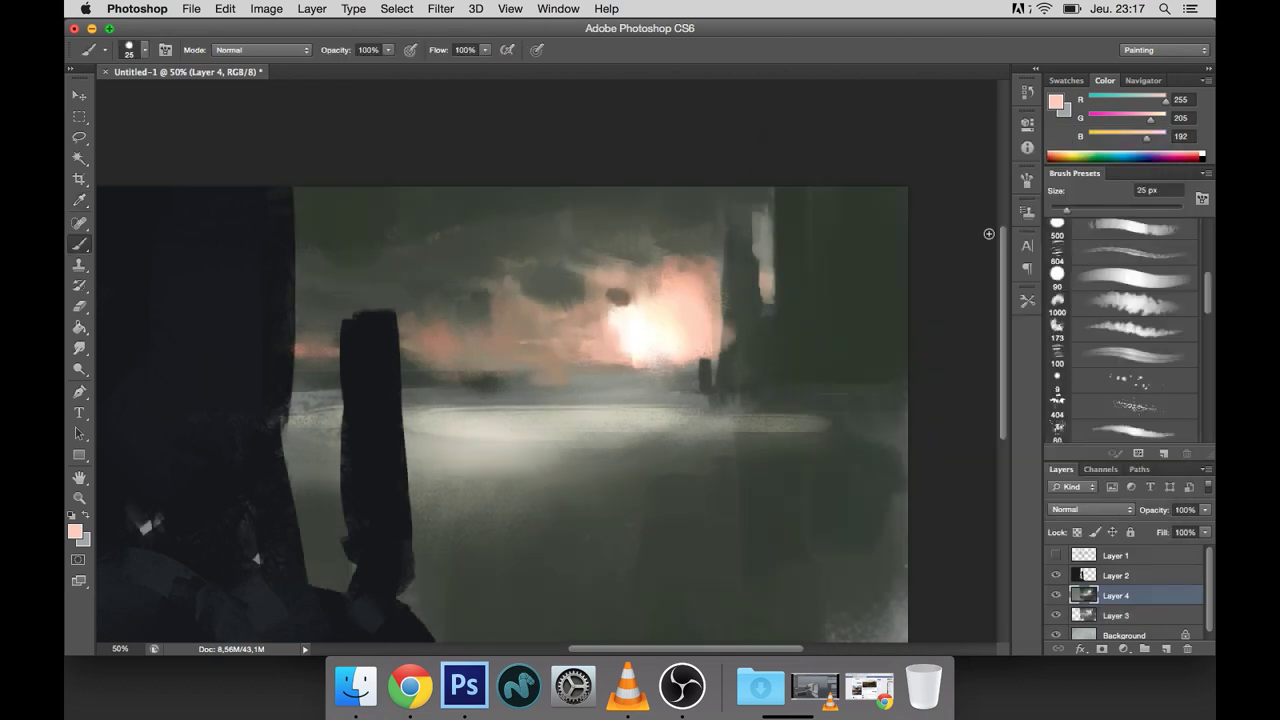
{"action": "scroll", "coordinate": [785, 315], "scroll_direction": "down", "scroll_amount": 5}
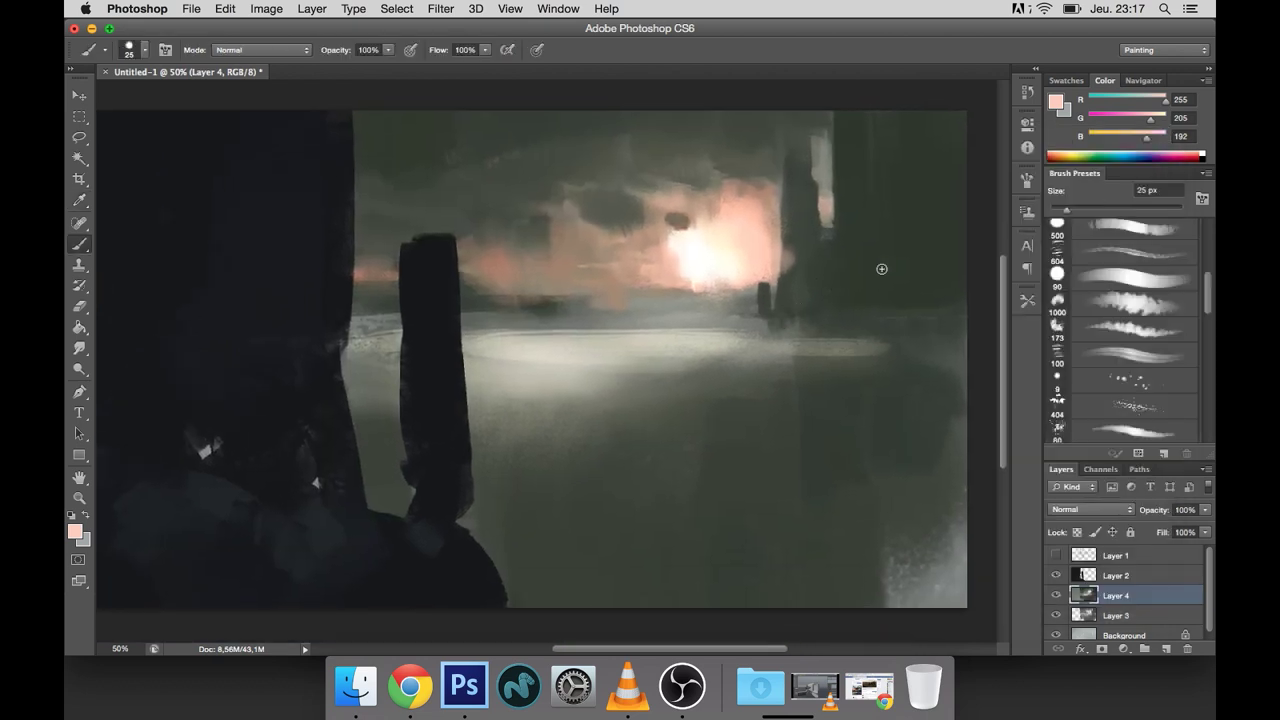
Step: Paint a dark green-grey shoreline strip and a narrow tower along the horizon with a 45 px brush
{"action": "left_click", "coordinate": [790, 244], "text": "alt"}
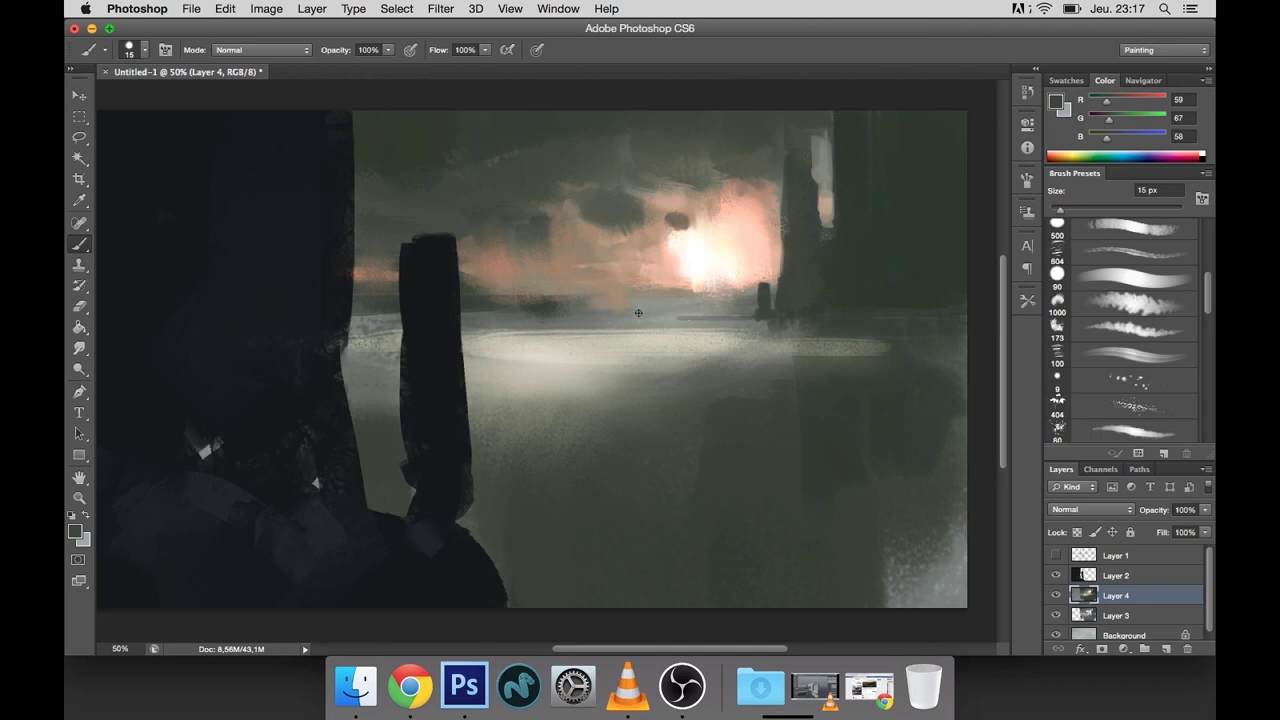
{"action": "left_click", "coordinate": [529, 299], "text": "alt"}
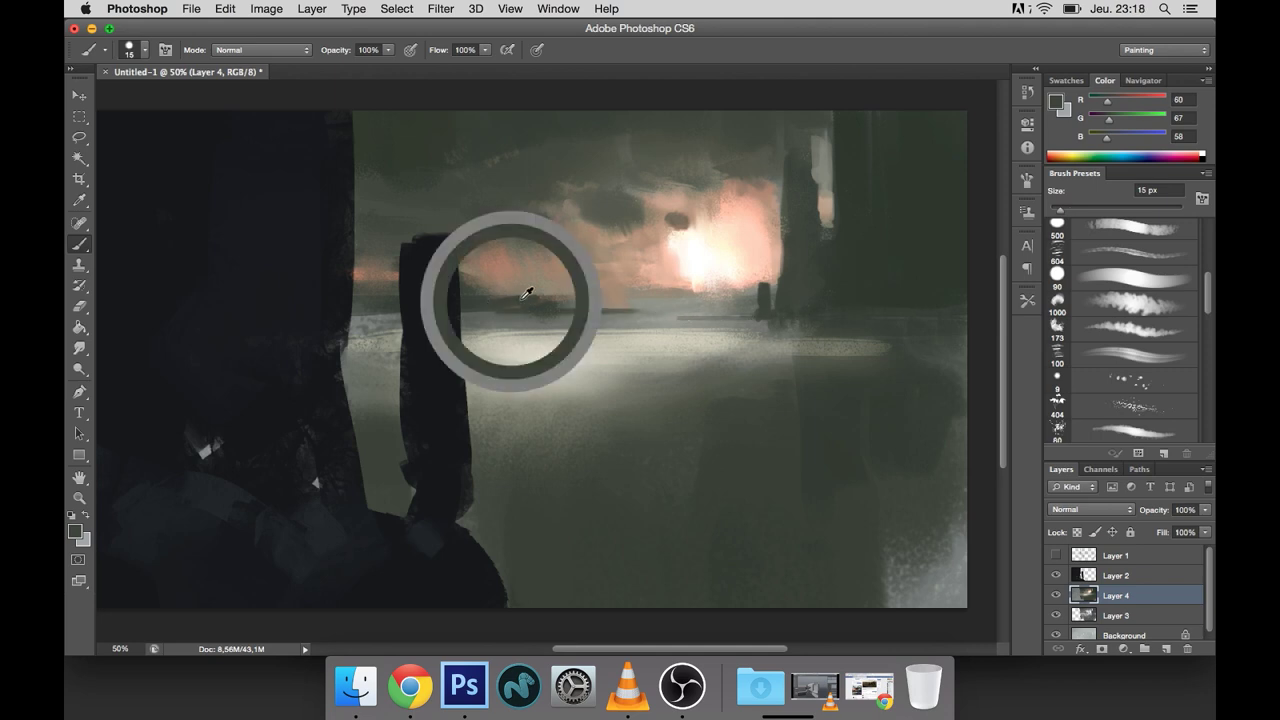
{"action": "key", "text": "bracketright"}
{"action": "key", "text": "bracketright"}
{"action": "key", "text": "bracketright"}
{"action": "left_click_drag", "start_coordinate": [615, 300], "coordinate": [624, 305]}
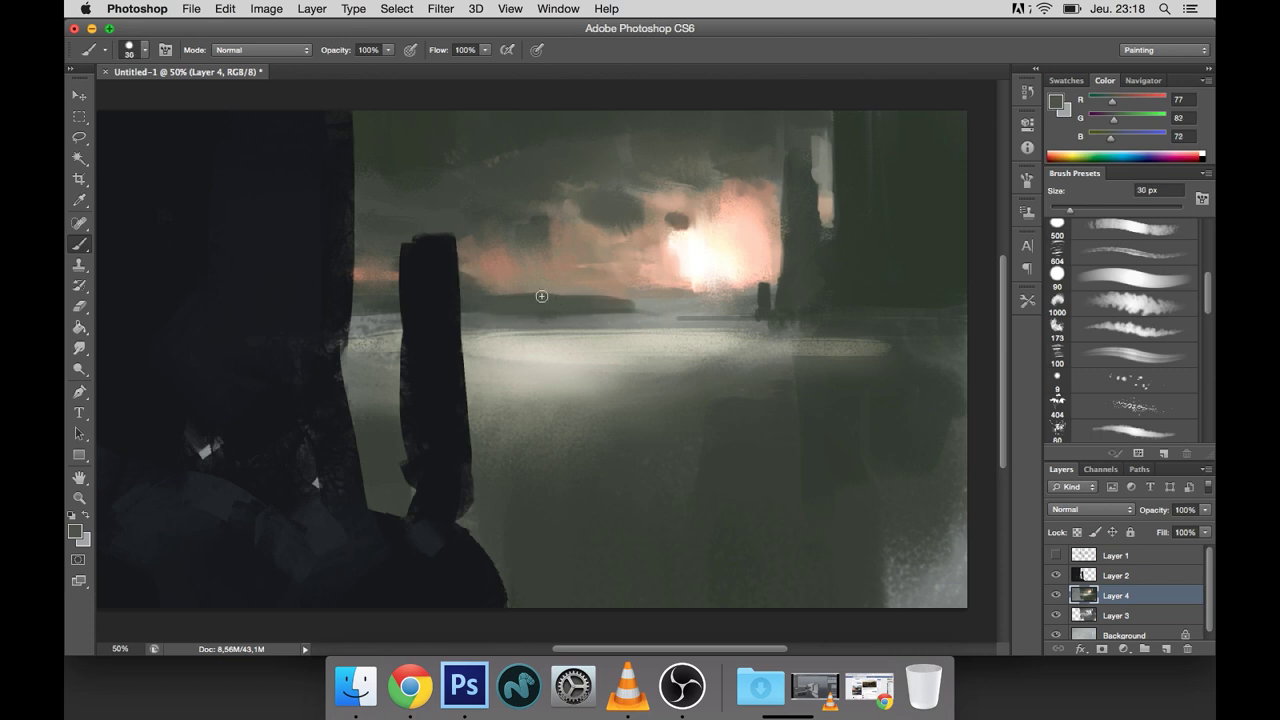
{"action": "scroll", "coordinate": [580, 310], "scroll_direction": "up", "scroll_amount": 2}
{"action": "scroll", "coordinate": [580, 310], "scroll_direction": "right", "scroll_amount": 2}
{"action": "left_click_drag", "start_coordinate": [518, 308], "coordinate": [517, 302]}
{"action": "scroll", "coordinate": [510, 290], "scroll_direction": "up", "scroll_amount": 2}
{"action": "scroll", "coordinate": [505, 270], "scroll_direction": "right", "scroll_amount": 1}
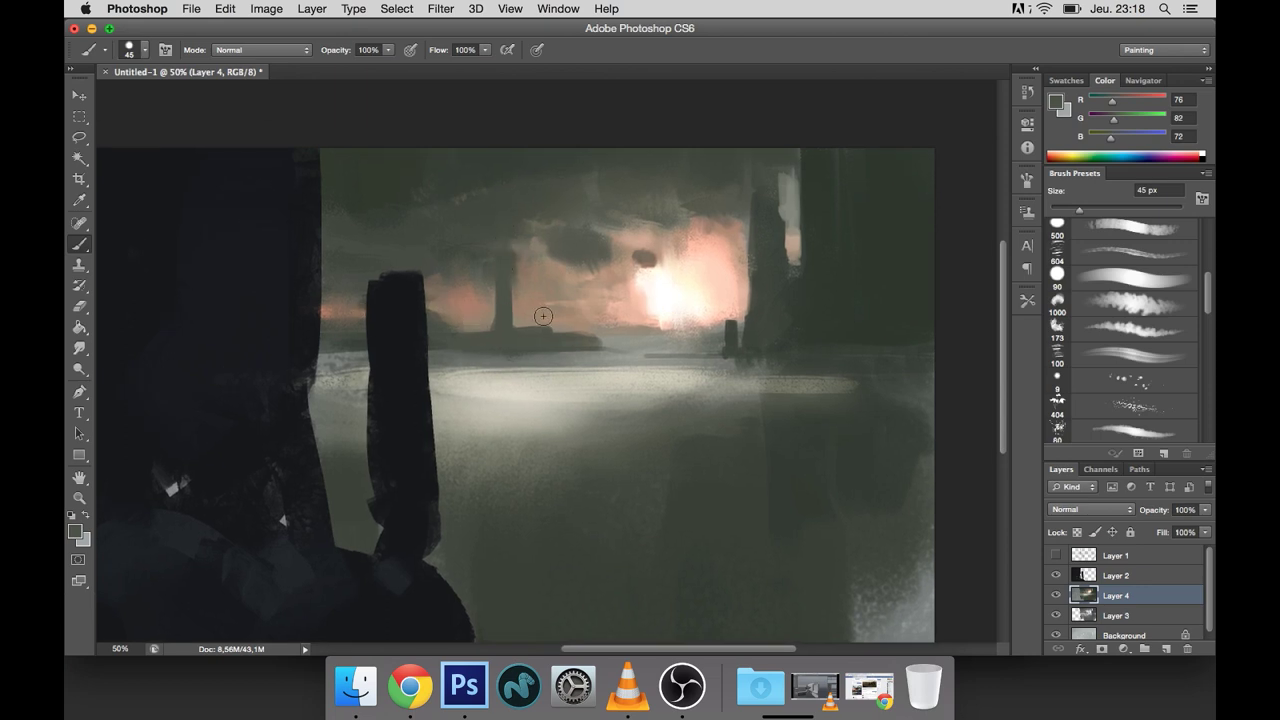
Step: Add a warm light-grey stroke along the shoreline at 25 px, then load sky pink on a 9 px brush
{"action": "left_click", "coordinate": [446, 322], "text": "alt"}
{"action": "key", "text": "bracketleft"}
{"action": "key", "text": "bracketleft"}
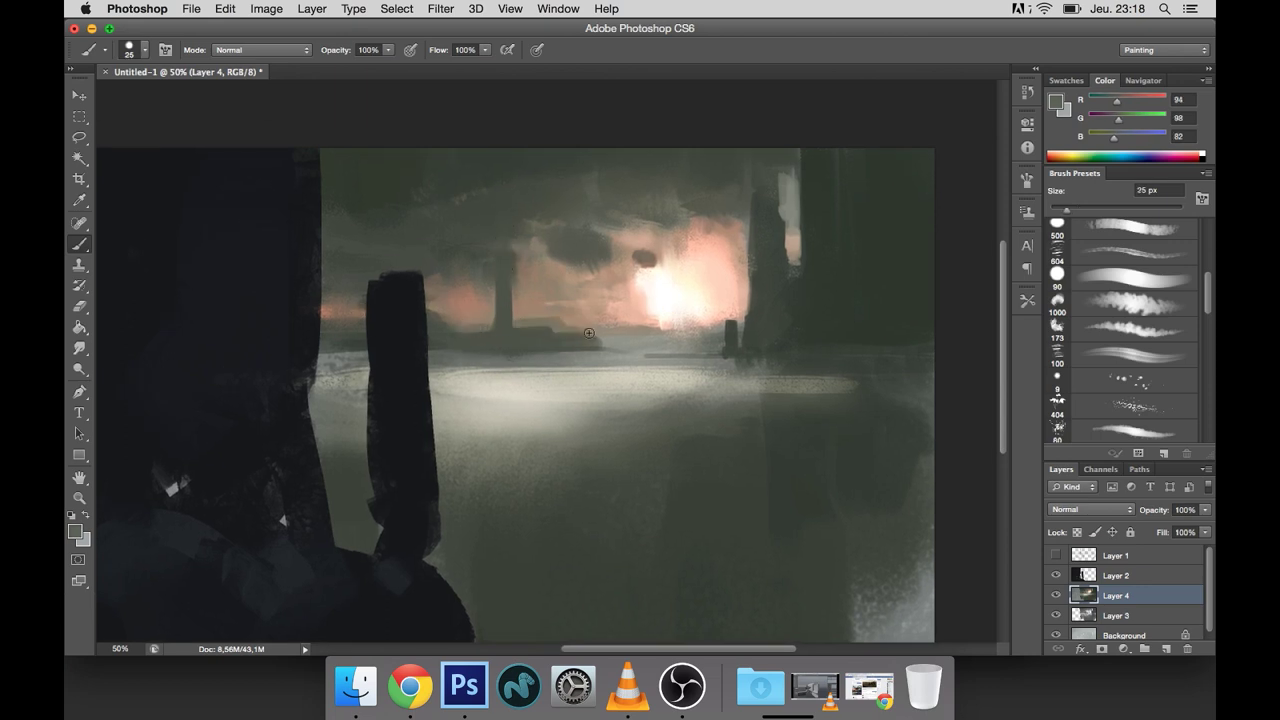
{"action": "left_click", "coordinate": [641, 331], "text": "alt"}
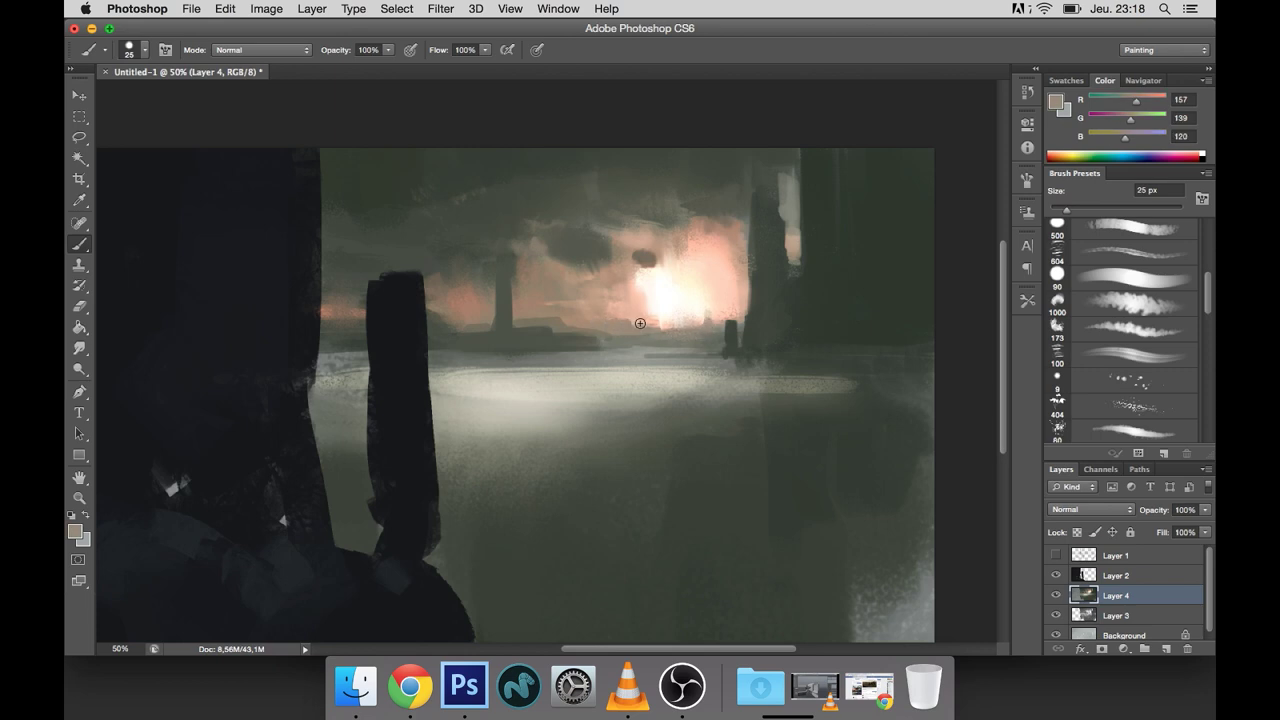
{"action": "left_click_drag", "start_coordinate": [638, 318], "coordinate": [735, 321]}
{"action": "left_click", "coordinate": [724, 230], "text": "alt"}
{"action": "key", "text": "bracketleft"}
{"action": "key", "text": "bracketleft"}
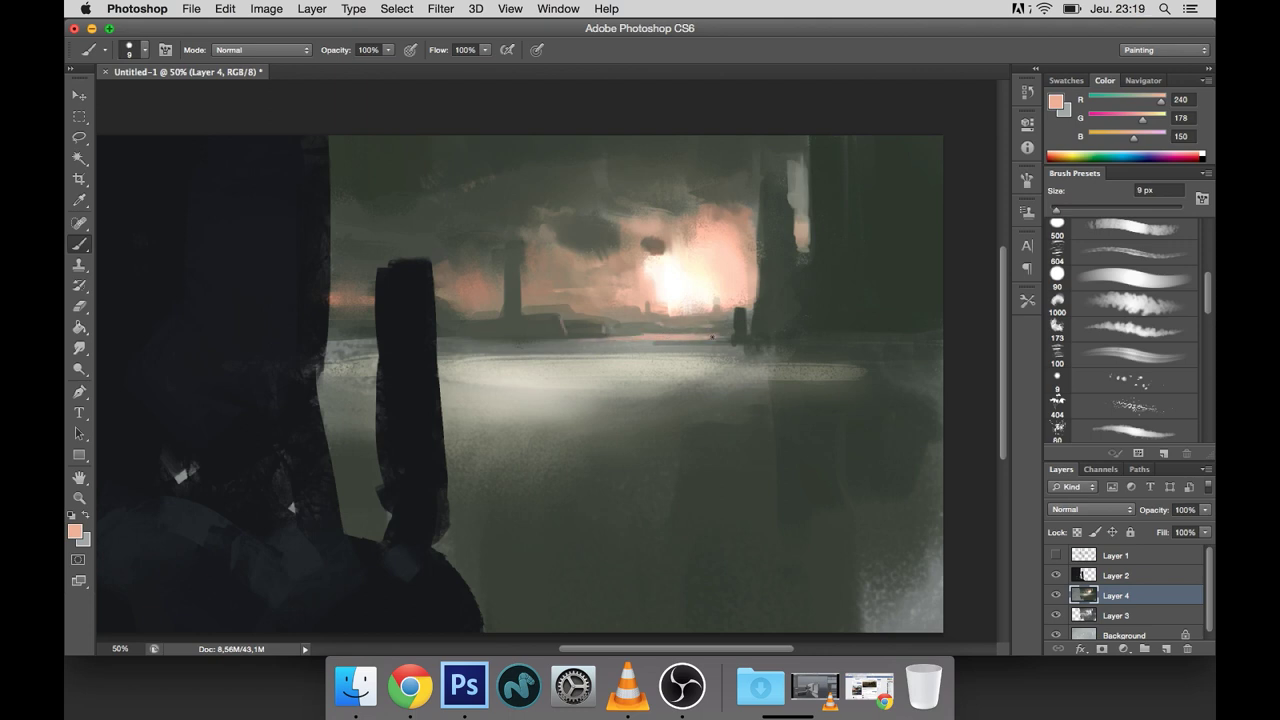
Step: Paint pink reflection dabs down the water below the glow and smudge them into one vertical streak
{"action": "scroll", "coordinate": [667, 342], "scroll_direction": "right", "scroll_amount": 3}
{"action": "key", "text": "bracketright"}
{"action": "key", "text": "bracketright"}
{"action": "key", "text": "bracketright"}
{"action": "left_click", "coordinate": [599, 342], "text": "alt"}
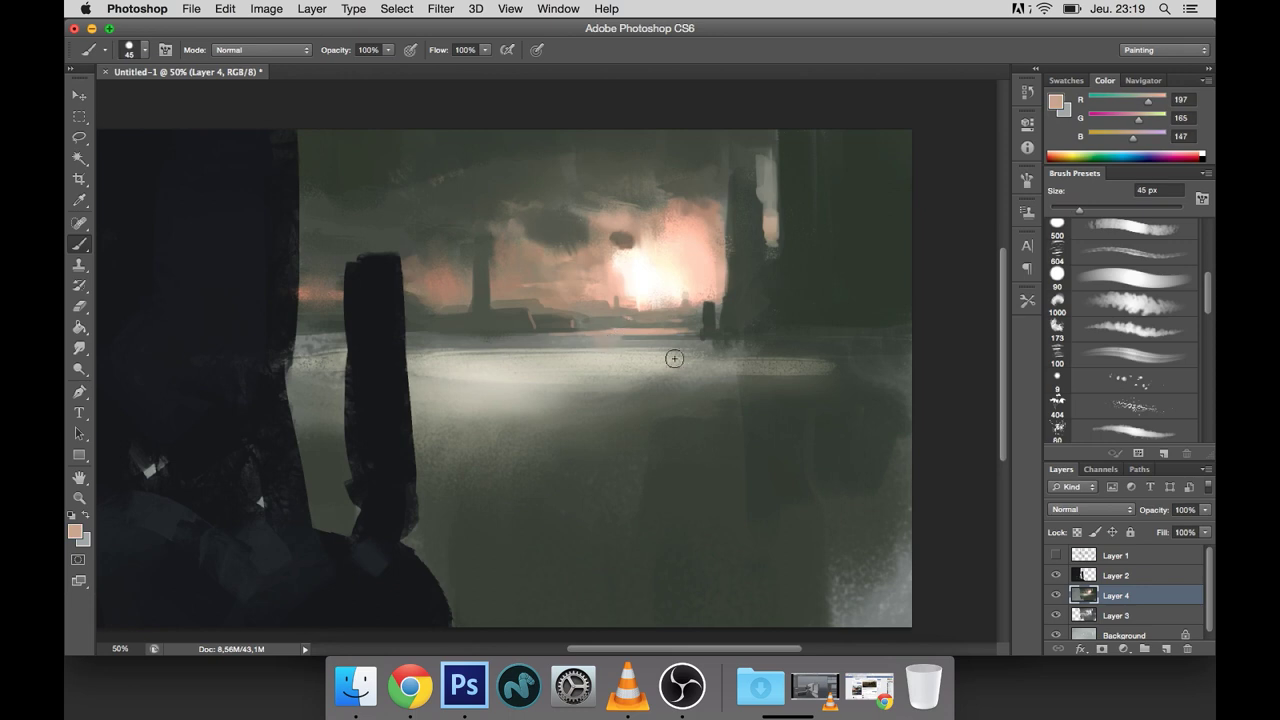
{"action": "mouse_move", "coordinate": [626, 364]}
{"action": "left_mouse_down"}
{"action": "mouse_move", "coordinate": [663, 423]}
{"action": "mouse_move", "coordinate": [637, 478]}
{"action": "left_mouse_up"}
{"action": "left_click", "coordinate": [707, 207], "text": "alt"}
{"action": "left_click_drag", "start_coordinate": [663, 409], "coordinate": [663, 546]}
{"action": "scroll", "coordinate": [791, 469], "scroll_direction": "down", "scroll_amount": 1}
{"action": "key", "text": "r"}
{"action": "mouse_move", "coordinate": [640, 410]}
{"action": "left_mouse_down"}
{"action": "mouse_move", "coordinate": [643, 500]}
{"action": "mouse_move", "coordinate": [654, 371]}
{"action": "left_mouse_up"}
{"action": "left_click_drag", "start_coordinate": [732, 399], "coordinate": [738, 411]}
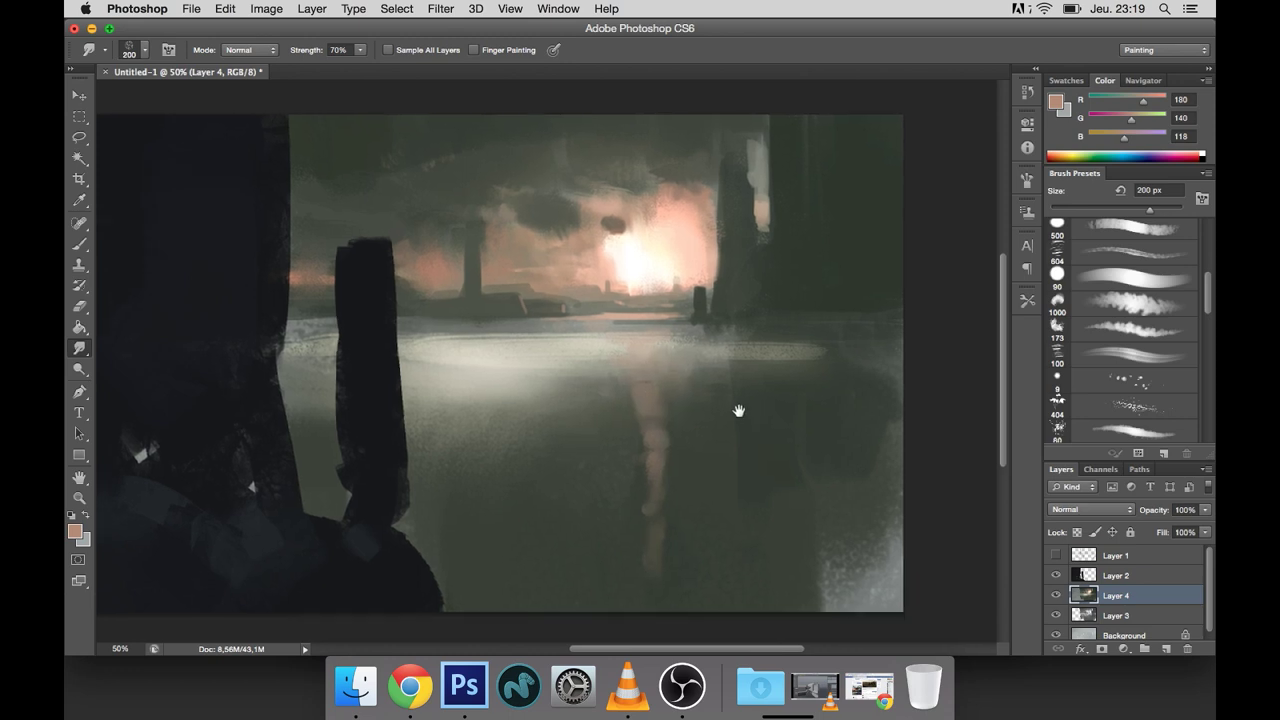
Step: Brush dark green clouds across the upper sky, blend them, and set a 40 px brush
{"action": "key", "text": "b"}
{"action": "left_click", "coordinate": [371, 143], "text": "alt"}
{"action": "mouse_move", "coordinate": [371, 171]}
{"action": "left_mouse_down"}
{"action": "mouse_move", "coordinate": [503, 140]}
{"action": "mouse_move", "coordinate": [617, 137]}
{"action": "mouse_move", "coordinate": [519, 155]}
{"action": "left_mouse_up"}
{"action": "key", "text": "r"}
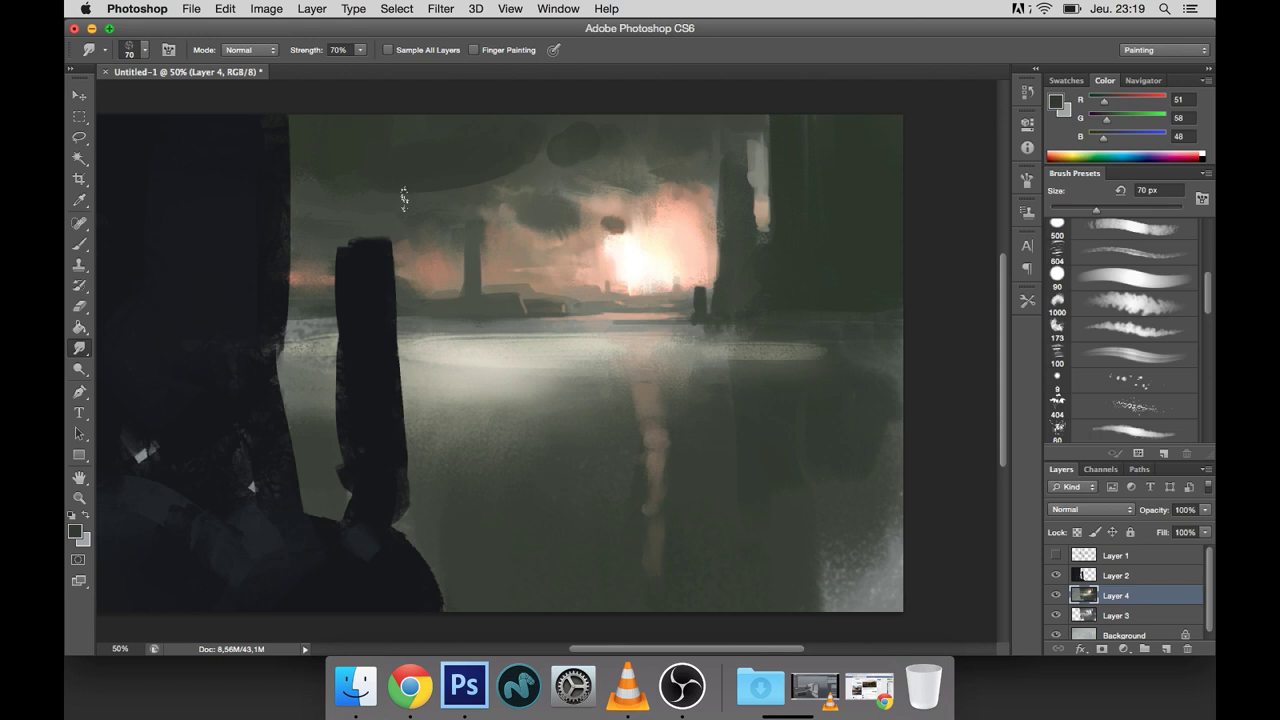
{"action": "key", "text": "b"}
{"action": "left_click", "coordinate": [757, 146], "text": "alt"}
{"action": "key", "text": "bracketleft"}
{"action": "key", "text": "bracketleft"}
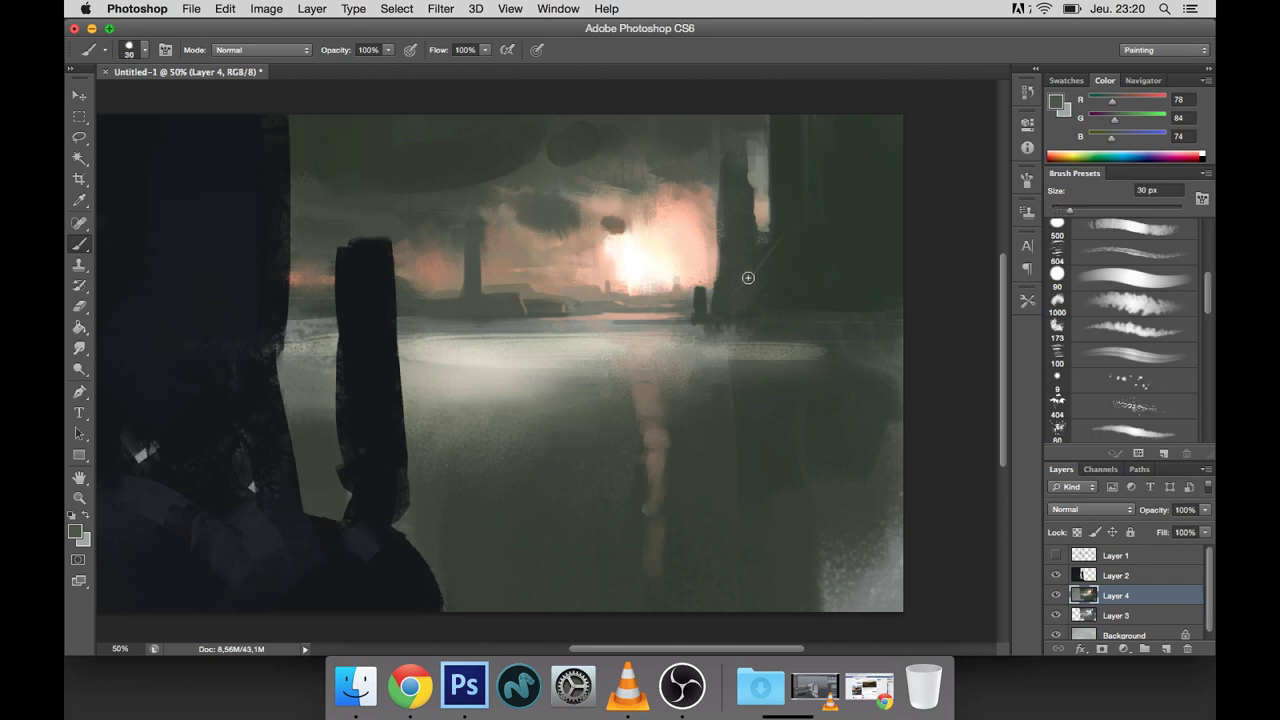
Step: Sample several dark green-greys and choose a scattered texture brush tip at 30 px
{"action": "left_click", "coordinate": [780, 197], "text": "alt"}
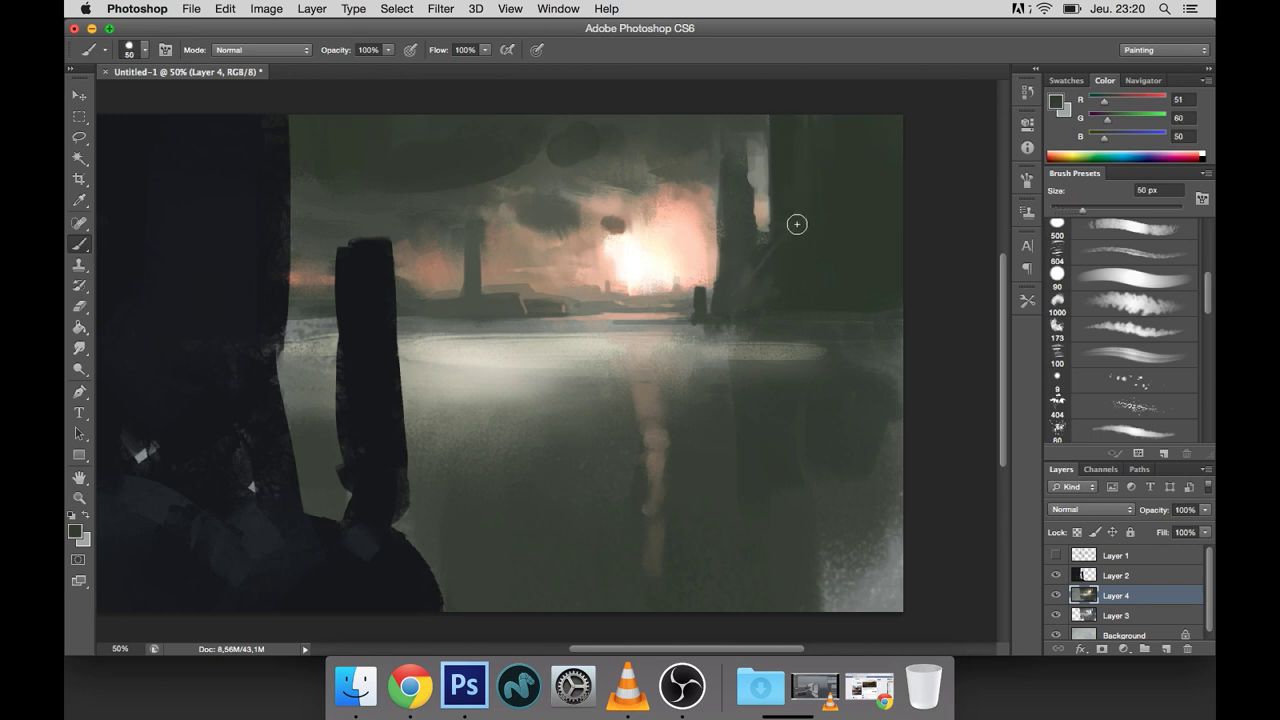
{"action": "left_click", "coordinate": [763, 230], "text": "alt"}
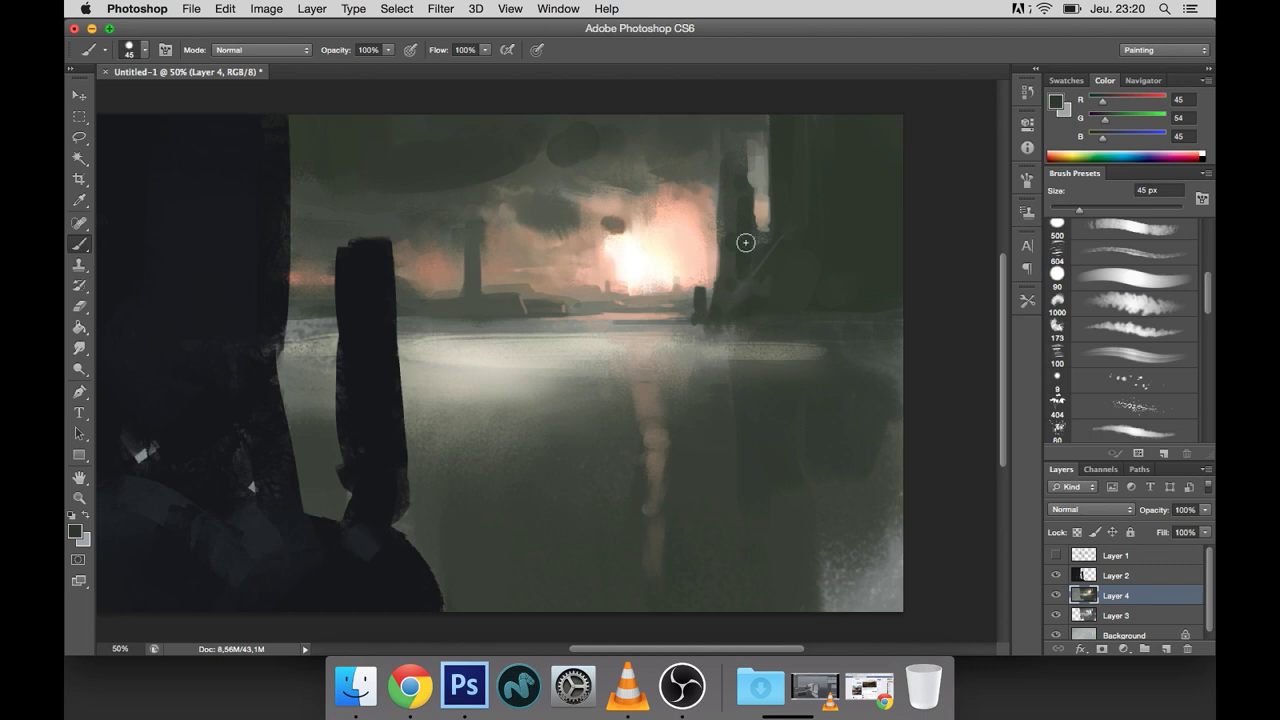
{"action": "left_click", "coordinate": [800, 258], "text": "alt"}
{"action": "scroll", "coordinate": [1184, 309], "scroll_direction": "down", "scroll_amount": 3}
{"action": "scroll", "coordinate": [1184, 320], "scroll_direction": "down", "scroll_amount": 2}
{"action": "scroll", "coordinate": [1184, 340], "scroll_direction": "down", "scroll_amount": 2}
{"action": "scroll", "coordinate": [1185, 360], "scroll_direction": "down", "scroll_amount": 2}
{"action": "left_click", "coordinate": [1185, 394]}
{"action": "left_click", "coordinate": [566, 277], "text": "alt"}
{"action": "key", "text": "bracketleft"}
{"action": "key", "text": "ctrl+z"}
Step: Sample dark browns, olive greys and light pink from the canvas while resizing the brush
{"action": "left_click", "coordinate": [707, 310], "text": "alt"}
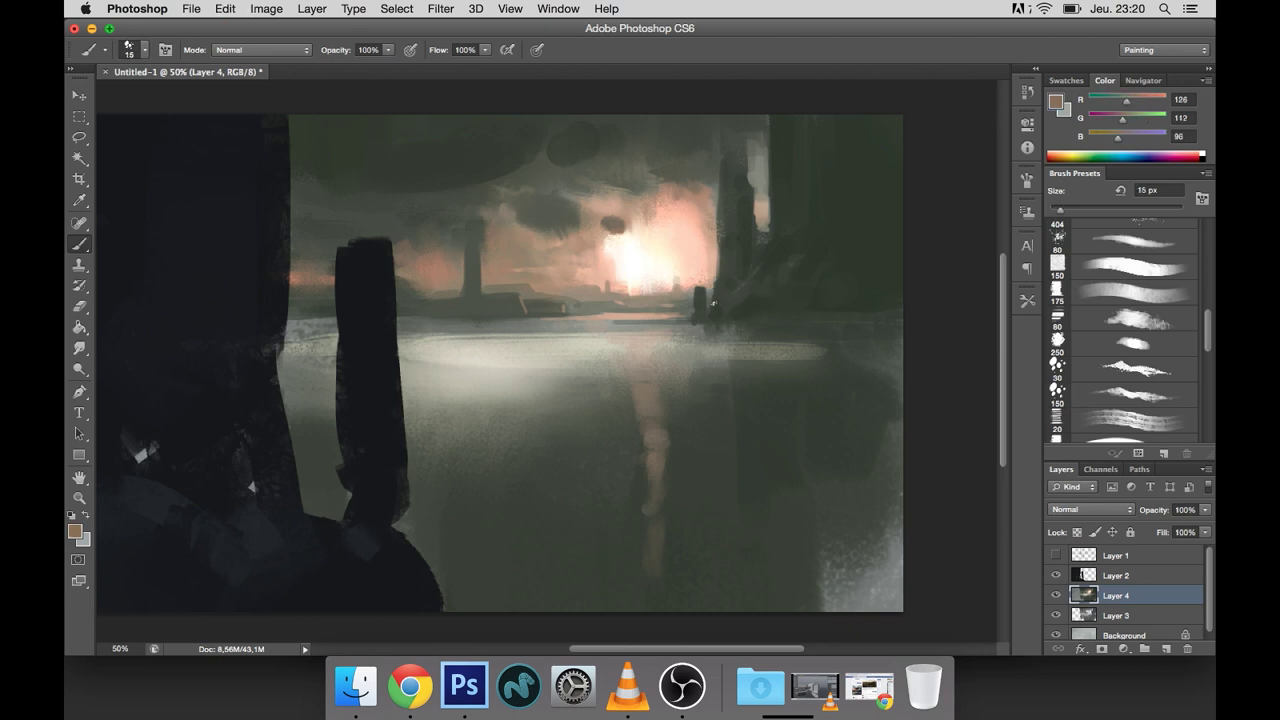
{"action": "left_click", "coordinate": [777, 294], "text": "alt"}
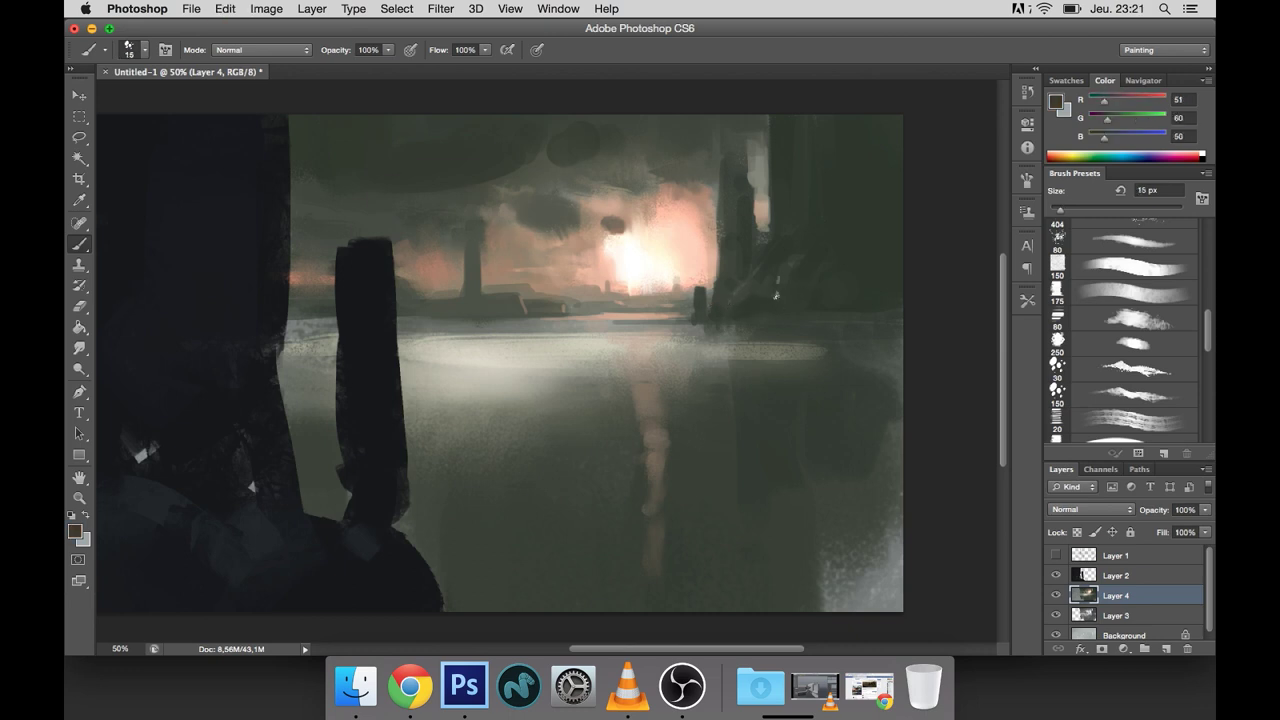
{"action": "left_click", "coordinate": [753, 267], "text": "alt"}
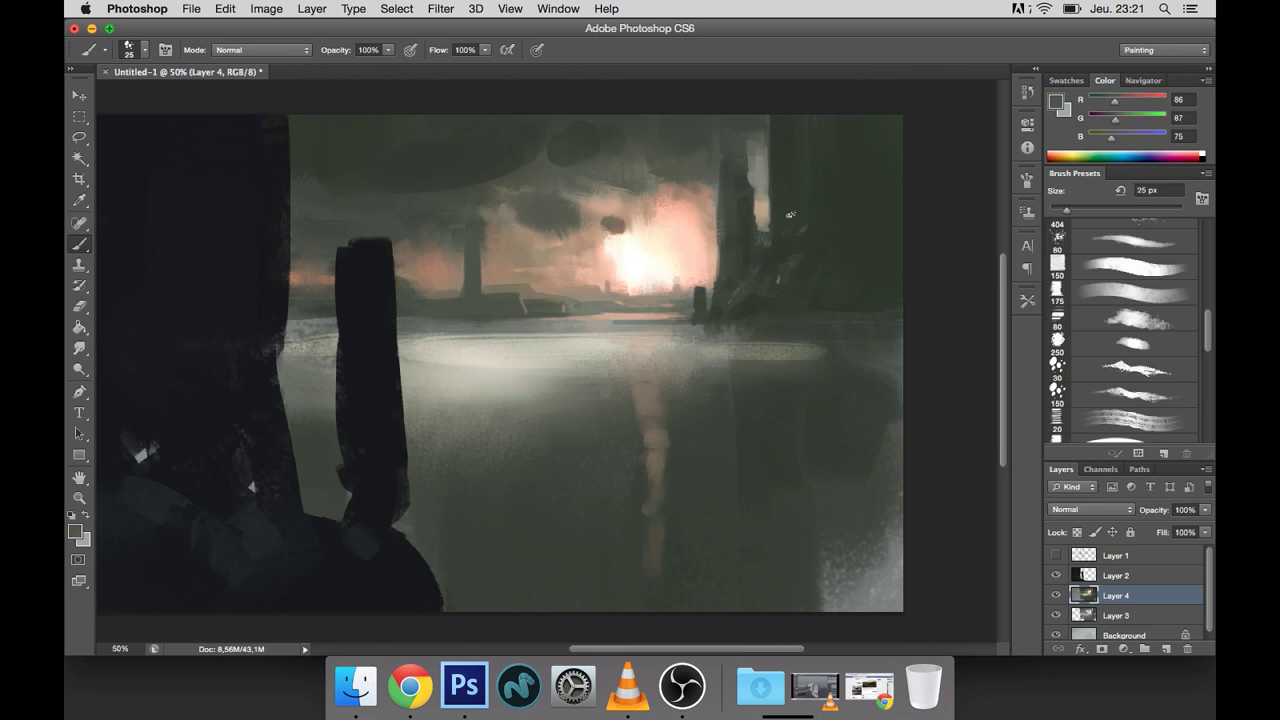
{"action": "left_click", "coordinate": [754, 300], "text": "alt"}
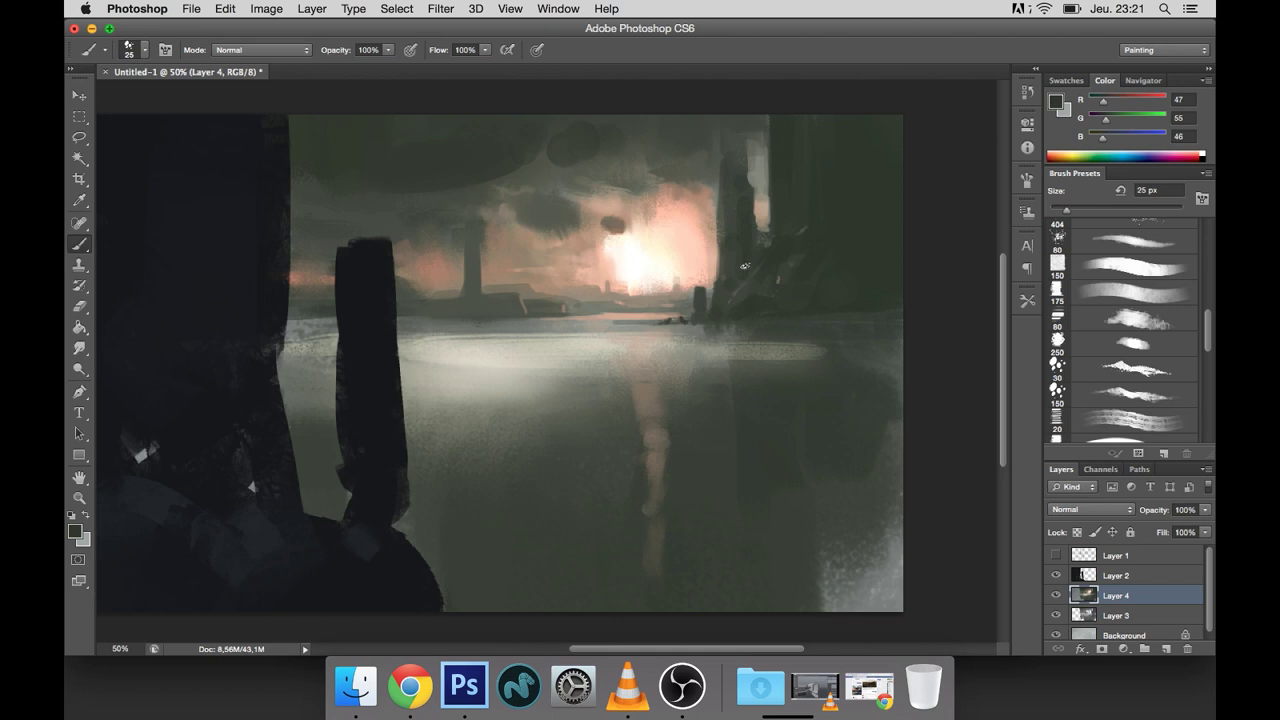
{"action": "left_click", "coordinate": [671, 324], "text": "alt"}
{"action": "left_click", "coordinate": [626, 322], "text": "alt"}
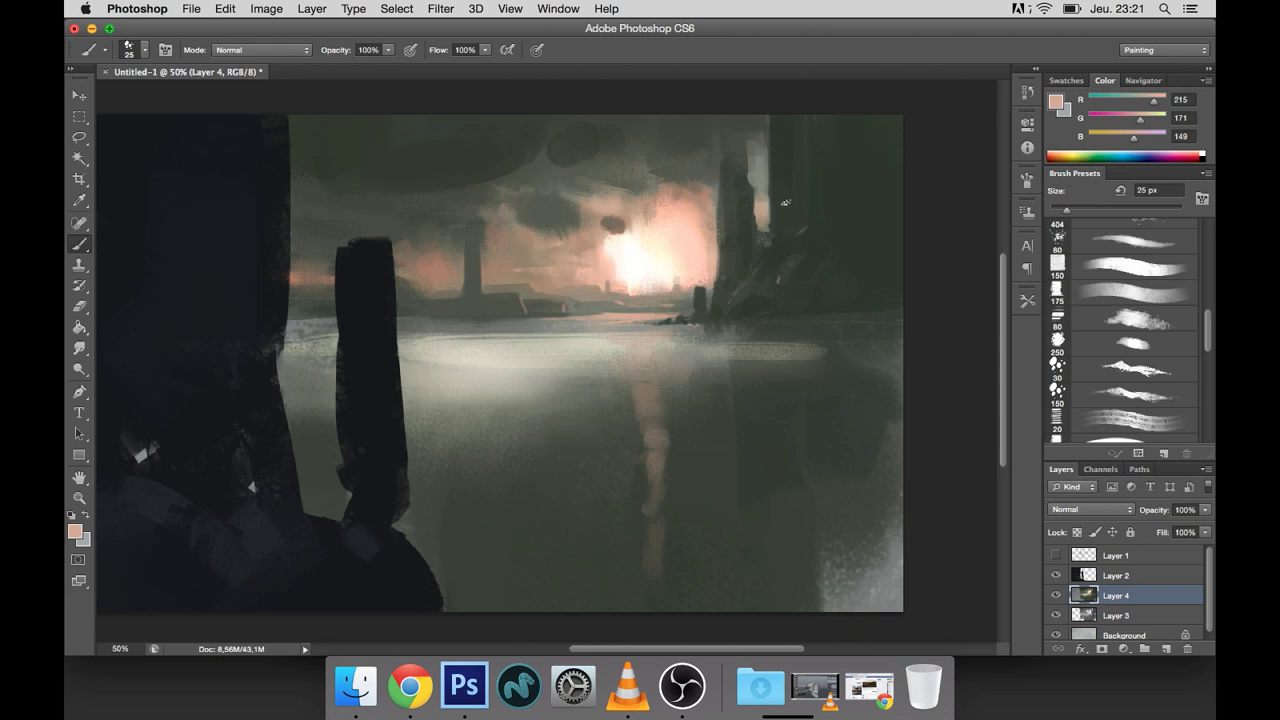
{"action": "left_click_drag", "start_coordinate": [786, 202], "coordinate": [810, 174]}
{"action": "left_click", "coordinate": [581, 112], "text": "alt"}
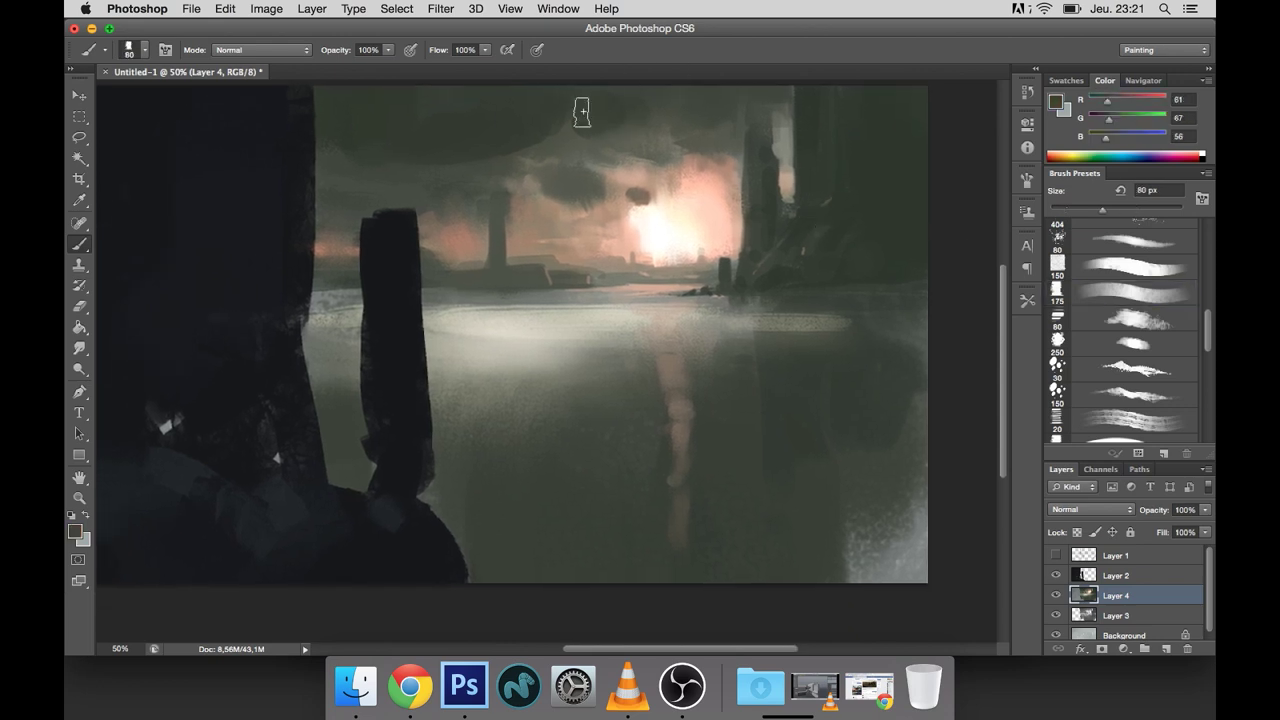
{"action": "scroll", "coordinate": [830, 308], "scroll_direction": "down", "scroll_amount": 2}
{"action": "key", "text": "period"}
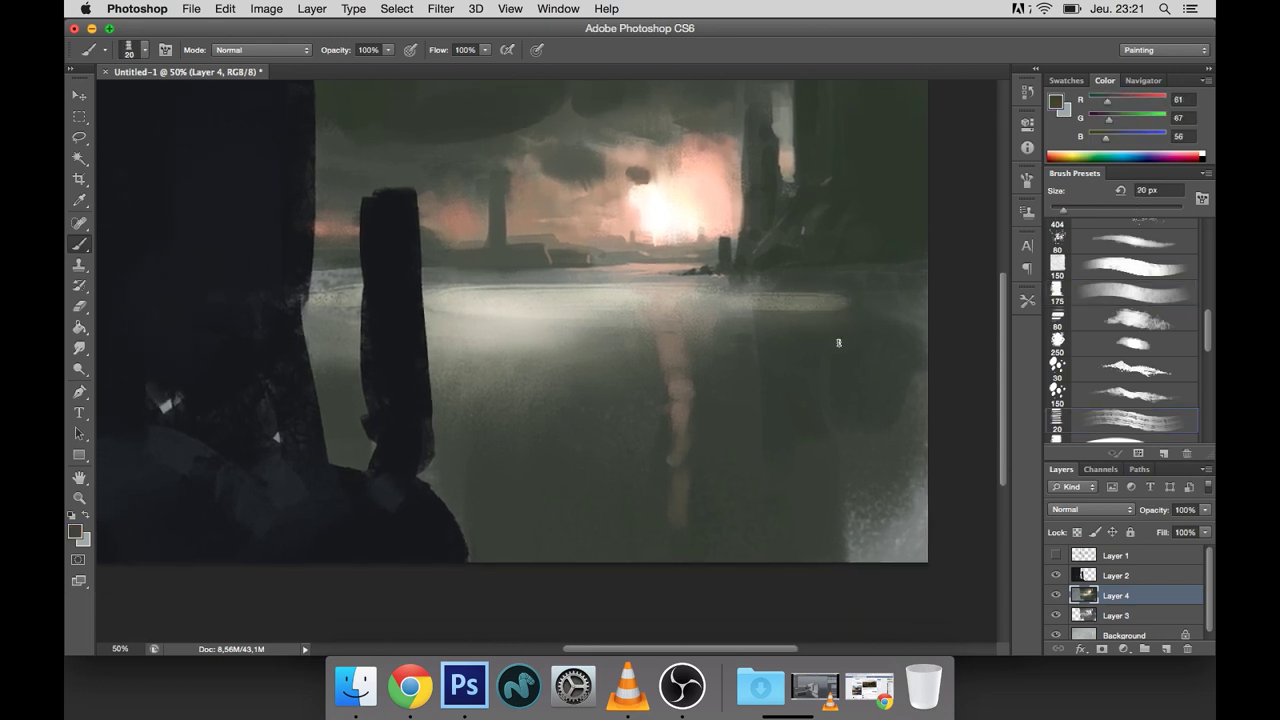
Step: Paint a light grey horizontal stroke across the water with an 80 px brush
{"action": "left_click", "coordinate": [612, 301], "text": "alt"}
{"action": "key", "text": "bracketright"}
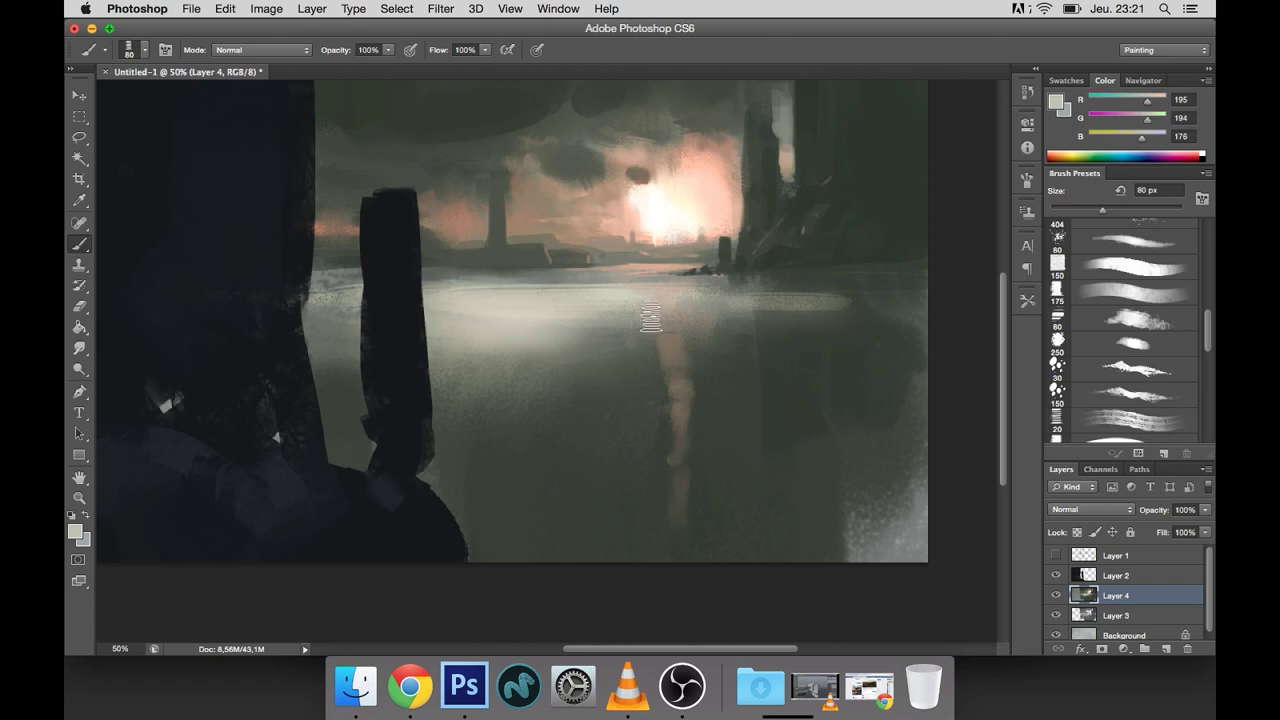
{"action": "left_click_drag", "start_coordinate": [845, 292], "coordinate": [424, 355]}
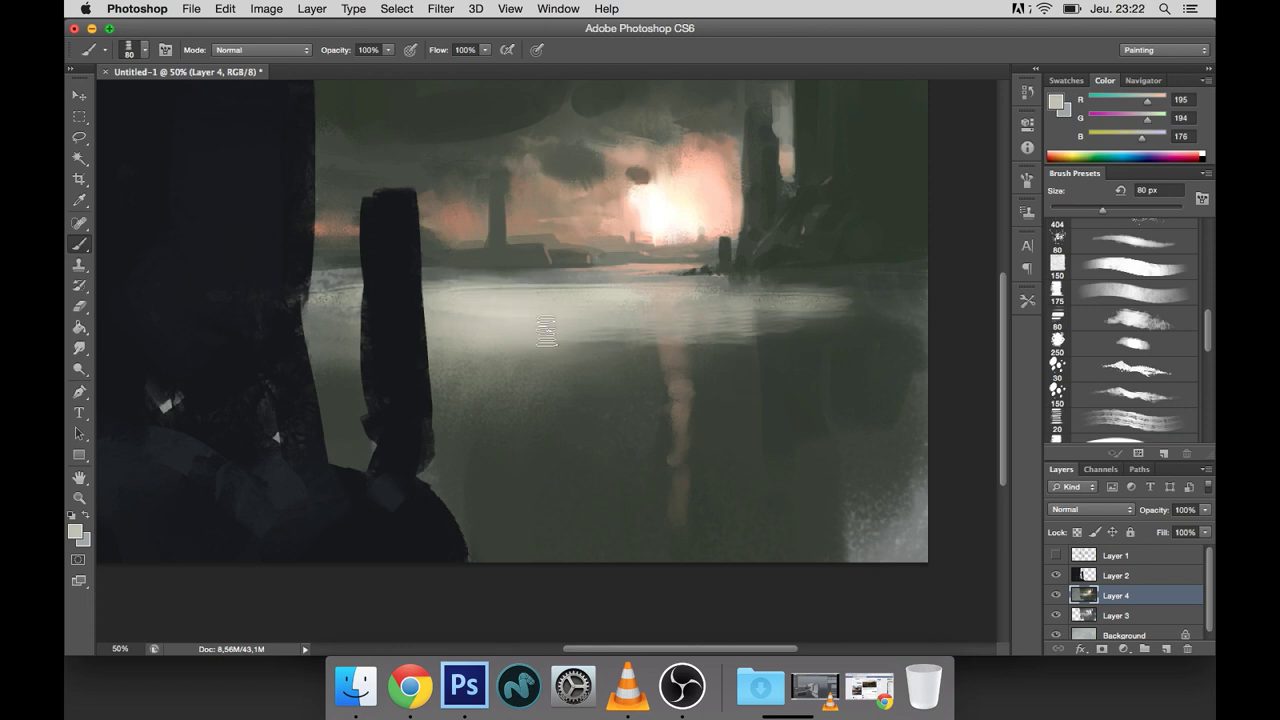
{"action": "key", "text": "bracketright"}
{"action": "key", "text": "bracketright"}
{"action": "key", "text": "bracketright"}
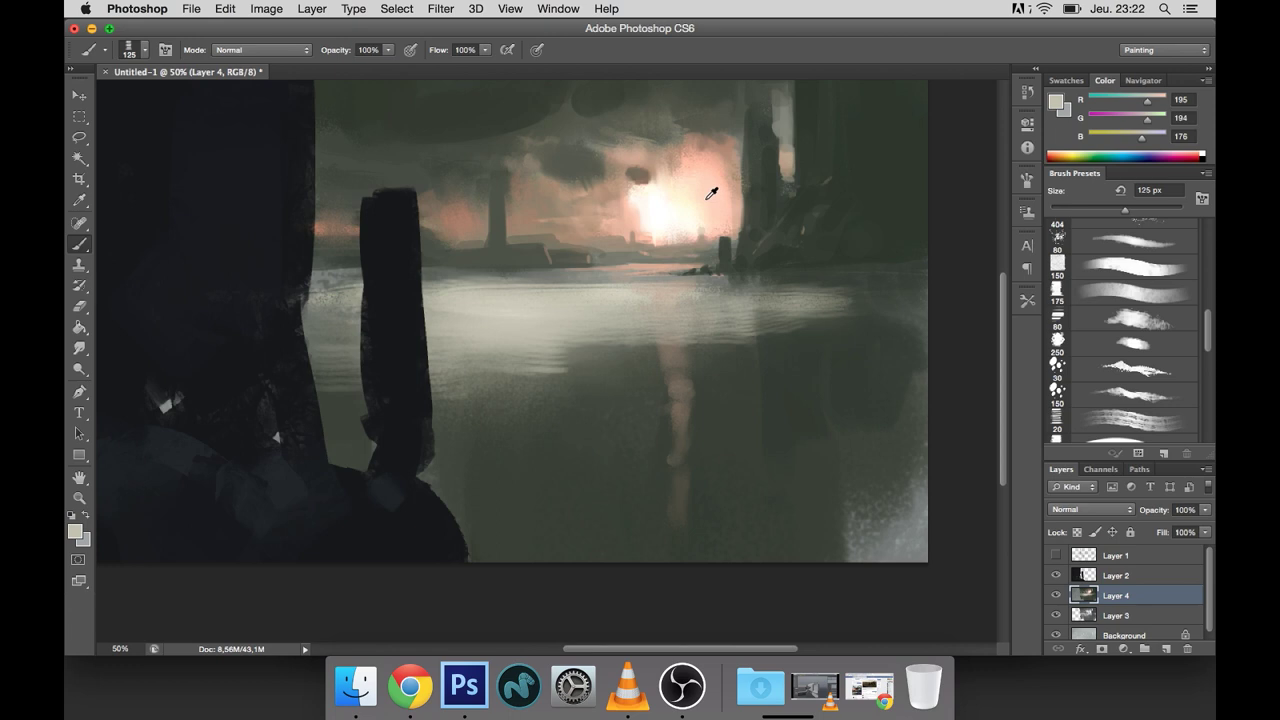
{"action": "left_click", "coordinate": [713, 155], "text": "alt"}
{"action": "key", "text": "super+z"}
{"action": "scroll", "coordinate": [1069, 286], "scroll_direction": "down", "scroll_amount": 3}
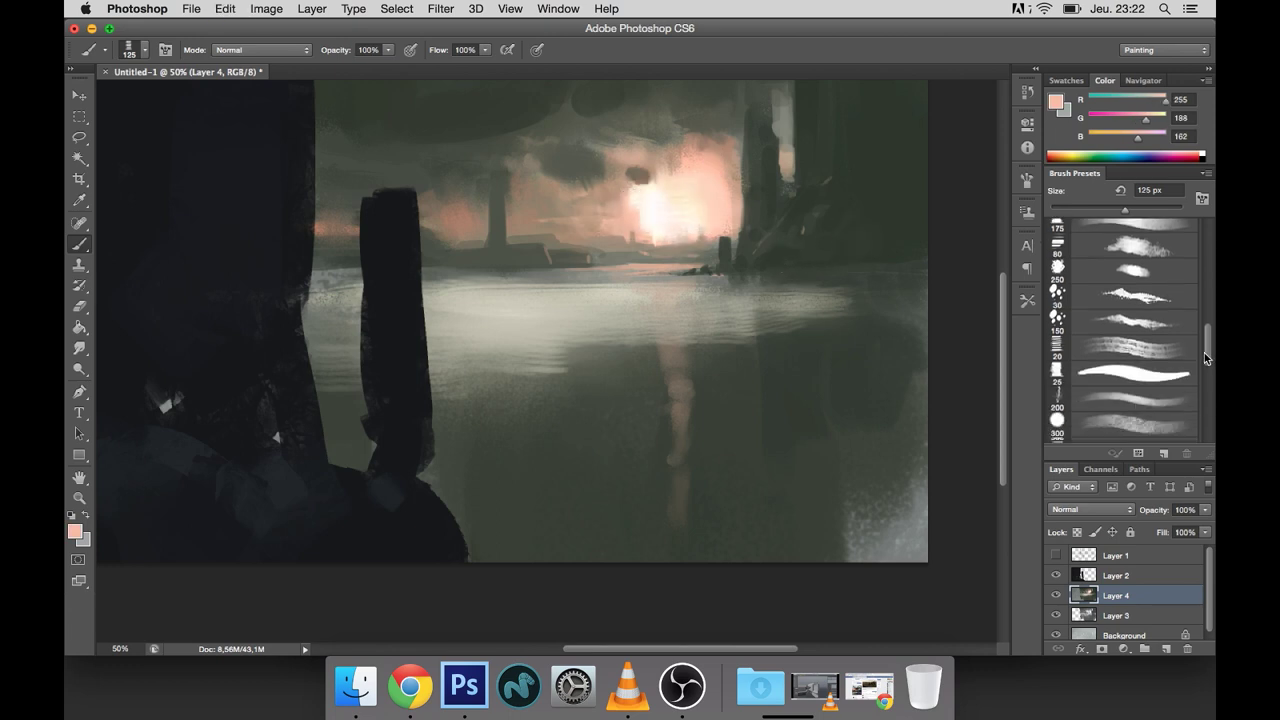
Step: Darken the painting's midtones in Image > Adjustments > Curves by pulling the curve down
{"action": "left_click", "coordinate": [266, 9]}
{"action": "mouse_move", "coordinate": [328, 70]}
{"action": "left_click", "coordinate": [444, 88]}
{"action": "left_click_drag", "start_coordinate": [967, 289], "coordinate": [968, 300]}
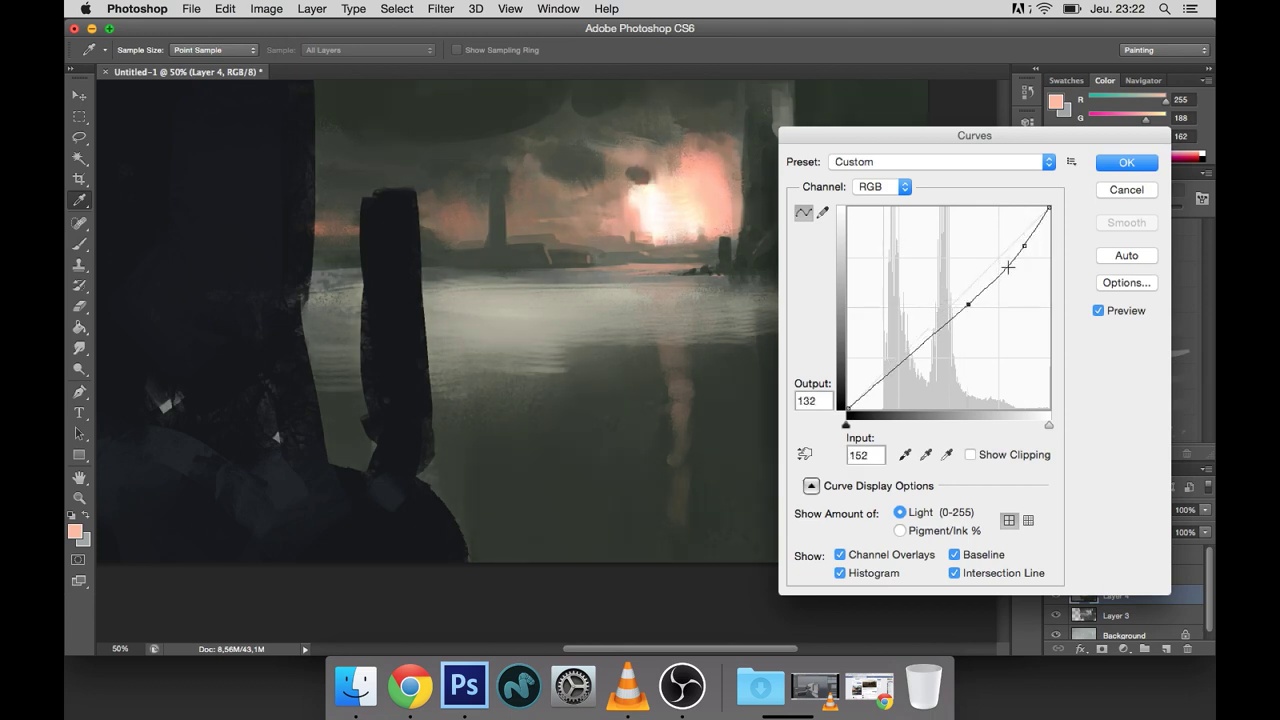
Step: Commit the Curves adjustment and flip the canvas horizontally
{"action": "left_click", "coordinate": [1126, 162]}
{"action": "scroll", "coordinate": [800, 340], "scroll_direction": "up", "scroll_amount": 2}
{"action": "left_click", "coordinate": [266, 9]}
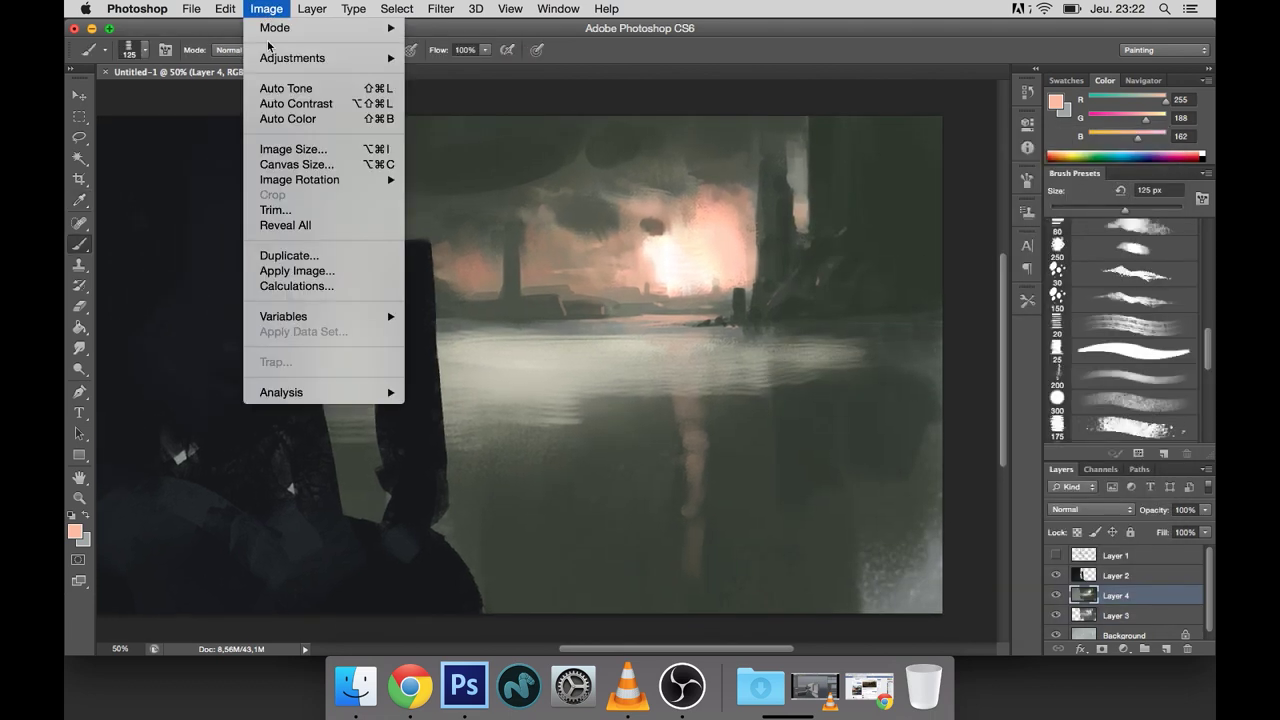
{"action": "left_click", "coordinate": [460, 255]}
Step: Paint darker grey-green strokes across the bright water band and its left edge
{"action": "scroll", "coordinate": [451, 294], "scroll_direction": "left", "scroll_amount": 5}
{"action": "key", "text": "bracketright"}
{"action": "key", "text": "bracketright"}
{"action": "scroll", "coordinate": [691, 406], "scroll_direction": "right", "scroll_amount": 1}
{"action": "left_click", "coordinate": [256, 347], "text": "alt"}
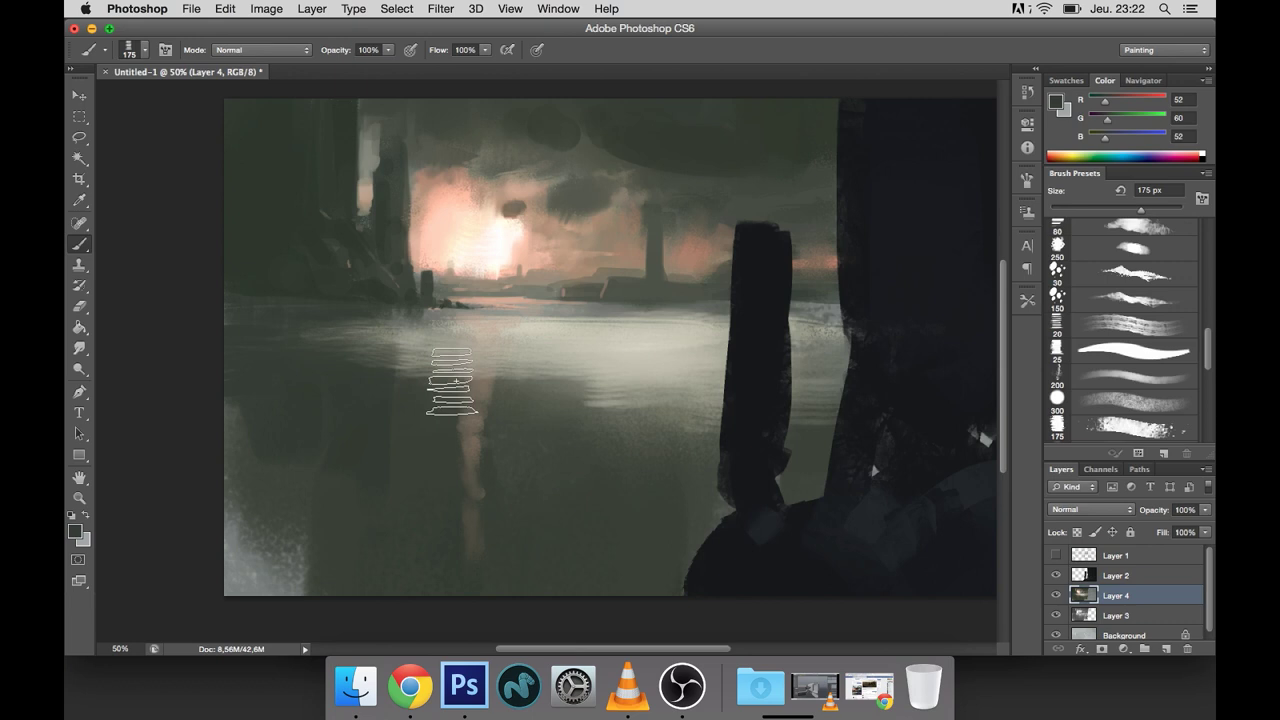
{"action": "key", "text": "bracketleft"}
{"action": "key", "text": "bracketleft"}
{"action": "key", "text": "bracketleft"}
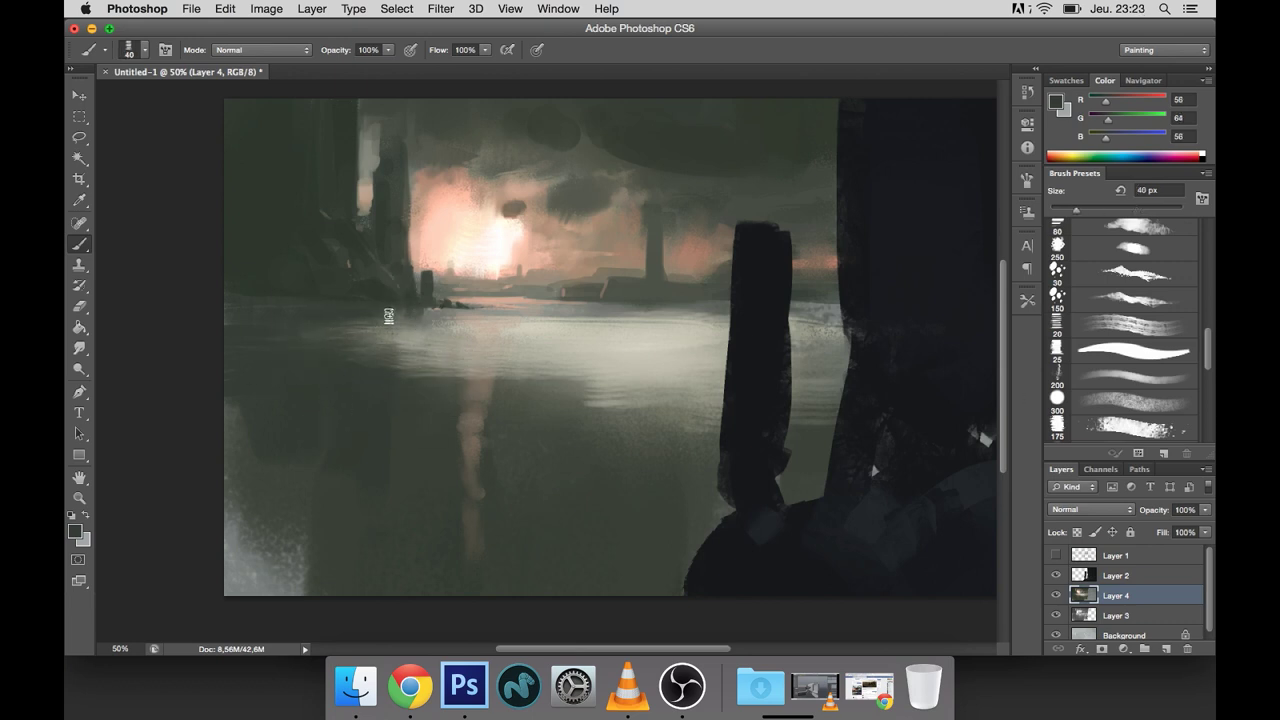
{"action": "left_click_drag", "start_coordinate": [390, 317], "coordinate": [830, 318]}
{"action": "left_click_drag", "start_coordinate": [268, 305], "coordinate": [330, 303]}
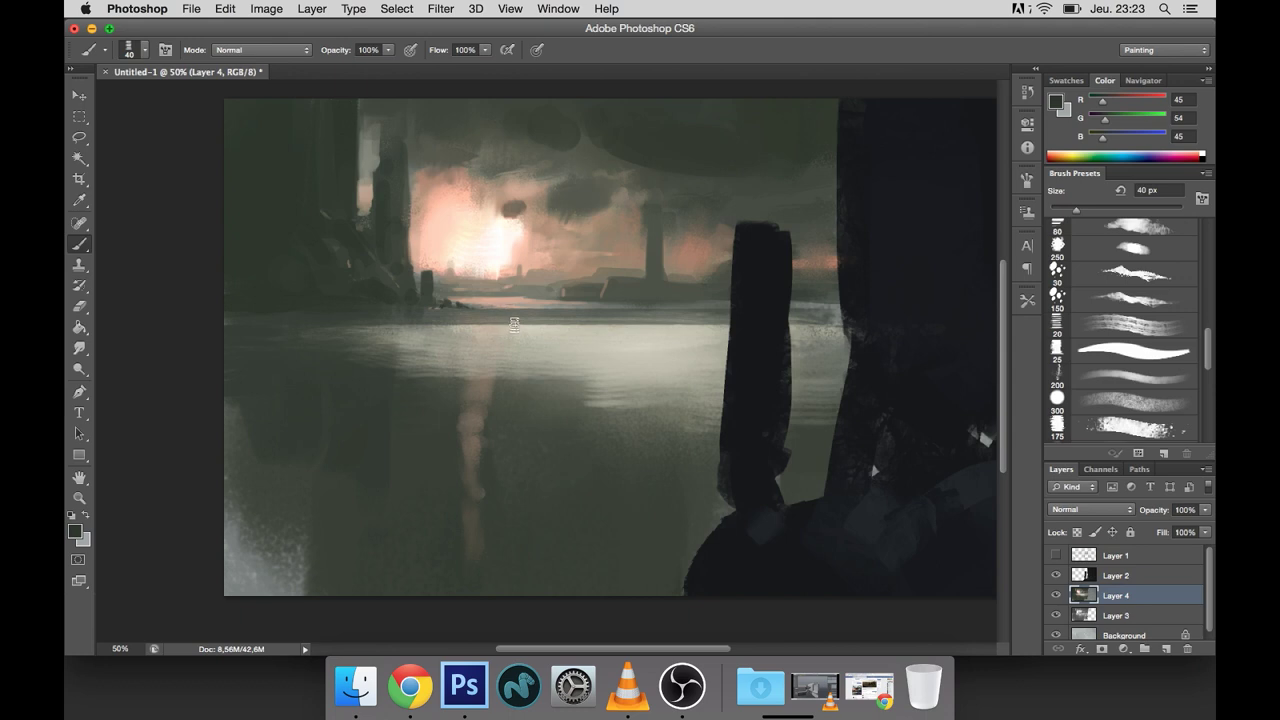
{"action": "left_click", "coordinate": [511, 324], "text": "alt"}
{"action": "key", "text": "bracketright"}
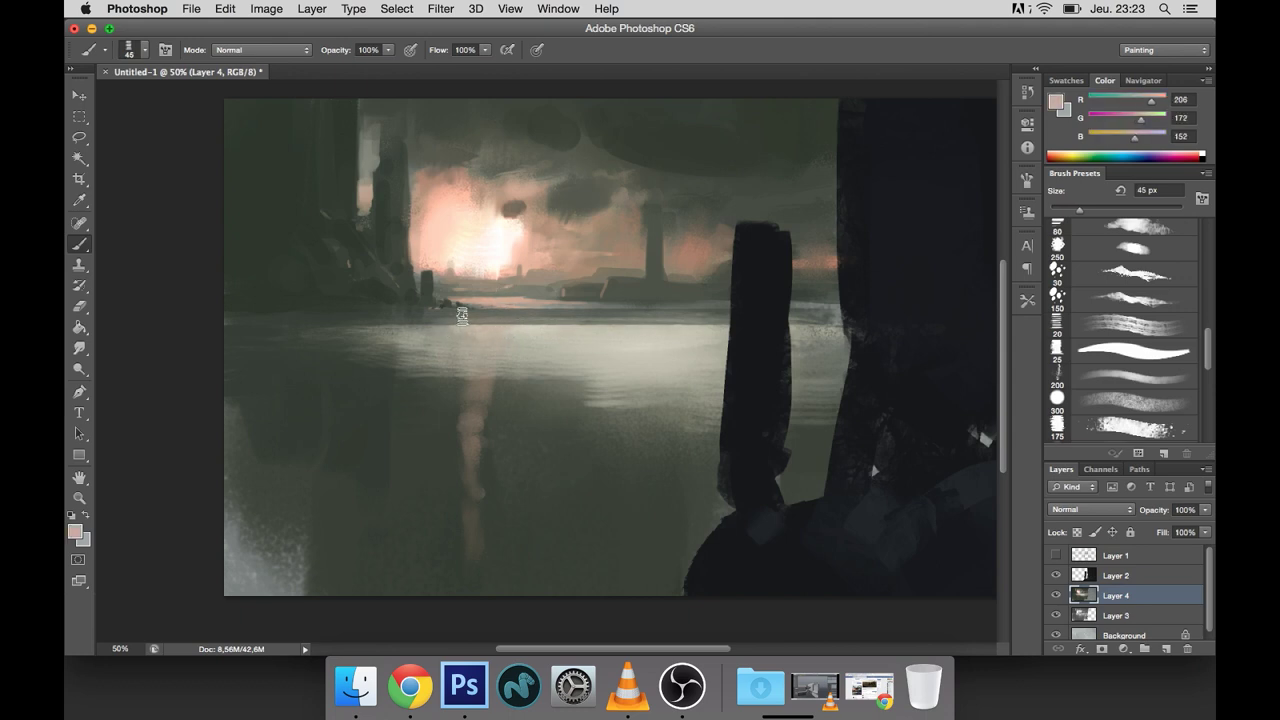
{"action": "left_click", "coordinate": [630, 298], "text": "alt"}
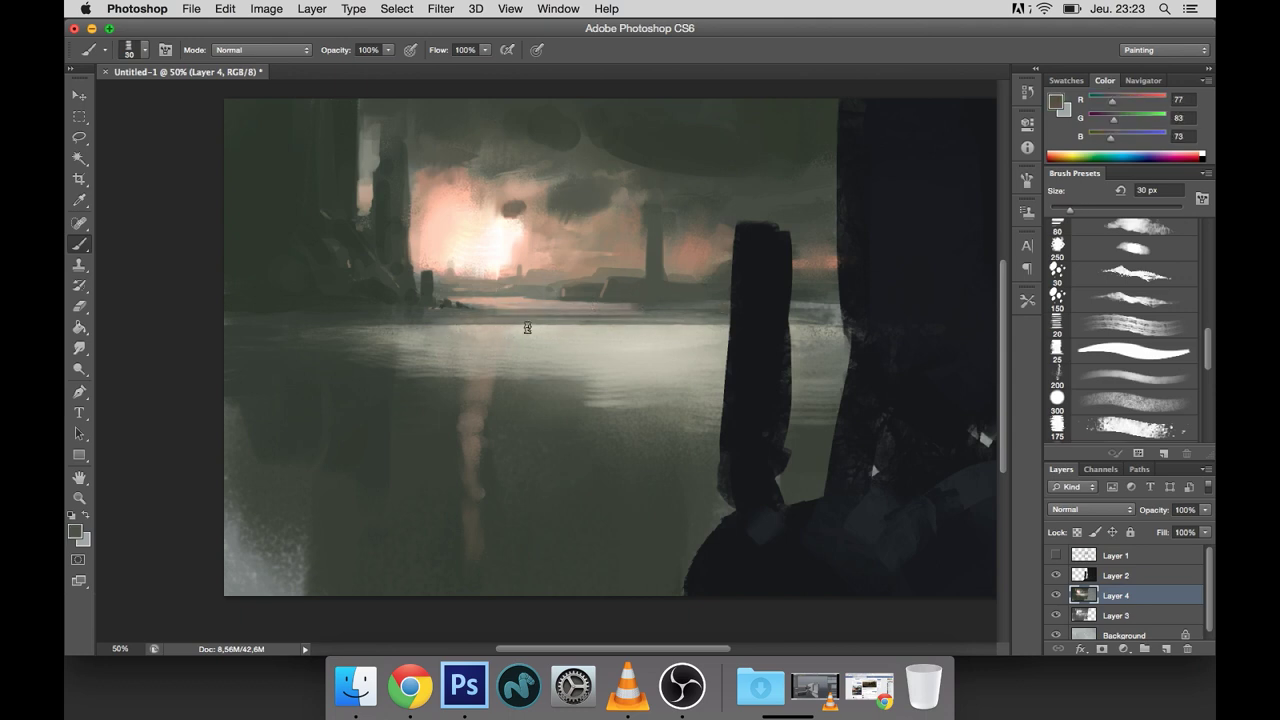
Step: Smudge the water band softer with a 200 px brush and add a new empty Layer 5
{"action": "key", "text": "r"}
{"action": "key", "text": "bracketright"}
{"action": "key", "text": "bracketright"}
{"action": "key", "text": "bracketright"}
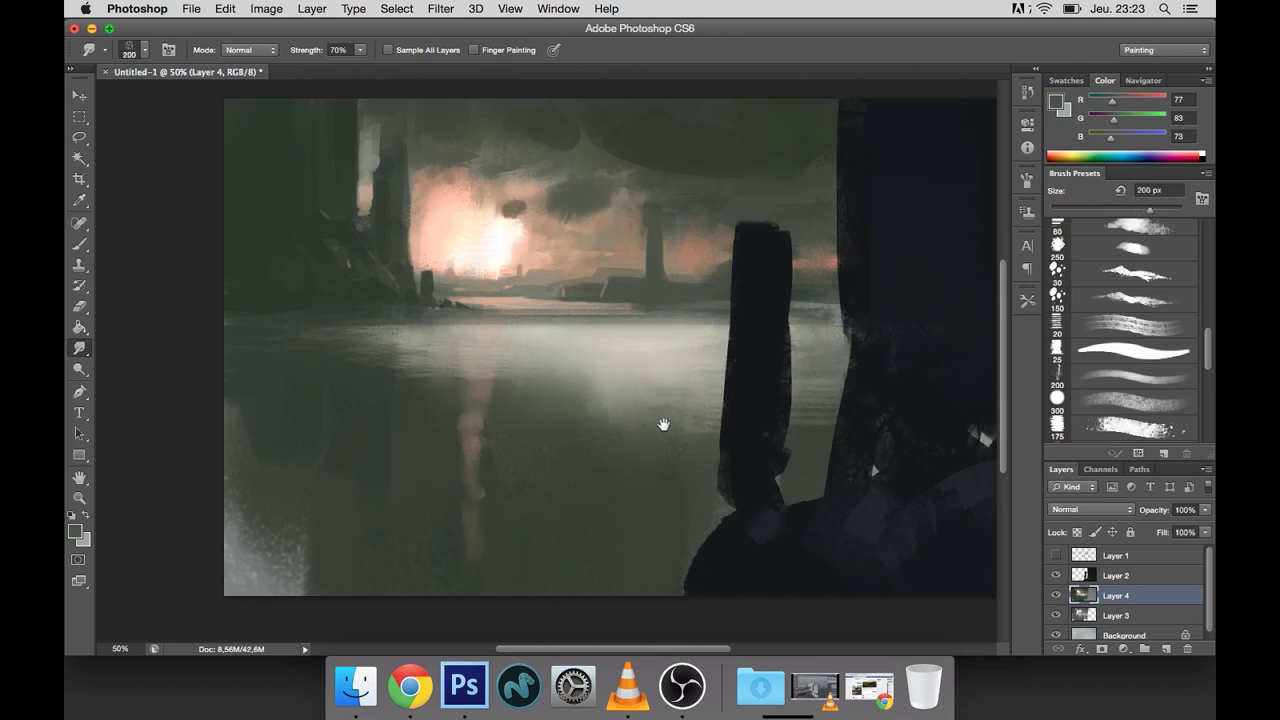
{"action": "scroll", "coordinate": [623, 420], "scroll_direction": "right", "scroll_amount": 3}
{"action": "scroll", "coordinate": [623, 420], "scroll_direction": "up", "scroll_amount": 1}
{"action": "left_click", "coordinate": [1161, 649]}
{"action": "scroll", "coordinate": [1130, 330], "scroll_direction": "down", "scroll_amount": 3}
{"action": "key", "text": "bracketright"}
{"action": "key", "text": "bracketright"}
{"action": "key", "text": "bracketright"}
Step: Paint a 700 px peach haze over the upper sky, erase its right side, and set Screen mode
{"action": "key", "text": "b"}
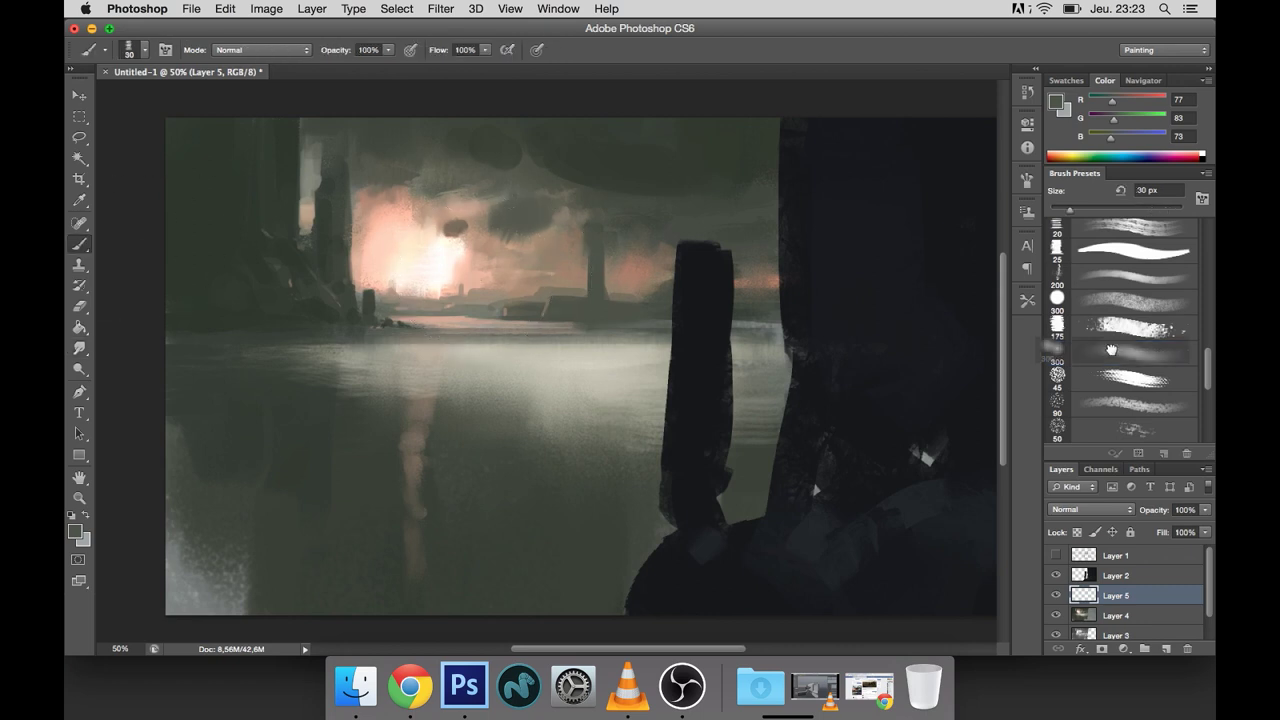
{"action": "left_click", "coordinate": [411, 246], "text": "alt"}
{"action": "key", "text": "bracketright"}
{"action": "key", "text": "bracketright"}
{"action": "mouse_move", "coordinate": [429, 357]}
{"action": "left_mouse_down"}
{"action": "mouse_move", "coordinate": [657, 277]}
{"action": "mouse_move", "coordinate": [601, 329]}
{"action": "left_mouse_up"}
{"action": "key", "text": "e"}
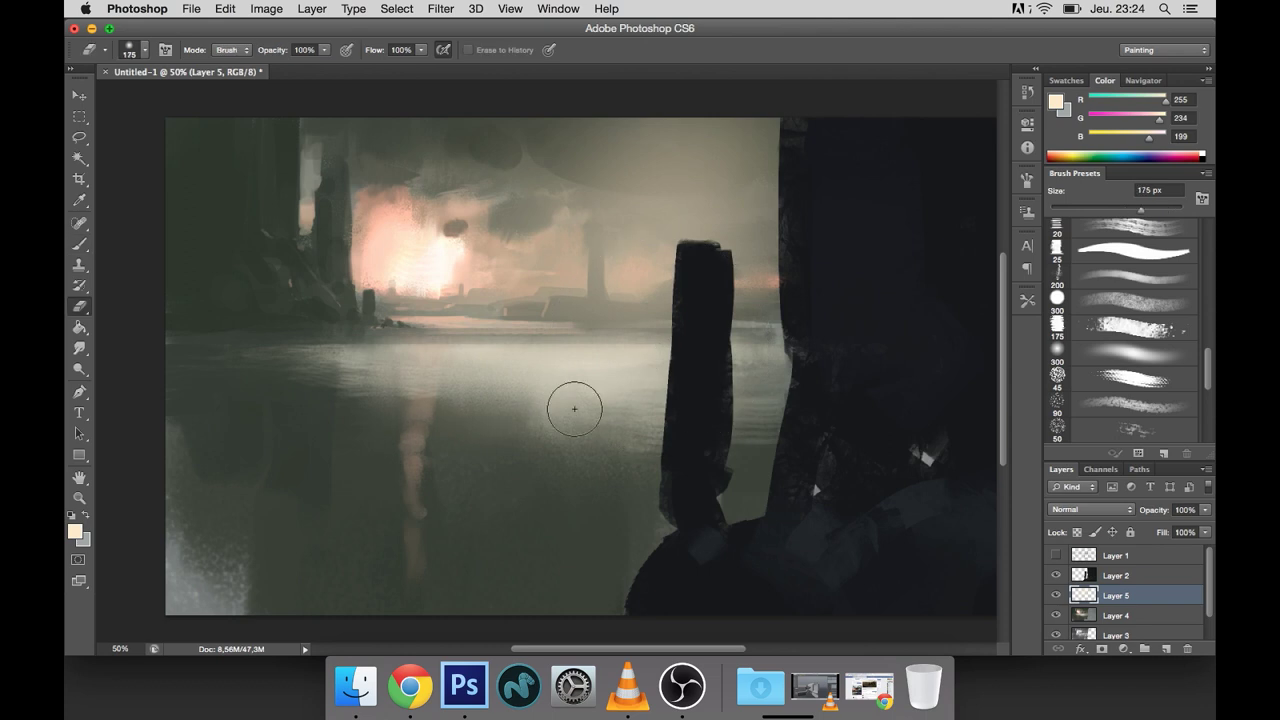
{"action": "left_click_drag", "start_coordinate": [871, 349], "coordinate": [877, 366]}
{"action": "left_click", "coordinate": [1087, 511]}
{"action": "left_click", "coordinate": [1085, 610]}
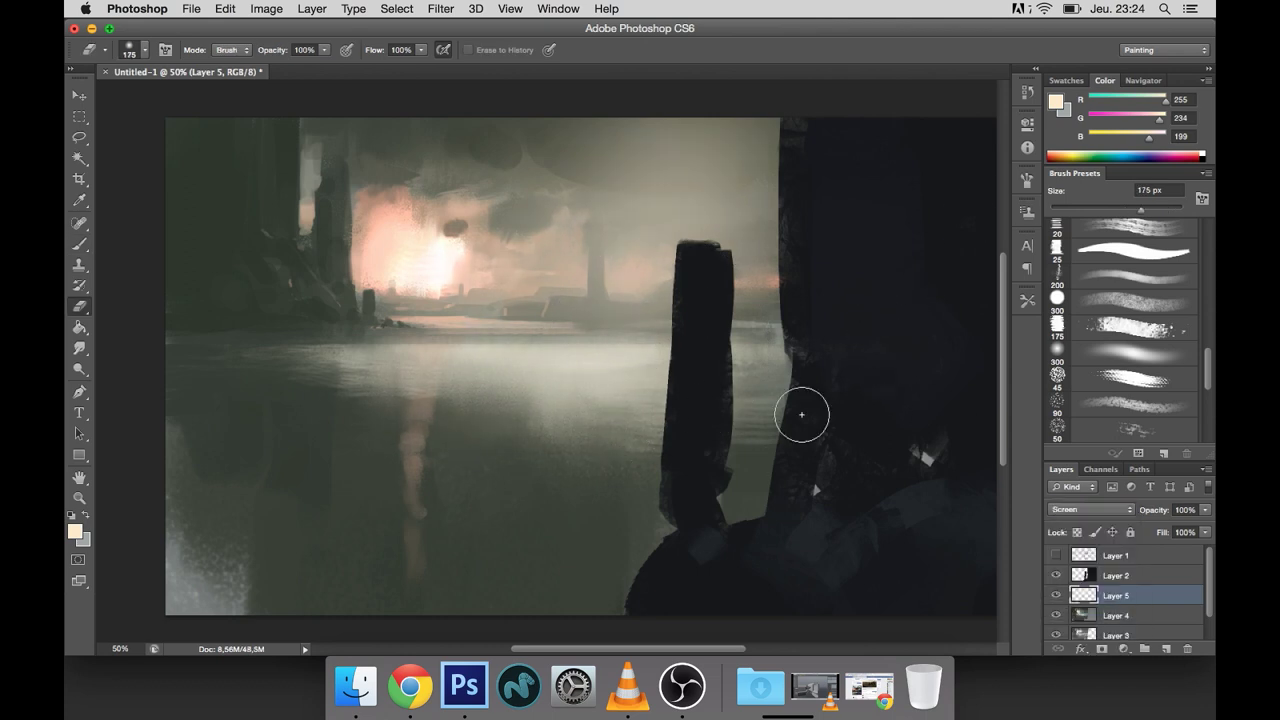
Step: Add warm brown near the top centre of the sky with a 500 px brush
{"action": "key", "text": "b"}
{"action": "key", "text": "bracketleft"}
{"action": "left_click", "coordinate": [429, 229], "text": "alt"}
{"action": "key", "text": "bracketleft"}
{"action": "left_click", "coordinate": [371, 198], "text": "alt"}
{"action": "left_click_drag", "start_coordinate": [614, 130], "coordinate": [689, 154]}
{"action": "key", "text": "bracketleft"}
{"action": "key", "text": "bracketleft"}
{"action": "key", "text": "bracketleft"}
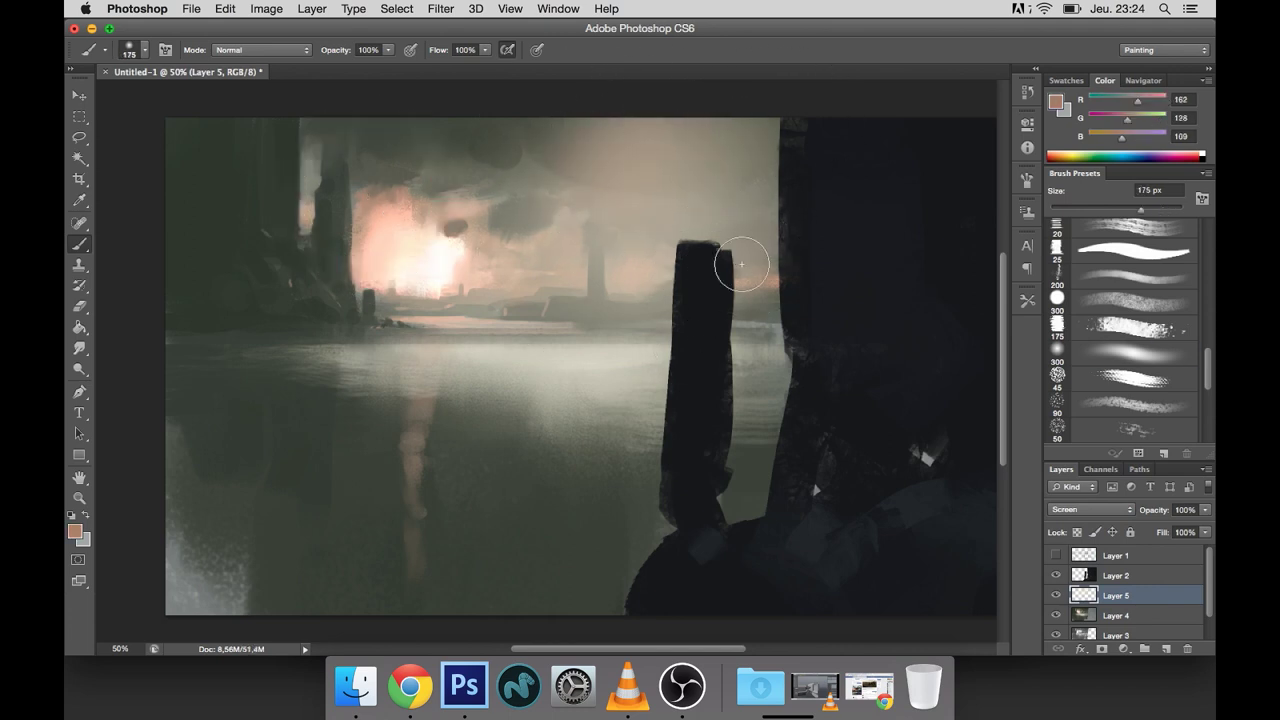
Step: Compare Layer 5 on and off, lower its opacity to 77%, and duplicate it
{"action": "key", "text": "v"}
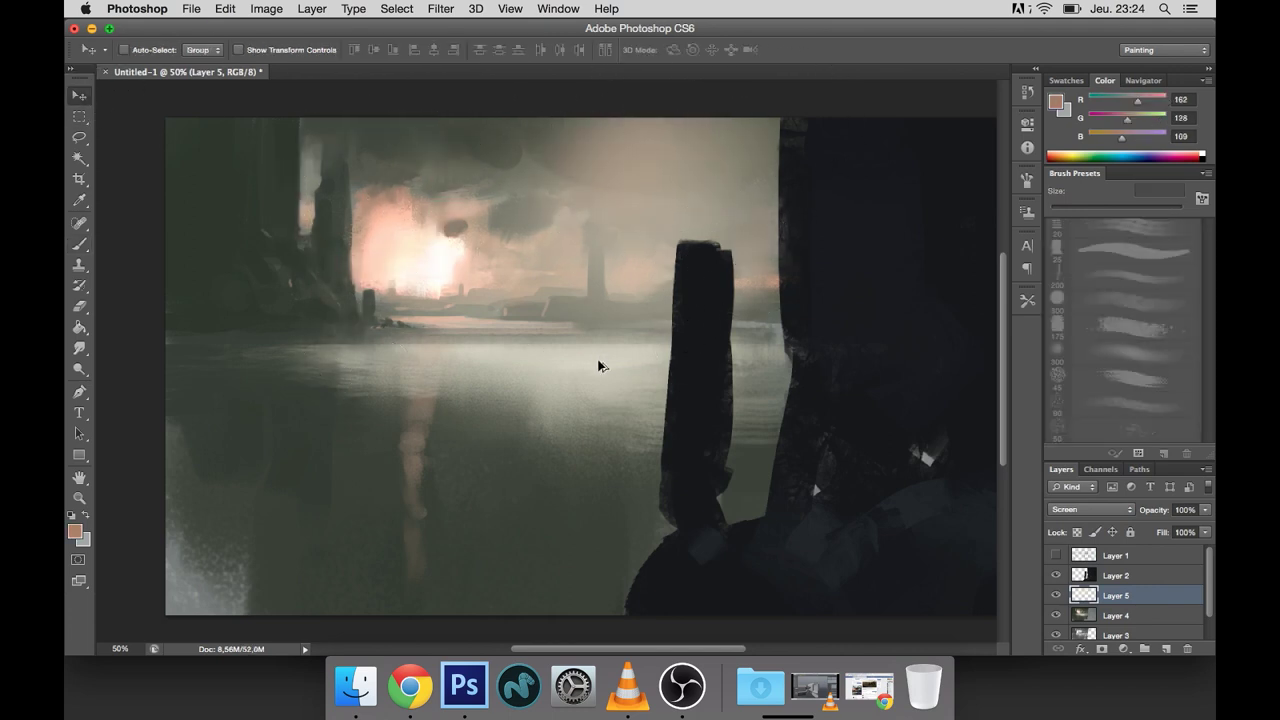
{"action": "scroll", "coordinate": [603, 343], "scroll_direction": "down", "scroll_amount": 3}
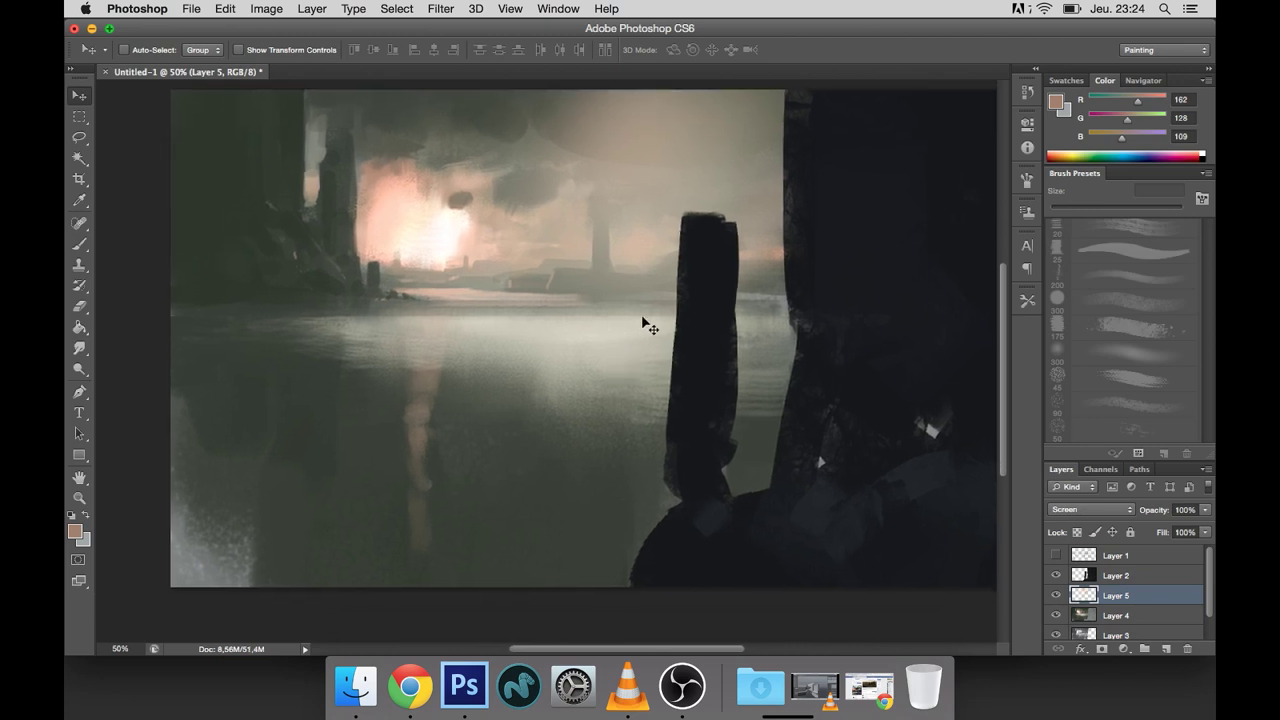
{"action": "left_click", "coordinate": [1056, 595]}
{"action": "left_click", "coordinate": [1056, 595]}
{"action": "left_click", "coordinate": [1205, 510]}
{"action": "left_click_drag", "start_coordinate": [1205, 524], "coordinate": [1187, 527]}
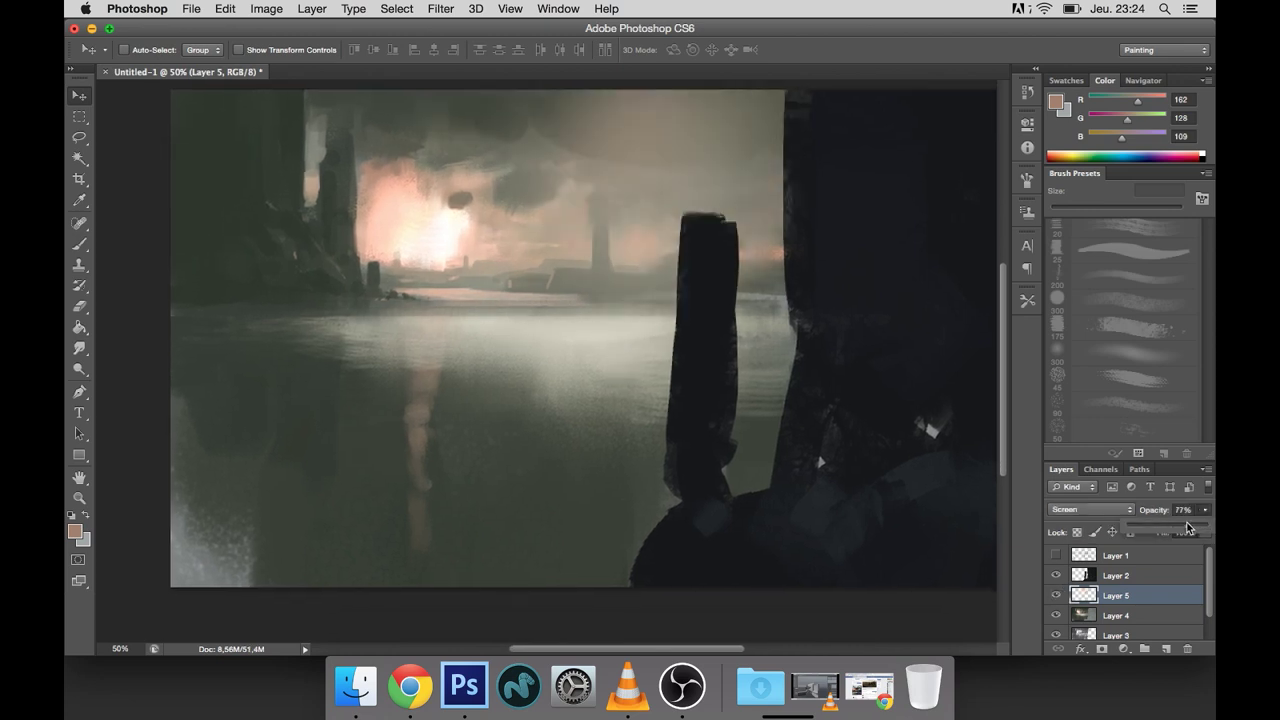
{"action": "key", "text": "ctrl+j"}
Step: Set the Layer 5 copy to Dissolve at 2% opacity and merge it with Layer 5
{"action": "left_click", "coordinate": [1090, 509]}
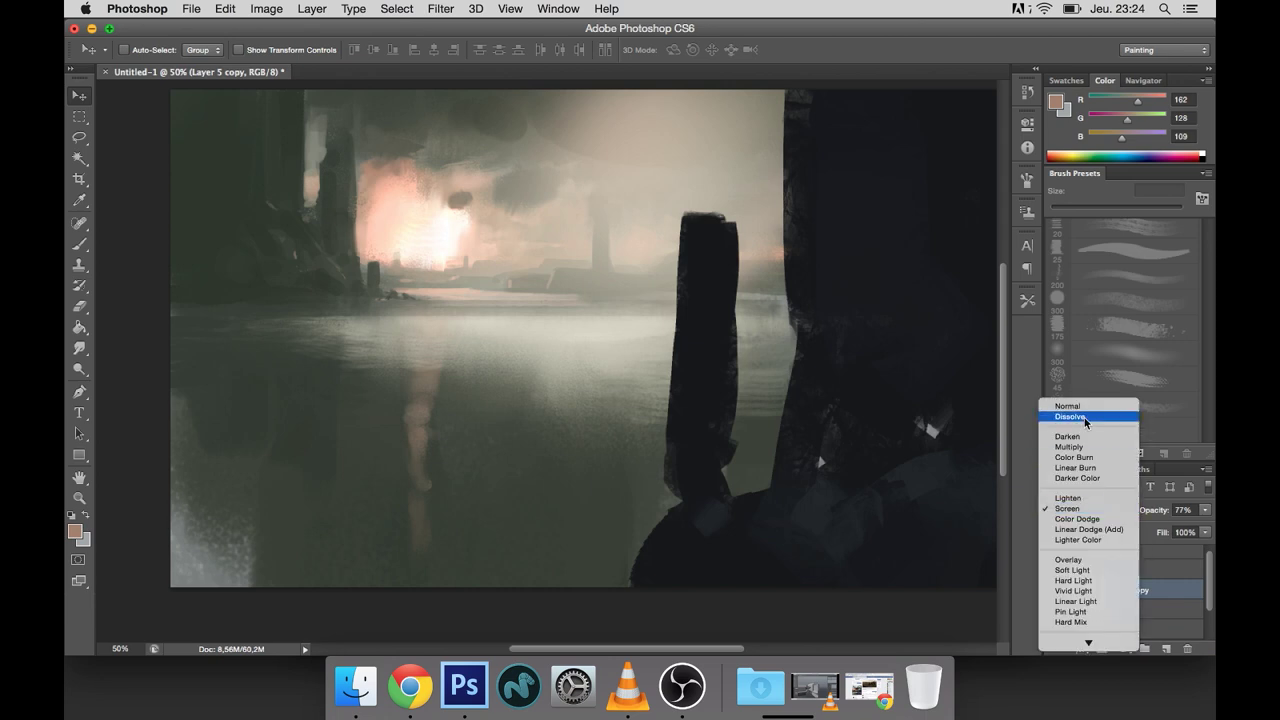
{"action": "left_click", "coordinate": [1085, 418]}
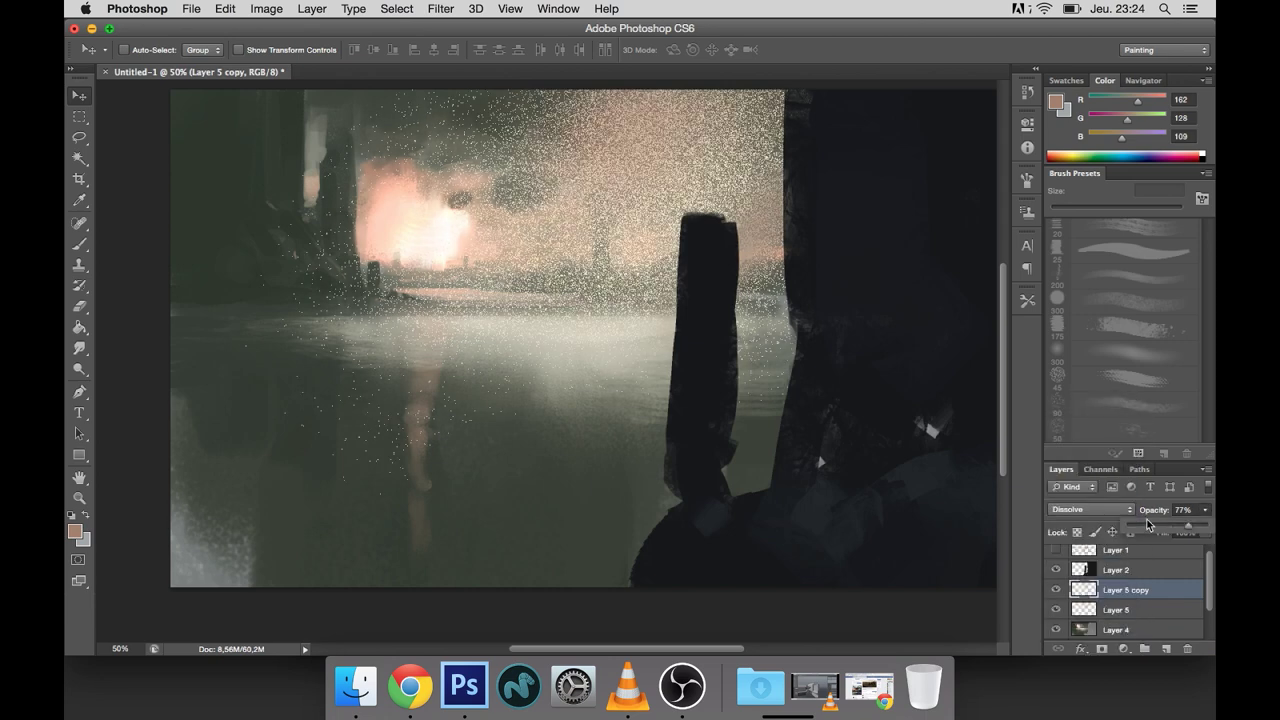
{"action": "left_click_drag", "start_coordinate": [1147, 519], "coordinate": [1129, 524]}
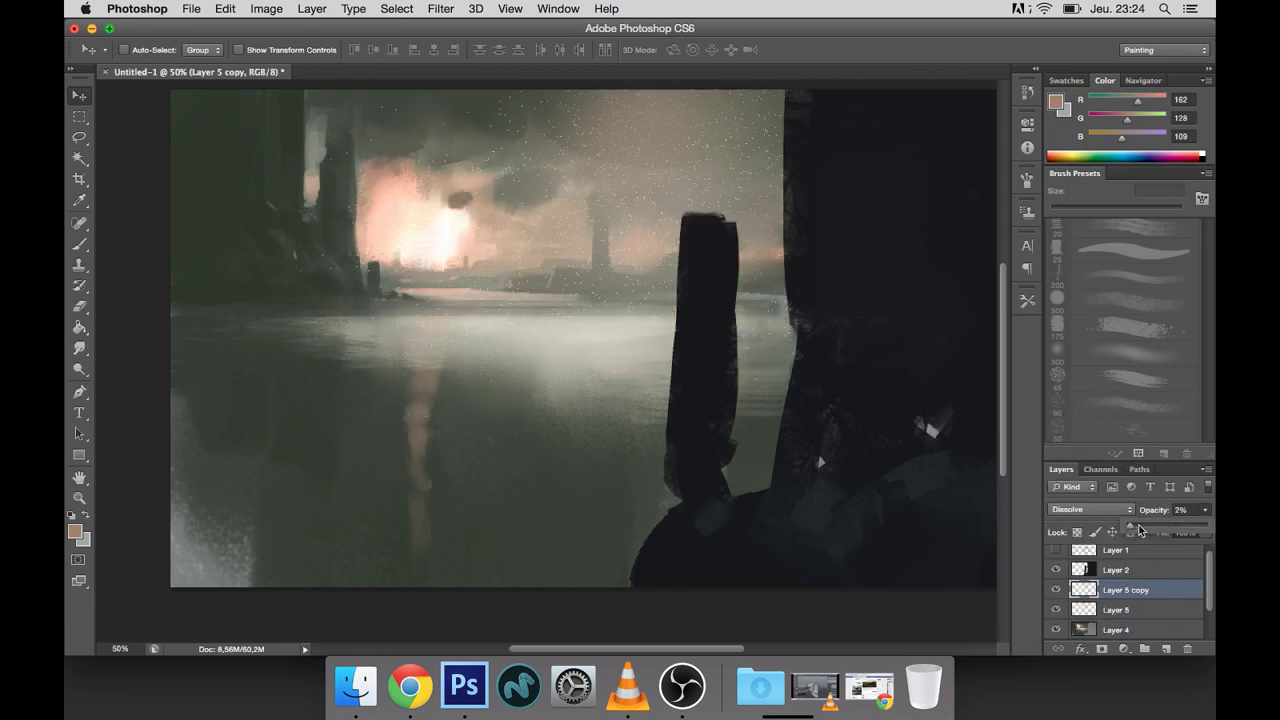
{"action": "left_click", "coordinate": [1130, 609]}
{"action": "right_click", "coordinate": [1130, 609]}
{"action": "left_click", "coordinate": [1140, 597]}
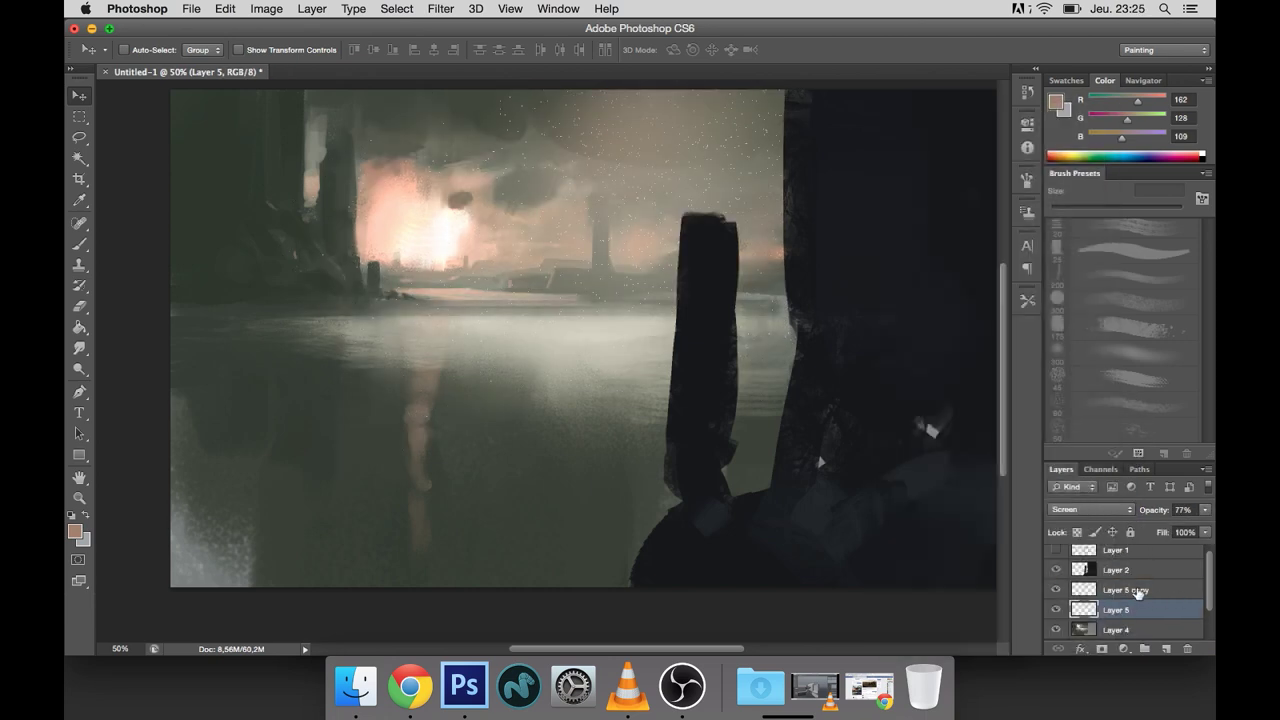
{"action": "left_click", "coordinate": [1140, 592], "text": "shift"}
{"action": "right_click", "coordinate": [1118, 584]}
{"action": "left_click", "coordinate": [967, 436]}
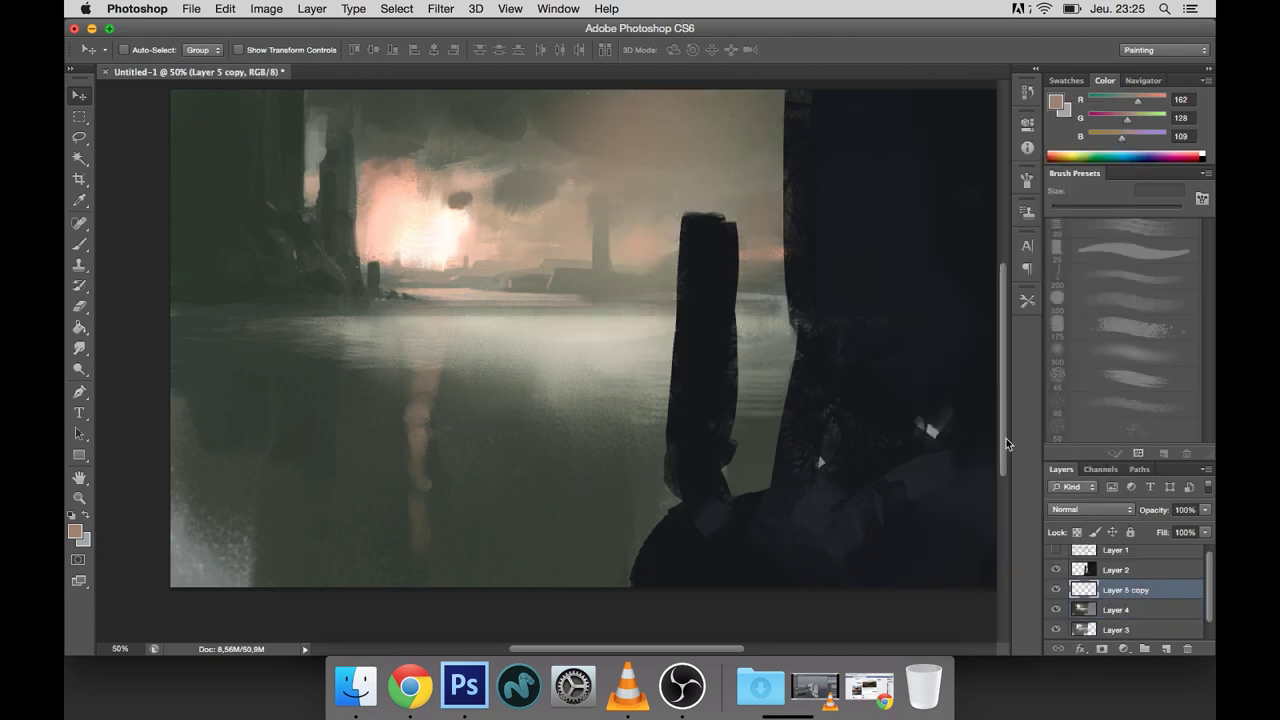
Step: Apply Filter > Blur > Blur to the merged haze and set its blend mode to Screen
{"action": "left_click", "coordinate": [441, 8]}
{"action": "left_click", "coordinate": [725, 270]}
{"action": "left_click", "coordinate": [1110, 509]}
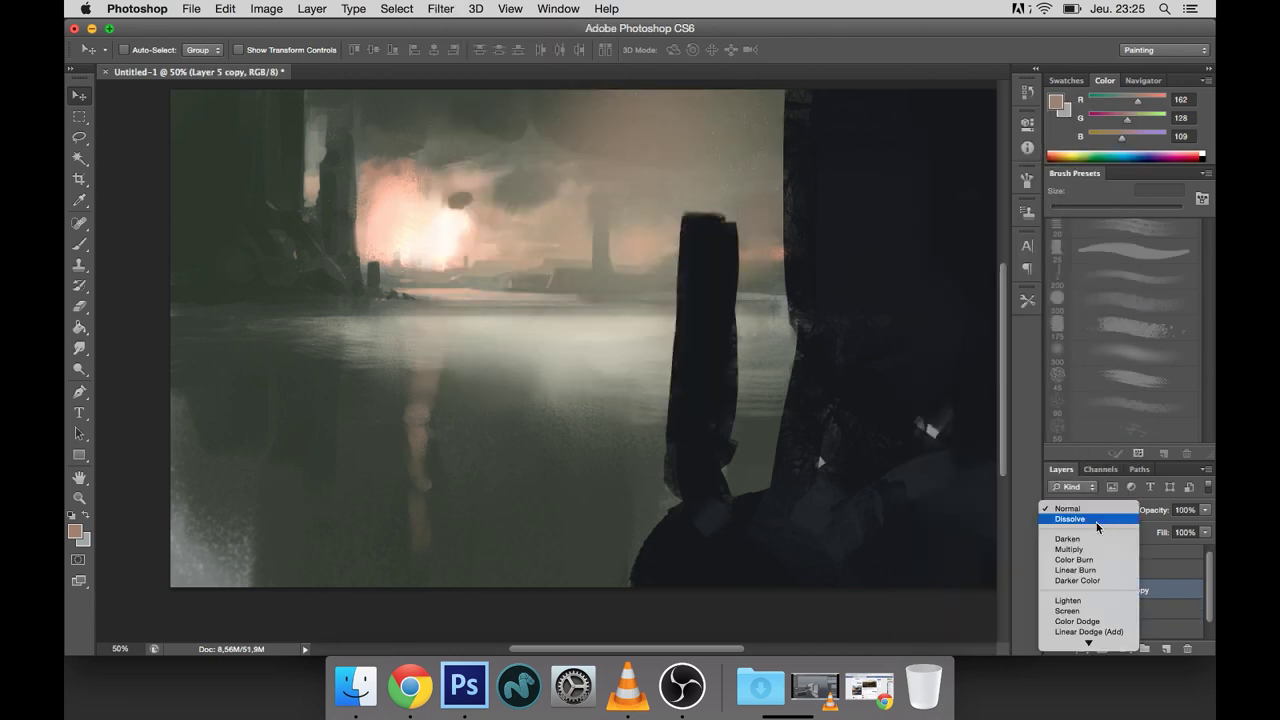
{"action": "left_click", "coordinate": [1098, 600]}
{"action": "left_click", "coordinate": [1104, 510]}
{"action": "left_click", "coordinate": [1100, 530]}
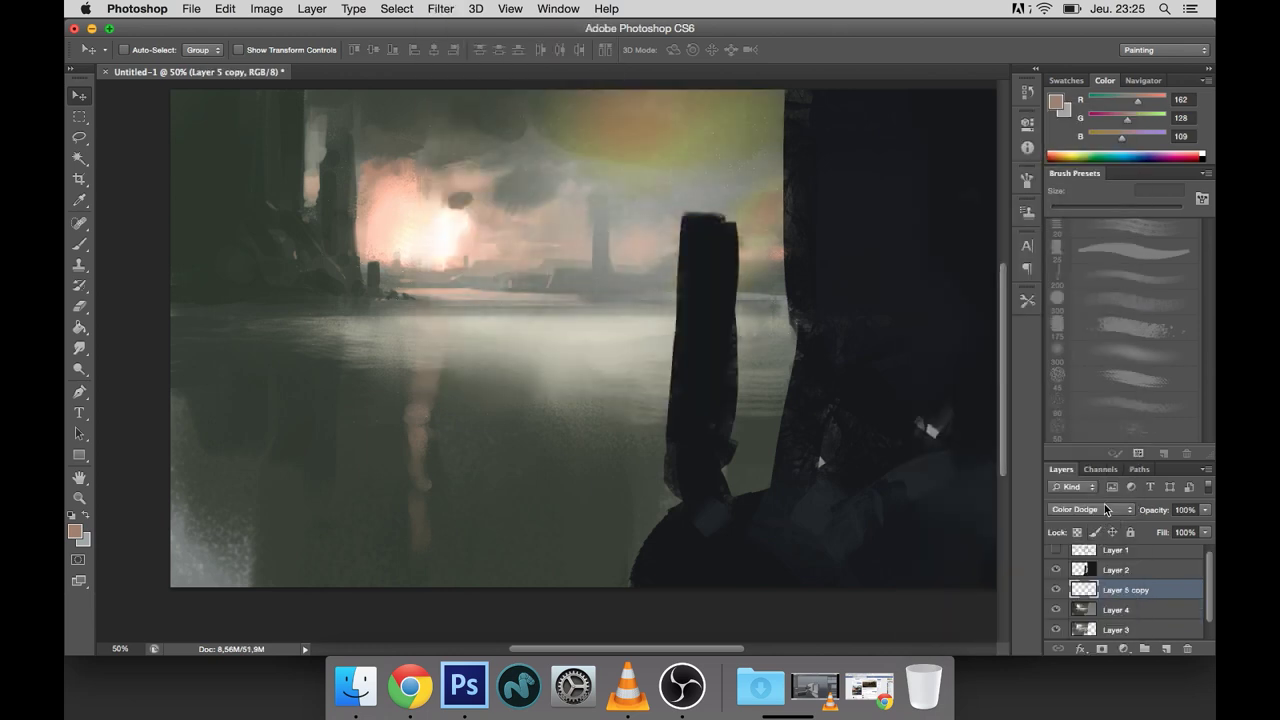
{"action": "left_click", "coordinate": [1104, 510]}
{"action": "left_click", "coordinate": [1100, 489]}
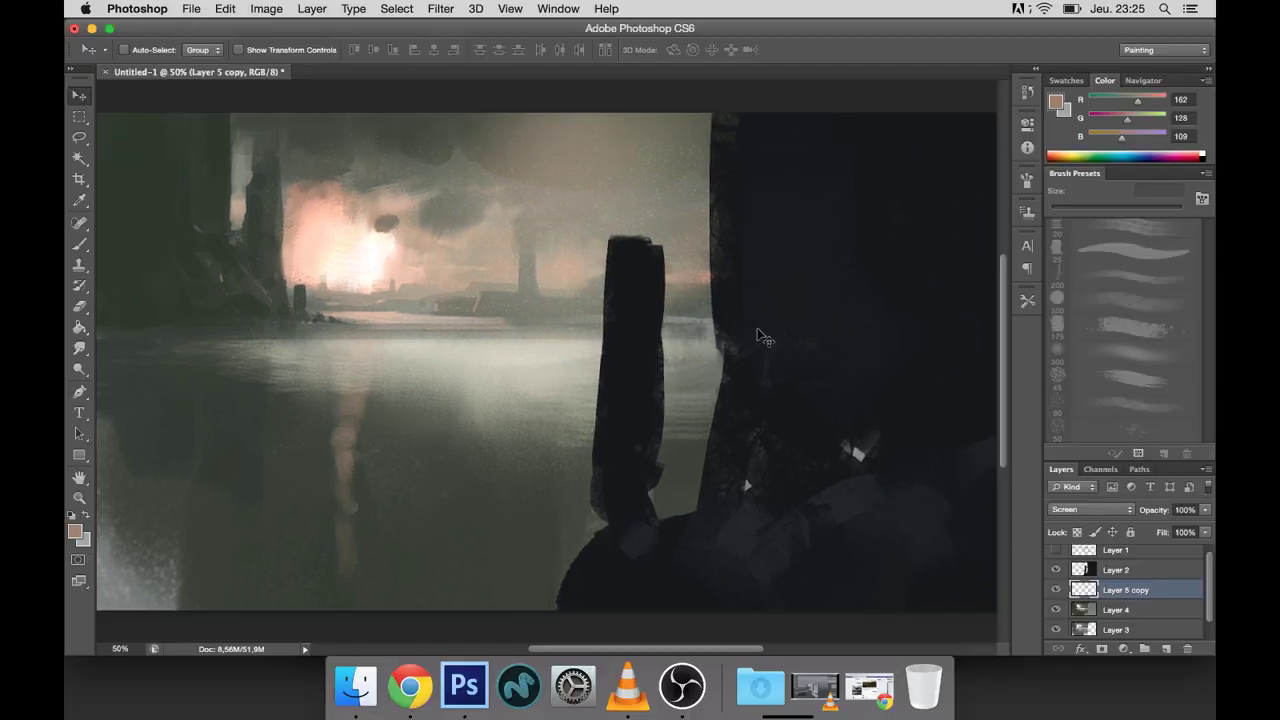
Step: Select Layer 4 along with the haze layer and open the layer options menu
{"action": "scroll", "coordinate": [745, 338], "scroll_direction": "down", "scroll_amount": 2}
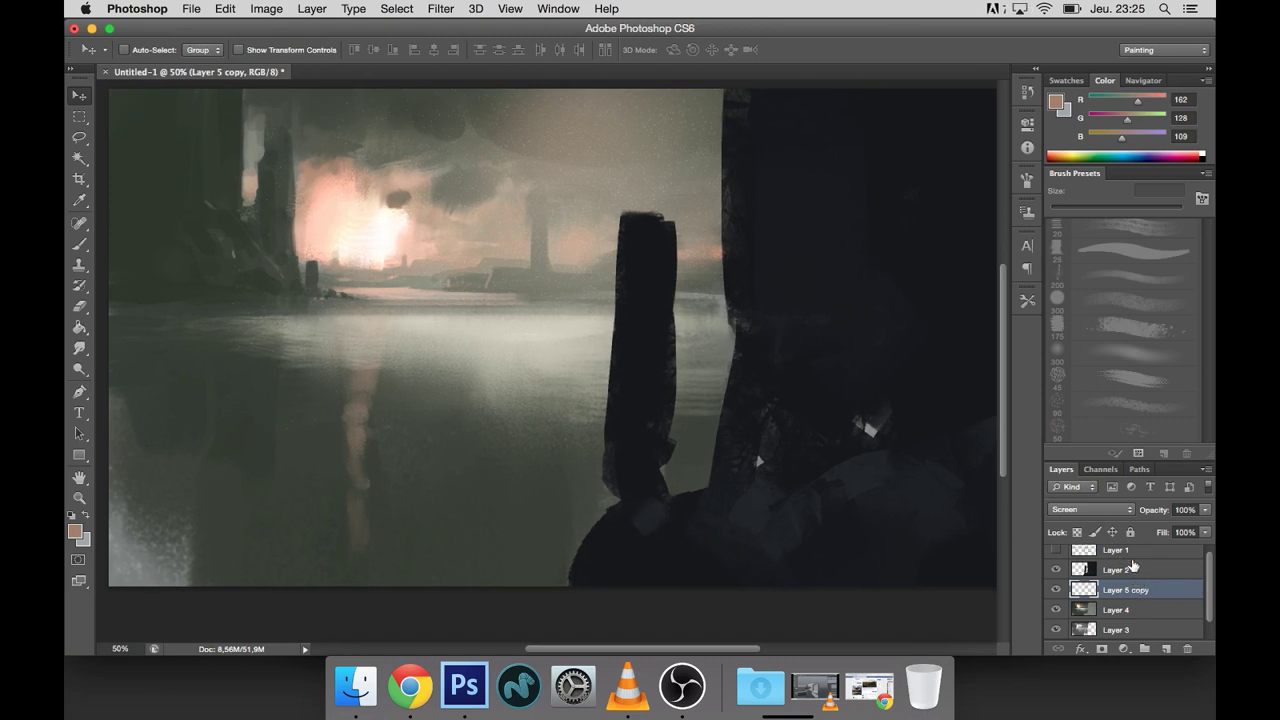
{"action": "left_click", "coordinate": [1130, 608], "text": "shift"}
{"action": "right_click", "coordinate": [1130, 608]}
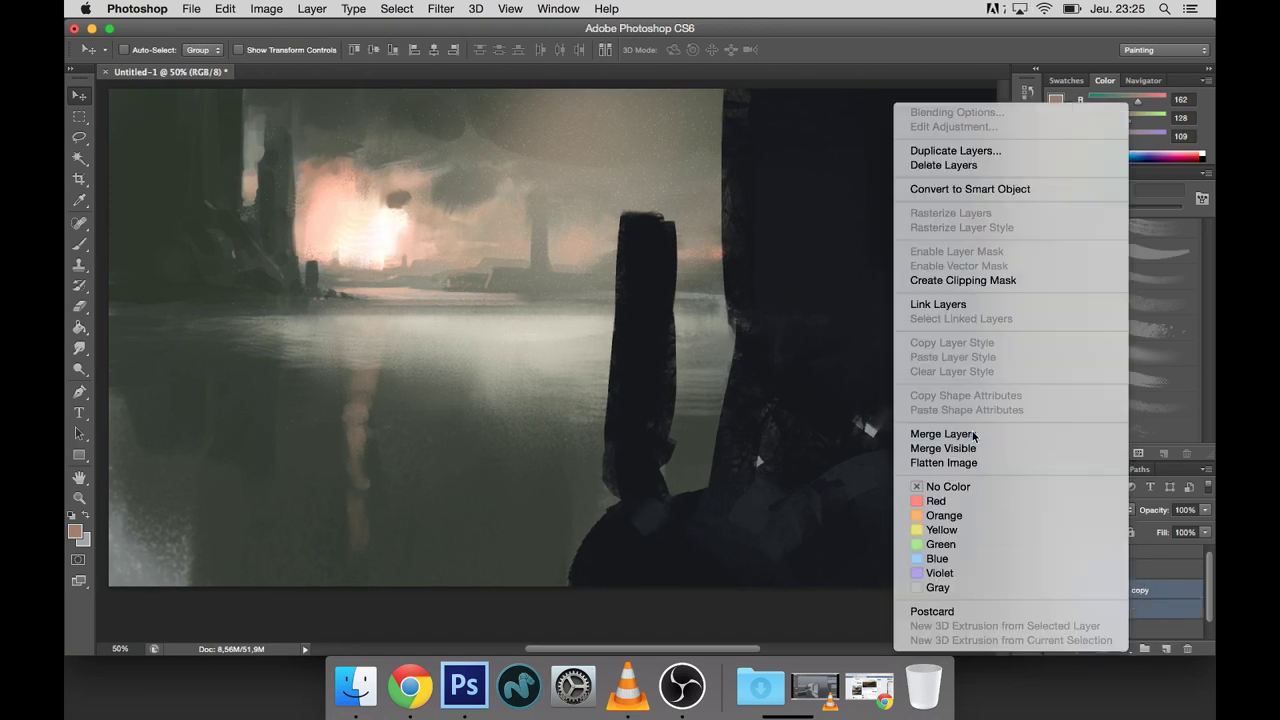
Step: Merge Layer 4 into Layer 5 copy, then test and discard a pale 150 px Overlay stroke across the water
{"action": "left_click", "coordinate": [920, 433]}
{"action": "left_click", "coordinate": [1166, 648]}
{"action": "key", "text": "b"}
{"action": "left_click", "coordinate": [260, 49]}
{"action": "left_click", "coordinate": [250, 235]}
{"action": "left_click", "coordinate": [529, 320], "text": "alt"}
{"action": "key", "text": "bracketright"}
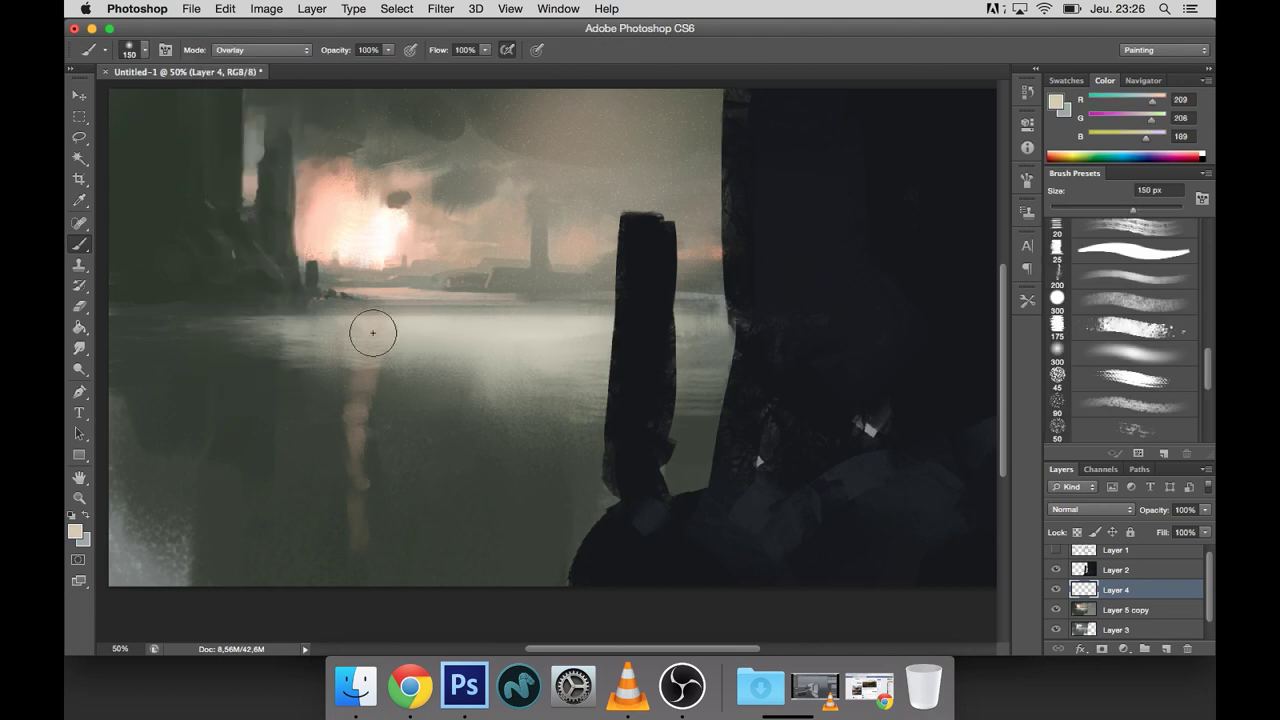
{"action": "left_click_drag", "start_coordinate": [373, 333], "coordinate": [595, 328]}
{"action": "key", "text": "Delete"}
{"action": "left_click", "coordinate": [1055, 589]}
{"action": "left_click", "coordinate": [1055, 589]}
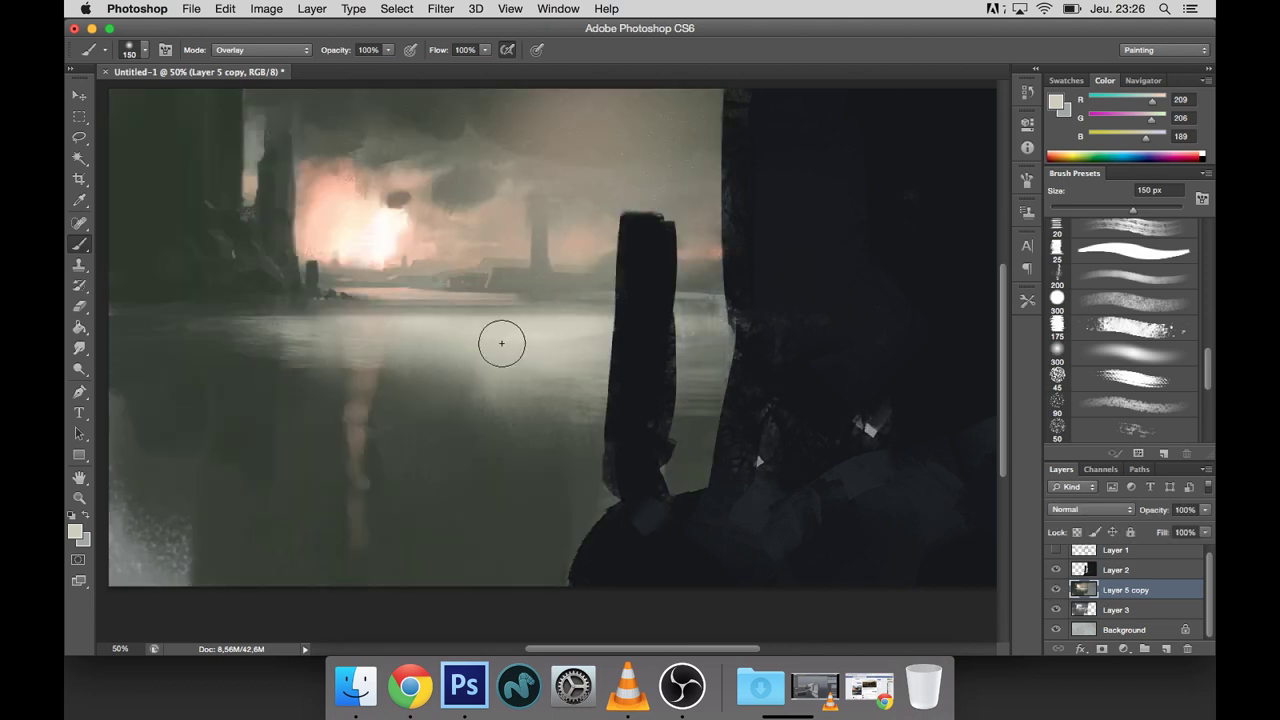
Step: Return the brush to Normal blending and make it much larger
{"action": "key", "text": "bracketleft"}
{"action": "key", "text": "bracketleft"}
{"action": "key", "text": "bracketleft"}
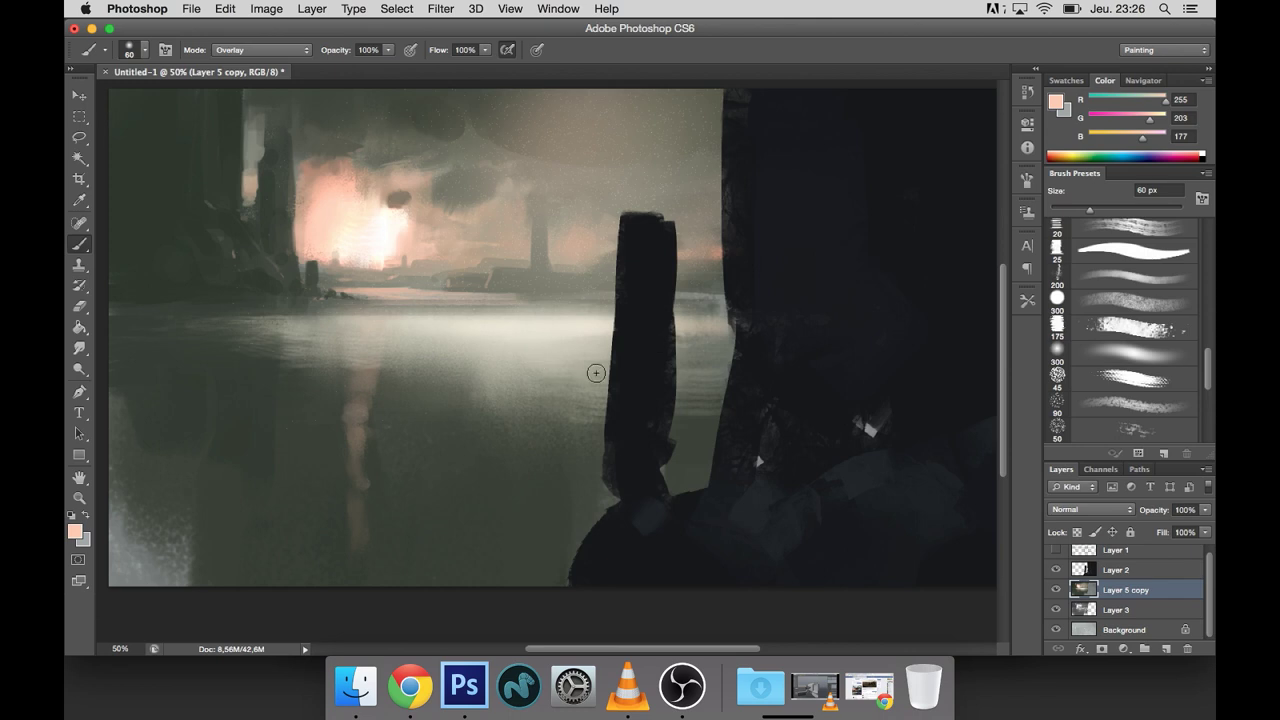
{"action": "scroll", "coordinate": [596, 373], "scroll_direction": "left", "scroll_amount": 3}
{"action": "scroll", "coordinate": [596, 373], "scroll_direction": "down", "scroll_amount": 2}
{"action": "key", "text": "bracketright"}
{"action": "key", "text": "bracketright"}
{"action": "key", "text": "bracketright"}
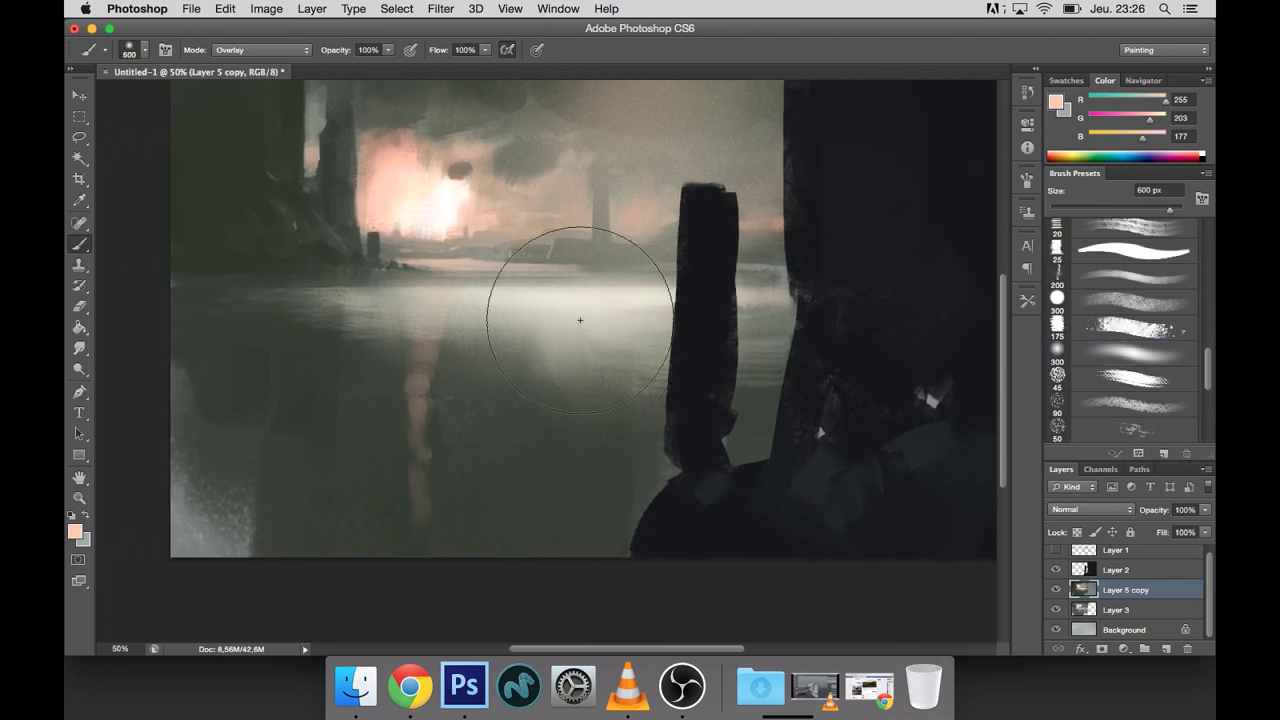
{"action": "left_click", "coordinate": [260, 50]}
{"action": "left_click", "coordinate": [243, 28]}
{"action": "key", "text": "bracketright"}
Step: Wash a dark green, shifted from sampled near-black, over the lower-left water with a 900 px brush
{"action": "left_click", "coordinate": [282, 513], "text": "alt"}
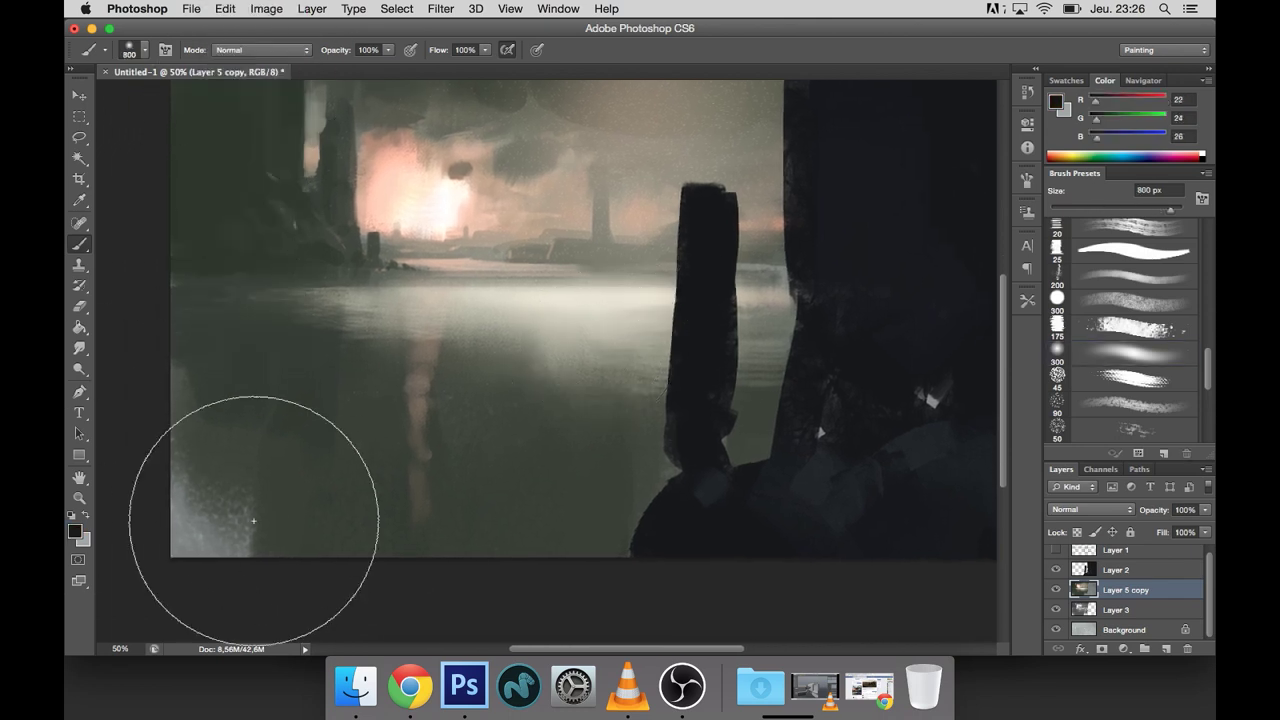
{"action": "left_click", "coordinate": [74, 530]}
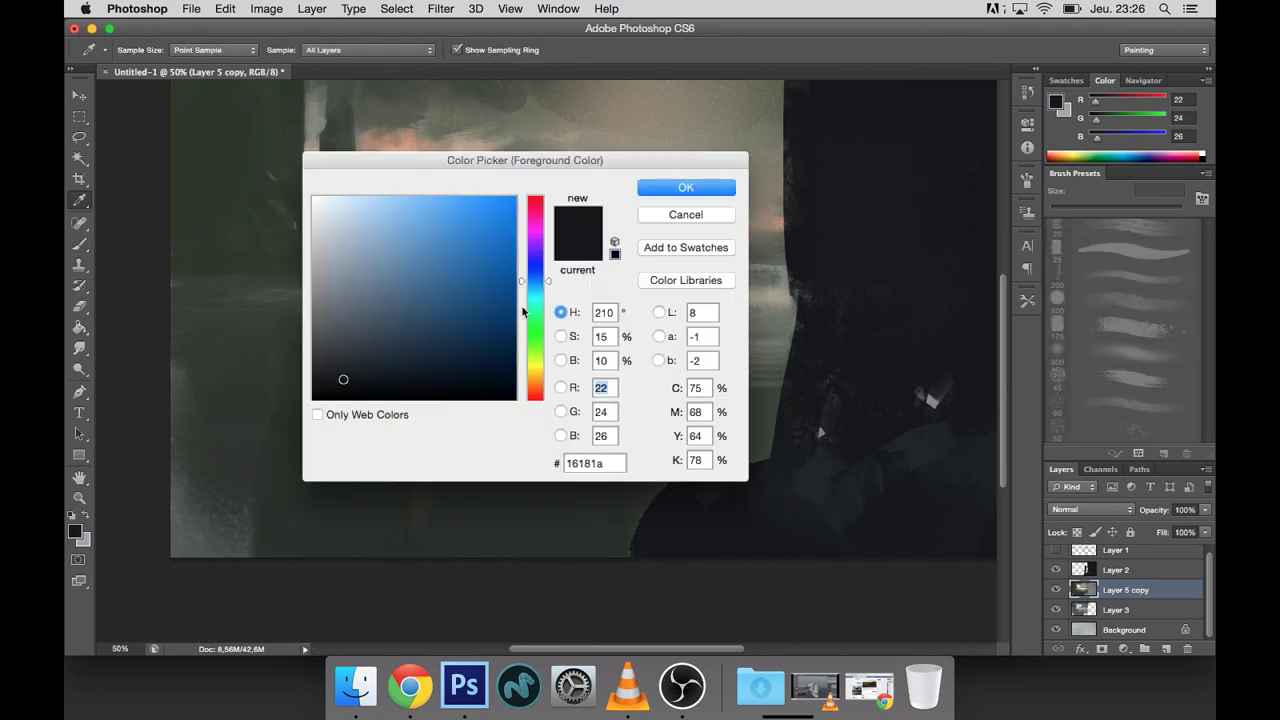
{"action": "left_click", "coordinate": [538, 350]}
{"action": "left_click", "coordinate": [680, 190]}
{"action": "key", "text": "bracketright"}
{"action": "key", "text": "bracketright"}
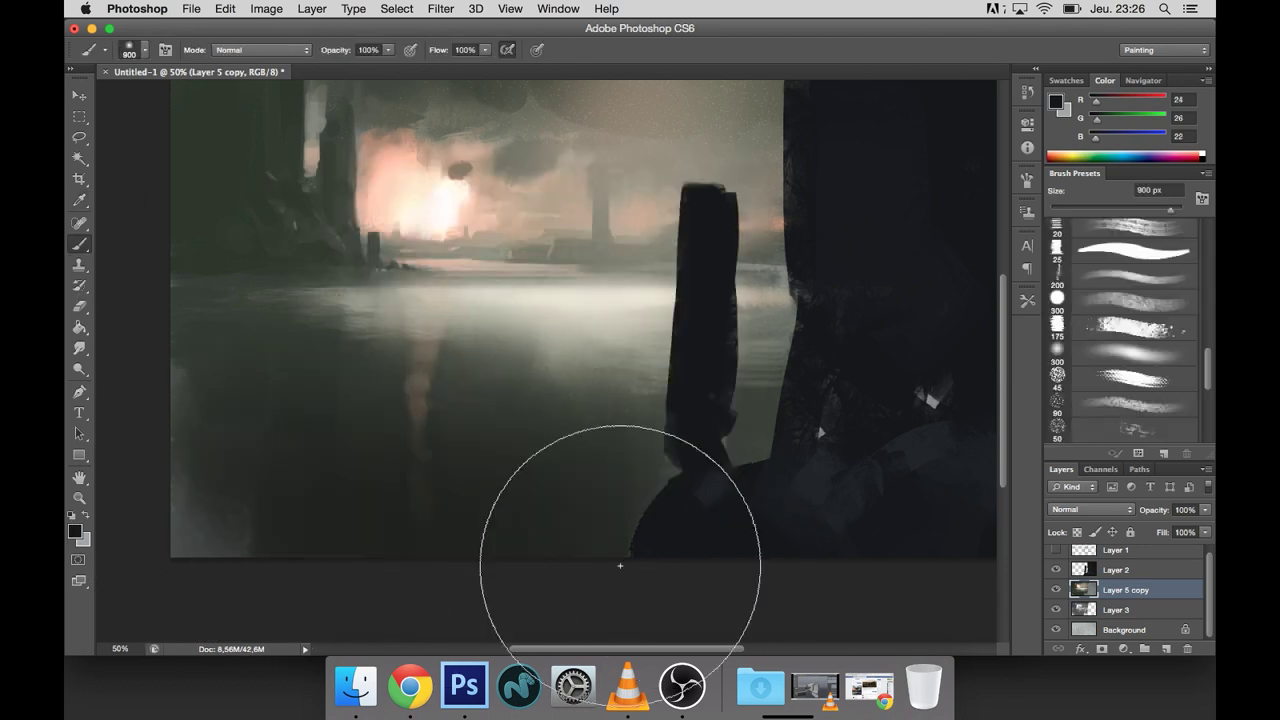
{"action": "left_click_drag", "start_coordinate": [1095, 118], "coordinate": [1106, 118]}
{"action": "left_click_drag", "start_coordinate": [814, 414], "coordinate": [114, 457]}
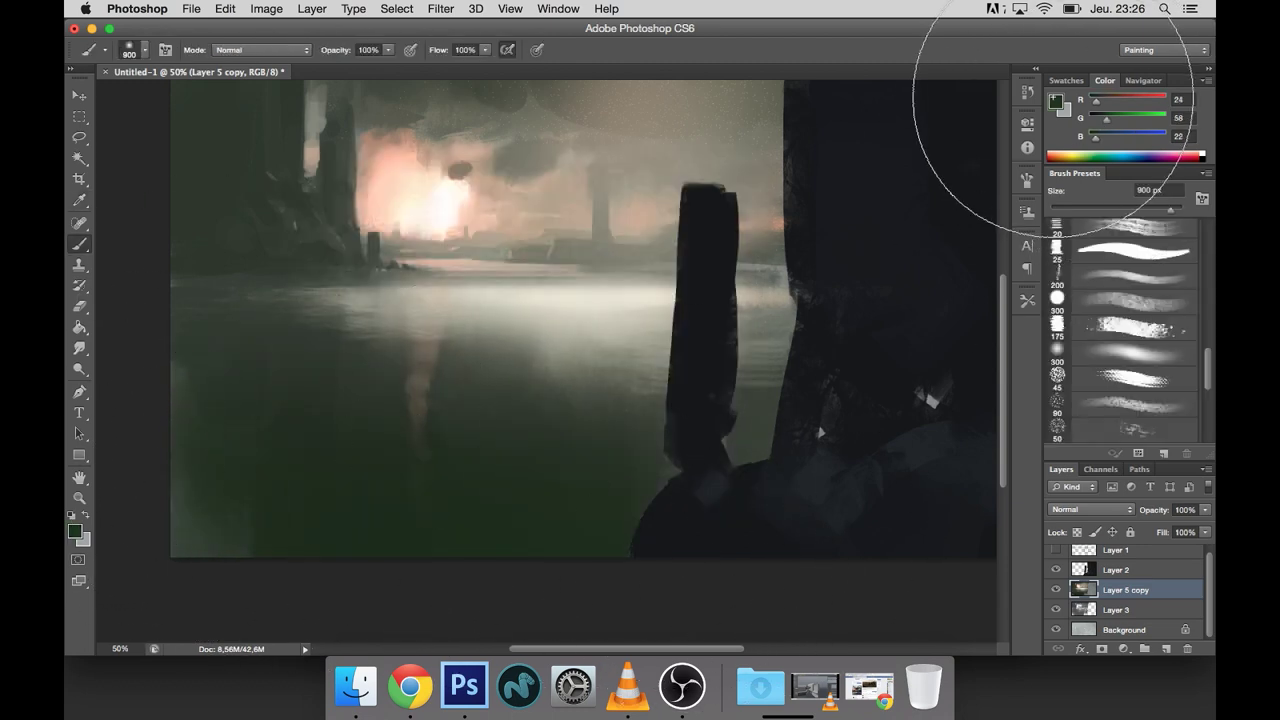
Step: Set the brush to Overlay and sample the pale pink from the sky
{"action": "key", "text": "v"}
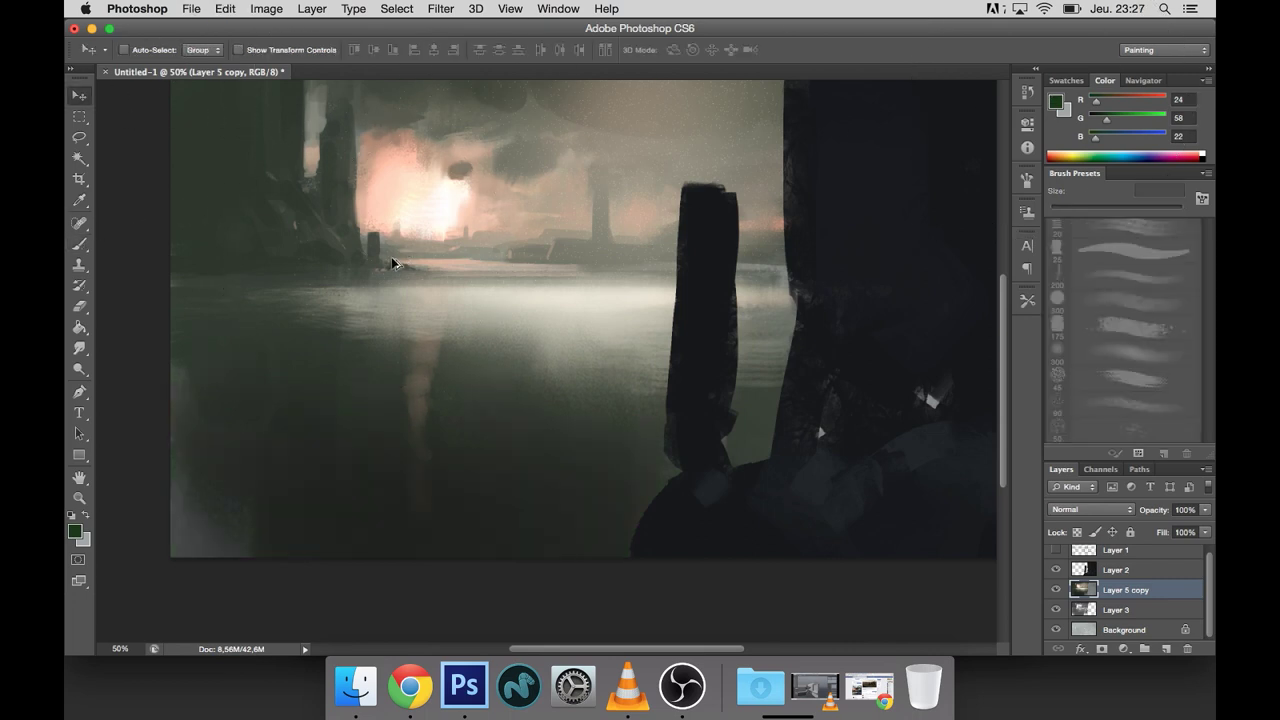
{"action": "key", "text": "b"}
{"action": "left_click", "coordinate": [260, 49]}
{"action": "left_click", "coordinate": [245, 225]}
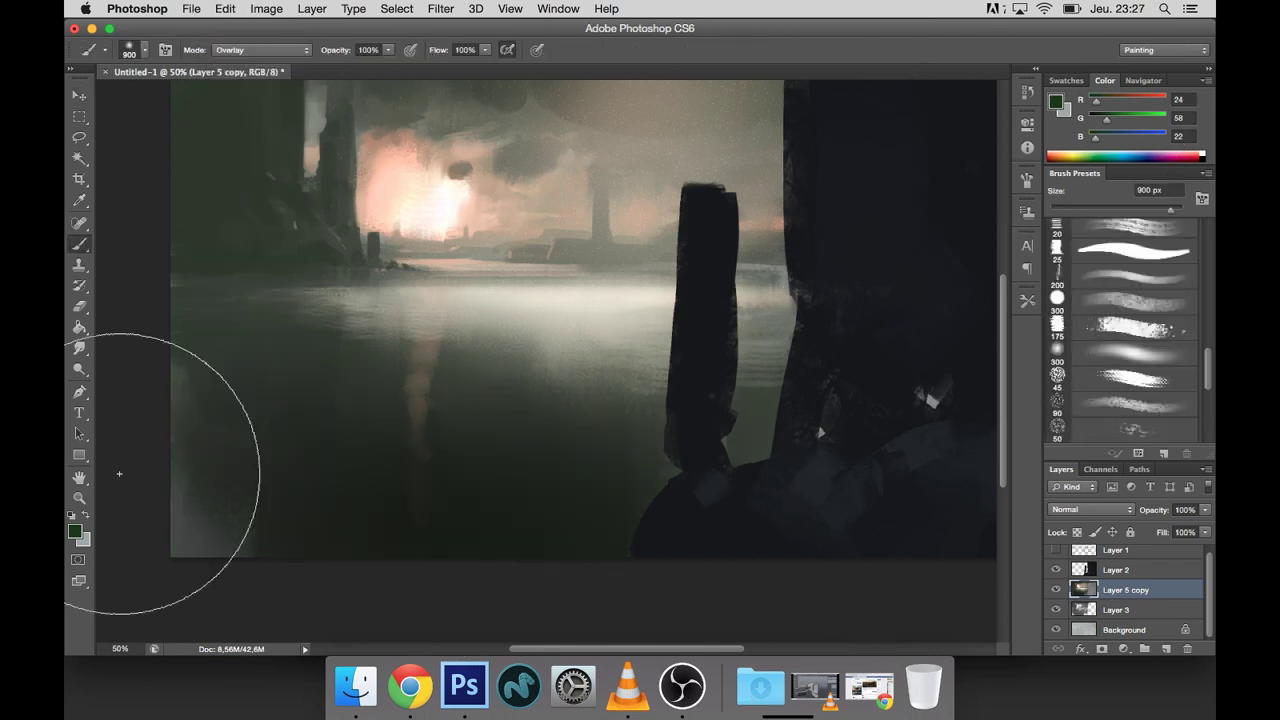
{"action": "scroll", "coordinate": [788, 377], "scroll_direction": "down", "scroll_amount": 2}
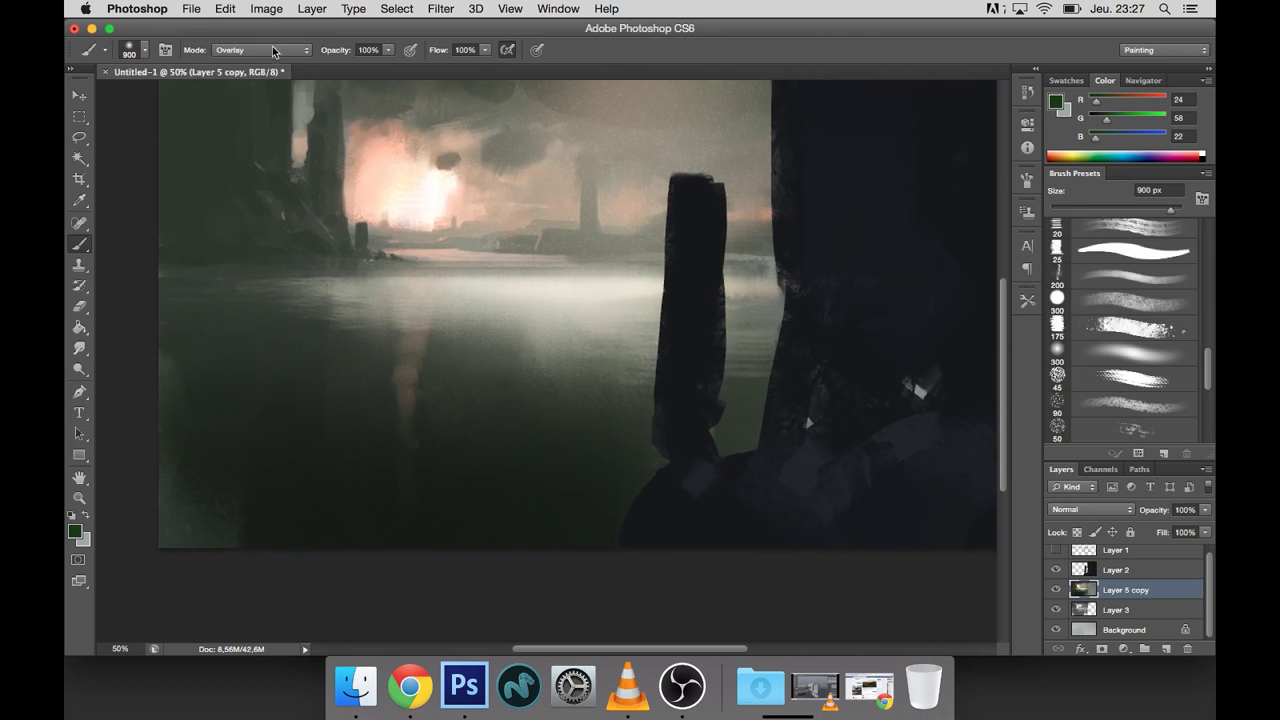
{"action": "left_click", "coordinate": [390, 175], "text": "alt"}
{"action": "left_click_drag", "start_coordinate": [675, 357], "coordinate": [874, 345]}
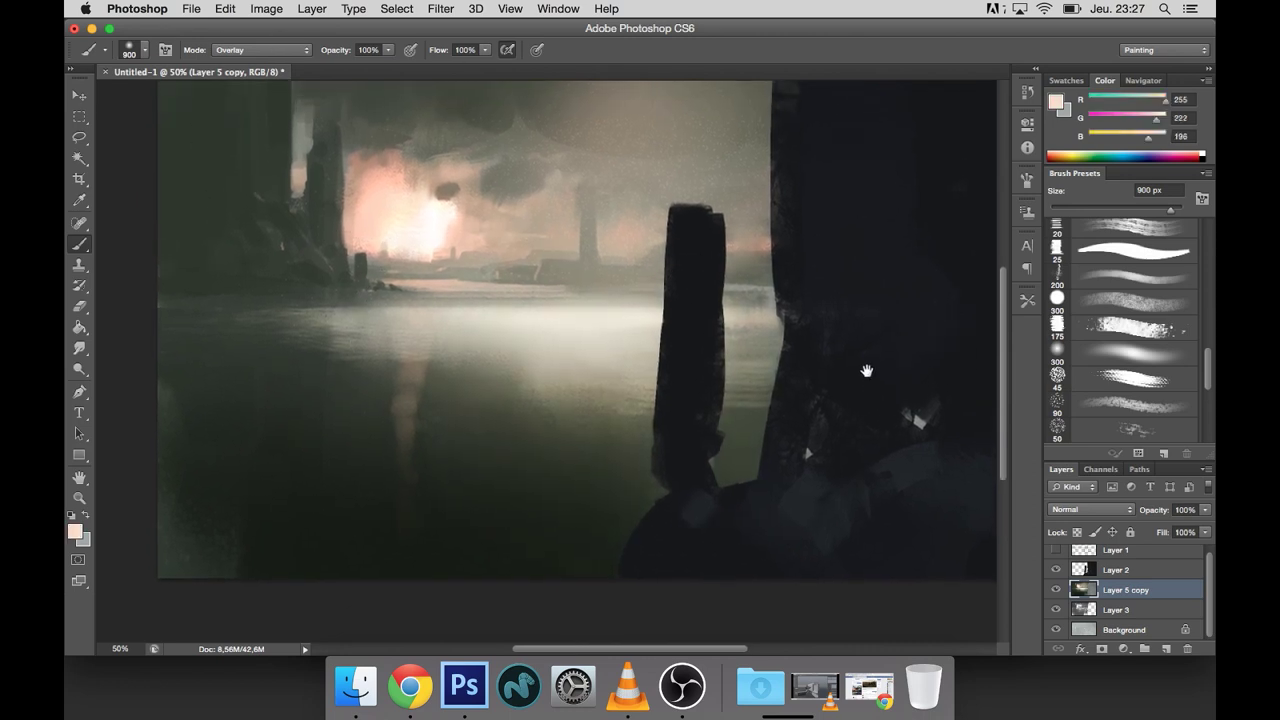
Step: Return the brush to Normal blending and shrink it to 300 px
{"action": "left_click", "coordinate": [285, 50]}
{"action": "left_click", "coordinate": [235, 10]}
{"action": "key", "text": "bracketleft"}
{"action": "key", "text": "bracketleft"}
{"action": "key", "text": "bracketleft"}
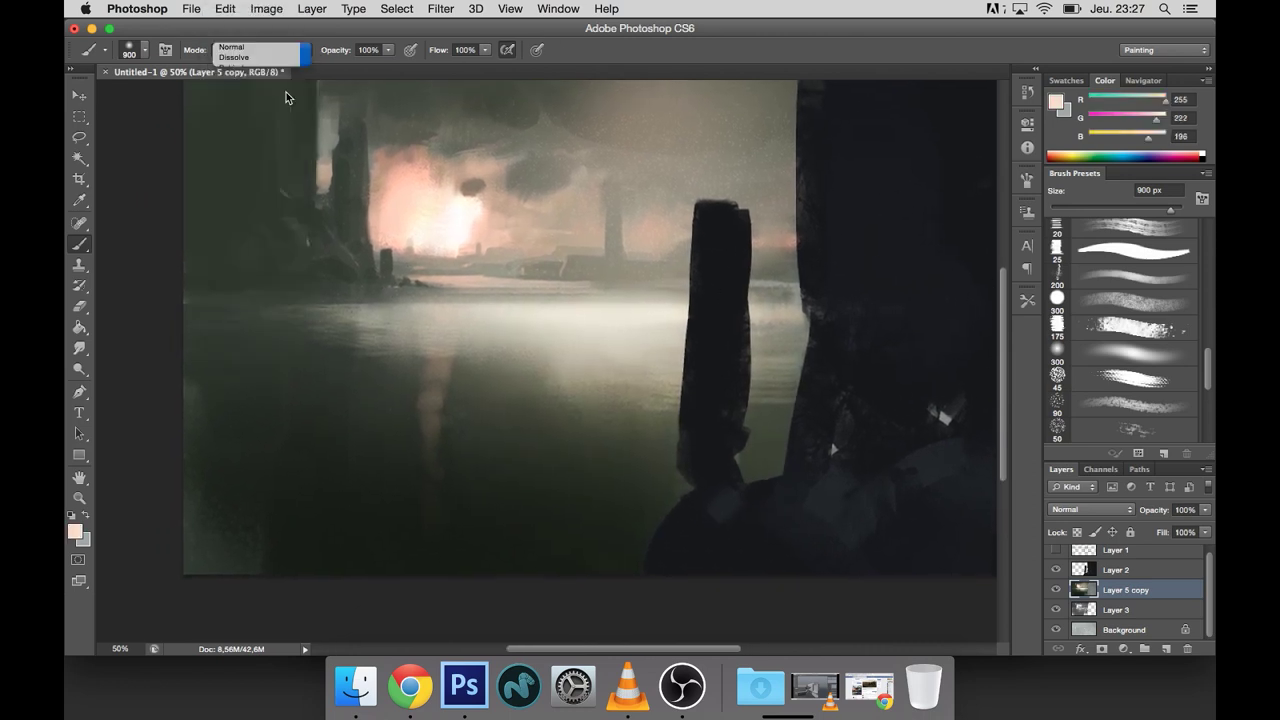
{"action": "key", "text": "bracketleft"}
{"action": "key", "text": "bracketleft"}
Step: Toggle Layer 2 and the Layer 1 sketch lines to compare the painting
{"action": "double_click", "coordinate": [1056, 570]}
{"action": "scroll", "coordinate": [600, 350], "scroll_direction": "right", "scroll_amount": 5}
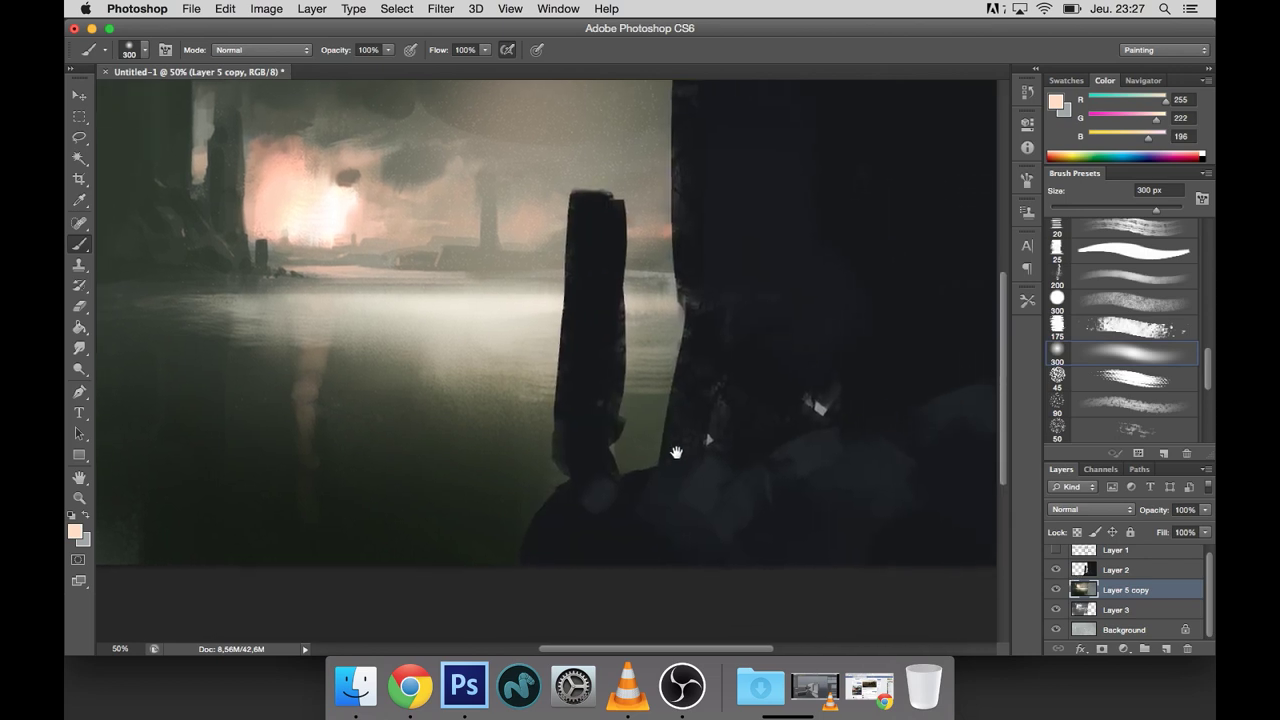
{"action": "left_click", "coordinate": [1056, 550]}
{"action": "left_click_drag", "start_coordinate": [797, 494], "coordinate": [831, 494]}
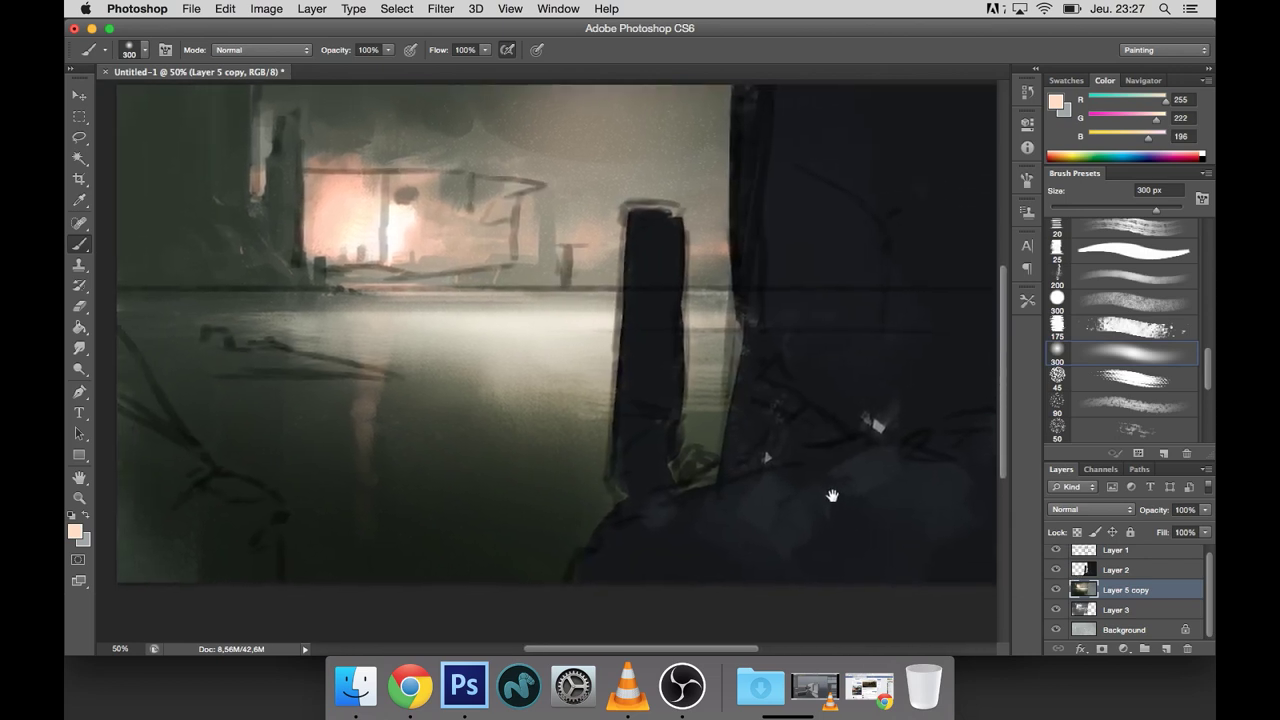
{"action": "double_click", "coordinate": [1056, 570]}
{"action": "left_click", "coordinate": [1056, 550]}
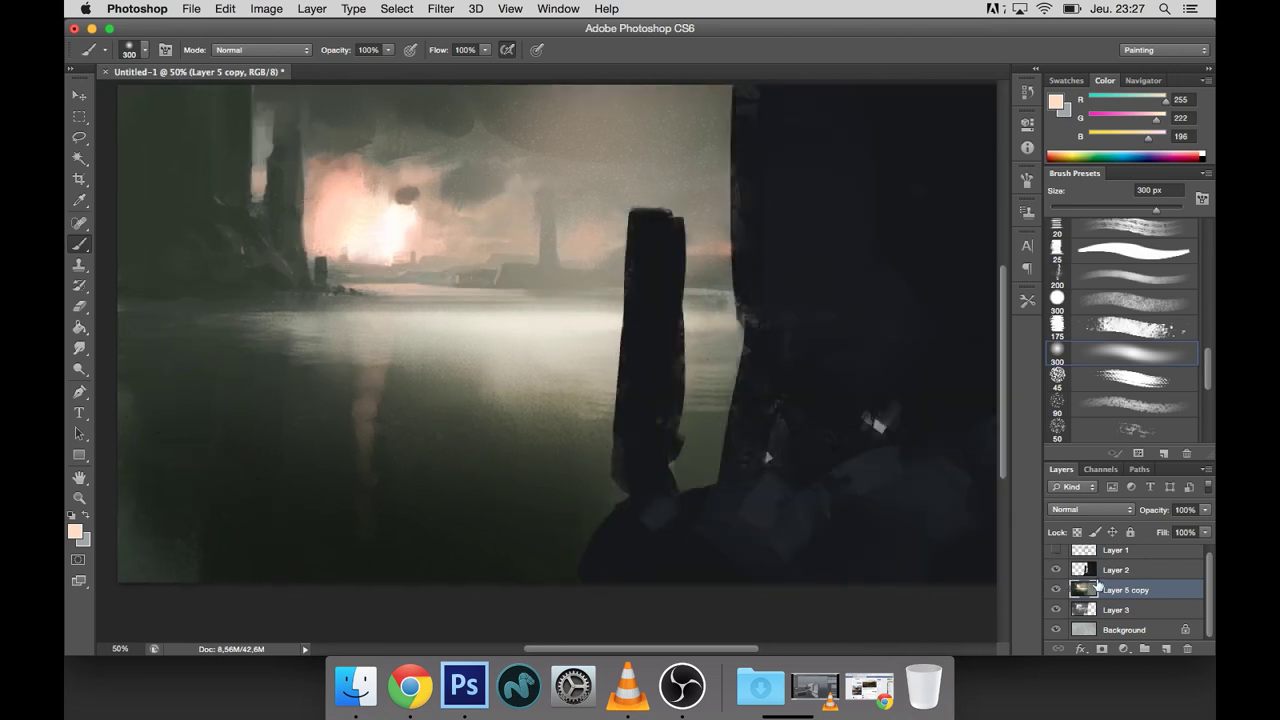
{"action": "left_click_drag", "start_coordinate": [1208, 374], "coordinate": [1207, 321]}
Step: Pick a smaller textured brush at 35 px and sample greys and pinks from the sky
{"action": "left_click", "coordinate": [1130, 318]}
{"action": "left_click", "coordinate": [344, 150], "text": "alt"}
{"action": "key", "text": "bracketleft"}
{"action": "key", "text": "bracketleft"}
{"action": "key", "text": "bracketleft"}
{"action": "left_click", "coordinate": [430, 109], "text": "alt"}
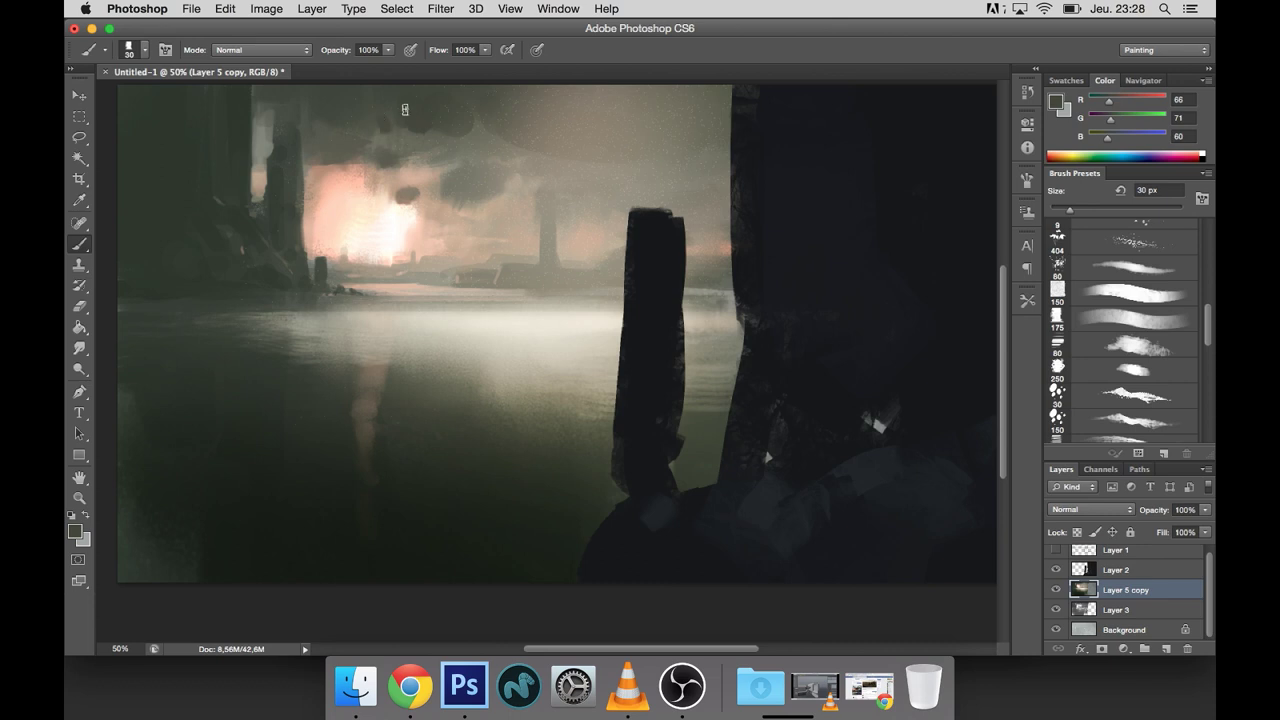
{"action": "left_click", "coordinate": [382, 146], "text": "alt"}
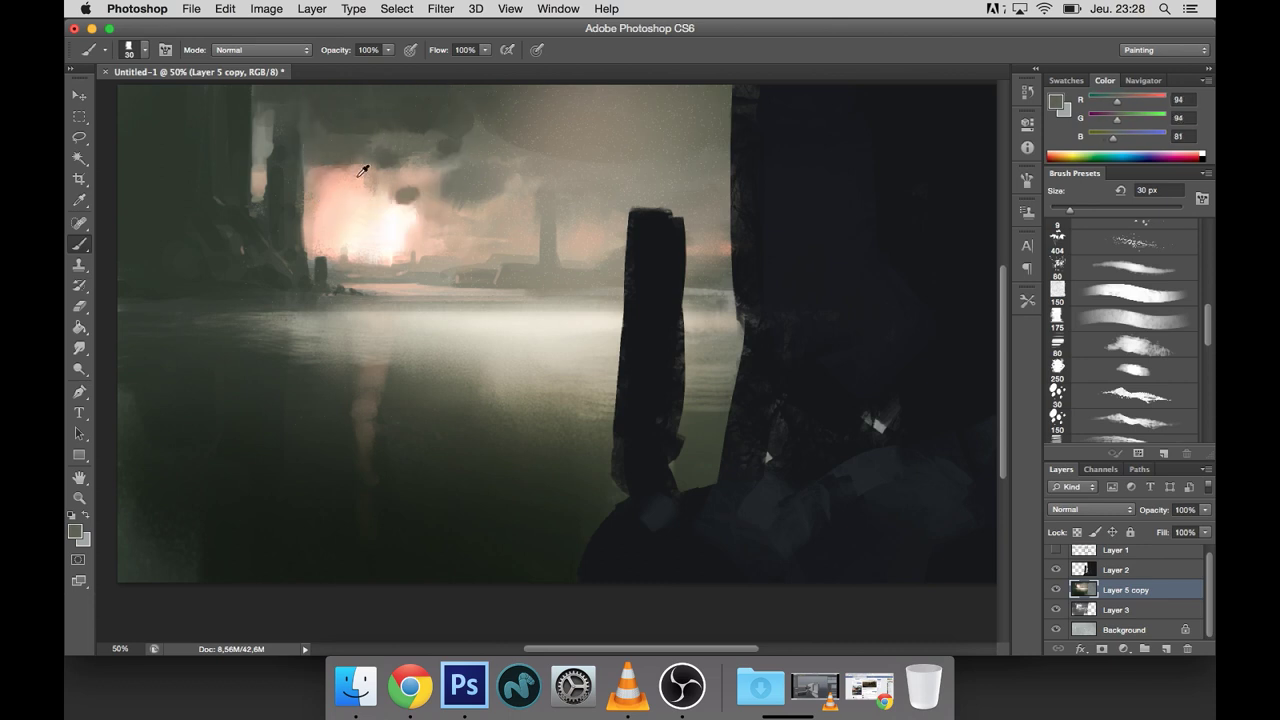
{"action": "left_click", "coordinate": [359, 176], "text": "alt"}
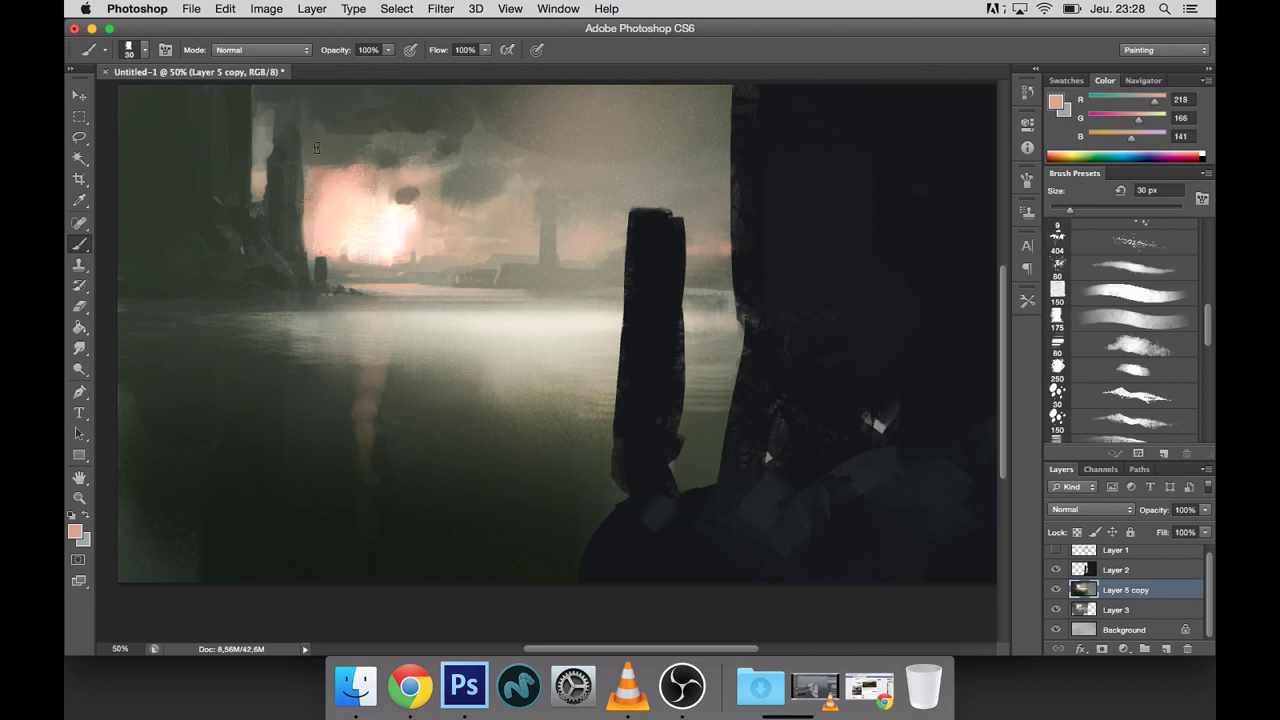
{"action": "left_click", "coordinate": [414, 190], "text": "alt"}
{"action": "left_click", "coordinate": [326, 196], "text": "alt"}
Step: Zoom out to the whole painting, flip the canvas horizontally, and add a new Layer 4
{"action": "left_click", "coordinate": [1143, 80]}
{"action": "left_click", "coordinate": [1098, 259]}
{"action": "left_click", "coordinate": [266, 8]}
{"action": "left_click", "coordinate": [480, 261]}
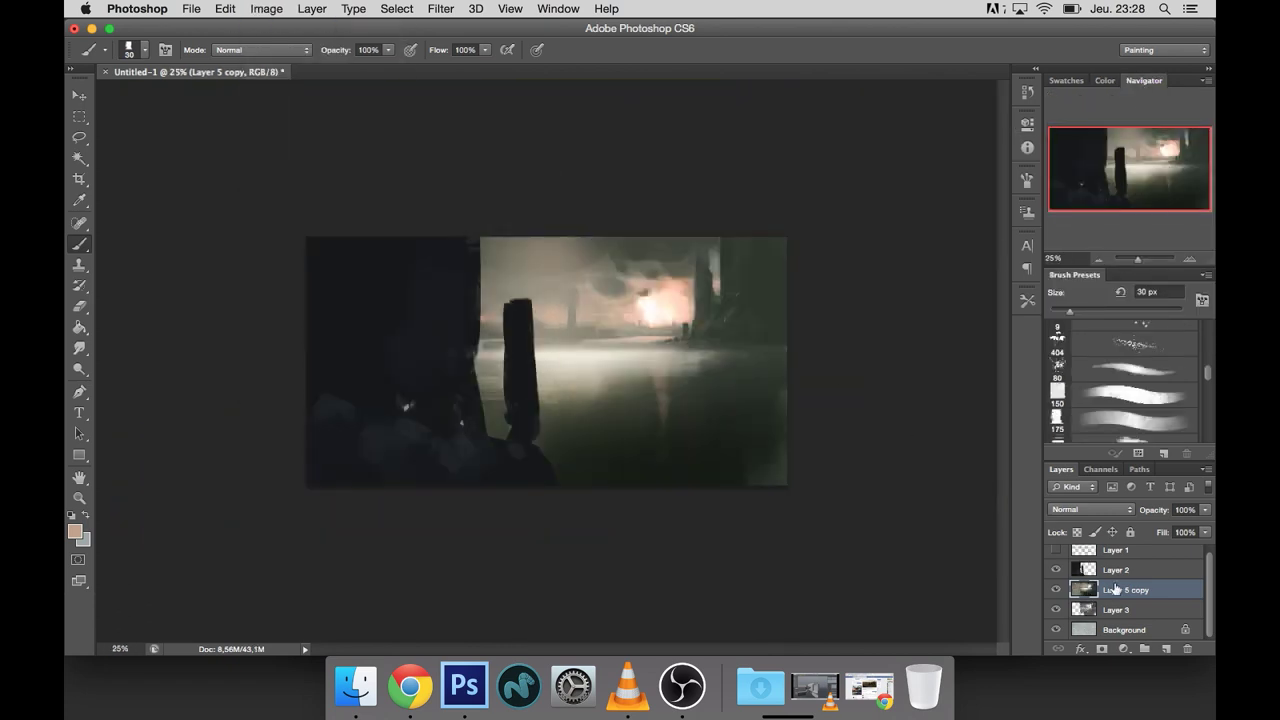
{"action": "left_click", "coordinate": [1157, 650]}
{"action": "key", "text": "bracketright"}
{"action": "key", "text": "bracketright"}
{"action": "key", "text": "bracketright"}
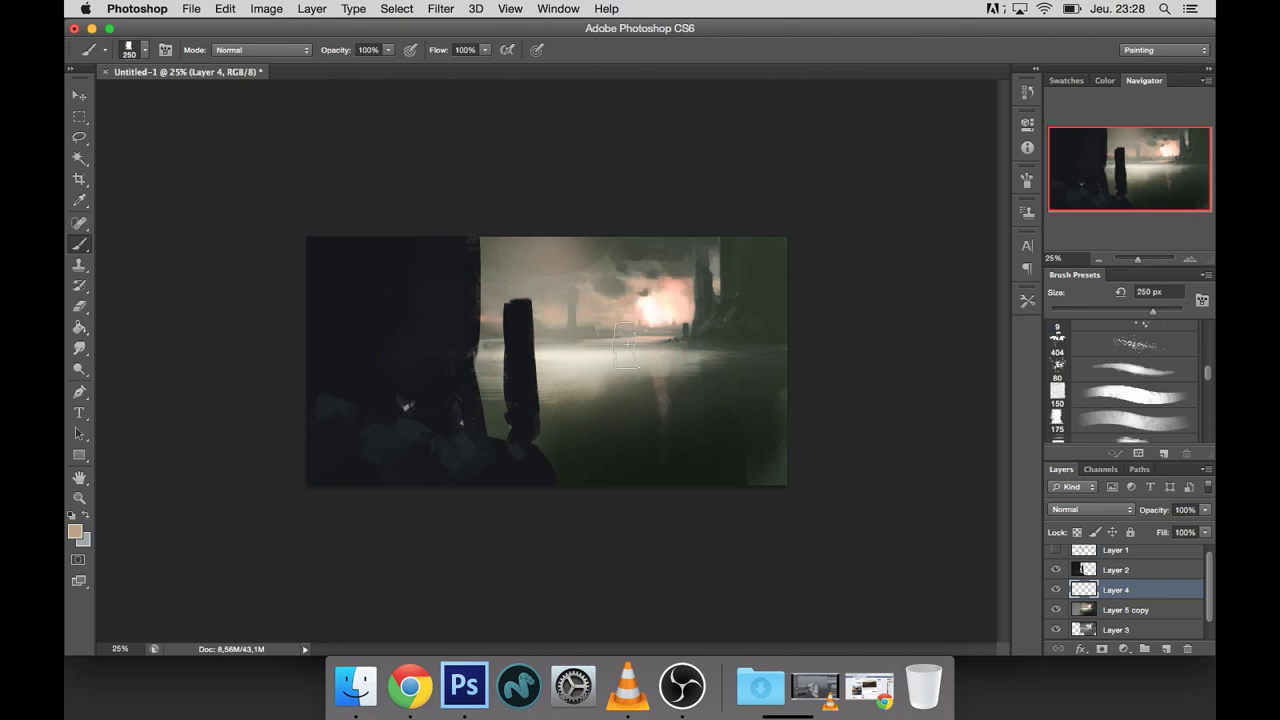
Step: Zoom back to 50% and make Layer 5 copy active with a 90 px brush
{"action": "left_click", "coordinate": [407, 423], "text": "alt"}
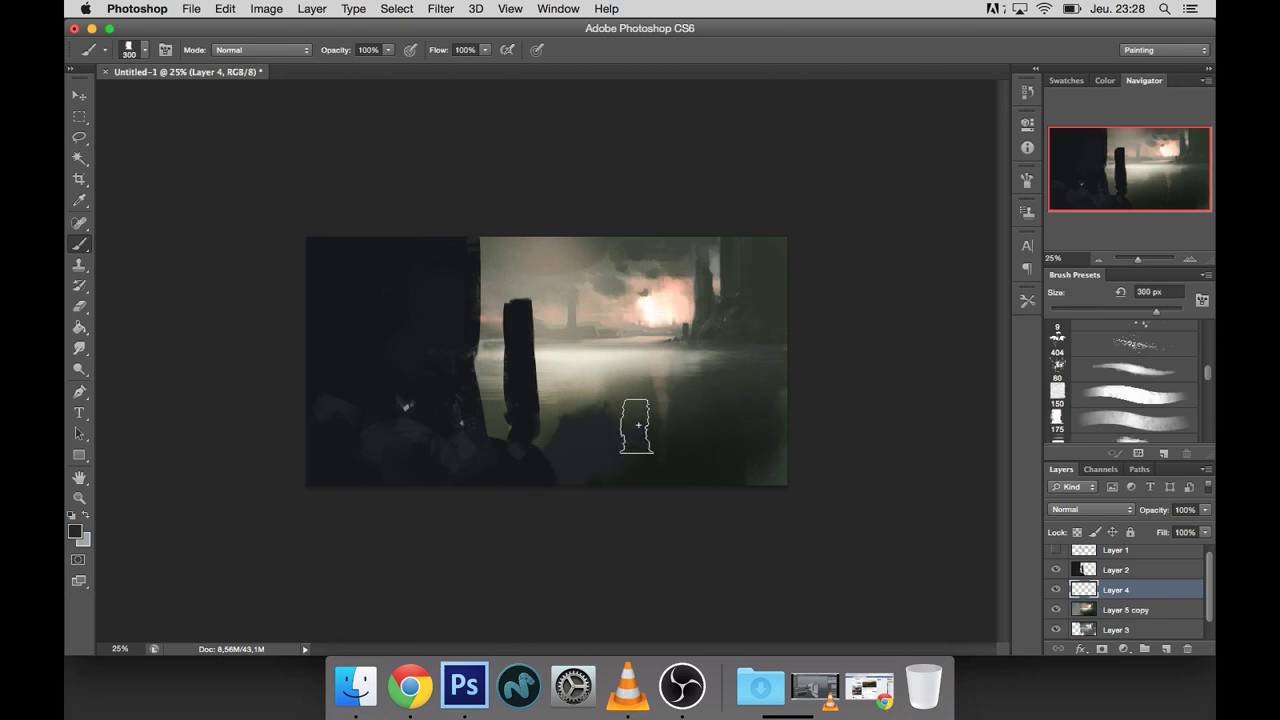
{"action": "key", "text": "bracketright"}
{"action": "left_click", "coordinate": [1189, 259]}
{"action": "left_click", "coordinate": [1110, 609]}
{"action": "key", "text": "bracketleft"}
{"action": "key", "text": "bracketleft"}
{"action": "key", "text": "bracketleft"}
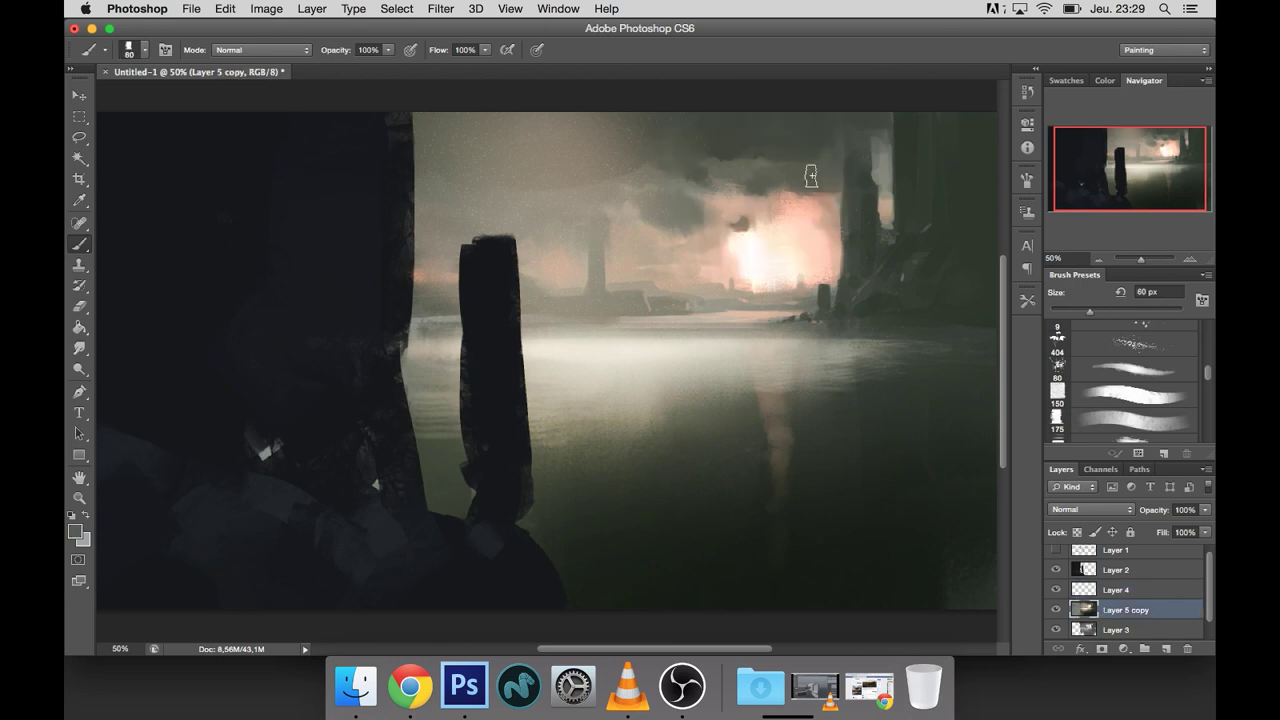
{"action": "left_click_drag", "start_coordinate": [790, 237], "coordinate": [800, 209]}
{"action": "key", "text": "bracketright"}
{"action": "key", "text": "bracketright"}
{"action": "key", "text": "bracketright"}
Step: Sample beige, salmon and light peach tones from the sky glow
{"action": "left_click", "coordinate": [540, 258], "text": "alt"}
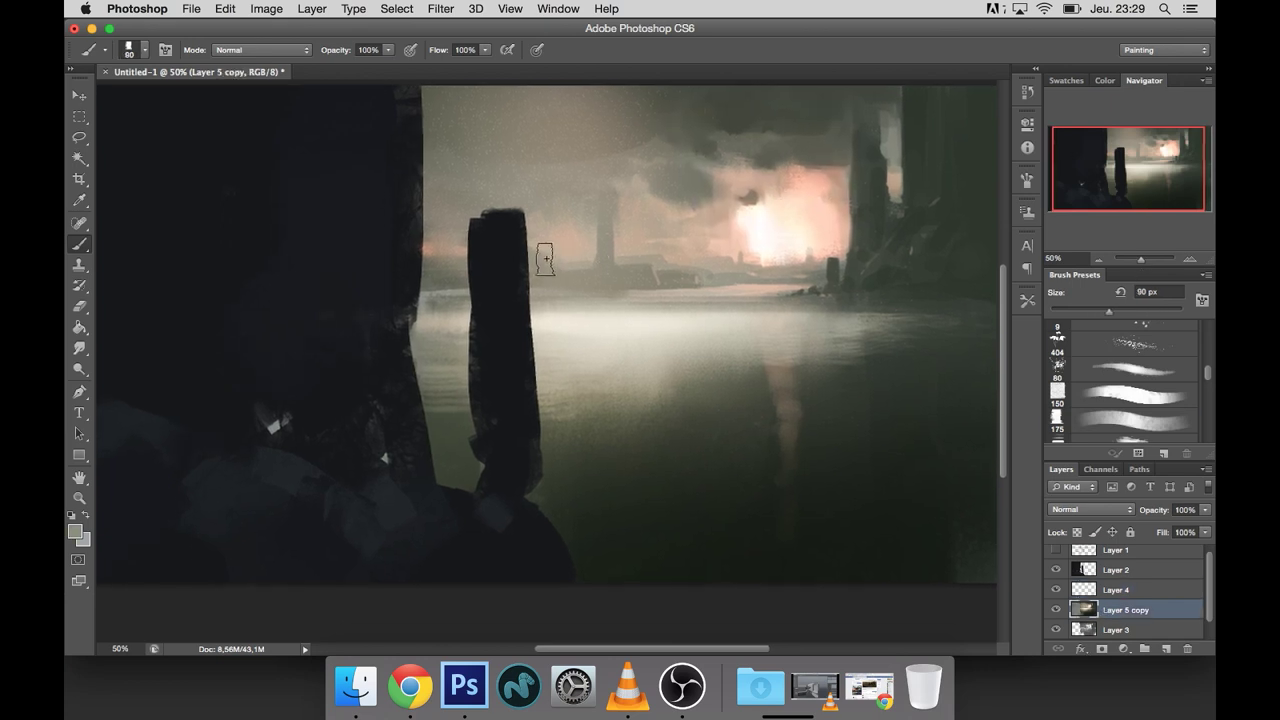
{"action": "left_click_drag", "start_coordinate": [600, 265], "coordinate": [572, 251]}
{"action": "left_click", "coordinate": [790, 158], "text": "alt"}
{"action": "key", "text": "bracketright"}
{"action": "key", "text": "bracketright"}
{"action": "left_click_drag", "start_coordinate": [757, 177], "coordinate": [737, 191]}
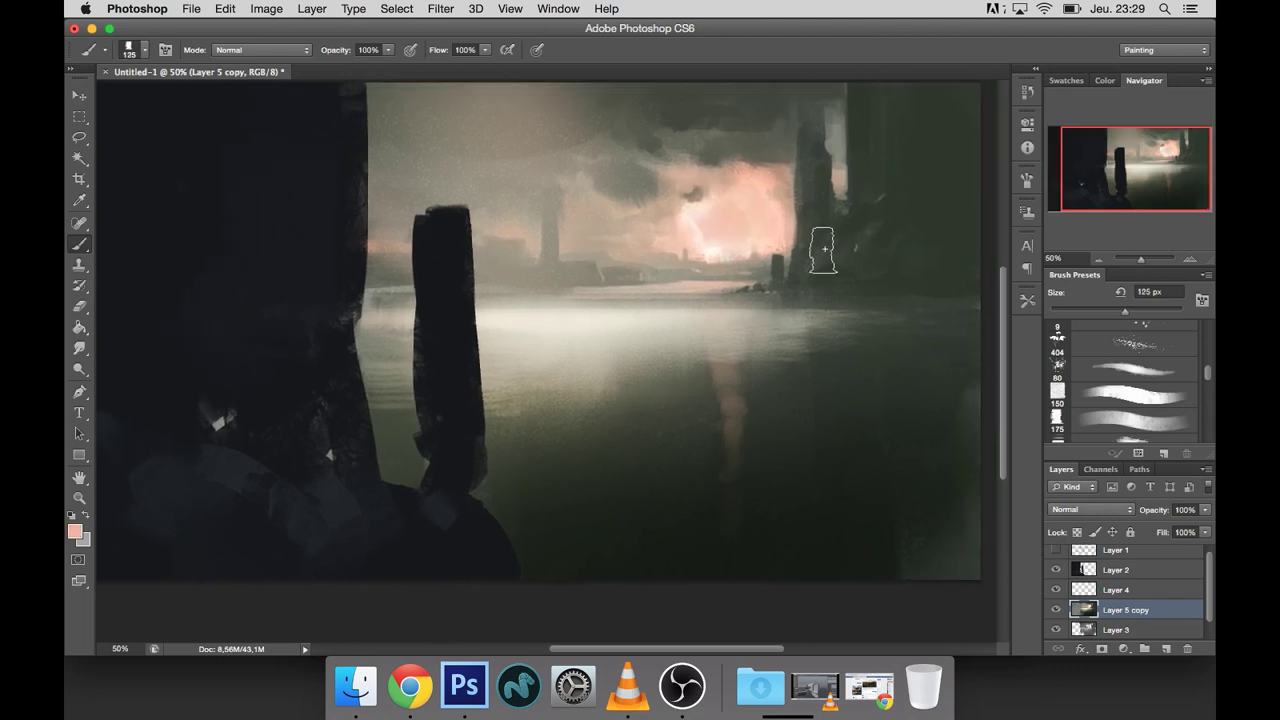
{"action": "key", "text": "bracketleft"}
{"action": "key", "text": "bracketleft"}
{"action": "key", "text": "bracketleft"}
{"action": "key", "text": "bracketleft"}
{"action": "key", "text": "bracketleft"}
{"action": "key", "text": "bracketleft"}
{"action": "left_click", "coordinate": [695, 222], "text": "alt"}
Step: Brush over the pink glow in Color Dodge at 34% opacity with a 125 px brush
{"action": "left_click", "coordinate": [260, 49]}
{"action": "left_click", "coordinate": [255, 184]}
{"action": "key", "text": "bracketright"}
{"action": "key", "text": "bracketright"}
{"action": "key", "text": "3"}
{"action": "key", "text": "4"}
{"action": "key", "text": "bracketright"}
{"action": "key", "text": "bracketright"}
{"action": "key", "text": "bracketright"}
{"action": "key", "text": "bracketright"}
{"action": "key", "text": "bracketright"}
{"action": "key", "text": "bracketright"}
{"action": "mouse_move", "coordinate": [726, 209]}
{"action": "left_mouse_down"}
{"action": "mouse_move", "coordinate": [743, 186]}
{"action": "mouse_move", "coordinate": [749, 200]}
{"action": "mouse_move", "coordinate": [669, 238]}
{"action": "left_mouse_up"}
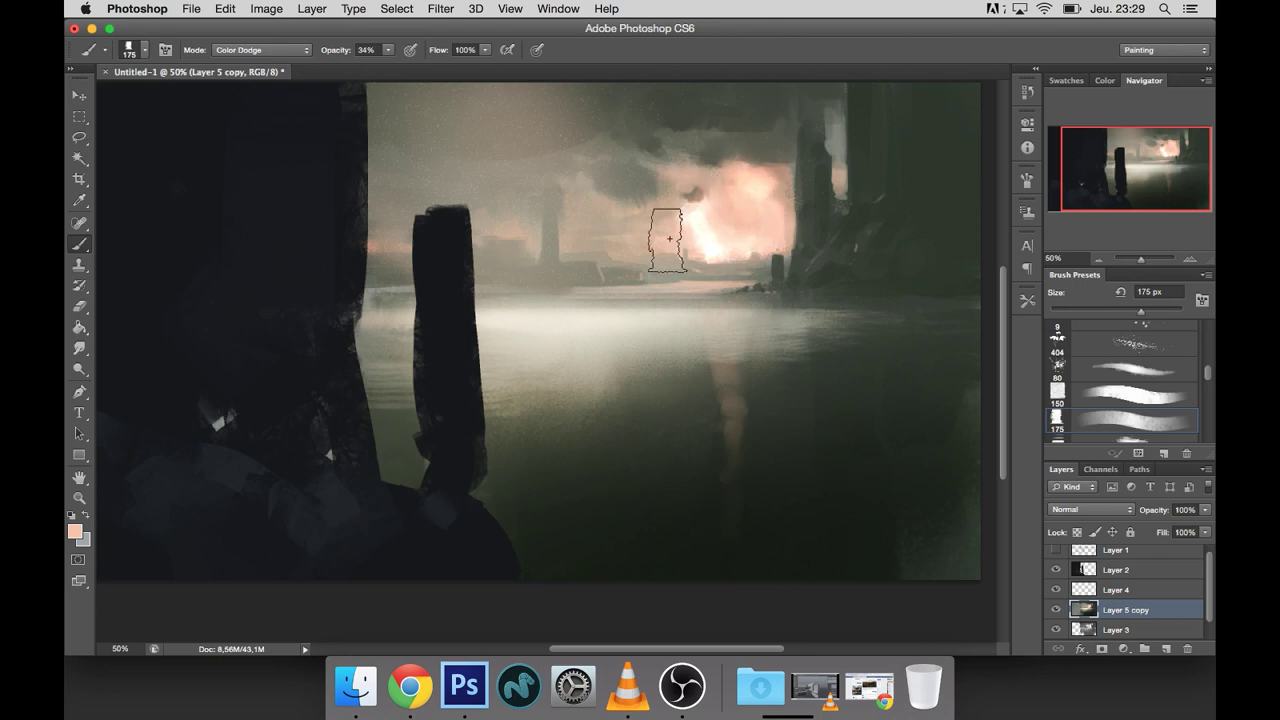
Step: Undo the last dodge strokes and repaint pink glows around the central light and tower
{"action": "key", "text": "v"}
{"action": "key", "text": "ctrl+alt+z"}
{"action": "key", "text": "ctrl+alt+z"}
{"action": "key", "text": "ctrl+alt+z"}
{"action": "key", "text": "ctrl+alt+z"}
{"action": "key", "text": "b"}
{"action": "mouse_move", "coordinate": [715, 220]}
{"action": "left_mouse_down"}
{"action": "mouse_move", "coordinate": [744, 226]}
{"action": "mouse_move", "coordinate": [743, 194]}
{"action": "mouse_move", "coordinate": [740, 220]}
{"action": "left_mouse_up"}
{"action": "left_click_drag", "start_coordinate": [579, 240], "coordinate": [523, 234]}
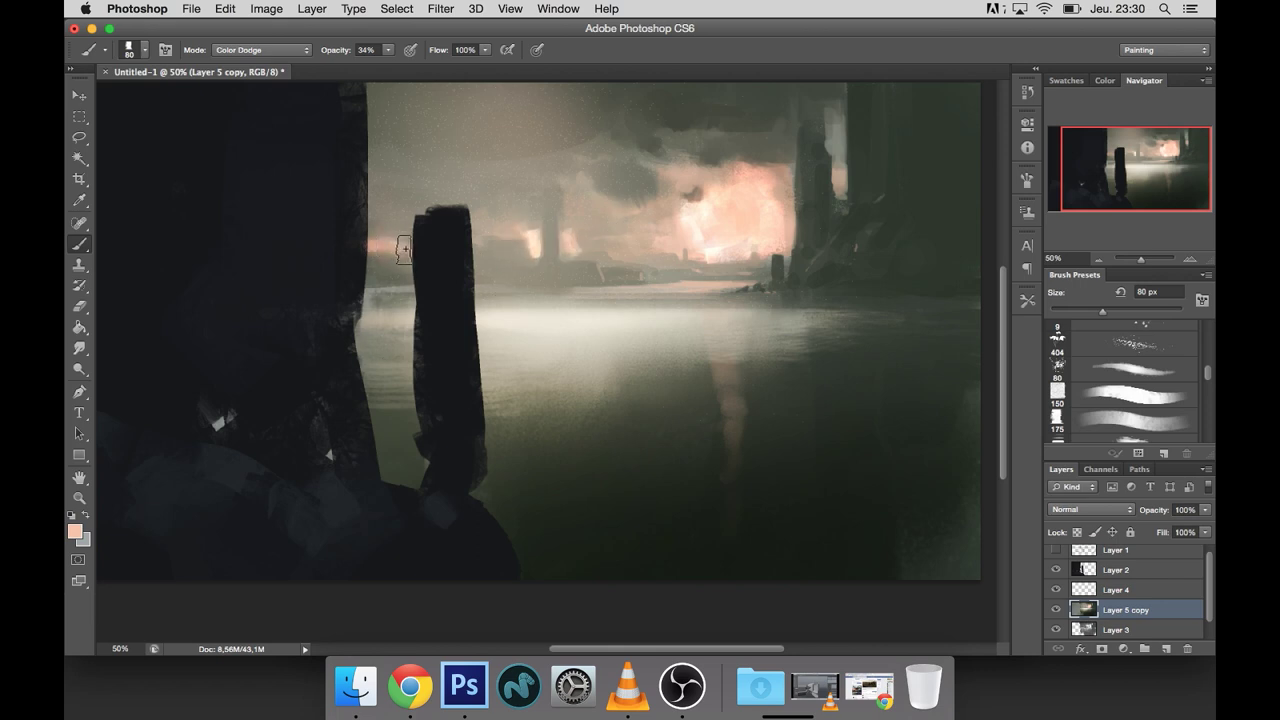
{"action": "key", "text": "bracketright"}
{"action": "key", "text": "bracketright"}
{"action": "key", "text": "bracketright"}
{"action": "key", "text": "bracketright"}
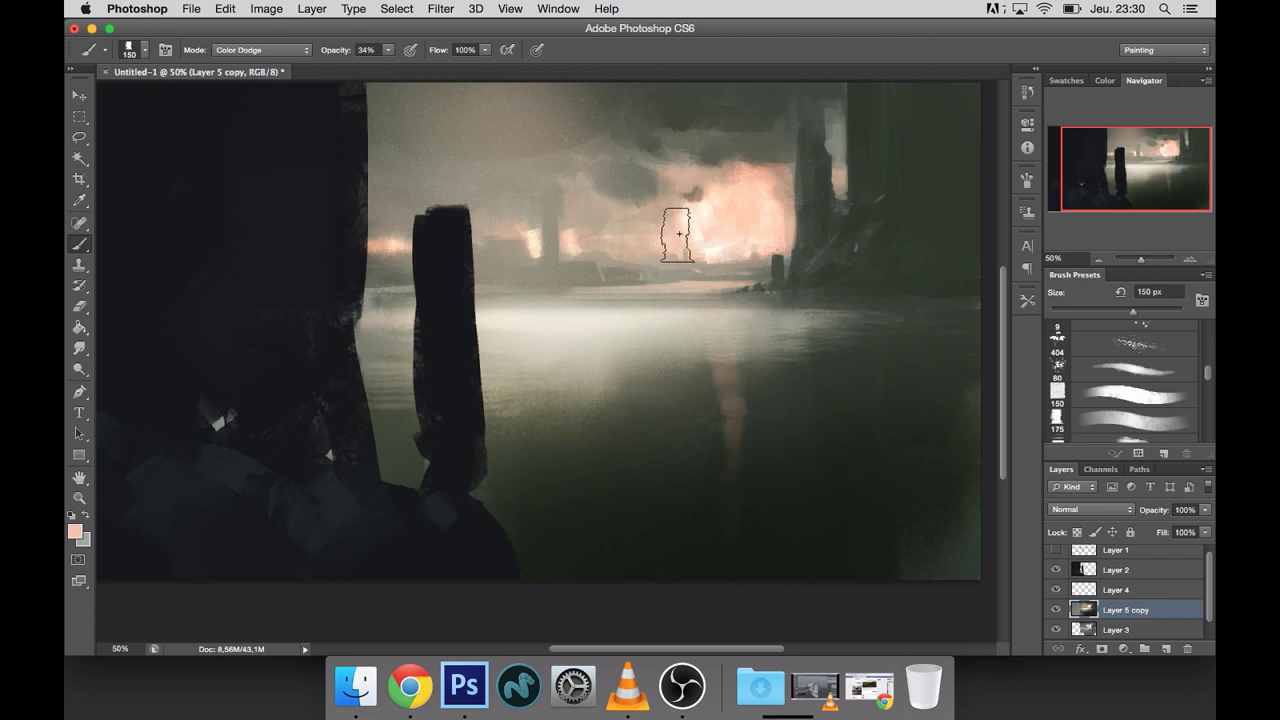
{"action": "left_click_drag", "start_coordinate": [667, 283], "coordinate": [657, 314]}
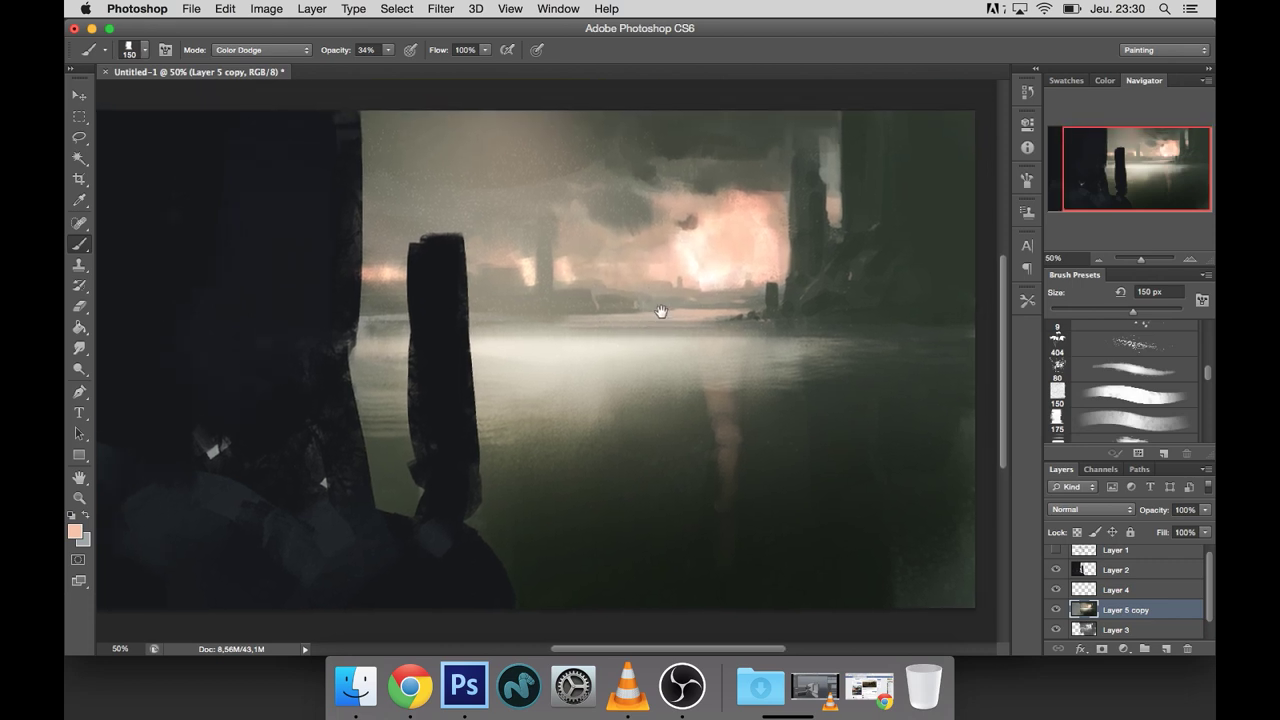
Step: Set up the Smudge tool with a small spatter brush
{"action": "key", "text": "r"}
{"action": "left_click_drag", "start_coordinate": [1204, 383], "coordinate": [1213, 440]}
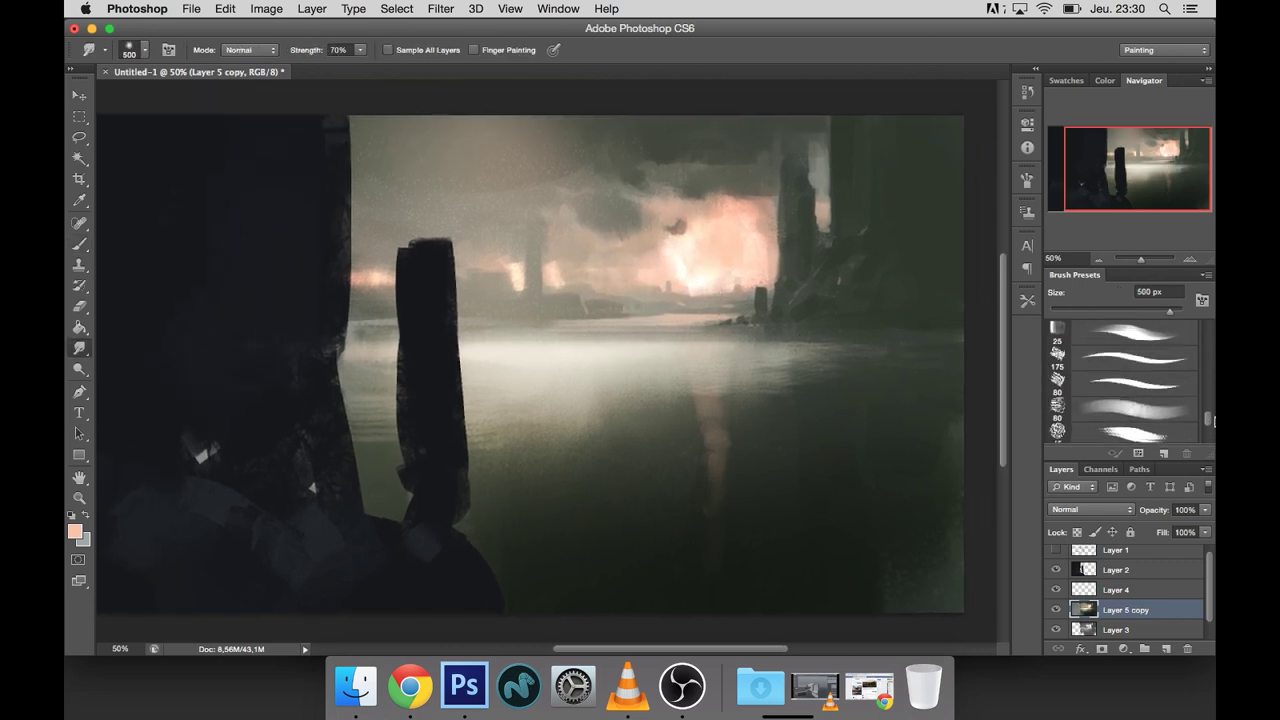
{"action": "left_click", "coordinate": [1135, 404]}
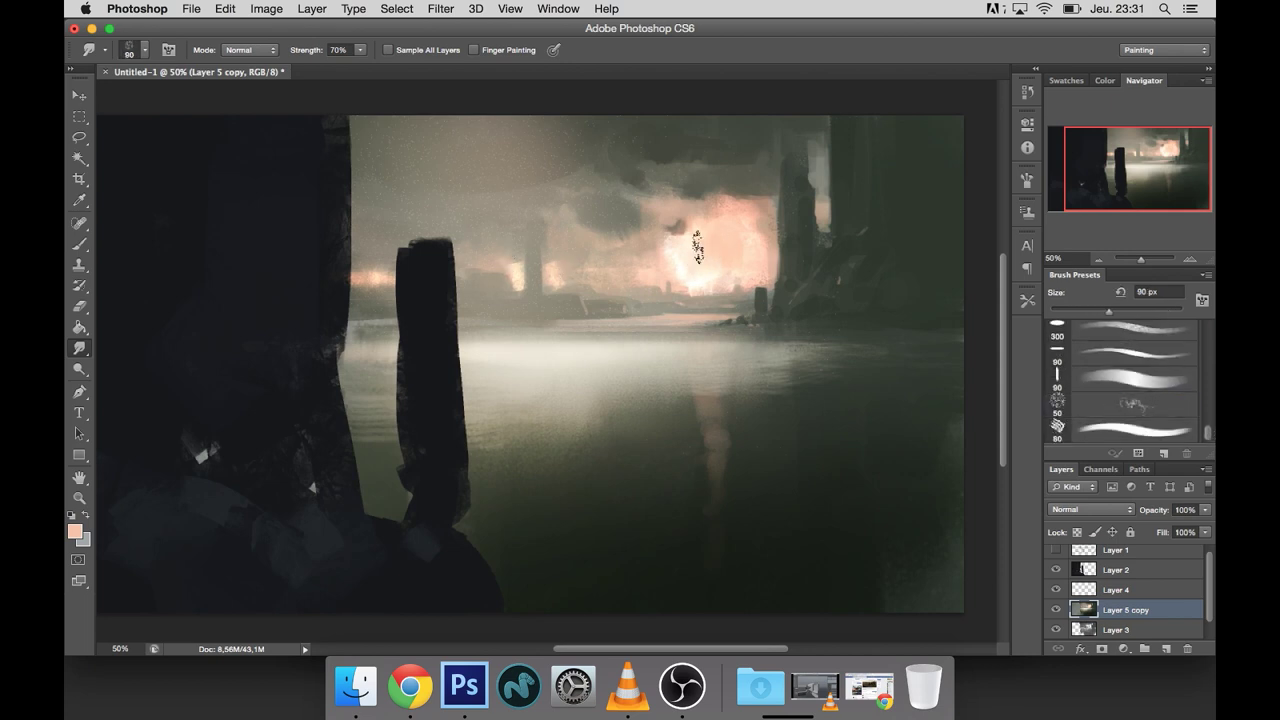
{"action": "scroll", "coordinate": [669, 323], "scroll_direction": "down", "scroll_amount": 2}
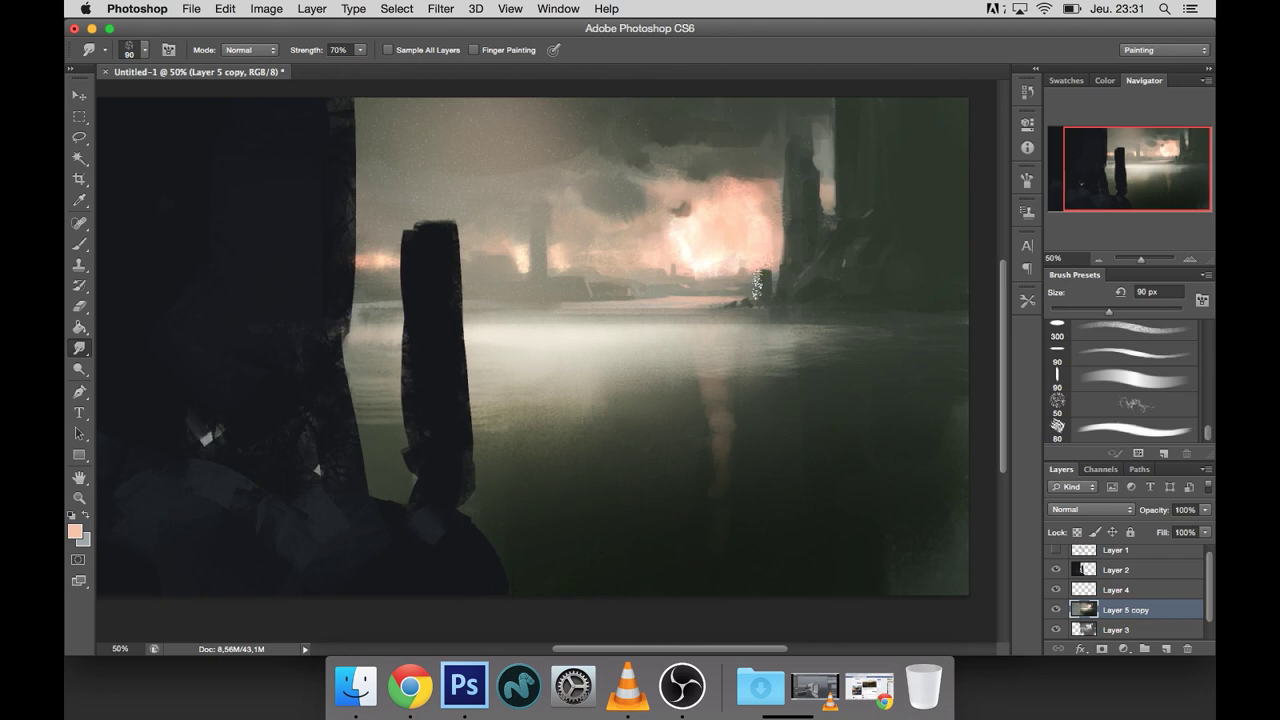
Step: Copy a rectangle of glowing sky to a new layer and flip it below the horizon
{"action": "key", "text": "m"}
{"action": "left_click_drag", "start_coordinate": [812, 300], "coordinate": [553, 148]}
{"action": "key", "text": "ctrl+j"}
{"action": "key", "text": "ctrl+t"}
{"action": "left_click_drag", "start_coordinate": [682, 148], "coordinate": [682, 562]}
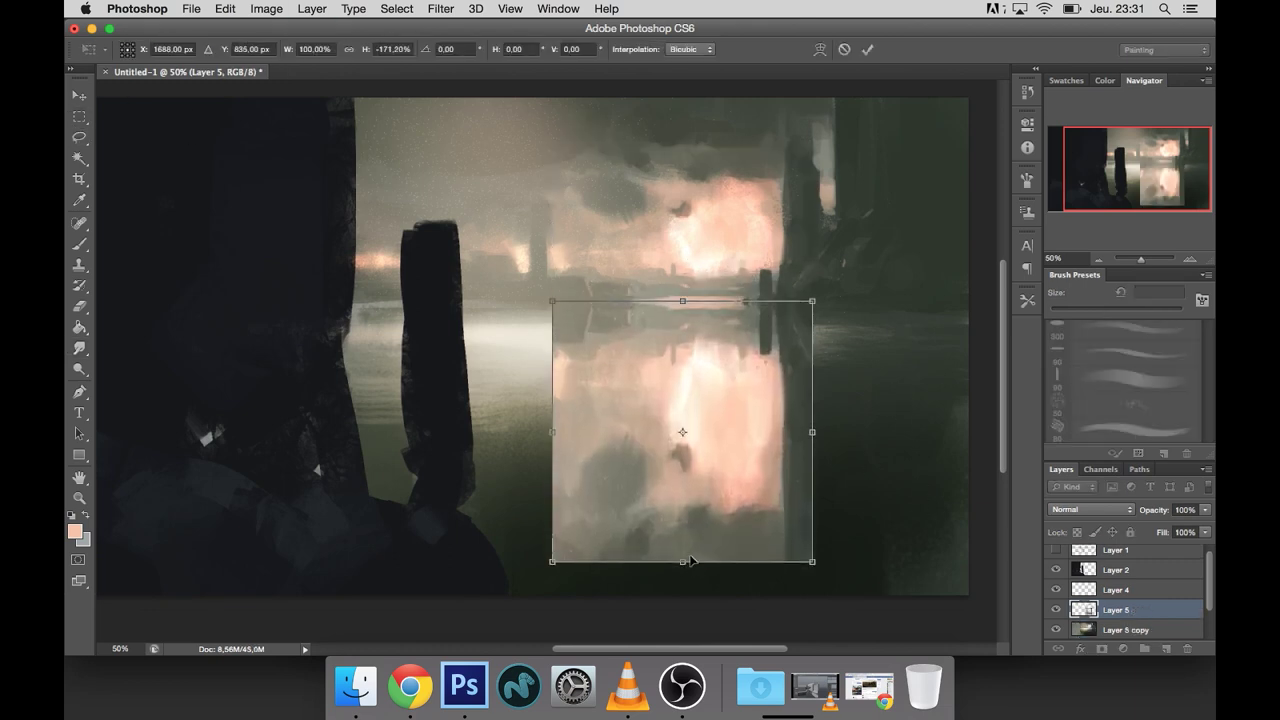
Step: Apply the transform and set the reflection layer to Screen after trying Lighten and Darken
{"action": "key", "text": "Return"}
{"action": "left_click", "coordinate": [1090, 509]}
{"action": "left_click", "coordinate": [1068, 600]}
{"action": "left_click", "coordinate": [1090, 510]}
{"action": "left_click", "coordinate": [1075, 460]}
{"action": "left_click", "coordinate": [1090, 510]}
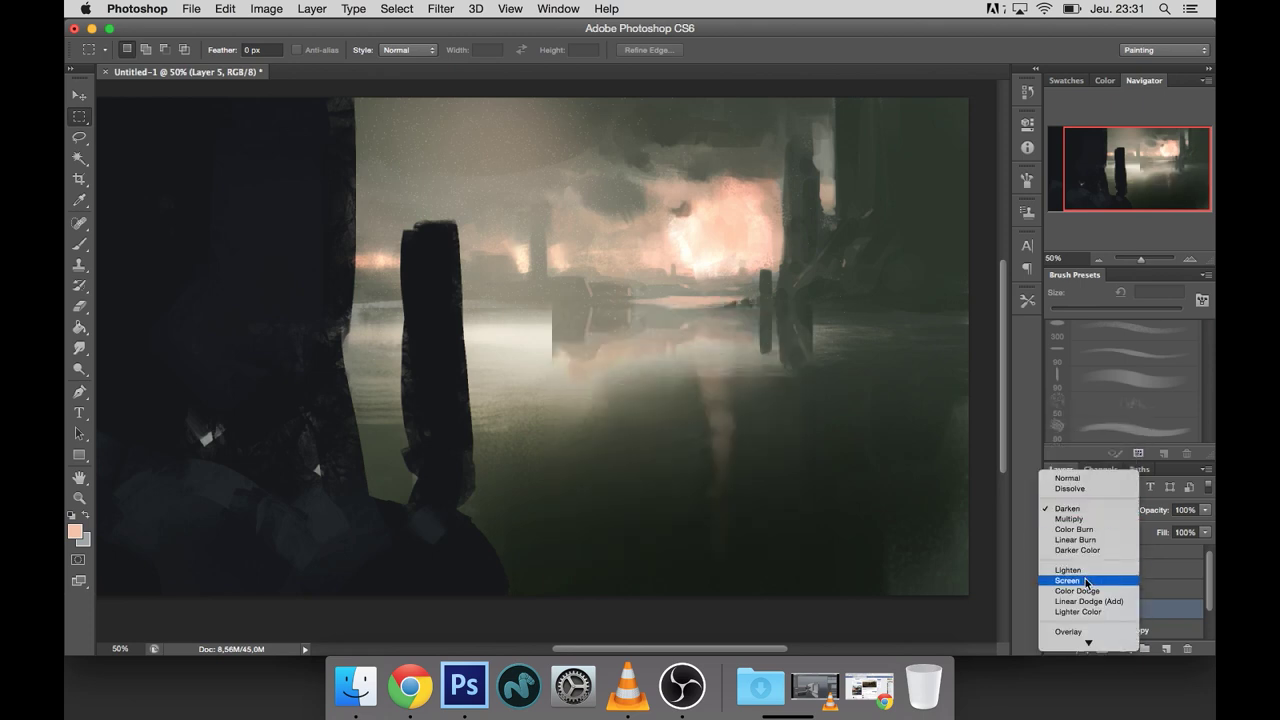
{"action": "left_click", "coordinate": [1075, 582]}
Step: Darken and soften the reflection with a Curves adjustment
{"action": "left_click", "coordinate": [266, 8]}
{"action": "left_click", "coordinate": [515, 88]}
{"action": "mouse_move", "coordinate": [846, 424]}
{"action": "left_mouse_down"}
{"action": "mouse_move", "coordinate": [1028, 425]}
{"action": "mouse_move", "coordinate": [932, 425]}
{"action": "left_mouse_up"}
{"action": "mouse_move", "coordinate": [1048, 208]}
{"action": "left_mouse_down"}
{"action": "mouse_move", "coordinate": [1037, 223]}
{"action": "mouse_move", "coordinate": [1074, 268]}
{"action": "left_mouse_up"}
{"action": "left_click_drag", "start_coordinate": [1001, 325], "coordinate": [1002, 346]}
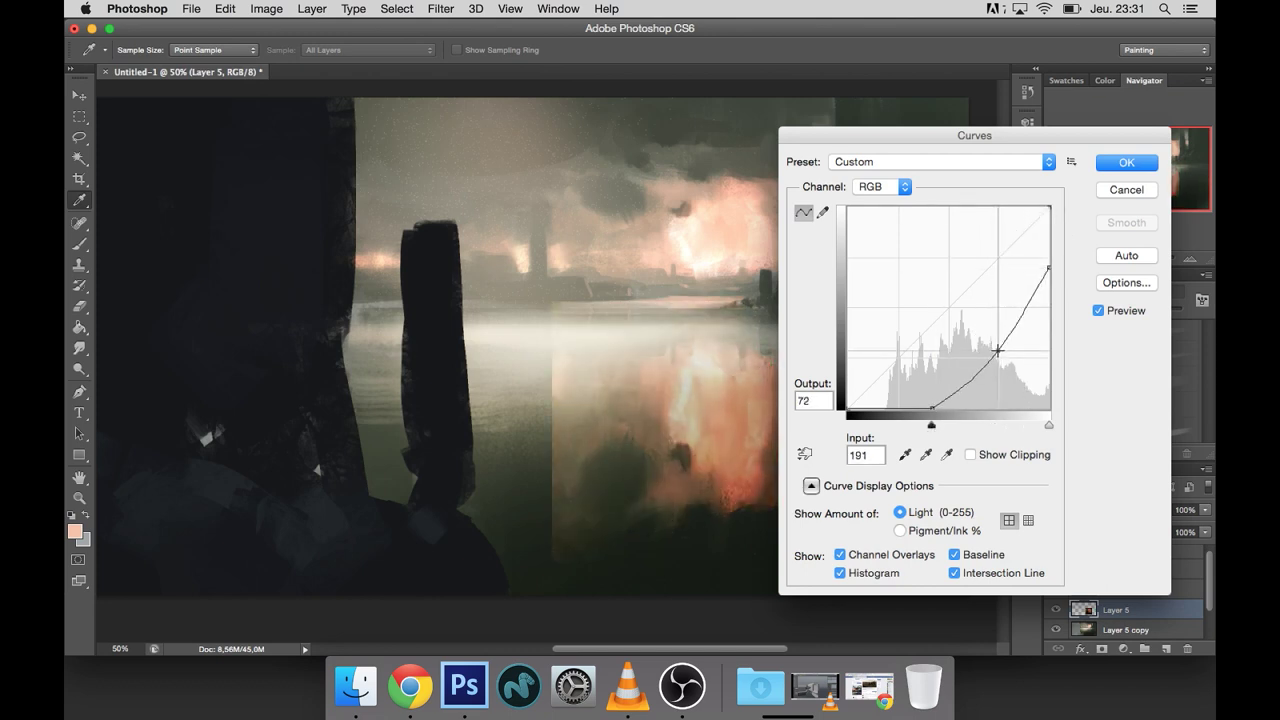
{"action": "left_click", "coordinate": [1126, 162]}
Step: Erase the reflection's hard edges with a speckled 90 px eraser, then delete the layer
{"action": "key", "text": "e"}
{"action": "mouse_move", "coordinate": [551, 345]}
{"action": "left_mouse_down"}
{"action": "mouse_move", "coordinate": [586, 543]}
{"action": "mouse_move", "coordinate": [594, 366]}
{"action": "mouse_move", "coordinate": [791, 406]}
{"action": "mouse_move", "coordinate": [800, 490]}
{"action": "mouse_move", "coordinate": [780, 517]}
{"action": "mouse_move", "coordinate": [813, 347]}
{"action": "mouse_move", "coordinate": [755, 420]}
{"action": "mouse_move", "coordinate": [557, 354]}
{"action": "mouse_move", "coordinate": [636, 484]}
{"action": "left_mouse_up"}
{"action": "left_click", "coordinate": [1058, 402]}
{"action": "key", "text": "Delete"}
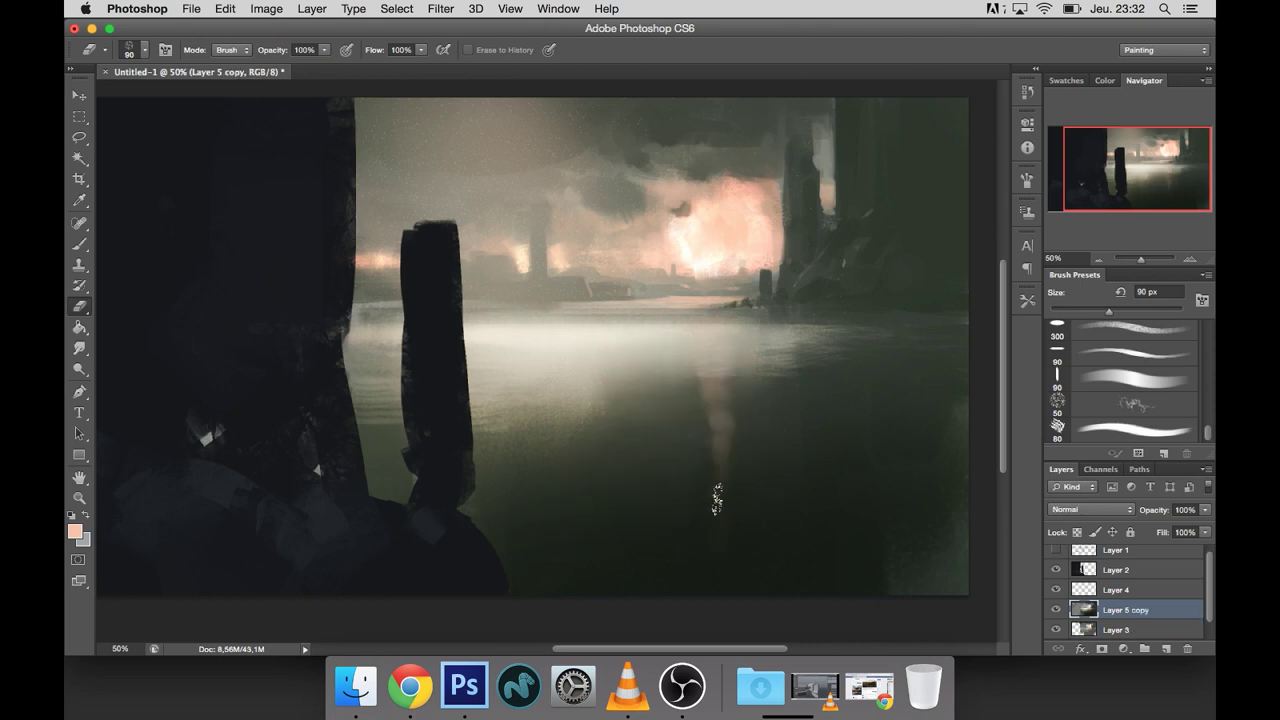
Step: Paint sampled dark green over the pale reflection at Normal, 100% opacity, 150 px
{"action": "key", "text": "b"}
{"action": "left_click", "coordinate": [744, 425], "text": "alt"}
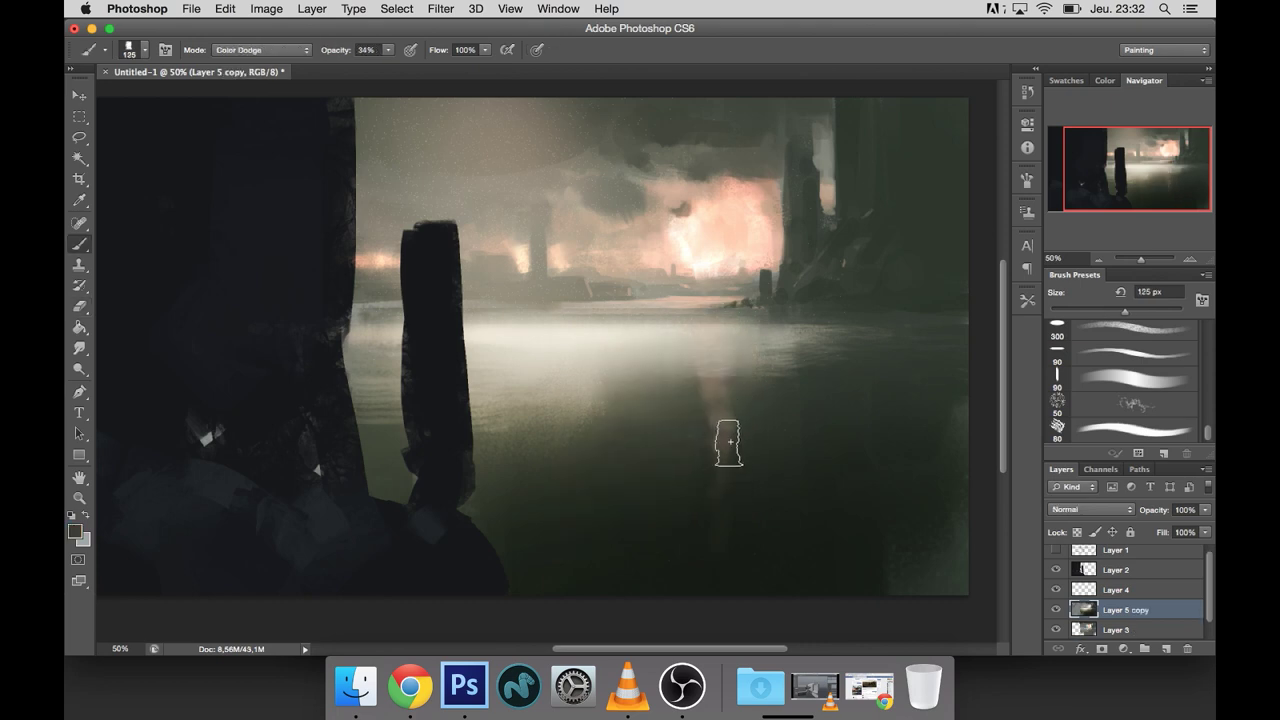
{"action": "left_click", "coordinate": [262, 49]}
{"action": "left_click", "coordinate": [240, 14]}
{"action": "key", "text": "bracketright"}
{"action": "key", "text": "0"}
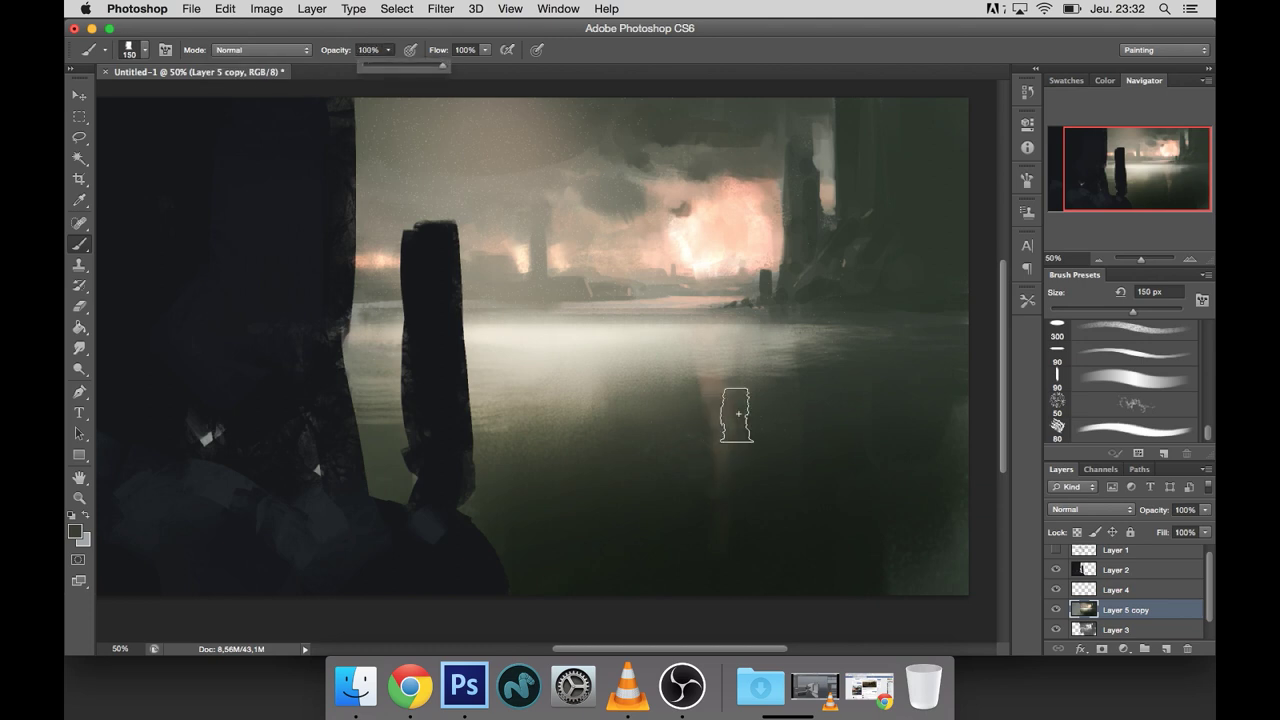
{"action": "left_click_drag", "start_coordinate": [737, 414], "coordinate": [706, 432]}
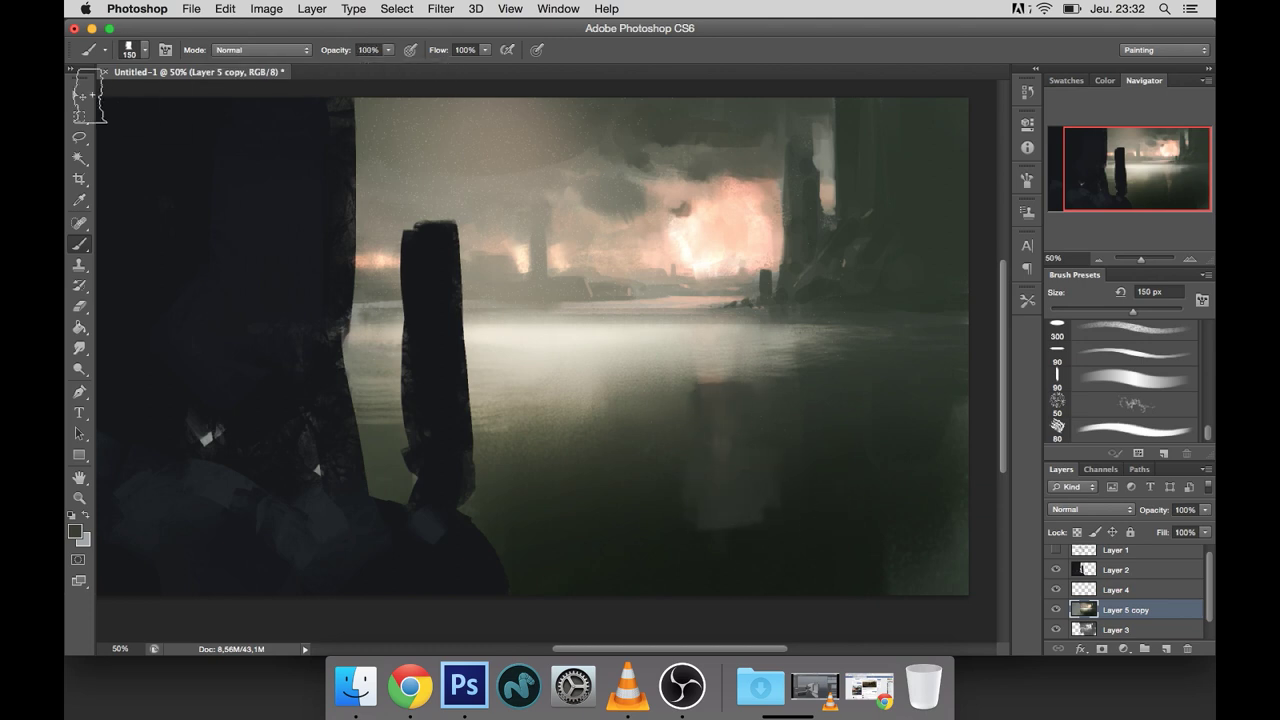
Step: Resample the water colour at 125 px and briefly try the Smudge tool
{"action": "key", "text": "bracketleft"}
{"action": "key", "text": "bracketleft"}
{"action": "key", "text": "bracketleft"}
{"action": "key", "text": "bracketleft"}
{"action": "left_click", "coordinate": [731, 410], "text": "alt"}
{"action": "key", "text": "r"}
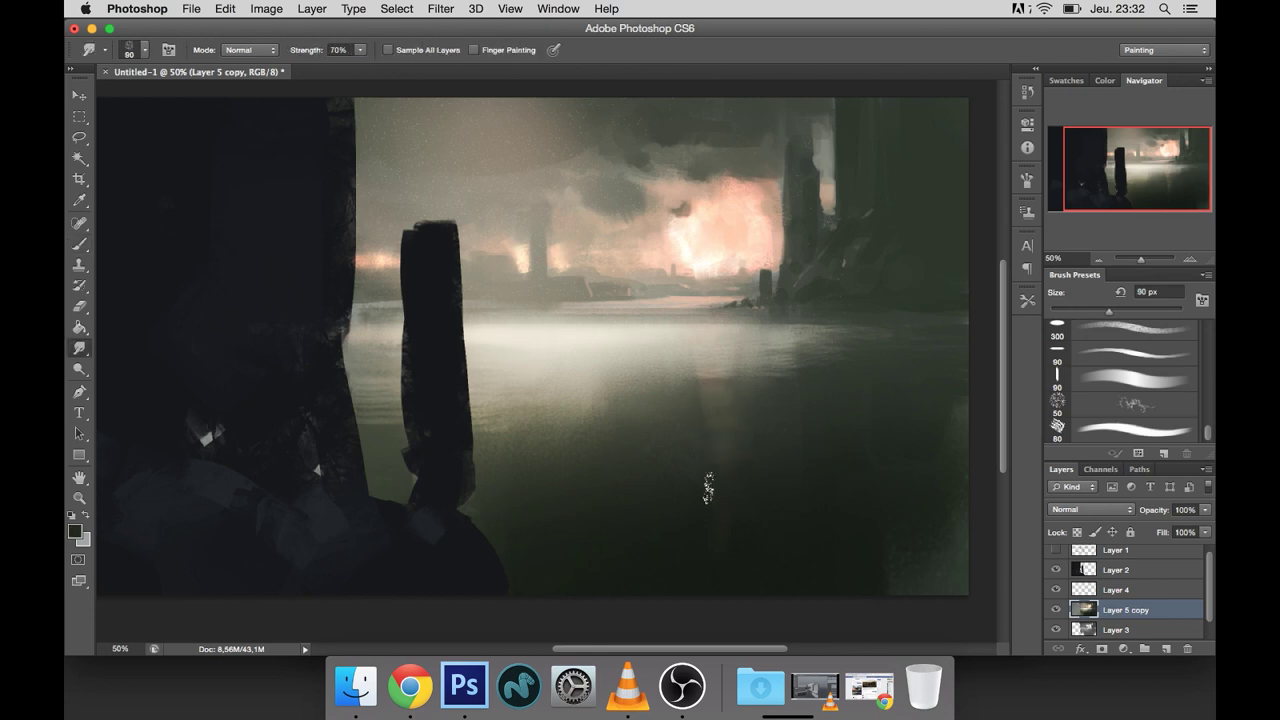
{"action": "key", "text": "b"}
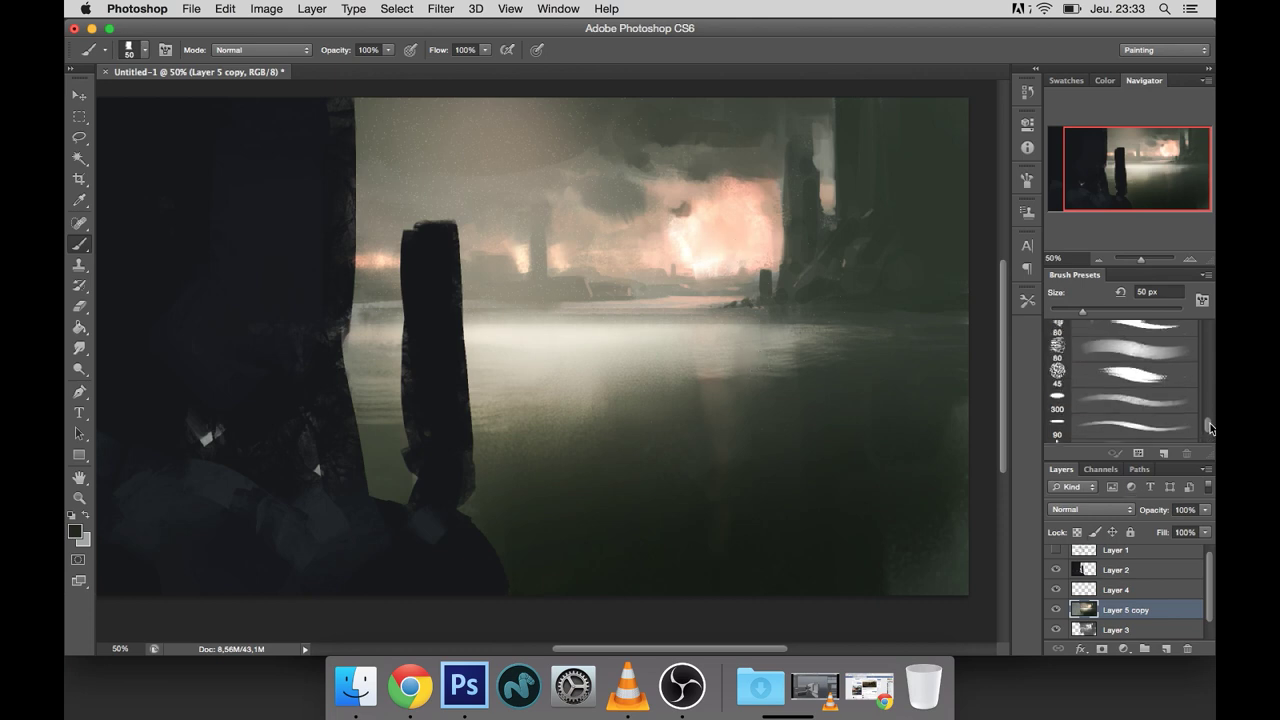
{"action": "left_click_drag", "start_coordinate": [813, 420], "coordinate": [833, 380]}
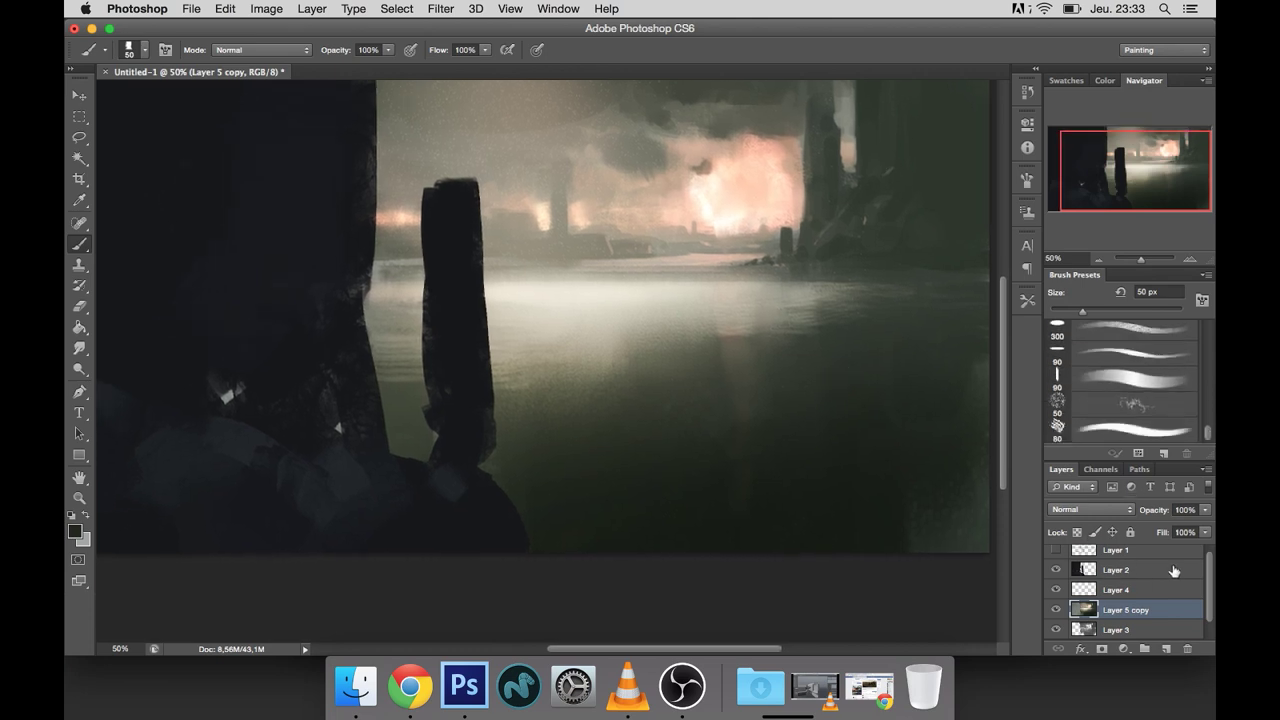
Step: Show Layer 1's sketch lines, make Layer 4 active, and set the foreground to dark green
{"action": "scroll", "coordinate": [1127, 568], "scroll_direction": "up", "scroll_amount": 1}
{"action": "left_click", "coordinate": [1056, 555]}
{"action": "left_click", "coordinate": [1115, 595]}
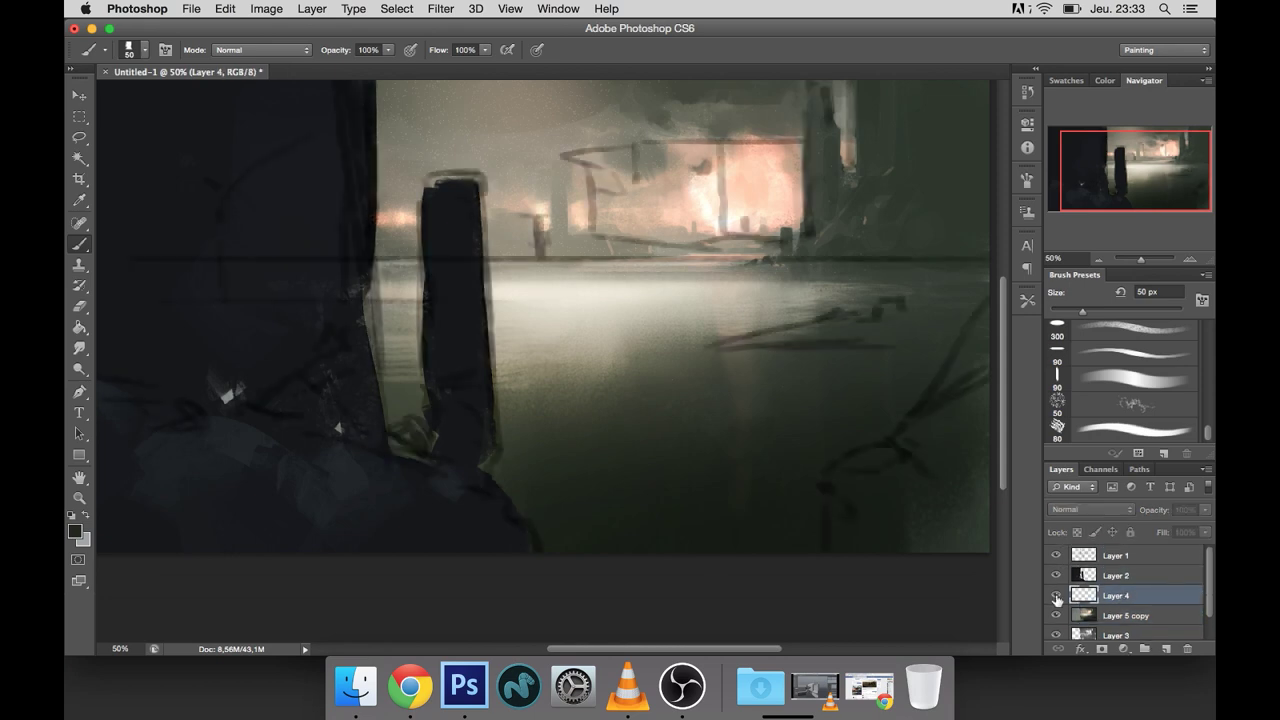
{"action": "key", "text": "ctrl+minus"}
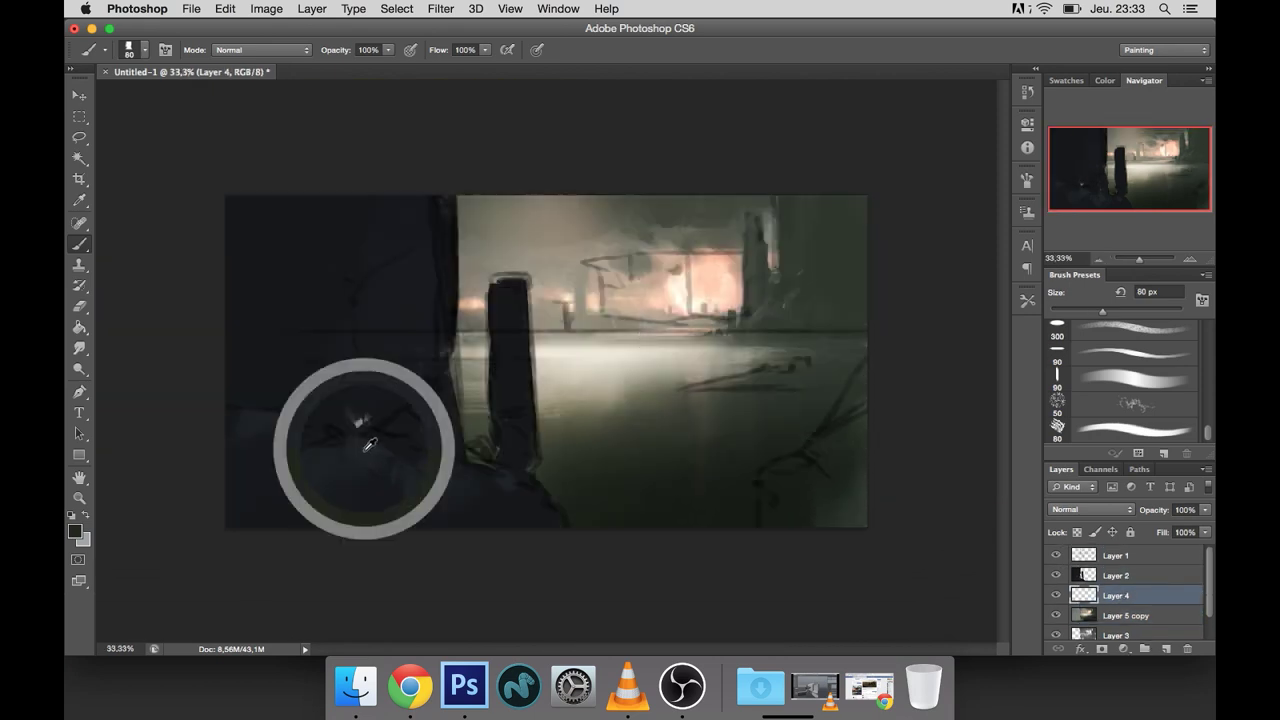
{"action": "left_click", "coordinate": [1104, 80]}
{"action": "left_click", "coordinate": [1055, 101]}
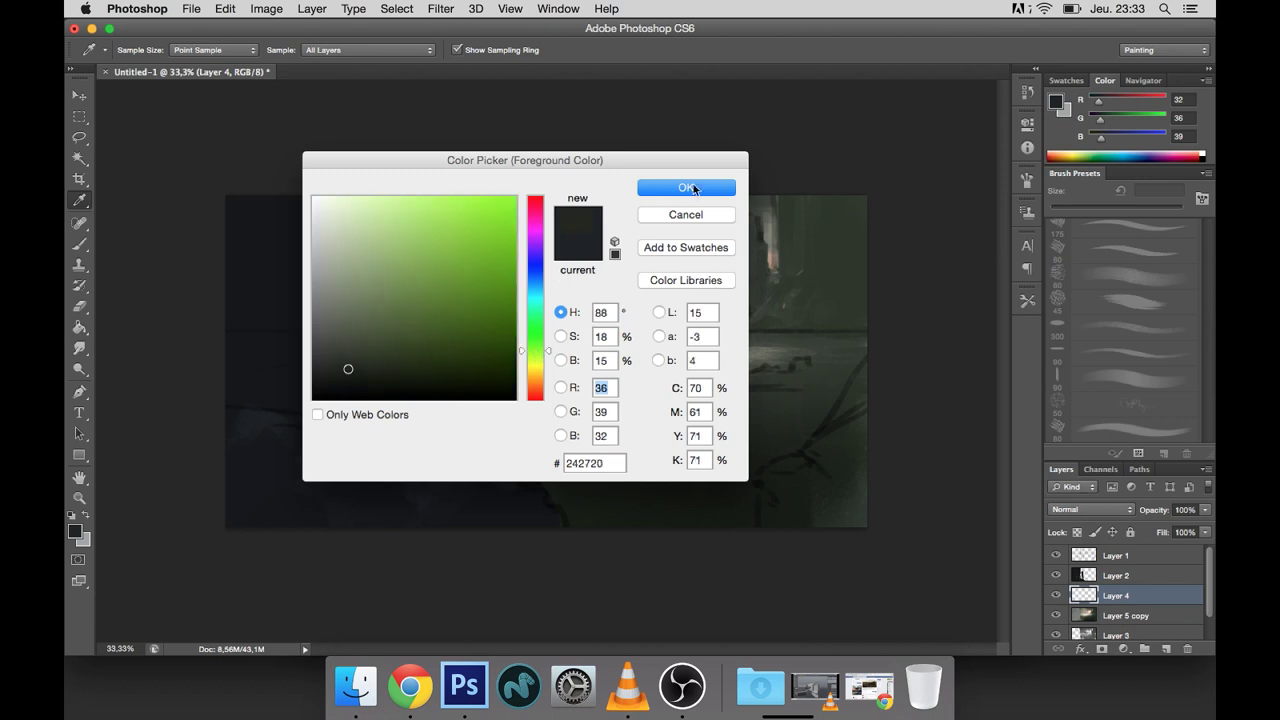
{"action": "key", "text": "Return"}
{"action": "key", "text": "b"}
Step: Switch the foreground to a slightly darker sampled green and hide the Layer 1 sketch lines
{"action": "left_click", "coordinate": [737, 516], "text": "alt"}
{"action": "left_click", "coordinate": [802, 494], "text": "alt"}
{"action": "left_click", "coordinate": [352, 383]}
{"action": "key", "text": "Return"}
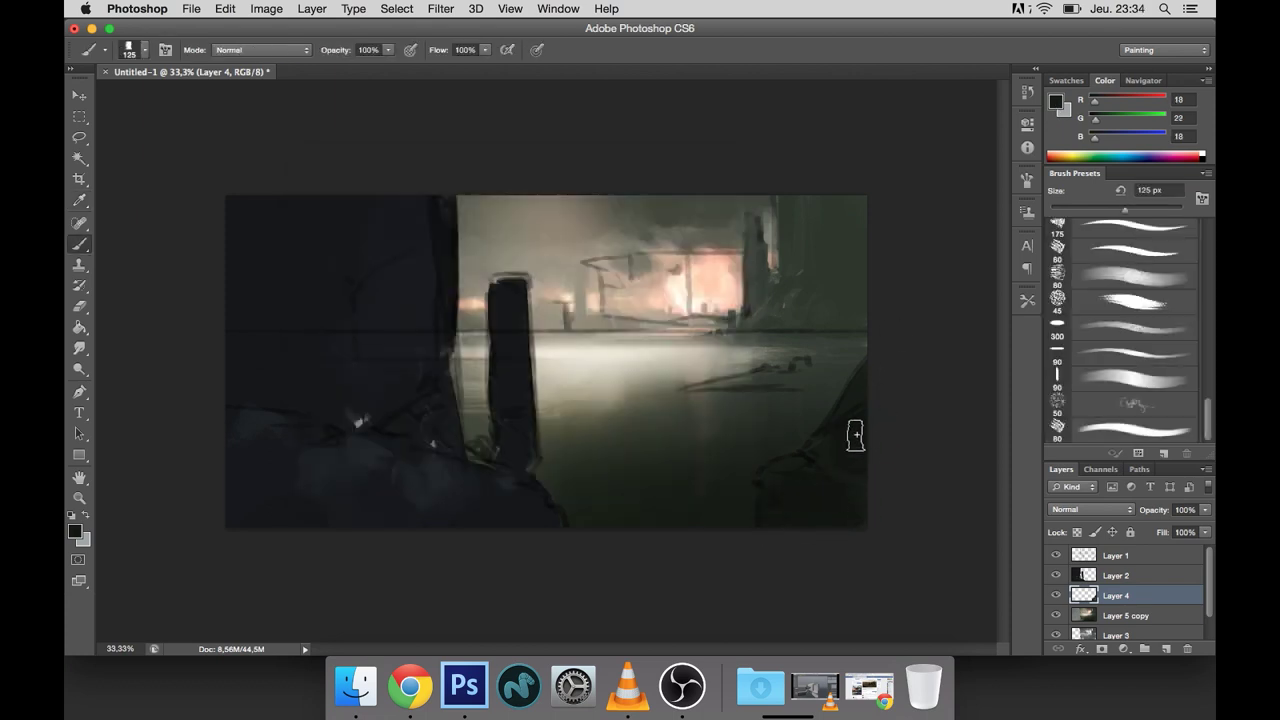
{"action": "left_click", "coordinate": [1057, 556]}
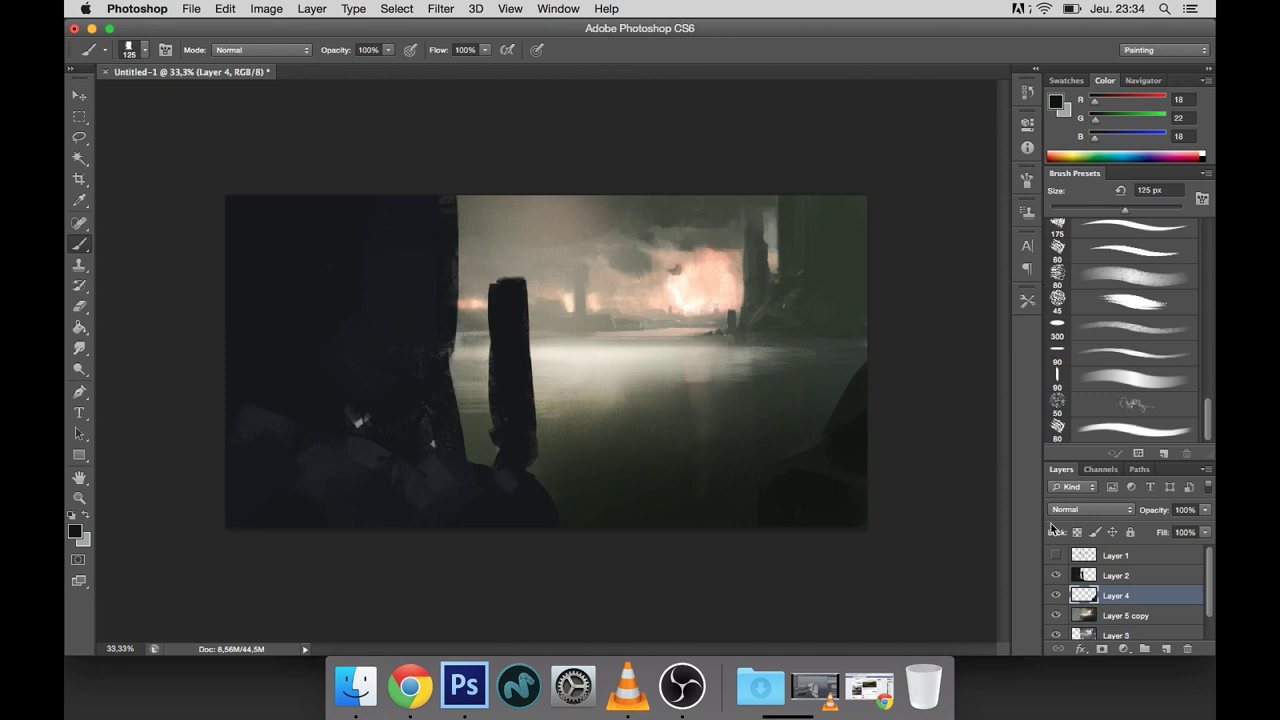
Step: At 50% zoom, paint the right-side silhouette with a 20 px brush in sampled greens
{"action": "left_click", "coordinate": [780, 420]}
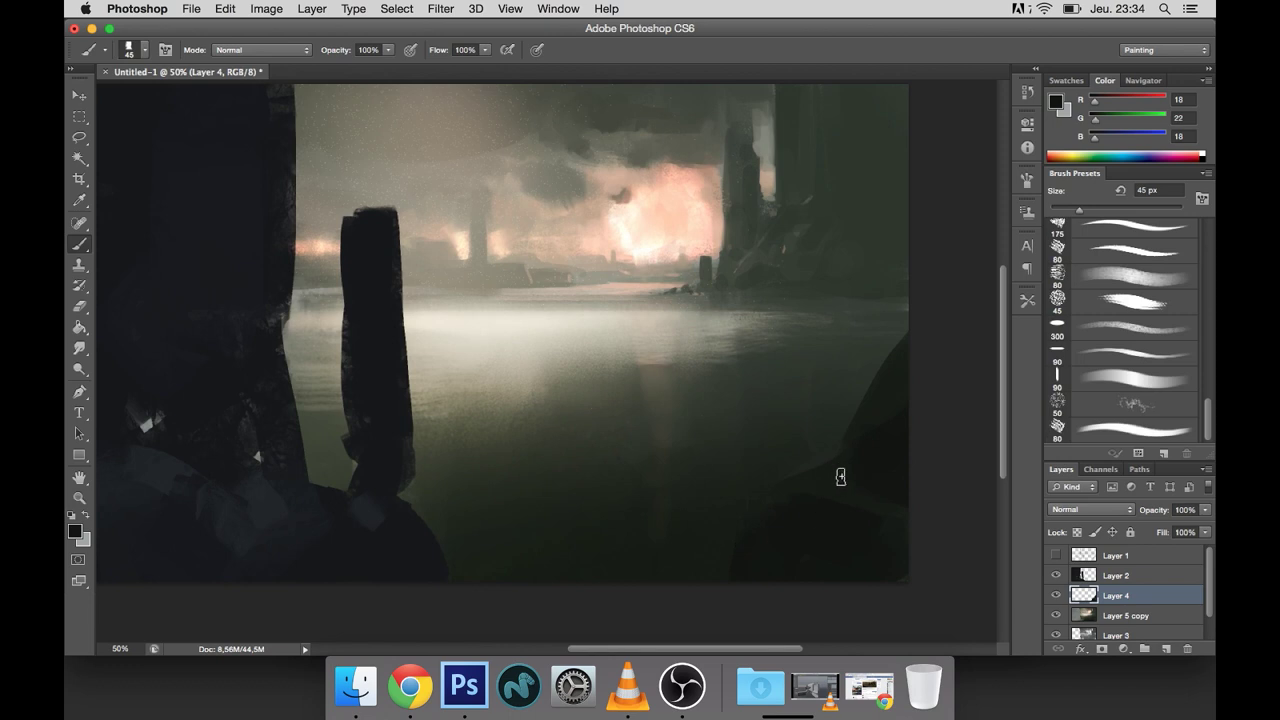
{"action": "key", "text": "bracketleft"}
{"action": "left_click", "coordinate": [800, 505]}
{"action": "left_click", "coordinate": [764, 437], "text": "alt"}
{"action": "key", "text": "bracketleft"}
{"action": "key", "text": "bracketleft"}
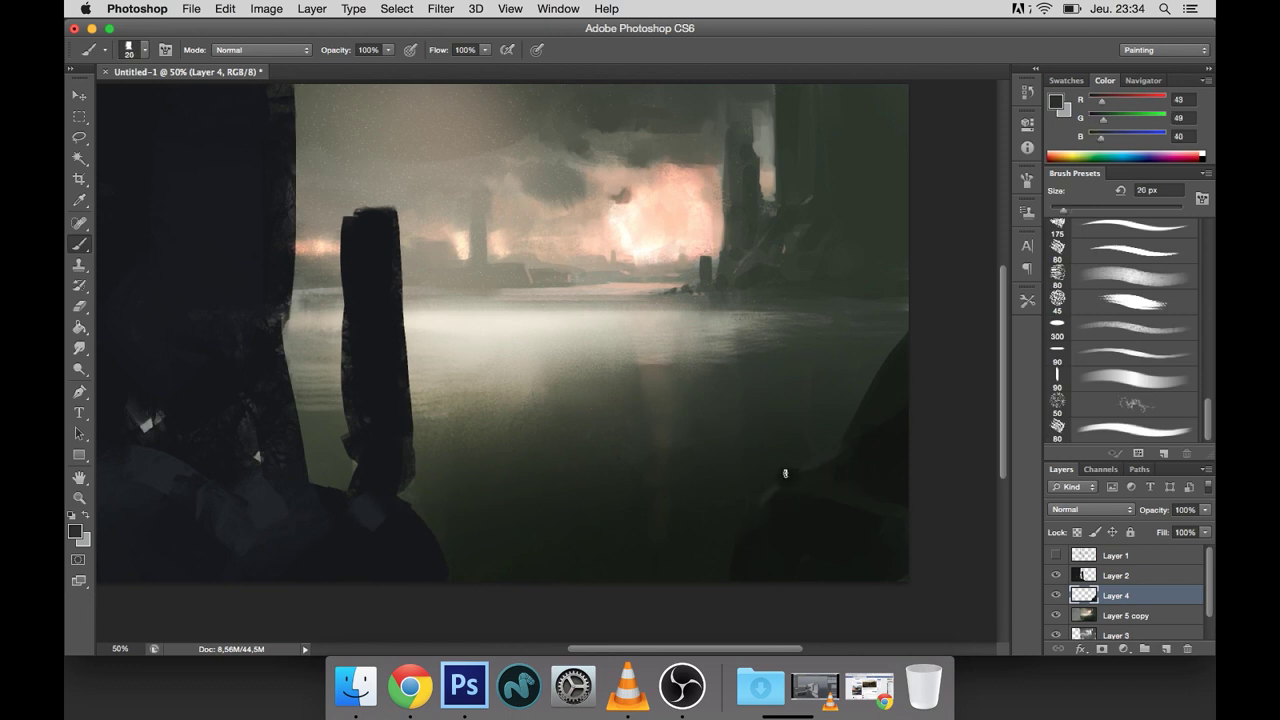
{"action": "left_click", "coordinate": [764, 501], "text": "alt"}
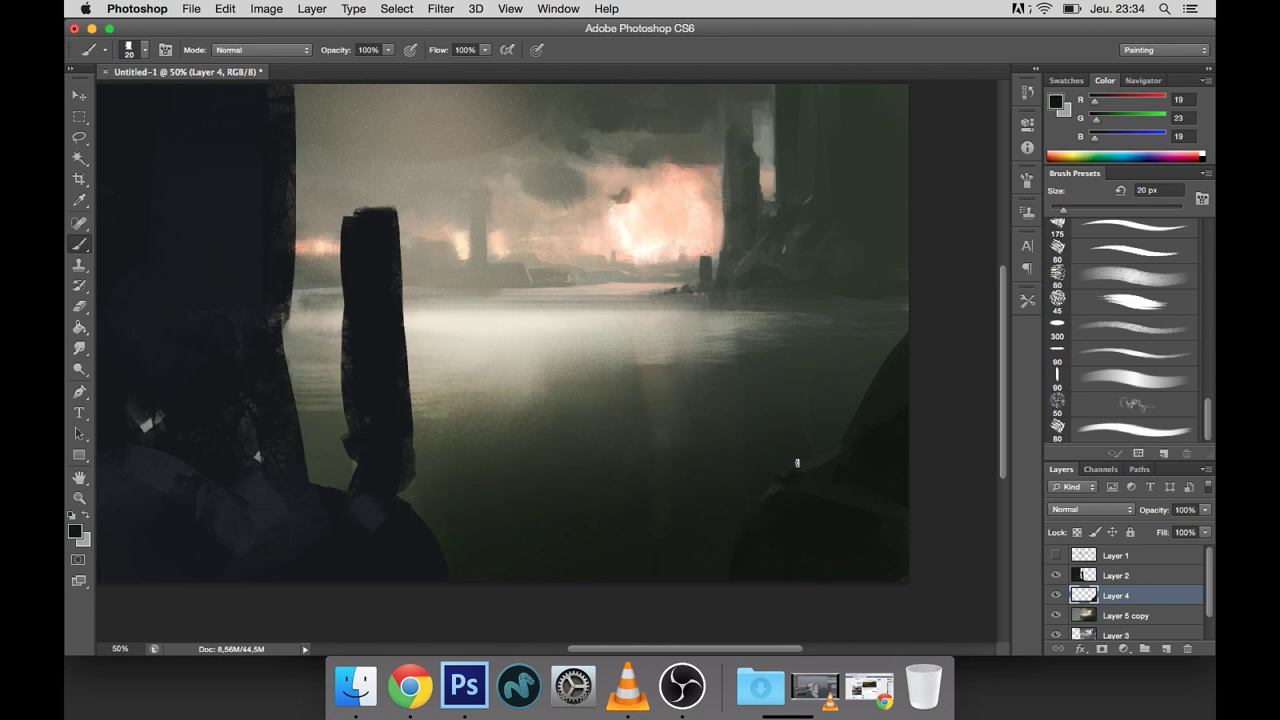
{"action": "key", "text": "e"}
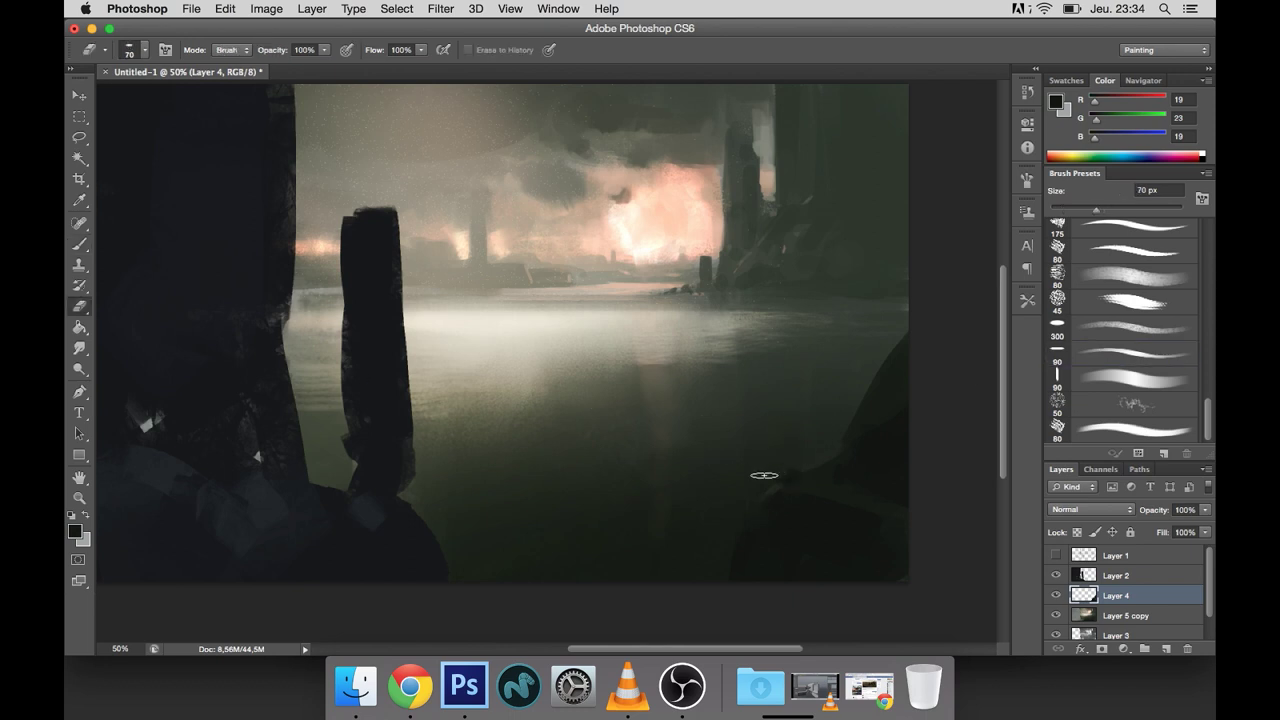
{"action": "key", "text": "b"}
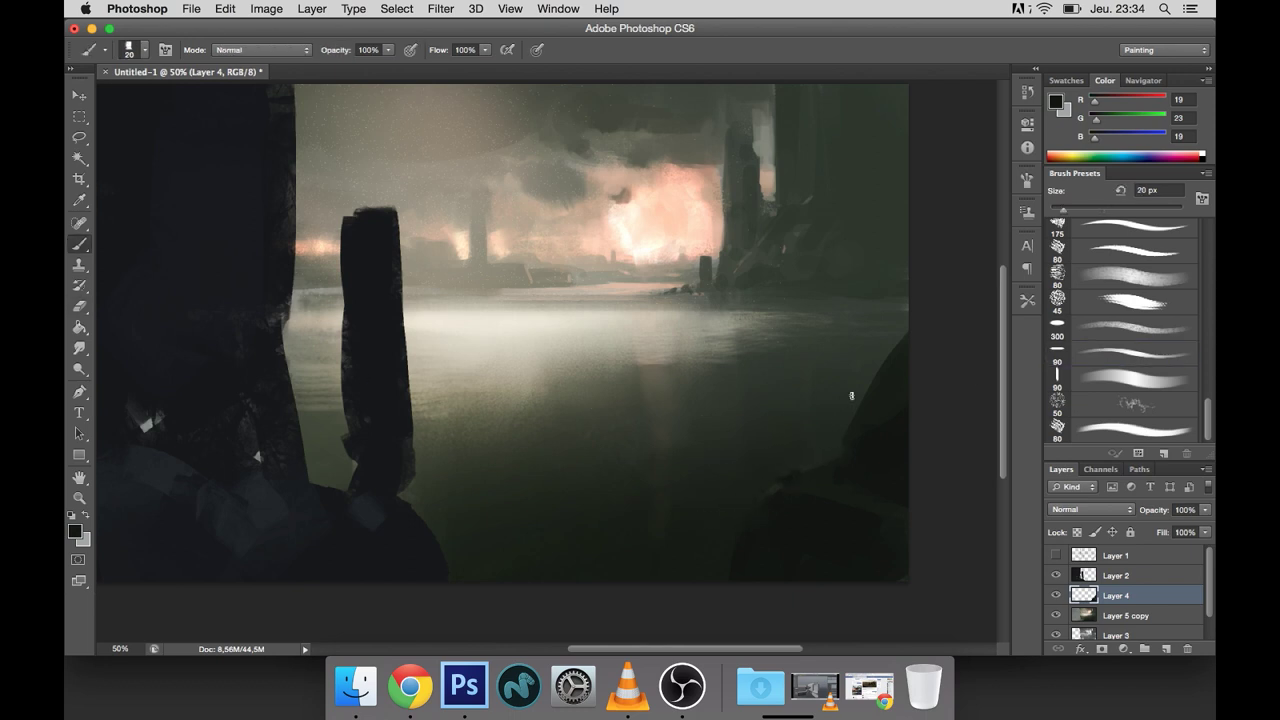
{"action": "key", "text": "w"}
Step: Select the silhouette shape, lock Layer 4's transparent pixels, and clear the selection
{"action": "left_click", "coordinate": [857, 443]}
{"action": "key", "text": "b"}
{"action": "left_click", "coordinate": [1076, 532]}
{"action": "key", "text": "super+d"}
Step: Set the brush to 15 px, sample a darker green, and make Layer 2 active
{"action": "key", "text": "bracketright"}
{"action": "key", "text": "bracketright"}
{"action": "key", "text": "bracketright"}
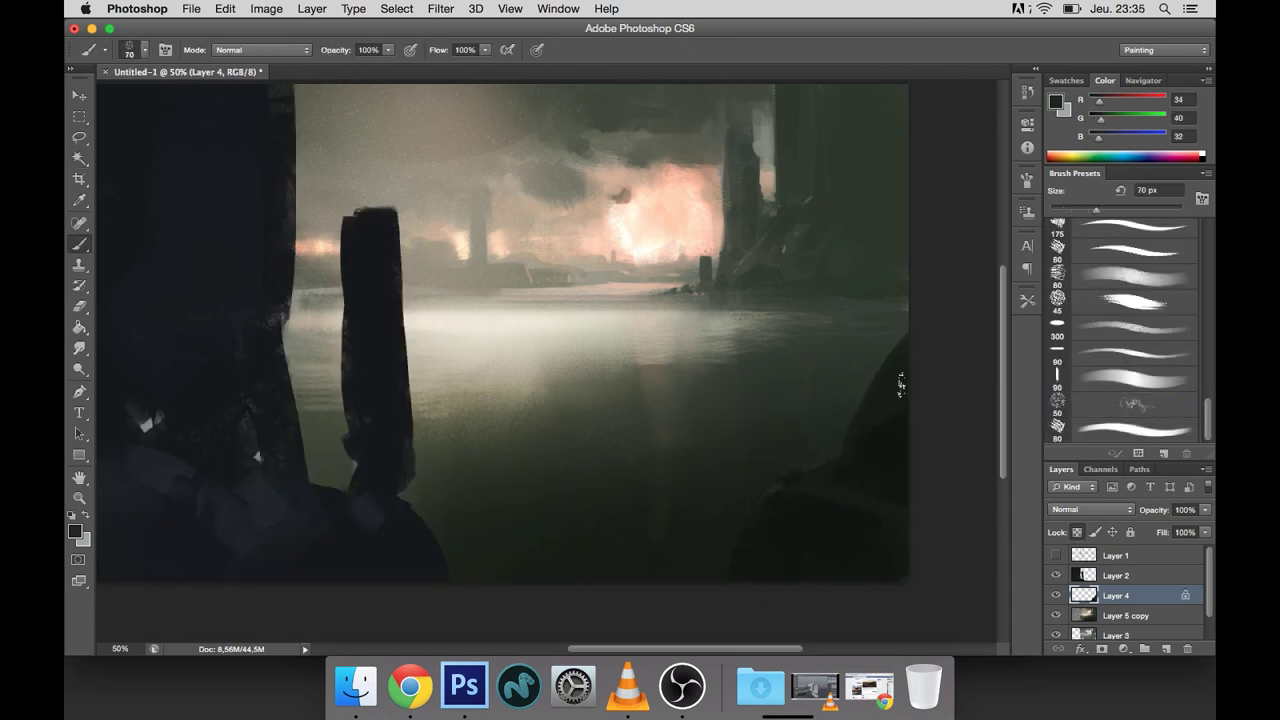
{"action": "key", "text": "bracketleft"}
{"action": "key", "text": "bracketleft"}
{"action": "key", "text": "bracketleft"}
{"action": "left_click", "coordinate": [859, 455], "text": "alt"}
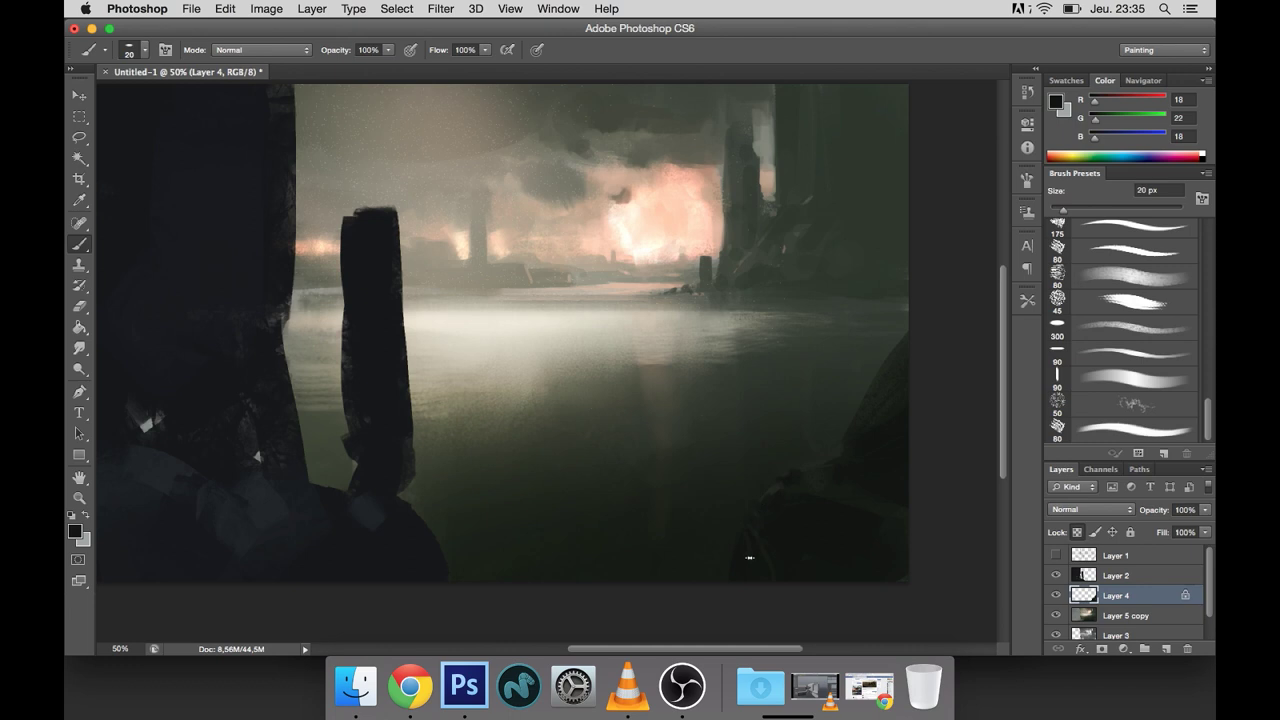
{"action": "scroll", "coordinate": [749, 557], "scroll_direction": "left", "scroll_amount": 5}
{"action": "left_click", "coordinate": [1115, 575]}
Step: Apply a Curves adjustment to Layer 2, lifting the Green midtones and reshaping the Blue curve
{"action": "left_click", "coordinate": [266, 9]}
{"action": "left_click", "coordinate": [430, 95]}
{"action": "left_click", "coordinate": [870, 187]}
{"action": "left_click", "coordinate": [898, 215]}
{"action": "left_click_drag", "start_coordinate": [943, 296], "coordinate": [942, 306]}
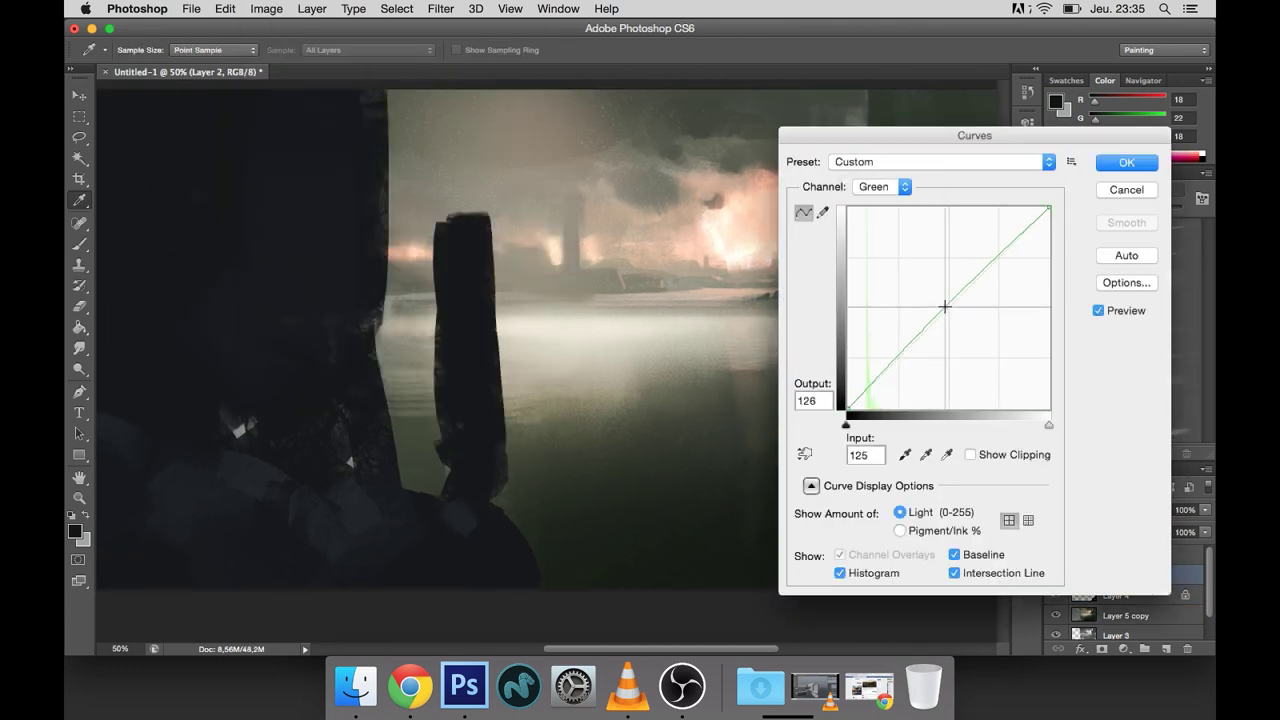
{"action": "left_click", "coordinate": [905, 187]}
{"action": "left_click", "coordinate": [875, 207]}
{"action": "mouse_move", "coordinate": [943, 306]}
{"action": "left_mouse_down"}
{"action": "mouse_move", "coordinate": [654, 391]}
{"action": "mouse_move", "coordinate": [690, 354]}
{"action": "left_mouse_up"}
{"action": "key", "text": "Return"}
{"action": "key", "text": "b"}
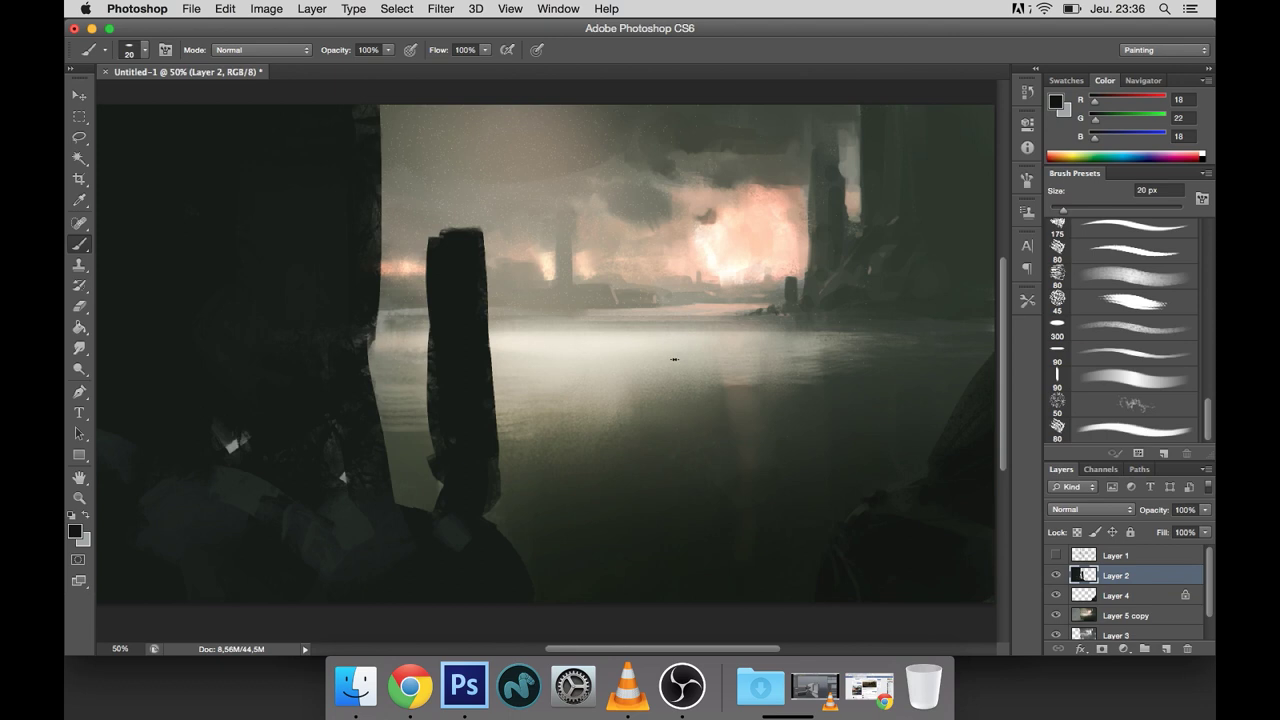
Step: Flip the canvas horizontally, pick a 90 px textured brush, and add empty Layer 5
{"action": "left_click", "coordinate": [266, 8]}
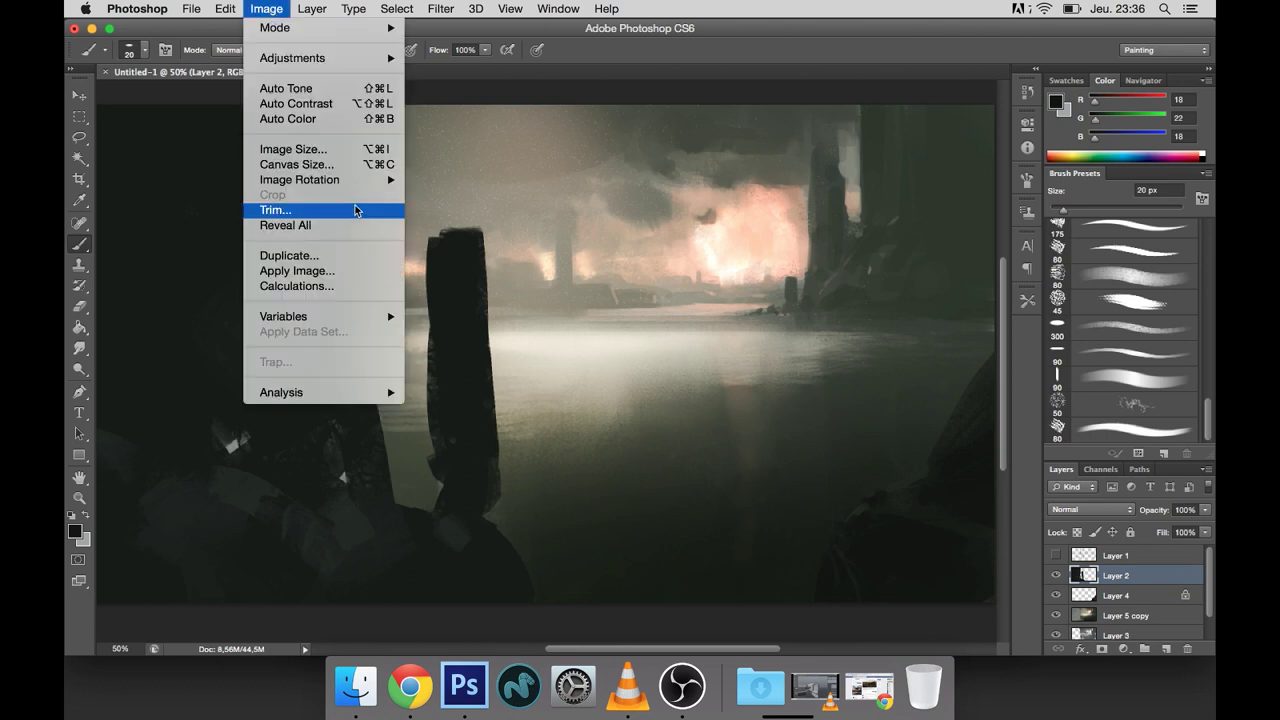
{"action": "left_click", "coordinate": [475, 257]}
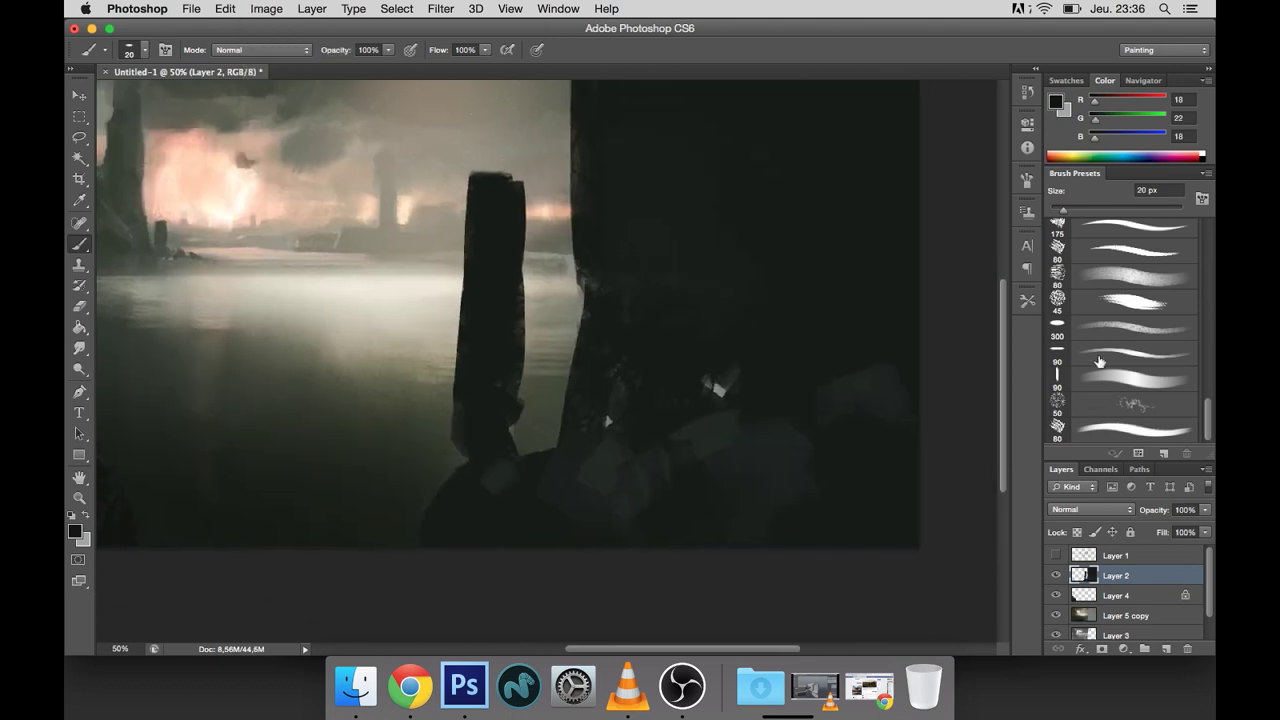
{"action": "left_click", "coordinate": [1100, 362]}
{"action": "scroll", "coordinate": [1120, 350], "scroll_direction": "up", "scroll_amount": 2}
{"action": "scroll", "coordinate": [1150, 345], "scroll_direction": "up", "scroll_amount": 4}
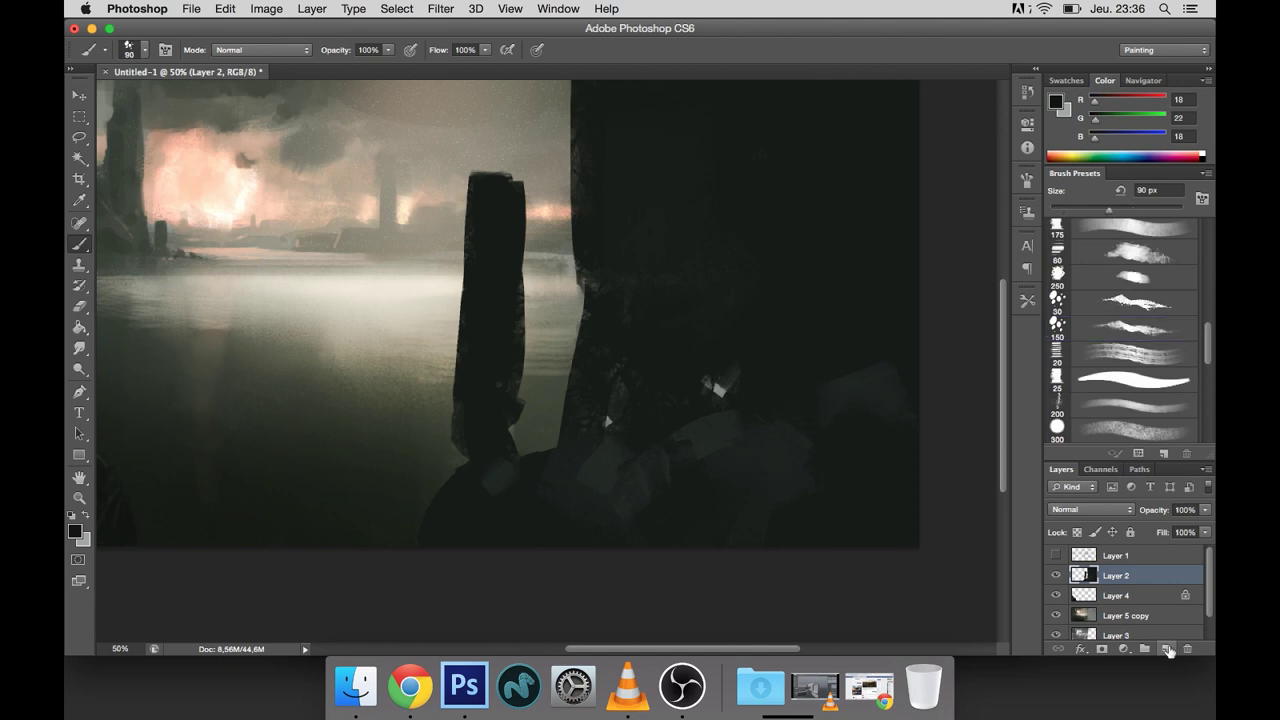
{"action": "left_click", "coordinate": [1167, 649]}
{"action": "mouse_move", "coordinate": [160, 72]}
{"action": "left_mouse_down"}
{"action": "mouse_move", "coordinate": [155, 115]}
{"action": "mouse_move", "coordinate": [160, 75]}
{"action": "left_mouse_up"}
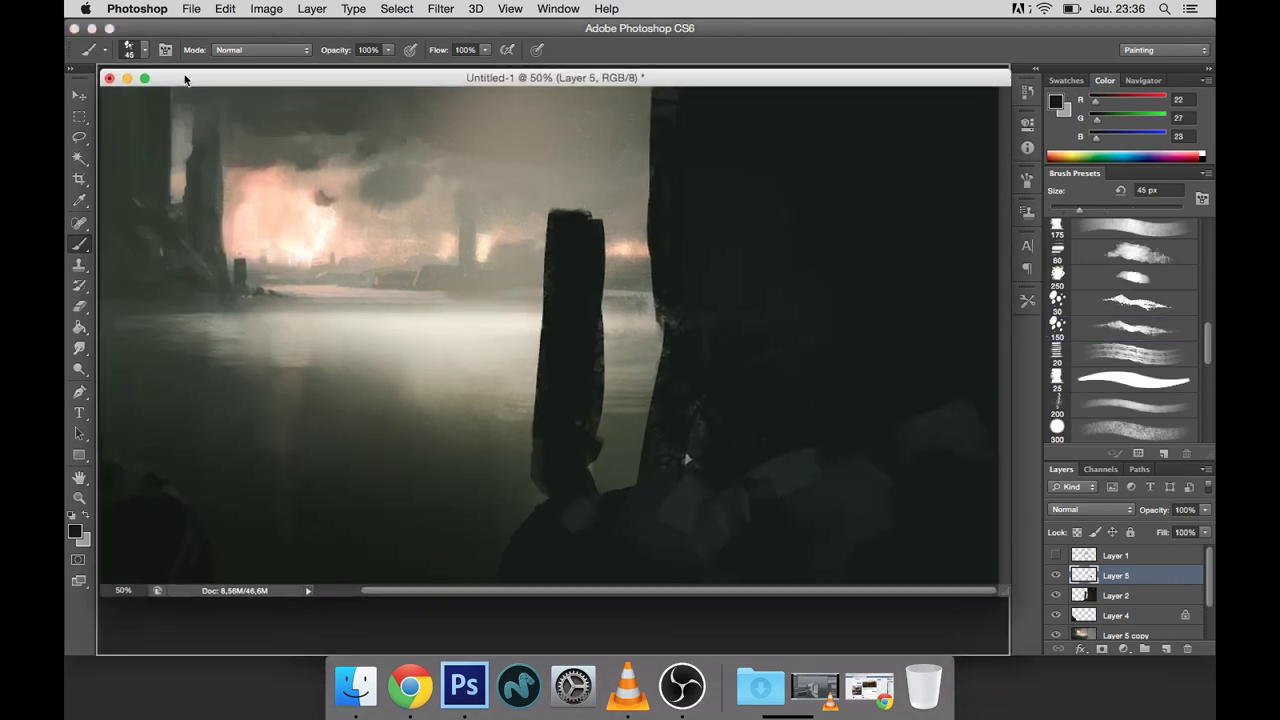
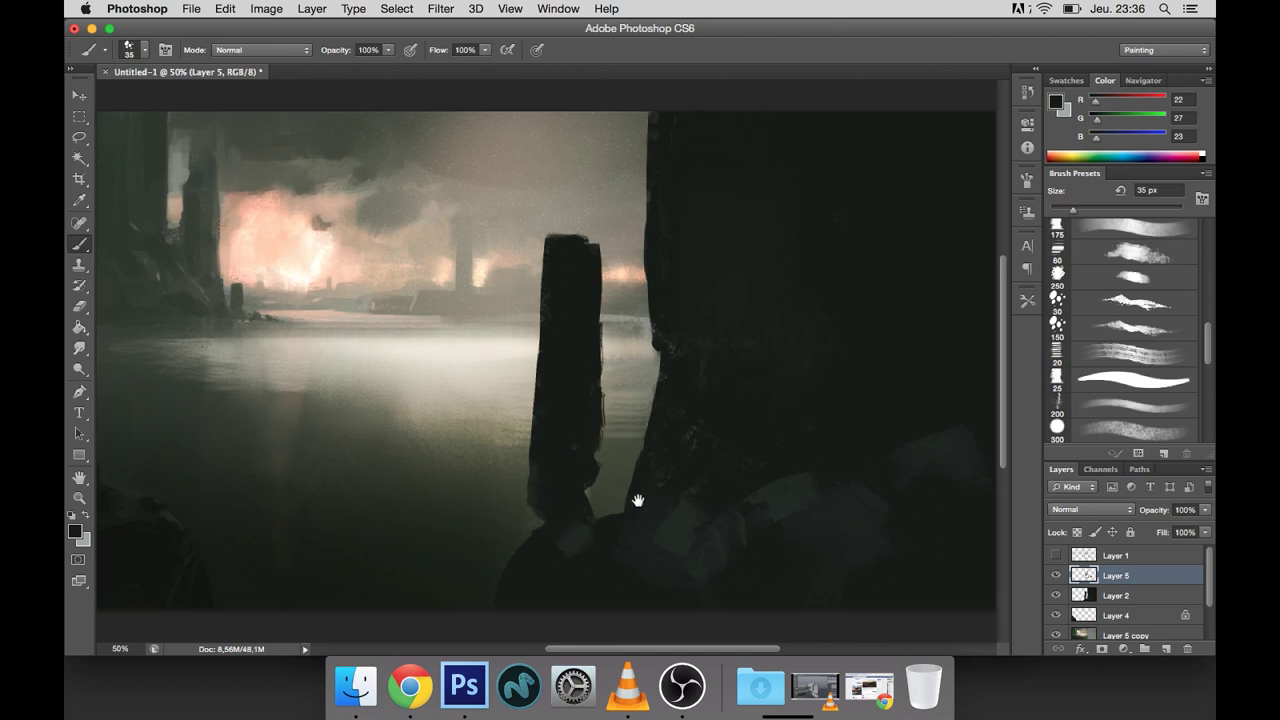
Step: Paint a lighter grey texture stroke across the lower foreground rocks
{"action": "left_click_drag", "start_coordinate": [632, 517], "coordinate": [647, 397]}
{"action": "key", "text": "e"}
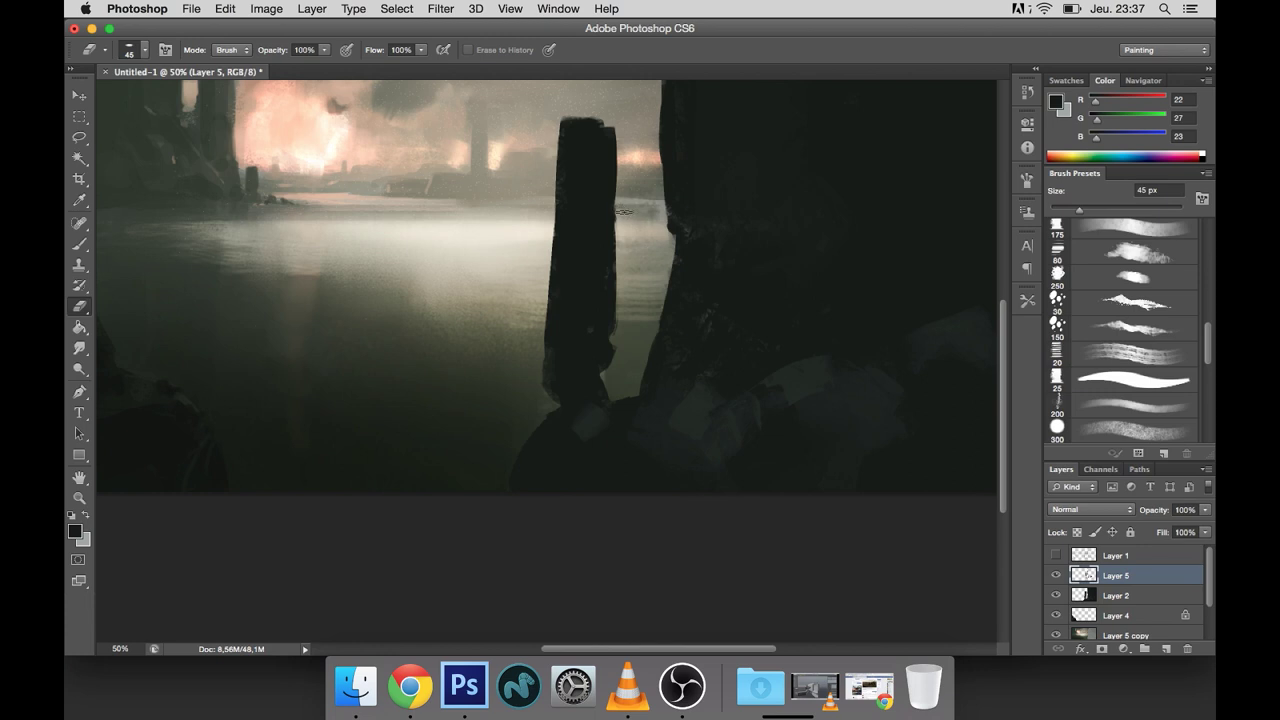
{"action": "key", "text": "b"}
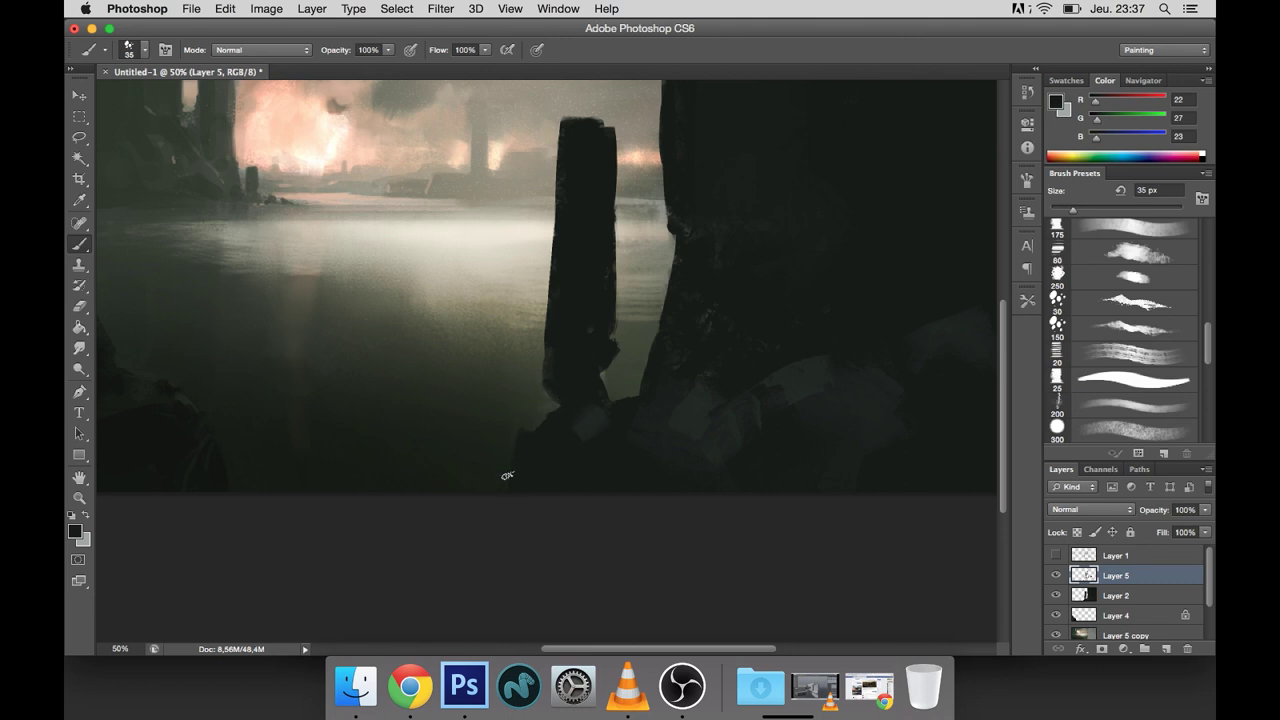
{"action": "left_click", "coordinate": [588, 424], "text": "alt"}
{"action": "key", "text": "bracketright"}
{"action": "left_click_drag", "start_coordinate": [572, 424], "coordinate": [516, 462]}
Step: Sample darker rock tones and dab dark paint over the grey rock area with a 90 px brush
{"action": "scroll", "coordinate": [694, 418], "scroll_direction": "up", "scroll_amount": 2}
{"action": "scroll", "coordinate": [694, 418], "scroll_direction": "right", "scroll_amount": 3}
{"action": "left_click", "coordinate": [654, 429], "text": "alt"}
{"action": "key", "text": "bracketright"}
{"action": "key", "text": "bracketright"}
{"action": "key", "text": "bracketright"}
{"action": "key", "text": "bracketright"}
{"action": "key", "text": "bracketright"}
{"action": "key", "text": "bracketright"}
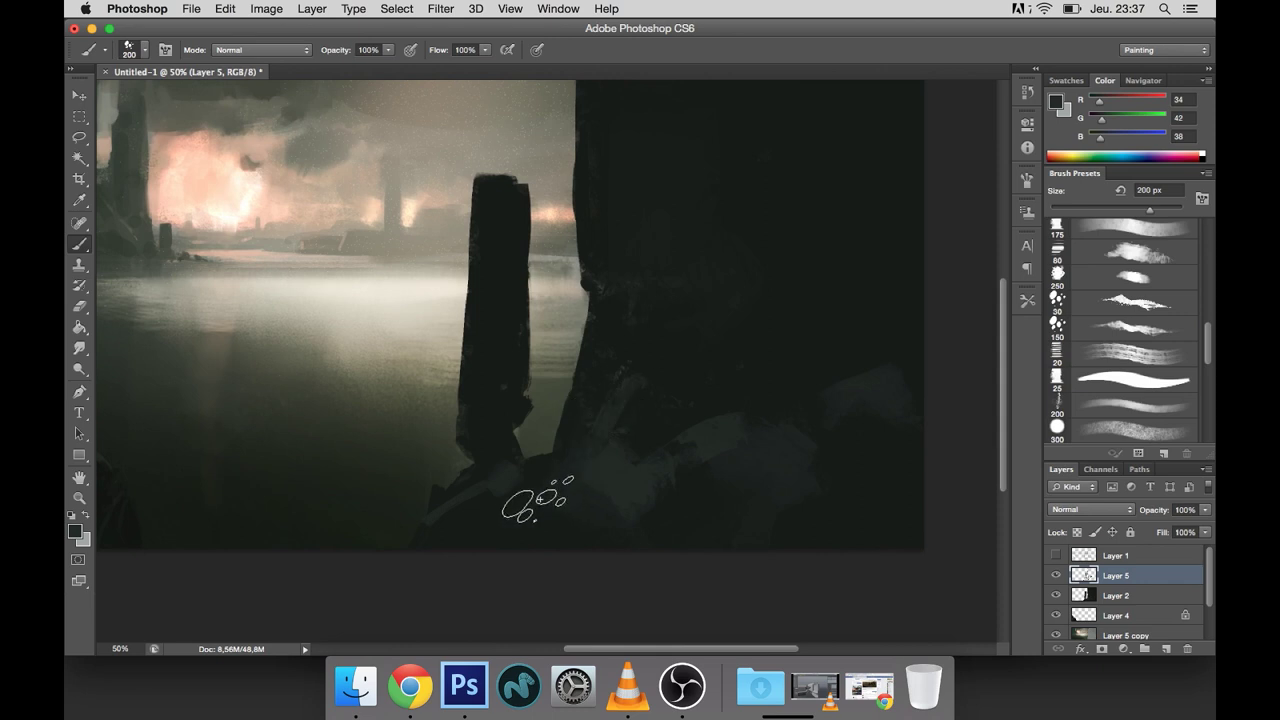
{"action": "key", "text": "bracketleft"}
{"action": "key", "text": "bracketleft"}
{"action": "key", "text": "bracketleft"}
{"action": "key", "text": "bracketleft"}
{"action": "key", "text": "bracketleft"}
{"action": "key", "text": "bracketleft"}
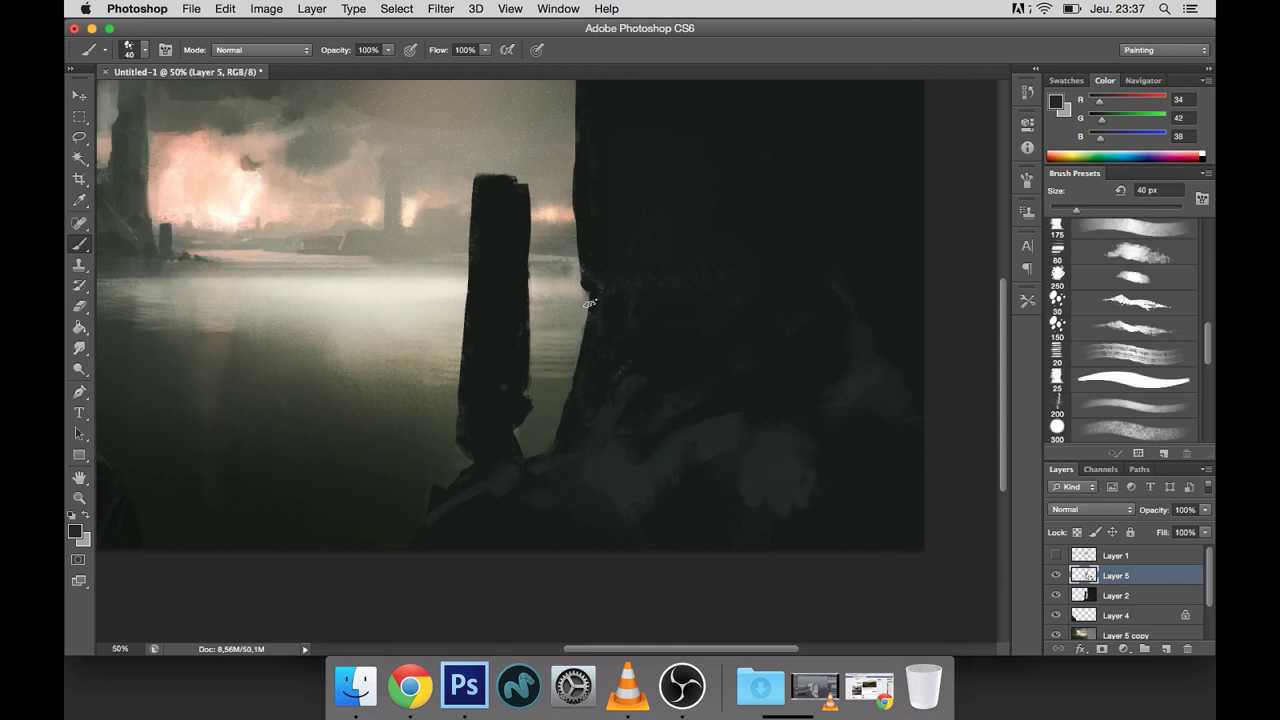
{"action": "left_click", "coordinate": [641, 374], "text": "alt"}
{"action": "key", "text": "bracketright"}
{"action": "left_click", "coordinate": [594, 477], "text": "alt"}
{"action": "key", "text": "bracketright"}
{"action": "key", "text": "bracketright"}
{"action": "key", "text": "bracketright"}
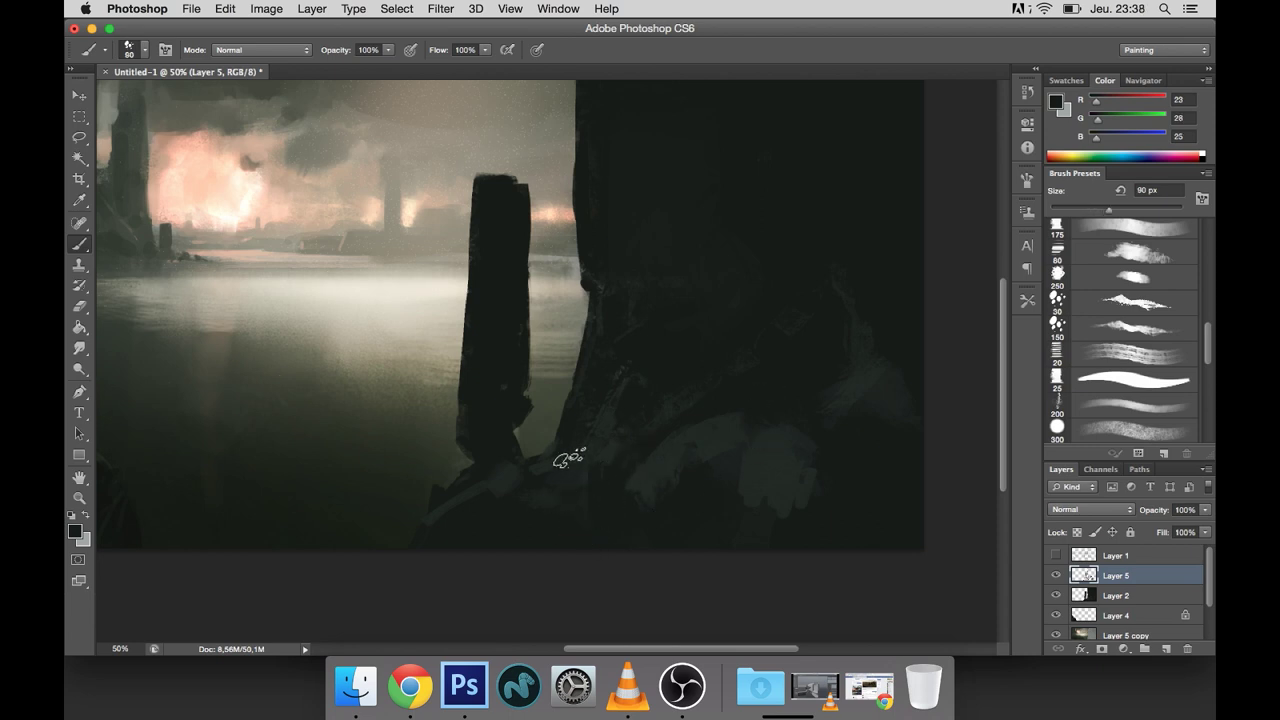
{"action": "left_click", "coordinate": [775, 498]}
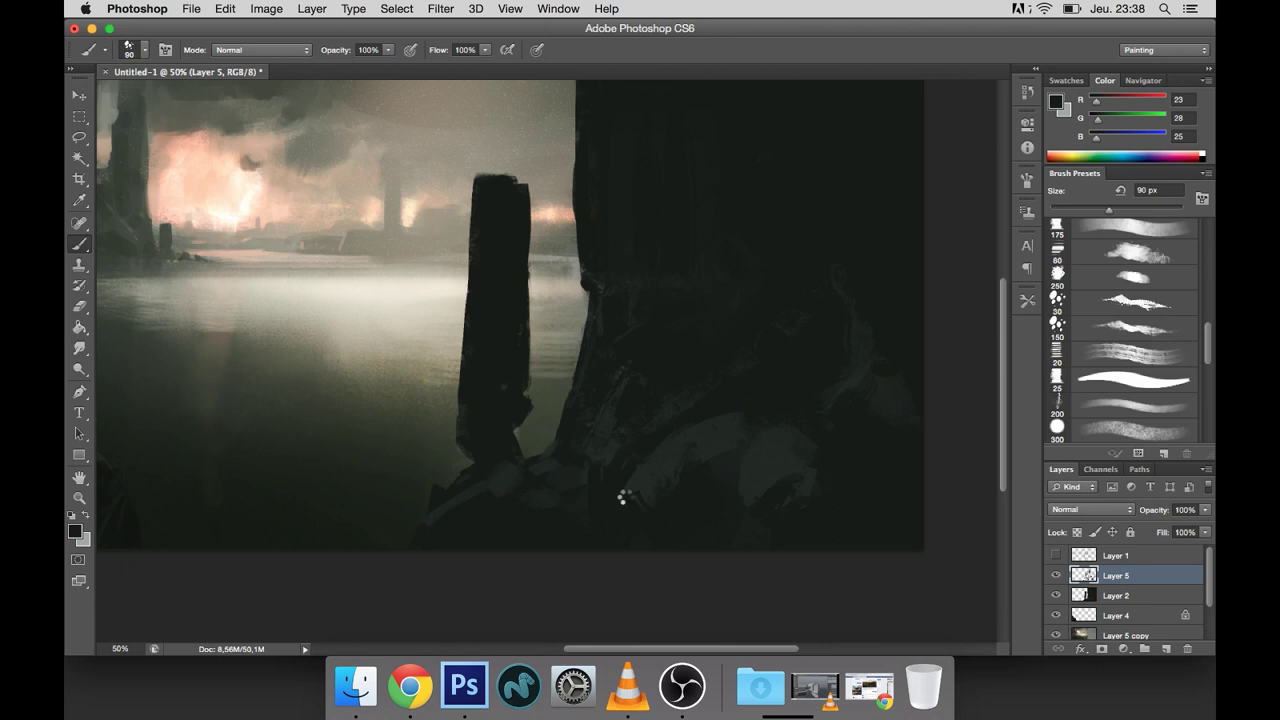
Step: Sample the rock colour and load Layer 5's painted pixels as a selection, with the brush at 100 px
{"action": "scroll", "coordinate": [790, 418], "scroll_direction": "down", "scroll_amount": 2}
{"action": "scroll", "coordinate": [790, 418], "scroll_direction": "left", "scroll_amount": 3}
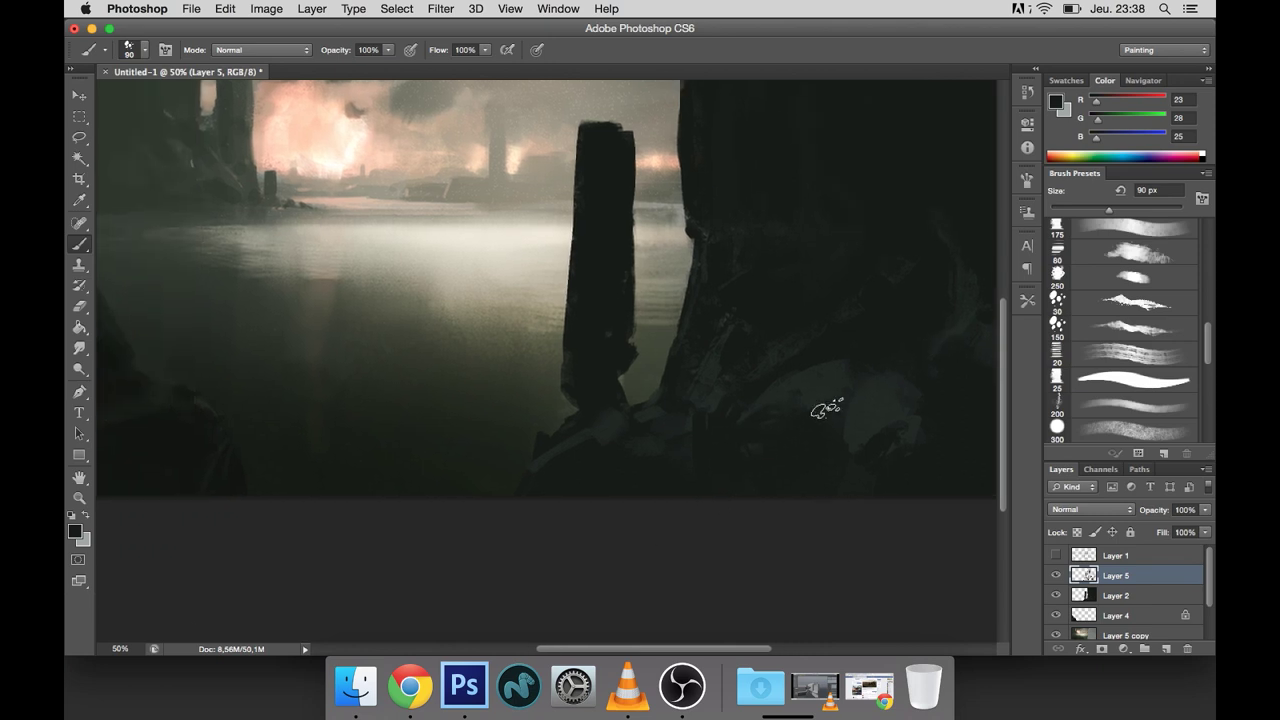
{"action": "scroll", "coordinate": [650, 458], "scroll_direction": "up", "scroll_amount": 1}
{"action": "scroll", "coordinate": [650, 458], "scroll_direction": "right", "scroll_amount": 1}
{"action": "left_click", "coordinate": [667, 465], "text": "alt"}
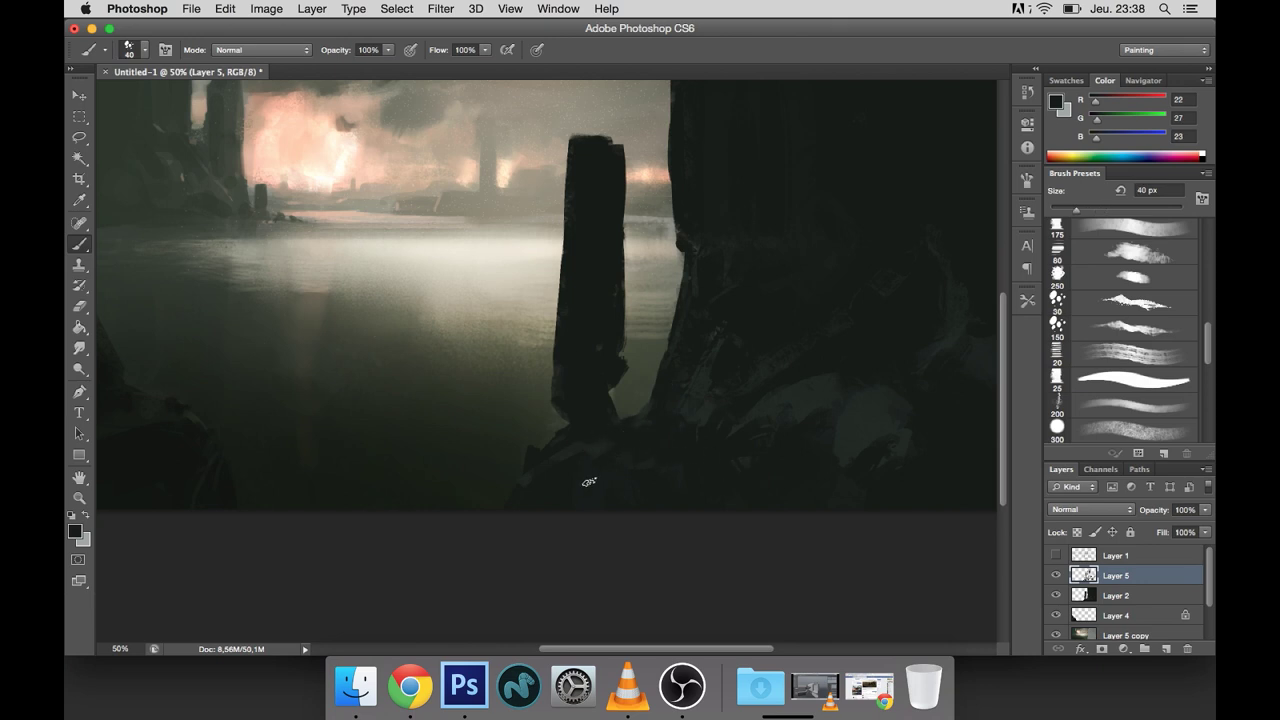
{"action": "left_click", "coordinate": [1083, 595], "text": "super"}
{"action": "key", "text": "bracketright"}
{"action": "key", "text": "bracketright"}
{"action": "key", "text": "bracketright"}
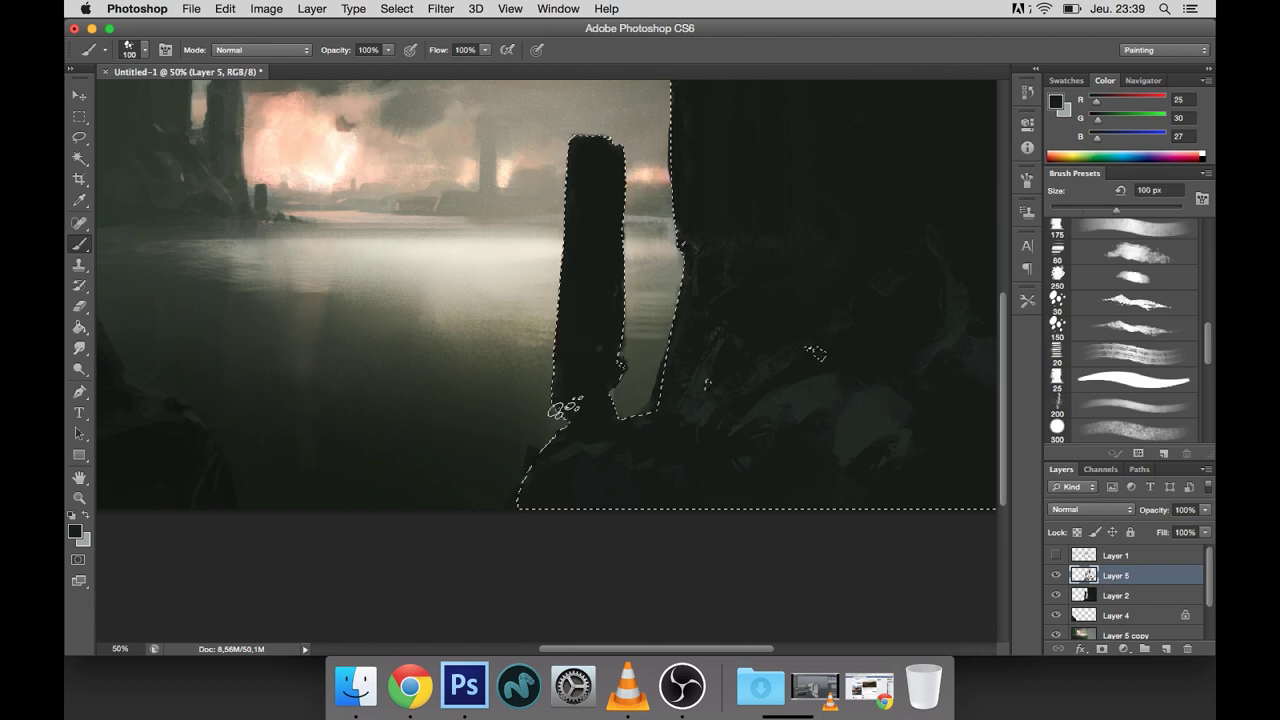
Step: Paint lighter and darker strokes on the rock column inside the selection, then deselect
{"action": "left_click", "coordinate": [760, 400], "text": "alt"}
{"action": "mouse_move", "coordinate": [585, 235]}
{"action": "left_mouse_down"}
{"action": "mouse_move", "coordinate": [590, 402]}
{"action": "mouse_move", "coordinate": [600, 277]}
{"action": "mouse_move", "coordinate": [556, 400]}
{"action": "left_mouse_up"}
{"action": "left_click", "coordinate": [585, 405], "text": "alt"}
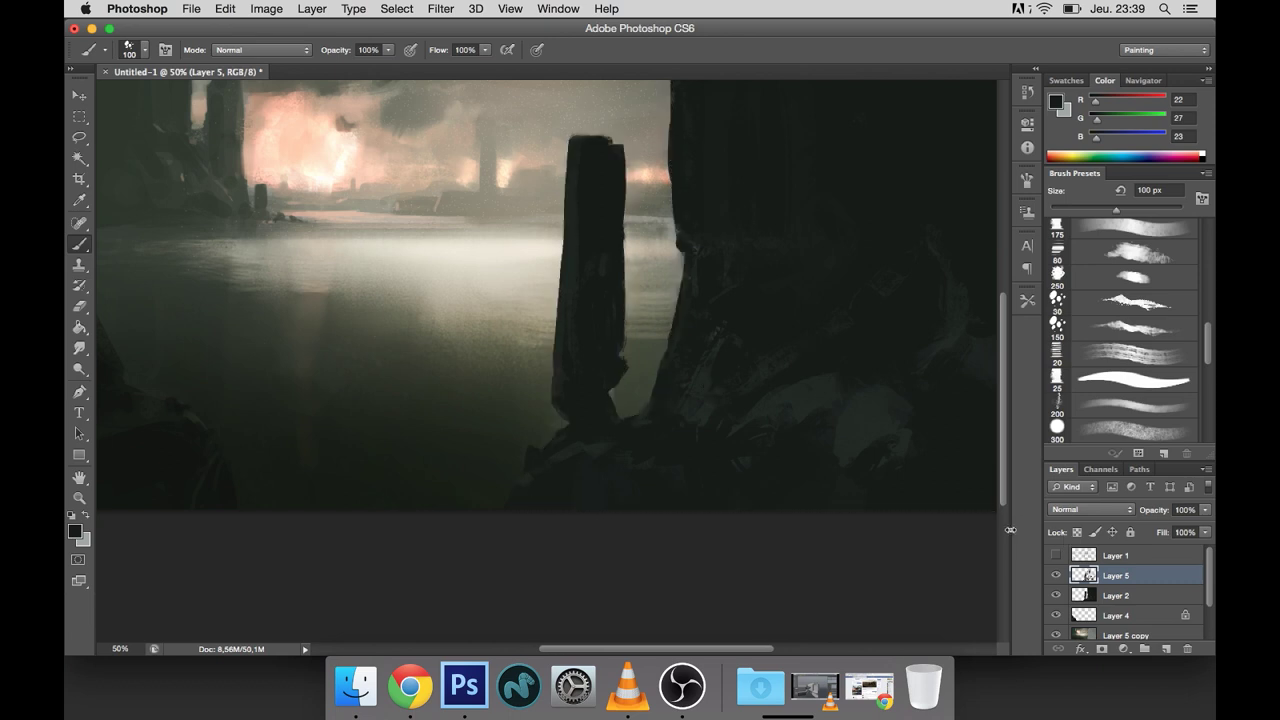
{"action": "key", "text": "super+d"}
{"action": "scroll", "coordinate": [746, 377], "scroll_direction": "up", "scroll_amount": 2}
Step: Reload the rock layer's pixels as a selection and hide its outline
{"action": "key", "text": "e"}
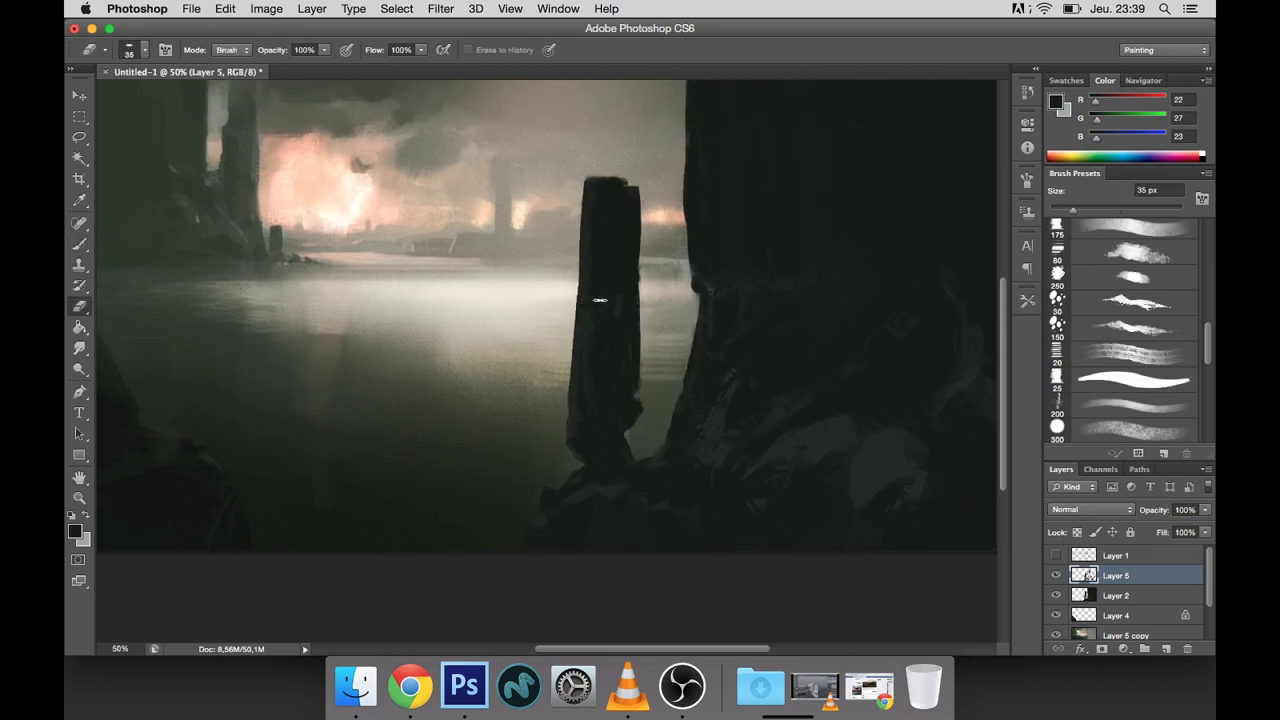
{"action": "scroll", "coordinate": [608, 309], "scroll_direction": "up", "scroll_amount": 2}
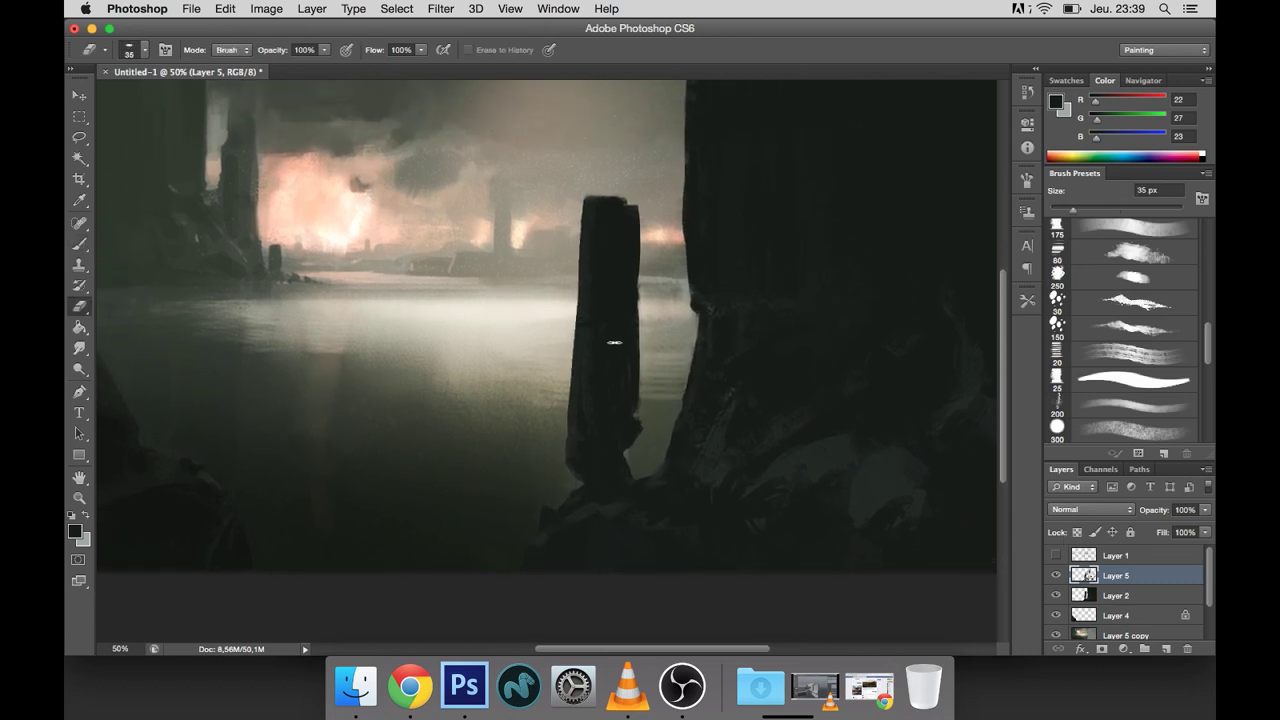
{"action": "scroll", "coordinate": [620, 335], "scroll_direction": "up", "scroll_amount": 1}
{"action": "left_click", "coordinate": [1082, 575], "text": "super"}
{"action": "key", "text": "super+h"}
{"action": "key", "text": "Return"}
Step: Refine the slim pillar's edges using sampled dark pillar and misty water tones
{"action": "key", "text": "b"}
{"action": "left_click", "coordinate": [630, 238], "text": "alt"}
{"action": "left_click", "coordinate": [650, 216], "text": "alt"}
{"action": "left_click", "coordinate": [638, 235], "text": "alt"}
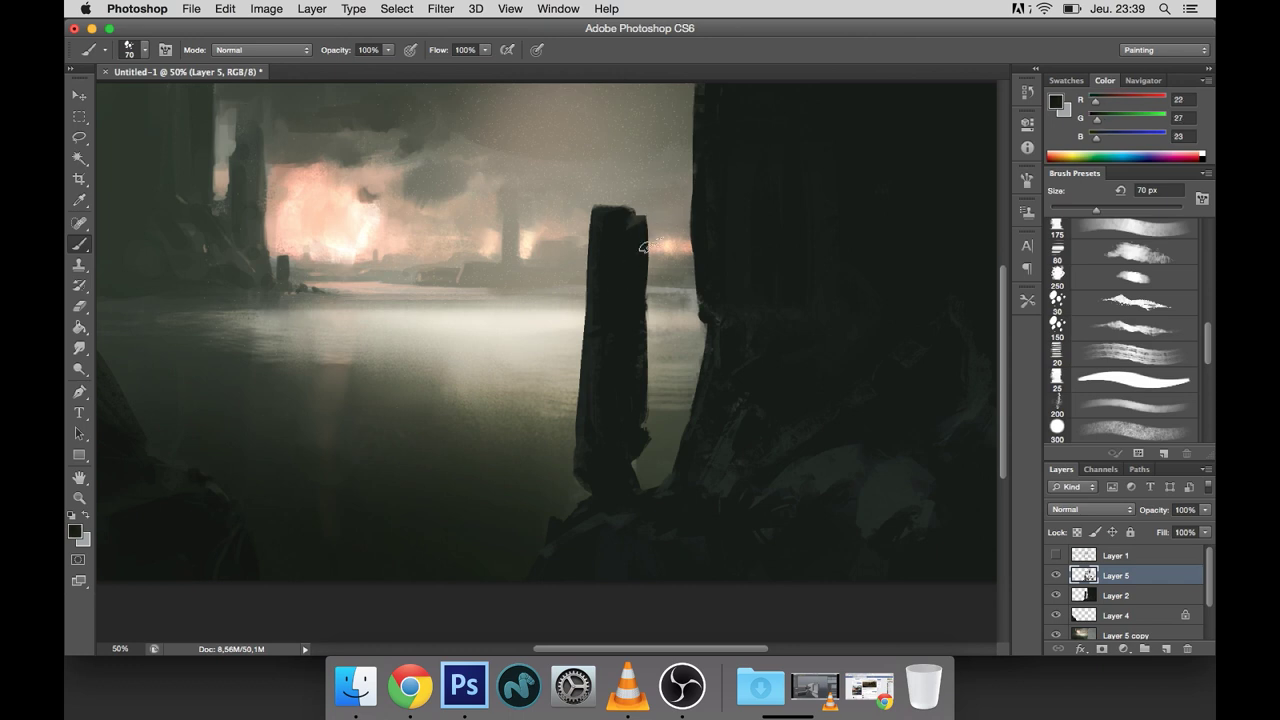
{"action": "left_click", "coordinate": [512, 434], "text": "alt"}
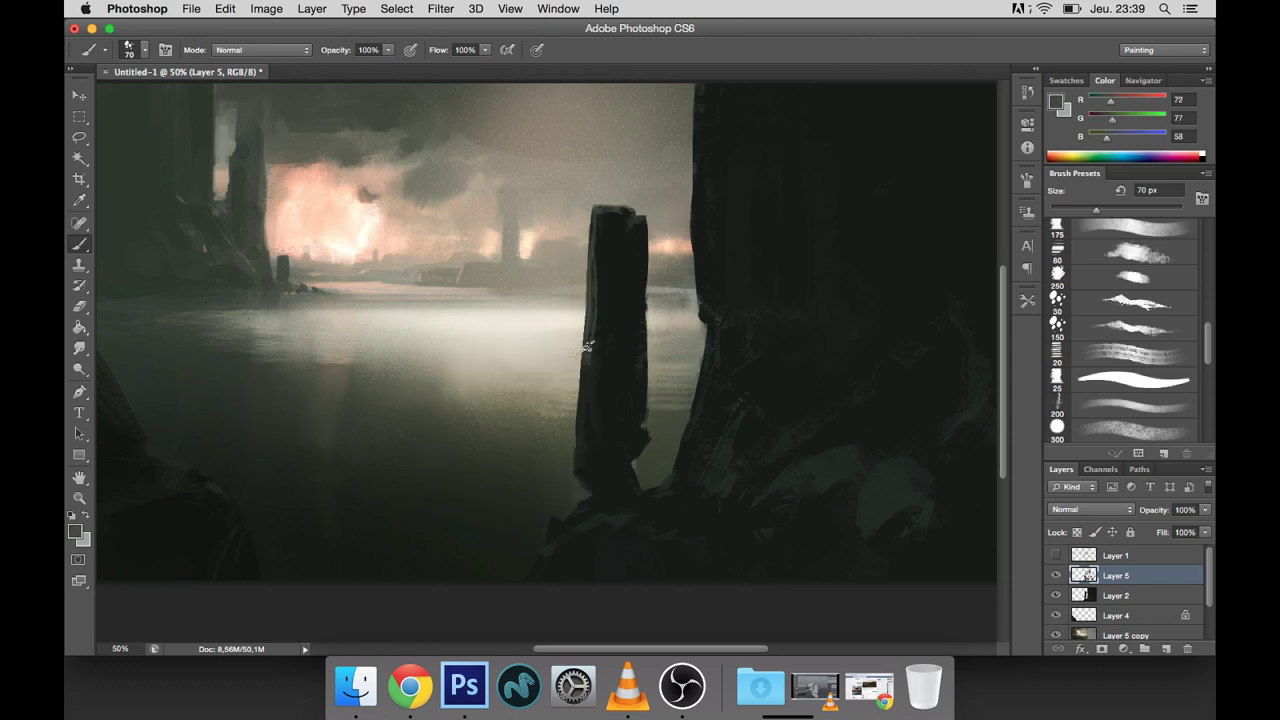
{"action": "left_click", "coordinate": [606, 296], "text": "alt"}
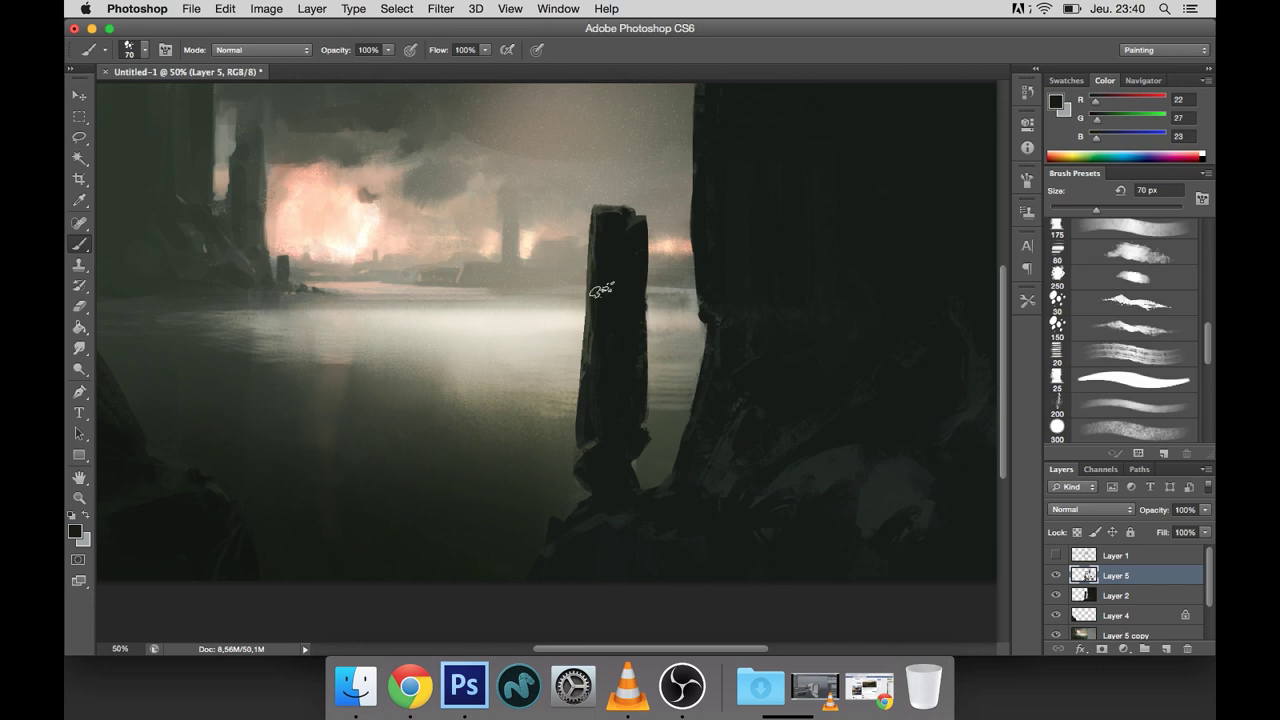
Step: Soften the pillar base with pale water and mid tones using a smaller brush
{"action": "scroll", "coordinate": [595, 310], "scroll_direction": "right", "scroll_amount": 4}
{"action": "scroll", "coordinate": [595, 310], "scroll_direction": "up", "scroll_amount": 2}
{"action": "key", "text": "bracketleft"}
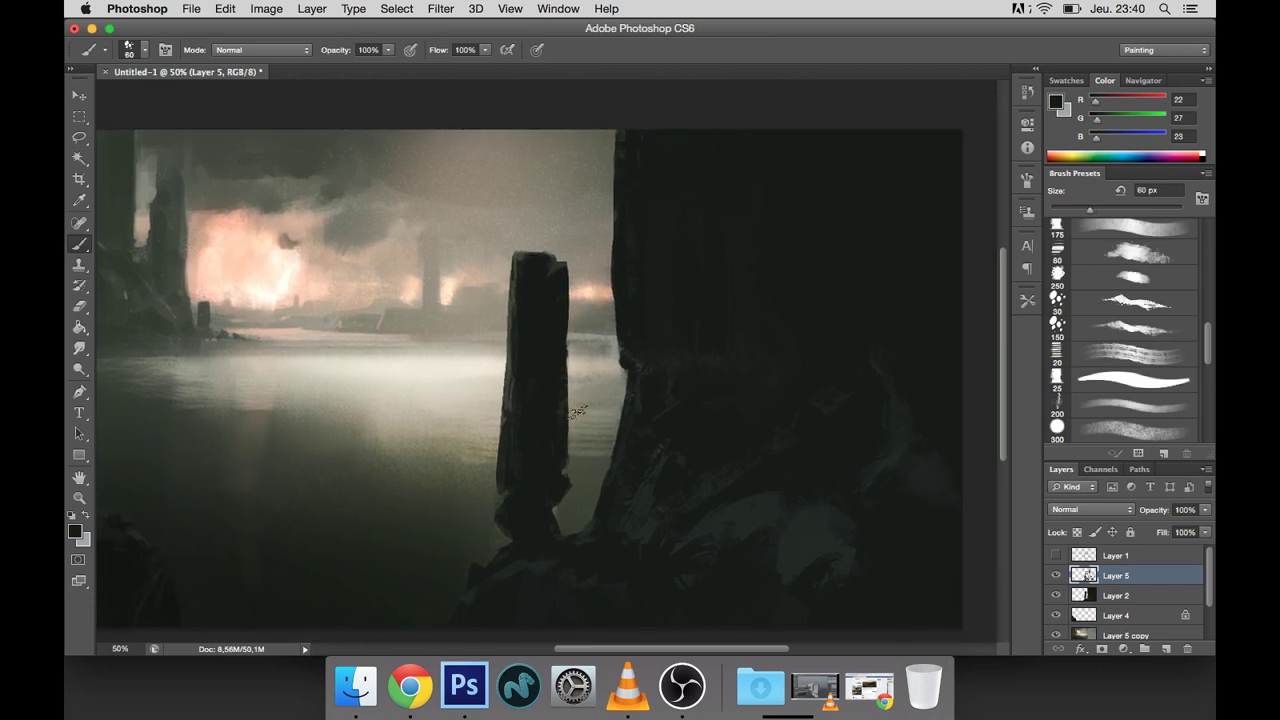
{"action": "left_click", "coordinate": [483, 476], "text": "alt"}
{"action": "left_click", "coordinate": [483, 448], "text": "alt"}
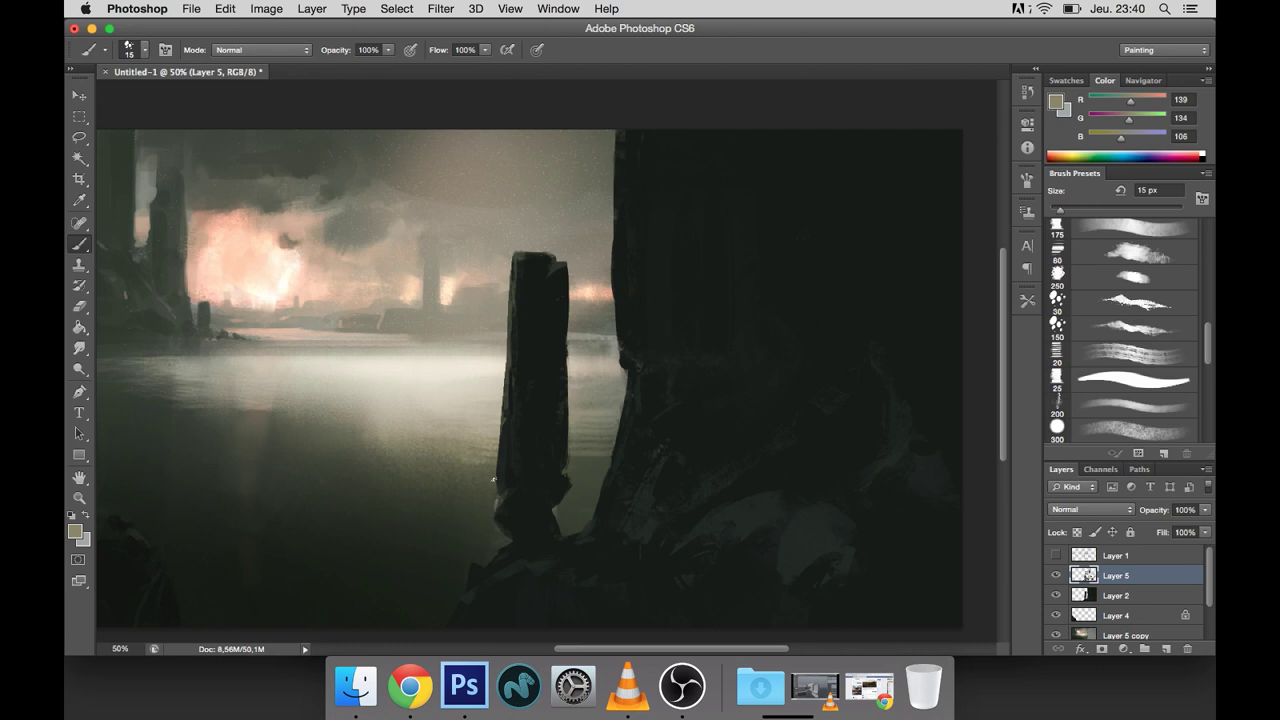
{"action": "left_click", "coordinate": [507, 491], "text": "alt"}
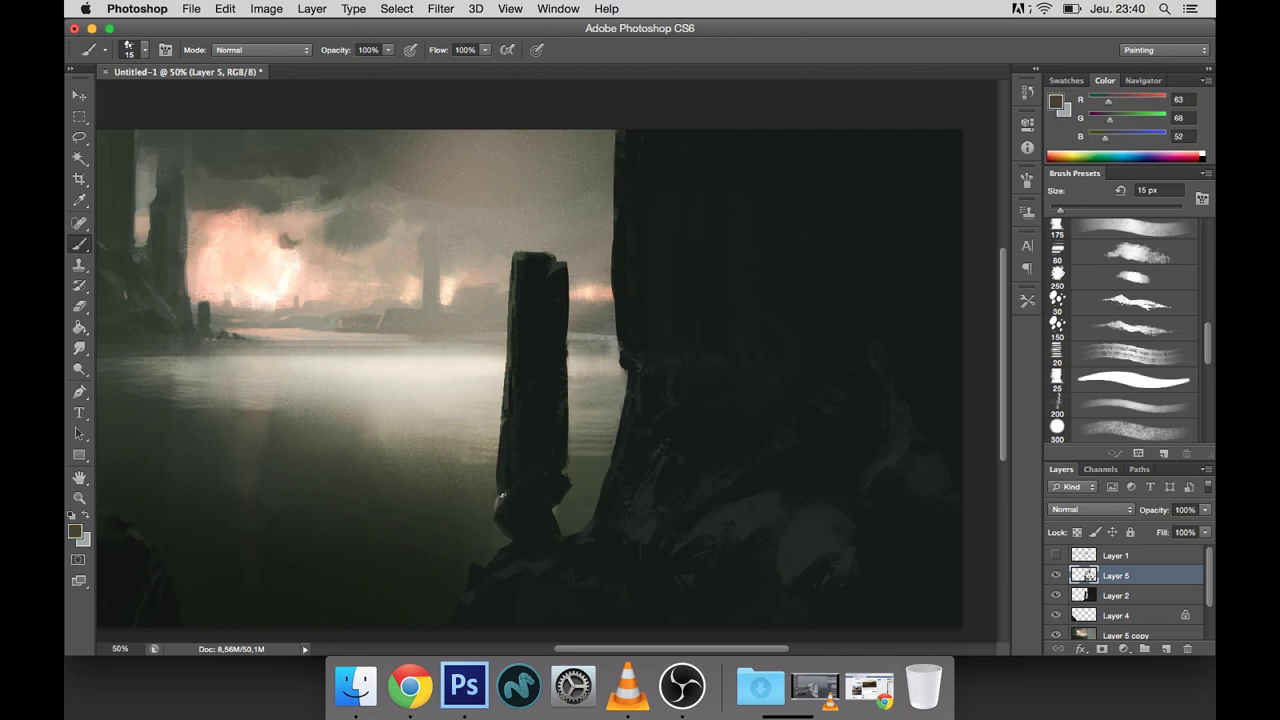
{"action": "left_click", "coordinate": [480, 494], "text": "alt"}
Step: Flip the whole canvas horizontally and add a new empty Layer 6 above the rocks
{"action": "left_click_drag", "start_coordinate": [641, 381], "coordinate": [673, 379]}
{"action": "left_click", "coordinate": [584, 518], "text": "alt"}
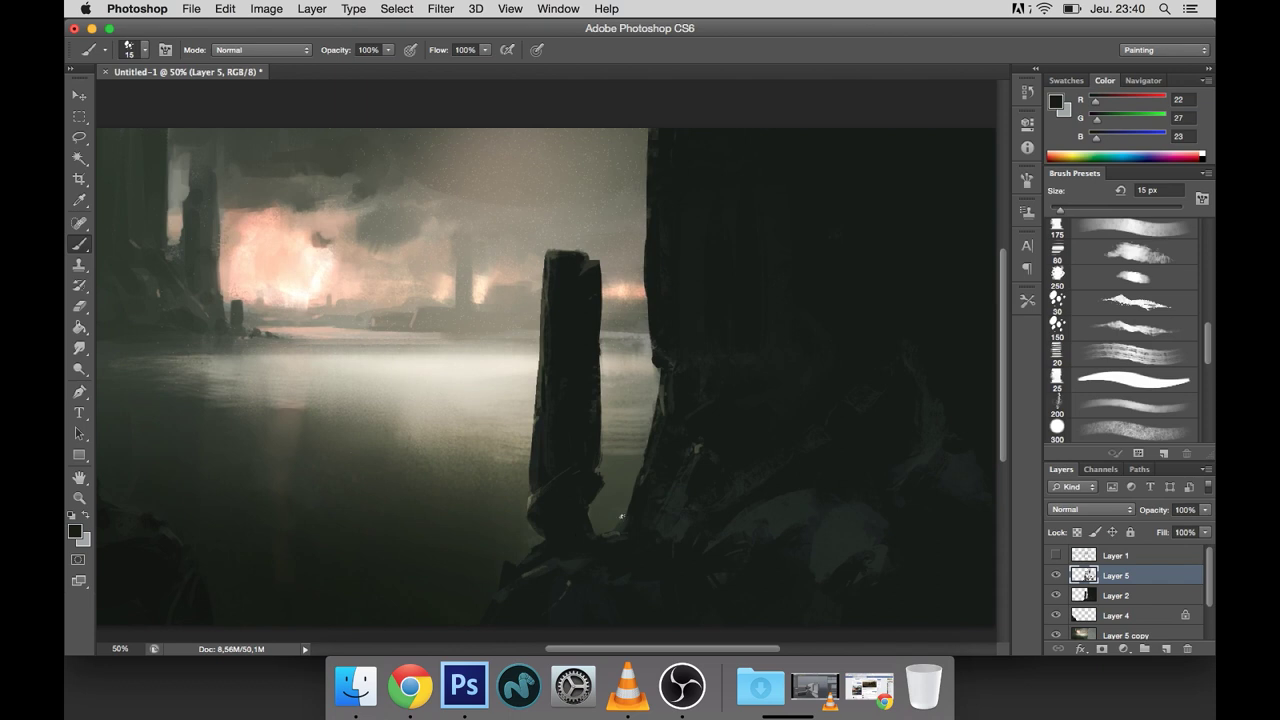
{"action": "left_click_drag", "start_coordinate": [603, 541], "coordinate": [782, 474]}
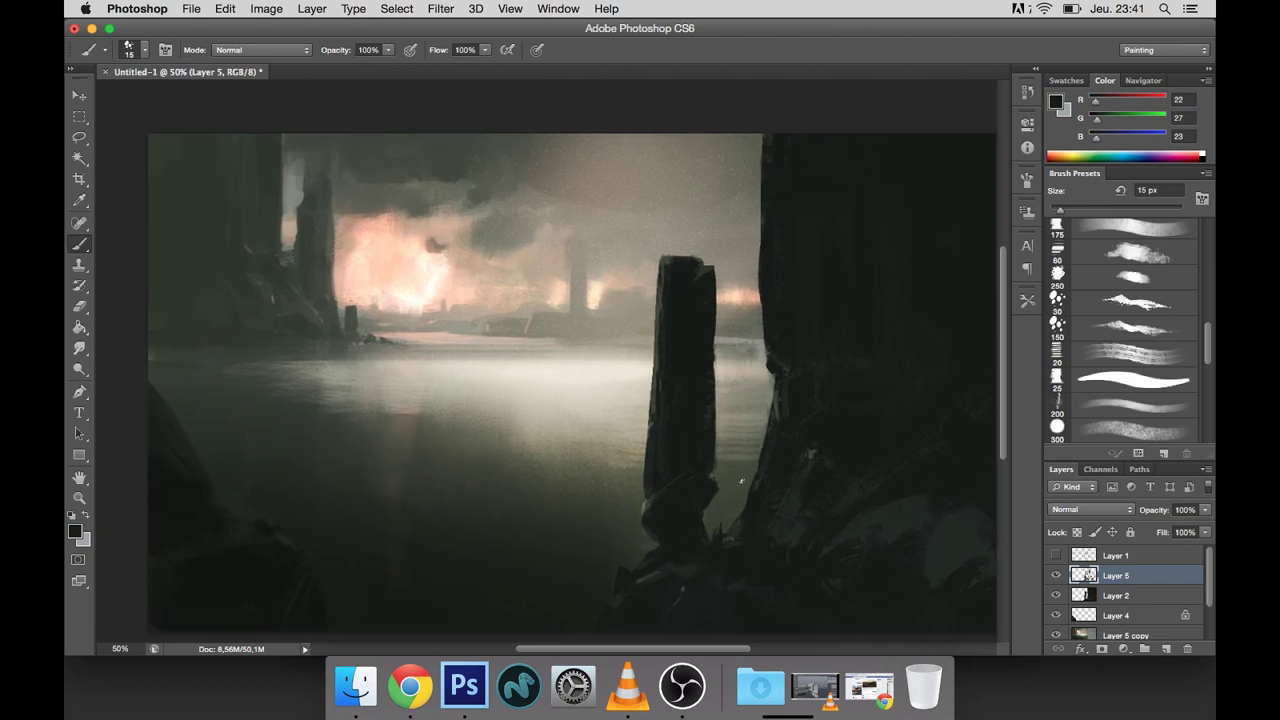
{"action": "mouse_move", "coordinate": [737, 447]}
{"action": "left_mouse_down"}
{"action": "mouse_move", "coordinate": [543, 423]}
{"action": "mouse_move", "coordinate": [686, 434]}
{"action": "left_mouse_up"}
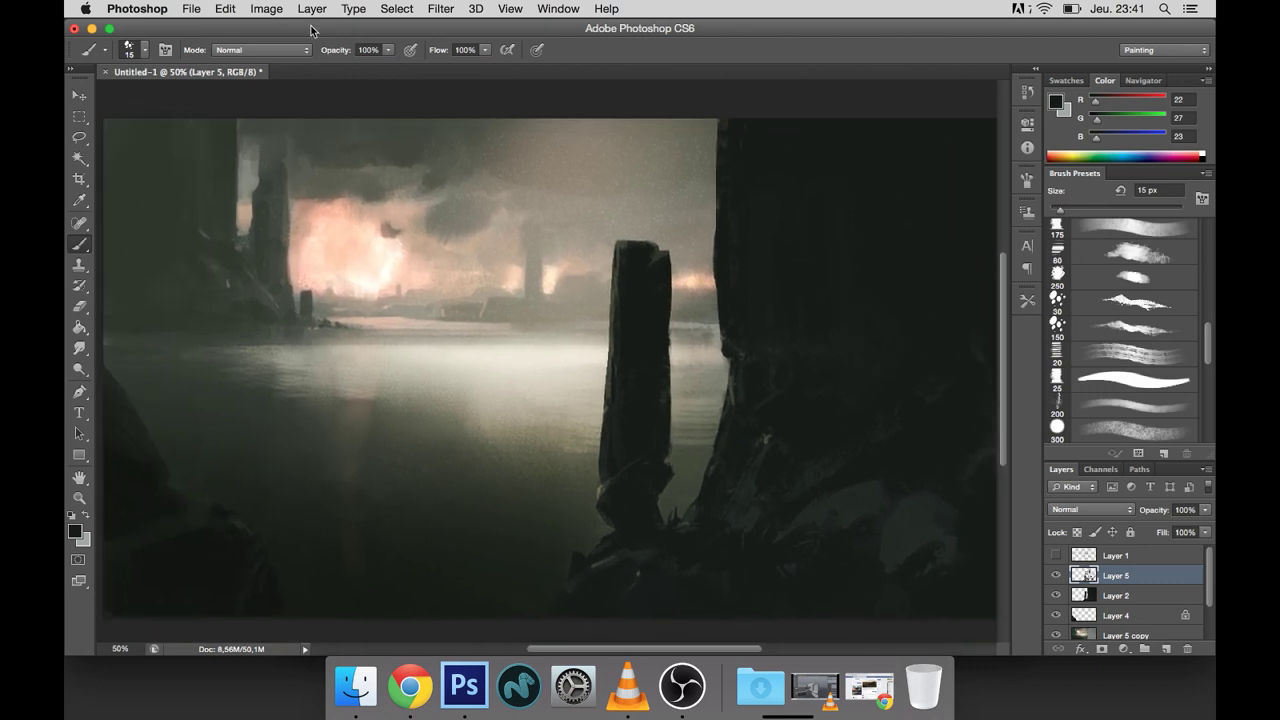
{"action": "left_click", "coordinate": [266, 8]}
{"action": "left_click", "coordinate": [486, 286]}
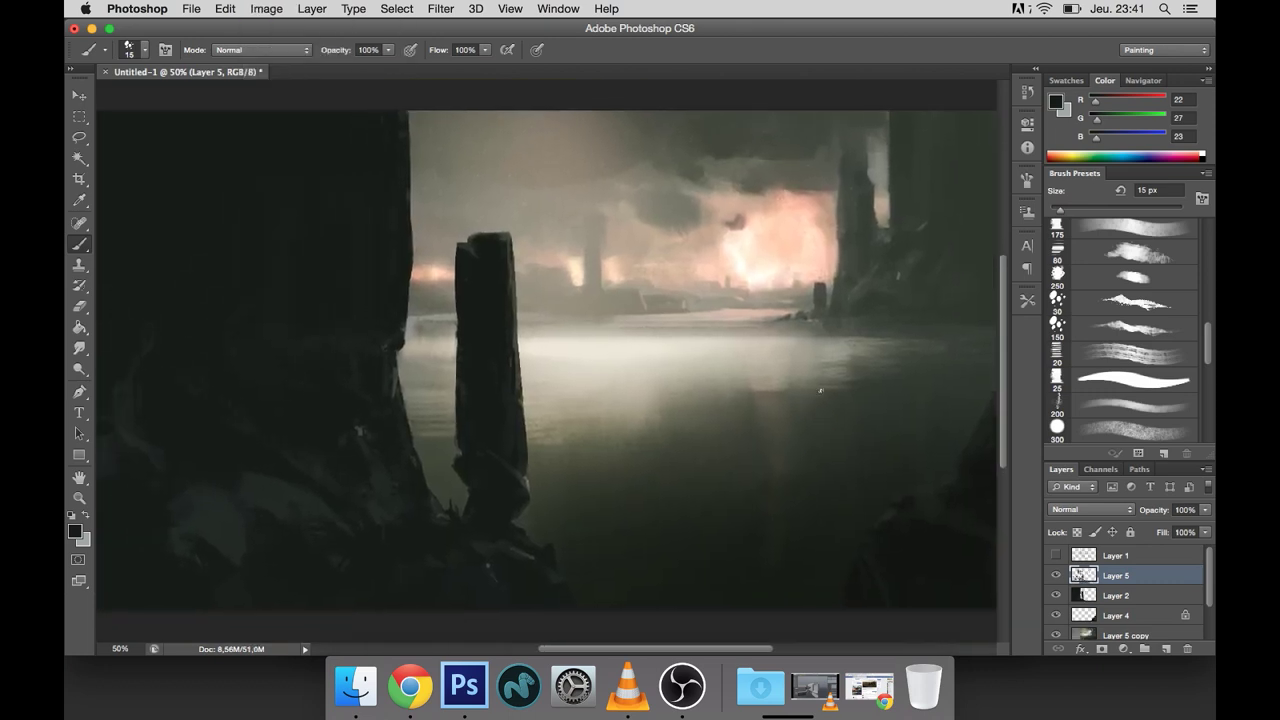
{"action": "left_click", "coordinate": [1166, 649]}
Step: Paint dark green-grey curved ripple strokes across the misty water
{"action": "left_click", "coordinate": [920, 274], "text": "alt"}
{"action": "left_click_drag", "start_coordinate": [749, 356], "coordinate": [859, 343]}
{"action": "left_click_drag", "start_coordinate": [629, 391], "coordinate": [809, 409]}
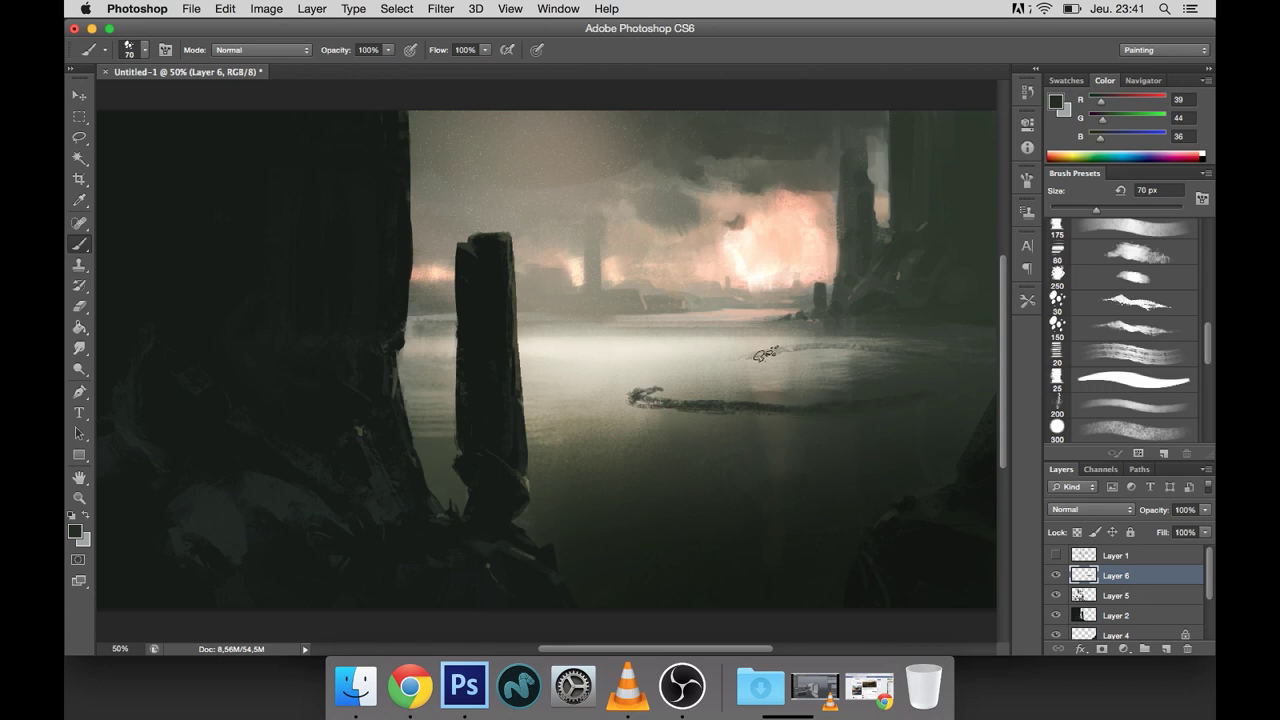
{"action": "left_click_drag", "start_coordinate": [860, 346], "coordinate": [951, 349]}
{"action": "left_click_drag", "start_coordinate": [852, 402], "coordinate": [724, 390]}
{"action": "key", "text": "ctrl+alt+z"}
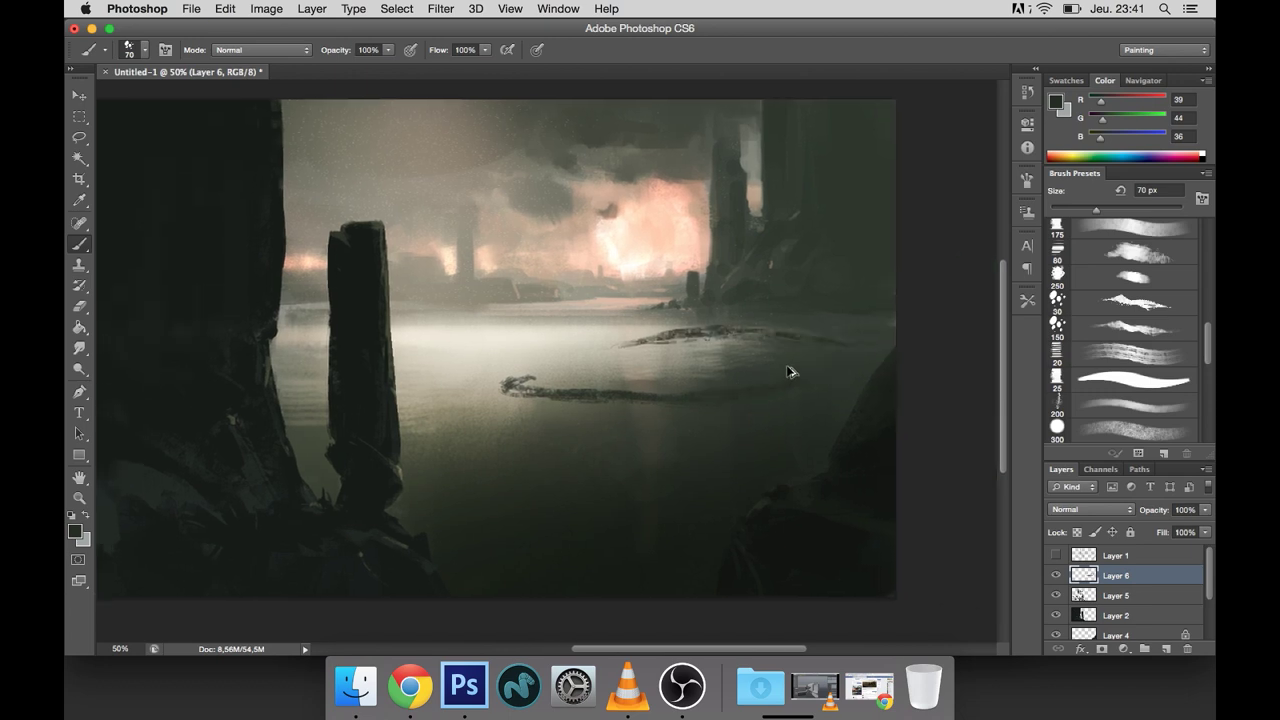
{"action": "key", "text": "ctrl+alt+z"}
{"action": "key", "text": "ctrl+shift+z"}
{"action": "key", "text": "ctrl+shift+z"}
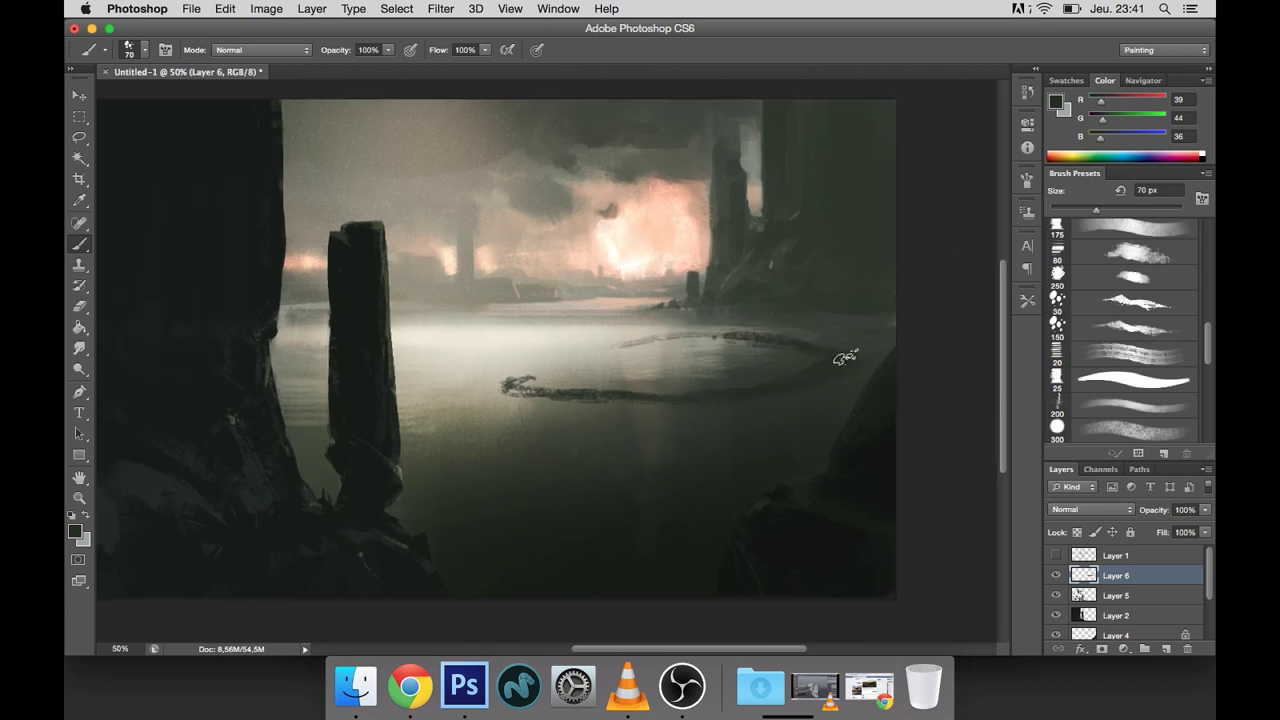
Step: Squash and distort the water ring with a 30 px brush set so it lies flat on the lake
{"action": "key", "text": "bracketleft"}
{"action": "key", "text": "bracketleft"}
{"action": "key", "text": "bracketleft"}
{"action": "key", "text": "ctrl+t"}
{"action": "left_click_drag", "start_coordinate": [771, 408], "coordinate": [771, 373]}
{"action": "right_click", "coordinate": [825, 367]}
{"action": "left_click", "coordinate": [850, 440]}
{"action": "mouse_move", "coordinate": [895, 386]}
{"action": "left_mouse_down"}
{"action": "mouse_move", "coordinate": [906, 398]}
{"action": "mouse_move", "coordinate": [885, 396]}
{"action": "mouse_move", "coordinate": [965, 394]}
{"action": "left_mouse_up"}
{"action": "left_click_drag", "start_coordinate": [500, 333], "coordinate": [522, 355]}
{"action": "key", "text": "Return"}
Step: Check the painting at 100% zoom and reshape the ring's perspective again
{"action": "key", "text": "b"}
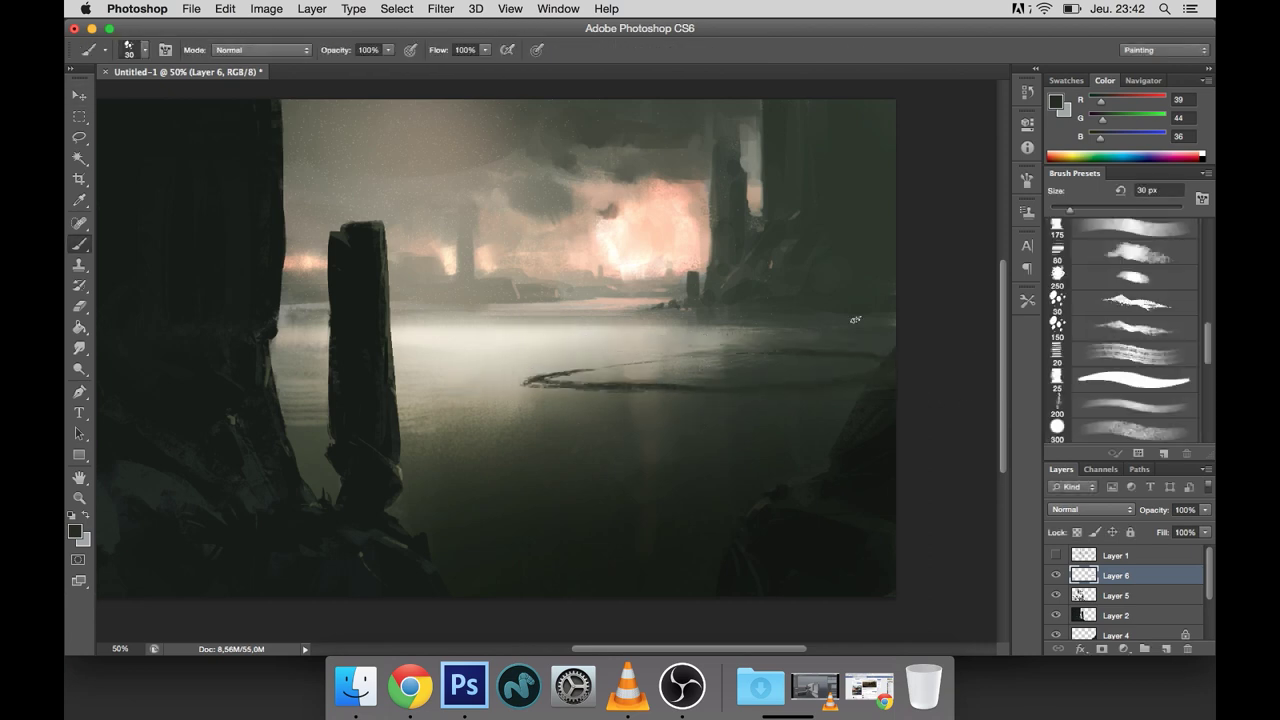
{"action": "left_click", "coordinate": [1143, 80]}
{"action": "left_click", "coordinate": [1189, 258]}
{"action": "left_click", "coordinate": [1189, 258]}
{"action": "key", "text": "super+minus"}
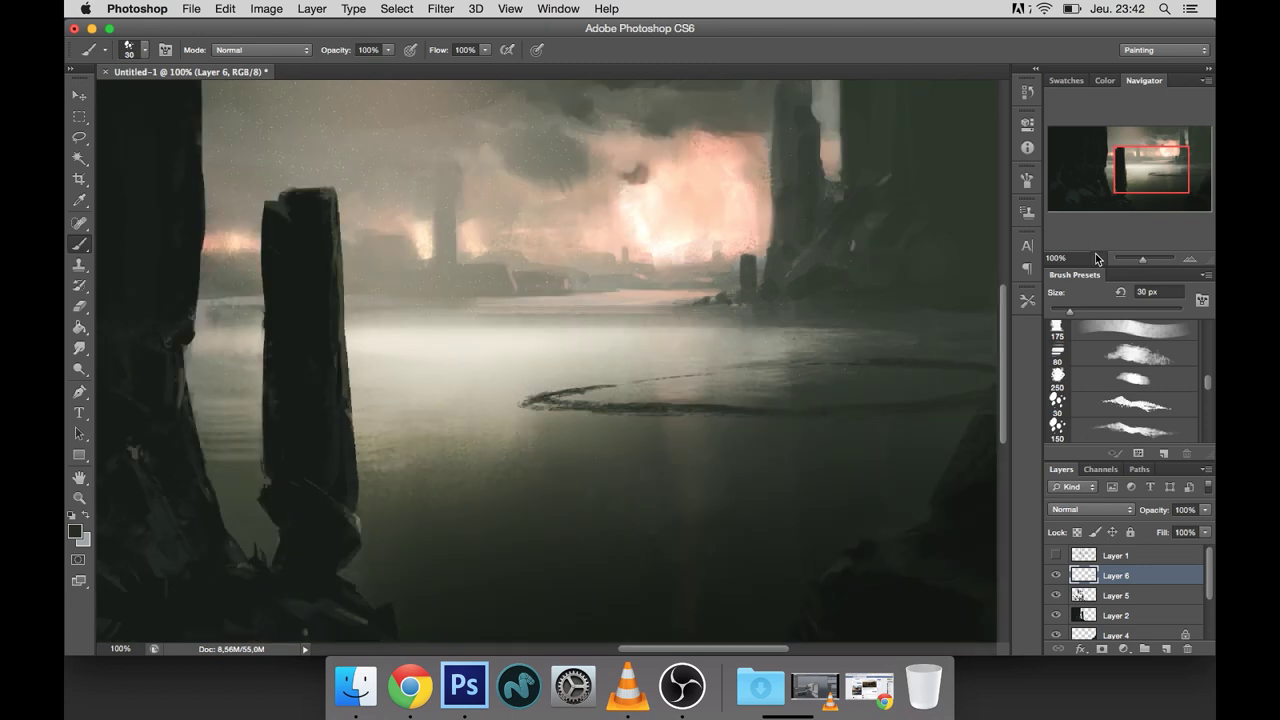
{"action": "key", "text": "super+t"}
{"action": "left_click_drag", "start_coordinate": [820, 345], "coordinate": [849, 291]}
{"action": "key", "text": "Return"}
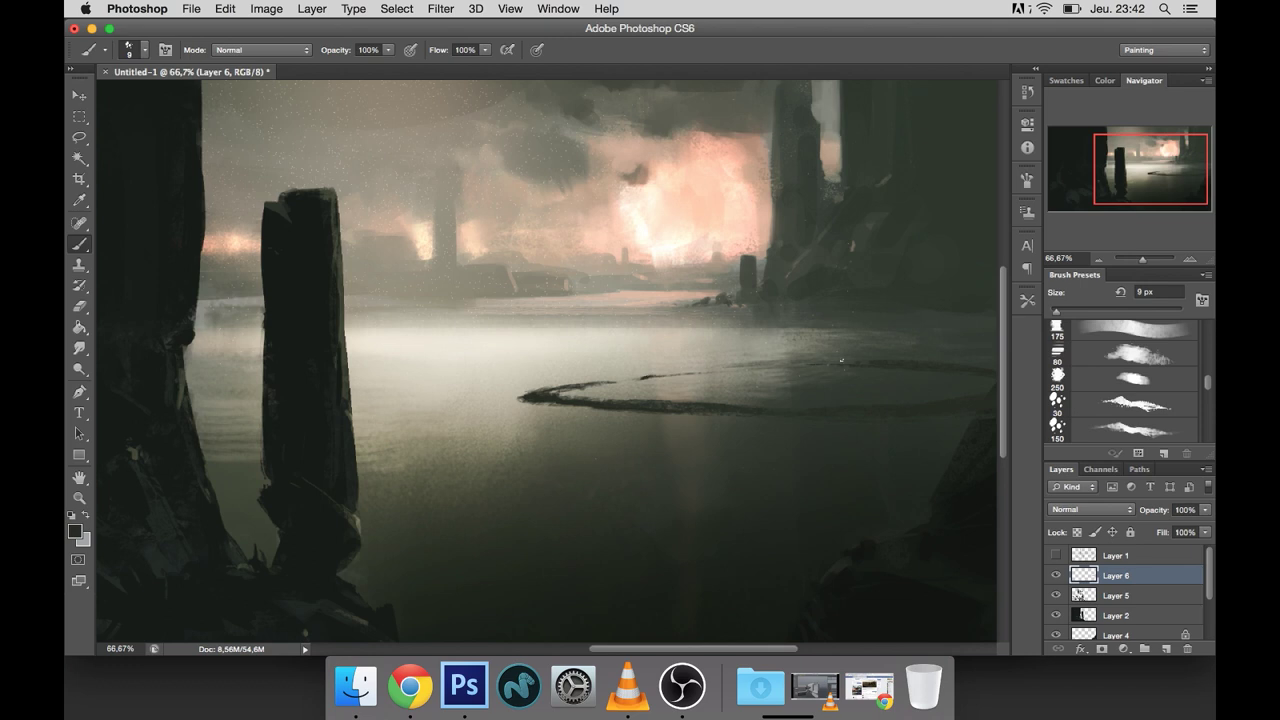
Step: Paint small dark spires and rocks along the curved sandbar
{"action": "left_click_drag", "start_coordinate": [937, 329], "coordinate": [940, 349]}
{"action": "scroll", "coordinate": [940, 289], "scroll_direction": "right", "scroll_amount": 5}
{"action": "key", "text": "bracketright"}
{"action": "mouse_move", "coordinate": [824, 345]}
{"action": "left_mouse_down"}
{"action": "mouse_move", "coordinate": [850, 325]}
{"action": "mouse_move", "coordinate": [878, 344]}
{"action": "mouse_move", "coordinate": [882, 330]}
{"action": "left_mouse_up"}
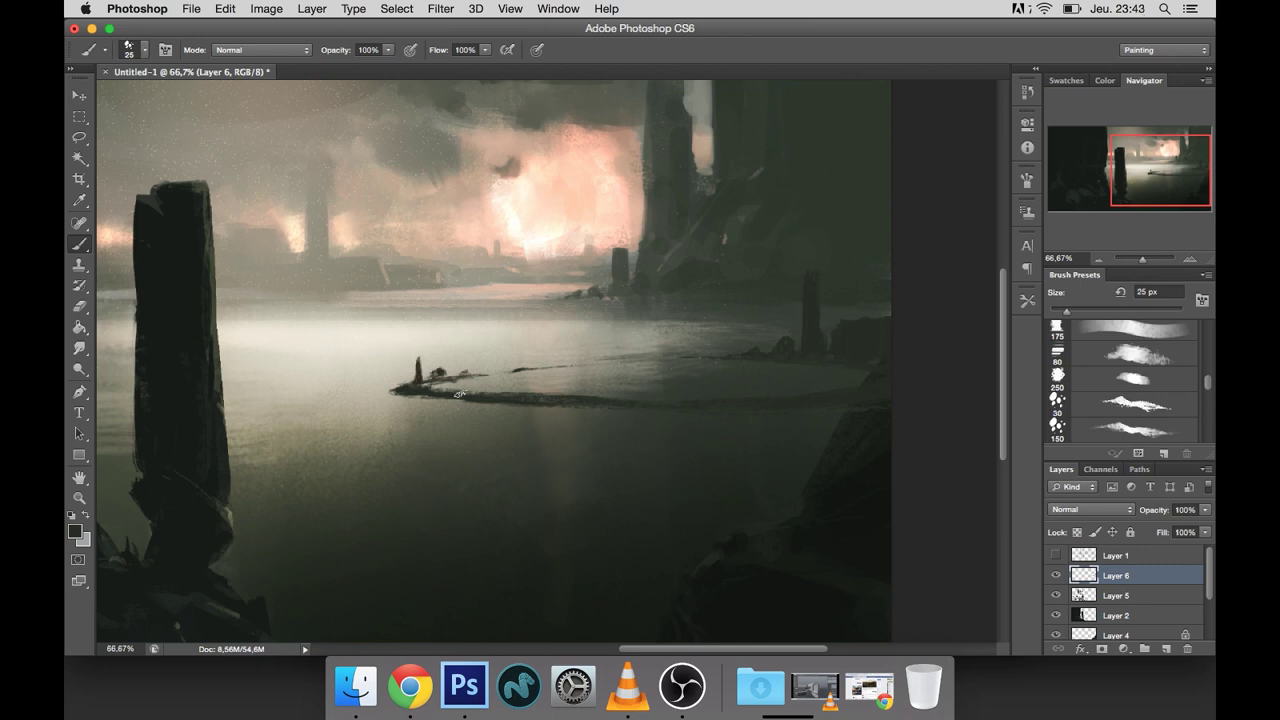
{"action": "mouse_move", "coordinate": [585, 353]}
{"action": "left_mouse_down"}
{"action": "mouse_move", "coordinate": [588, 398]}
{"action": "mouse_move", "coordinate": [579, 392]}
{"action": "mouse_move", "coordinate": [722, 422]}
{"action": "left_mouse_up"}
Step: Erase the tall middle spire with a 35 px eraser after checking the zoomed-out view
{"action": "left_click", "coordinate": [1098, 259]}
{"action": "left_click", "coordinate": [1098, 259]}
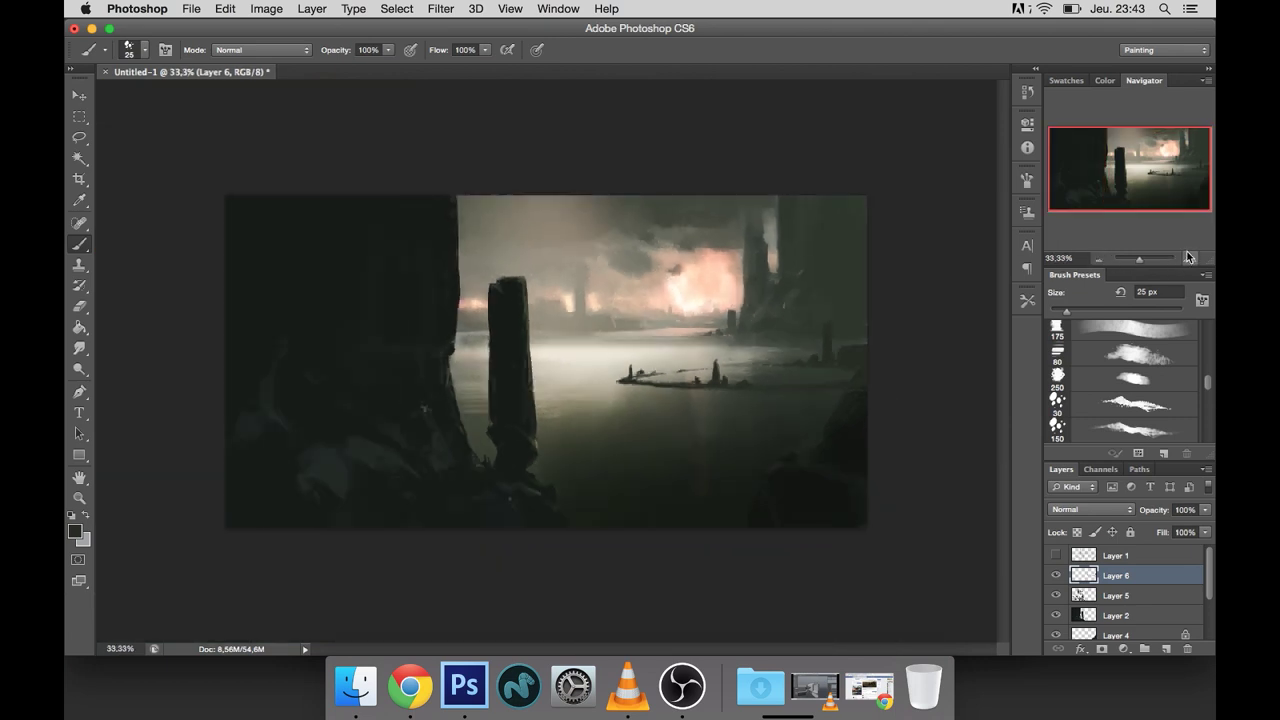
{"action": "left_click", "coordinate": [1188, 258]}
{"action": "left_click", "coordinate": [1188, 258]}
{"action": "mouse_move", "coordinate": [914, 320]}
{"action": "left_mouse_down"}
{"action": "mouse_move", "coordinate": [780, 366]}
{"action": "mouse_move", "coordinate": [709, 449]}
{"action": "mouse_move", "coordinate": [656, 441]}
{"action": "left_mouse_up"}
{"action": "key", "text": "e"}
{"action": "key", "text": "bracketright"}
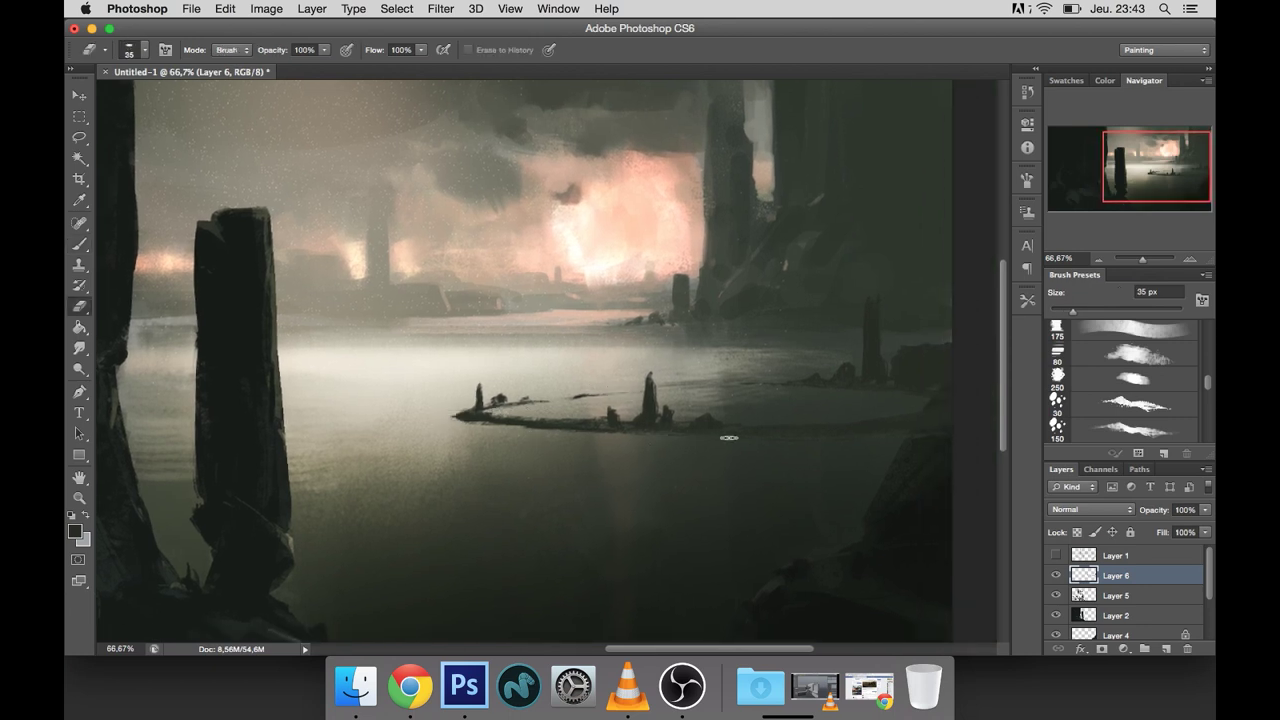
{"action": "left_click_drag", "start_coordinate": [645, 415], "coordinate": [652, 428]}
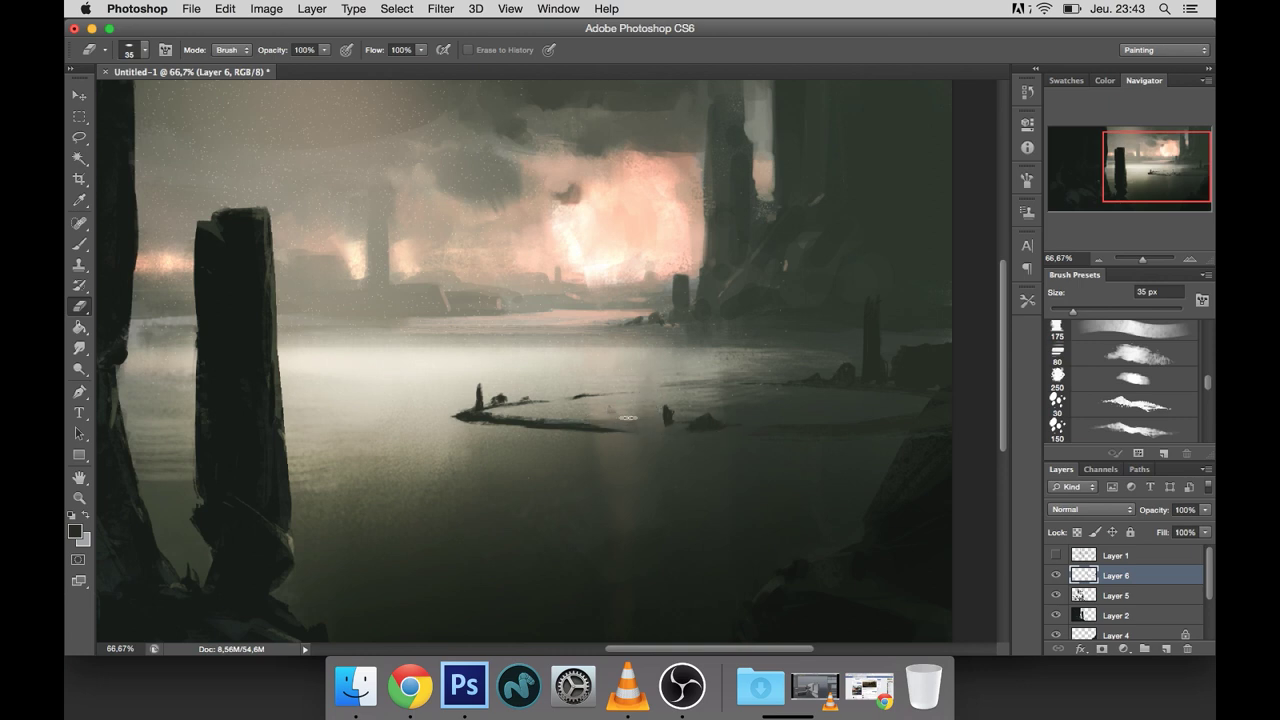
{"action": "key", "text": "ctrl+minus"}
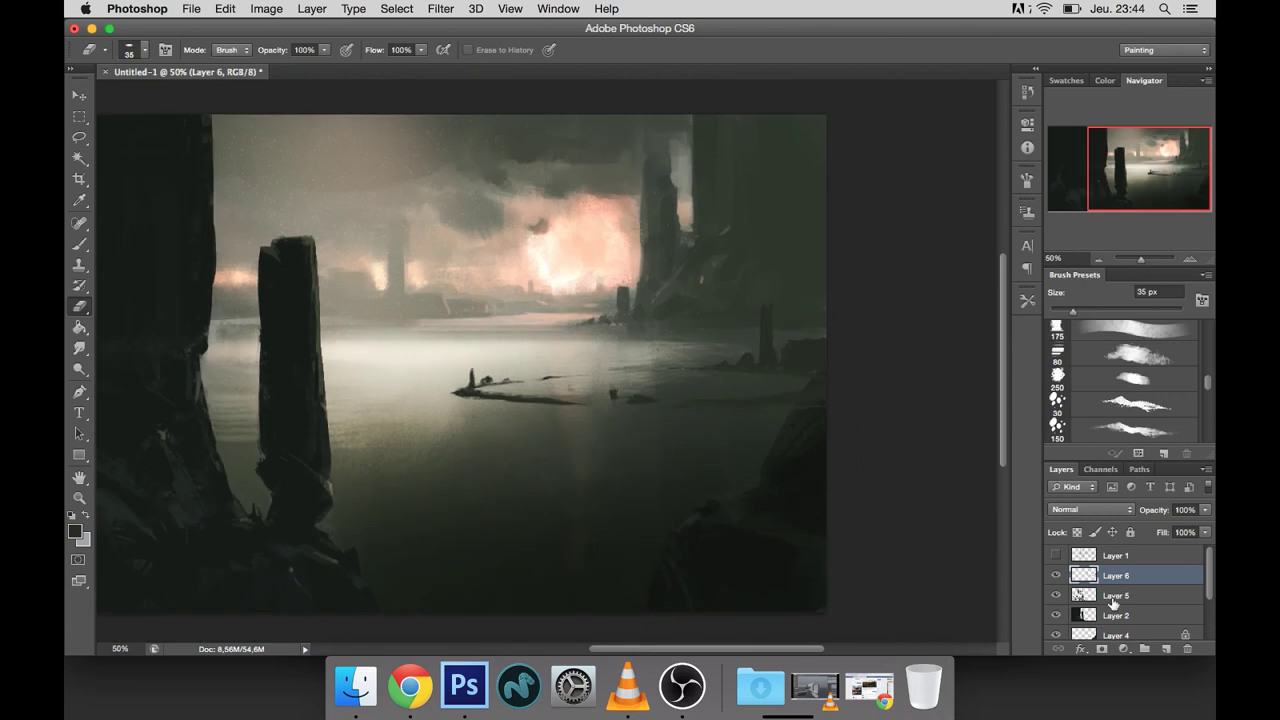
Step: Move the sandbar layer (Layer 6) down below Layer 4
{"action": "left_click_drag", "start_coordinate": [1113, 578], "coordinate": [1113, 622]}
{"action": "scroll", "coordinate": [1206, 594], "scroll_direction": "down", "scroll_amount": 1}
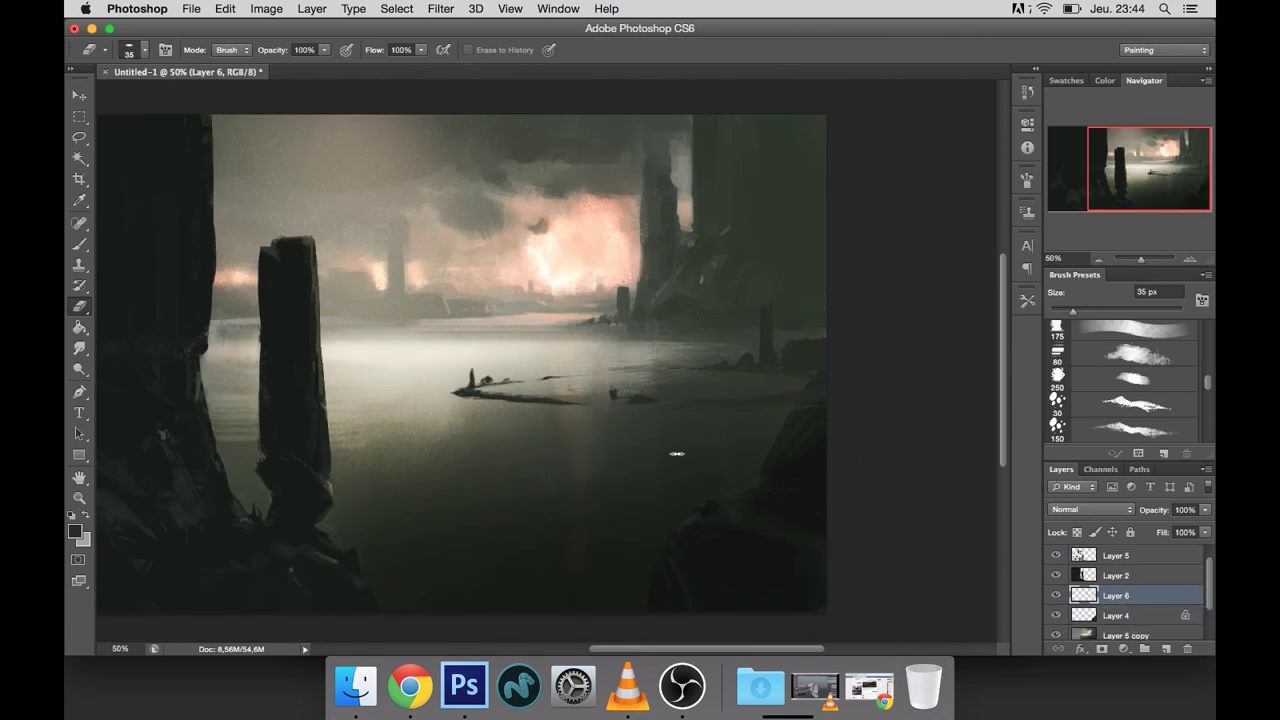
{"action": "left_click_drag", "start_coordinate": [653, 456], "coordinate": [741, 504]}
{"action": "left_click_drag", "start_coordinate": [1113, 595], "coordinate": [1128, 613]}
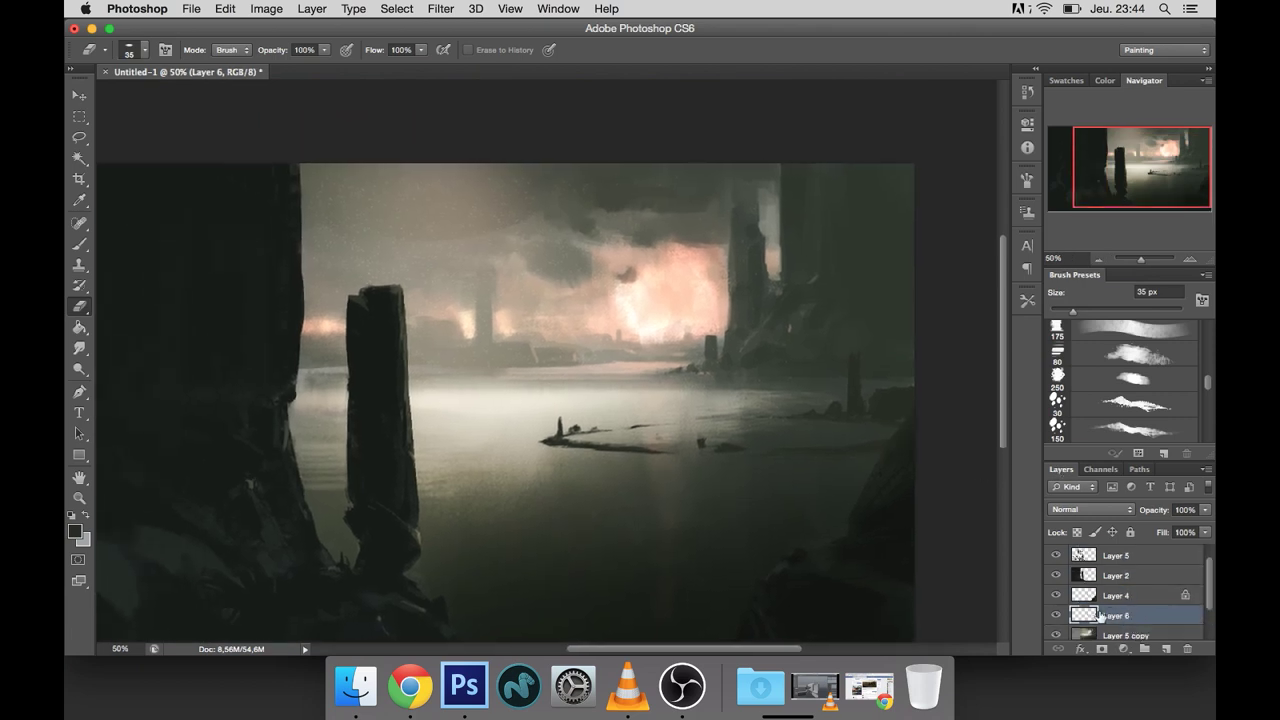
Step: Squash the sandbar flatter and narrower with Free Transform
{"action": "key", "text": "ctrl+t"}
{"action": "right_click", "coordinate": [804, 412]}
{"action": "left_click", "coordinate": [840, 494]}
{"action": "left_click_drag", "start_coordinate": [538, 407], "coordinate": [543, 403]}
{"action": "left_click_drag", "start_coordinate": [769, 463], "coordinate": [777, 434]}
{"action": "key", "text": "e"}
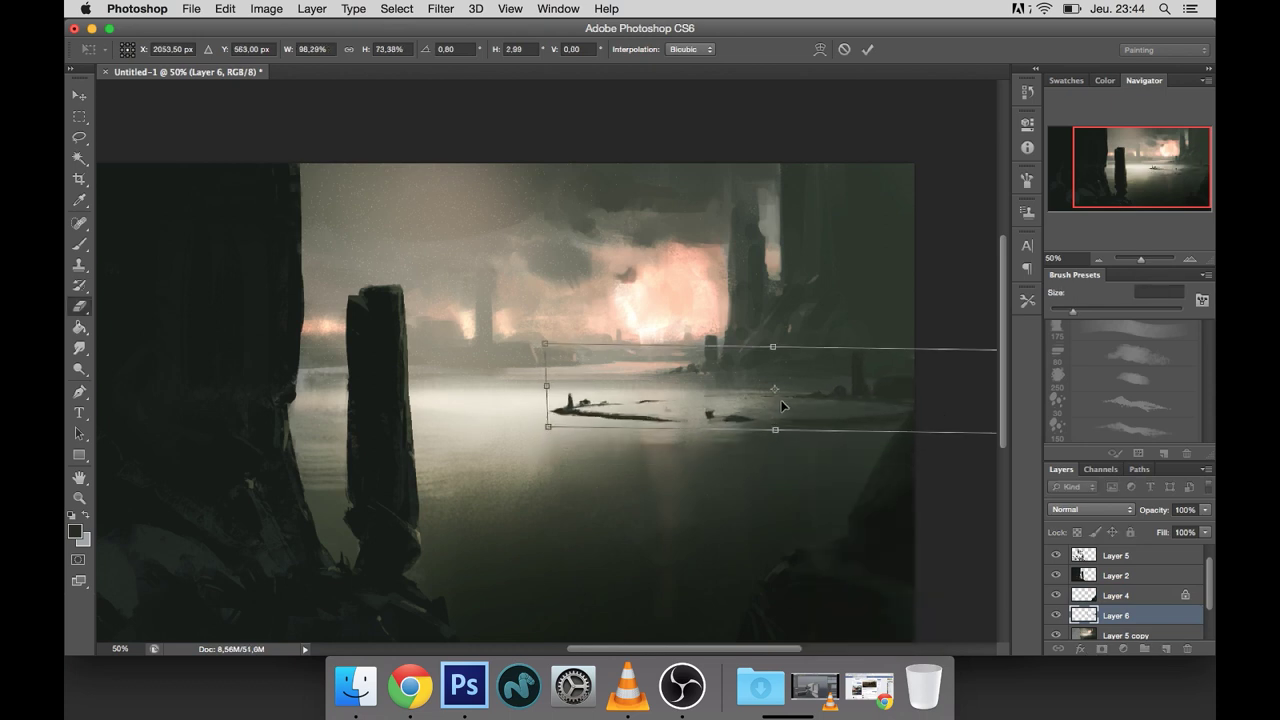
Step: Select the soft round 300 px brush and sample light cream from the bright water
{"action": "left_click", "coordinate": [1140, 338]}
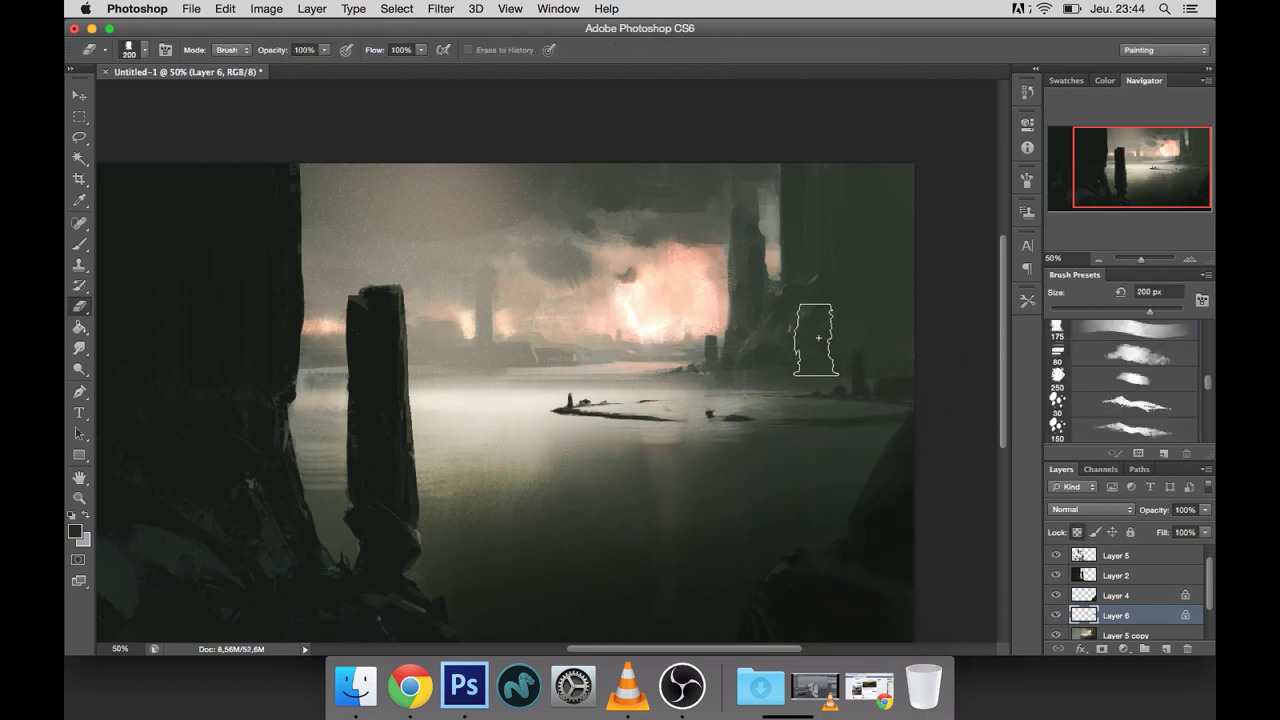
{"action": "left_click", "coordinate": [80, 244]}
{"action": "scroll", "coordinate": [1208, 385], "scroll_direction": "up", "scroll_amount": 2}
{"action": "scroll", "coordinate": [1210, 379], "scroll_direction": "up", "scroll_amount": 2}
{"action": "scroll", "coordinate": [1208, 380], "scroll_direction": "down", "scroll_amount": 4}
{"action": "left_click", "coordinate": [1130, 385]}
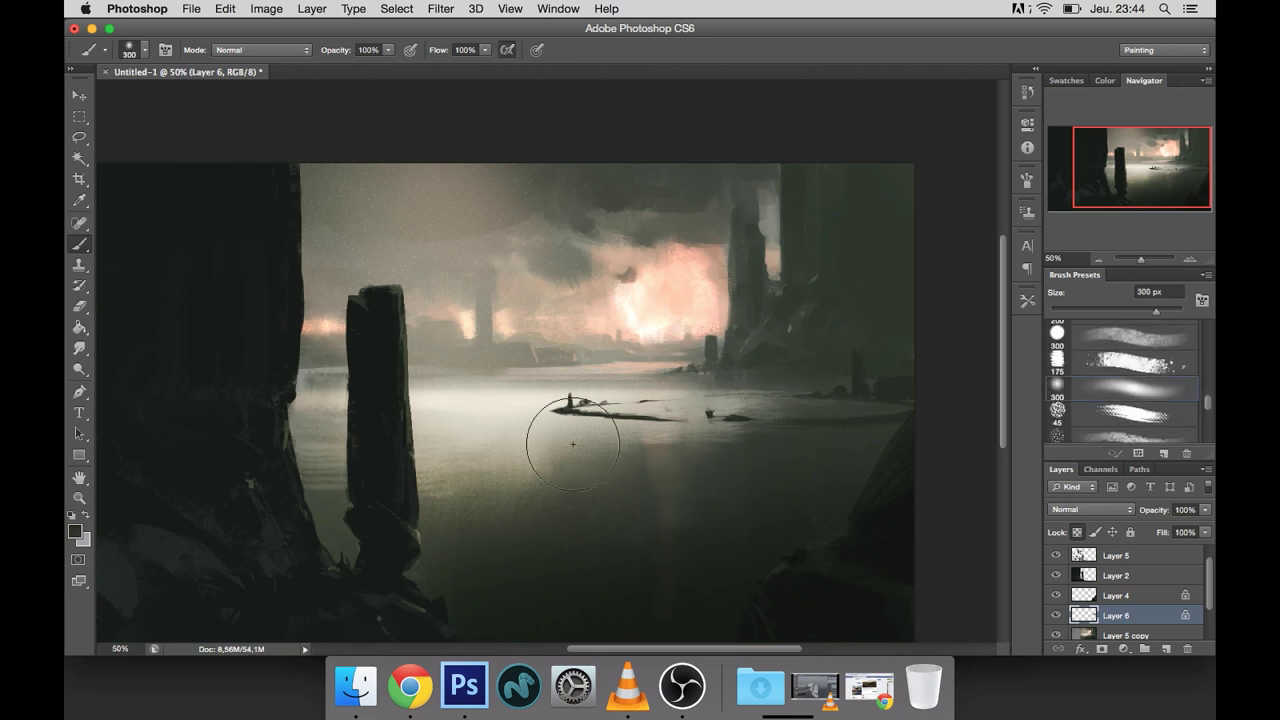
{"action": "left_click", "coordinate": [75, 531]}
{"action": "left_click", "coordinate": [686, 184]}
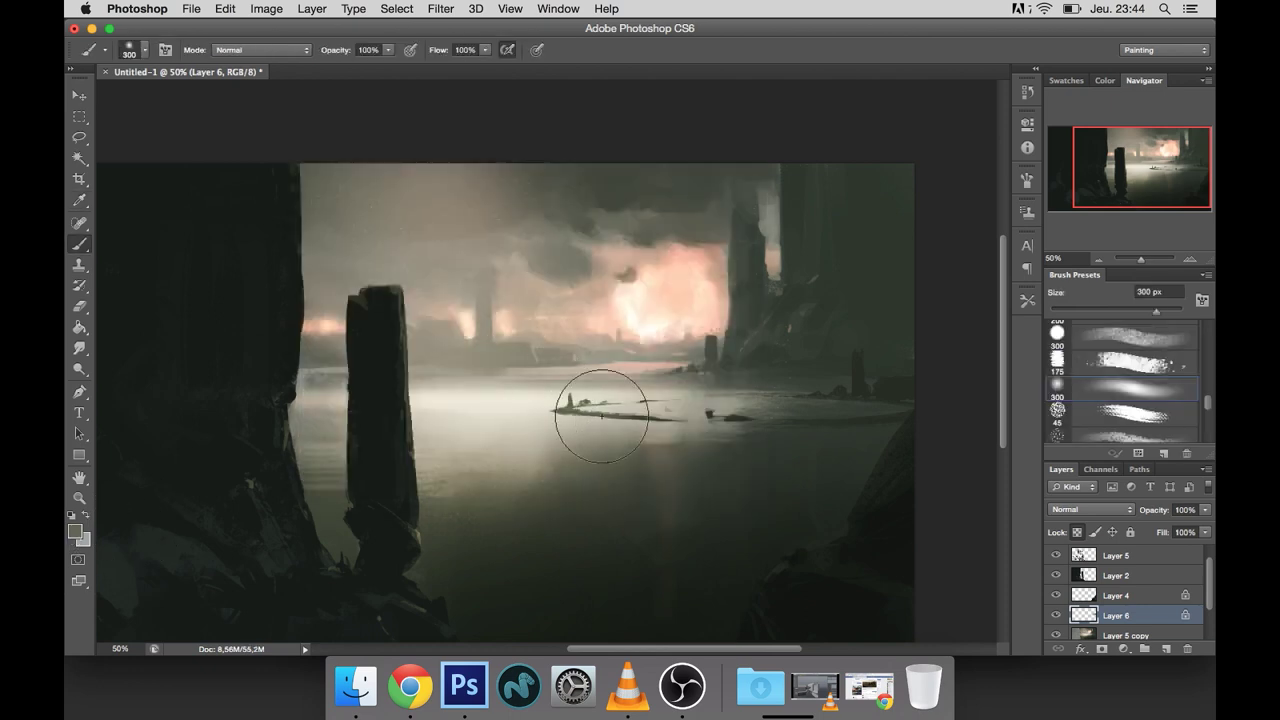
{"action": "left_click", "coordinate": [523, 405], "text": "alt"}
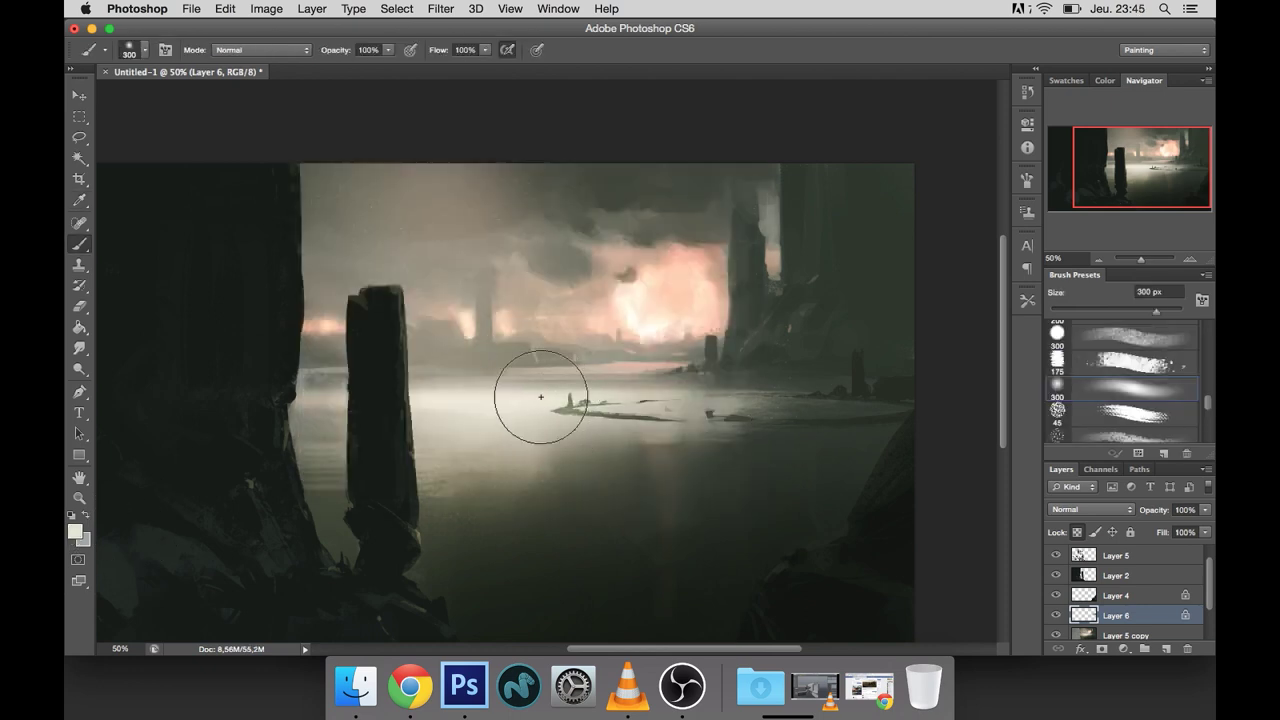
{"action": "left_click_drag", "start_coordinate": [864, 420], "coordinate": [836, 424]}
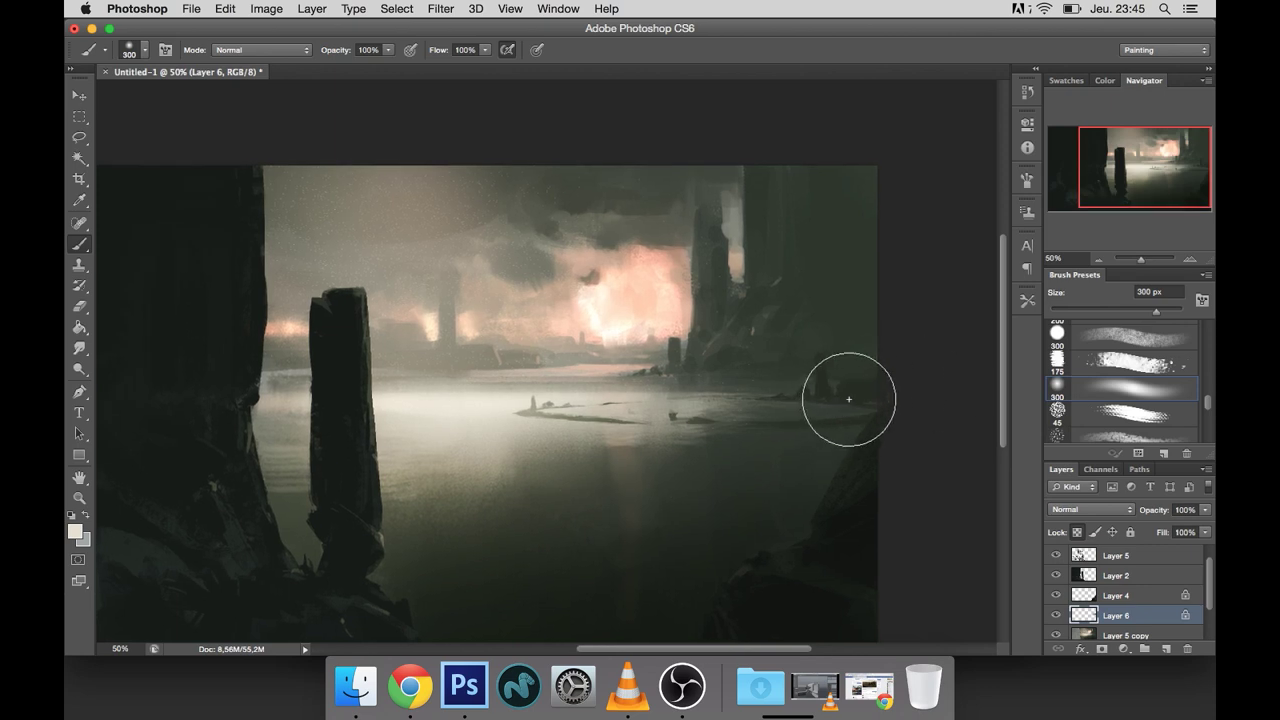
{"action": "left_click", "coordinate": [1176, 258]}
{"action": "left_click", "coordinate": [1176, 258]}
{"action": "scroll", "coordinate": [694, 286], "scroll_direction": "down", "scroll_amount": 5}
{"action": "scroll", "coordinate": [694, 286], "scroll_direction": "right", "scroll_amount": 5}
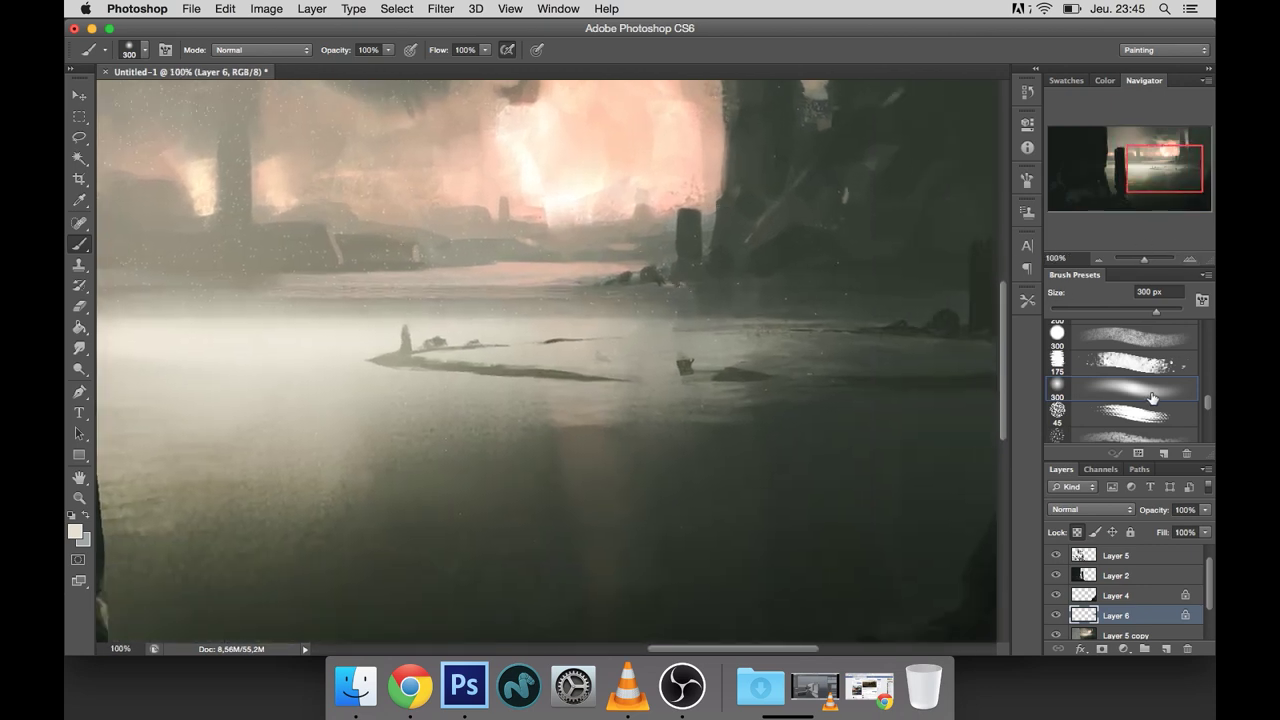
Step: Add Layer 7 below Layer 6 with a hard round brush and sample a greyish-tan tone
{"action": "left_click", "coordinate": [1130, 336]}
{"action": "left_click", "coordinate": [1164, 648]}
{"action": "key", "text": "super+bracketleft"}
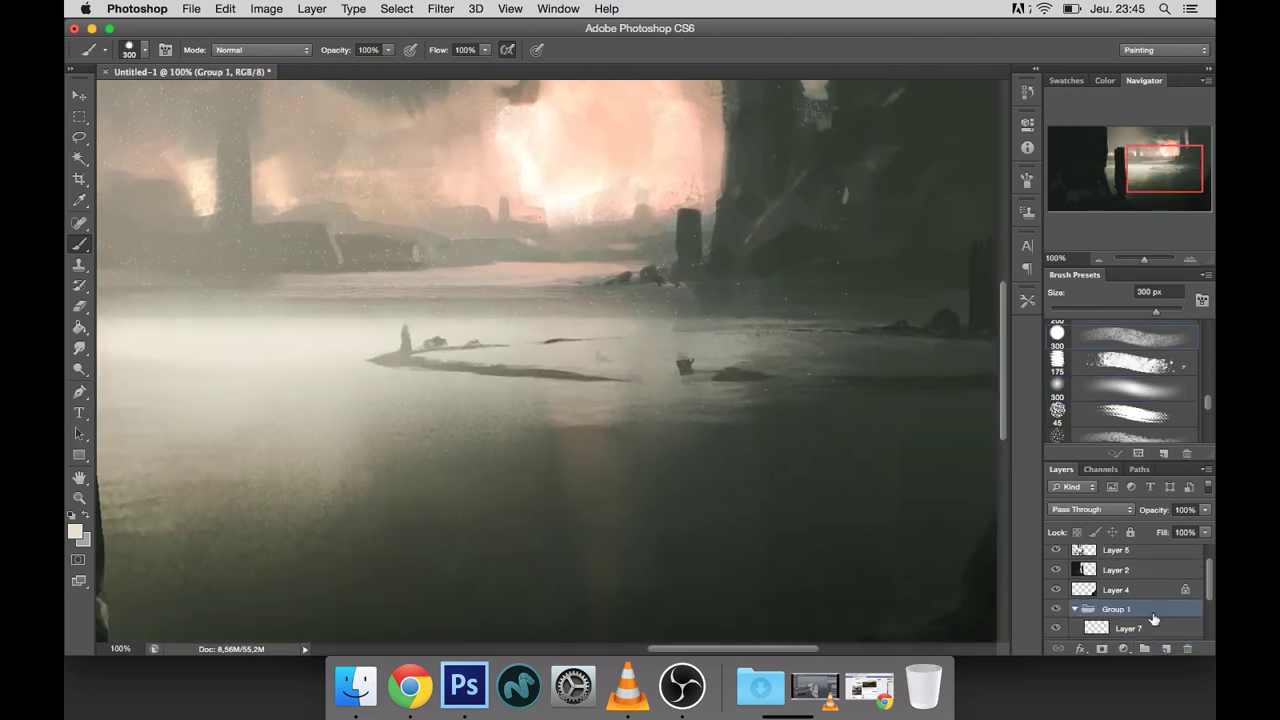
{"action": "key", "text": "bracketleft"}
{"action": "key", "text": "bracketleft"}
{"action": "key", "text": "bracketleft"}
{"action": "key", "text": "bracketleft"}
{"action": "key", "text": "bracketleft"}
{"action": "key", "text": "bracketleft"}
{"action": "left_click", "coordinate": [395, 365], "text": "alt"}
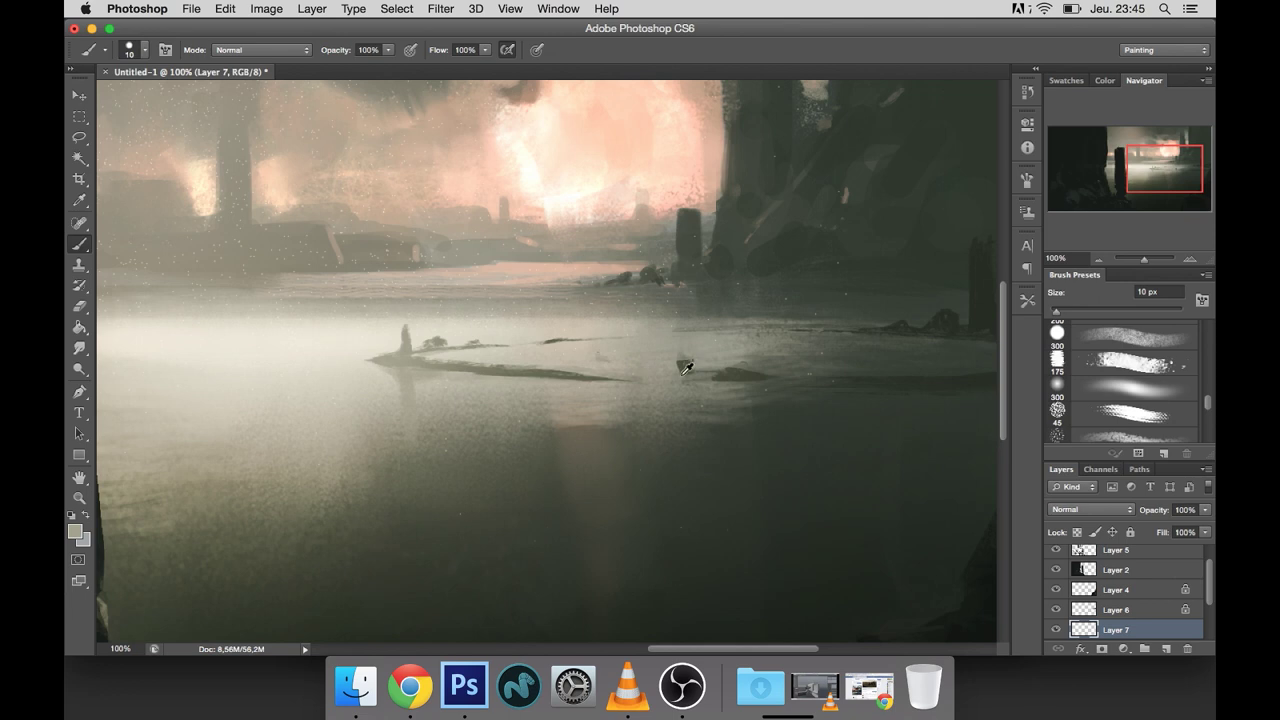
{"action": "key", "text": "bracketright"}
{"action": "key", "text": "bracketright"}
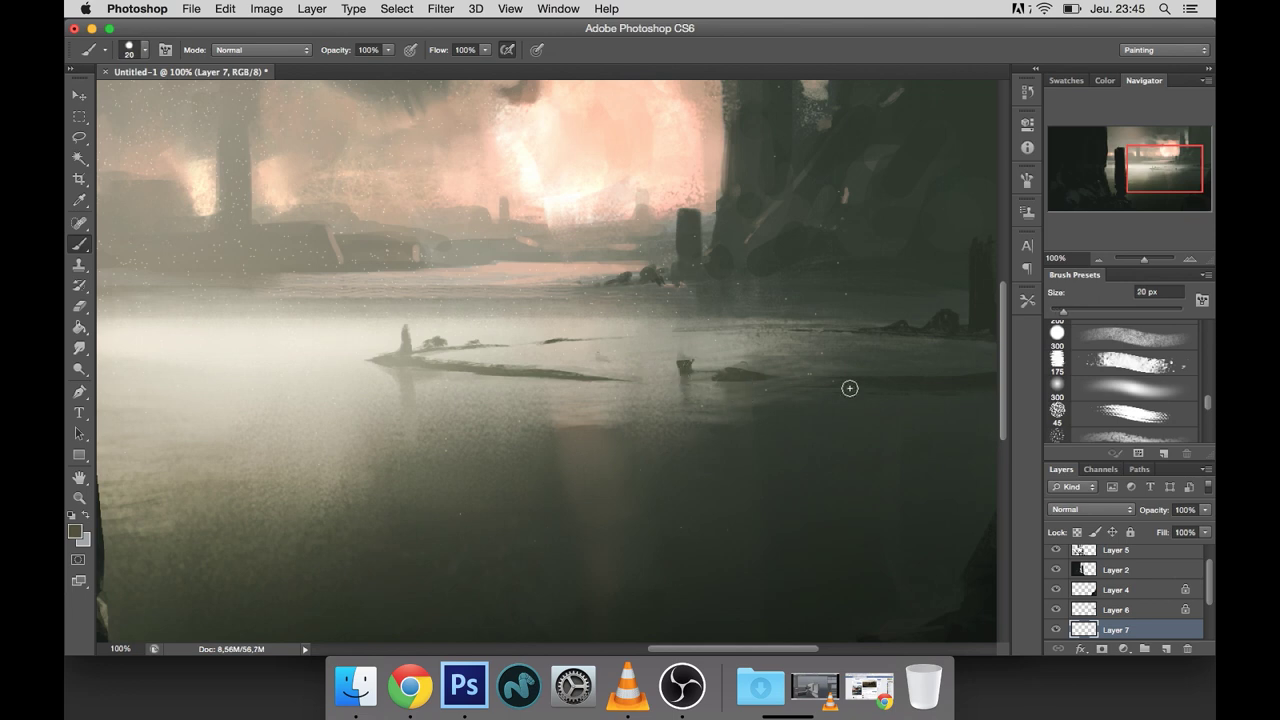
{"action": "key", "text": "bracketright"}
Step: Paint a dark reflection under the right-hand tower with a 35 px brush
{"action": "scroll", "coordinate": [849, 389], "scroll_direction": "right", "scroll_amount": 3}
{"action": "scroll", "coordinate": [757, 414], "scroll_direction": "right", "scroll_amount": 3}
{"action": "left_click", "coordinate": [918, 398], "text": "alt"}
{"action": "key", "text": "bracketright"}
{"action": "left_click_drag", "start_coordinate": [846, 337], "coordinate": [854, 374]}
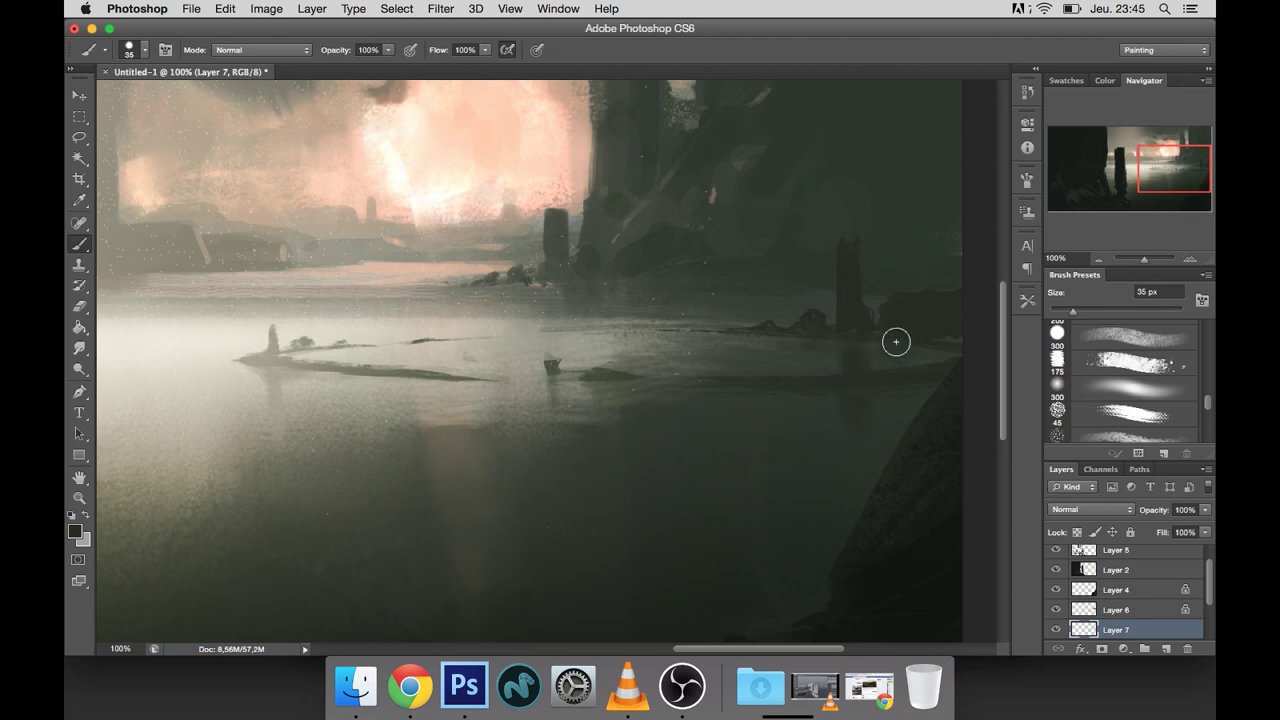
Step: Try erasing the dark figure on Layer 6, undo it, and zoom out to the whole painting
{"action": "key", "text": "r"}
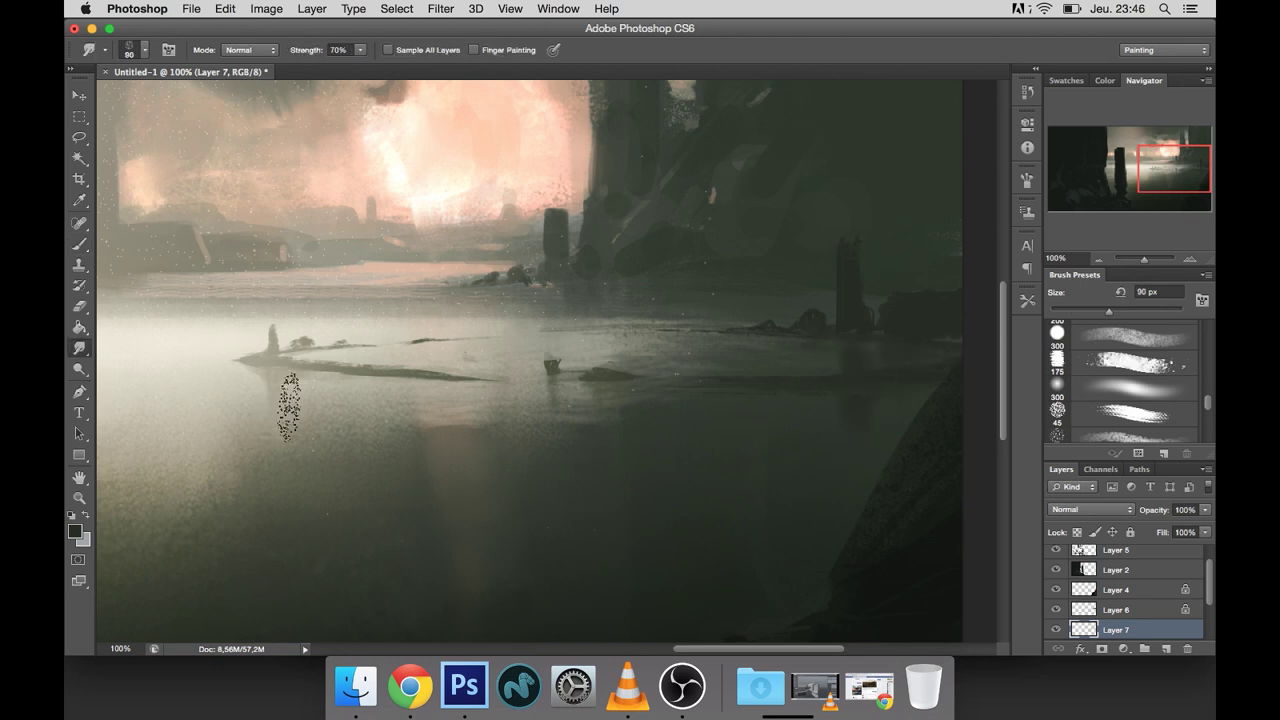
{"action": "key", "text": "e"}
{"action": "left_click_drag", "start_coordinate": [669, 478], "coordinate": [757, 493]}
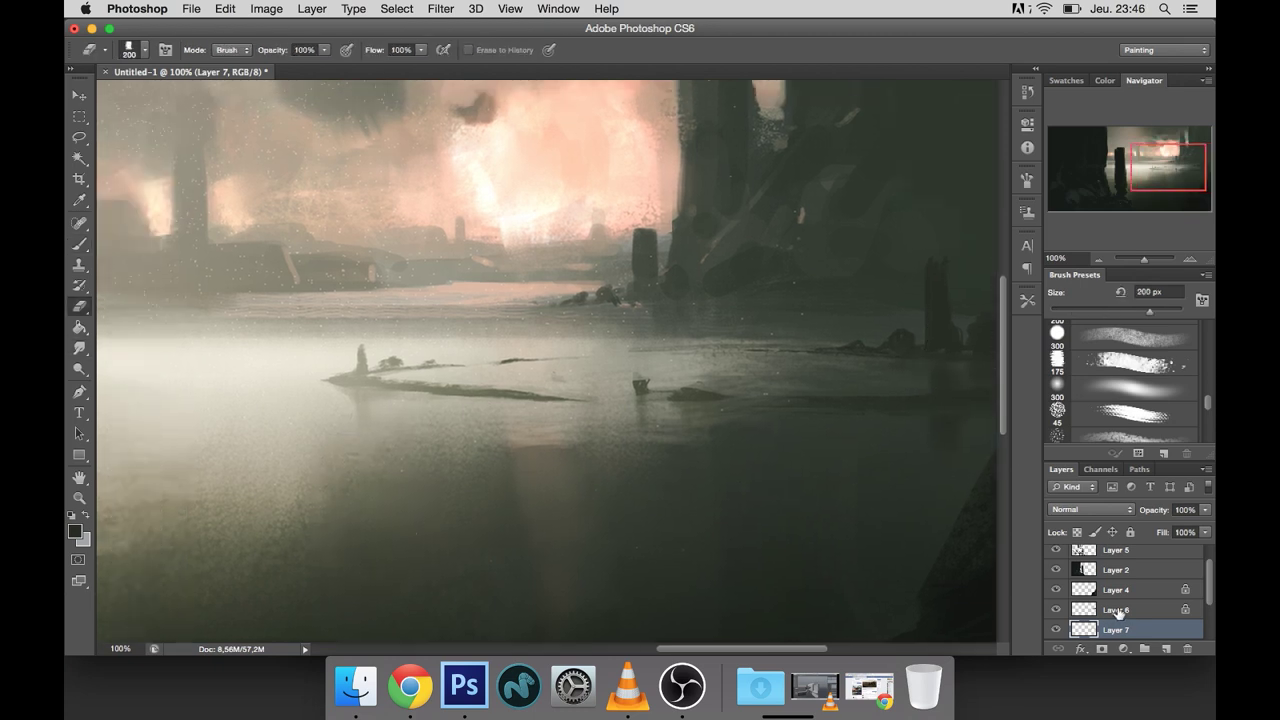
{"action": "left_click", "coordinate": [1115, 609]}
{"action": "key", "text": "period"}
{"action": "left_click_drag", "start_coordinate": [638, 366], "coordinate": [634, 406]}
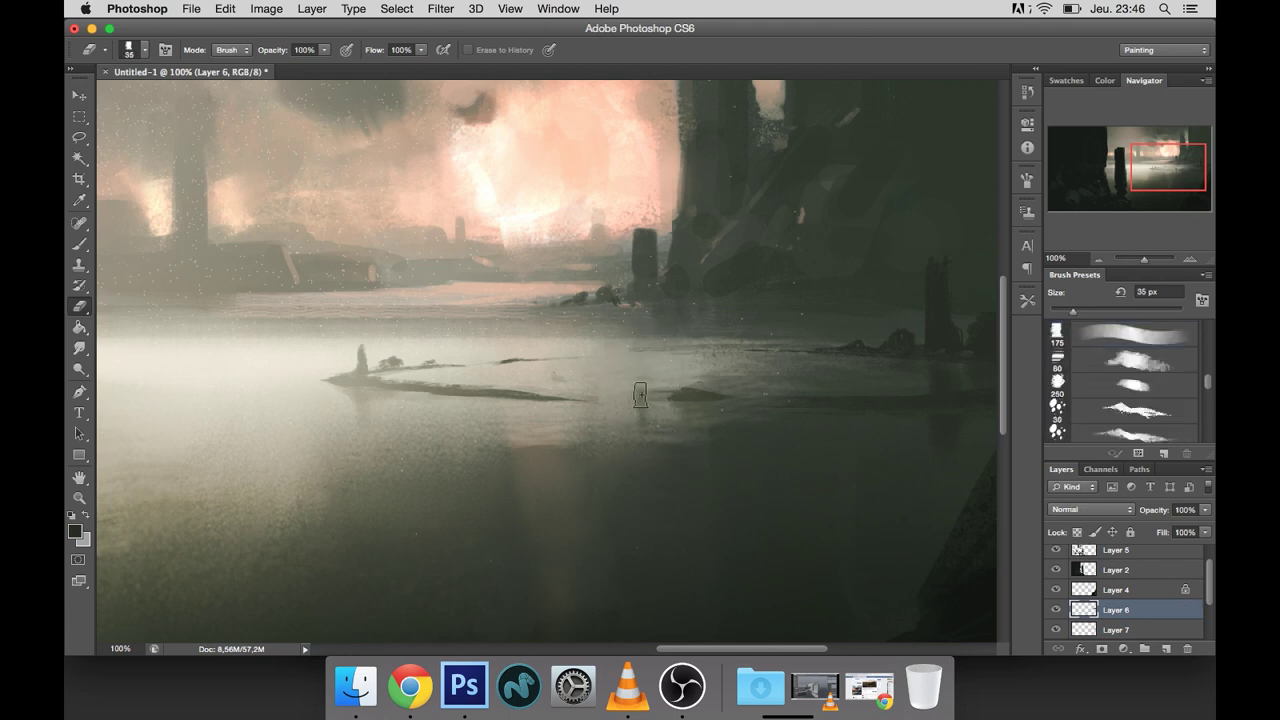
{"action": "key", "text": "ctrl+z"}
{"action": "key", "text": "b"}
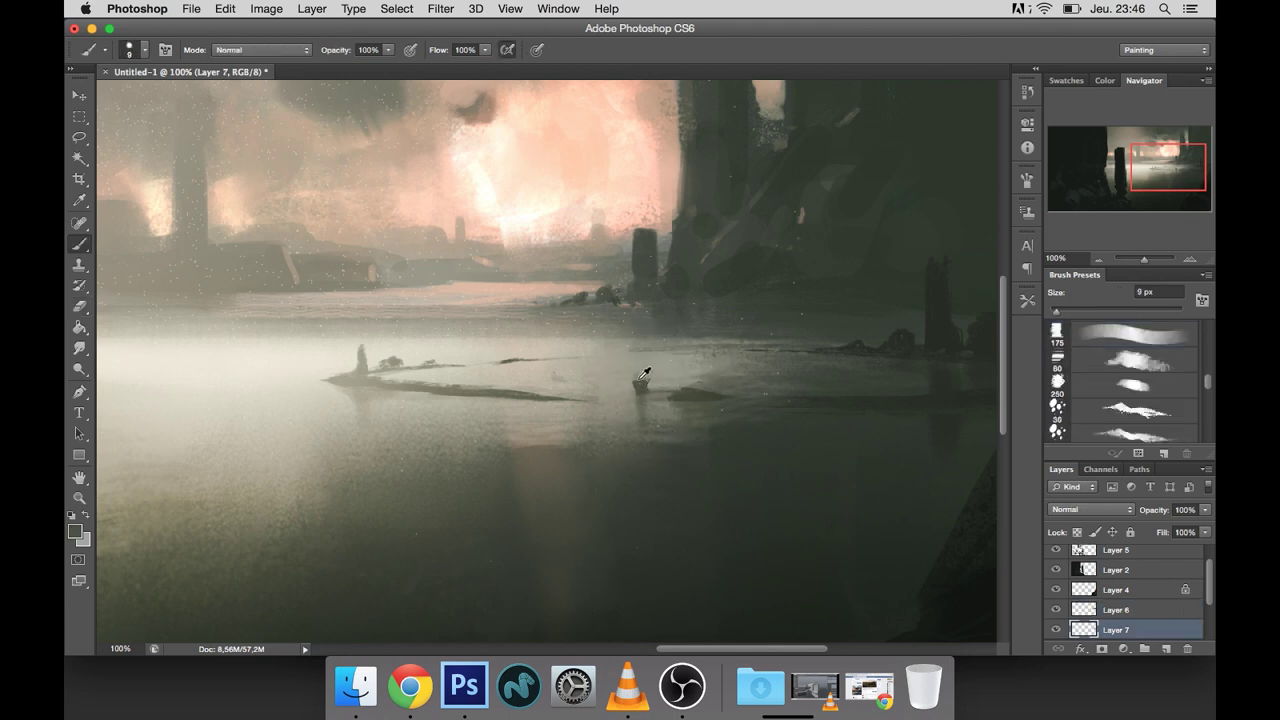
{"action": "scroll", "coordinate": [689, 420], "scroll_direction": "up", "scroll_amount": 1}
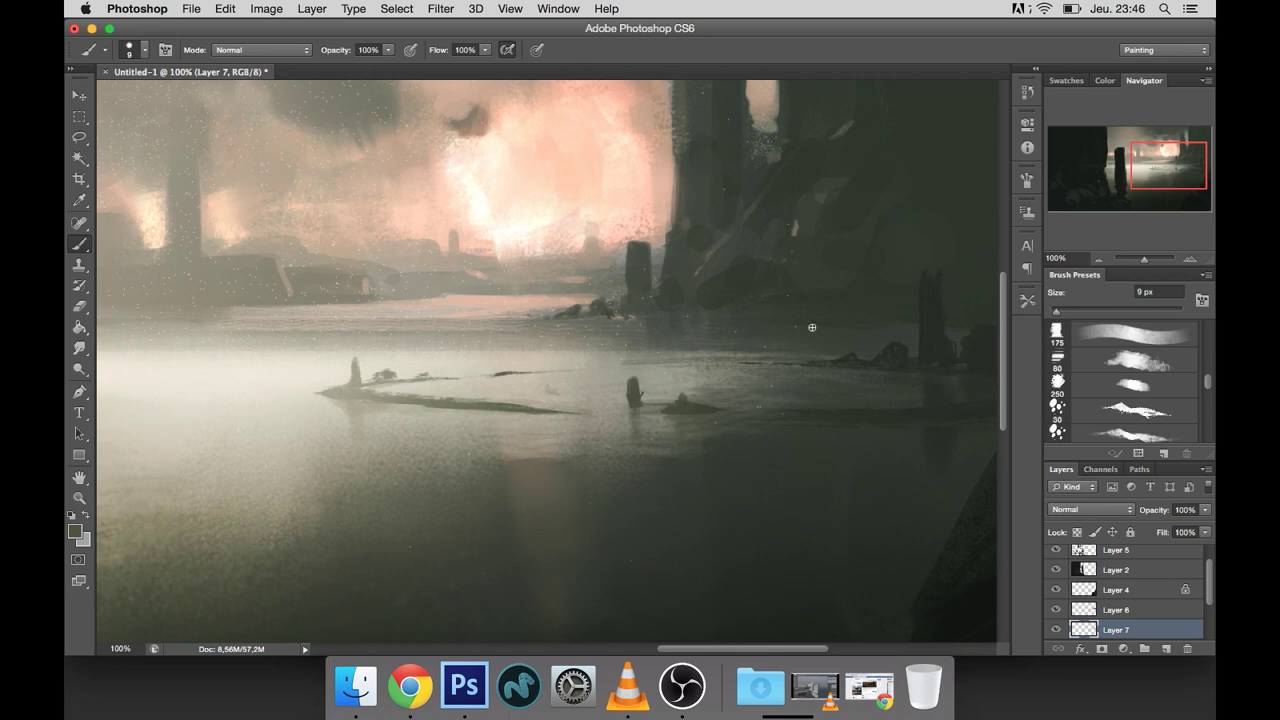
{"action": "left_click", "coordinate": [1098, 259]}
{"action": "left_click", "coordinate": [1098, 259]}
{"action": "left_click", "coordinate": [1098, 259]}
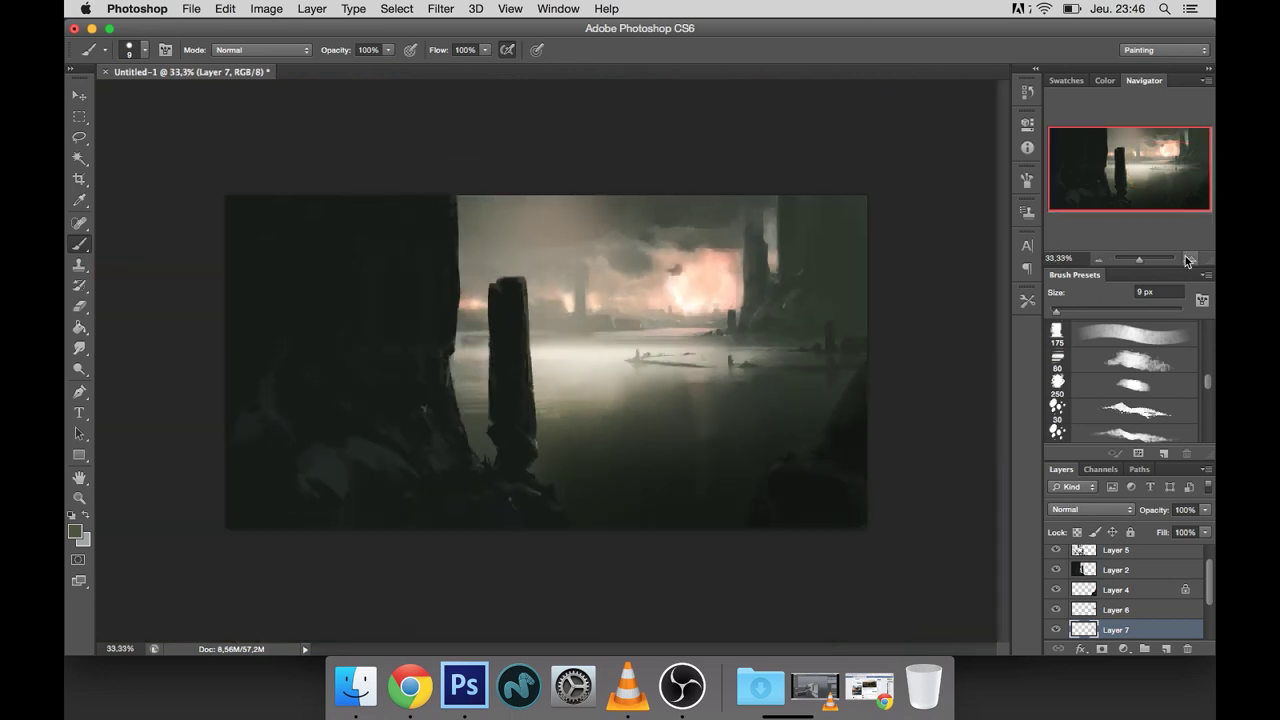
Step: Flip the whole painting horizontally and centre a 100% view on the small pillar
{"action": "left_click", "coordinate": [1187, 261]}
{"action": "left_click", "coordinate": [1099, 259]}
{"action": "left_click", "coordinate": [1100, 258]}
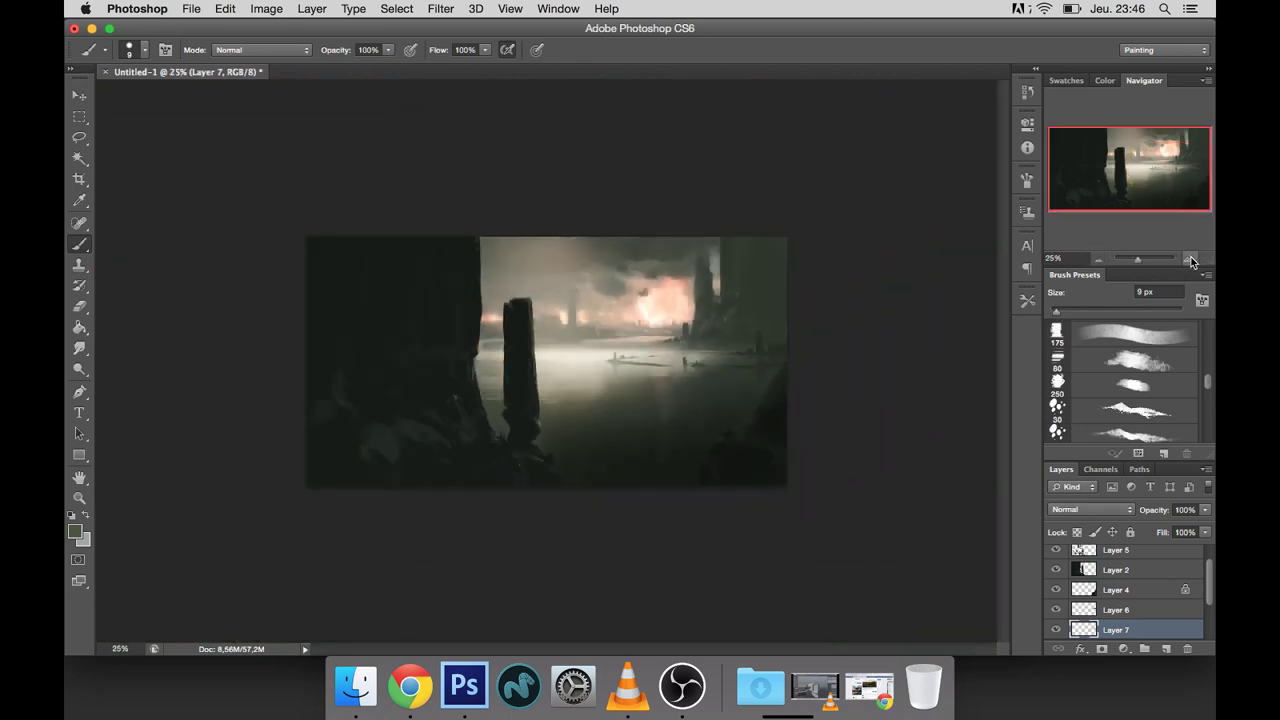
{"action": "left_click", "coordinate": [1190, 260]}
{"action": "left_click", "coordinate": [1190, 260]}
{"action": "left_click", "coordinate": [1190, 260]}
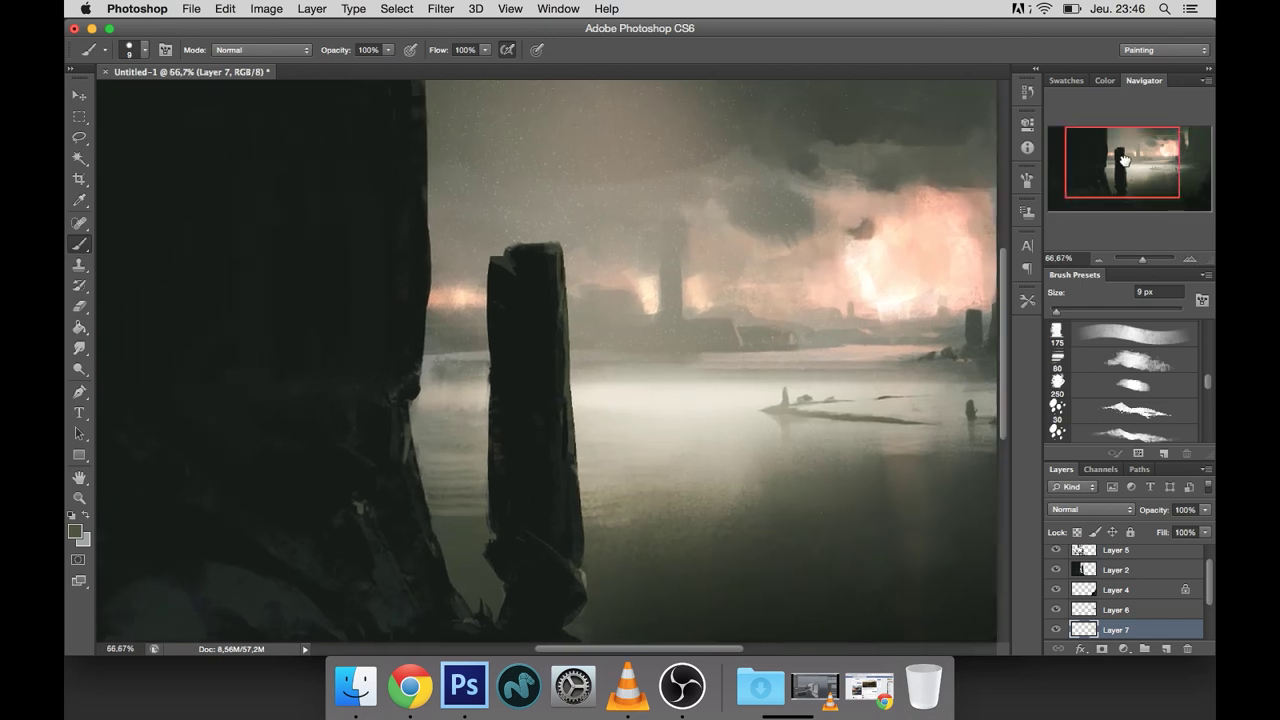
{"action": "left_click", "coordinate": [263, 8]}
{"action": "left_click", "coordinate": [484, 254]}
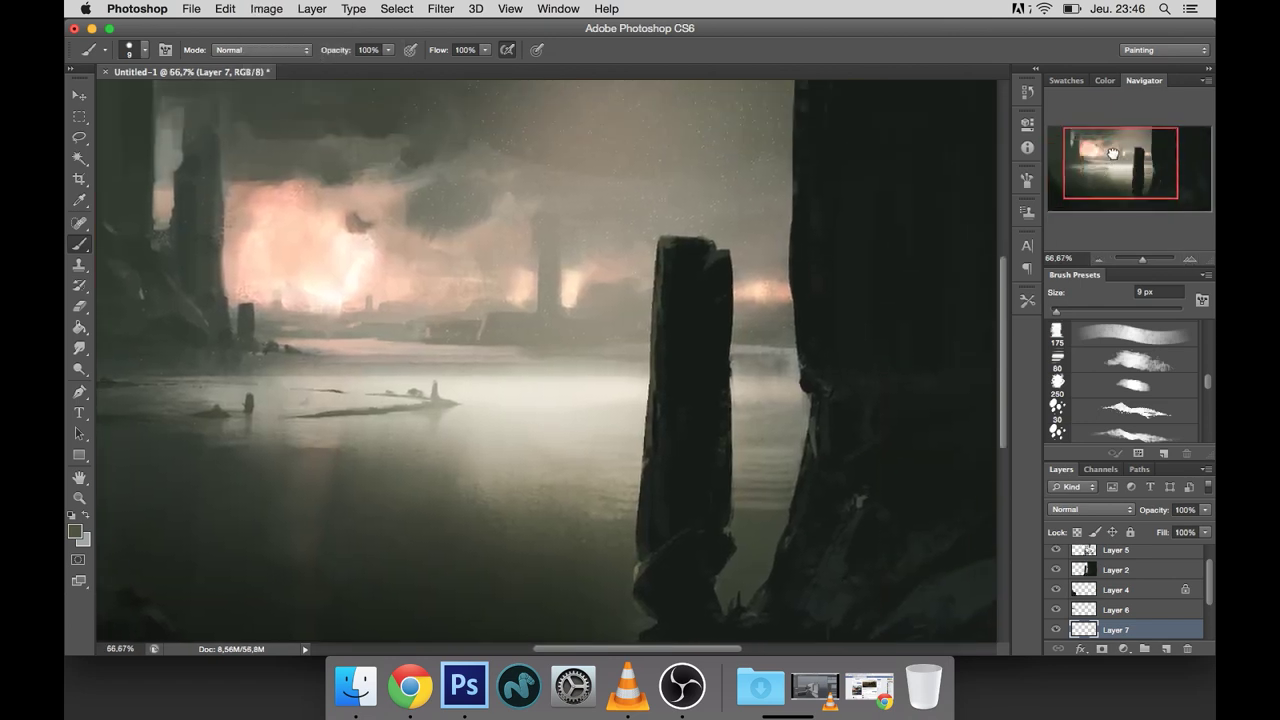
{"action": "left_click", "coordinate": [1190, 259]}
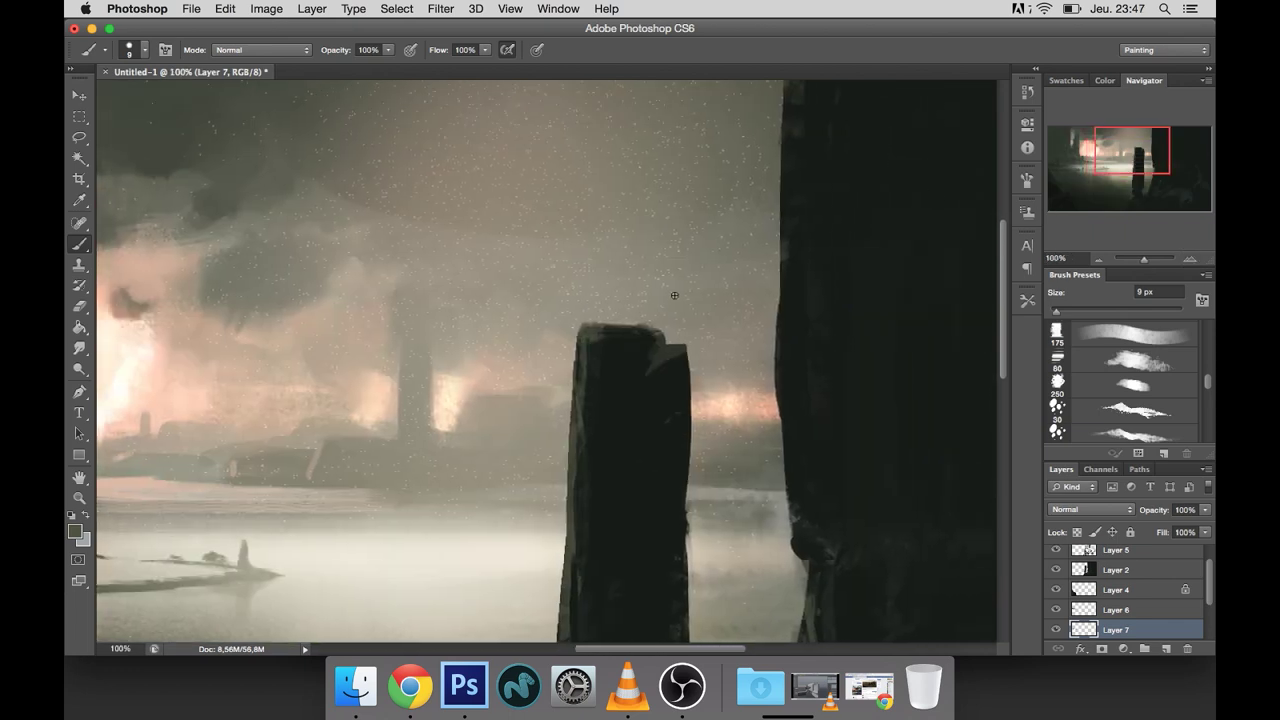
{"action": "left_click_drag", "start_coordinate": [621, 357], "coordinate": [781, 372]}
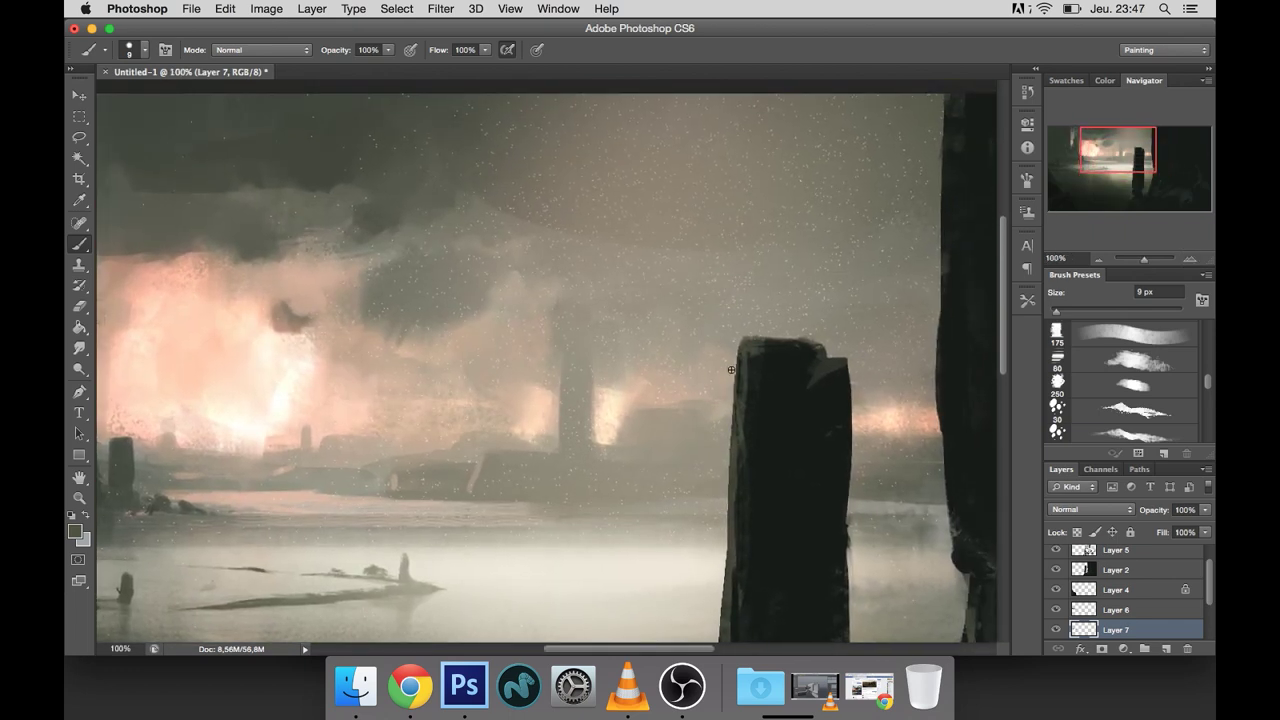
Step: Paint a dark crow on the pillar top, alternating Brush and Eraser to refine its head
{"action": "key", "text": "bracketright"}
{"action": "key", "text": "bracketright"}
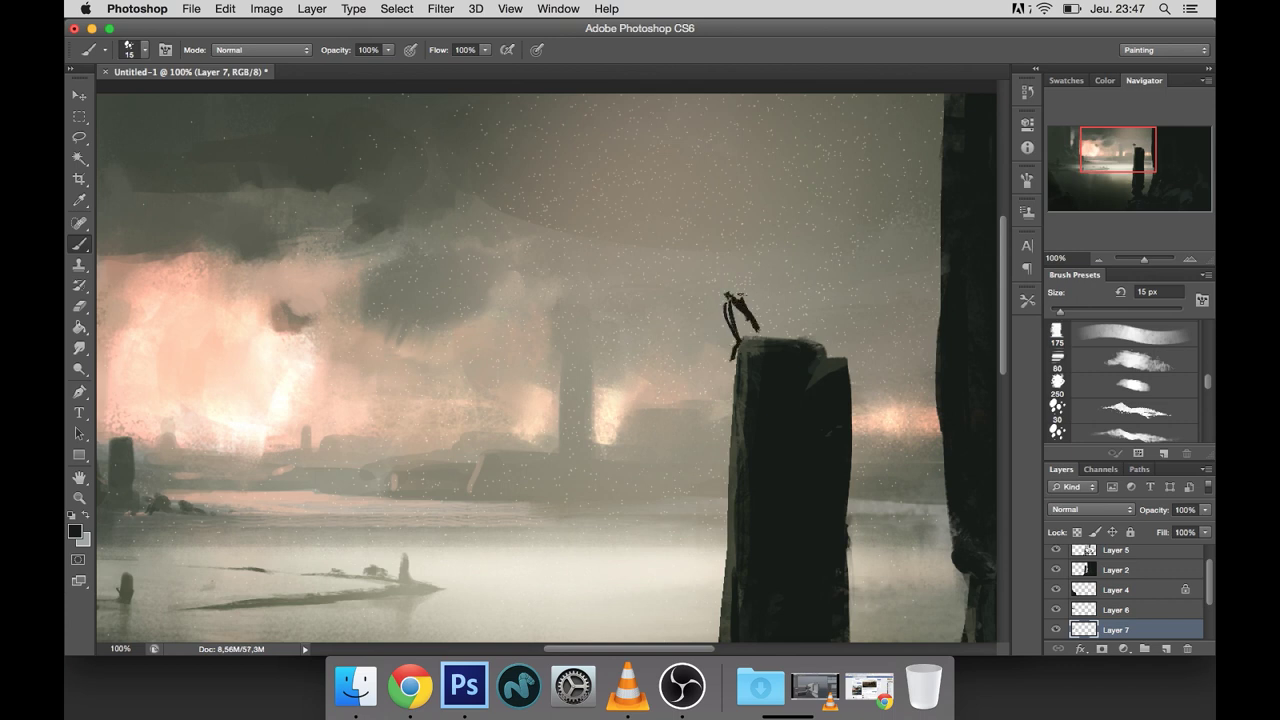
{"action": "mouse_move", "coordinate": [726, 313]}
{"action": "left_mouse_down"}
{"action": "mouse_move", "coordinate": [760, 302]}
{"action": "mouse_move", "coordinate": [746, 322]}
{"action": "left_mouse_up"}
{"action": "key", "text": "bracketleft"}
{"action": "key", "text": "bracketleft"}
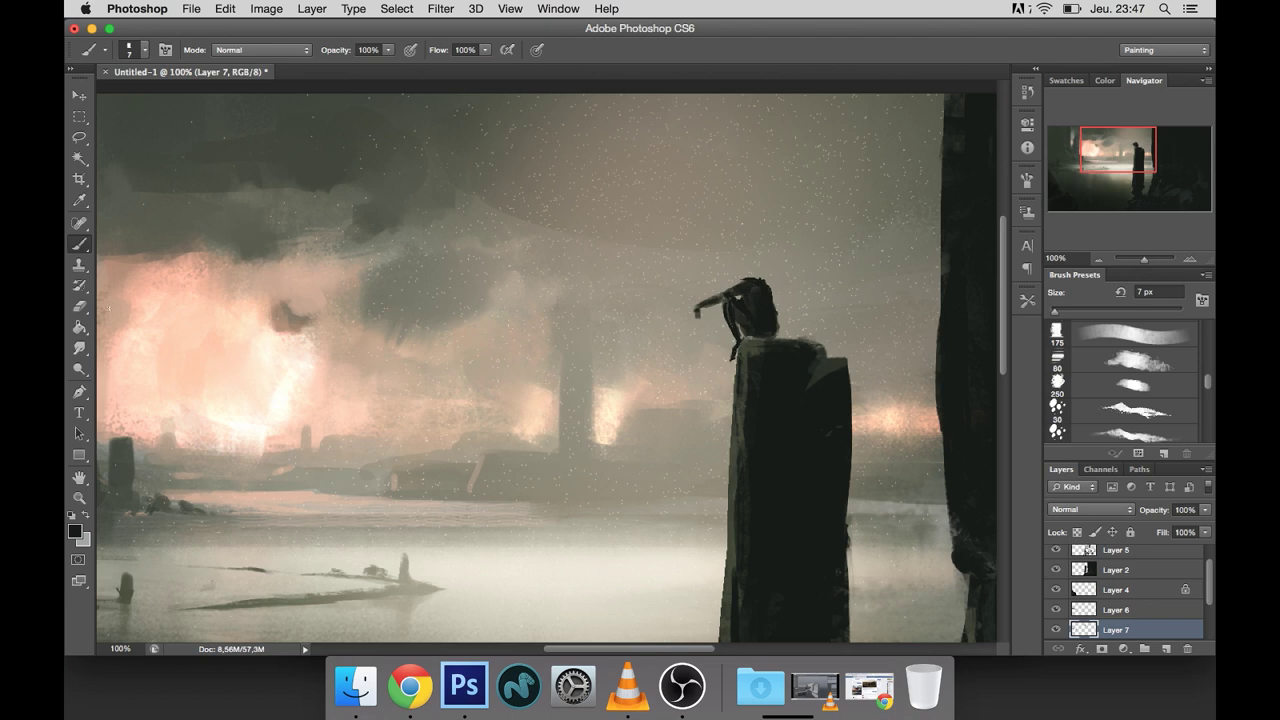
{"action": "key", "text": "e"}
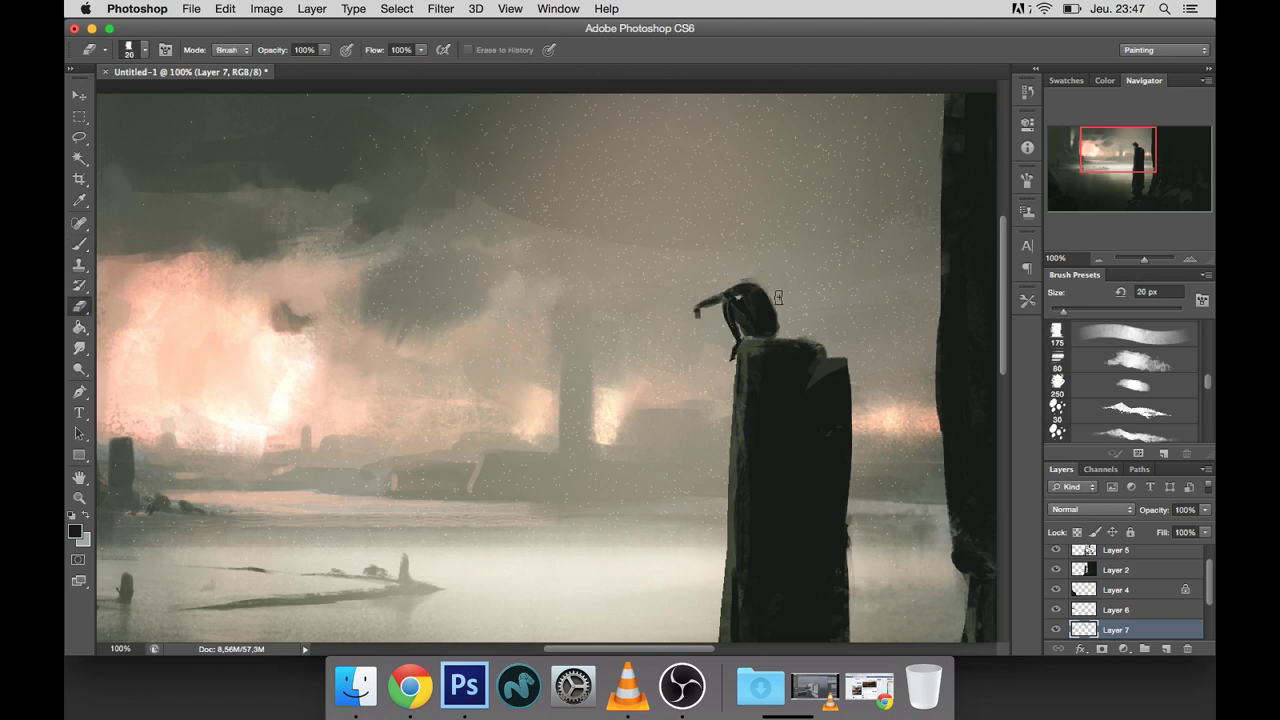
{"action": "key", "text": "b"}
{"action": "left_click", "coordinate": [762, 290]}
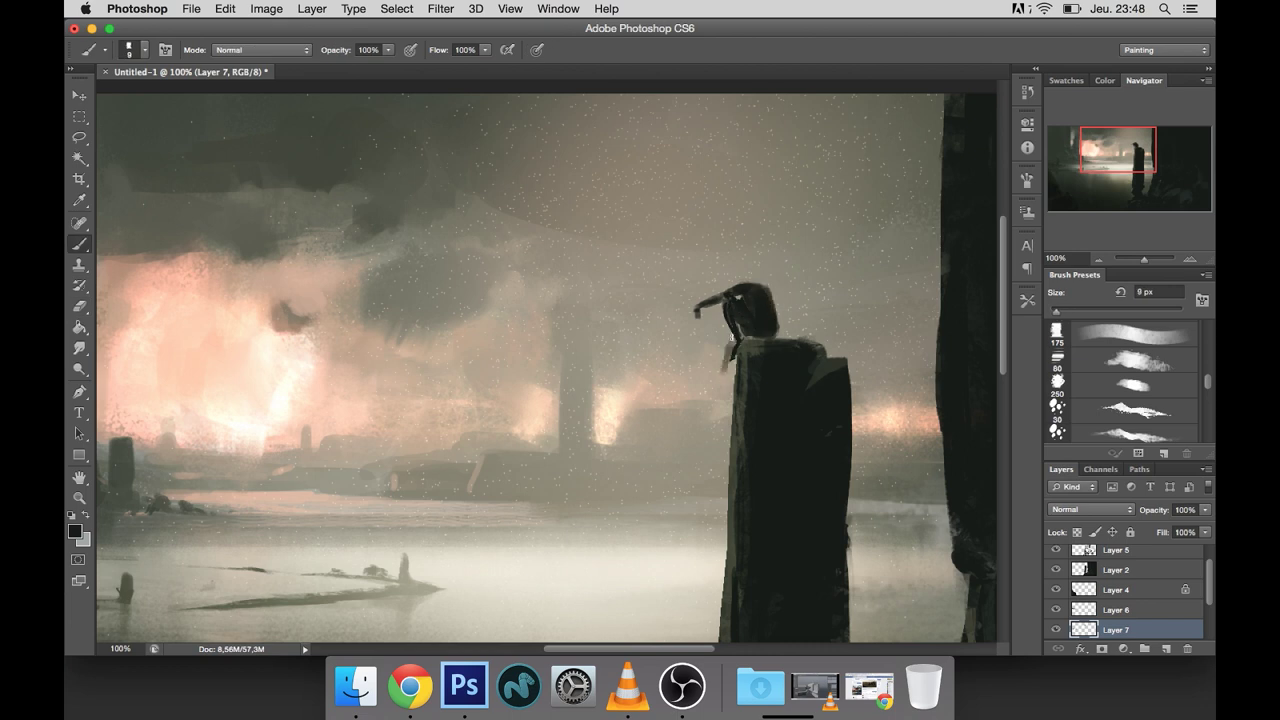
{"action": "key", "text": "e"}
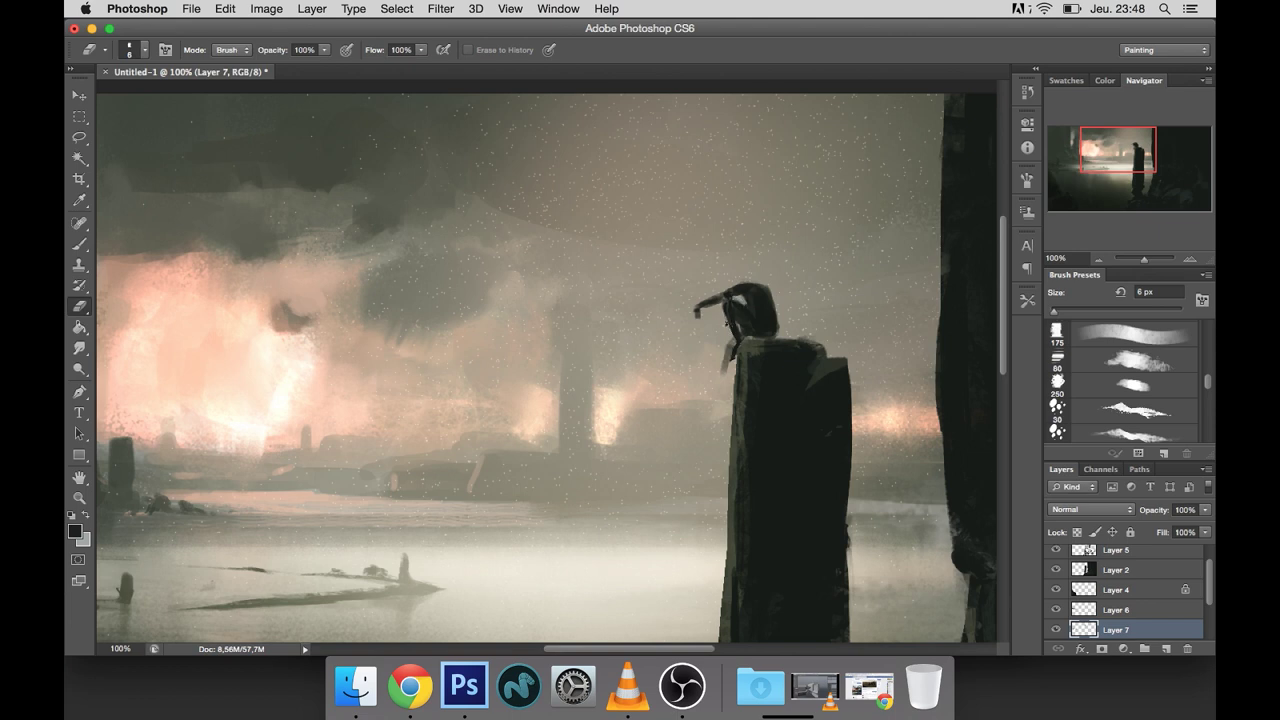
{"action": "key", "text": "b"}
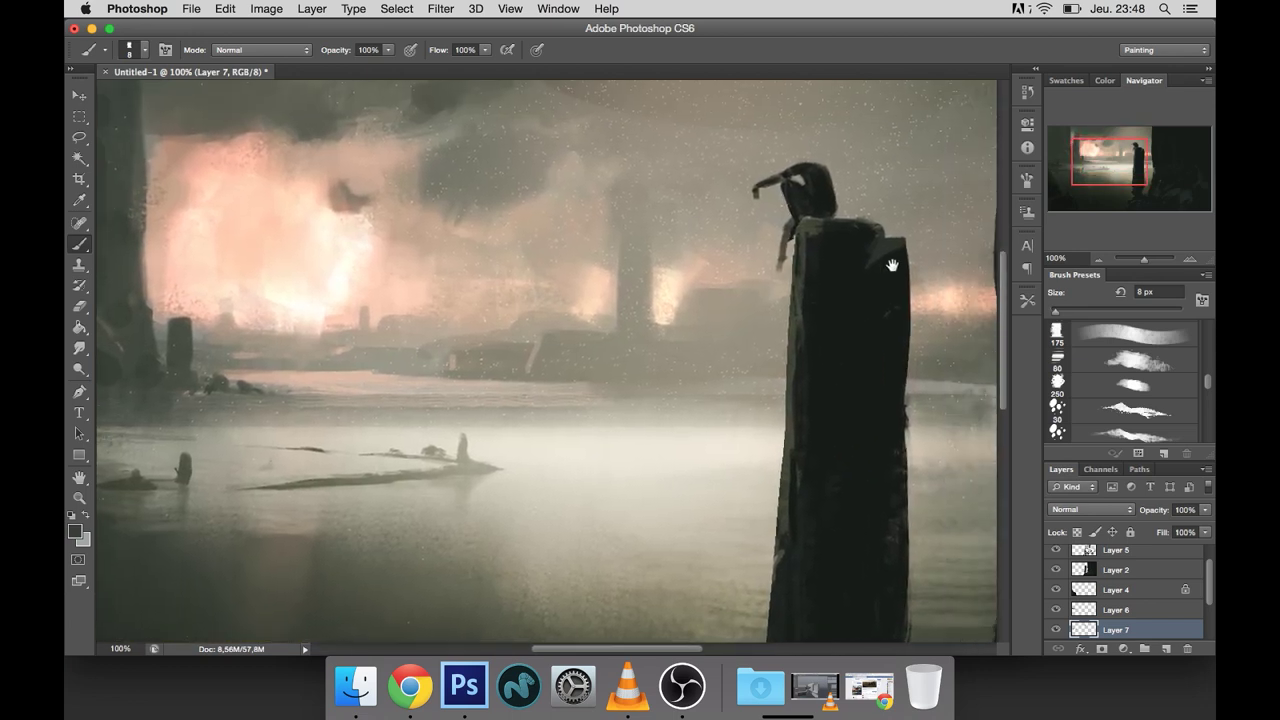
{"action": "left_click", "coordinate": [1098, 258]}
{"action": "left_click", "coordinate": [1098, 258]}
{"action": "left_click", "coordinate": [1098, 258]}
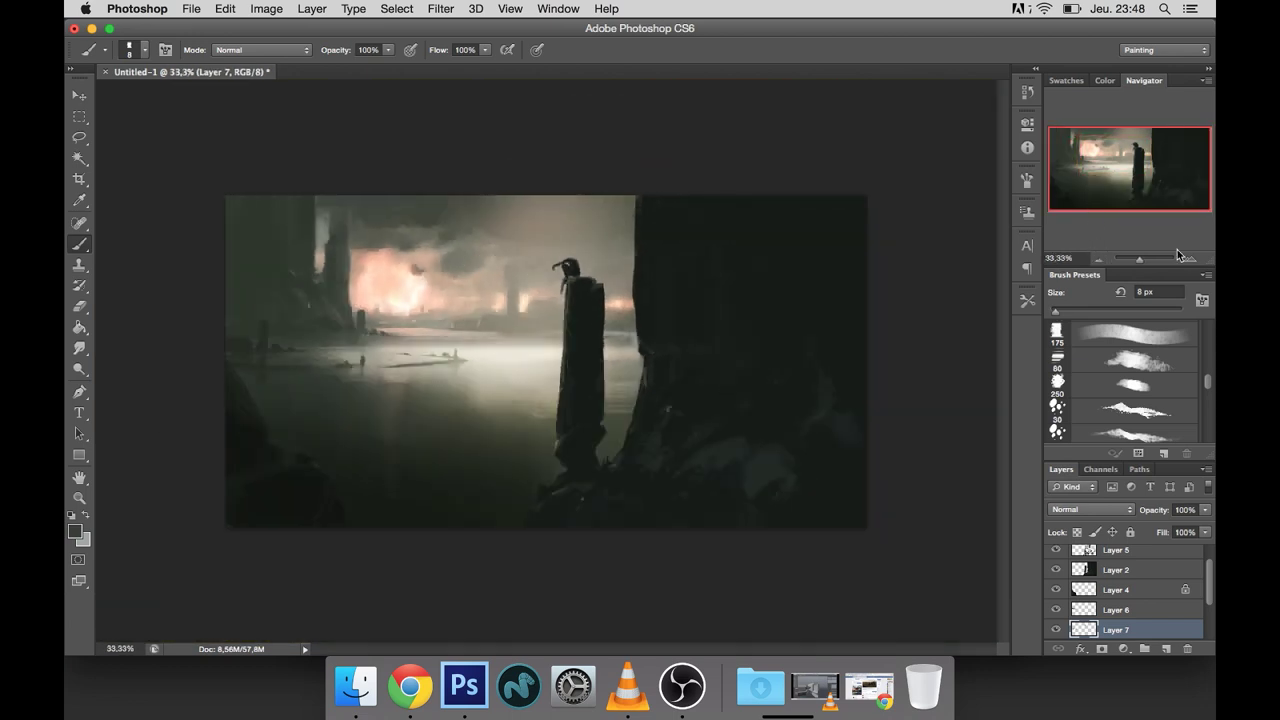
Step: Paint a long fishing rod and looping line from the seated figure's hands
{"action": "left_click", "coordinate": [1186, 258]}
{"action": "left_click", "coordinate": [1186, 258]}
{"action": "left_click", "coordinate": [1186, 258]}
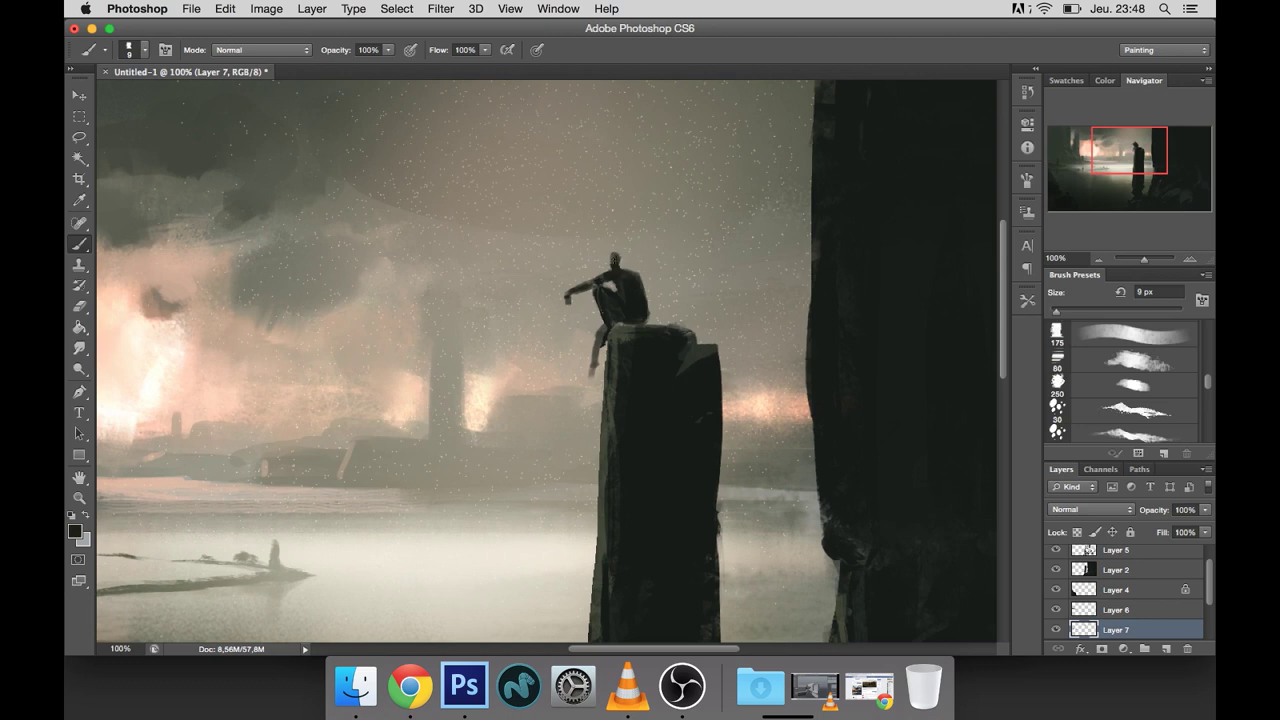
{"action": "key", "text": "bracketleft"}
{"action": "key", "text": "bracketleft"}
{"action": "scroll", "coordinate": [622, 270], "scroll_direction": "left", "scroll_amount": 2}
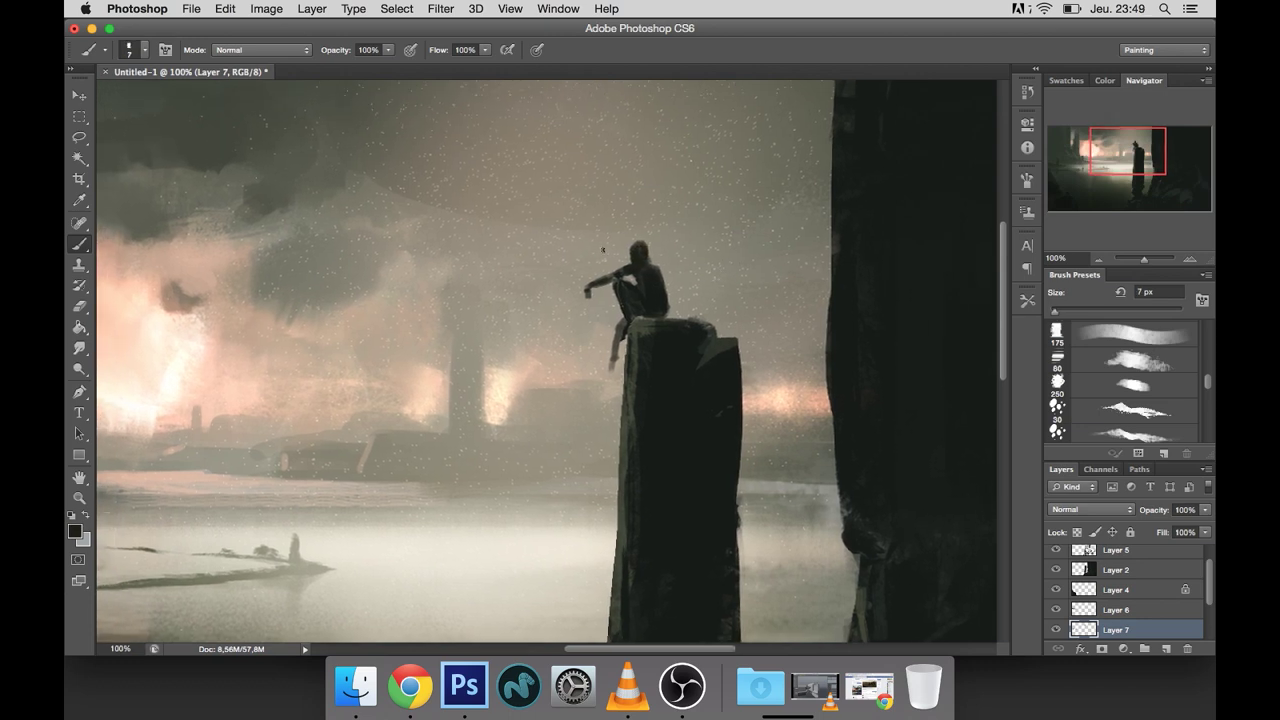
{"action": "left_click_drag", "start_coordinate": [600, 282], "coordinate": [500, 246]}
{"action": "key", "text": "super+z"}
{"action": "key", "text": "bracketleft"}
{"action": "left_click", "coordinate": [372, 286], "text": "shift"}
{"action": "key", "text": "super+z"}
{"action": "left_click_drag", "start_coordinate": [534, 245], "coordinate": [765, 331]}
{"action": "left_click_drag", "start_coordinate": [530, 242], "coordinate": [640, 290]}
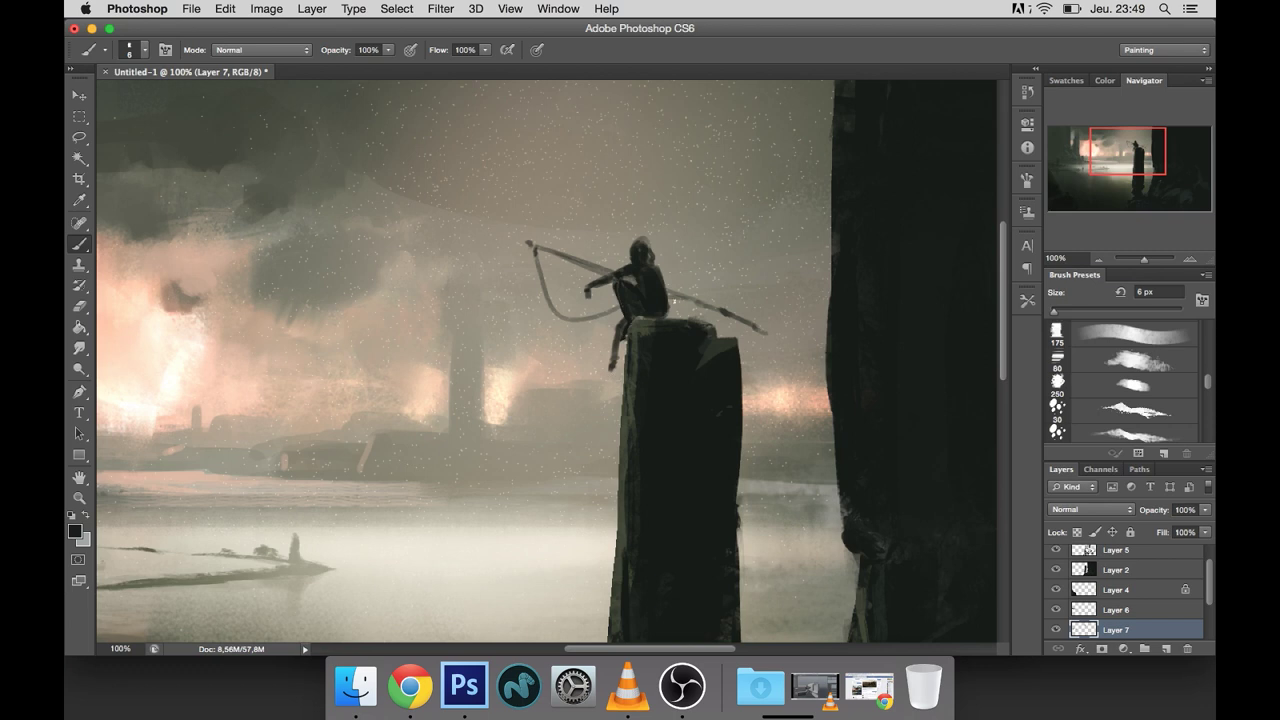
Step: Toggle Layer 7 on and off repeatedly to compare the painting with and without the figure
{"action": "left_click", "coordinate": [1098, 258]}
{"action": "left_click", "coordinate": [1098, 258]}
{"action": "left_click", "coordinate": [1098, 258]}
{"action": "left_click", "coordinate": [1190, 258]}
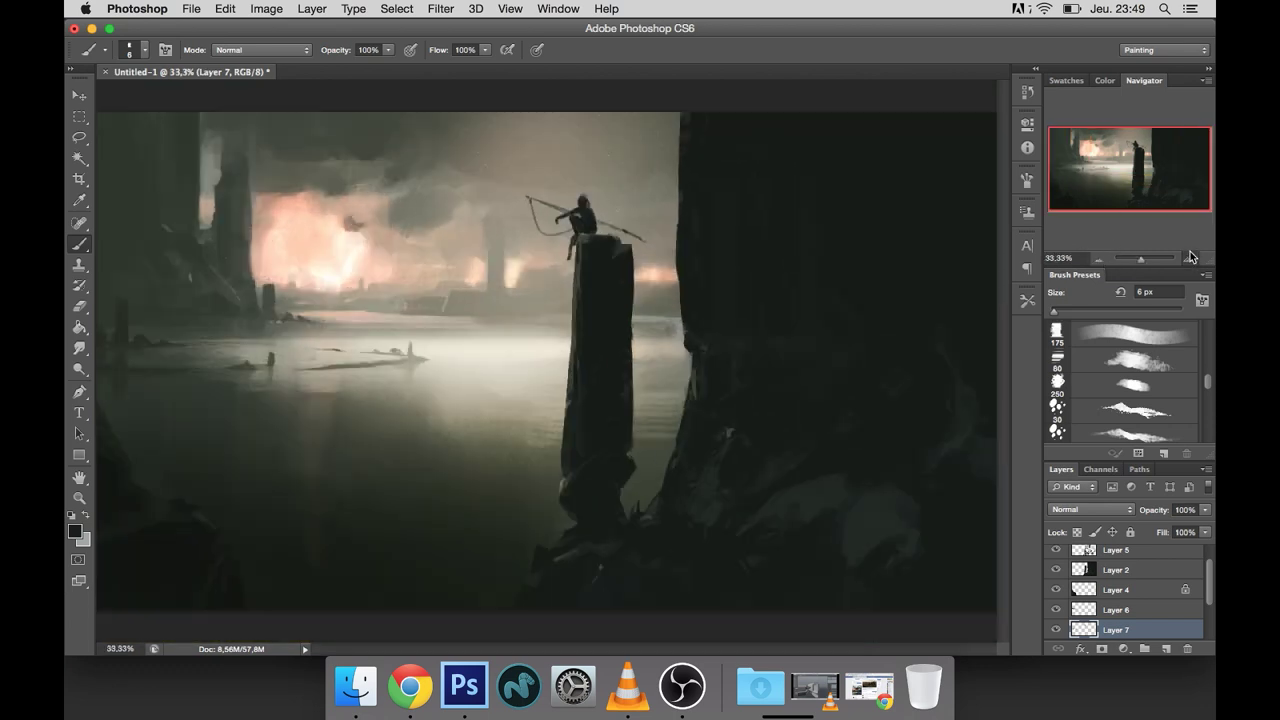
{"action": "left_click", "coordinate": [1056, 630]}
{"action": "left_click", "coordinate": [1056, 630]}
{"action": "left_click", "coordinate": [1056, 630]}
{"action": "left_click", "coordinate": [1056, 630]}
{"action": "left_click", "coordinate": [1056, 630]}
{"action": "left_click", "coordinate": [1056, 630]}
{"action": "left_click", "coordinate": [1056, 630]}
{"action": "left_click", "coordinate": [1056, 630]}
Step: Lasso the seated figure on the pillar, delete it and deselect
{"action": "key", "text": "l"}
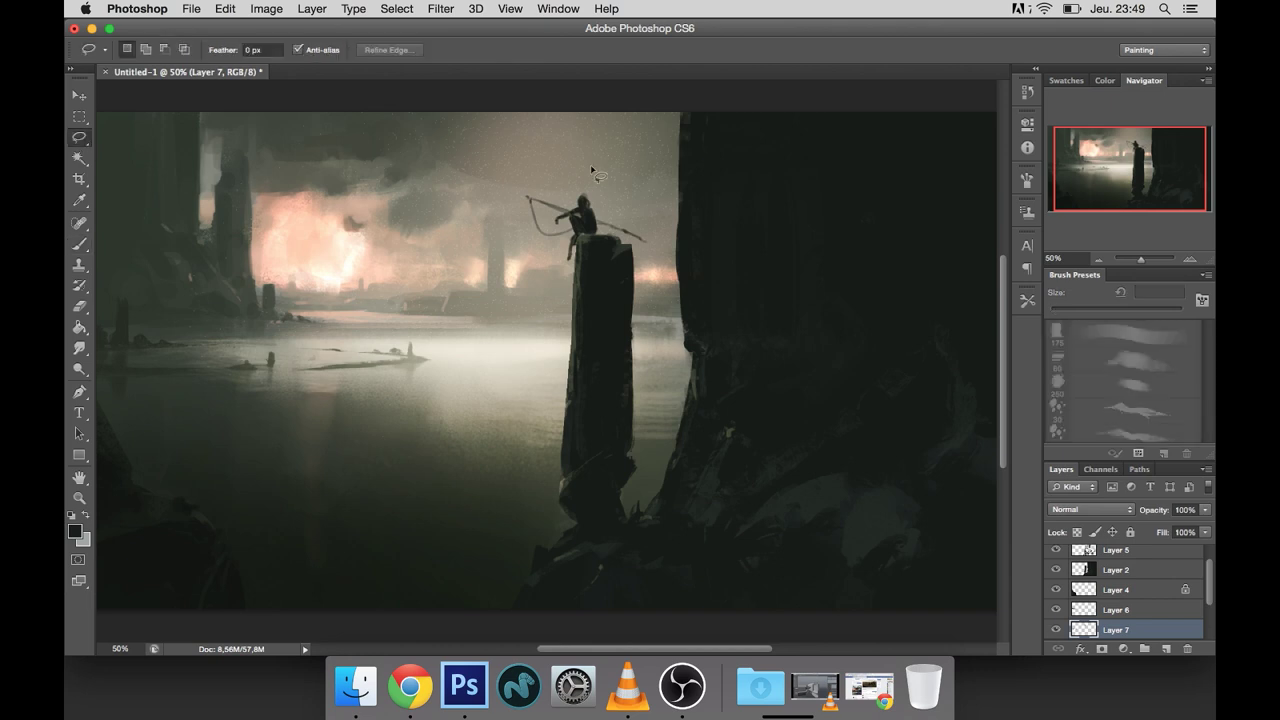
{"action": "left_click_drag", "start_coordinate": [581, 172], "coordinate": [572, 180]}
{"action": "key", "text": "Delete"}
{"action": "key", "text": "ctrl+d"}
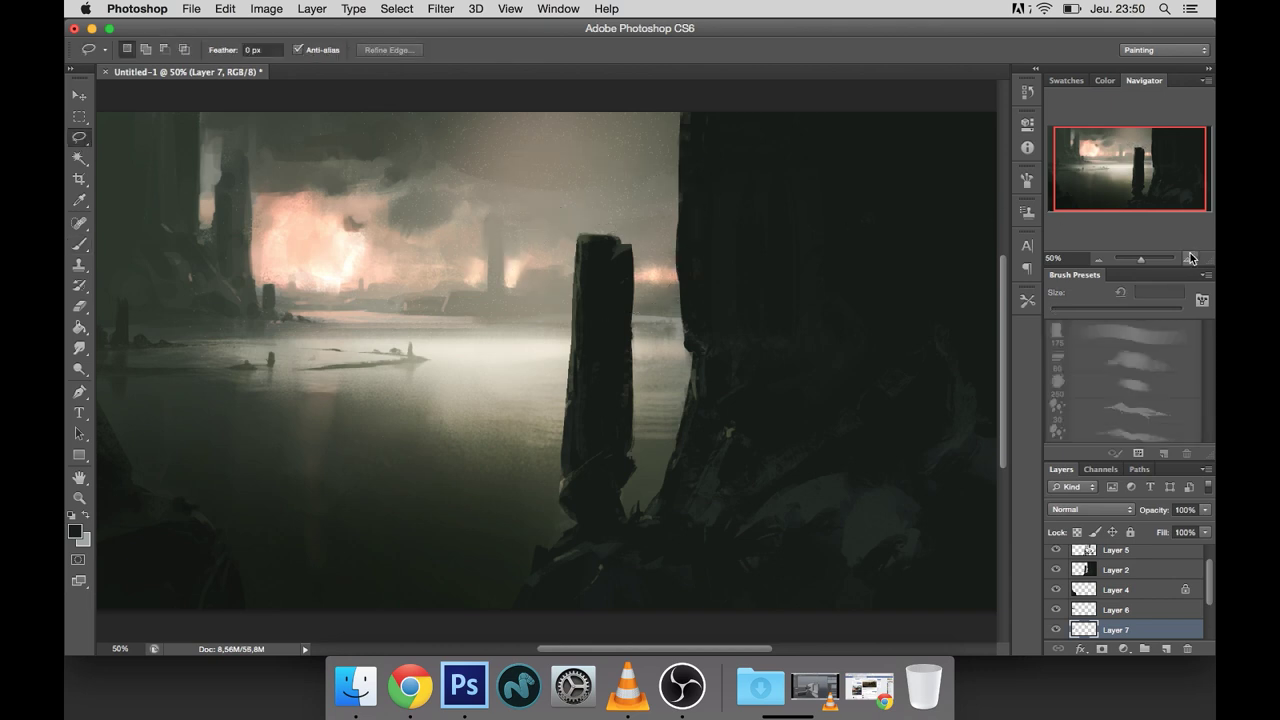
Step: Bring up a Finder window showing the desktop folder
{"action": "left_click", "coordinate": [1190, 258]}
{"action": "left_click", "coordinate": [355, 686]}
{"action": "left_click", "coordinate": [398, 242]}
{"action": "left_click", "coordinate": [500, 187]}
Step: Open and_more_birds_by_mimose_stock.jpg from inspi/refs in Photoshop via icon view and the Dock
{"action": "left_click", "coordinate": [666, 175]}
{"action": "left_click_drag", "start_coordinate": [730, 118], "coordinate": [523, 153]}
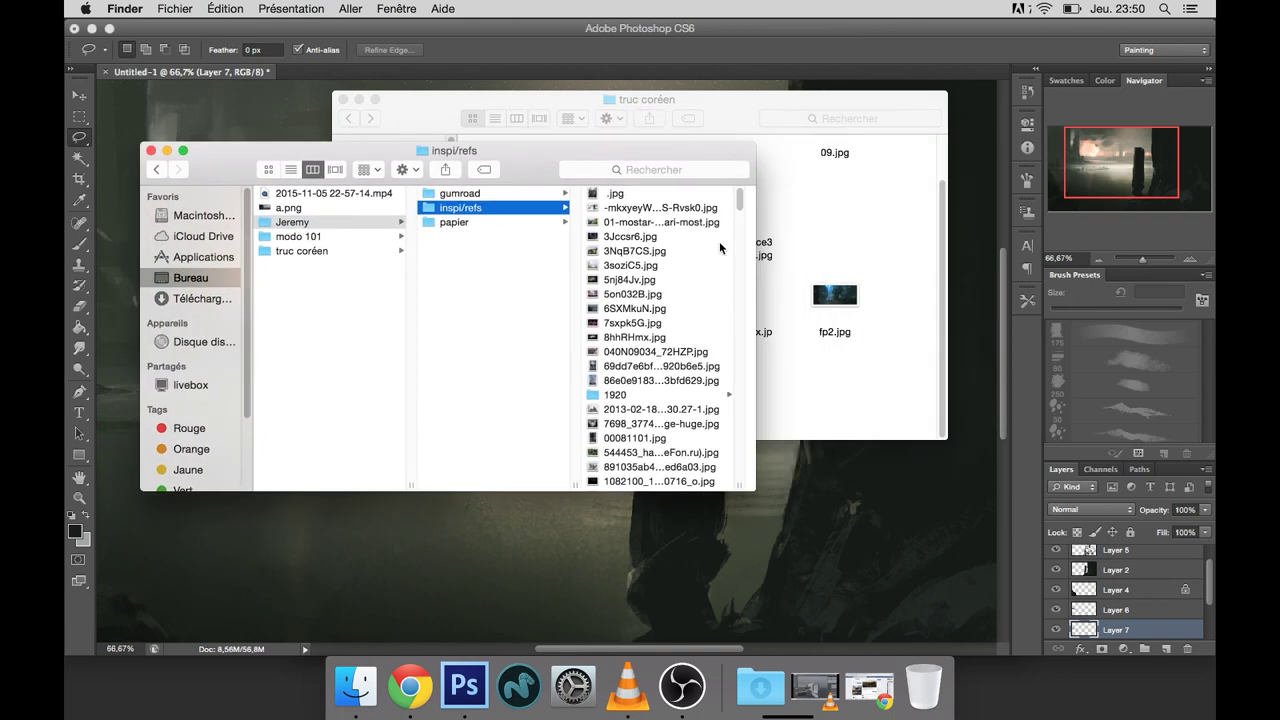
{"action": "left_click", "coordinate": [268, 169]}
{"action": "scroll", "coordinate": [740, 215], "scroll_direction": "down", "scroll_amount": 5}
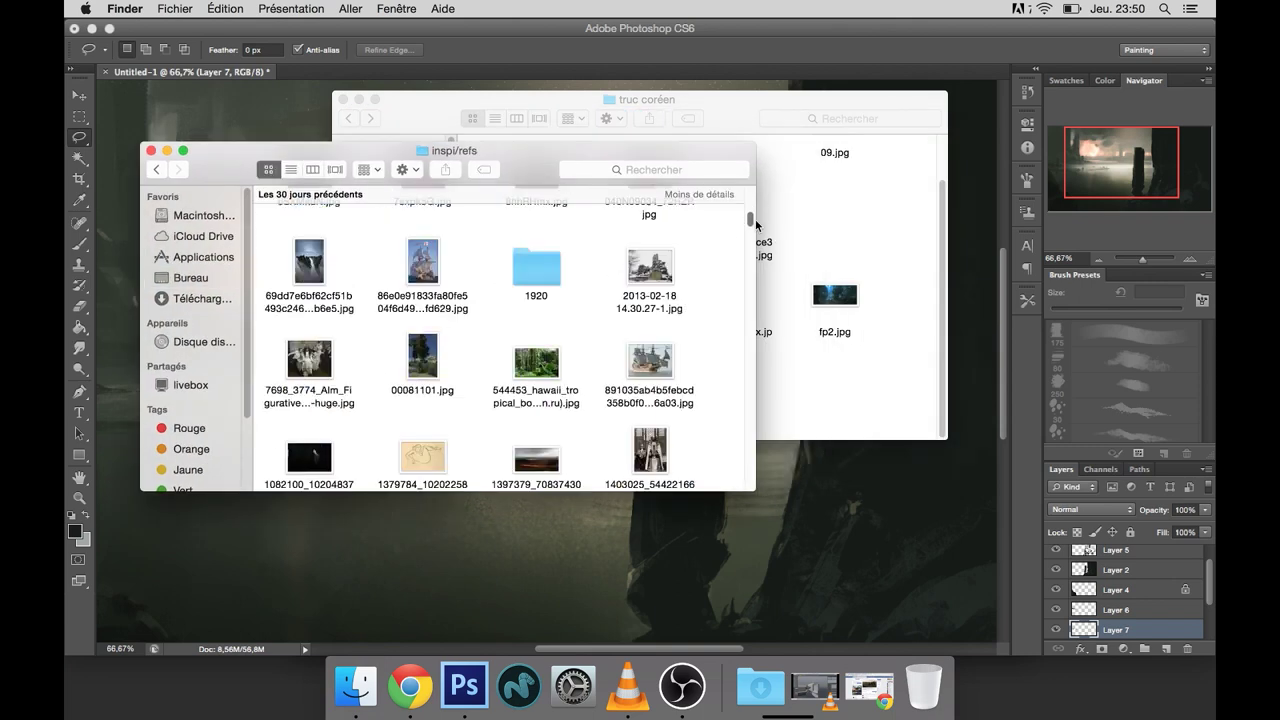
{"action": "left_click_drag", "start_coordinate": [757, 226], "coordinate": [756, 270]}
{"action": "scroll", "coordinate": [756, 270], "scroll_direction": "down", "scroll_amount": 2}
{"action": "scroll", "coordinate": [752, 260], "scroll_direction": "up", "scroll_amount": 4}
{"action": "left_click_drag", "start_coordinate": [418, 237], "coordinate": [464, 686]}
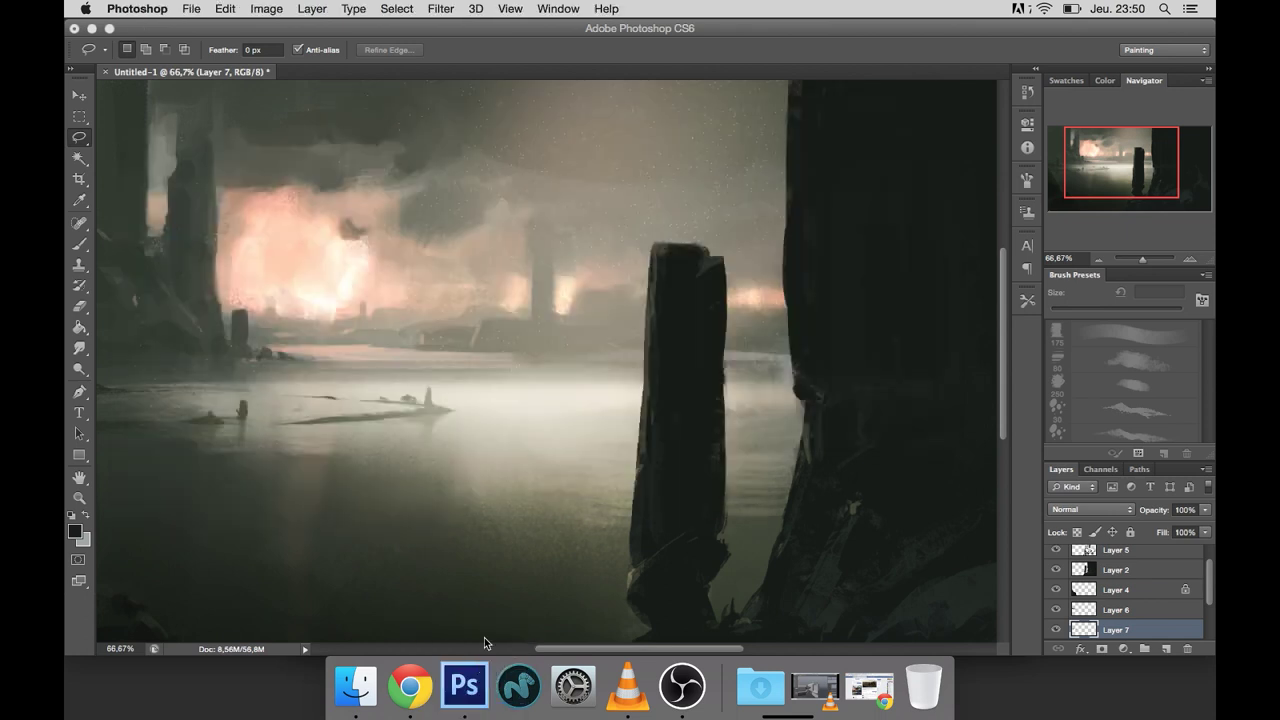
{"action": "left_click", "coordinate": [396, 8]}
Step: Select the birds with Color Range, copy them and paste them into the painting as a new layer
{"action": "left_click", "coordinate": [445, 163]}
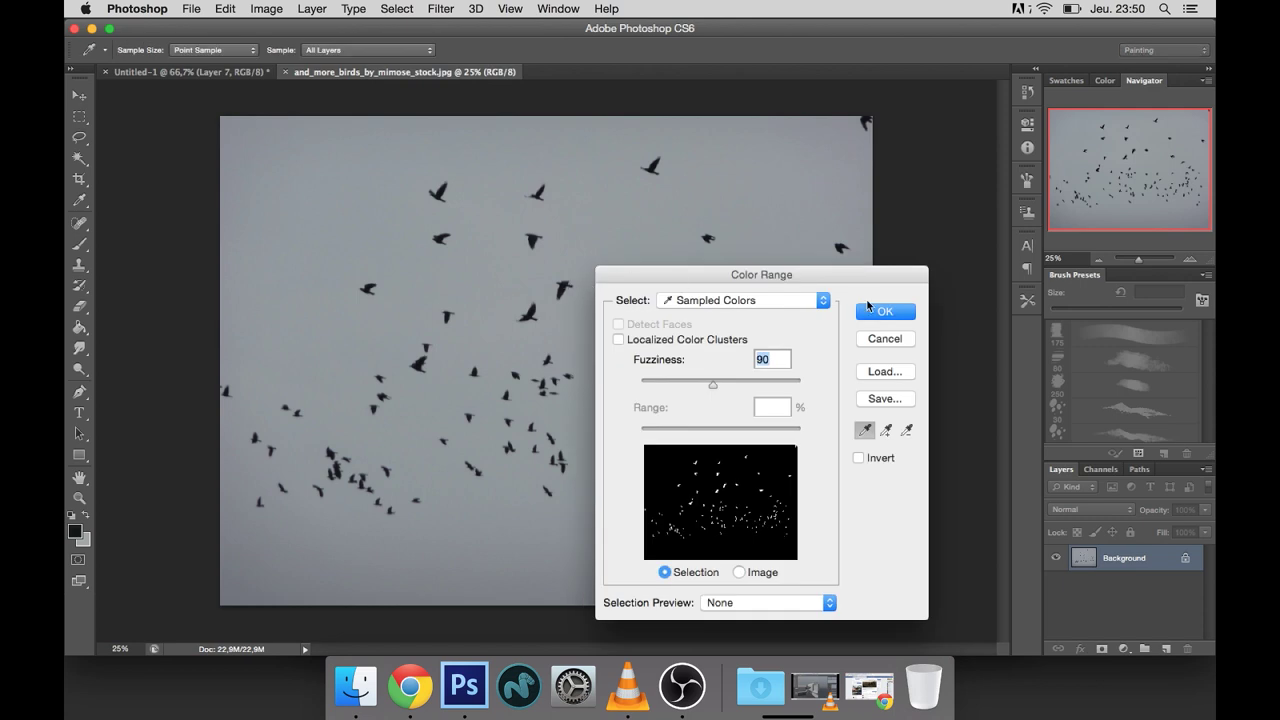
{"action": "key", "text": "Return"}
{"action": "left_click", "coordinate": [211, 74]}
{"action": "key", "text": "ctrl+v"}
{"action": "left_click", "coordinate": [1097, 259]}
{"action": "left_click", "coordinate": [1097, 259]}
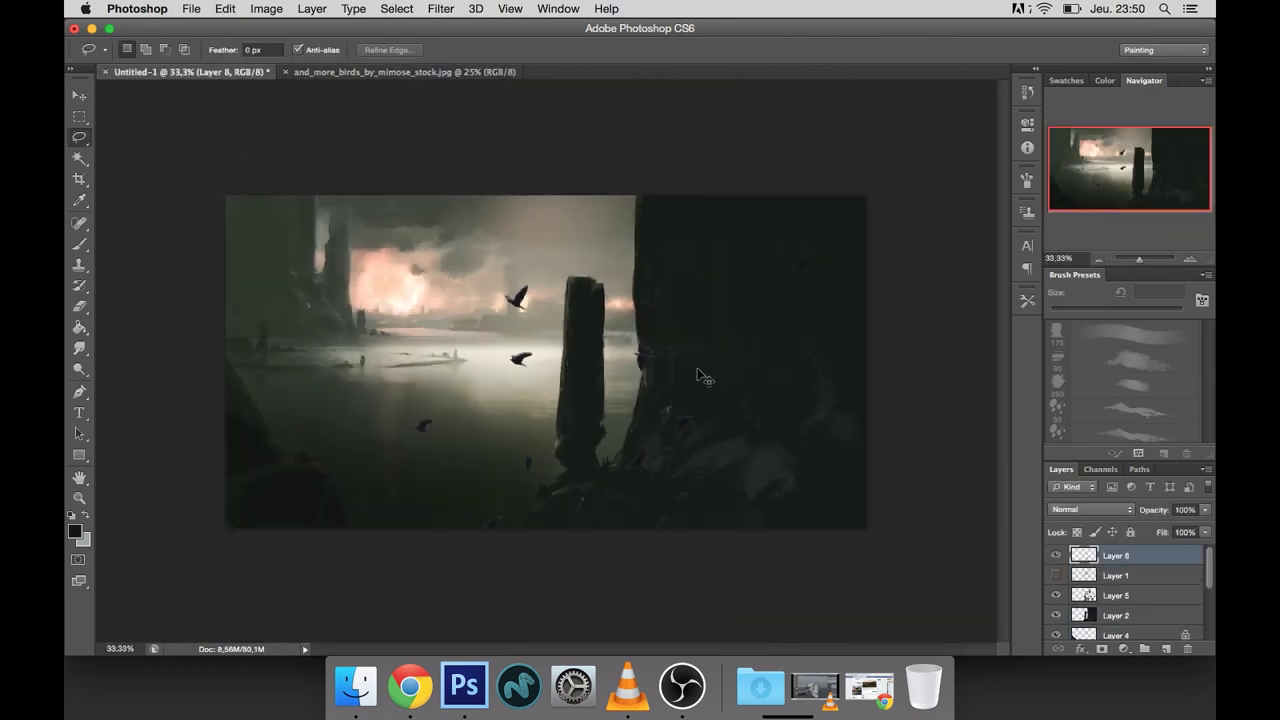
Step: Scale the pasted flock down and move it up over the sky
{"action": "key", "text": "ctrl+t"}
{"action": "left_click_drag", "start_coordinate": [224, 195], "coordinate": [473, 366]}
{"action": "left_click_drag", "start_coordinate": [591, 500], "coordinate": [591, 241]}
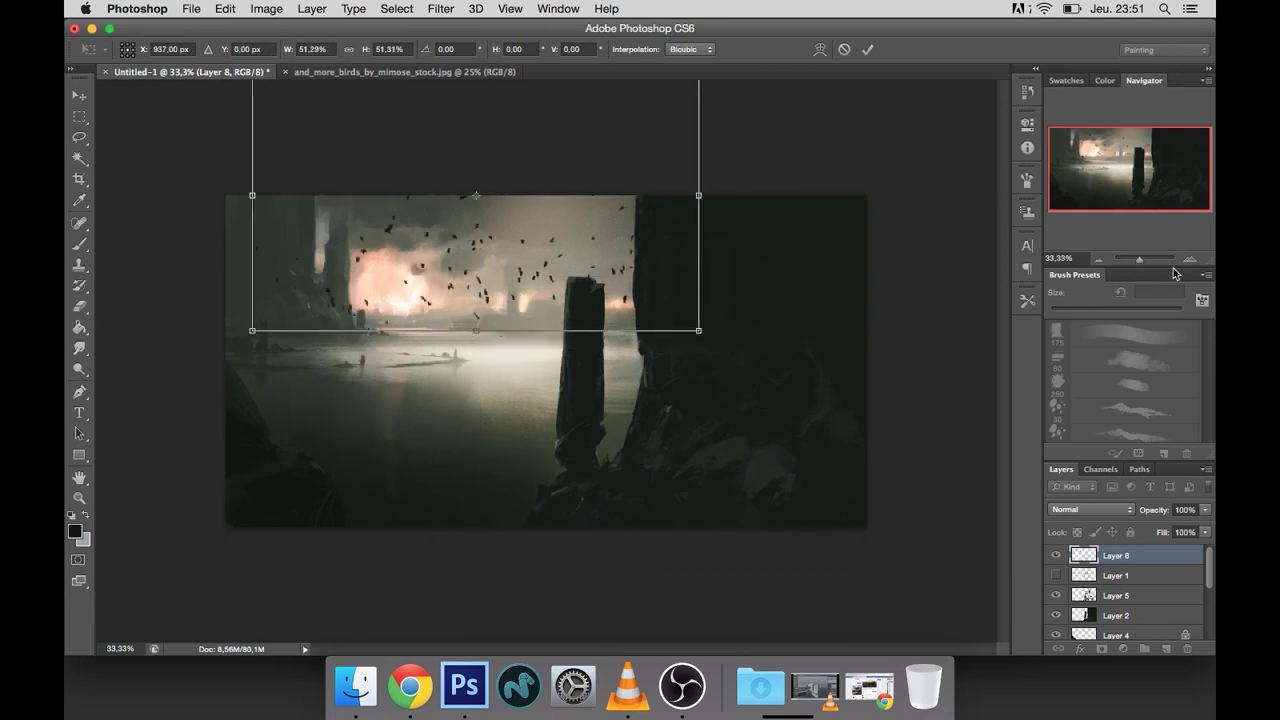
{"action": "left_click", "coordinate": [1190, 258]}
{"action": "left_click_drag", "start_coordinate": [770, 313], "coordinate": [700, 271]}
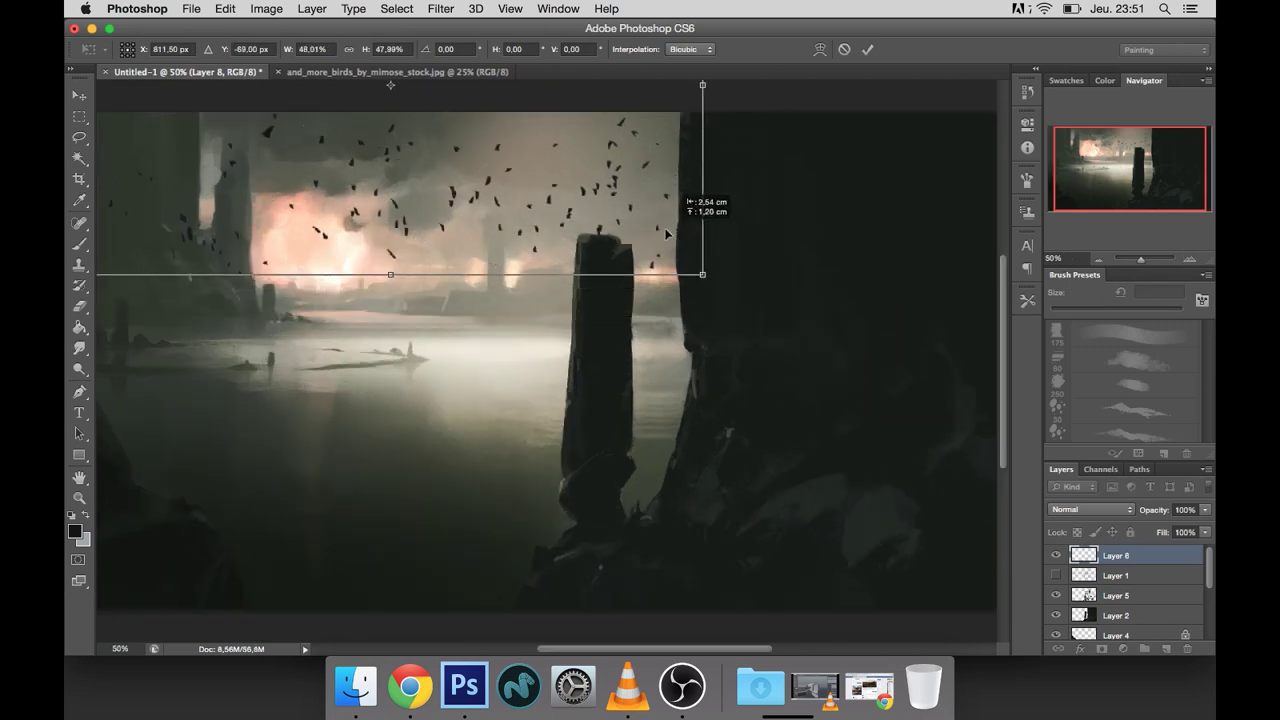
{"action": "left_click_drag", "start_coordinate": [605, 283], "coordinate": [708, 326]}
{"action": "key", "text": "Return"}
Step: Lasso a bird group and shrink it to about 93%, then move a few birds higher
{"action": "key", "text": "l"}
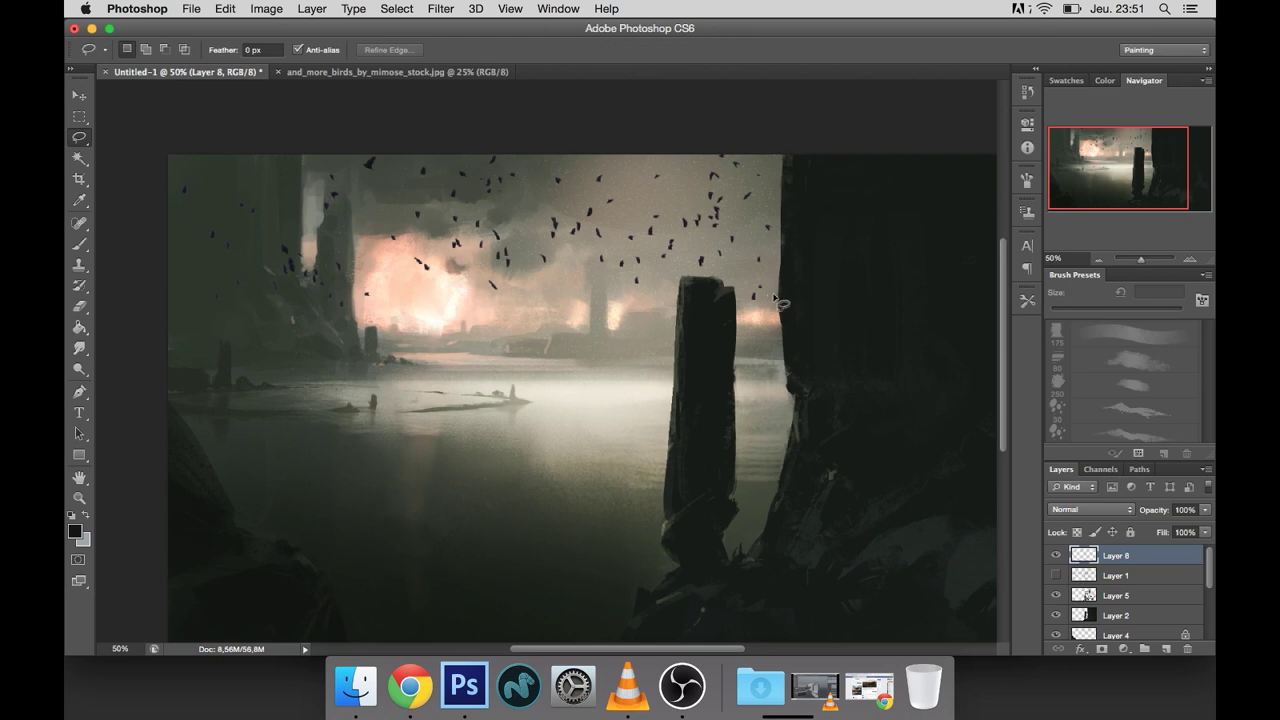
{"action": "left_click_drag", "start_coordinate": [782, 148], "coordinate": [820, 330]}
{"action": "key", "text": "ctrl+t"}
{"action": "left_click_drag", "start_coordinate": [528, 343], "coordinate": [553, 329]}
{"action": "key", "text": "Return"}
{"action": "left_click_drag", "start_coordinate": [490, 200], "coordinate": [488, 205]}
{"action": "key", "text": "ctrl+t"}
{"action": "key", "text": "Return"}
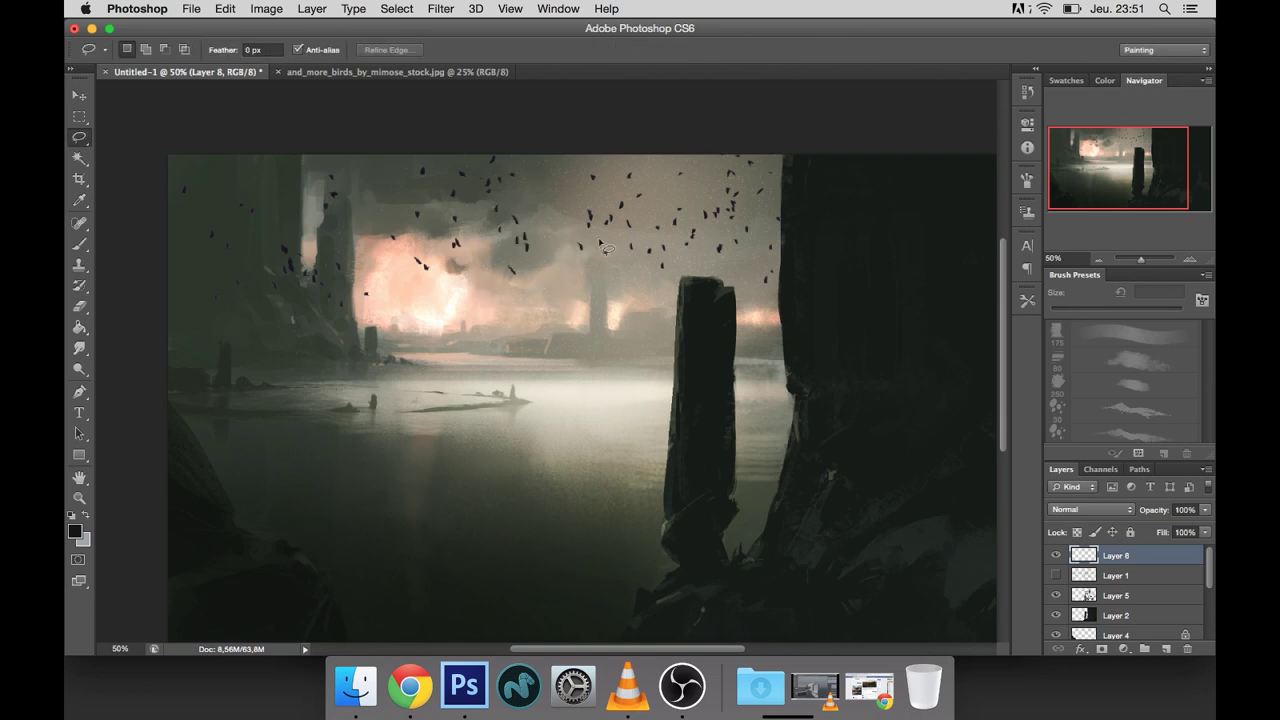
{"action": "left_click_drag", "start_coordinate": [610, 247], "coordinate": [580, 216]}
{"action": "key", "text": "ctrl+t"}
{"action": "key", "text": "Return"}
Step: Shrink the upper-left birds to about 70% and nudge the birds over the upper-left rock left
{"action": "left_click_drag", "start_coordinate": [398, 300], "coordinate": [465, 292]}
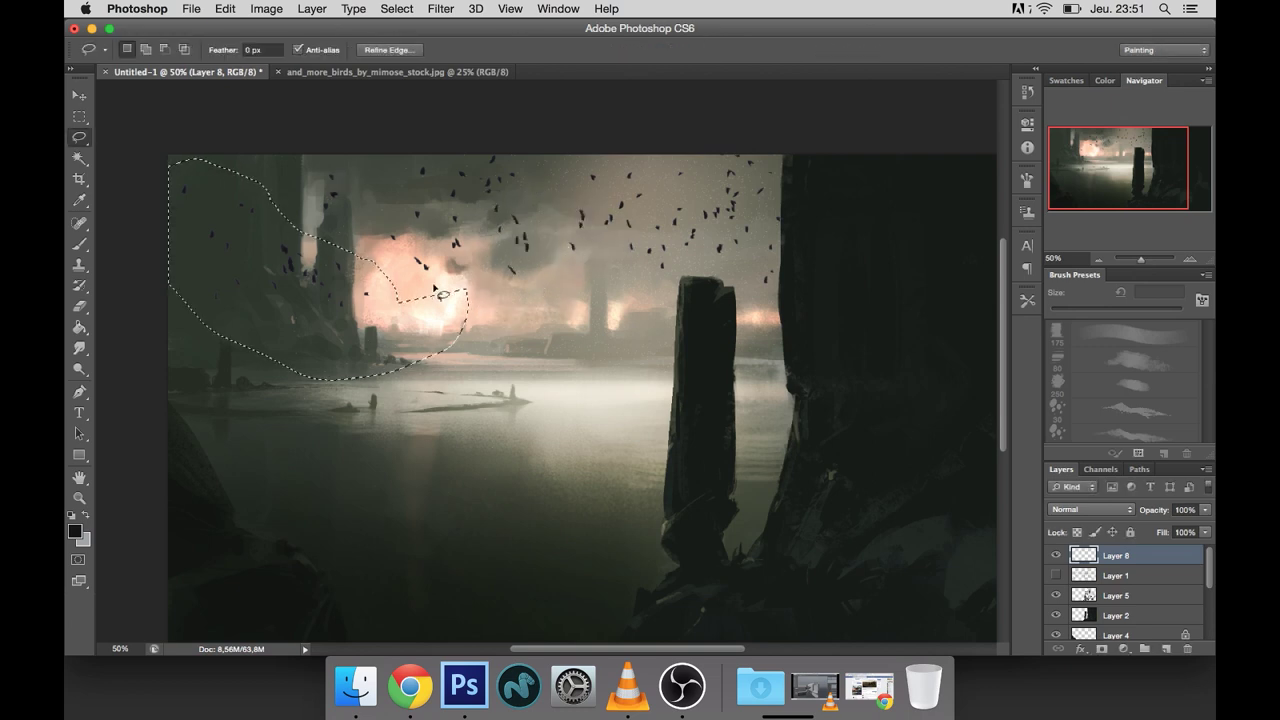
{"action": "key", "text": "ctrl+t"}
{"action": "mouse_move", "coordinate": [467, 379]}
{"action": "left_mouse_down"}
{"action": "mouse_move", "coordinate": [378, 313]}
{"action": "mouse_move", "coordinate": [734, 322]}
{"action": "mouse_move", "coordinate": [819, 307]}
{"action": "mouse_move", "coordinate": [792, 291]}
{"action": "mouse_move", "coordinate": [531, 402]}
{"action": "mouse_move", "coordinate": [645, 530]}
{"action": "mouse_move", "coordinate": [765, 190]}
{"action": "mouse_move", "coordinate": [667, 212]}
{"action": "left_mouse_up"}
{"action": "key", "text": "Return"}
{"action": "mouse_move", "coordinate": [345, 157]}
{"action": "left_mouse_down"}
{"action": "mouse_move", "coordinate": [368, 186]}
{"action": "mouse_move", "coordinate": [368, 219]}
{"action": "mouse_move", "coordinate": [280, 202]}
{"action": "left_mouse_up"}
{"action": "key", "text": "ctrl+t"}
{"action": "key", "text": "Return"}
{"action": "key", "text": "ctrl+d"}
{"action": "key", "text": "ctrl+t"}
{"action": "key", "text": "Return"}
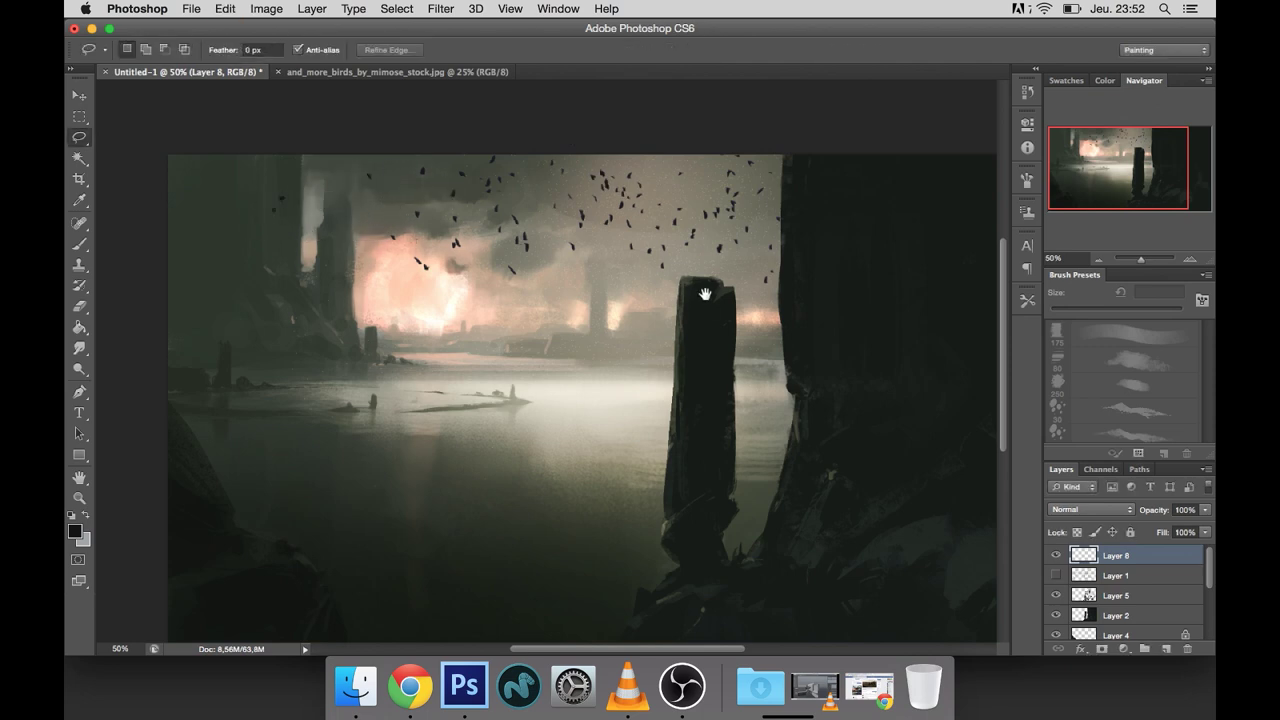
{"action": "scroll", "coordinate": [575, 400], "scroll_direction": "right", "scroll_amount": 2}
Step: Set a 70 px brush with a light cream colour sampled from the sky
{"action": "left_click", "coordinate": [1097, 262]}
{"action": "left_click", "coordinate": [1097, 262]}
{"action": "left_click", "coordinate": [1190, 258]}
{"action": "left_click", "coordinate": [1190, 258]}
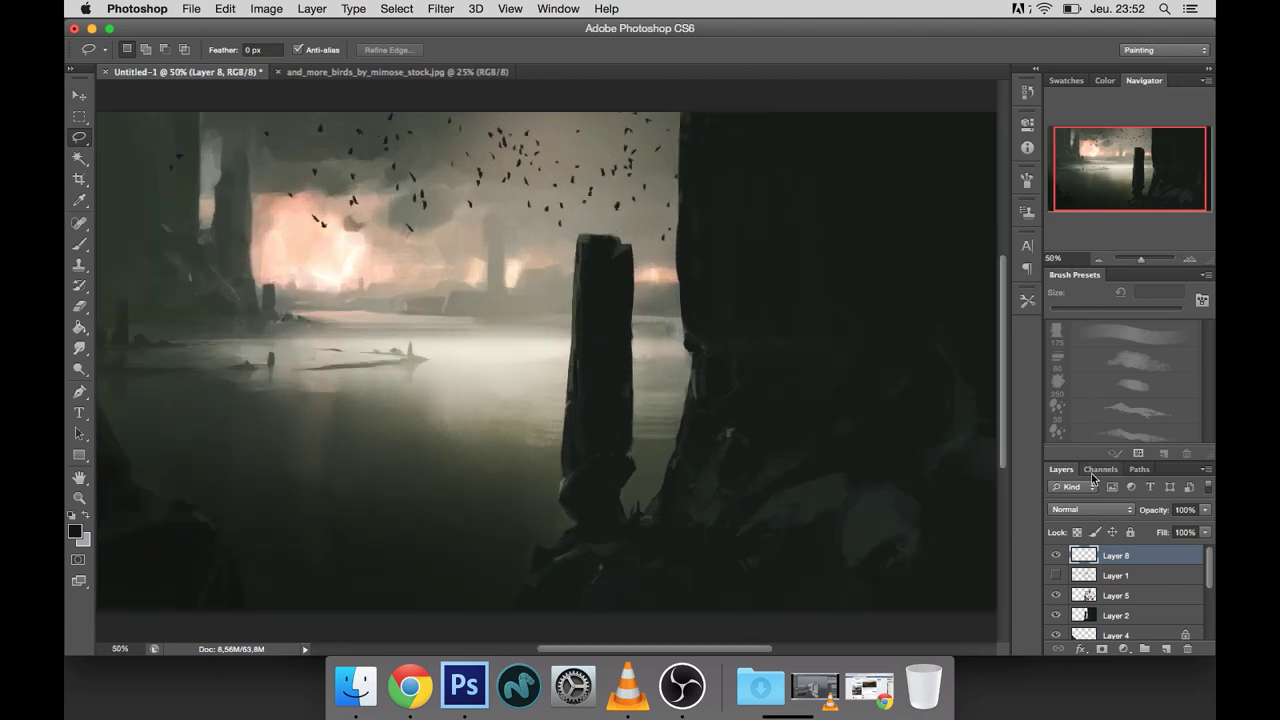
{"action": "key", "text": "b"}
{"action": "key", "text": "period"}
{"action": "left_click", "coordinate": [449, 141], "text": "alt"}
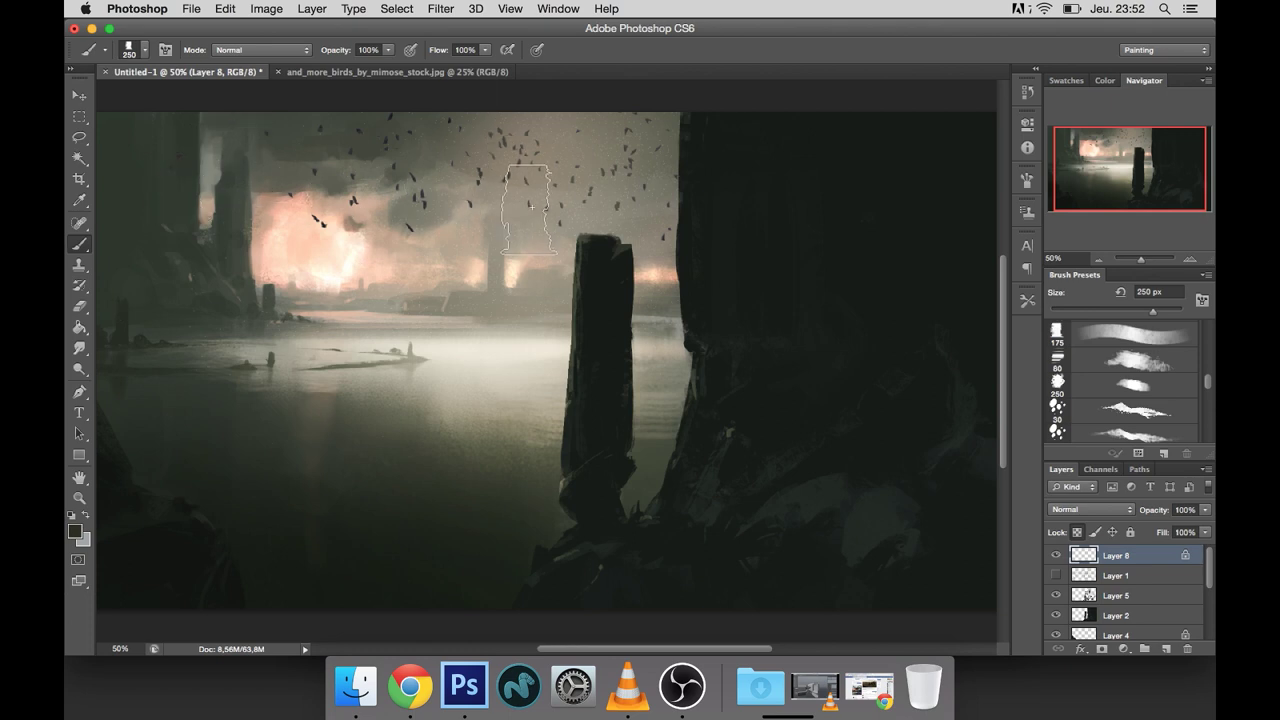
{"action": "left_click", "coordinate": [530, 262], "text": "alt"}
{"action": "key", "text": "bracketleft"}
{"action": "key", "text": "bracketleft"}
{"action": "key", "text": "bracketleft"}
{"action": "key", "text": "bracketleft"}
{"action": "left_click", "coordinate": [540, 177], "text": "alt"}
Step: Dab cream among the birds and paint the pale flecks in the flock into dark crows
{"action": "left_click", "coordinate": [458, 187]}
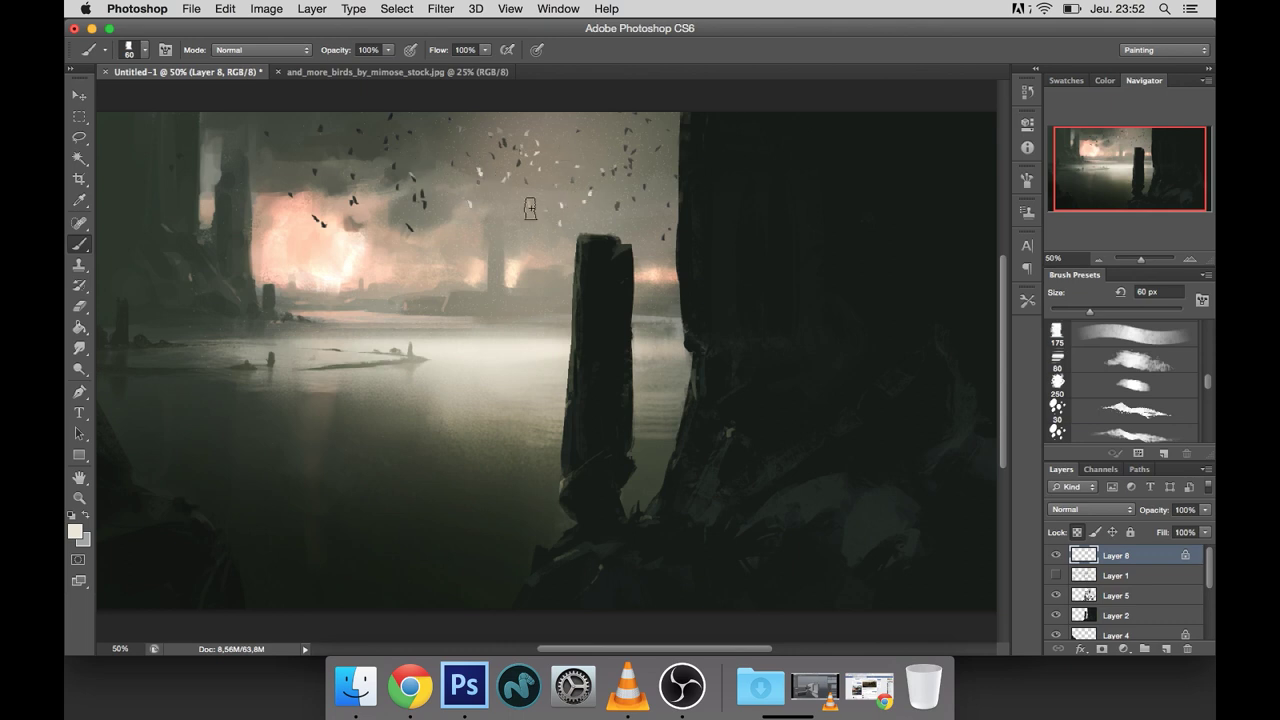
{"action": "scroll", "coordinate": [415, 295], "scroll_direction": "up", "scroll_amount": 5}
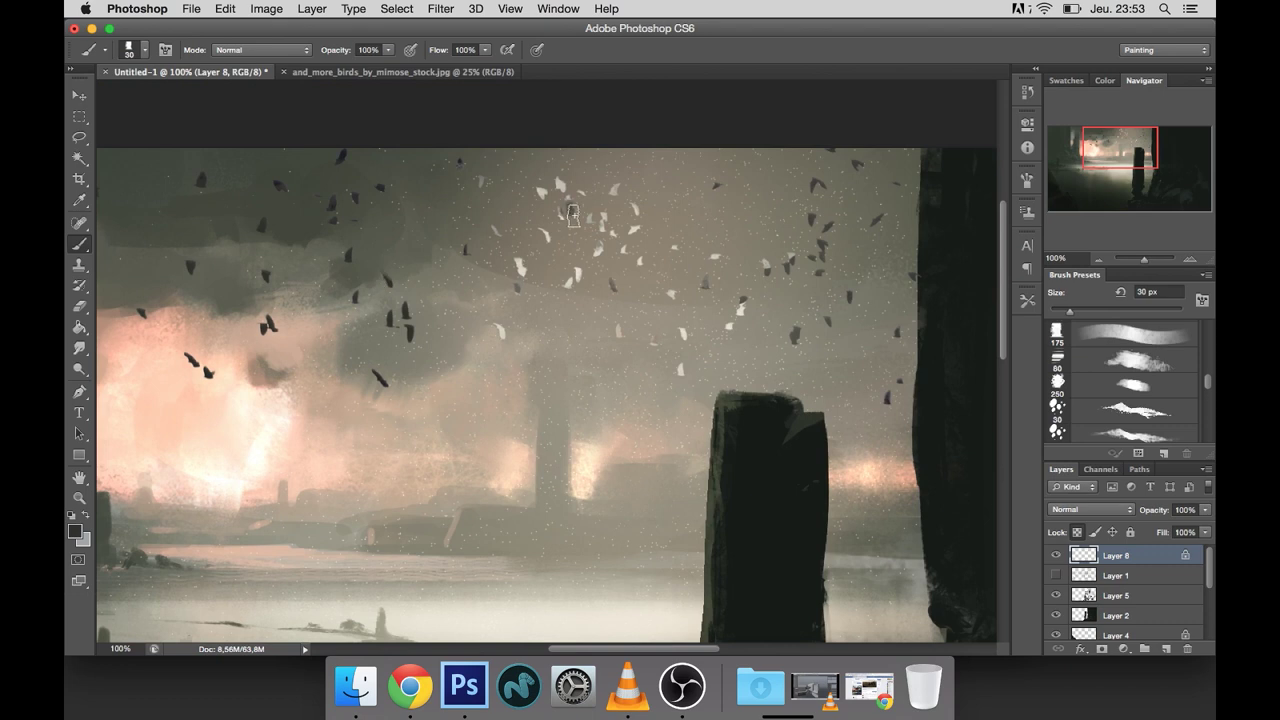
{"action": "left_click_drag", "start_coordinate": [518, 280], "coordinate": [519, 262]}
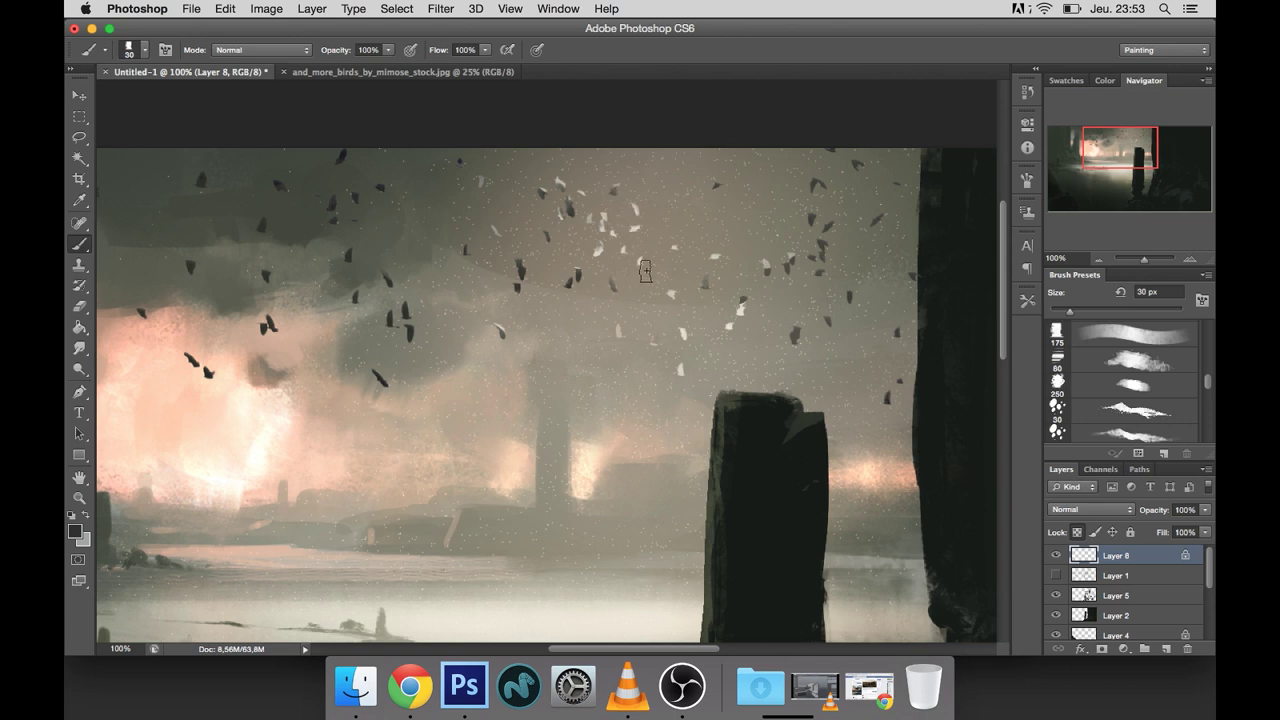
{"action": "left_click_drag", "start_coordinate": [683, 378], "coordinate": [680, 366]}
{"action": "left_click_drag", "start_coordinate": [652, 344], "coordinate": [654, 332]}
{"action": "left_click_drag", "start_coordinate": [741, 312], "coordinate": [740, 301]}
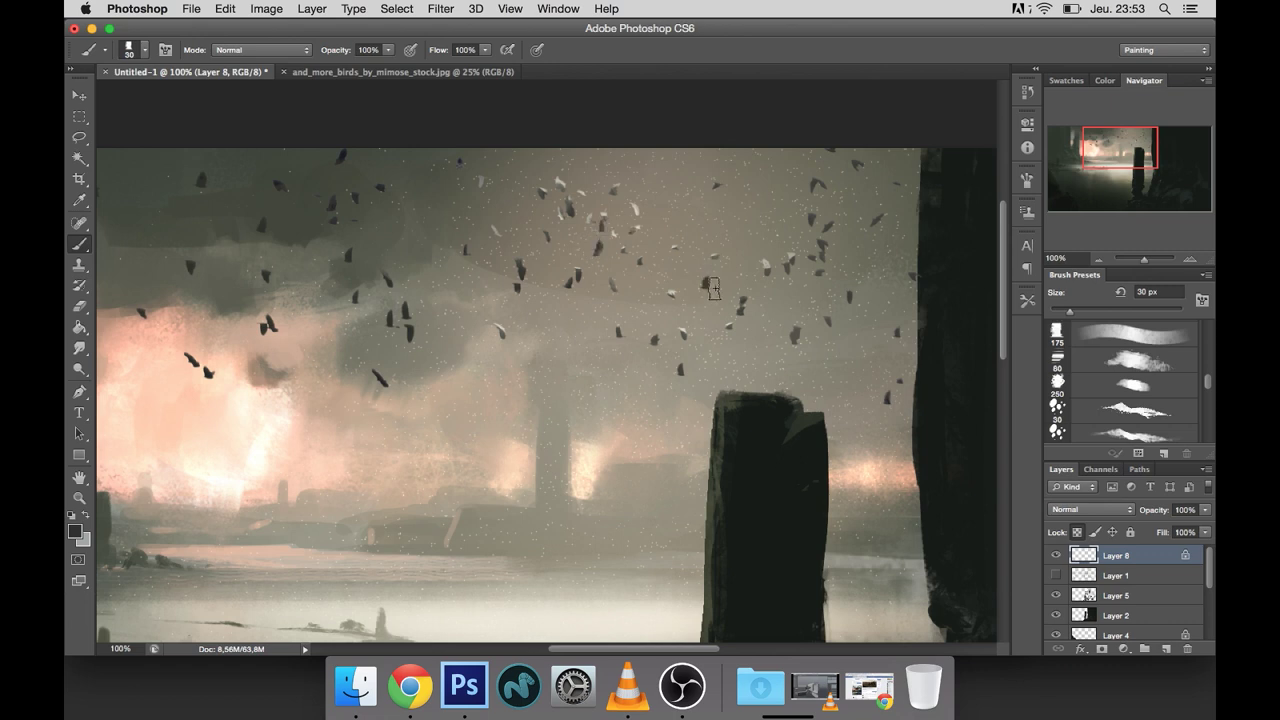
Step: Check the flock at several zoom levels, then paste the large crows as a new layer
{"action": "left_click", "coordinate": [1098, 259]}
{"action": "left_click", "coordinate": [1189, 259]}
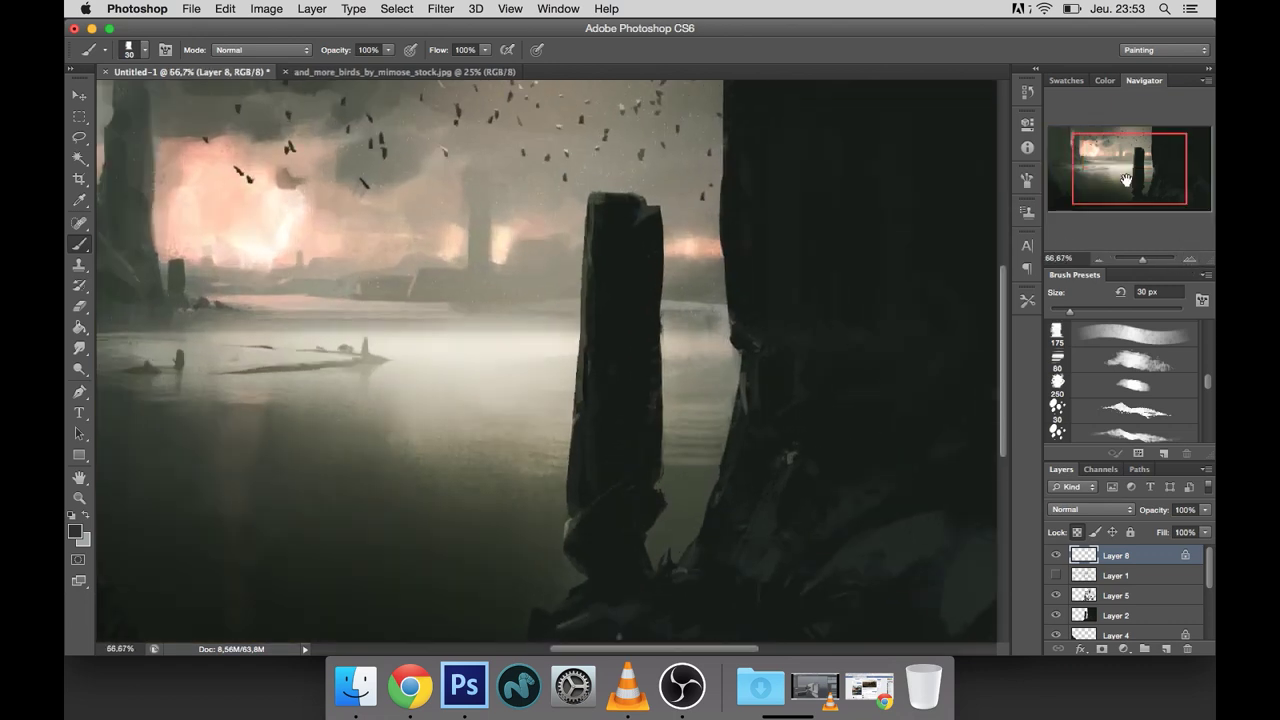
{"action": "left_click_drag", "start_coordinate": [1101, 183], "coordinate": [1100, 177]}
{"action": "left_click", "coordinate": [1099, 259]}
{"action": "left_click", "coordinate": [1100, 259]}
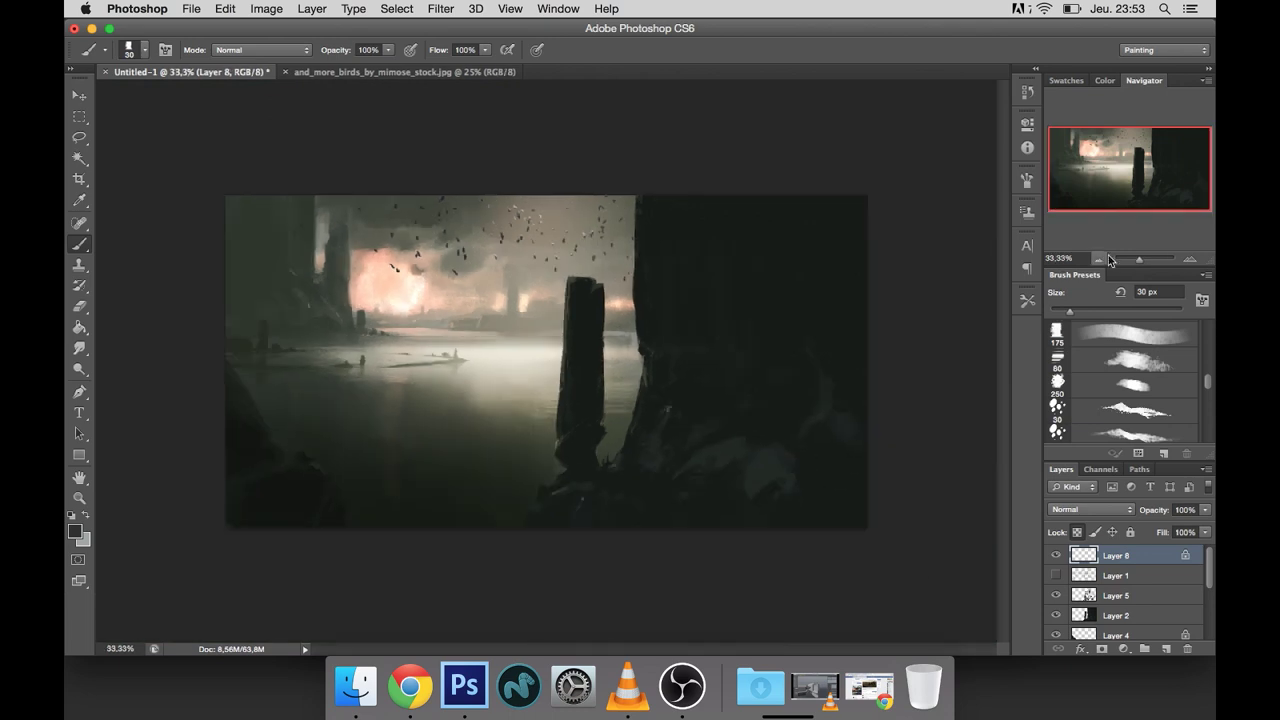
{"action": "left_click", "coordinate": [1194, 259]}
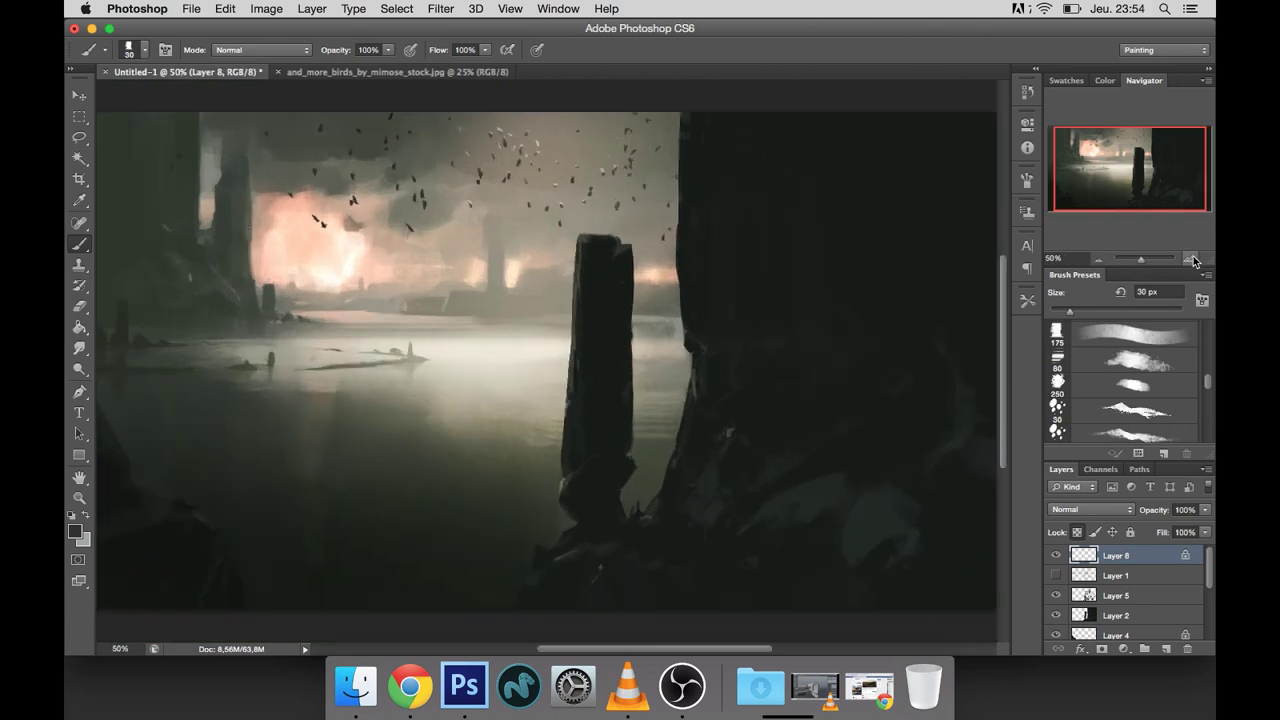
{"action": "left_click", "coordinate": [1194, 259]}
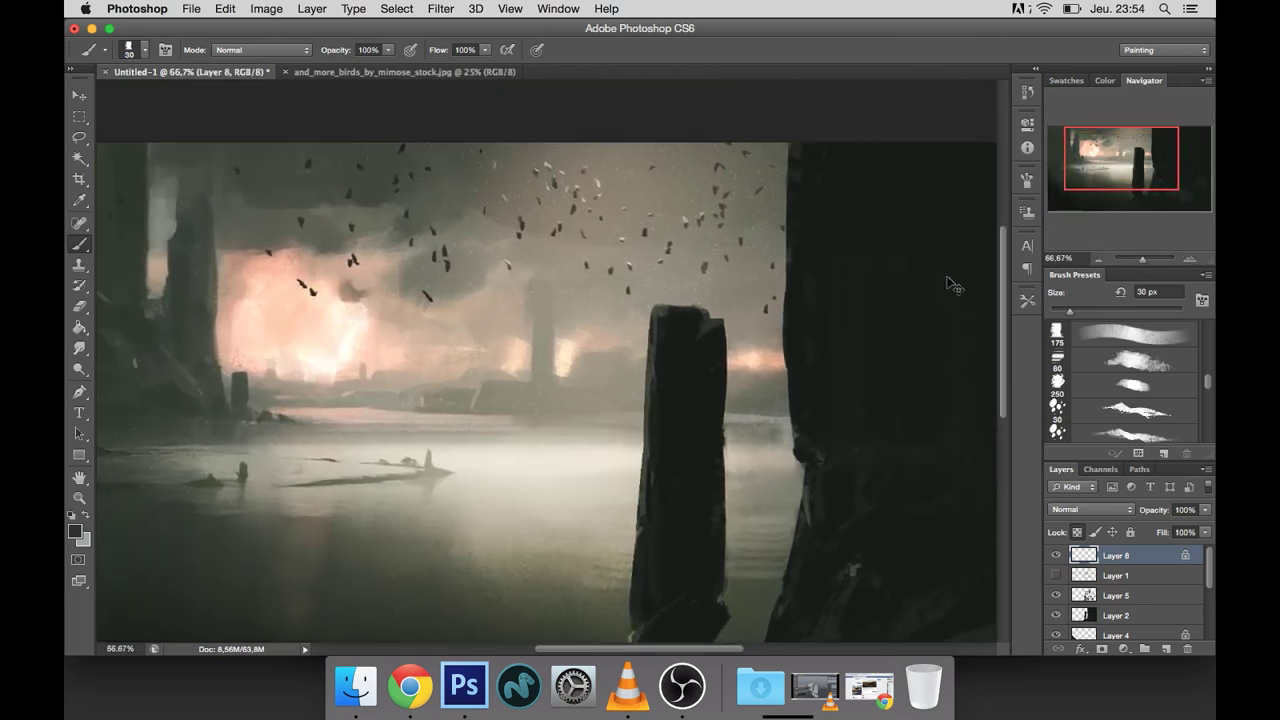
{"action": "key", "text": "ctrl+v"}
Step: Reposition the pasted crows and keep only a few chosen crows on Layer 10
{"action": "key", "text": "v"}
{"action": "mouse_move", "coordinate": [803, 460]}
{"action": "left_mouse_down"}
{"action": "mouse_move", "coordinate": [642, 323]}
{"action": "mouse_move", "coordinate": [645, 467]}
{"action": "left_mouse_up"}
{"action": "key", "text": "l"}
{"action": "left_click_drag", "start_coordinate": [470, 166], "coordinate": [478, 166]}
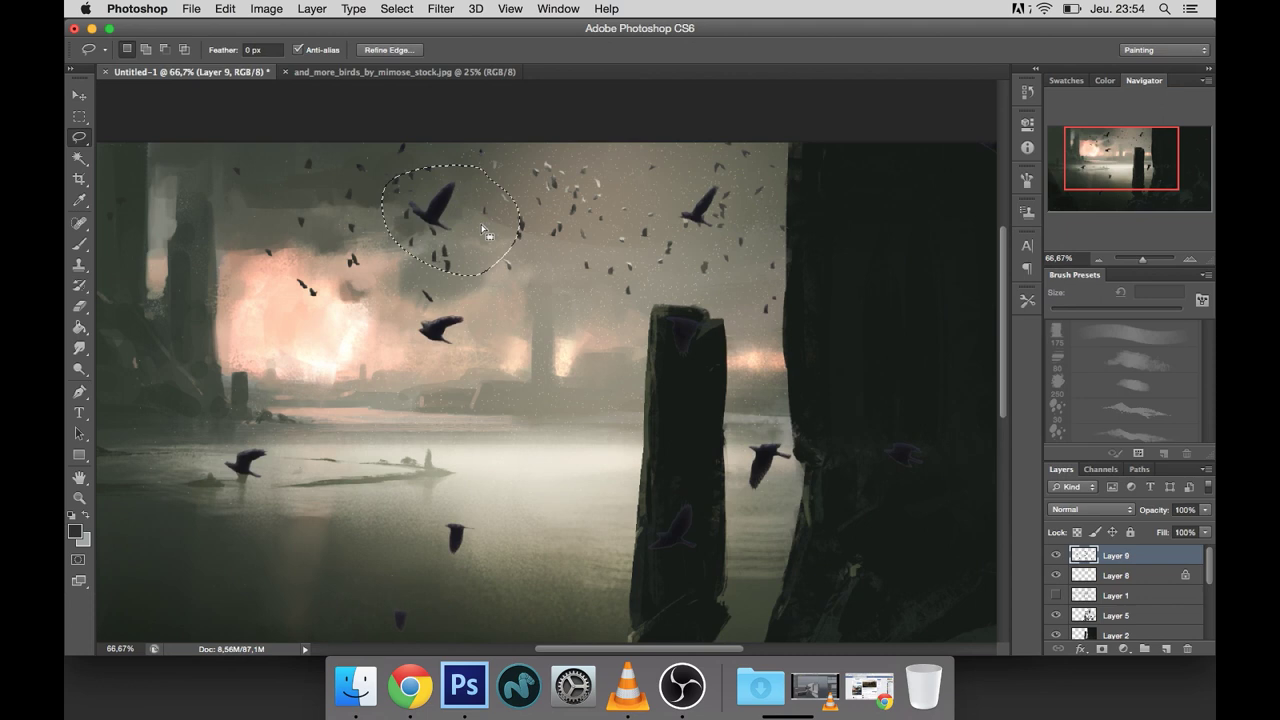
{"action": "left_click_drag", "start_coordinate": [772, 404], "coordinate": [813, 443]}
{"action": "key", "text": "ctrl+j"}
Step: Shrink the right crow to 82% and move it up and left
{"action": "left_click", "coordinate": [1107, 556]}
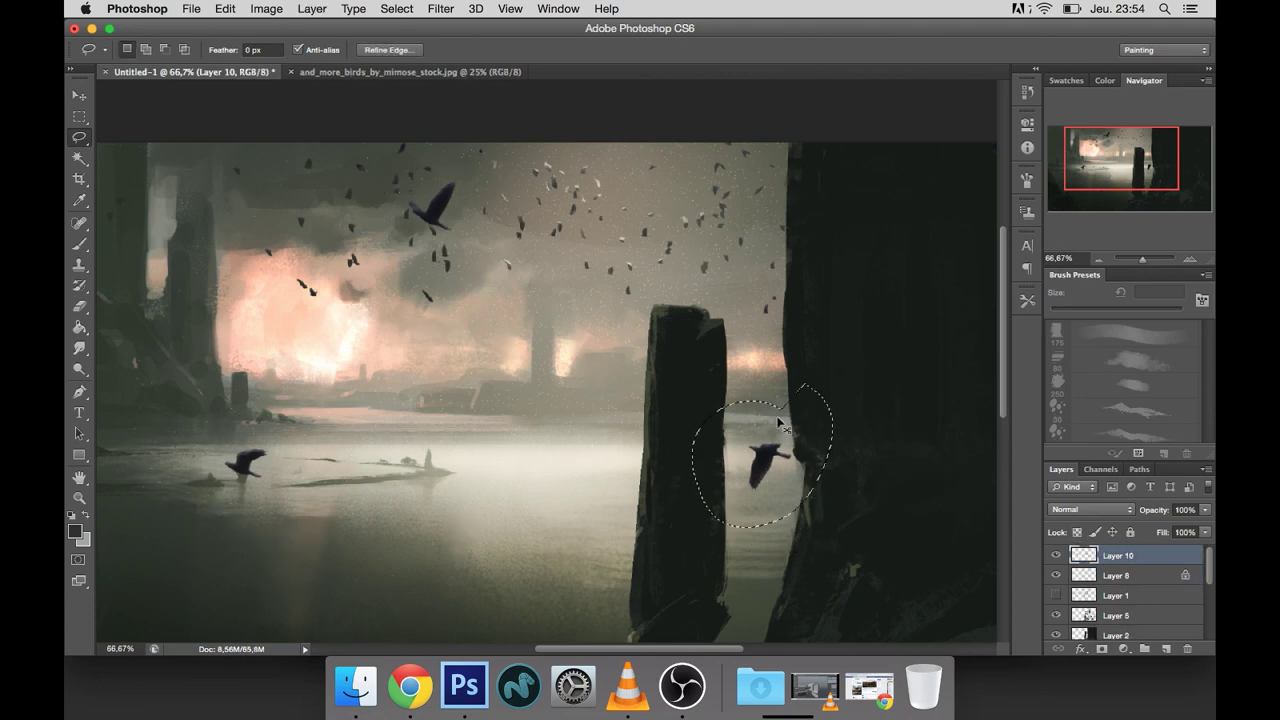
{"action": "key", "text": "ctrl+t"}
{"action": "left_click_drag", "start_coordinate": [831, 523], "coordinate": [804, 498]}
{"action": "left_click_drag", "start_coordinate": [734, 434], "coordinate": [485, 228]}
{"action": "key", "text": "Return"}
Step: Shrink two upper crows to about 66% and shift them down and right
{"action": "key", "text": "m"}
{"action": "left_click_drag", "start_coordinate": [395, 156], "coordinate": [601, 318]}
{"action": "key", "text": "ctrl+t"}
{"action": "left_click_drag", "start_coordinate": [537, 198], "coordinate": [642, 226]}
{"action": "left_click_drag", "start_coordinate": [500, 184], "coordinate": [561, 234]}
{"action": "key", "text": "Return"}
Step: Perch the lower-left crow on the rock pillar, shrunk to about 64%
{"action": "key", "text": "l"}
{"action": "left_click_drag", "start_coordinate": [290, 412], "coordinate": [268, 410]}
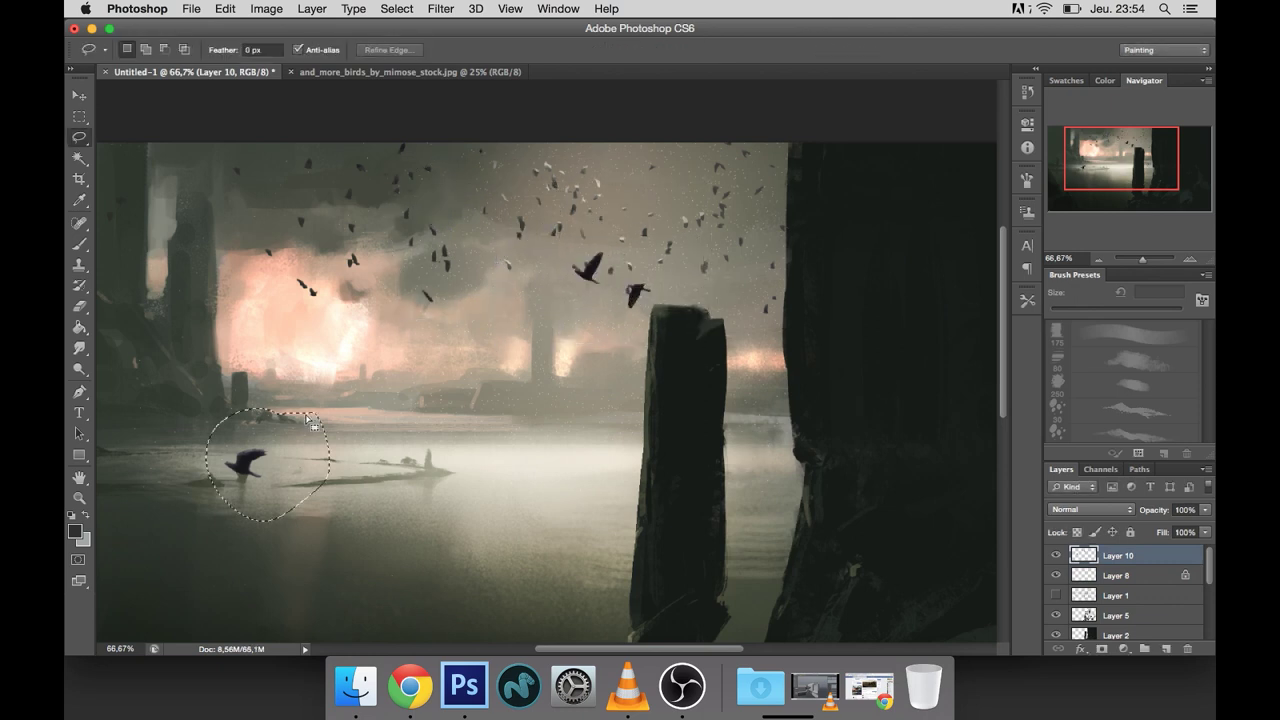
{"action": "key", "text": "ctrl+t"}
{"action": "left_click_drag", "start_coordinate": [287, 472], "coordinate": [749, 300]}
{"action": "mouse_move", "coordinate": [791, 237]}
{"action": "left_mouse_down"}
{"action": "mouse_move", "coordinate": [755, 264]}
{"action": "mouse_move", "coordinate": [729, 317]}
{"action": "left_mouse_up"}
{"action": "key", "text": "Return"}
{"action": "key", "text": "ctrl+minus"}
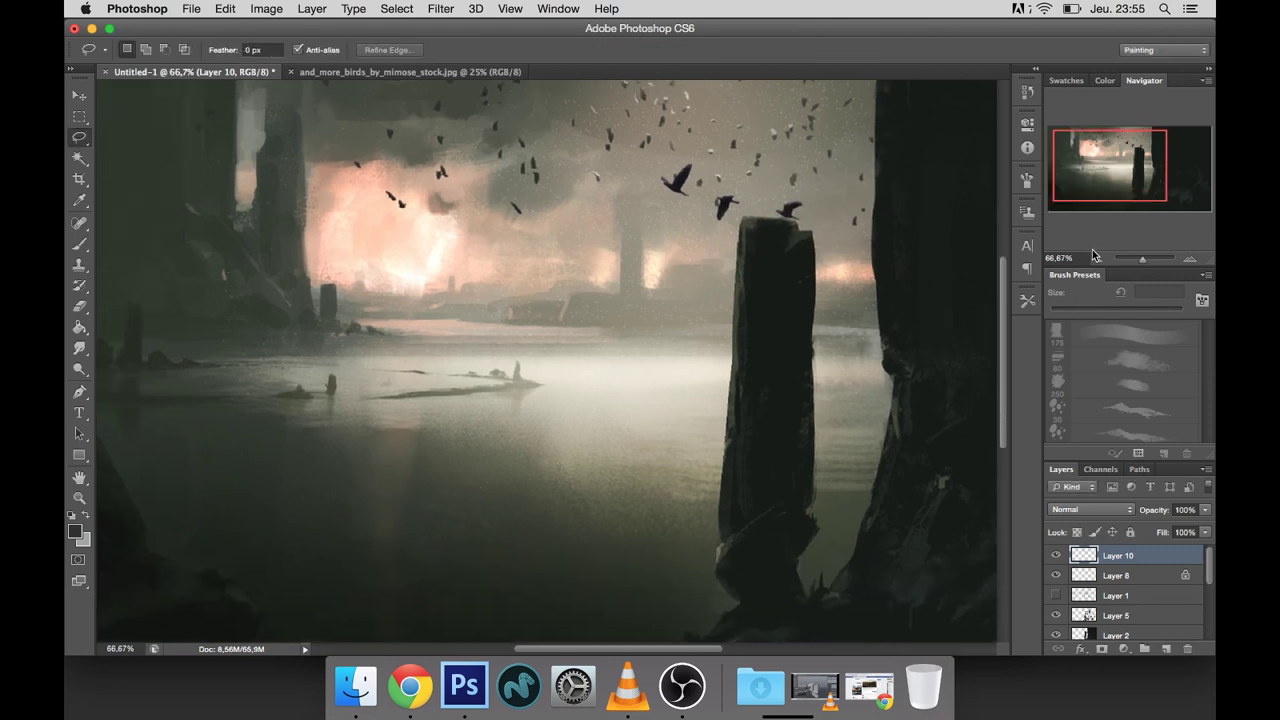
{"action": "key", "text": "ctrl+minus"}
{"action": "left_click", "coordinate": [1190, 260]}
{"action": "left_click", "coordinate": [1190, 260]}
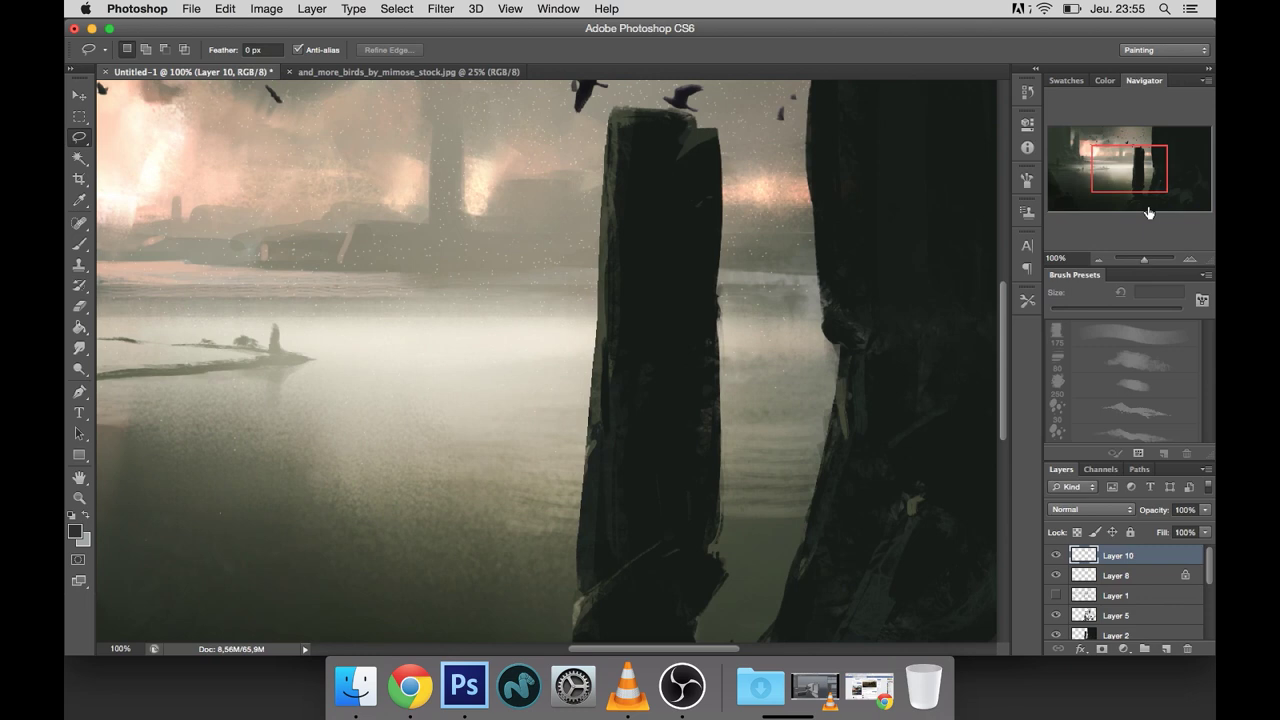
Step: Erase the crow perched on the pillar top at 200% zoom
{"action": "left_click", "coordinate": [1190, 260]}
{"action": "key", "text": "e"}
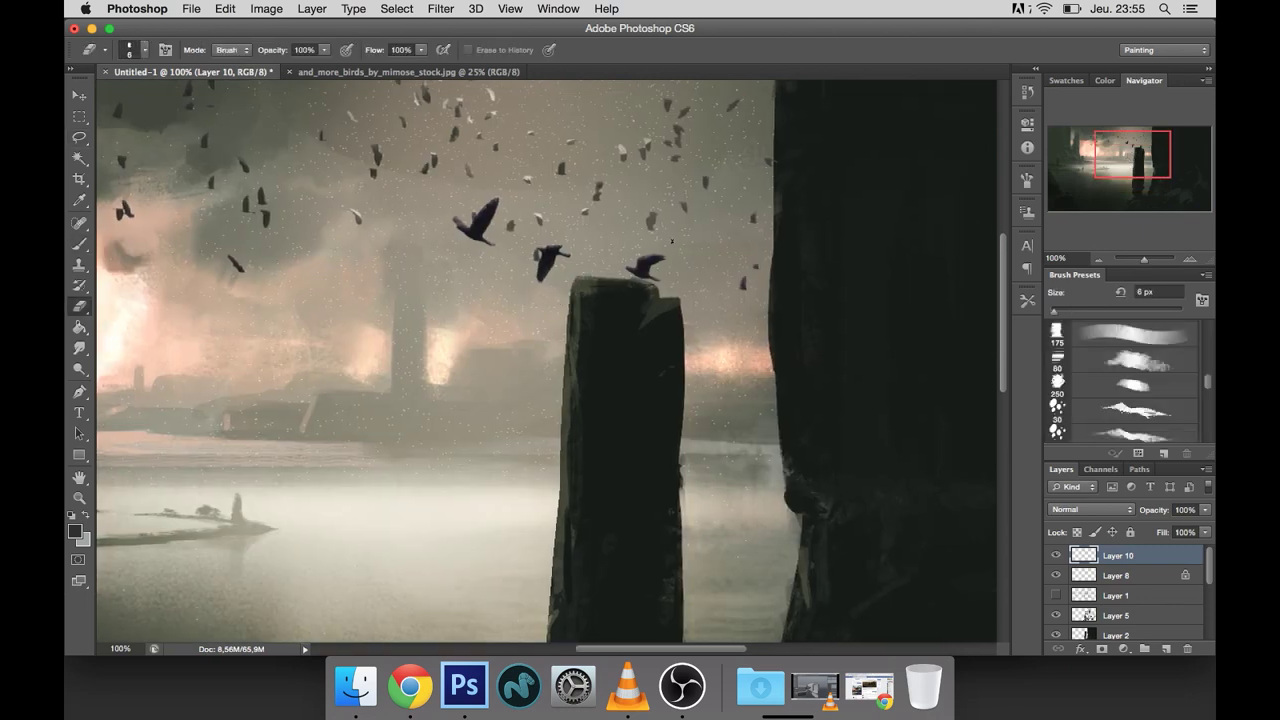
{"action": "key", "text": "b"}
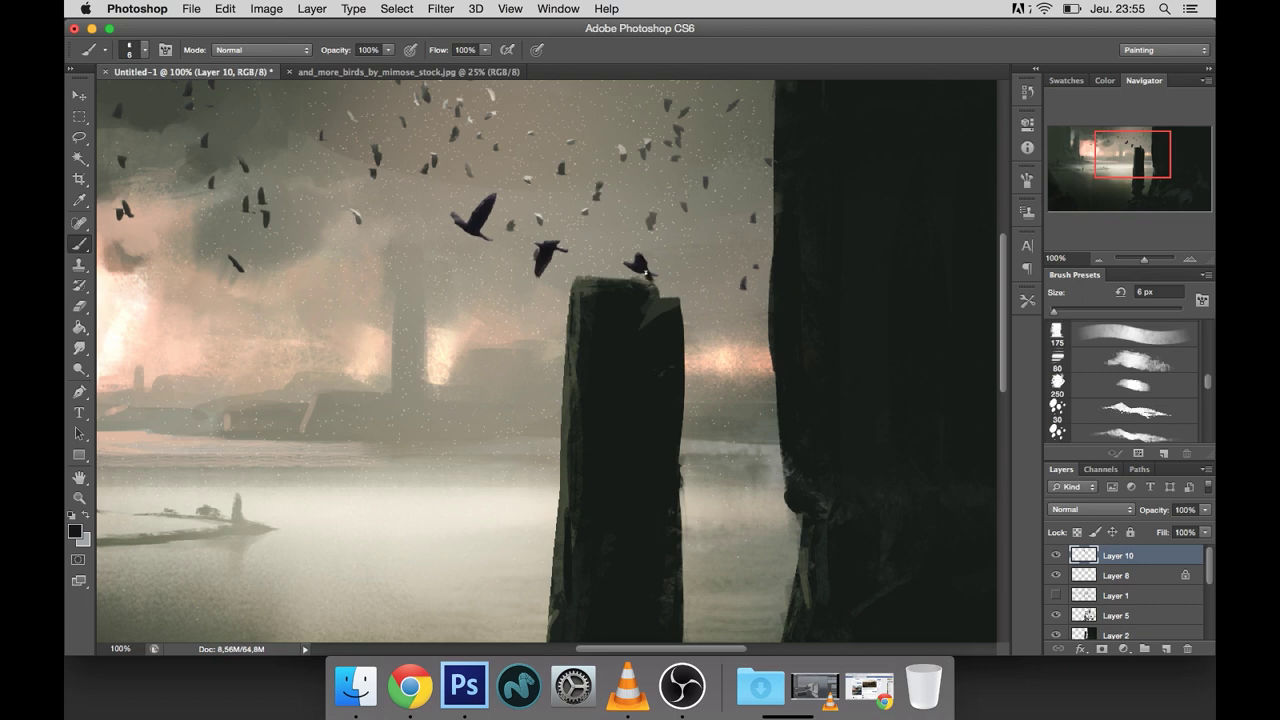
{"action": "left_click", "coordinate": [1189, 258]}
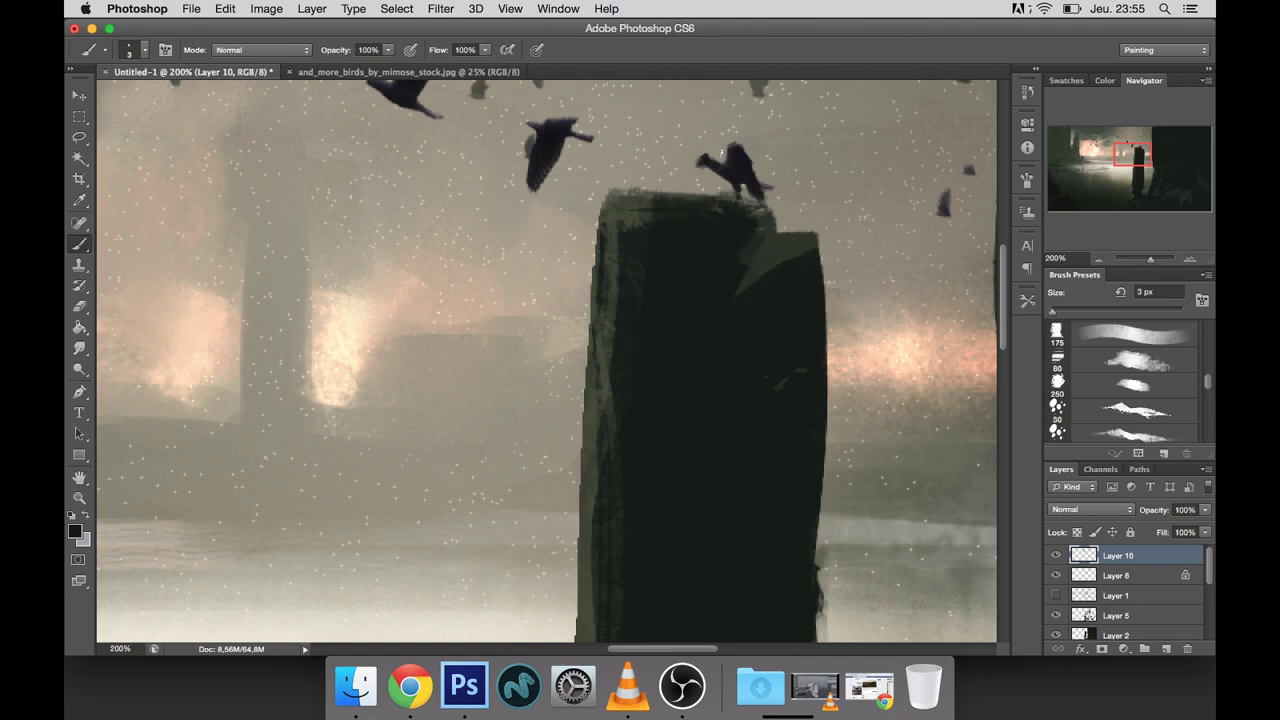
{"action": "key", "text": "e"}
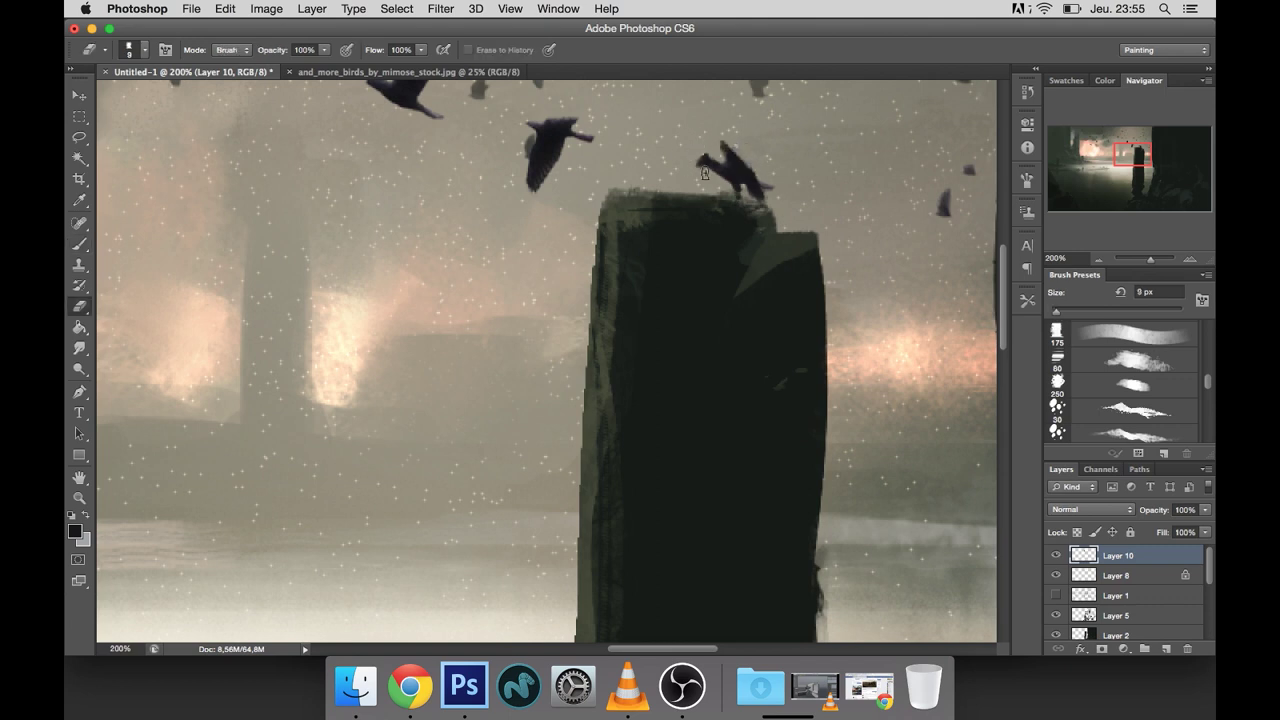
{"action": "key", "text": "ctrl+minus"}
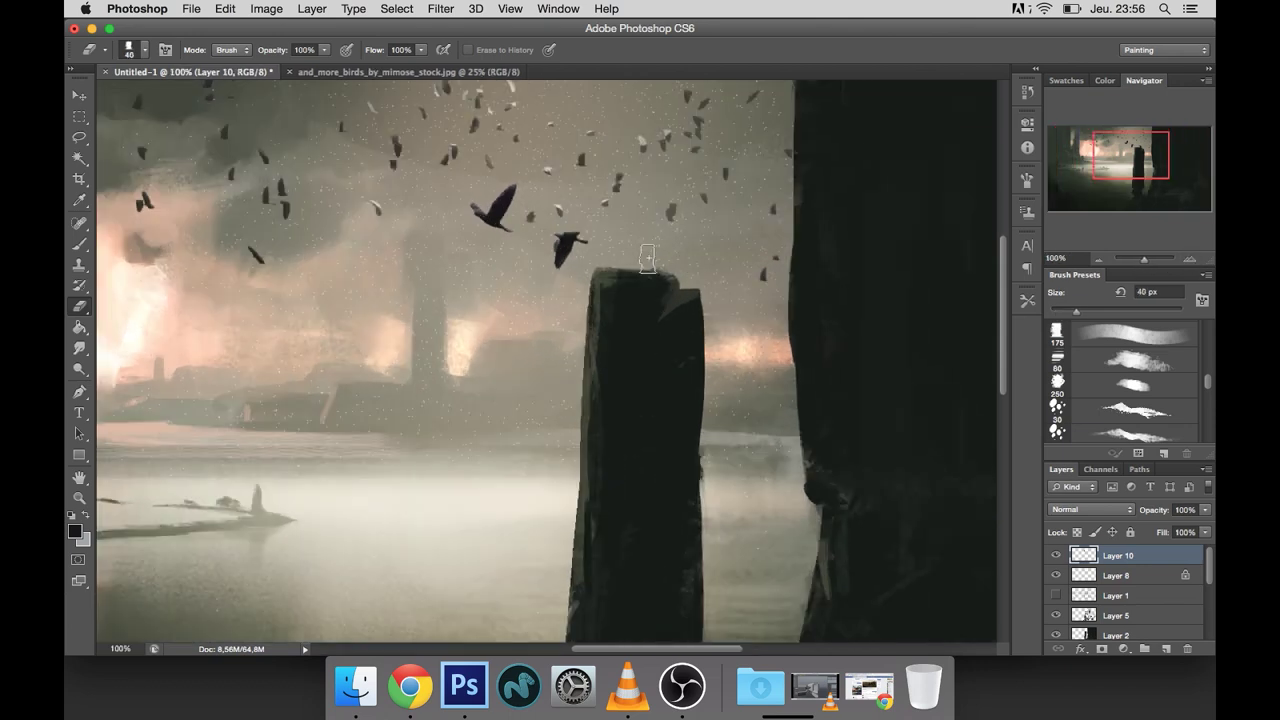
Step: Shift the Layer 10 crows down and left and add empty Layer 11
{"action": "key", "text": "v"}
{"action": "mouse_move", "coordinate": [564, 241]}
{"action": "left_mouse_down"}
{"action": "mouse_move", "coordinate": [570, 263]}
{"action": "mouse_move", "coordinate": [525, 296]}
{"action": "left_mouse_up"}
{"action": "scroll", "coordinate": [560, 270], "scroll_direction": "up", "scroll_amount": 3}
{"action": "left_click", "coordinate": [1185, 259]}
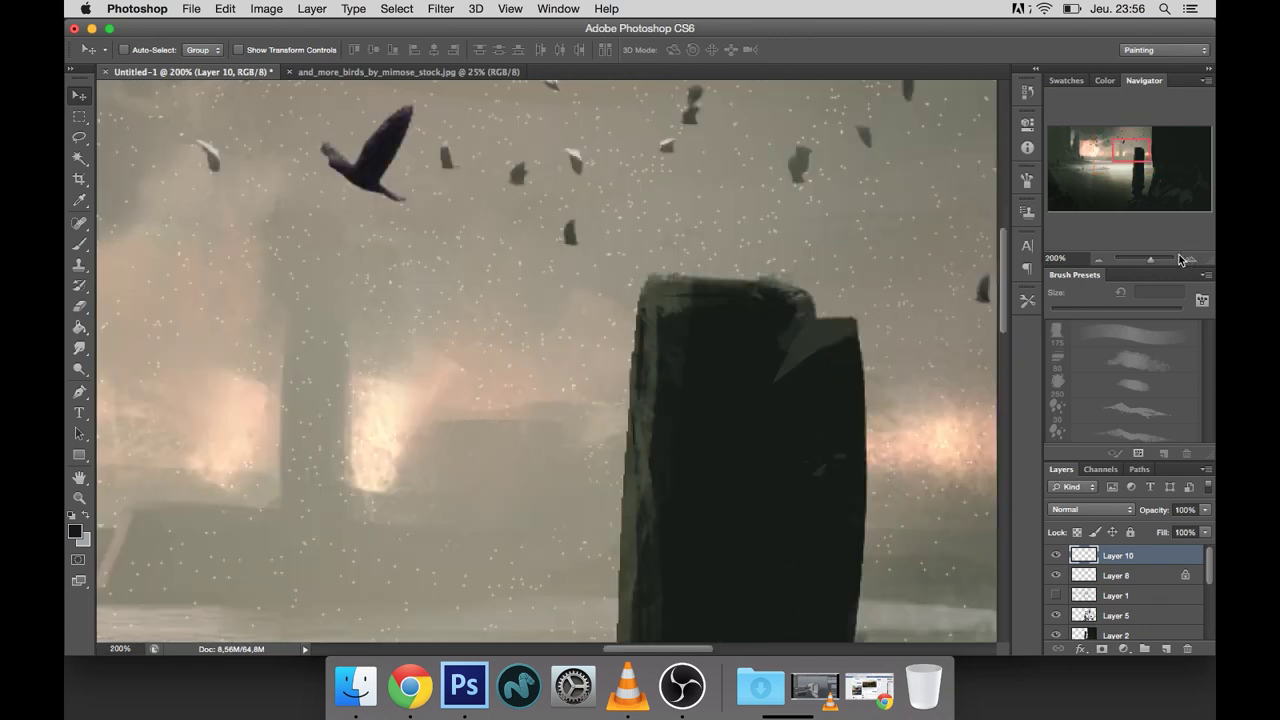
{"action": "key", "text": "b"}
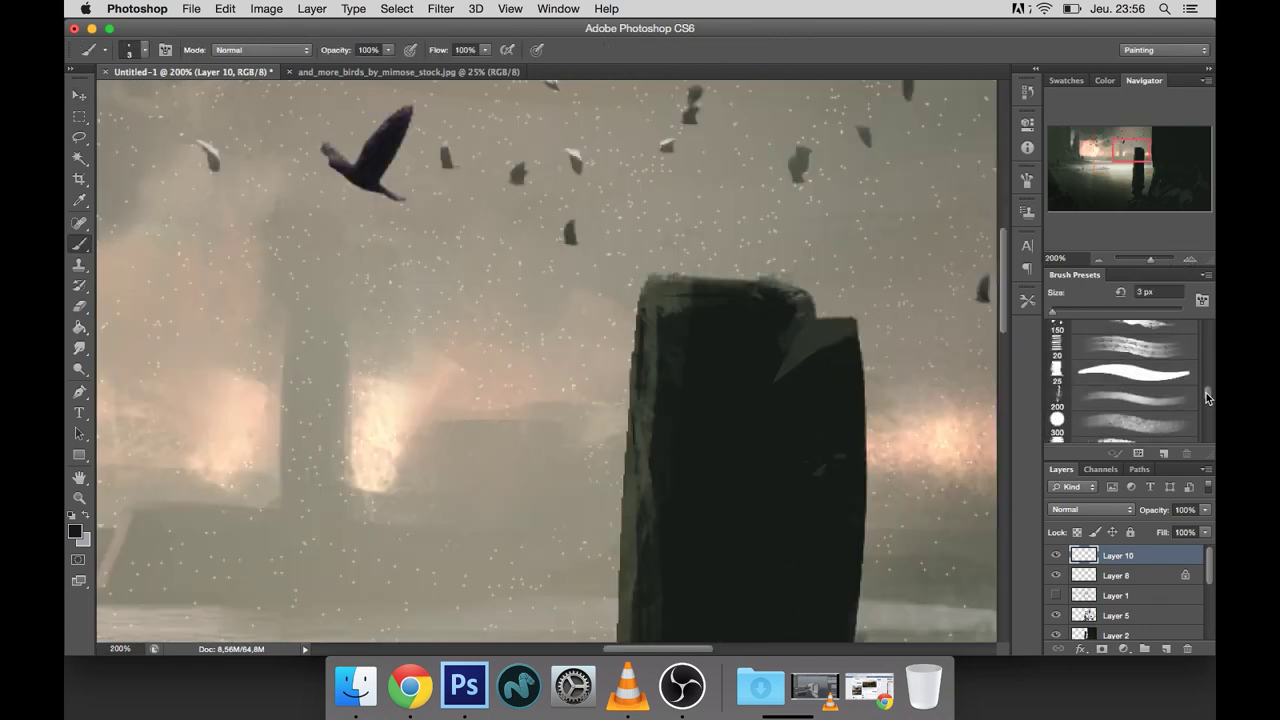
{"action": "left_click", "coordinate": [1168, 649]}
{"action": "key", "text": "bracketleft"}
{"action": "key", "text": "bracketleft"}
{"action": "key", "text": "bracketleft"}
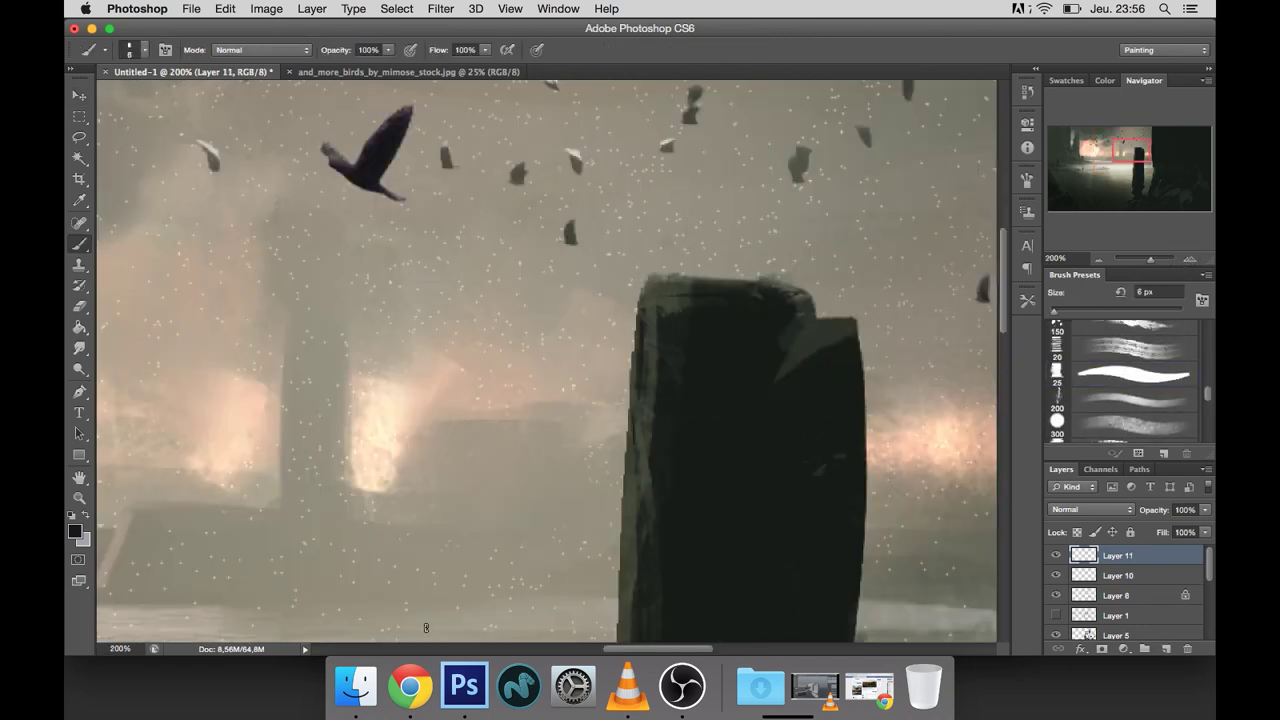
Step: Open the flying crows in winter reference photo and start selecting the first crow
{"action": "key", "text": "super+Tab"}
{"action": "double_click", "coordinate": [421, 352]}
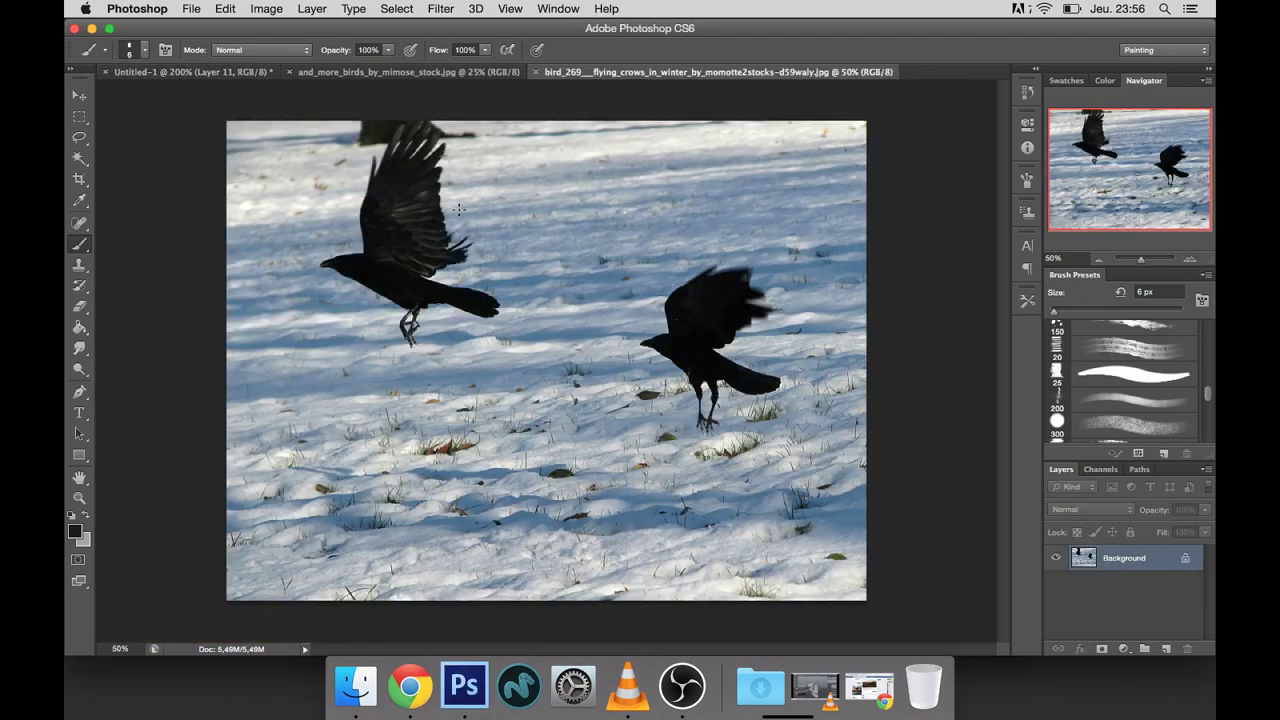
{"action": "key", "text": "w"}
{"action": "left_click", "coordinate": [408, 292]}
Step: Select both crows in the photo by their dark colour with Color Range
{"action": "left_click", "coordinate": [410, 212], "text": "shift"}
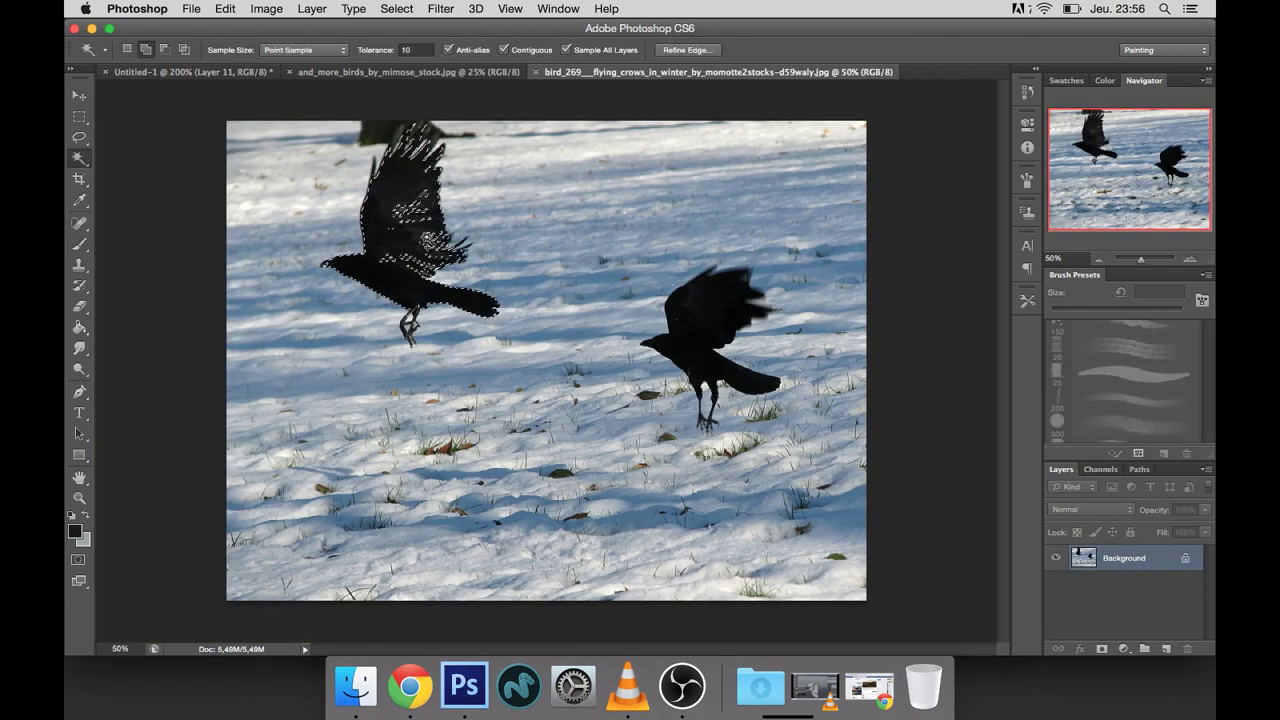
{"action": "left_click", "coordinate": [698, 315], "text": "shift"}
{"action": "right_click", "coordinate": [714, 326]}
{"action": "left_click", "coordinate": [787, 443]}
{"action": "key", "text": "super+d"}
{"action": "left_click", "coordinate": [396, 8]}
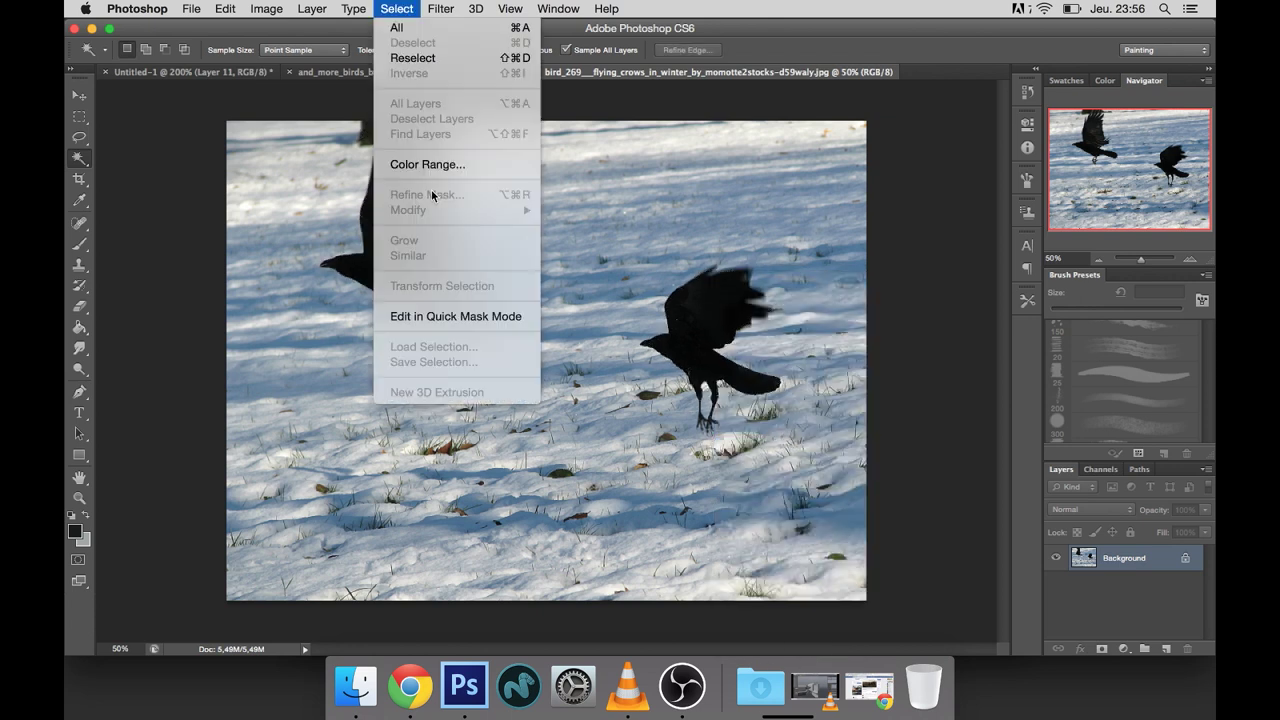
{"action": "left_click", "coordinate": [428, 163]}
{"action": "left_click", "coordinate": [870, 312]}
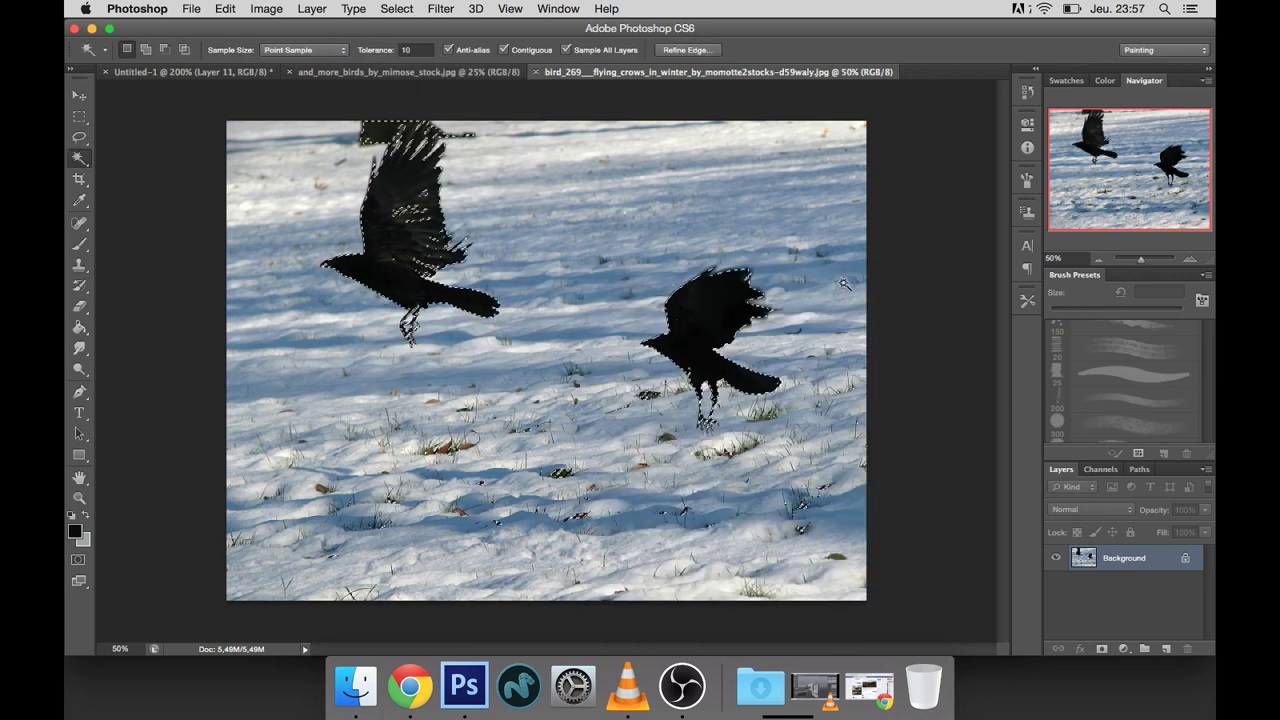
Step: Refine the crow selection with Lasso, excluding the trunk, and paste into Untitled-1
{"action": "key", "text": "l"}
{"action": "left_click_drag", "start_coordinate": [425, 177], "coordinate": [382, 243]}
{"action": "left_click_drag", "start_coordinate": [457, 273], "coordinate": [430, 185]}
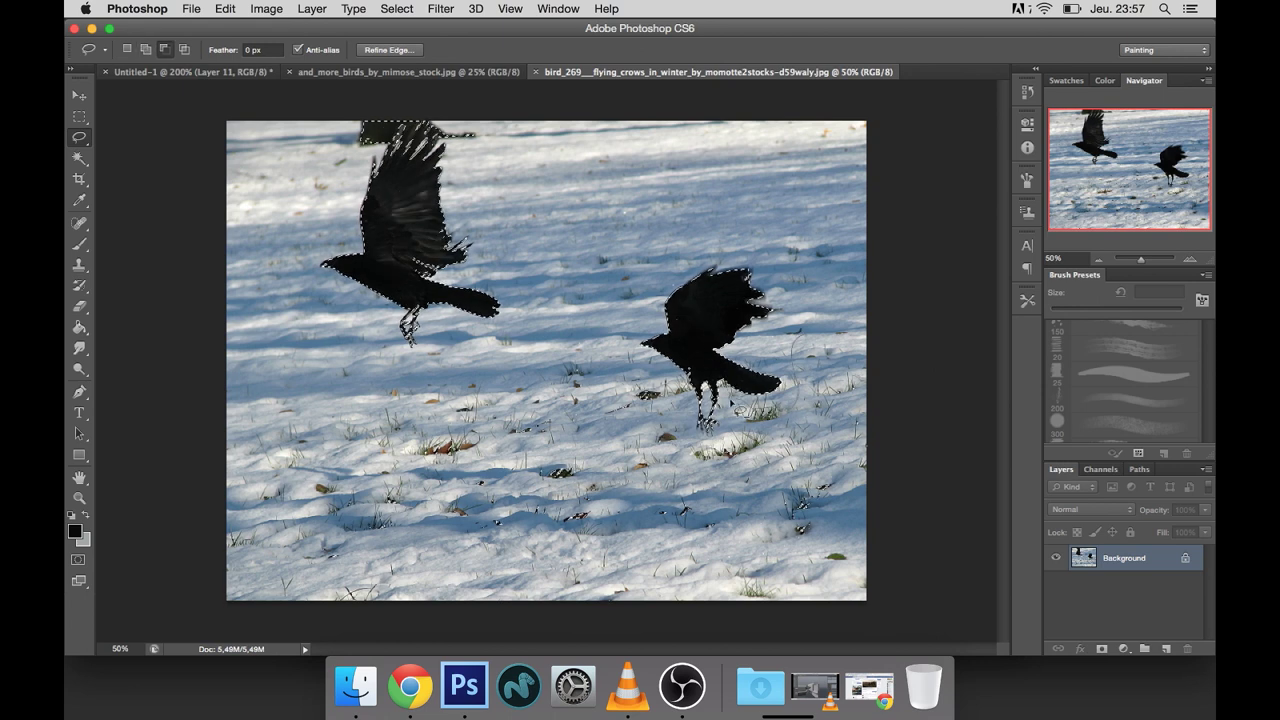
{"action": "left_click_drag", "start_coordinate": [490, 343], "coordinate": [876, 633]}
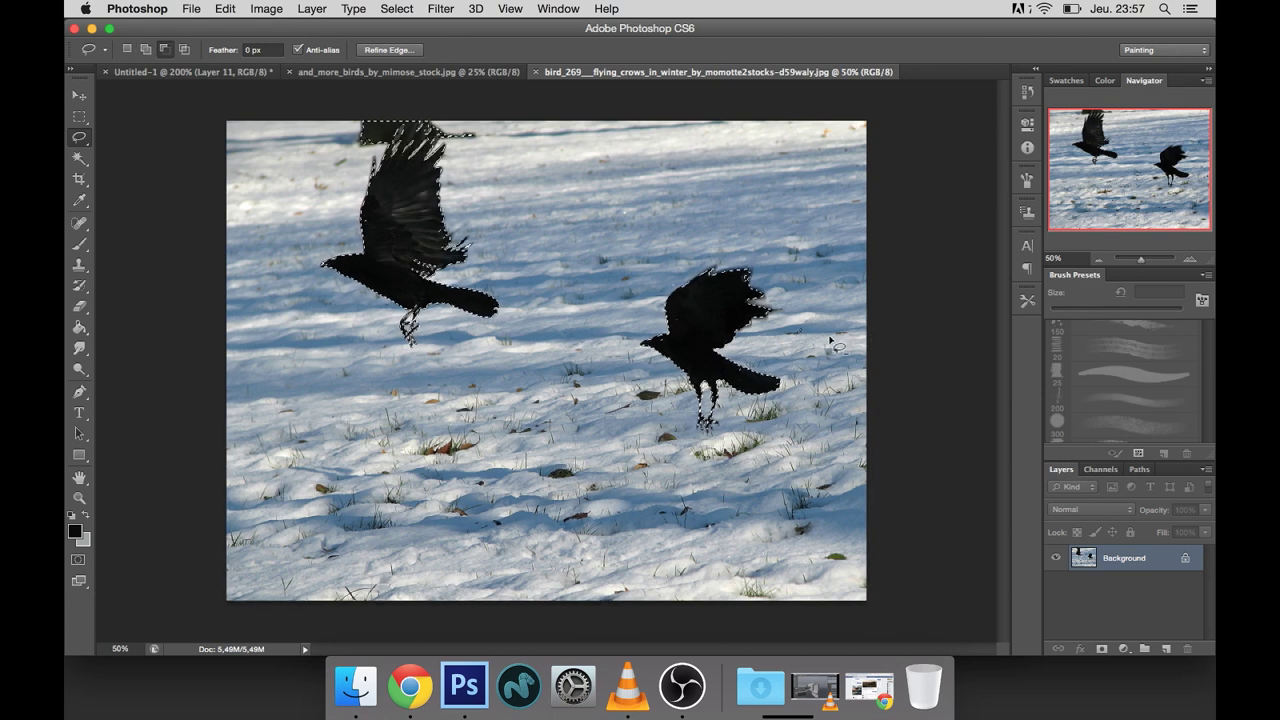
{"action": "left_click", "coordinate": [1182, 258]}
{"action": "left_click", "coordinate": [1182, 258]}
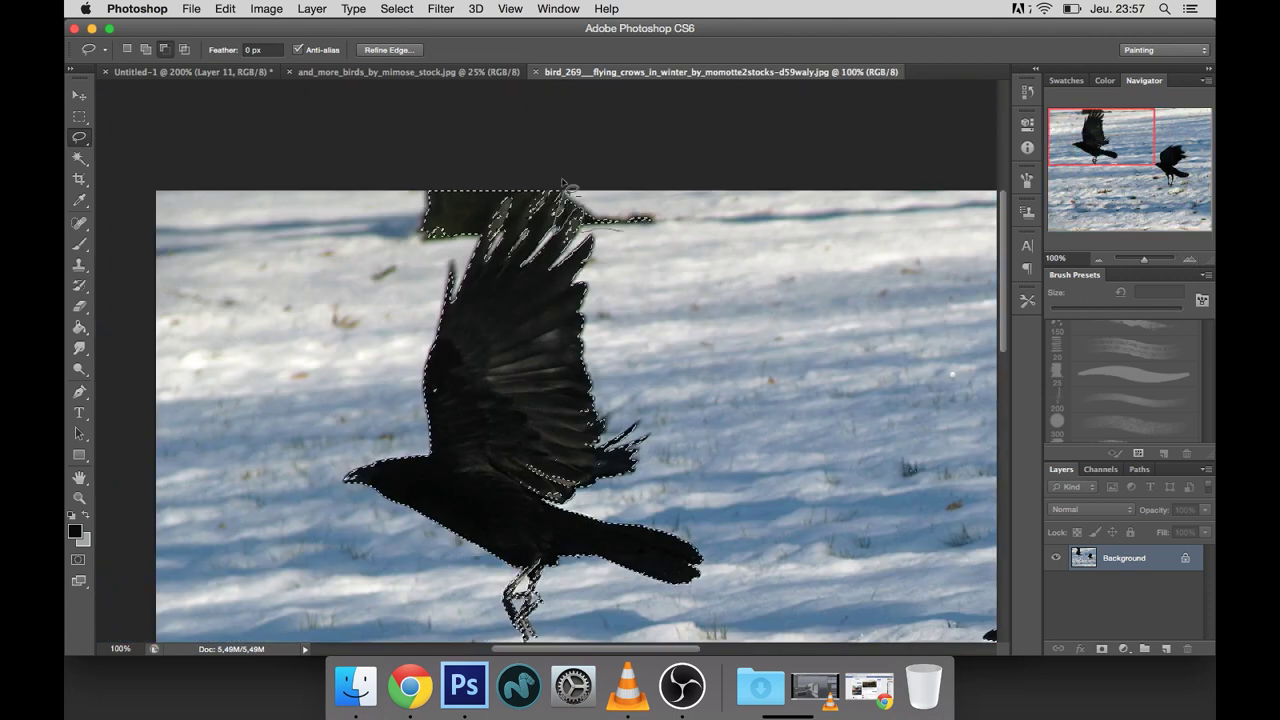
{"action": "left_click_drag", "start_coordinate": [438, 258], "coordinate": [583, 237]}
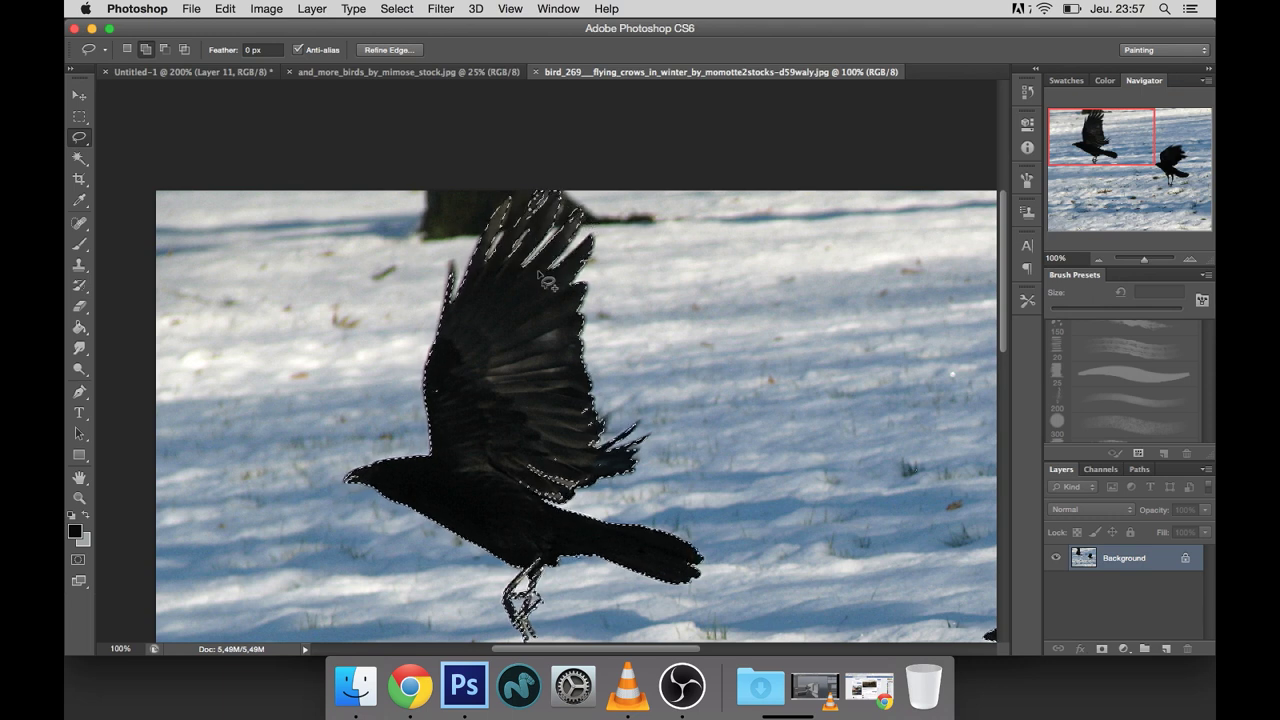
{"action": "left_click", "coordinate": [195, 72]}
{"action": "key", "text": "ctrl+v"}
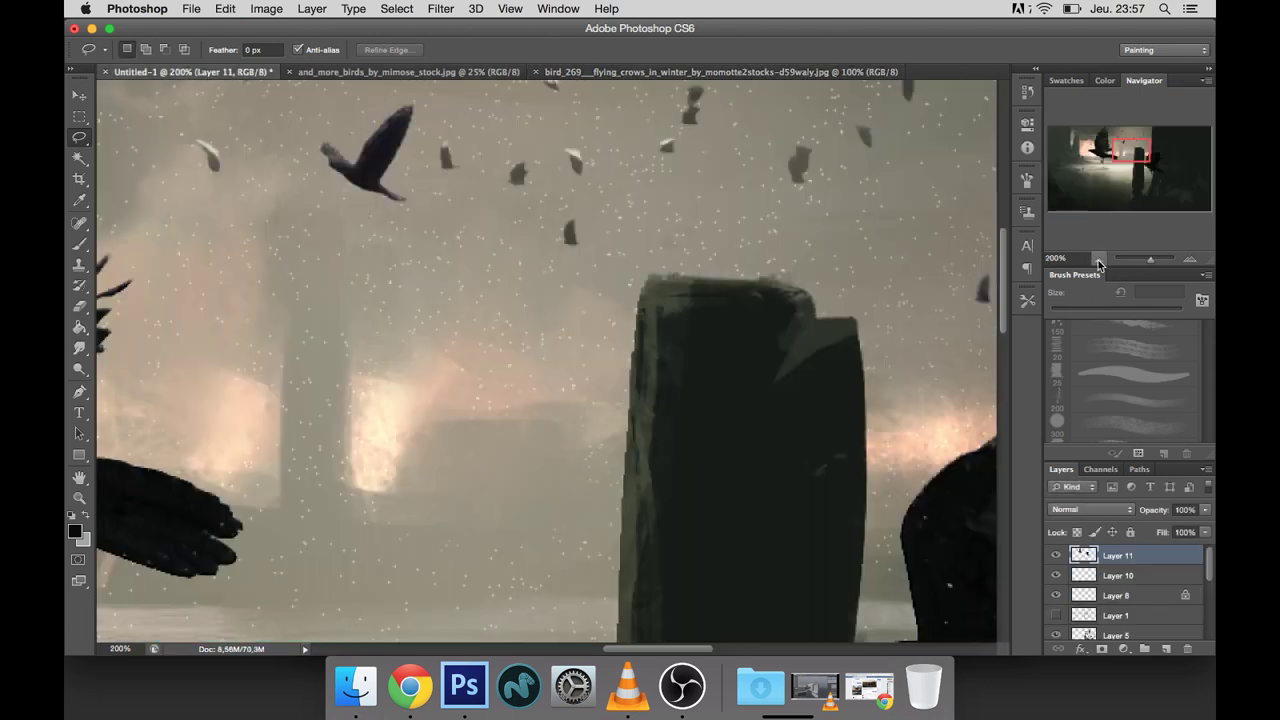
Step: Shrink the pasted crows to about 12% and place them near the tall rock
{"action": "key", "text": "ctrl+minus"}
{"action": "key", "text": "ctrl+minus"}
{"action": "key", "text": "ctrl+t"}
{"action": "mouse_move", "coordinate": [903, 165]}
{"action": "left_mouse_down"}
{"action": "mouse_move", "coordinate": [525, 460]}
{"action": "mouse_move", "coordinate": [410, 465]}
{"action": "left_mouse_up"}
{"action": "left_click_drag", "start_coordinate": [300, 520], "coordinate": [576, 288]}
{"action": "mouse_move", "coordinate": [662, 249]}
{"action": "left_mouse_down"}
{"action": "mouse_move", "coordinate": [578, 305]}
{"action": "mouse_move", "coordinate": [590, 312]}
{"action": "mouse_move", "coordinate": [652, 272]}
{"action": "mouse_move", "coordinate": [253, 270]}
{"action": "left_mouse_up"}
{"action": "key", "text": "Return"}
Step: Move the Layer 10 crow onto the pillar top and zoom in on it
{"action": "left_click", "coordinate": [1117, 575]}
{"action": "key", "text": "v"}
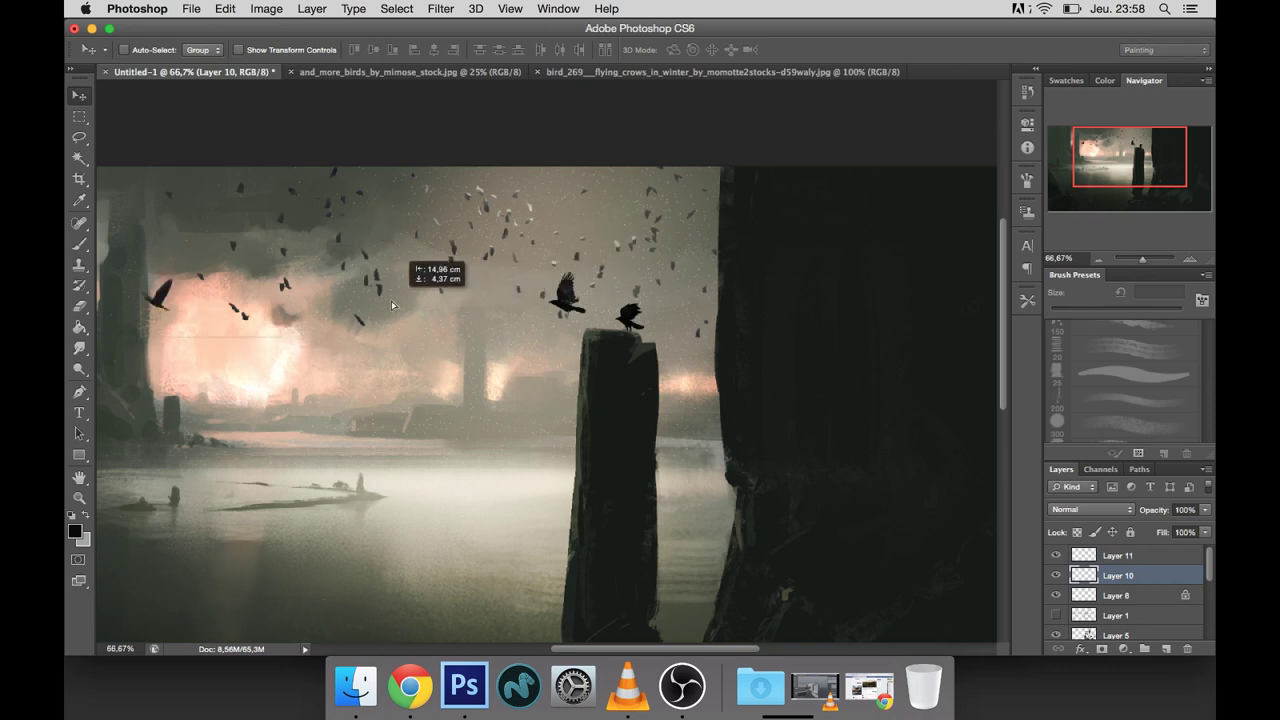
{"action": "left_click_drag", "start_coordinate": [568, 340], "coordinate": [656, 250]}
{"action": "left_click_drag", "start_coordinate": [640, 300], "coordinate": [740, 525]}
{"action": "key", "text": "super+minus"}
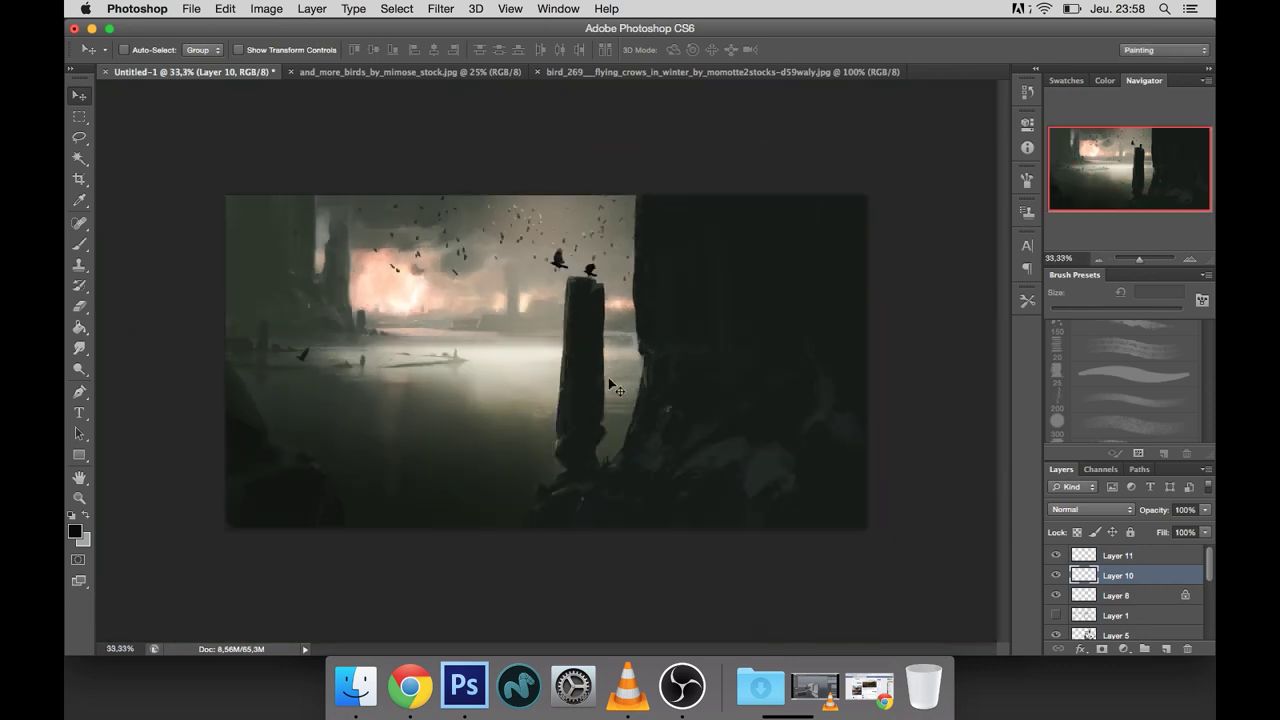
{"action": "key", "text": "super+t"}
{"action": "key", "text": "Return"}
{"action": "mouse_move", "coordinate": [780, 300]}
{"action": "left_mouse_down"}
{"action": "mouse_move", "coordinate": [800, 337]}
{"action": "mouse_move", "coordinate": [797, 268]}
{"action": "mouse_move", "coordinate": [638, 273]}
{"action": "left_mouse_up"}
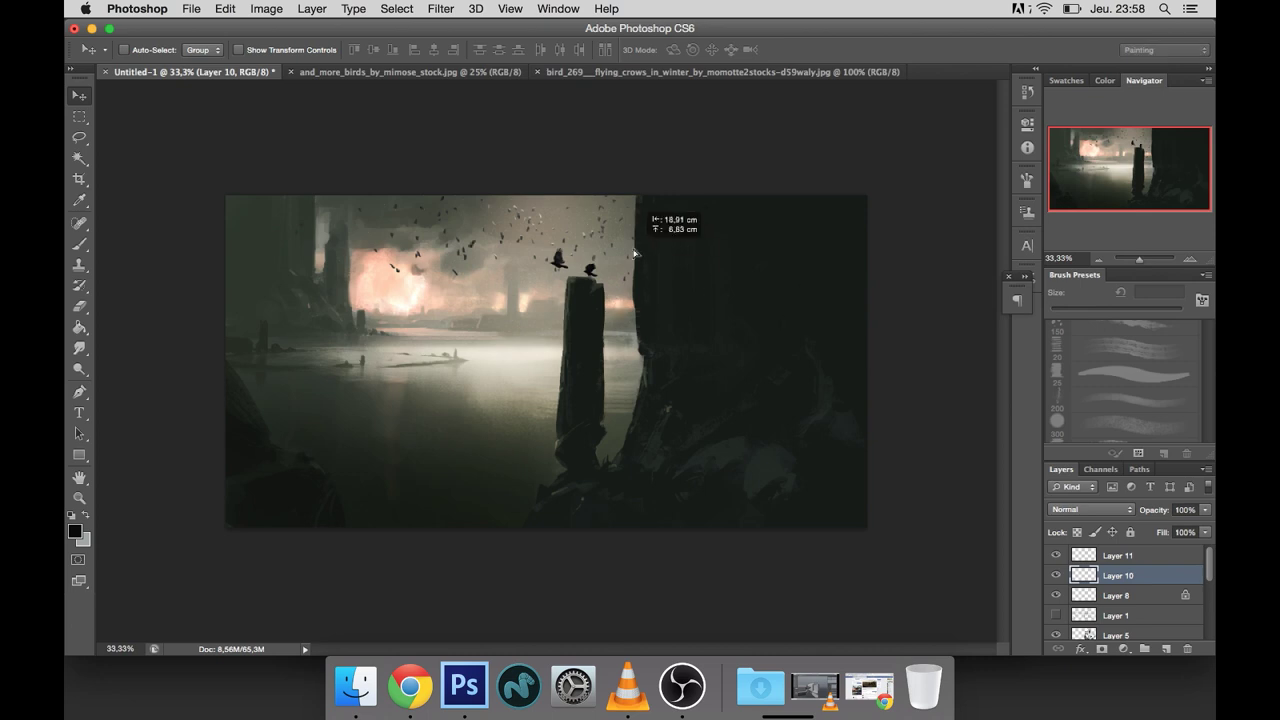
{"action": "left_click_drag", "start_coordinate": [638, 273], "coordinate": [797, 270]}
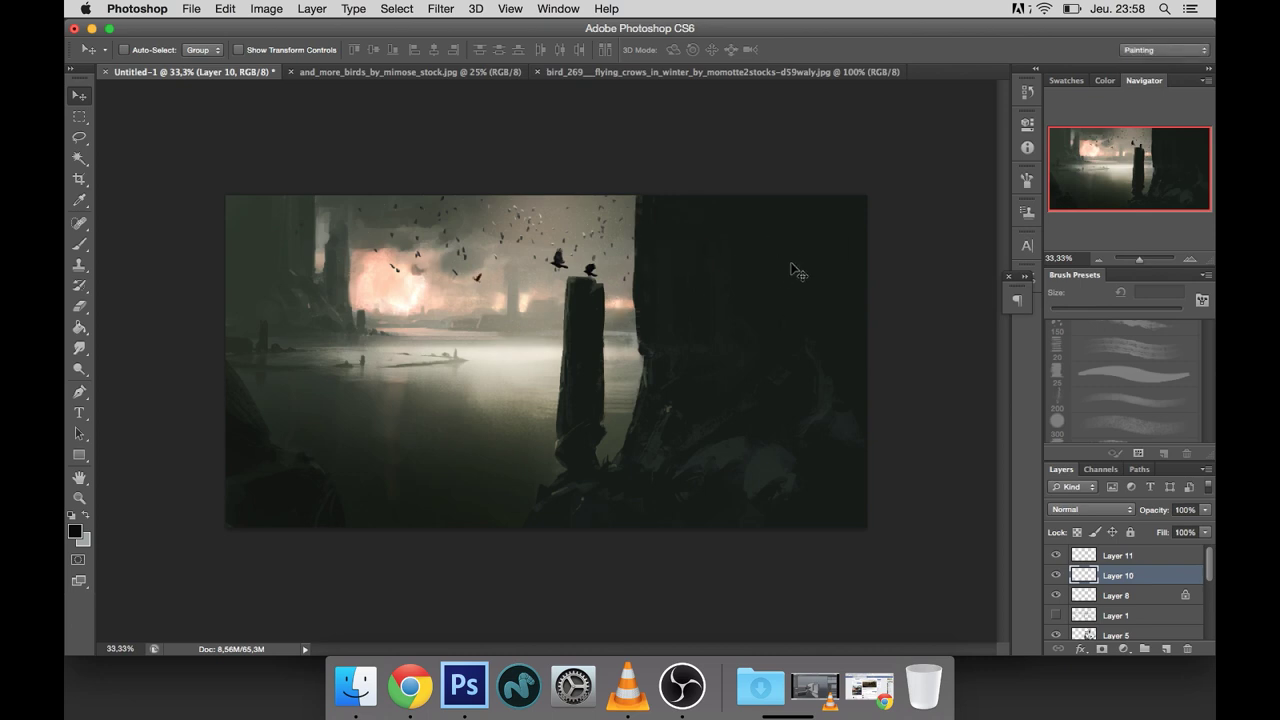
{"action": "left_click", "coordinate": [1190, 258]}
{"action": "left_click", "coordinate": [1190, 258]}
{"action": "left_click", "coordinate": [1190, 258]}
{"action": "left_click_drag", "start_coordinate": [964, 257], "coordinate": [892, 371]}
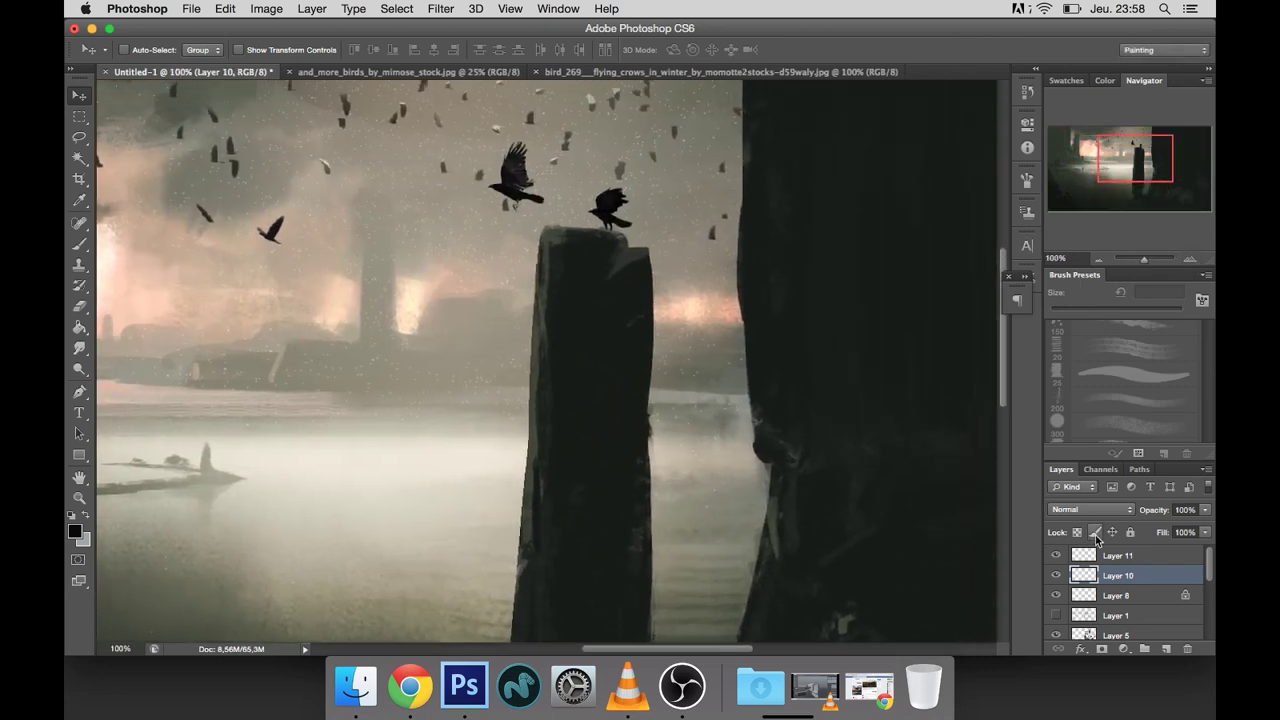
Step: Move one Layer 11 flying crow up and left
{"action": "left_click", "coordinate": [1117, 555]}
{"action": "left_click", "coordinate": [440, 8]}
{"action": "key", "text": "Escape"}
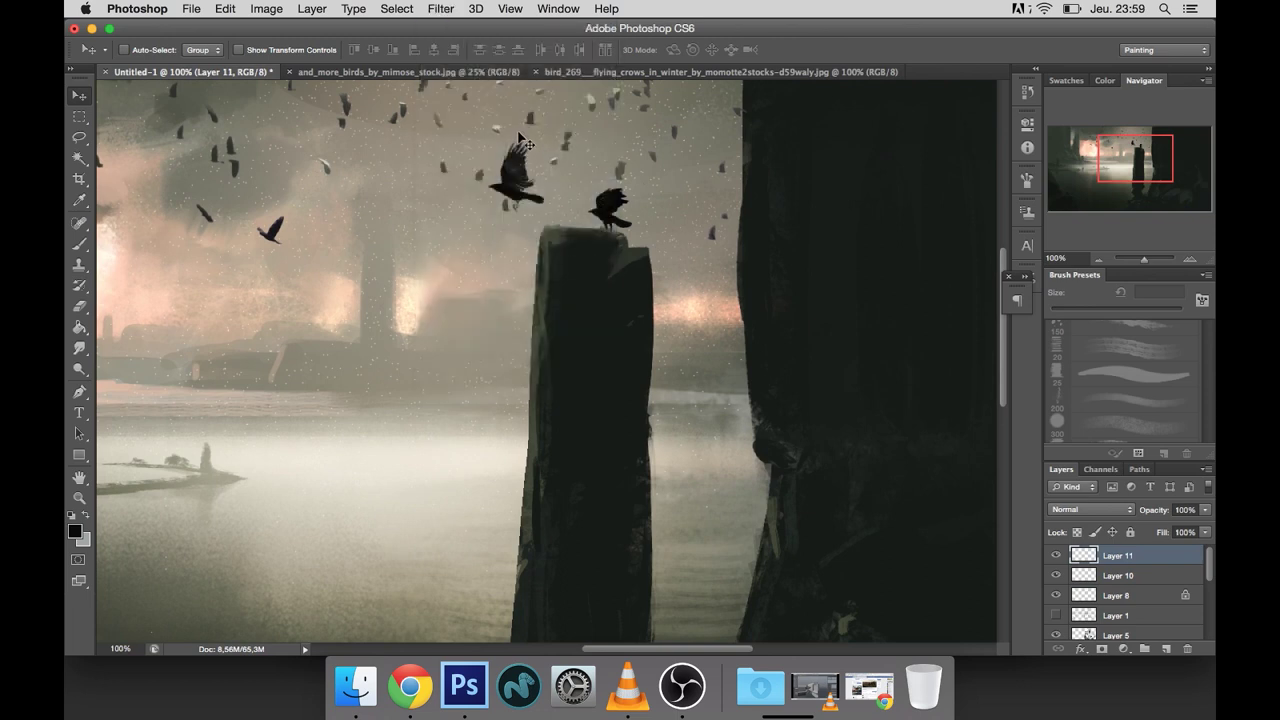
{"action": "key", "text": "l"}
{"action": "left_click_drag", "start_coordinate": [515, 145], "coordinate": [471, 176]}
{"action": "key", "text": "ctrl+t"}
{"action": "key", "text": "Return"}
{"action": "key", "text": "ctrl+d"}
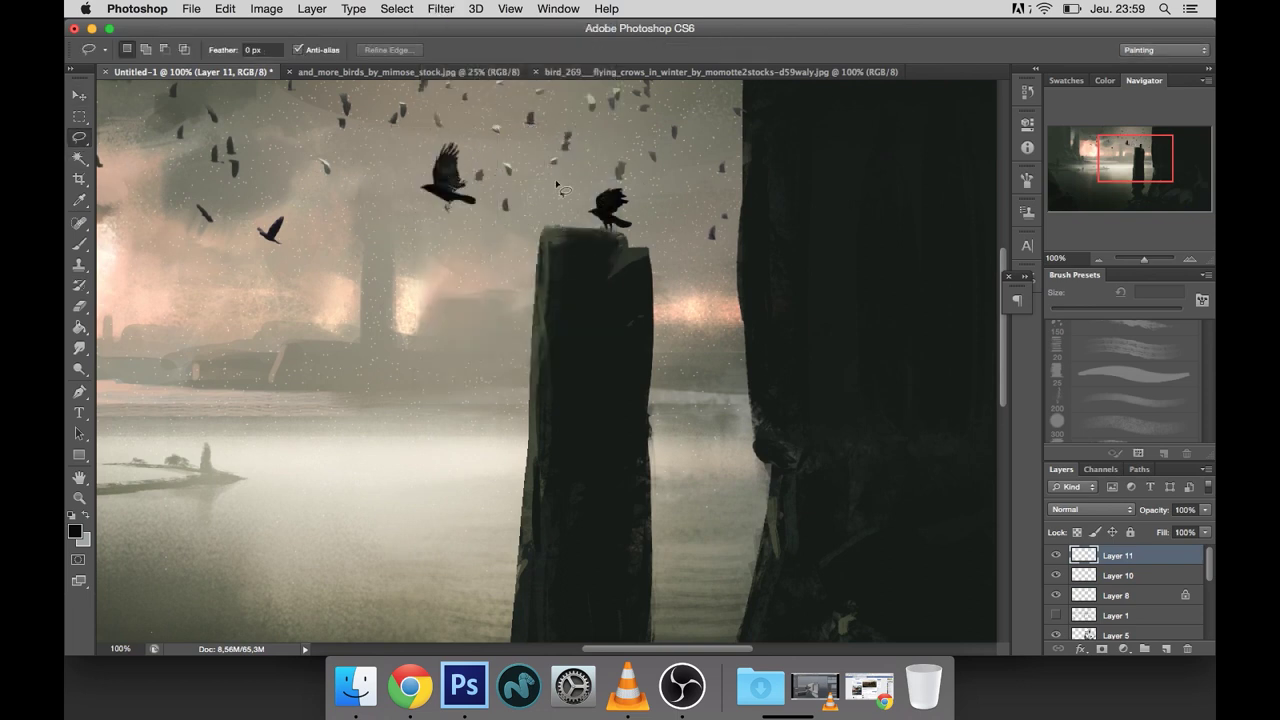
Step: Nudge the centre flying crow slightly up and right
{"action": "left_click_drag", "start_coordinate": [556, 183], "coordinate": [600, 281]}
{"action": "key", "text": "v"}
{"action": "mouse_move", "coordinate": [497, 273]}
{"action": "left_mouse_down"}
{"action": "mouse_move", "coordinate": [530, 258]}
{"action": "mouse_move", "coordinate": [498, 232]}
{"action": "mouse_move", "coordinate": [528, 260]}
{"action": "left_mouse_up"}
{"action": "key", "text": "ctrl+z"}
{"action": "key", "text": "l"}
{"action": "key", "text": "ctrl+t"}
{"action": "key", "text": "Return"}
{"action": "key", "text": "ctrl+d"}
Step: Shift the perched crow to the left on the pillar
{"action": "scroll", "coordinate": [245, 202], "scroll_direction": "up", "scroll_amount": 3}
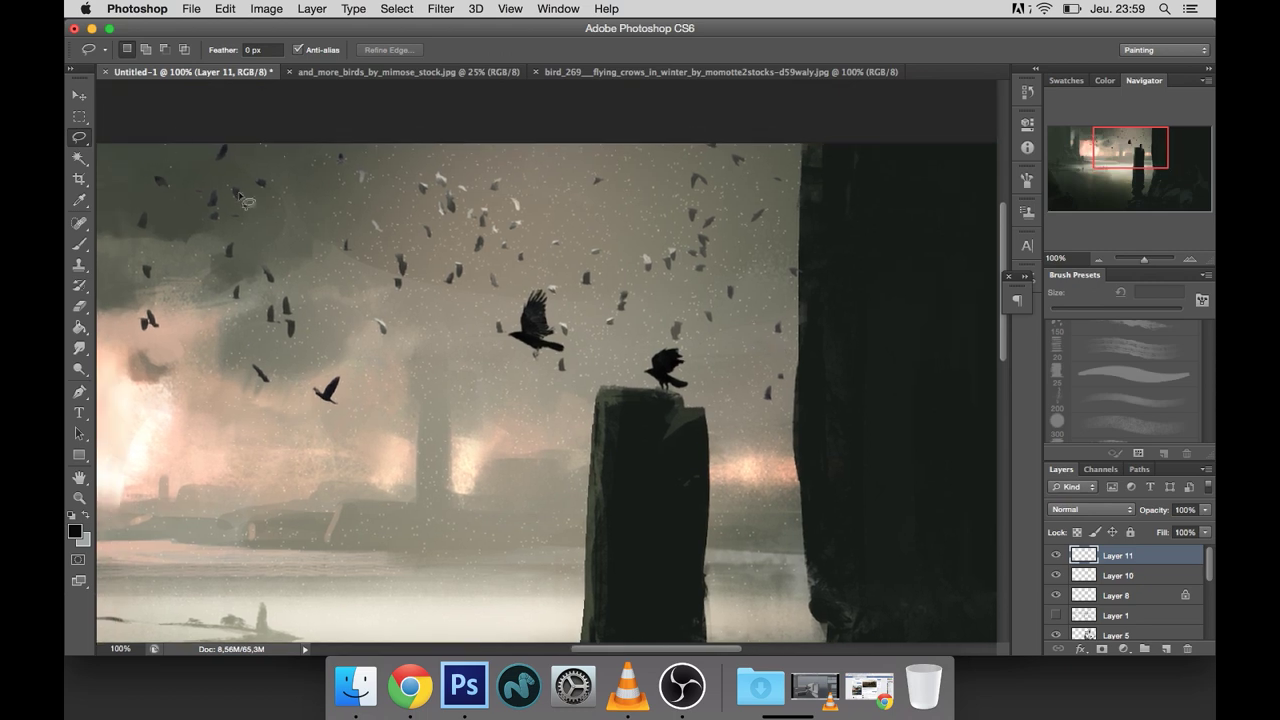
{"action": "key", "text": "ctrl+t"}
{"action": "left_click_drag", "start_coordinate": [708, 341], "coordinate": [614, 362]}
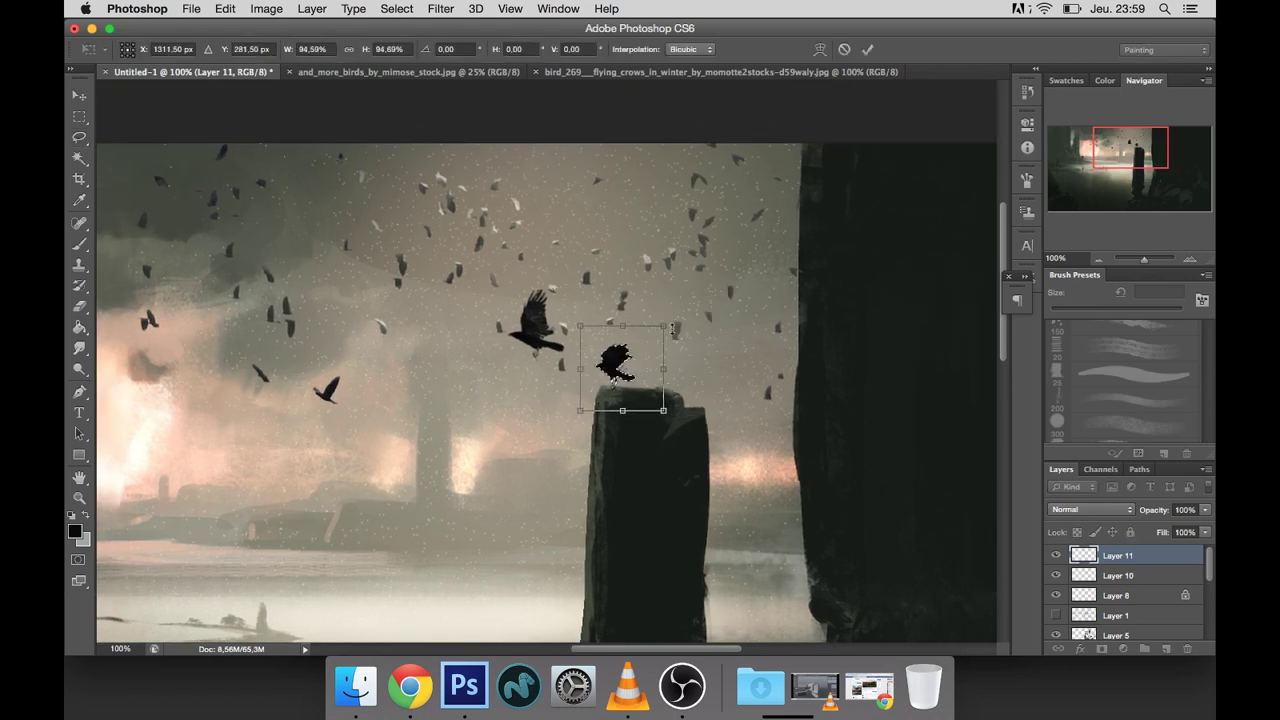
{"action": "key", "text": "Return"}
Step: Move the other flying crow further left
{"action": "key", "text": "ctrl+minus"}
{"action": "key", "text": "ctrl+minus"}
{"action": "key", "text": "ctrl+minus"}
{"action": "key", "text": "ctrl+plus"}
{"action": "key", "text": "ctrl+plus"}
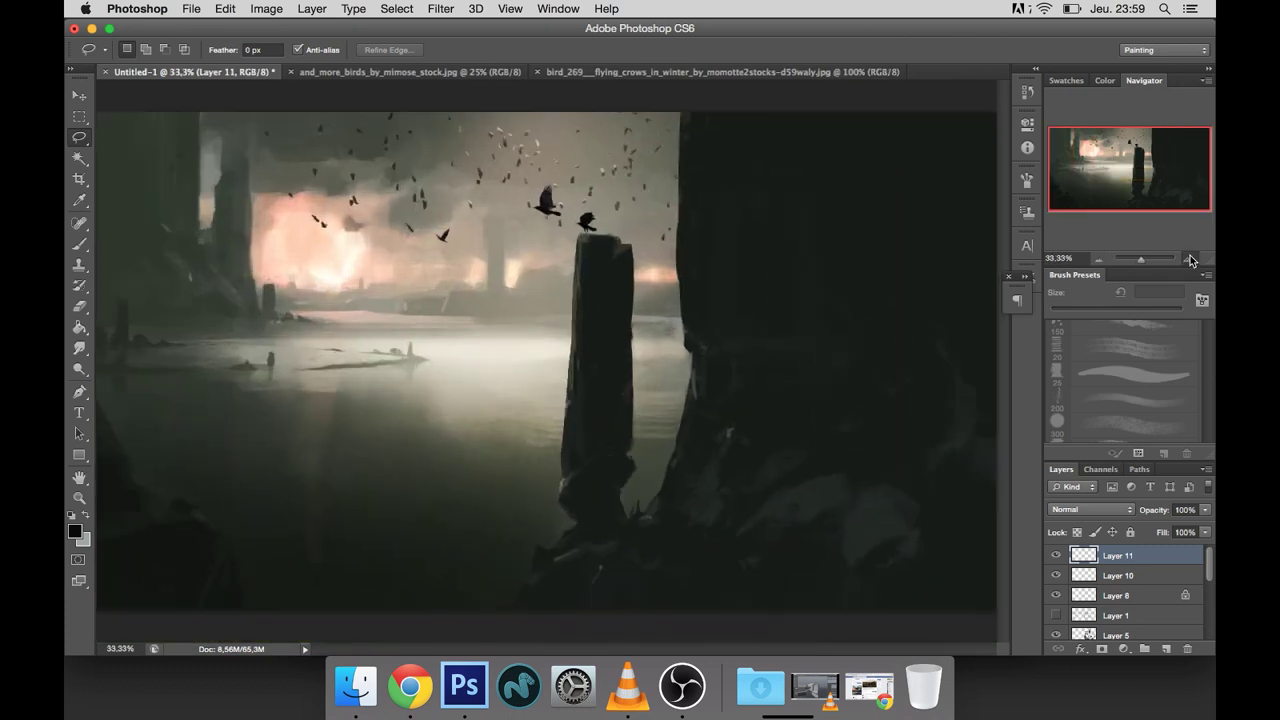
{"action": "key", "text": "ctrl+plus"}
{"action": "key", "text": "ctrl+t"}
{"action": "left_click_drag", "start_coordinate": [481, 212], "coordinate": [388, 250]}
{"action": "key", "text": "Return"}
{"action": "key", "text": "ctrl+d"}
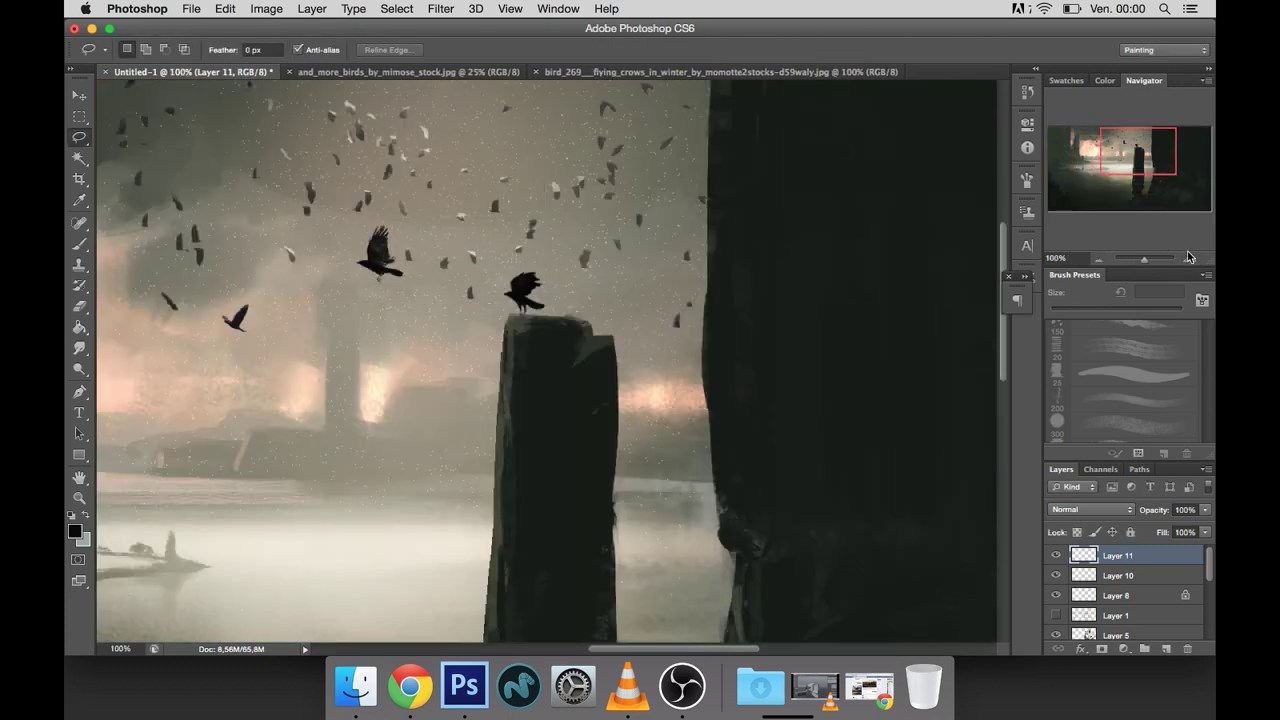
Step: Delete the perched crow's raised wing and tail tip so its wings look folded
{"action": "key", "text": "ctrl+plus"}
{"action": "key", "text": "ctrl+plus"}
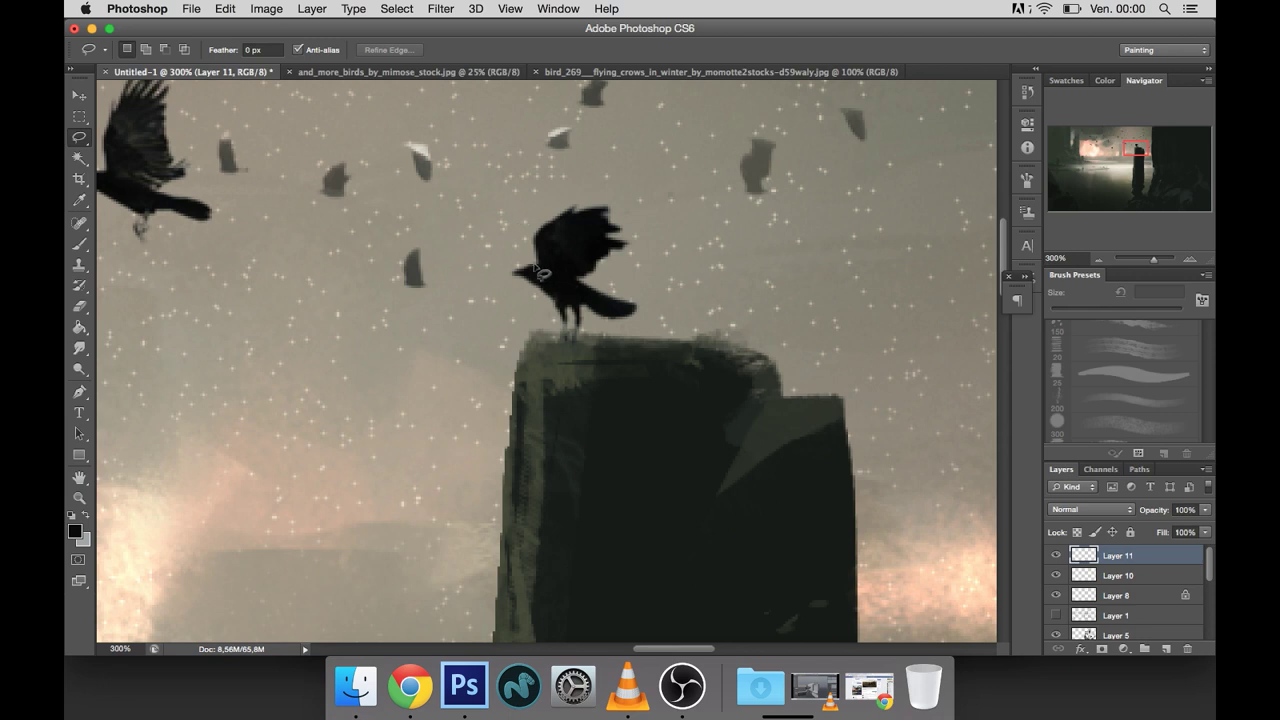
{"action": "left_click_drag", "start_coordinate": [621, 296], "coordinate": [516, 268]}
{"action": "key", "text": "Delete"}
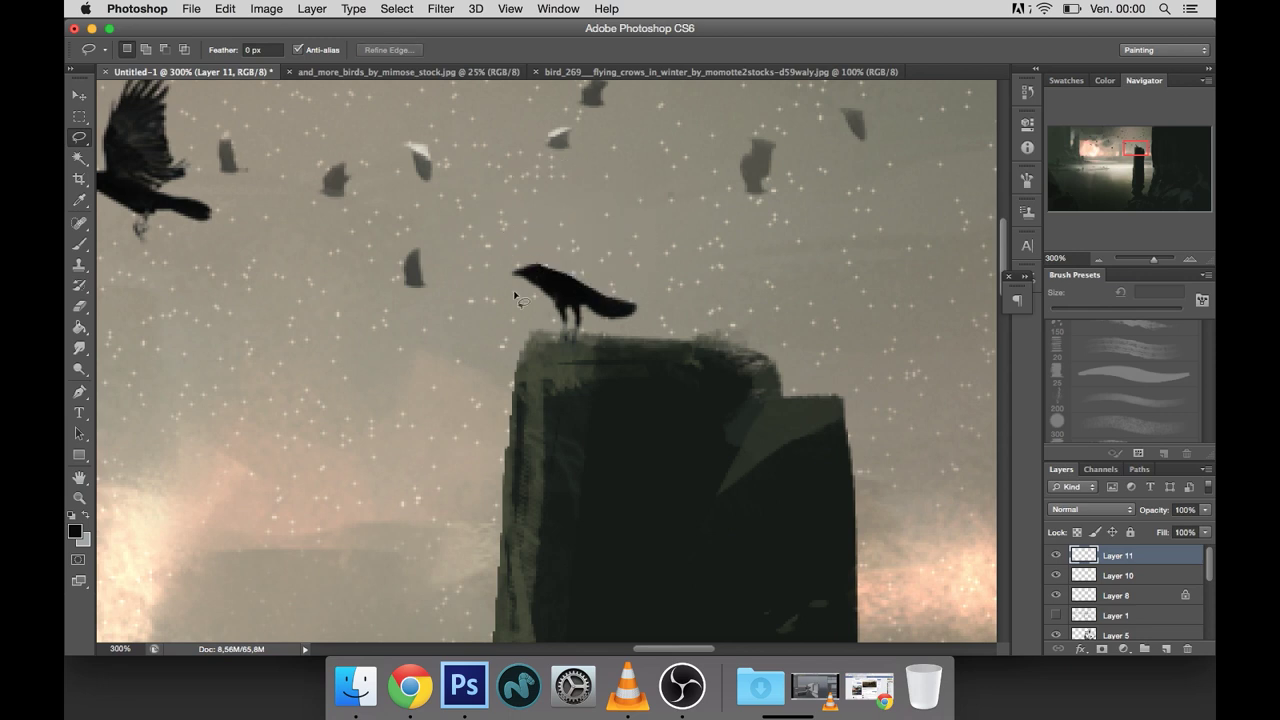
{"action": "left_click_drag", "start_coordinate": [573, 315], "coordinate": [552, 283]}
{"action": "key", "text": "b"}
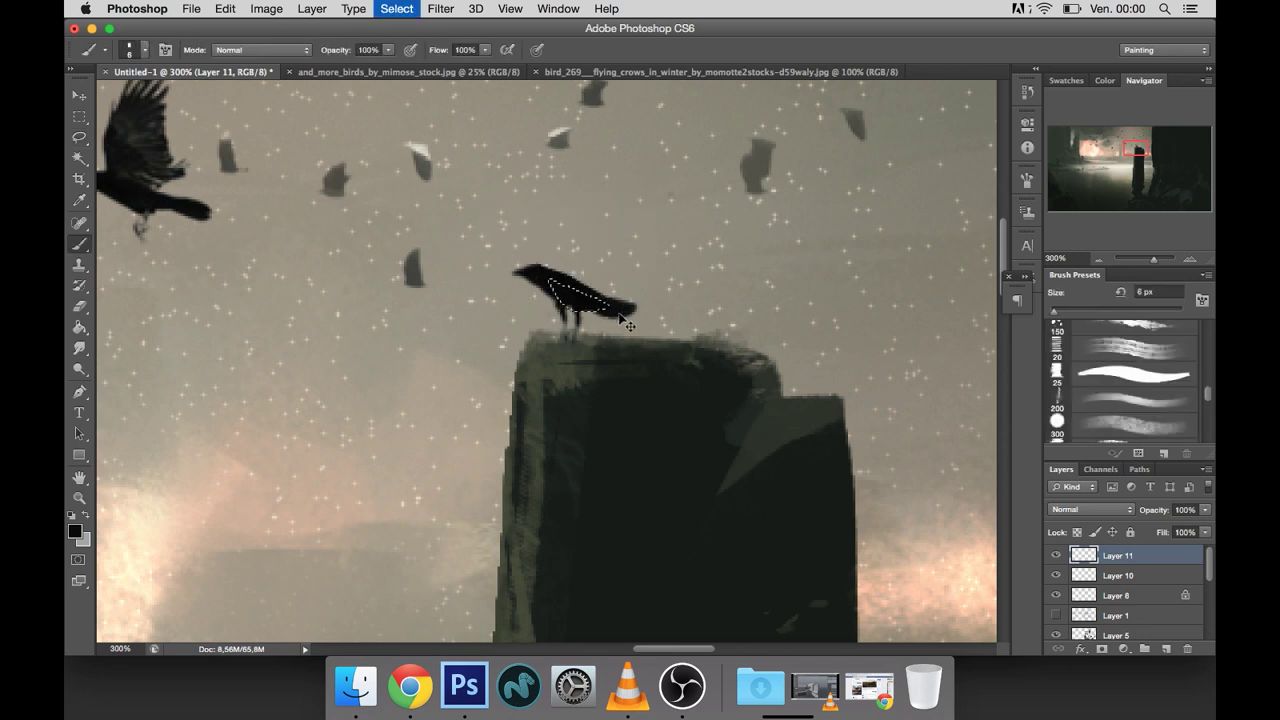
{"action": "left_click", "coordinate": [82, 139]}
{"action": "left_click_drag", "start_coordinate": [624, 328], "coordinate": [606, 296]}
{"action": "key", "text": "Delete"}
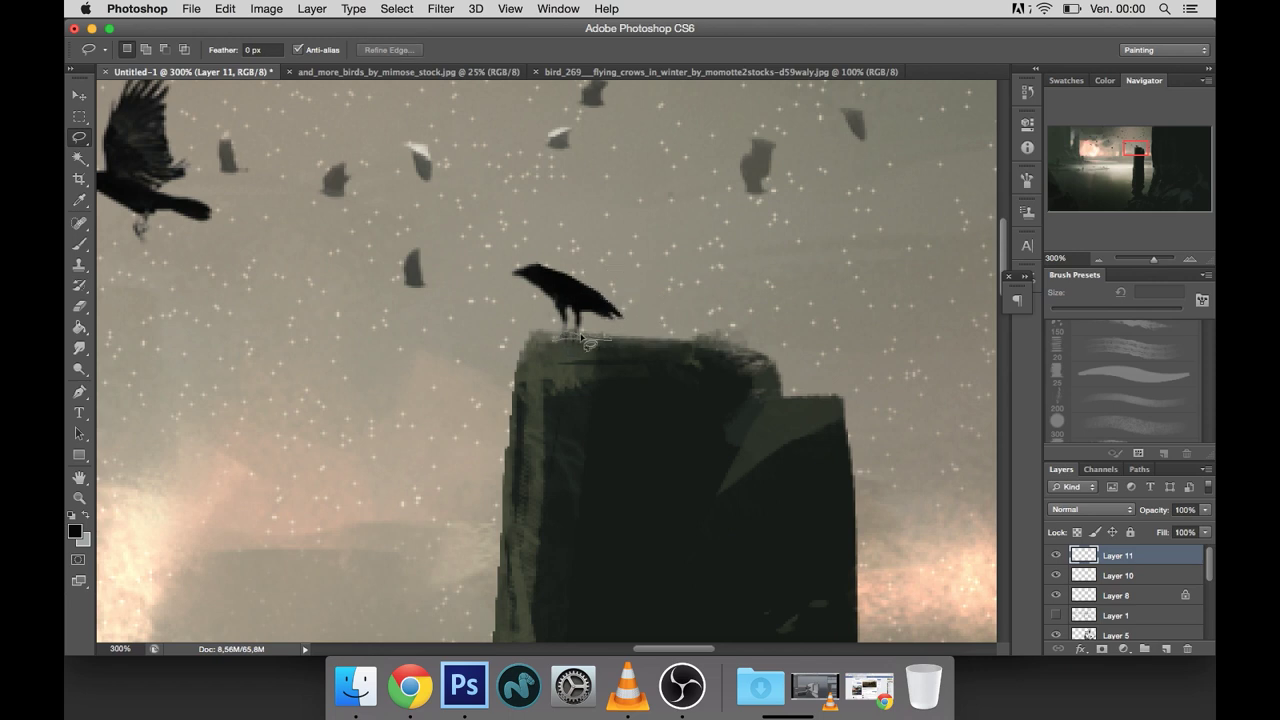
{"action": "left_click_drag", "start_coordinate": [580, 342], "coordinate": [553, 336]}
{"action": "key", "text": "b"}
{"action": "key", "text": "ctrl+d"}
{"action": "key", "text": "l"}
{"action": "key", "text": "b"}
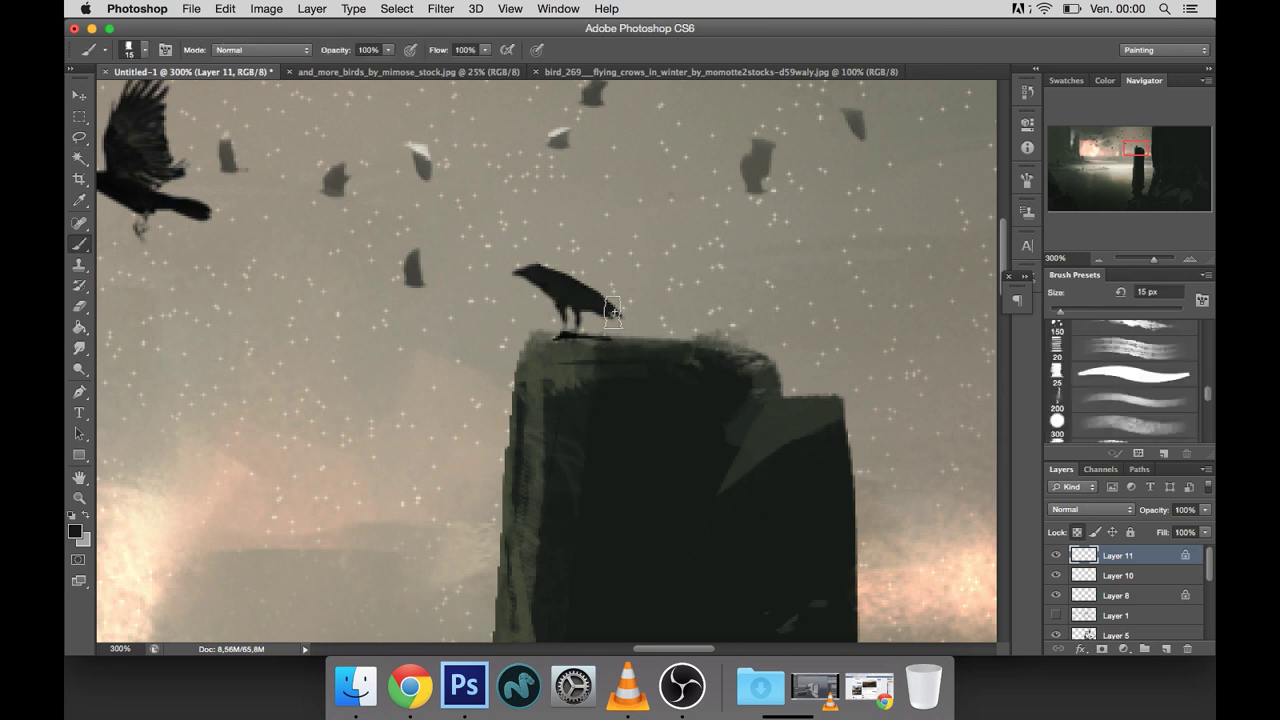
Step: Enlarge the perched crow to about 124% and set it onto the pillar top
{"action": "left_click_drag", "start_coordinate": [280, 200], "coordinate": [420, 265]}
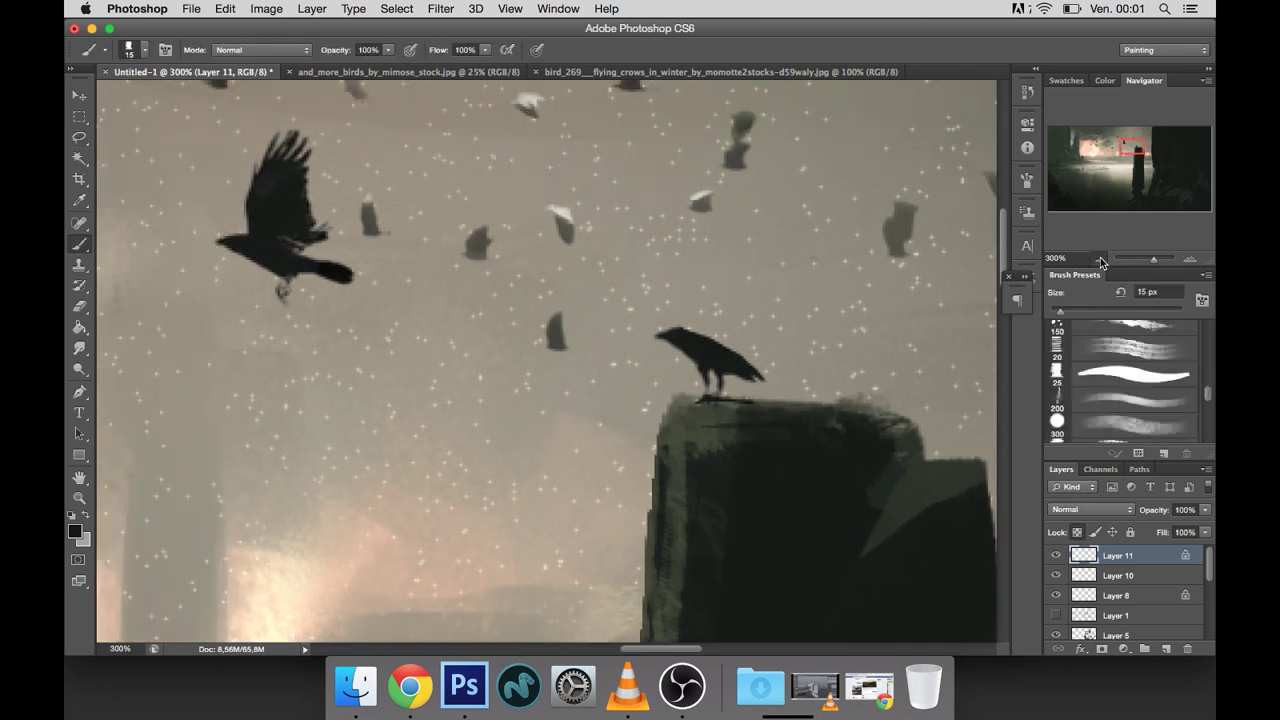
{"action": "left_click", "coordinate": [1098, 259]}
{"action": "left_click", "coordinate": [1098, 259]}
{"action": "left_click", "coordinate": [1098, 259]}
{"action": "left_click", "coordinate": [1098, 259]}
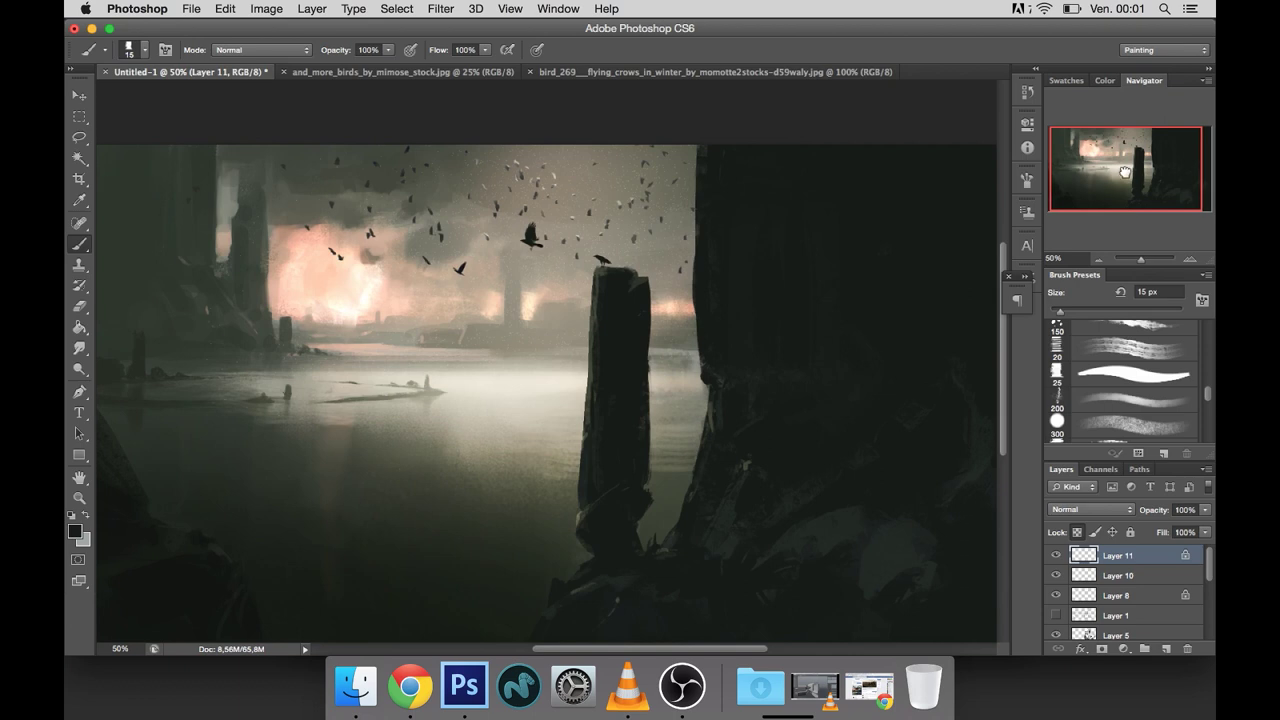
{"action": "left_click_drag", "start_coordinate": [1115, 192], "coordinate": [1103, 198]}
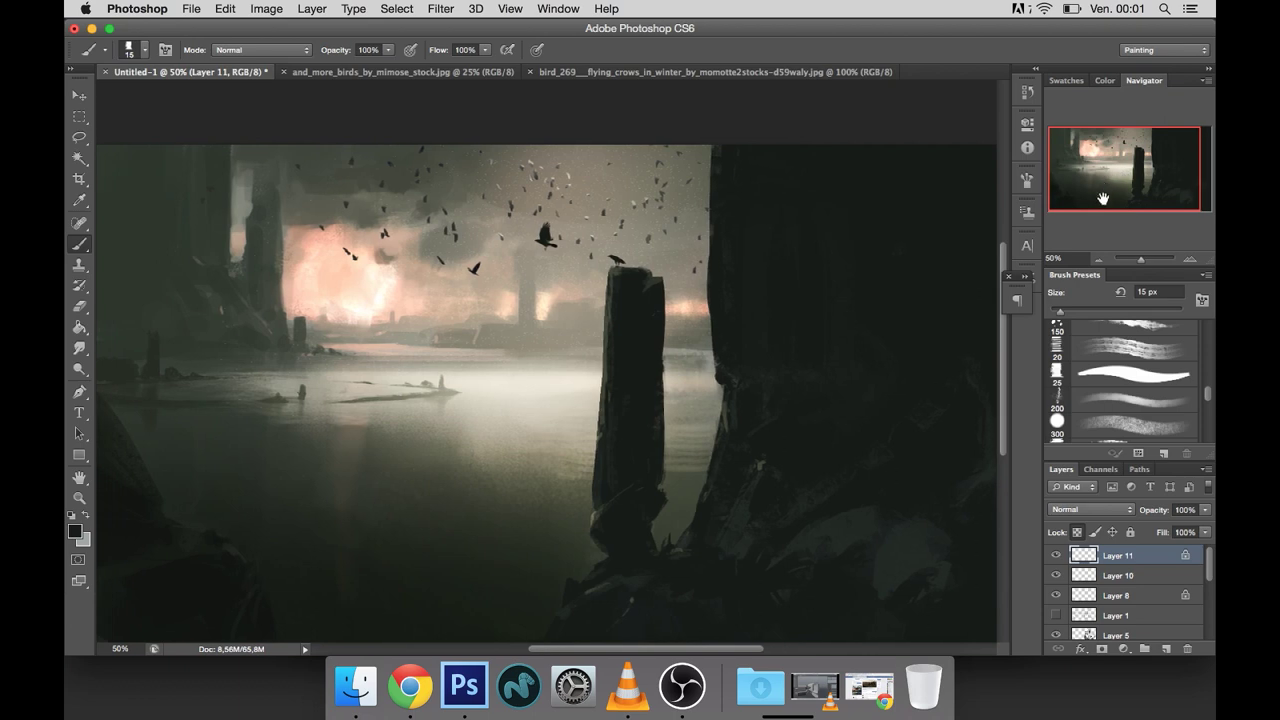
{"action": "left_click", "coordinate": [78, 118]}
{"action": "left_click_drag", "start_coordinate": [600, 242], "coordinate": [672, 322]}
{"action": "key", "text": "ctrl+t"}
{"action": "left_click_drag", "start_coordinate": [672, 242], "coordinate": [690, 222]}
{"action": "left_click_drag", "start_coordinate": [657, 263], "coordinate": [657, 277]}
{"action": "key", "text": "Return"}
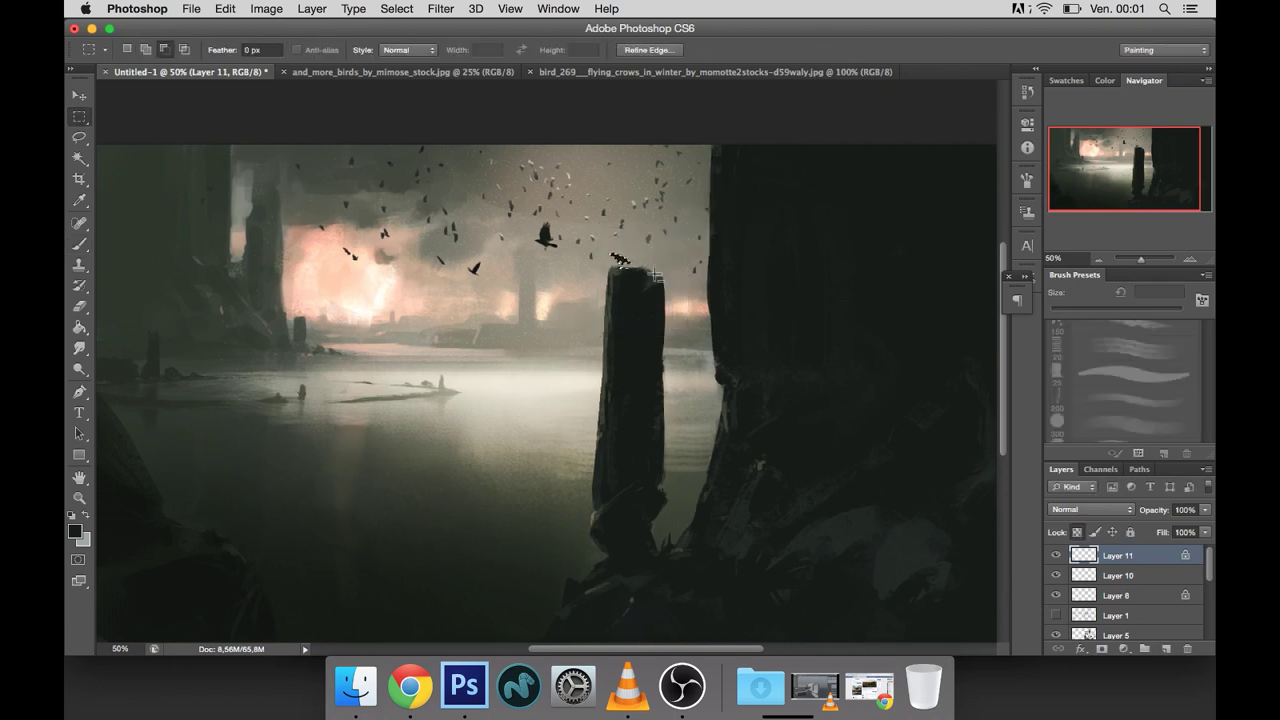
Step: Add a new layer above Layer 8 with a 600 px airbrush ready
{"action": "left_click_drag", "start_coordinate": [745, 381], "coordinate": [789, 387]}
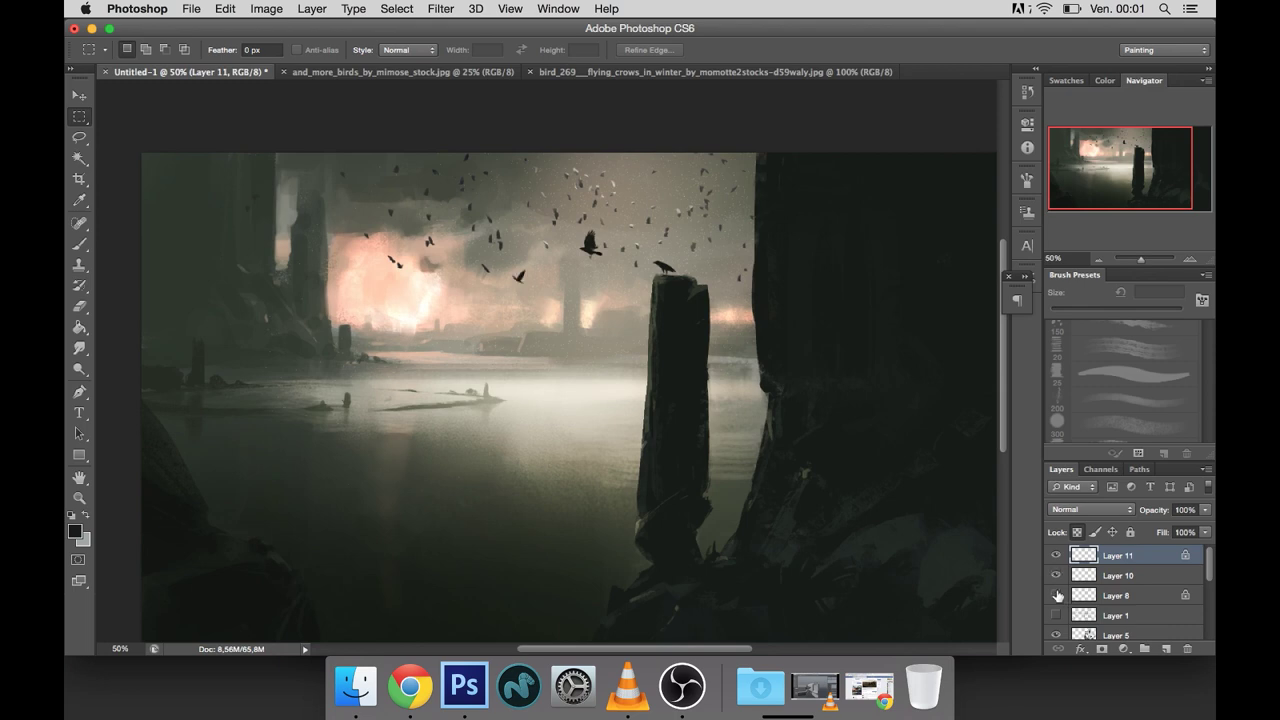
{"action": "left_click", "coordinate": [1108, 599]}
{"action": "left_click", "coordinate": [1166, 649]}
{"action": "key", "text": "b"}
{"action": "scroll", "coordinate": [1207, 402], "scroll_direction": "down", "scroll_amount": 5}
{"action": "scroll", "coordinate": [1207, 402], "scroll_direction": "down", "scroll_amount": 2}
{"action": "left_click", "coordinate": [1135, 385]}
{"action": "left_click", "coordinate": [686, 186], "text": "alt"}
{"action": "key", "text": "]"}
{"action": "key", "text": "]"}
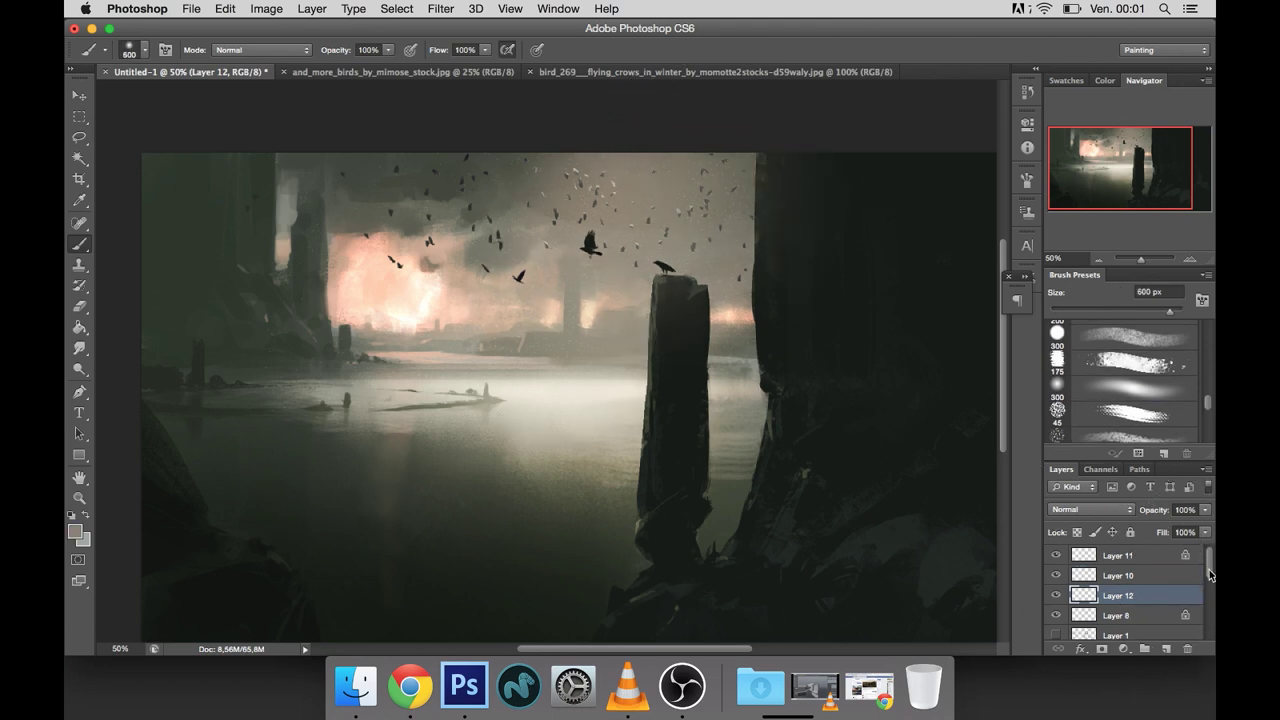
Step: Move Layer 12 down below Layer 2 and set its blend mode to Screen
{"action": "left_click_drag", "start_coordinate": [1120, 595], "coordinate": [1132, 613]}
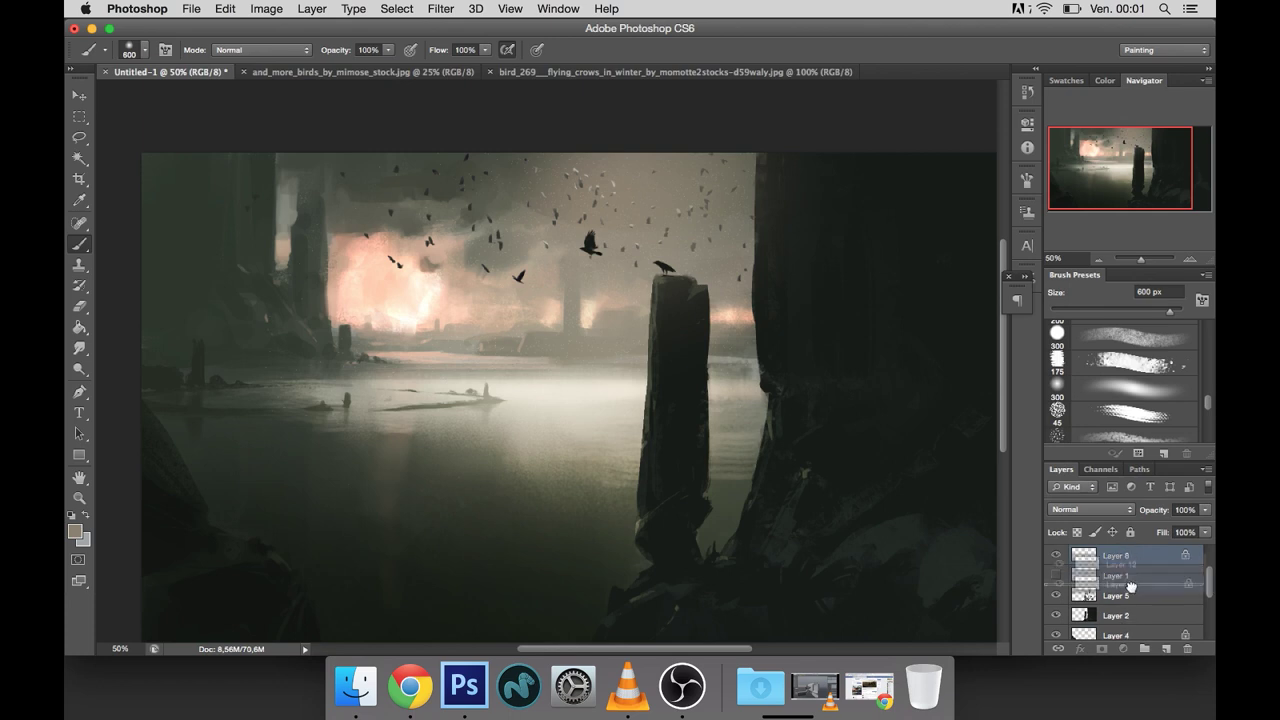
{"action": "left_click_drag", "start_coordinate": [1132, 613], "coordinate": [1163, 612]}
{"action": "left_click", "coordinate": [1092, 509]}
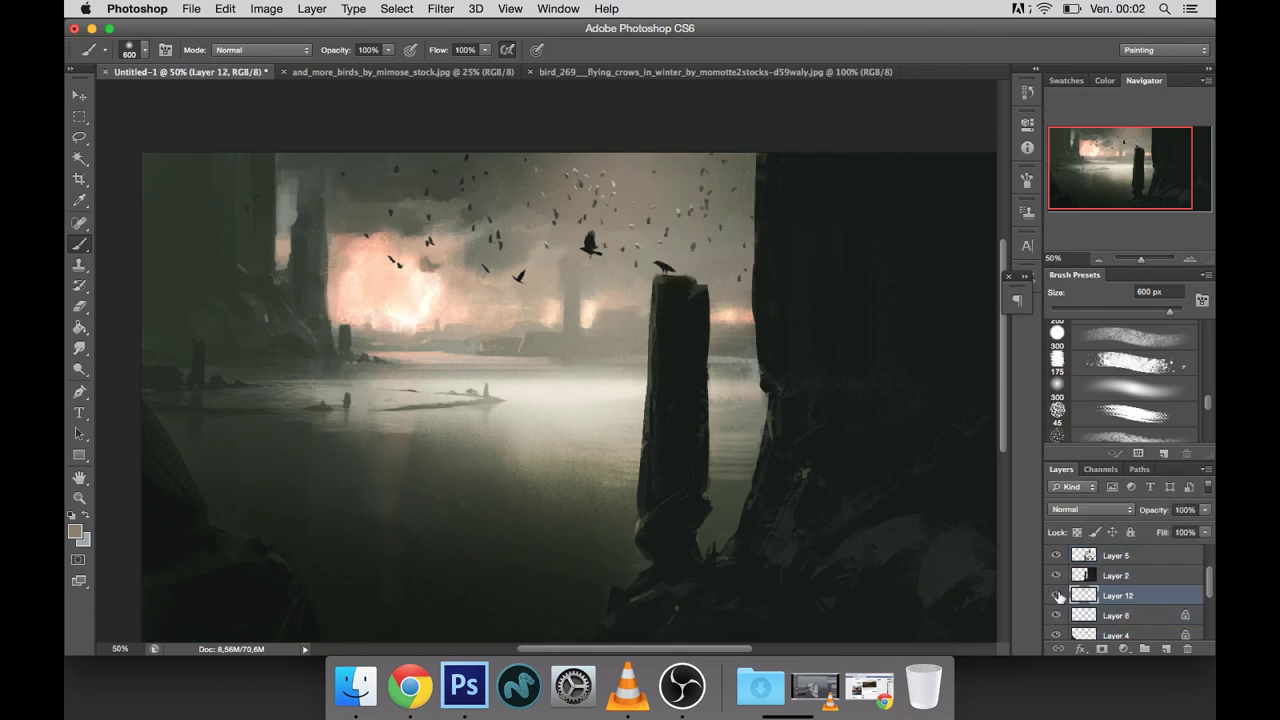
{"action": "left_click", "coordinate": [1067, 610]}
Step: Try raising saturation and shifting hue in Hue/Saturation, then discard the changes
{"action": "left_click", "coordinate": [266, 8]}
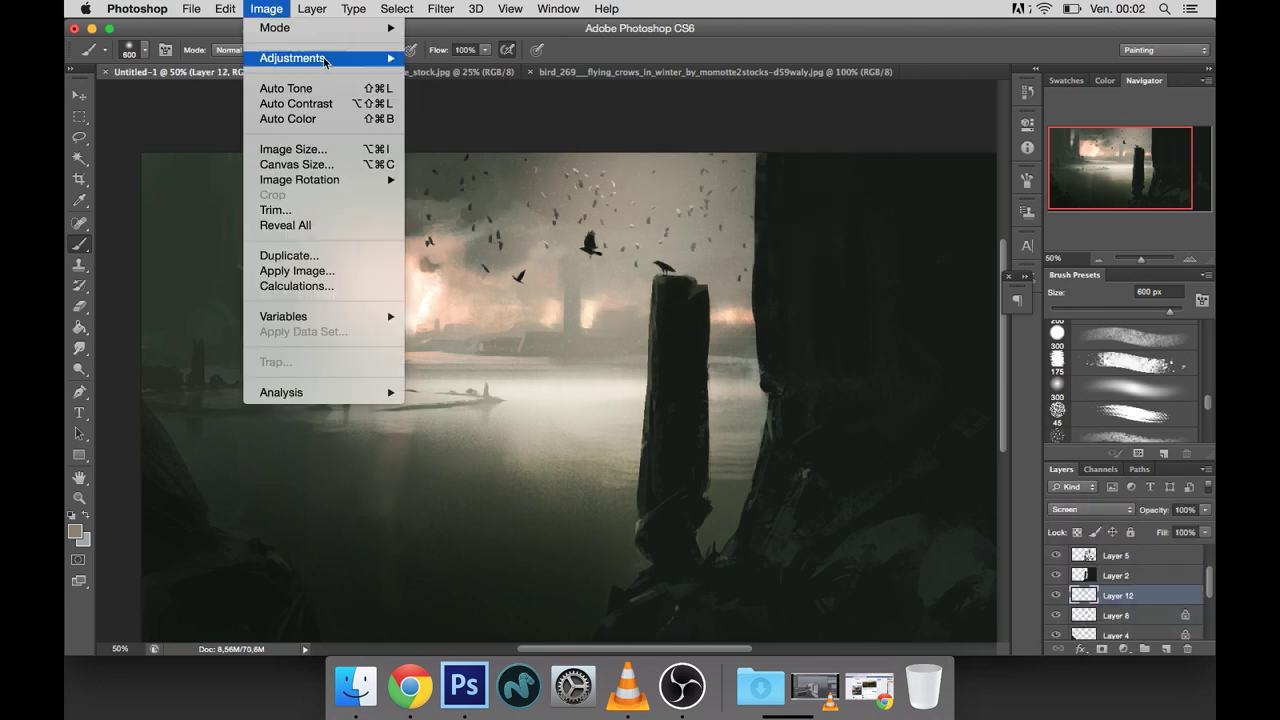
{"action": "left_click", "coordinate": [465, 149]}
{"action": "left_click_drag", "start_coordinate": [866, 293], "coordinate": [988, 296]}
{"action": "left_click_drag", "start_coordinate": [950, 449], "coordinate": [1040, 454]}
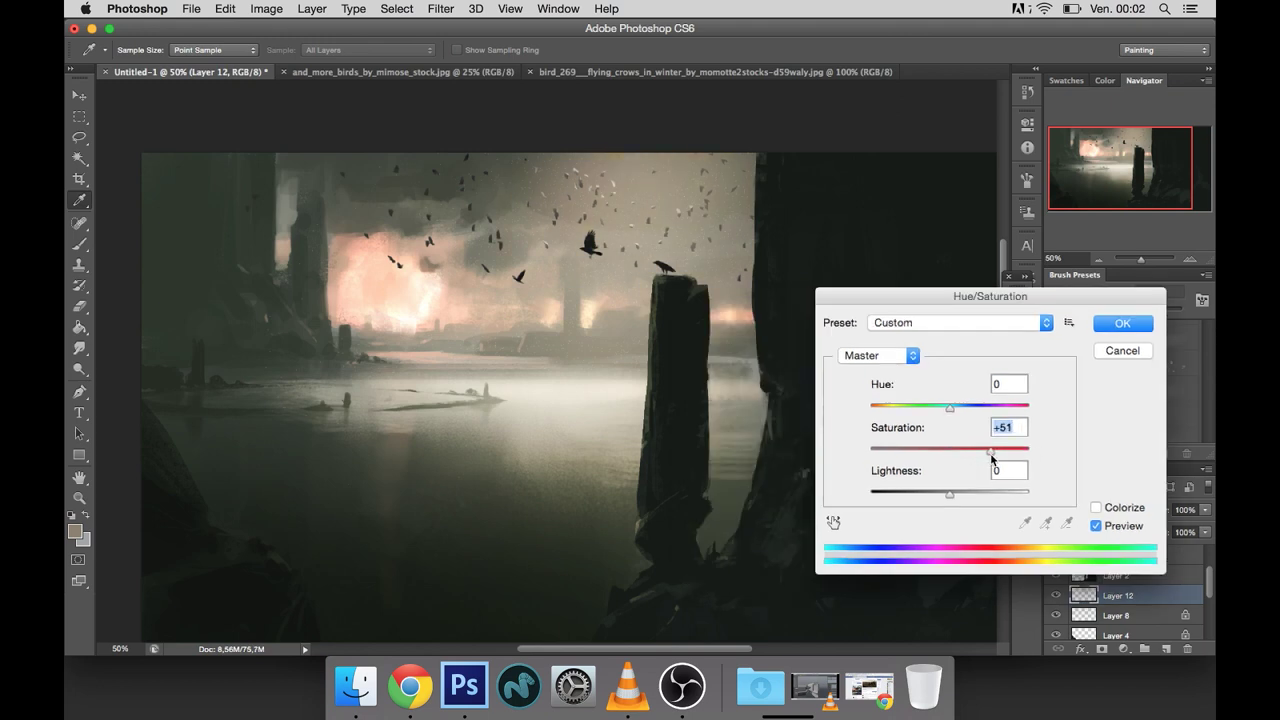
{"action": "left_click_drag", "start_coordinate": [950, 408], "coordinate": [990, 410]}
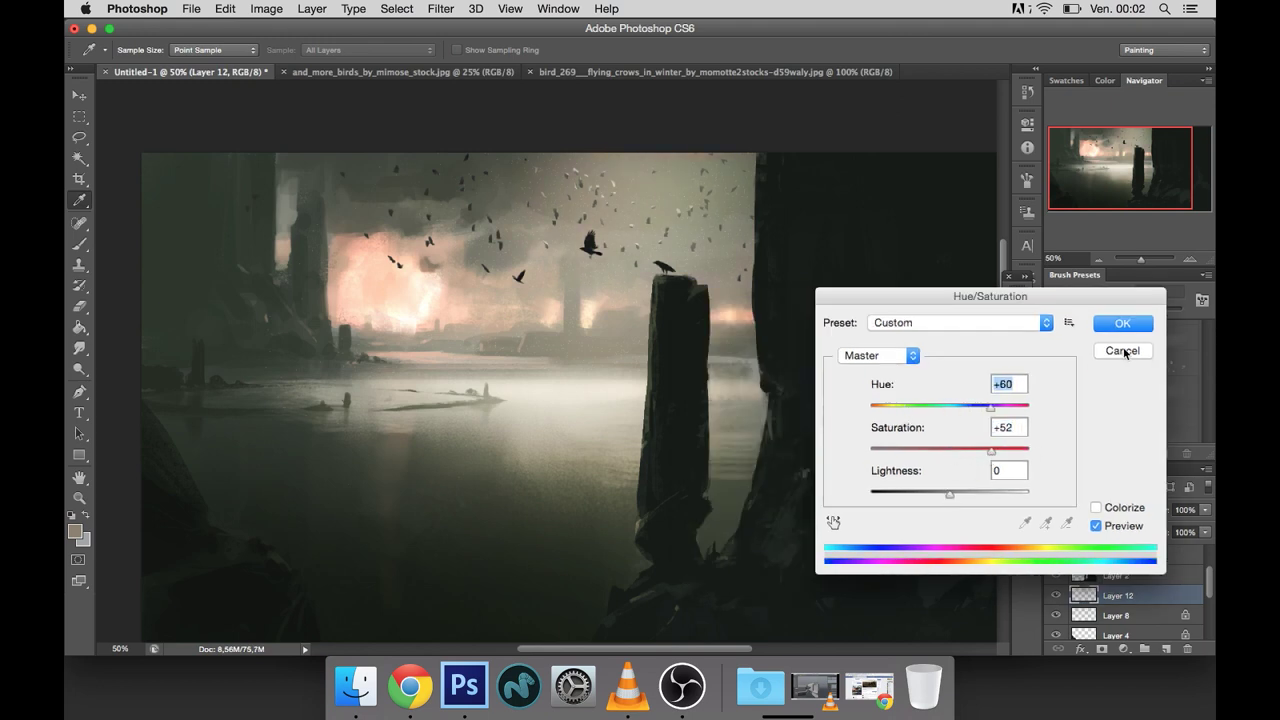
{"action": "left_click", "coordinate": [1122, 350]}
{"action": "key", "text": "b"}
Step: Skew and stretch Layer 12 with Free Transform, apply it, and zoom out to 33.33%
{"action": "key", "text": "ctrl+t"}
{"action": "right_click", "coordinate": [722, 340]}
{"action": "left_click", "coordinate": [770, 405]}
{"action": "mouse_move", "coordinate": [652, 452]}
{"action": "left_mouse_down"}
{"action": "mouse_move", "coordinate": [549, 637]}
{"action": "mouse_move", "coordinate": [563, 588]}
{"action": "left_mouse_up"}
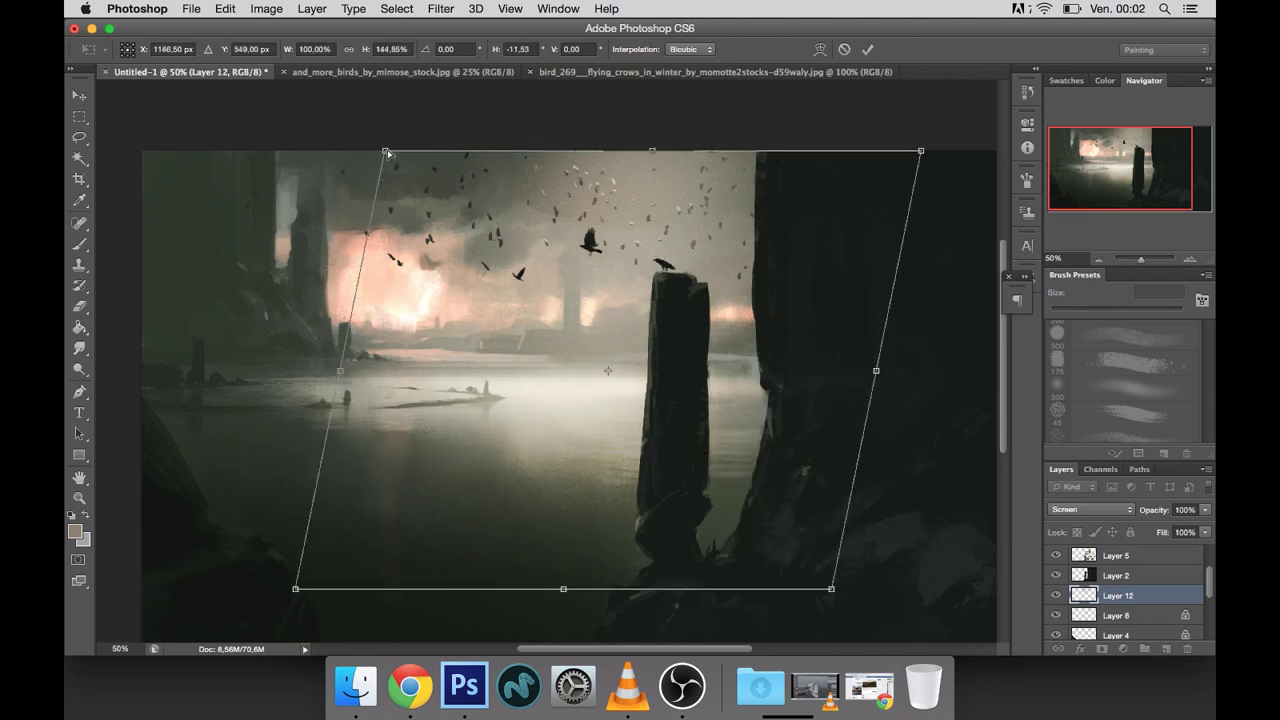
{"action": "left_click_drag", "start_coordinate": [385, 151], "coordinate": [482, 151]}
{"action": "key", "text": "Return"}
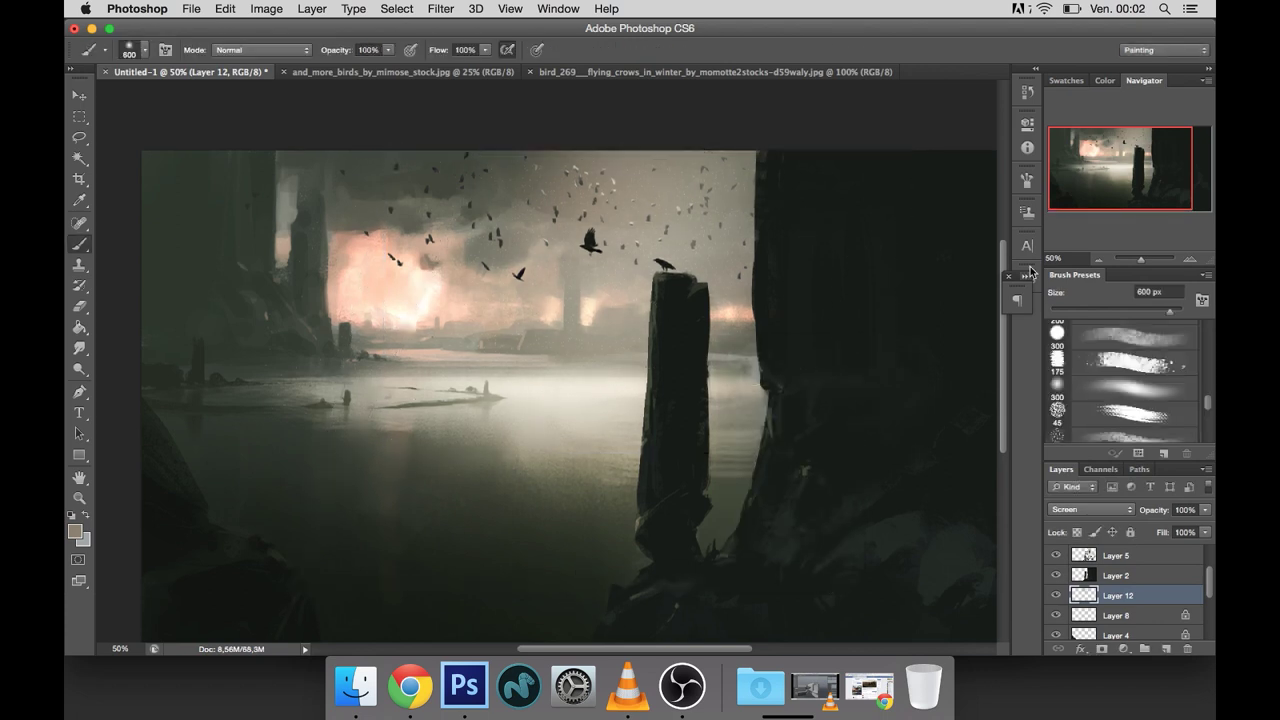
{"action": "left_click", "coordinate": [1099, 259]}
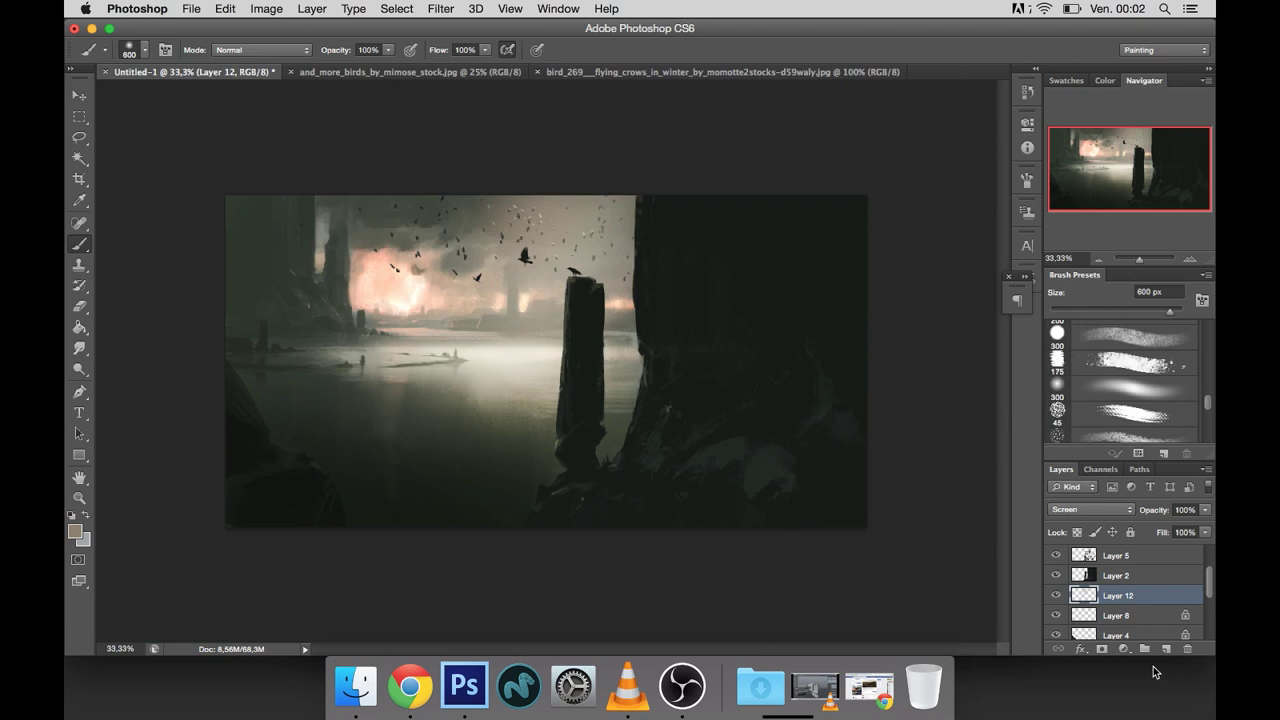
Step: Select the painting layers and merge them into one
{"action": "scroll", "coordinate": [1150, 600], "scroll_direction": "down", "scroll_amount": 3}
{"action": "left_click", "coordinate": [1120, 632]}
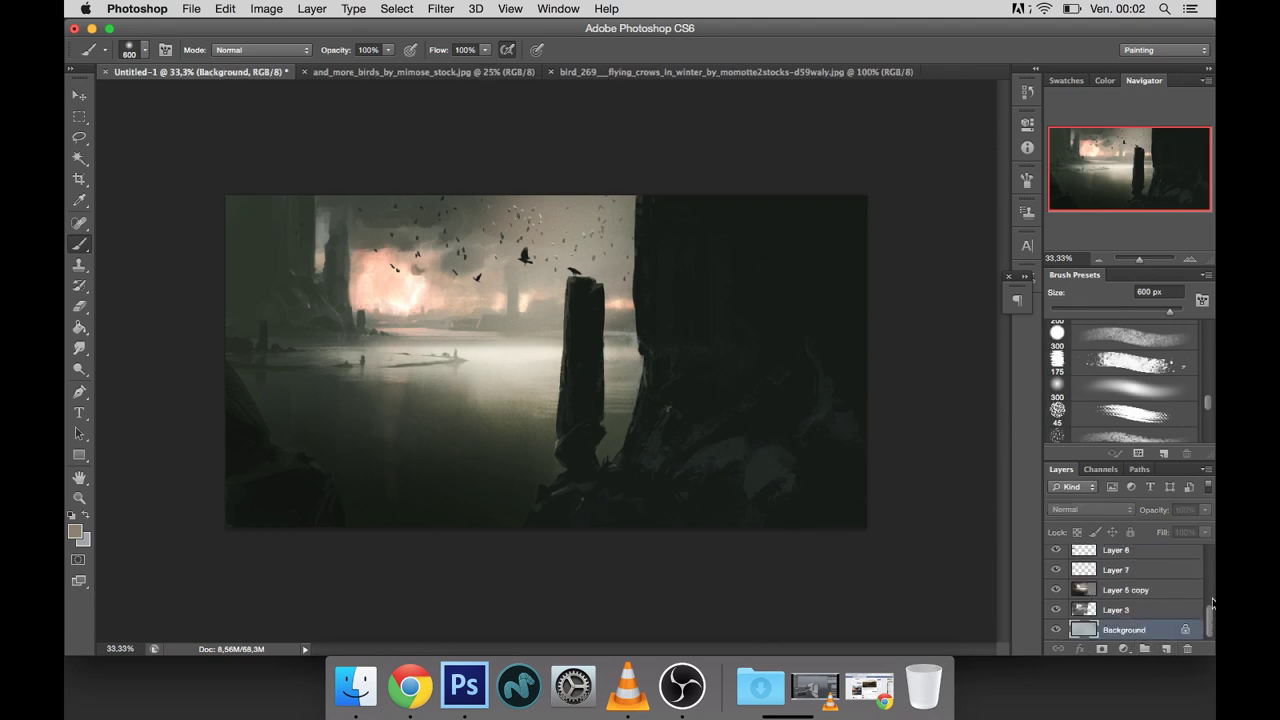
{"action": "scroll", "coordinate": [1150, 600], "scroll_direction": "up", "scroll_amount": 3}
{"action": "left_click", "coordinate": [1120, 555], "text": "shift"}
{"action": "right_click", "coordinate": [1150, 565]}
{"action": "left_click", "coordinate": [959, 434]}
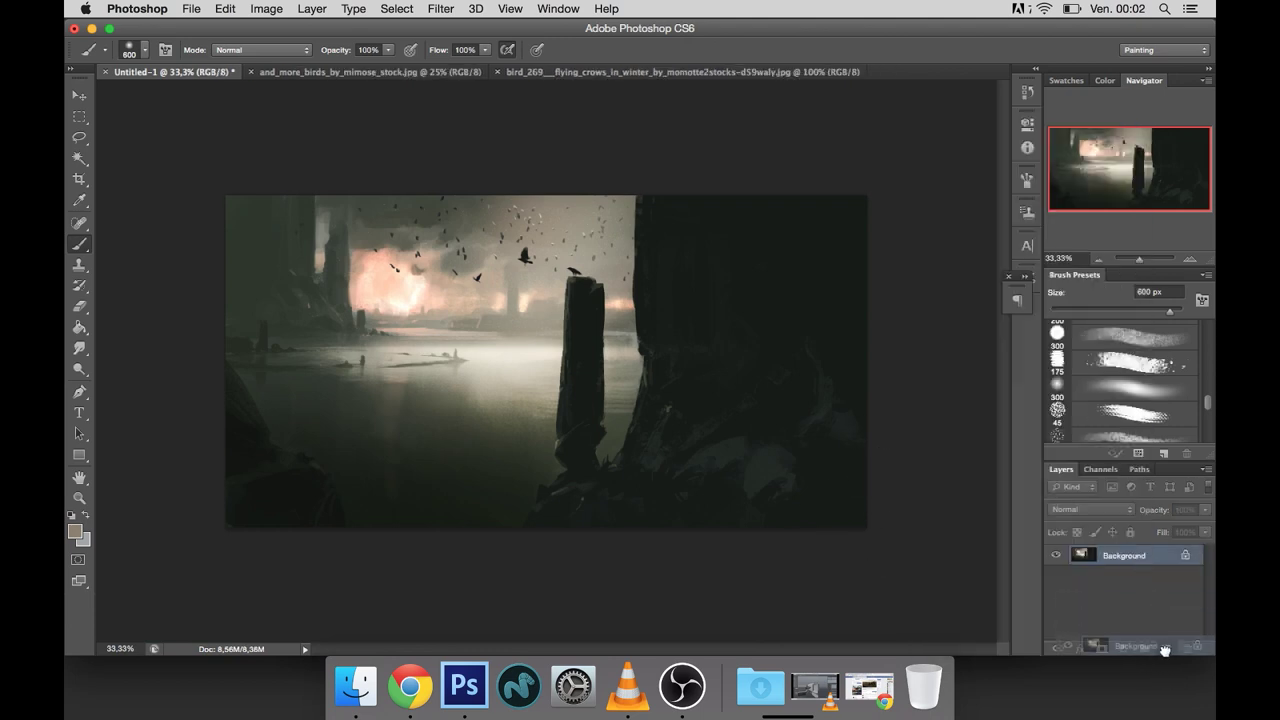
Step: Add a Color Lookup layer, trial abstract looks from Gray Tone to Turquoise-Sepia, and fade it to 39% opacity
{"action": "left_click", "coordinate": [1123, 648]}
{"action": "left_click", "coordinate": [1143, 558]}
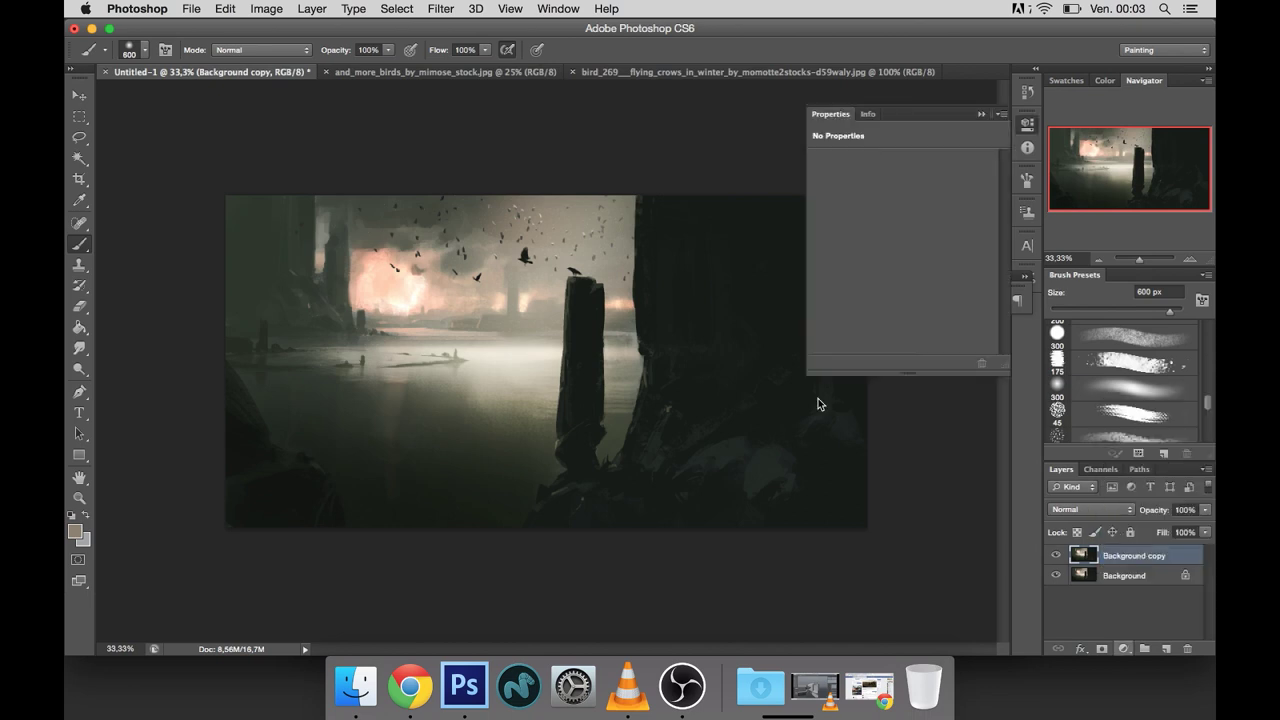
{"action": "left_click", "coordinate": [948, 183]}
{"action": "left_click", "coordinate": [918, 326]}
{"action": "left_click", "coordinate": [931, 182]}
{"action": "left_click", "coordinate": [925, 164]}
{"action": "left_click", "coordinate": [931, 181]}
{"action": "left_click", "coordinate": [931, 165]}
{"action": "left_click", "coordinate": [931, 181]}
{"action": "left_click", "coordinate": [931, 166]}
{"action": "left_click", "coordinate": [932, 179]}
{"action": "left_click", "coordinate": [932, 167]}
{"action": "left_click", "coordinate": [931, 180]}
{"action": "left_click", "coordinate": [931, 246]}
{"action": "left_click", "coordinate": [931, 181]}
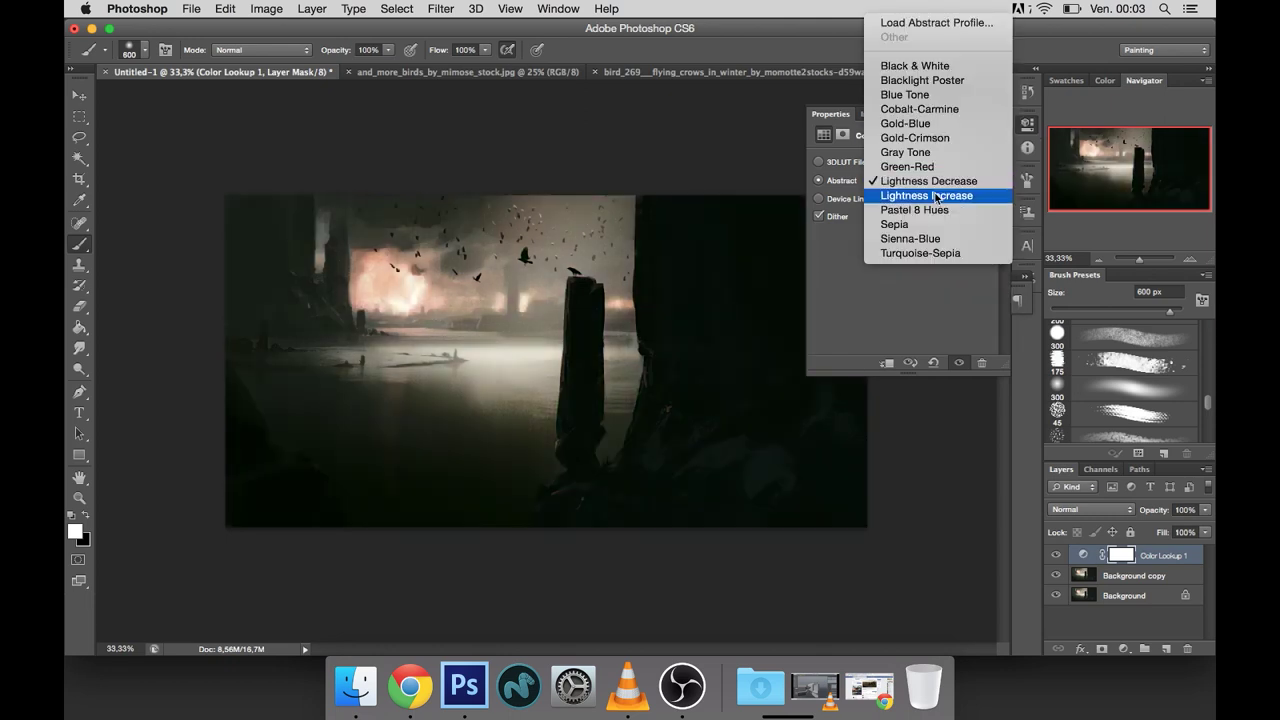
{"action": "left_click", "coordinate": [935, 196]}
{"action": "left_click", "coordinate": [932, 181]}
{"action": "left_click", "coordinate": [935, 196]}
{"action": "left_click", "coordinate": [932, 182]}
{"action": "left_click", "coordinate": [931, 195]}
{"action": "left_click", "coordinate": [929, 184]}
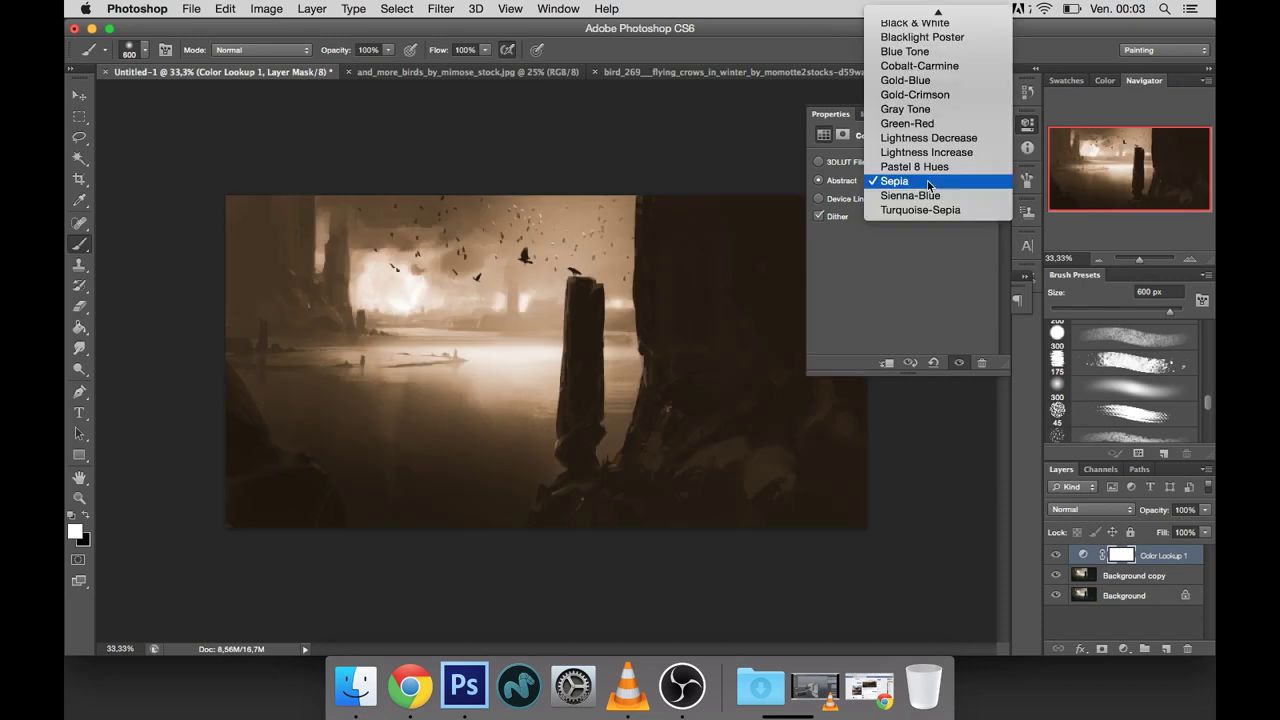
{"action": "left_click", "coordinate": [931, 195]}
{"action": "left_click", "coordinate": [927, 182]}
{"action": "left_click", "coordinate": [930, 195]}
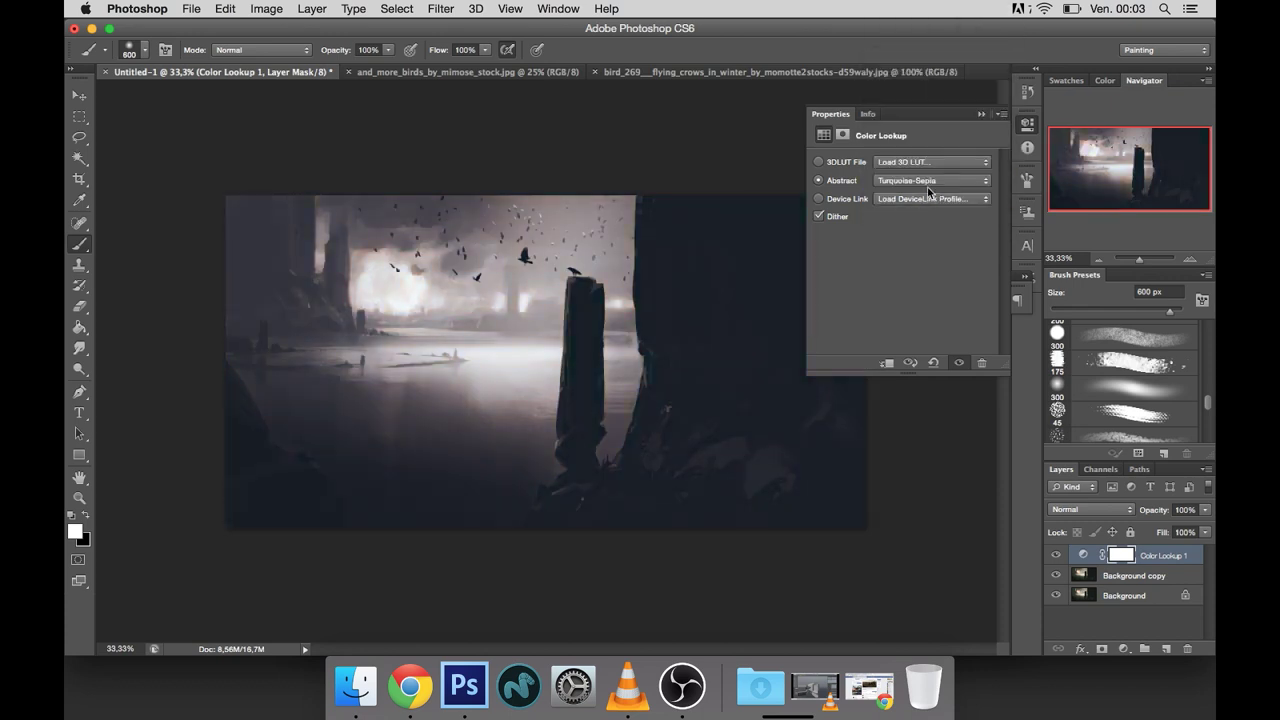
{"action": "left_click", "coordinate": [1026, 124]}
{"action": "left_click", "coordinate": [1190, 258]}
{"action": "mouse_move", "coordinate": [1205, 510]}
{"action": "left_mouse_down"}
{"action": "mouse_move", "coordinate": [1160, 531]}
{"action": "mouse_move", "coordinate": [1187, 648]}
{"action": "left_mouse_up"}
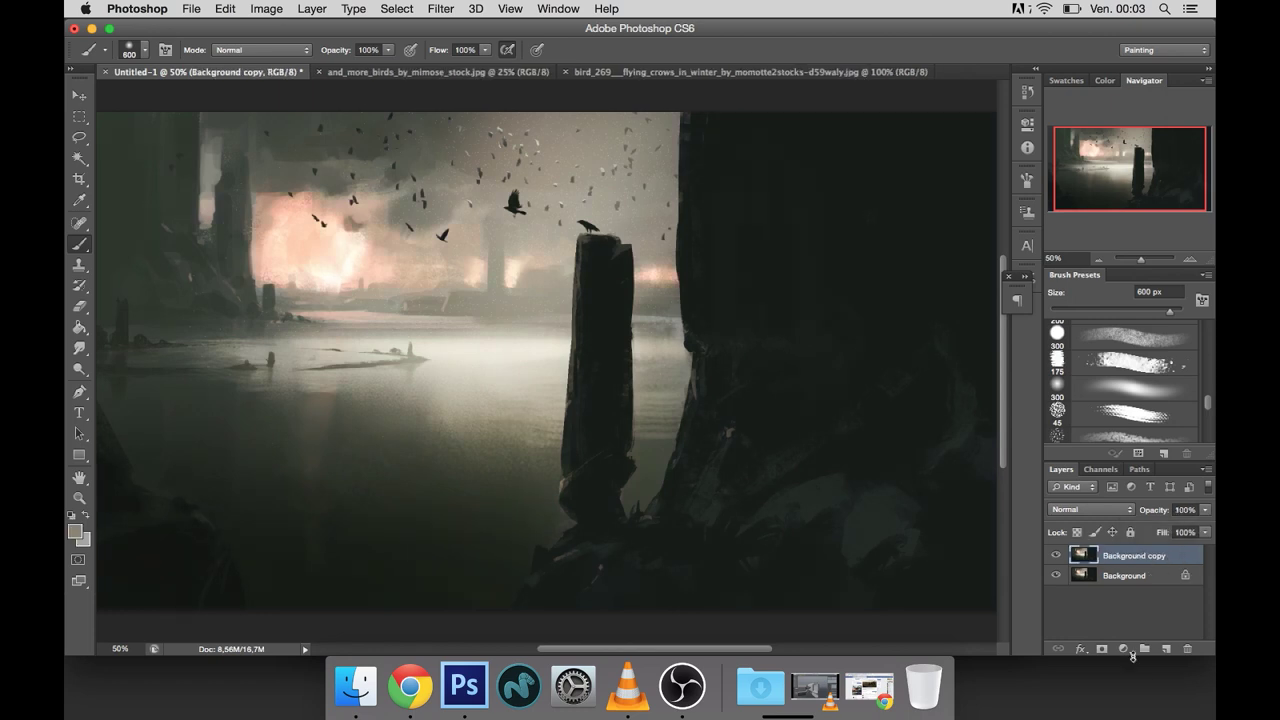
Step: Add a Hue/Saturation adjustment layer boosting Yellows saturation by +22
{"action": "left_click", "coordinate": [1124, 648]}
{"action": "left_click", "coordinate": [1146, 507]}
{"action": "left_click", "coordinate": [915, 181]}
{"action": "left_click", "coordinate": [870, 204]}
{"action": "left_click_drag", "start_coordinate": [903, 251], "coordinate": [910, 252]}
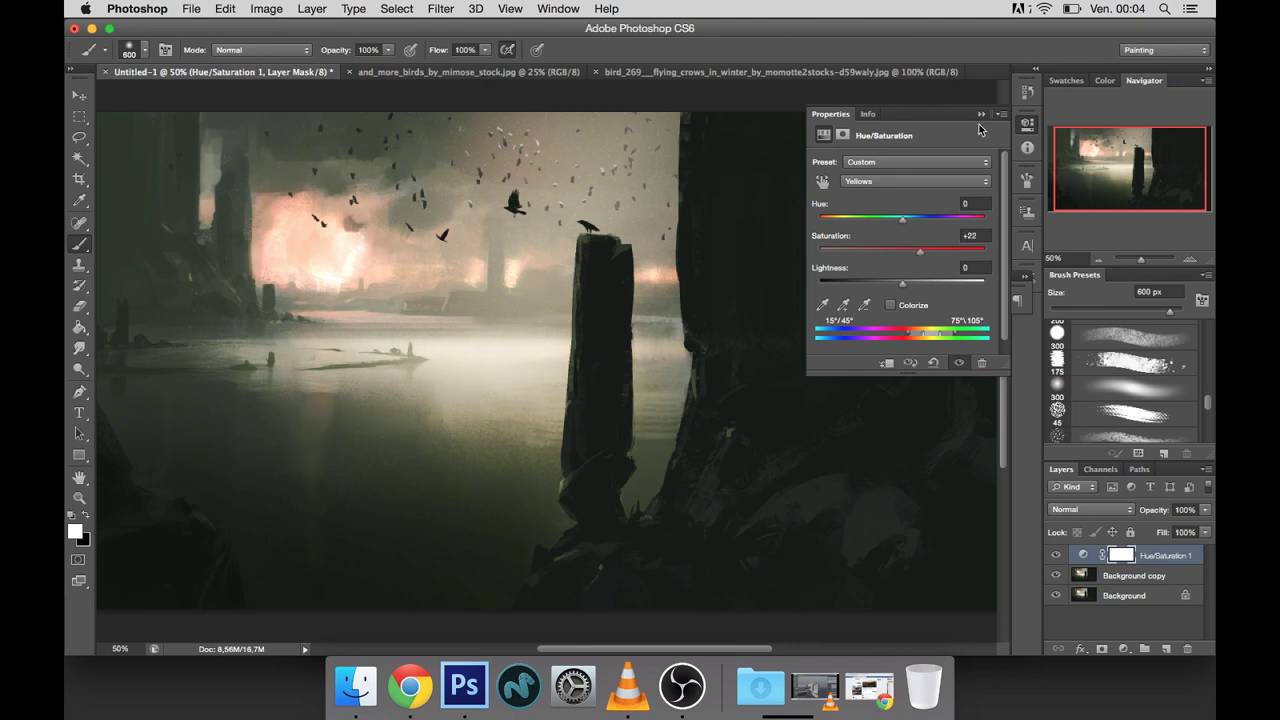
{"action": "left_click", "coordinate": [981, 114]}
{"action": "left_click", "coordinate": [1097, 258]}
Step: Merge all layers into Background and duplicate it as Background copy
{"action": "left_click", "coordinate": [1128, 596], "text": "shift"}
{"action": "right_click", "coordinate": [1130, 592]}
{"action": "left_click", "coordinate": [1020, 571]}
{"action": "left_click_drag", "start_coordinate": [1140, 556], "coordinate": [1166, 648]}
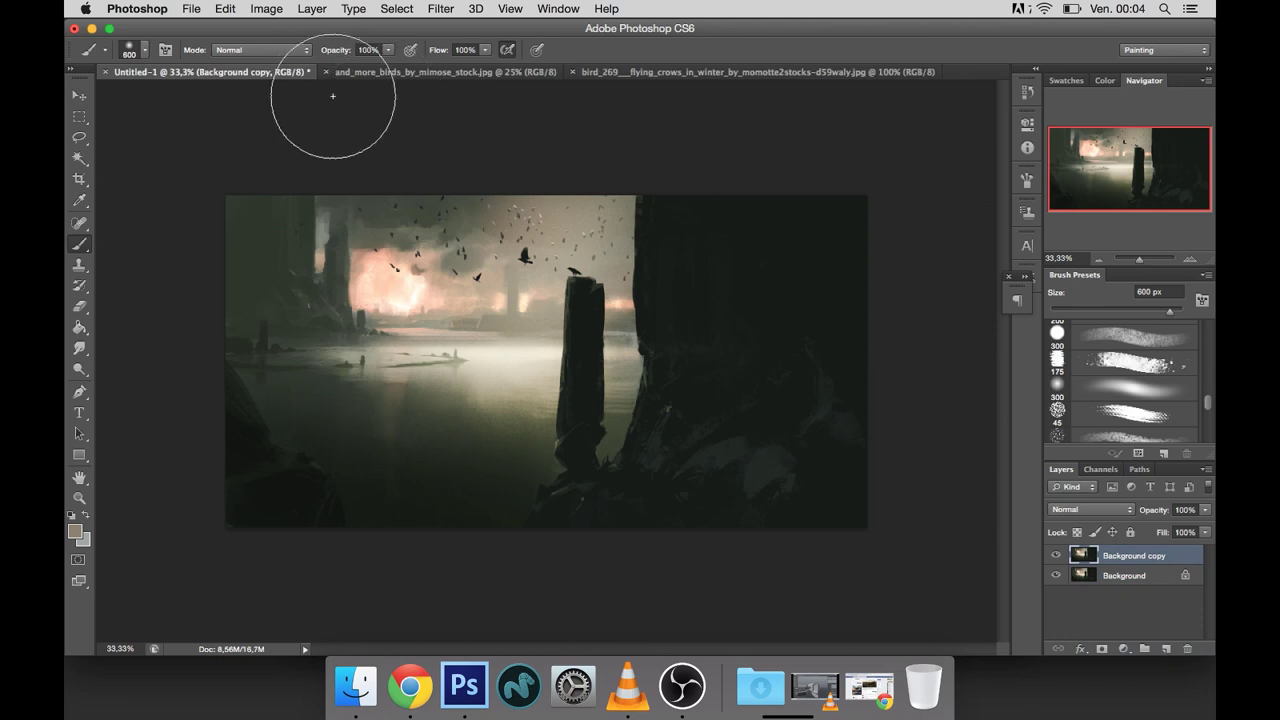
Step: Apply Add Noise to Background copy, then soften it with Filter > Blur > Blur
{"action": "left_click", "coordinate": [441, 9]}
{"action": "left_click", "coordinate": [655, 220]}
{"action": "key", "text": "Return"}
{"action": "key", "text": "b"}
{"action": "left_click", "coordinate": [441, 9]}
{"action": "left_click", "coordinate": [650, 271]}
Step: Desaturate the noise layer and blend it as Overlay at 10% opacity
{"action": "left_click", "coordinate": [266, 9]}
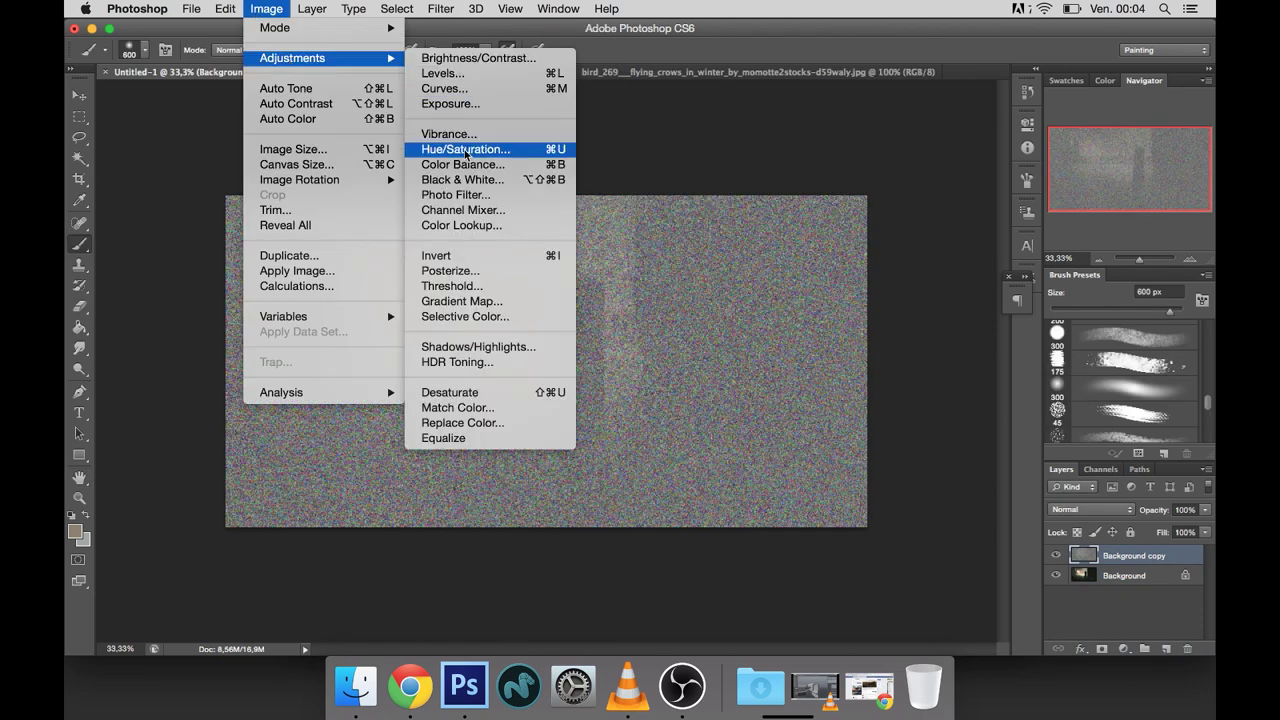
{"action": "left_click", "coordinate": [509, 146]}
{"action": "left_click_drag", "start_coordinate": [933, 449], "coordinate": [850, 449]}
{"action": "left_click", "coordinate": [1112, 322]}
{"action": "left_click", "coordinate": [1119, 510]}
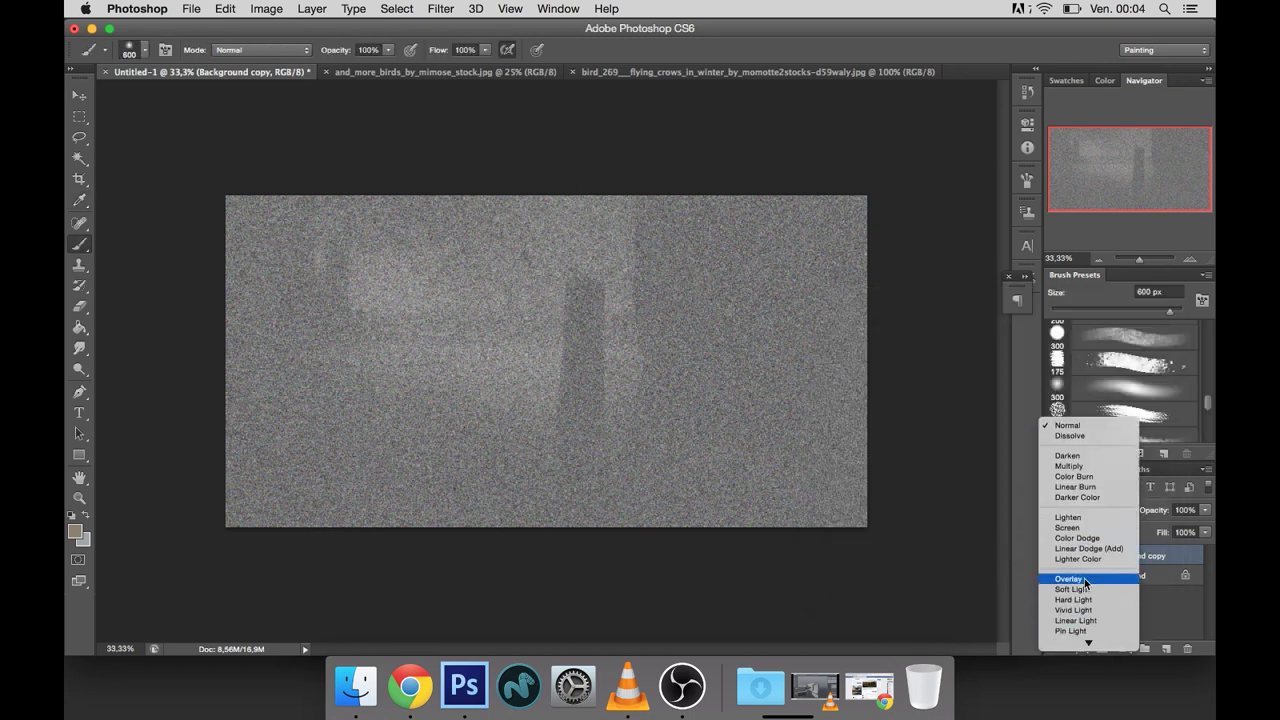
{"action": "left_click", "coordinate": [1075, 574]}
{"action": "left_click_drag", "start_coordinate": [1205, 510], "coordinate": [1136, 531]}
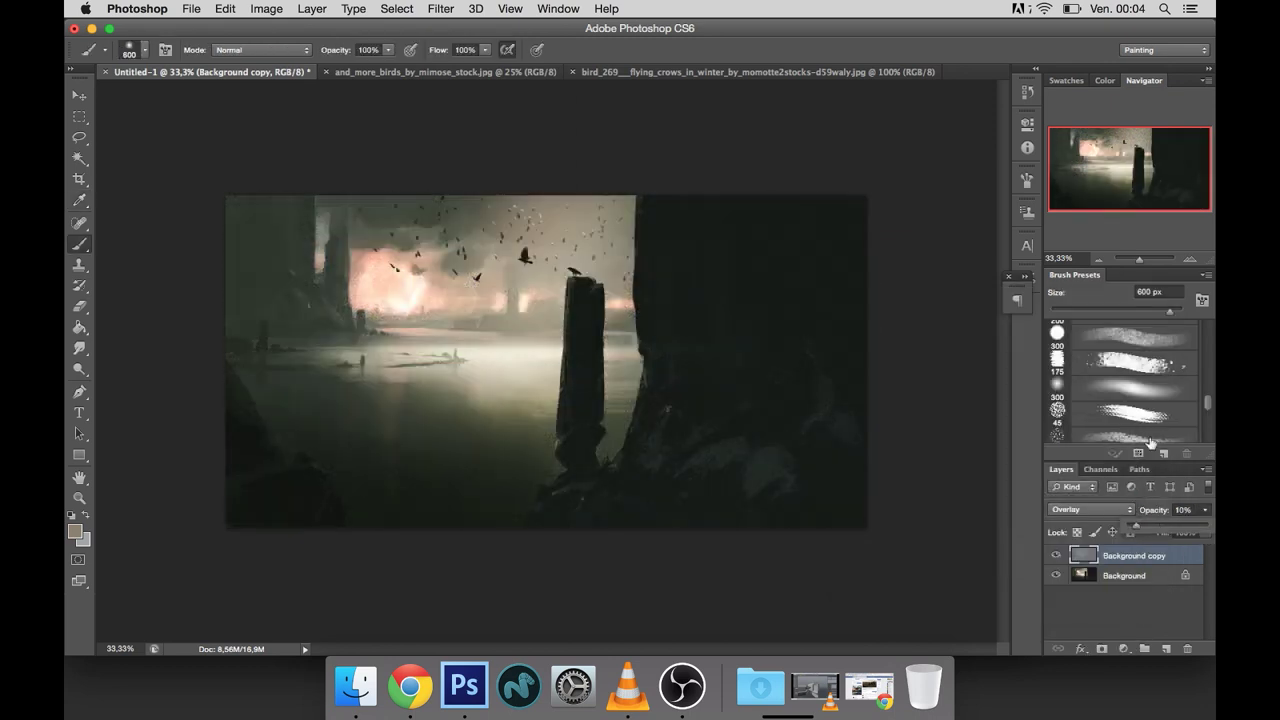
Step: Inspect the grain up close, then flatten the image into a single Background layer
{"action": "left_click", "coordinate": [1190, 259]}
{"action": "left_click", "coordinate": [1190, 259]}
{"action": "left_click_drag", "start_coordinate": [1130, 168], "coordinate": [1113, 151]}
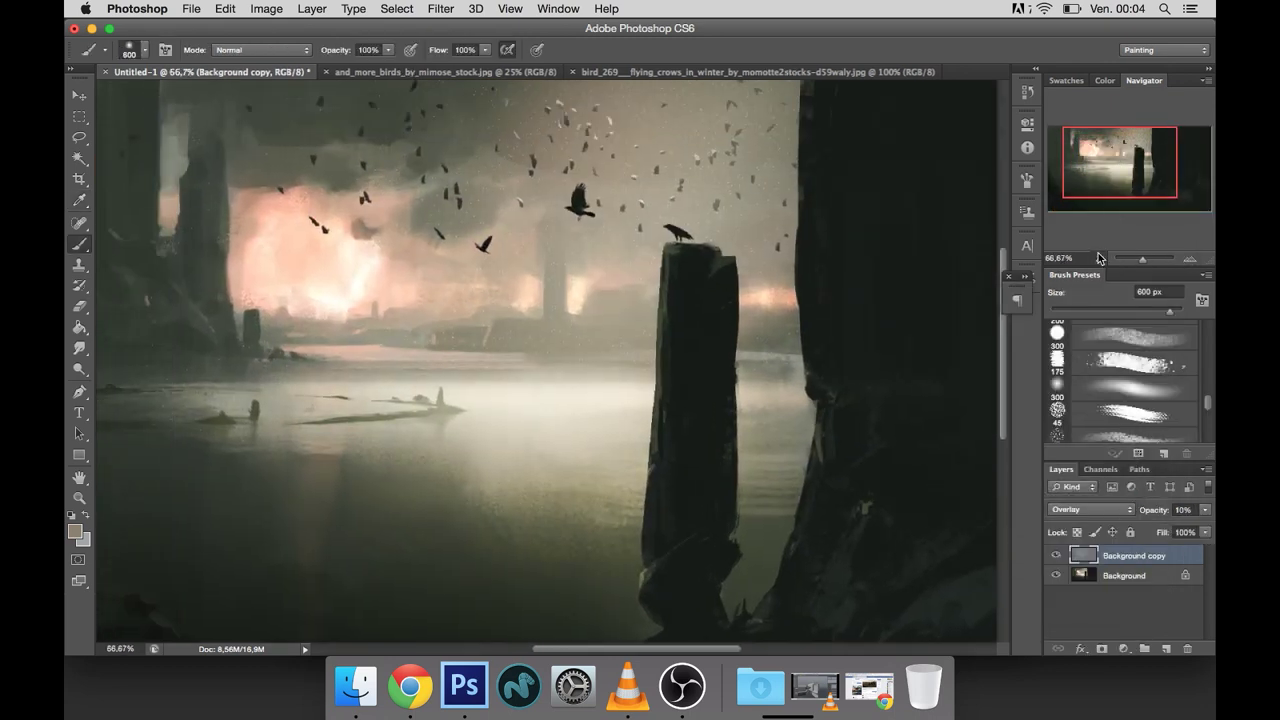
{"action": "left_click", "coordinate": [1098, 259]}
{"action": "right_click", "coordinate": [1127, 578]}
{"action": "left_click", "coordinate": [1100, 578]}
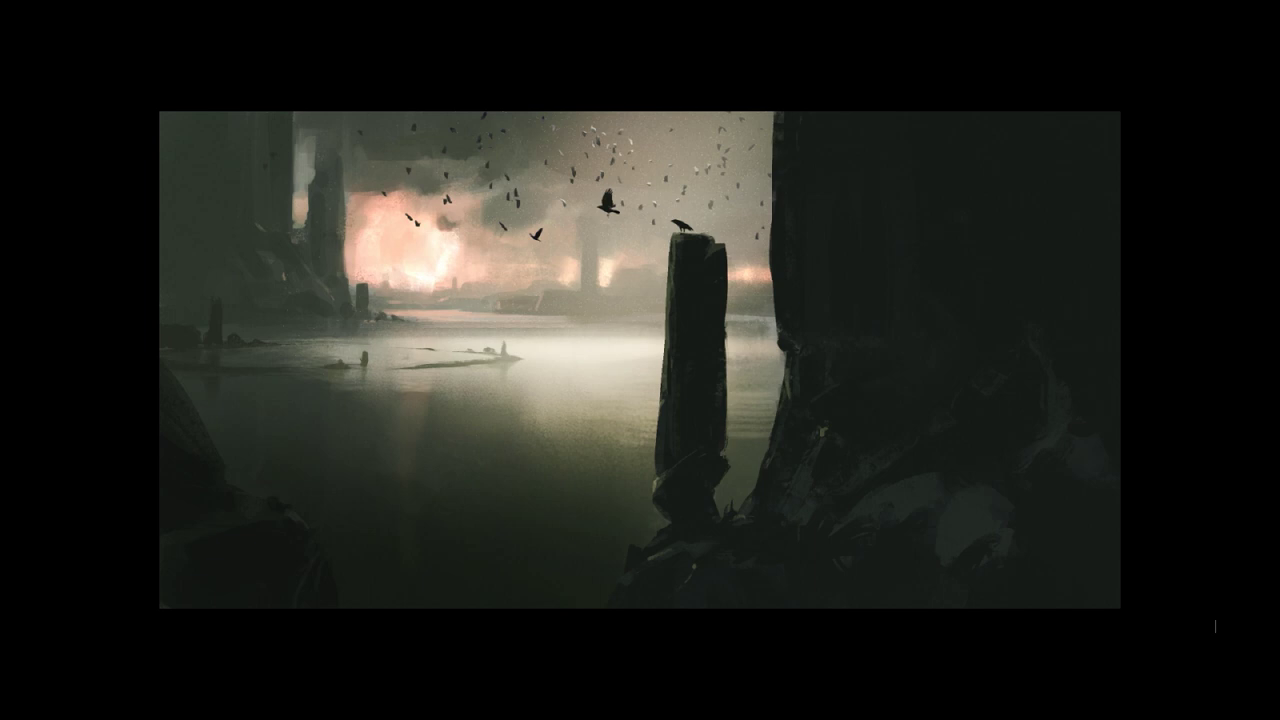
{"action": "key", "text": "f"}
{"action": "left_click", "coordinate": [1190, 258]}
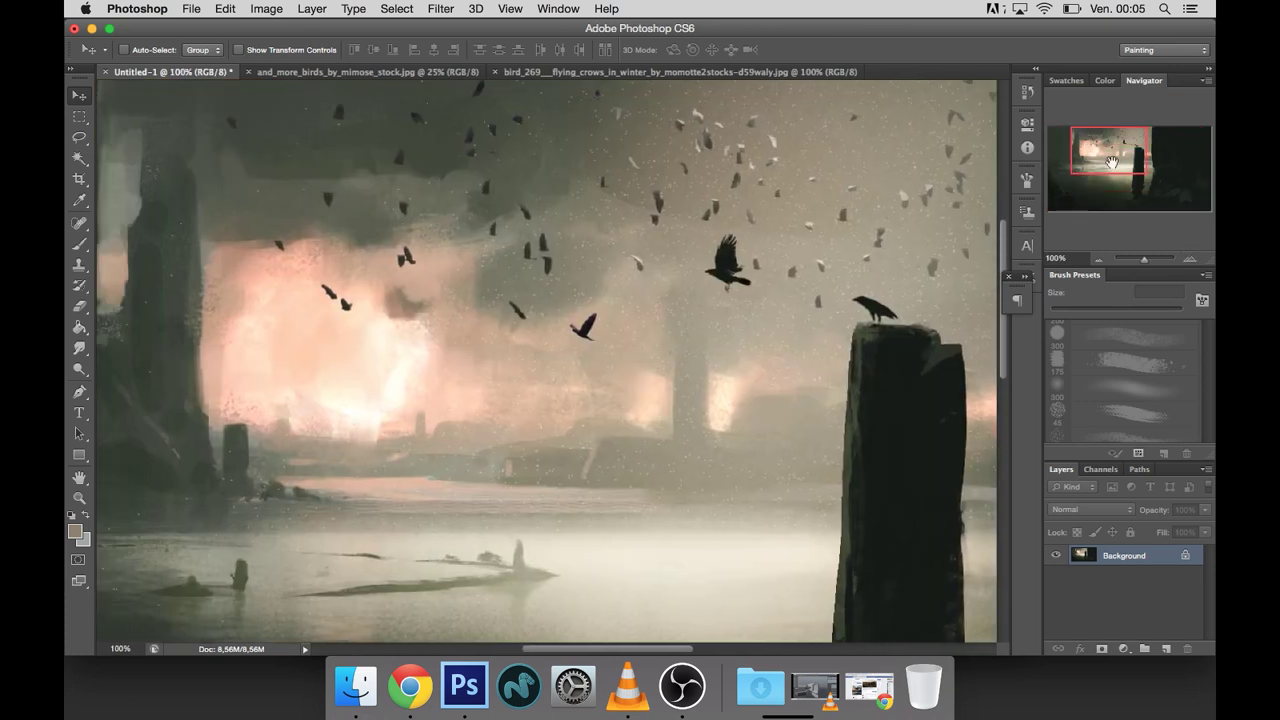
Step: Zoom in on the pillar and crows, shrink the brush to 8 px, and check the crow reference tab
{"action": "left_click", "coordinate": [1190, 258]}
{"action": "left_click", "coordinate": [1127, 152]}
{"action": "key", "text": "b"}
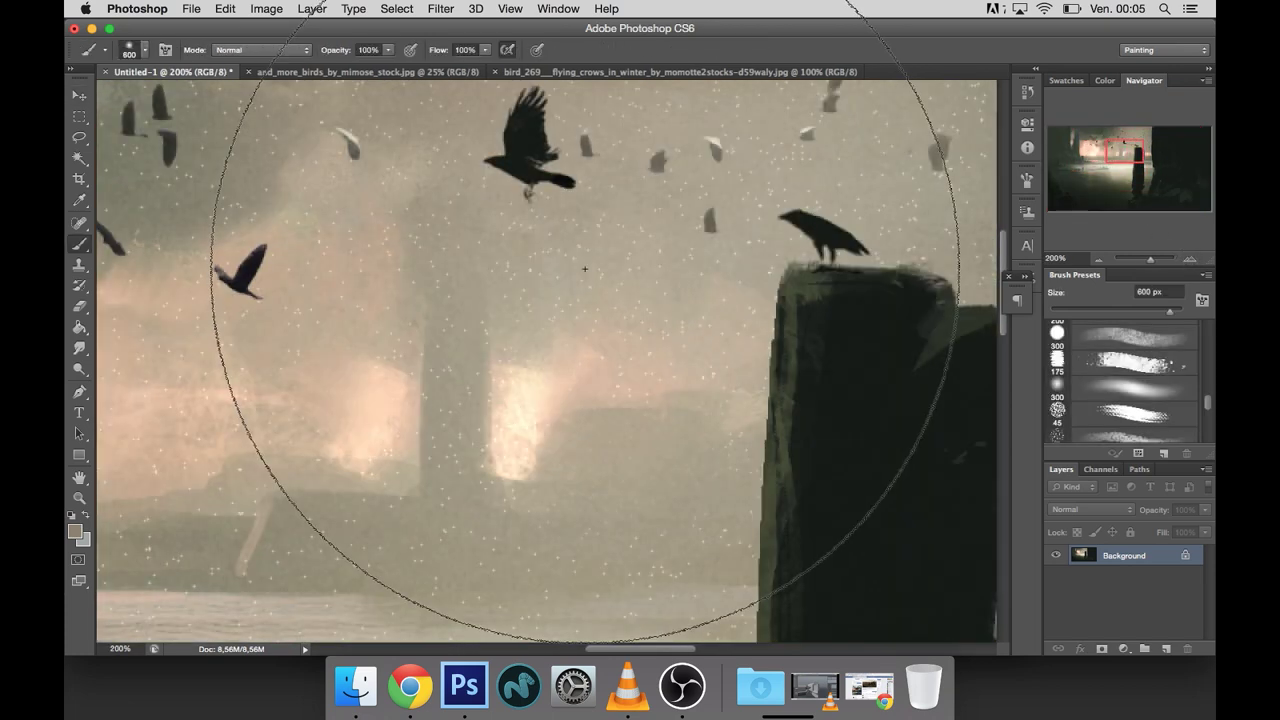
{"action": "key", "text": "bracketleft"}
{"action": "key", "text": "bracketleft"}
{"action": "key", "text": "bracketleft"}
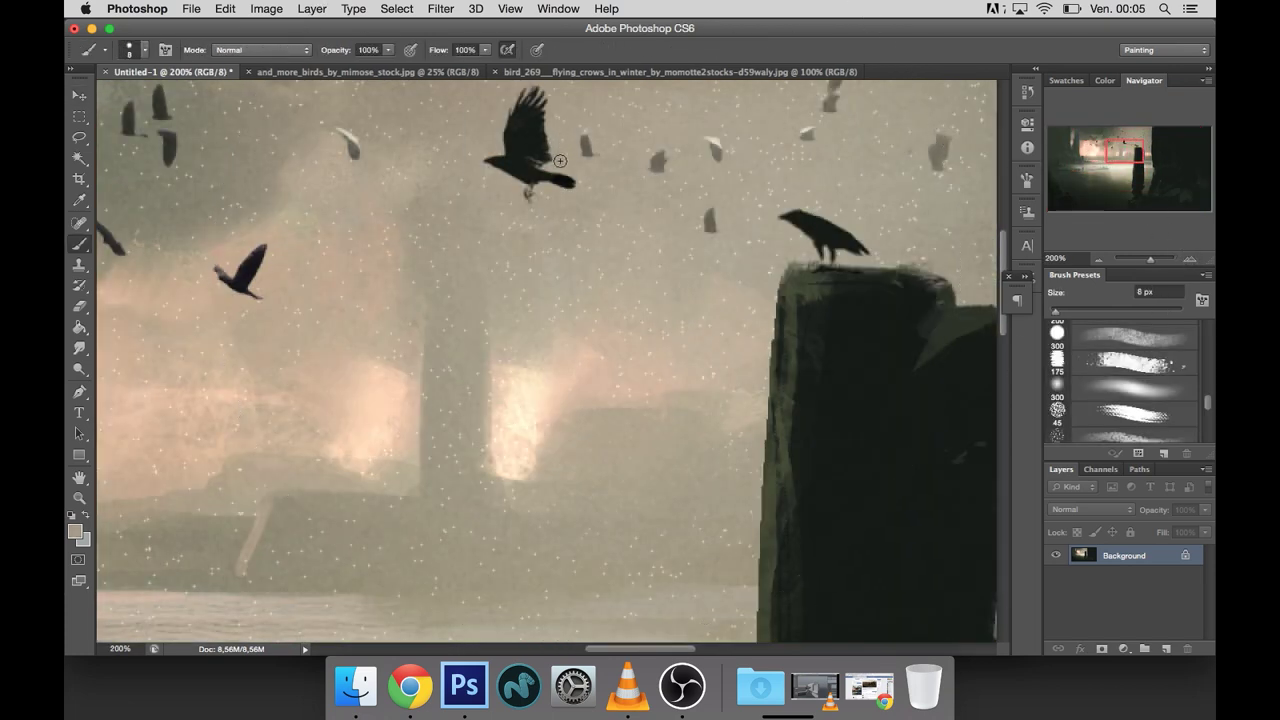
{"action": "left_click", "coordinate": [570, 72]}
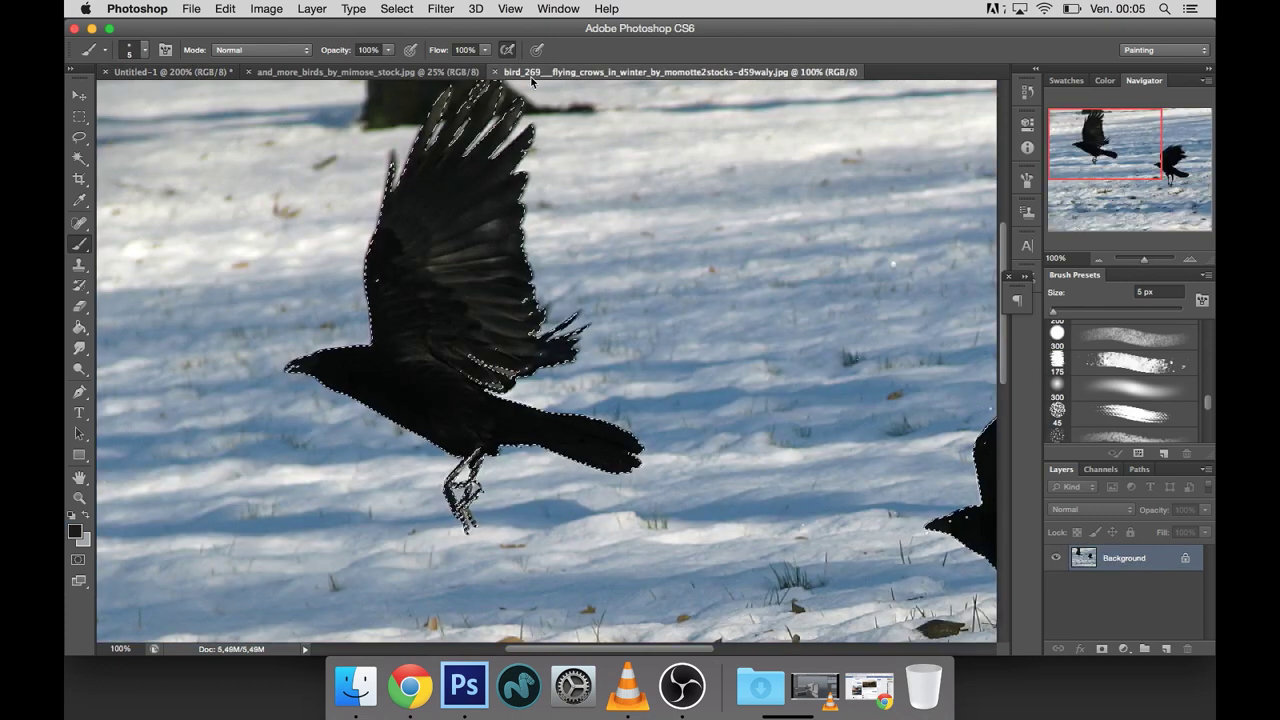
{"action": "left_click", "coordinate": [170, 72]}
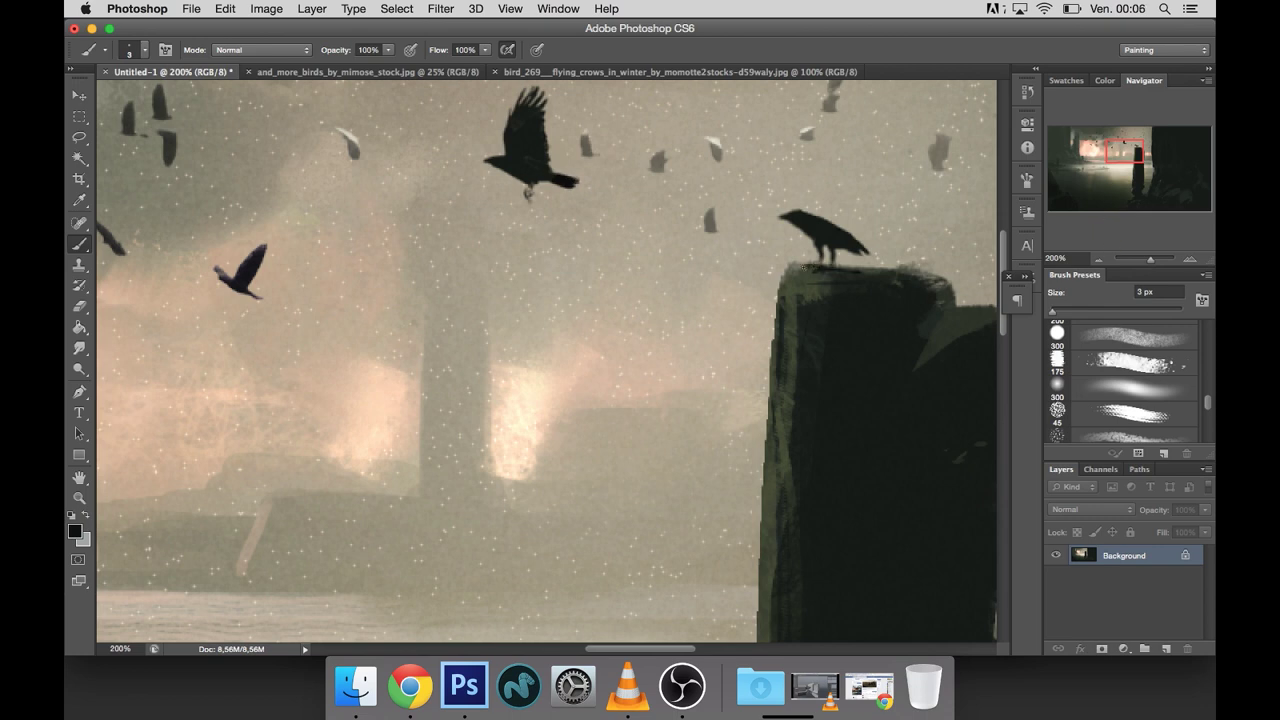
Step: Zoom out to the whole painting and preview it in full screen
{"action": "left_click", "coordinate": [1098, 258]}
{"action": "left_click", "coordinate": [1098, 258]}
{"action": "left_click", "coordinate": [1098, 258]}
{"action": "key", "text": "f"}
{"action": "key", "text": "f"}
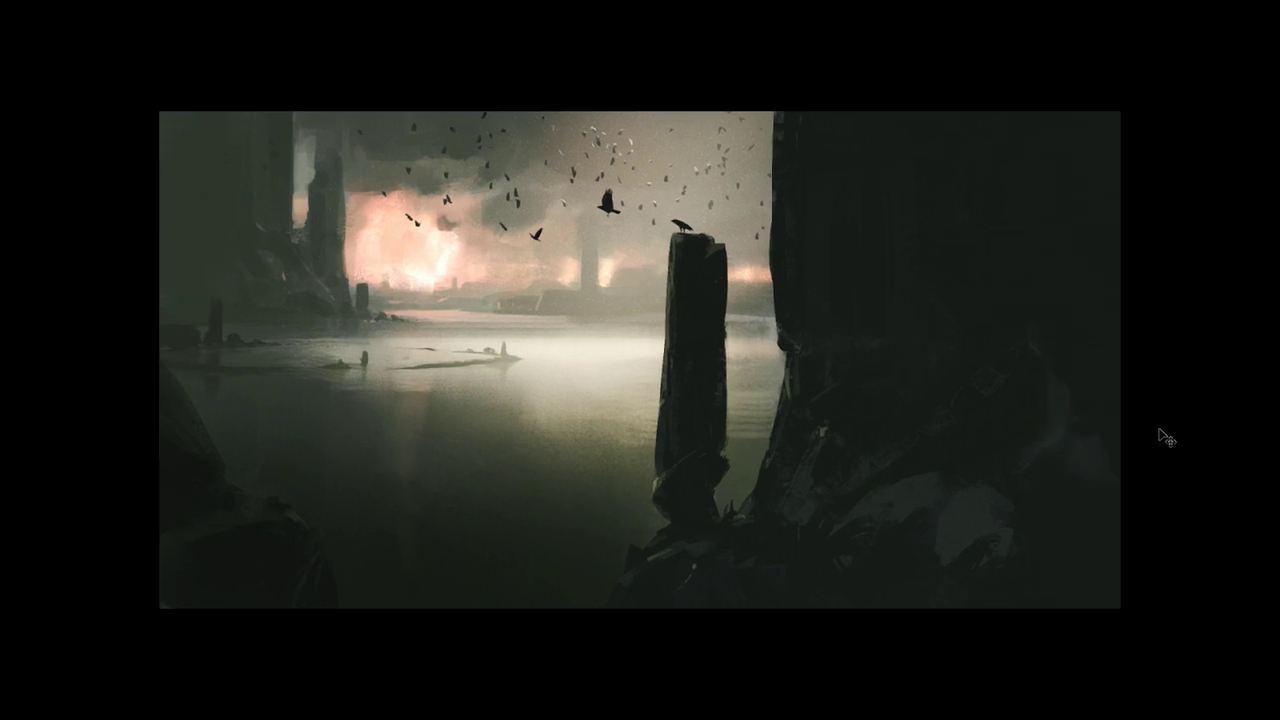
{"action": "key", "text": "f"}
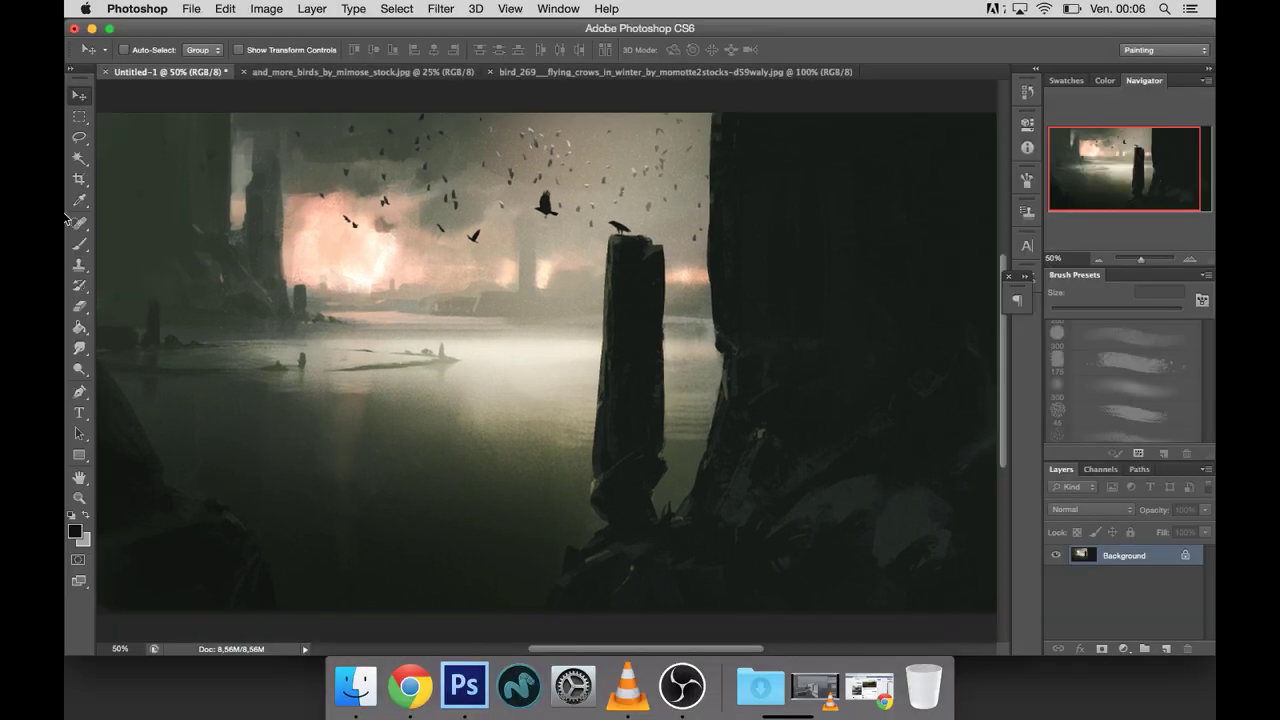
{"action": "left_click", "coordinate": [191, 8]}
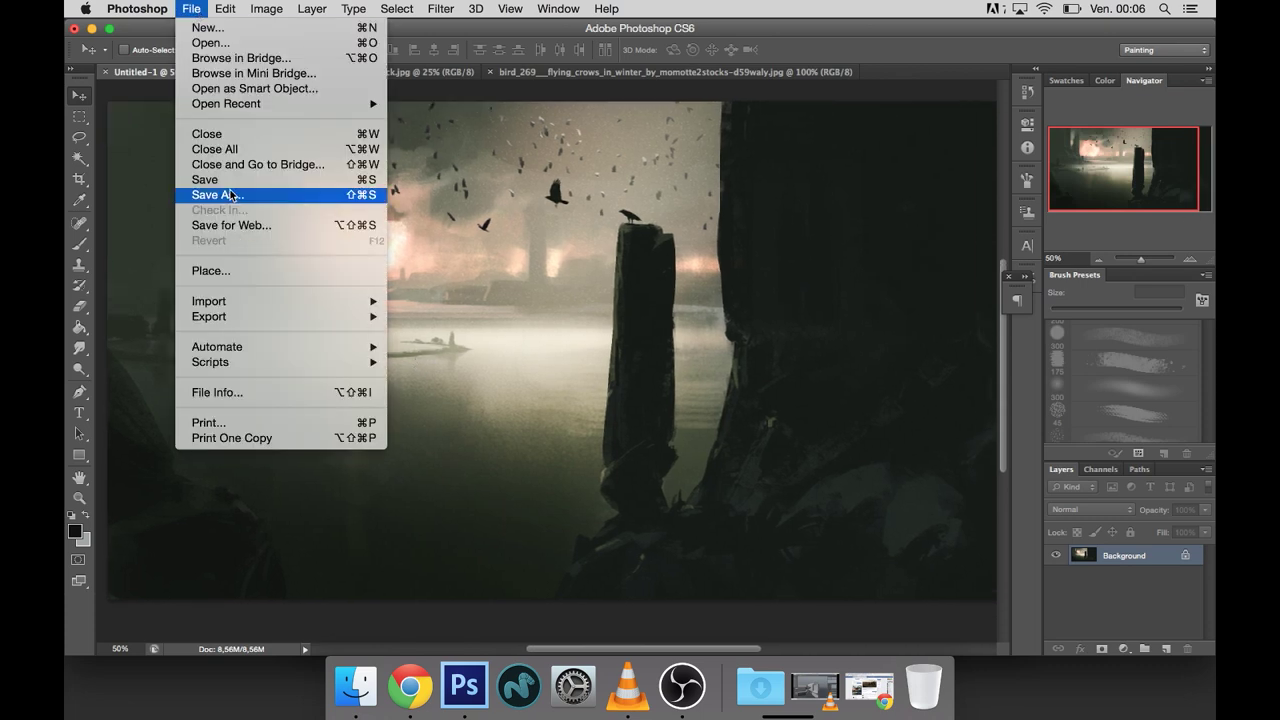
Step: Save the painting via Save As under the name 'lake' as a PNG in Bureau
{"action": "left_click", "coordinate": [230, 195]}
{"action": "type", "text": "lake"}
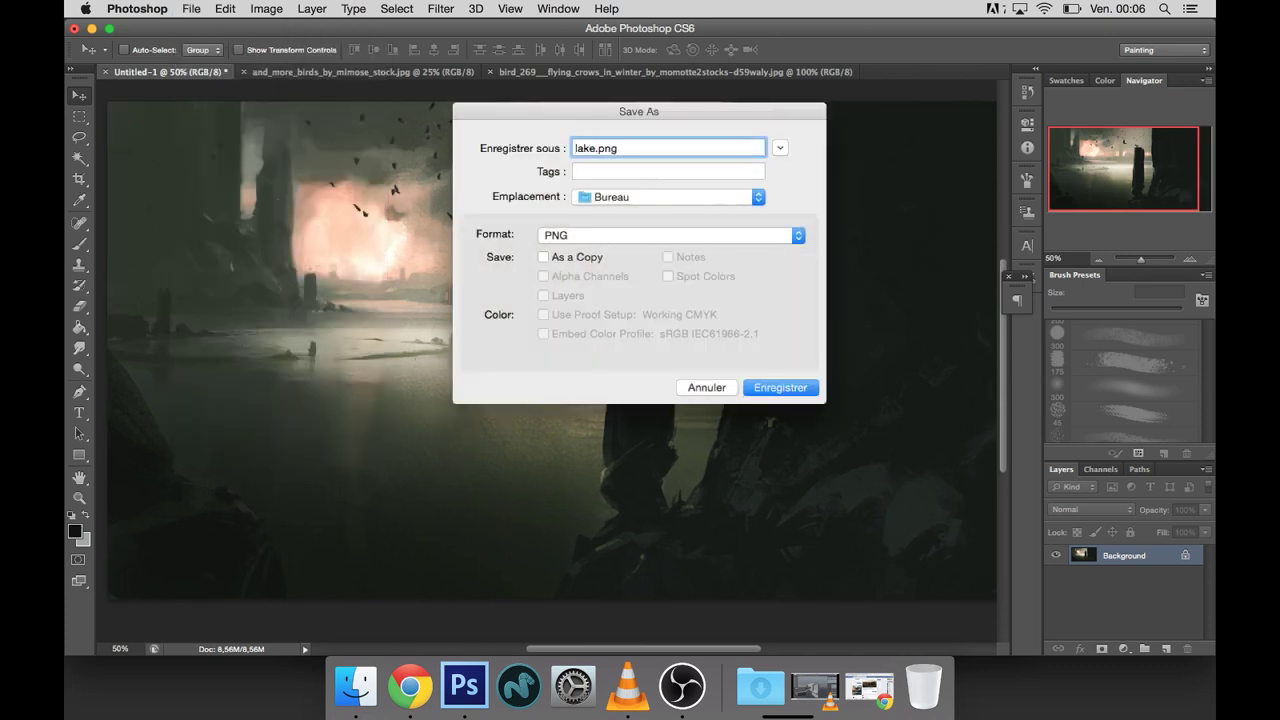
{"action": "key", "text": "Return"}
{"action": "key", "text": "Return"}
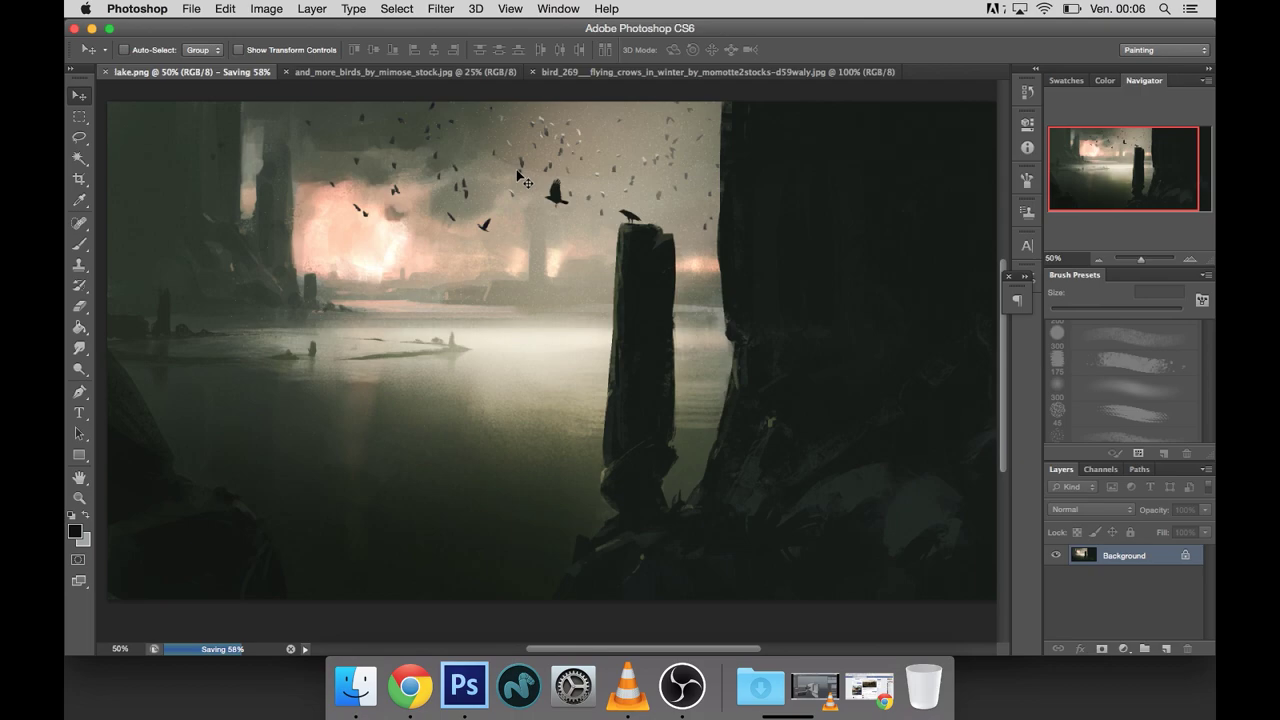